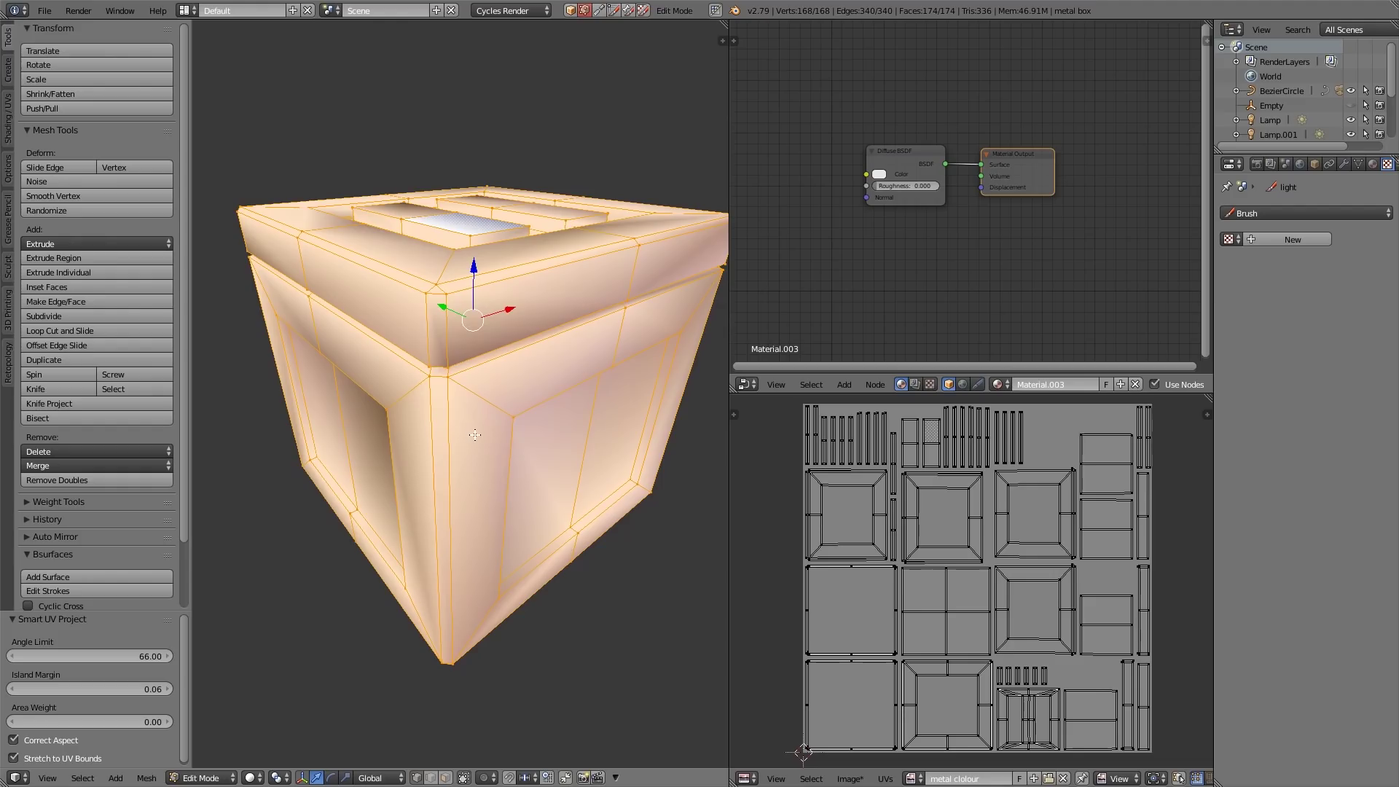
# Dissolve the edge loop running down the middle of the box's top and front faces.
pyautogui.moveTo(487, 280); pyautogui.dragTo(563, 250, button='middle')
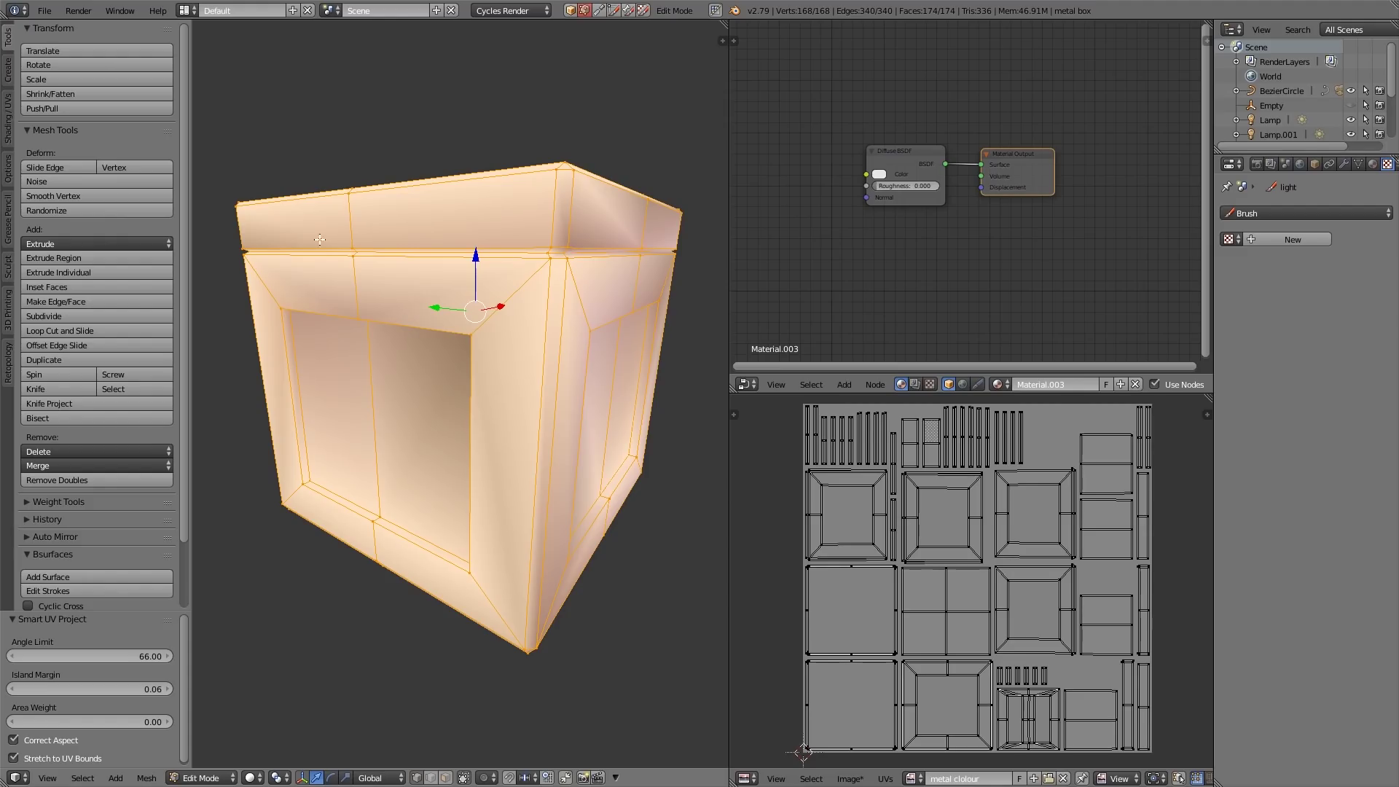
pyautogui.moveTo(247, 274); pyautogui.dragTo(544, 370, button='middle')
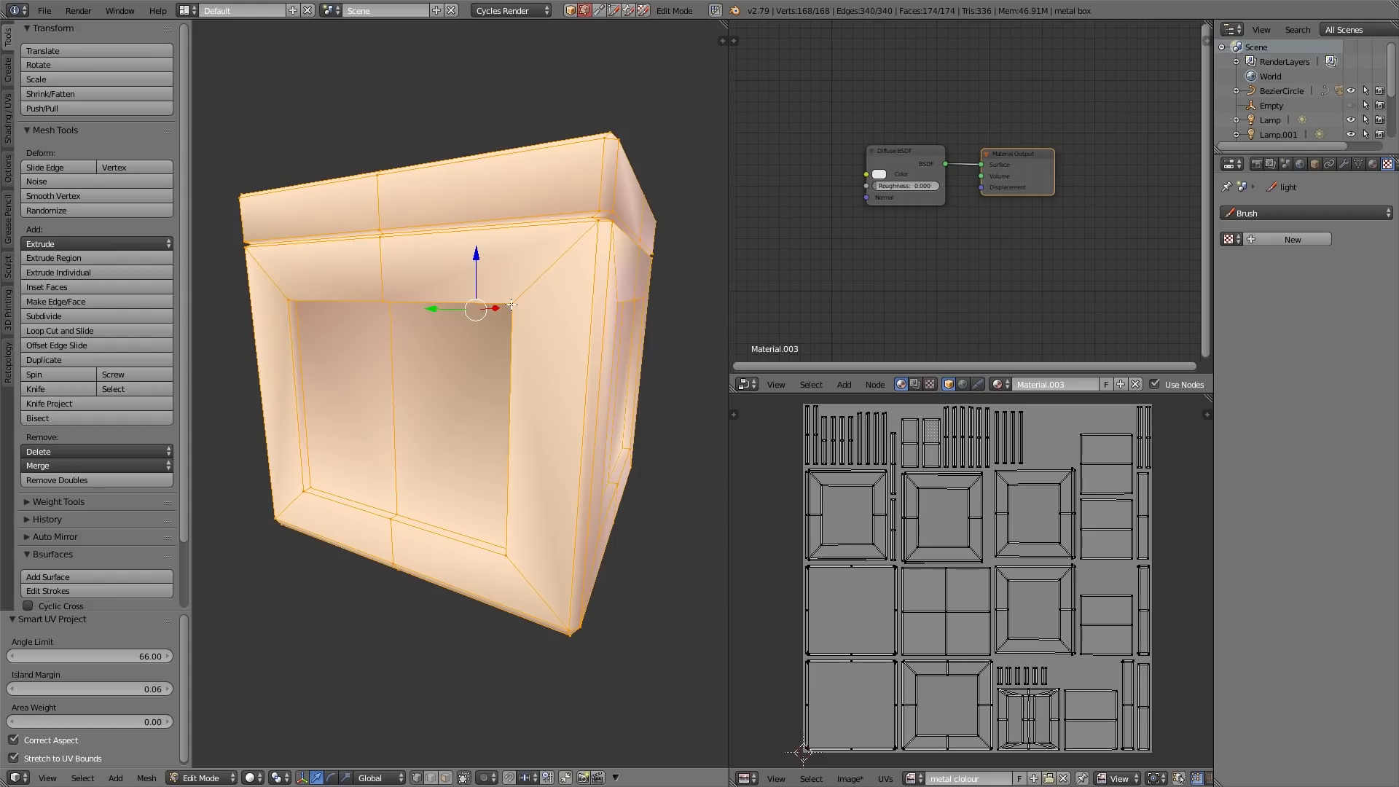
pyautogui.moveTo(452, 492); pyautogui.dragTo(490, 548, button='middle')
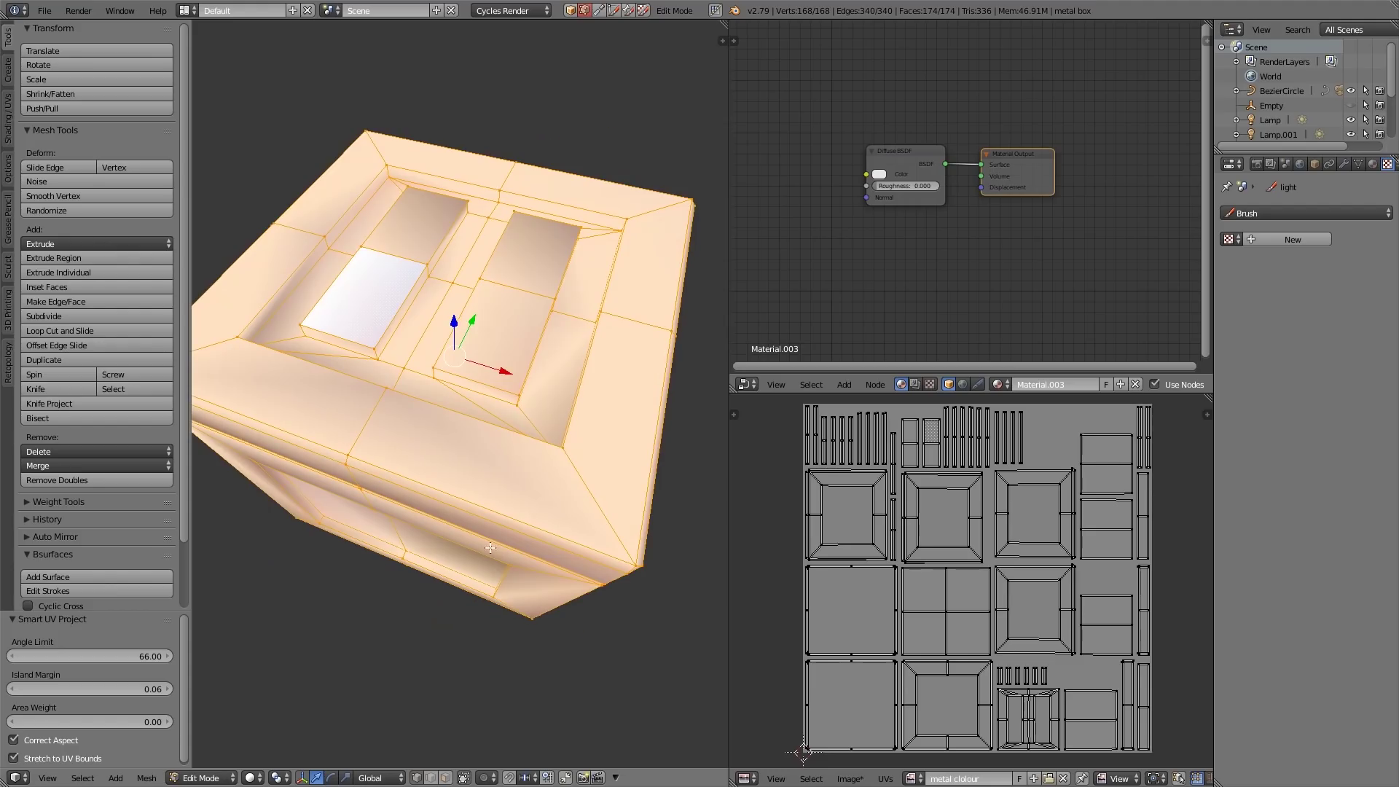
pyautogui.moveTo(534, 401); pyautogui.dragTo(457, 363, button='middle')
pyautogui.moveTo(492, 539); pyautogui.dragTo(558, 458, button='middle')
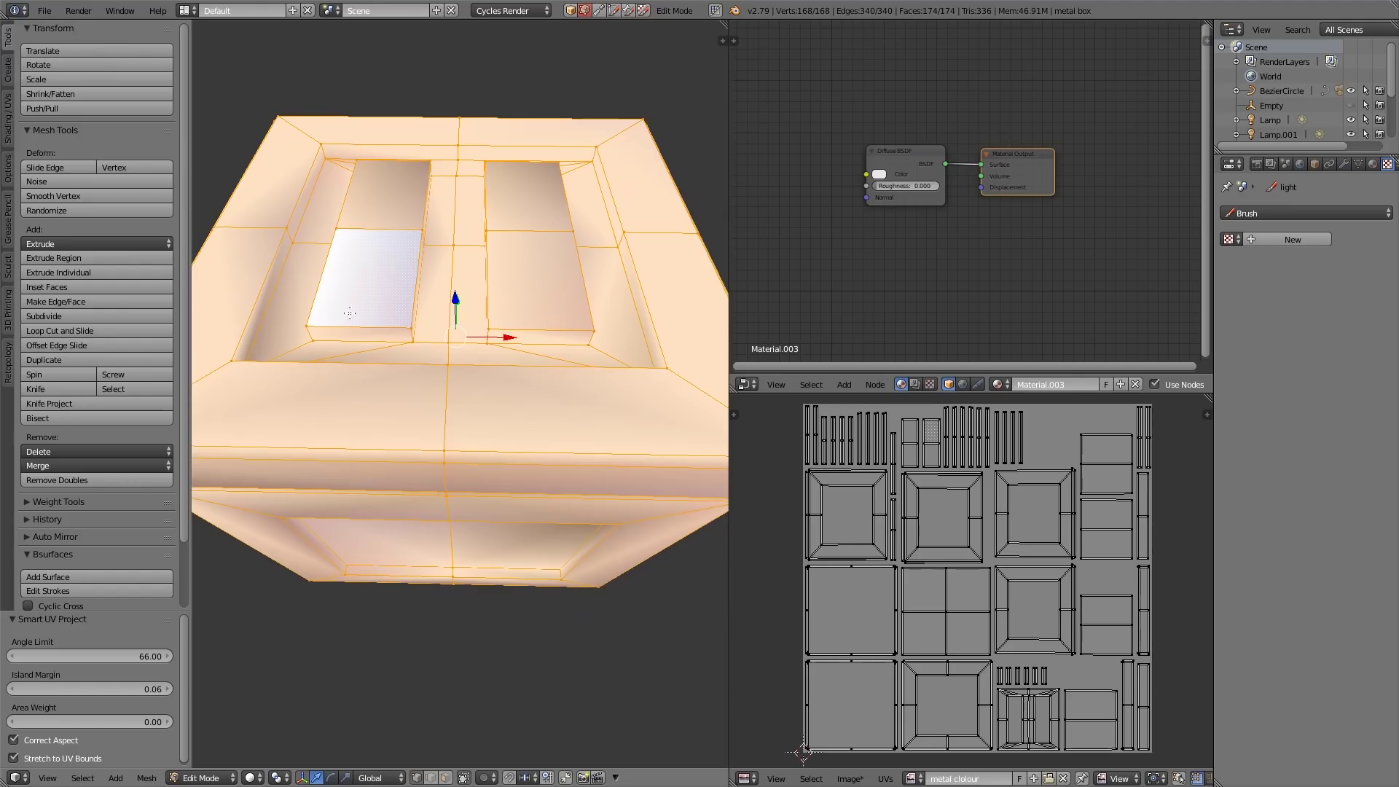
pyautogui.hotkey('ctrl', 'Tab')
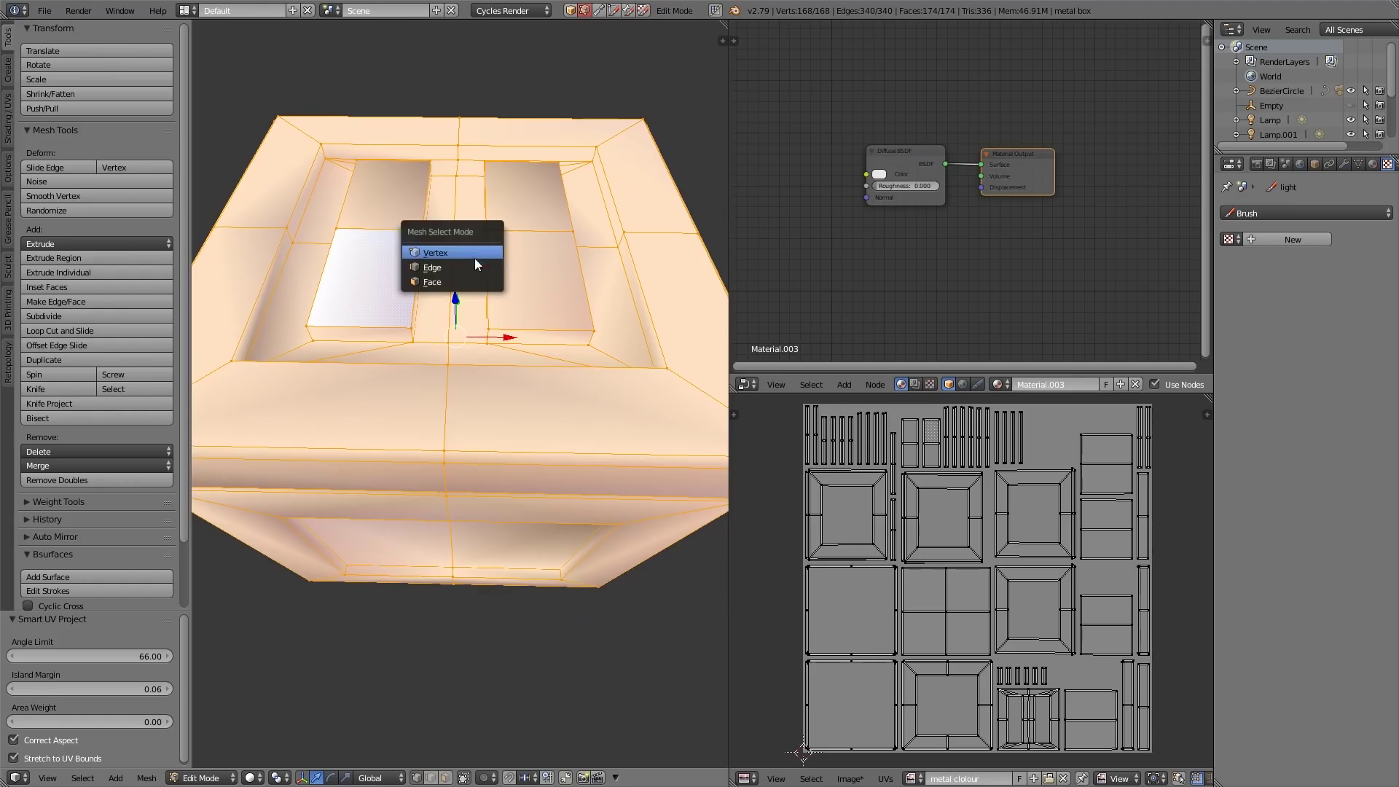
pyautogui.click(462, 269)
pyautogui.keyDown('alt'); pyautogui.rightClick(456, 272); pyautogui.keyUp('alt')
pyautogui.press('x')
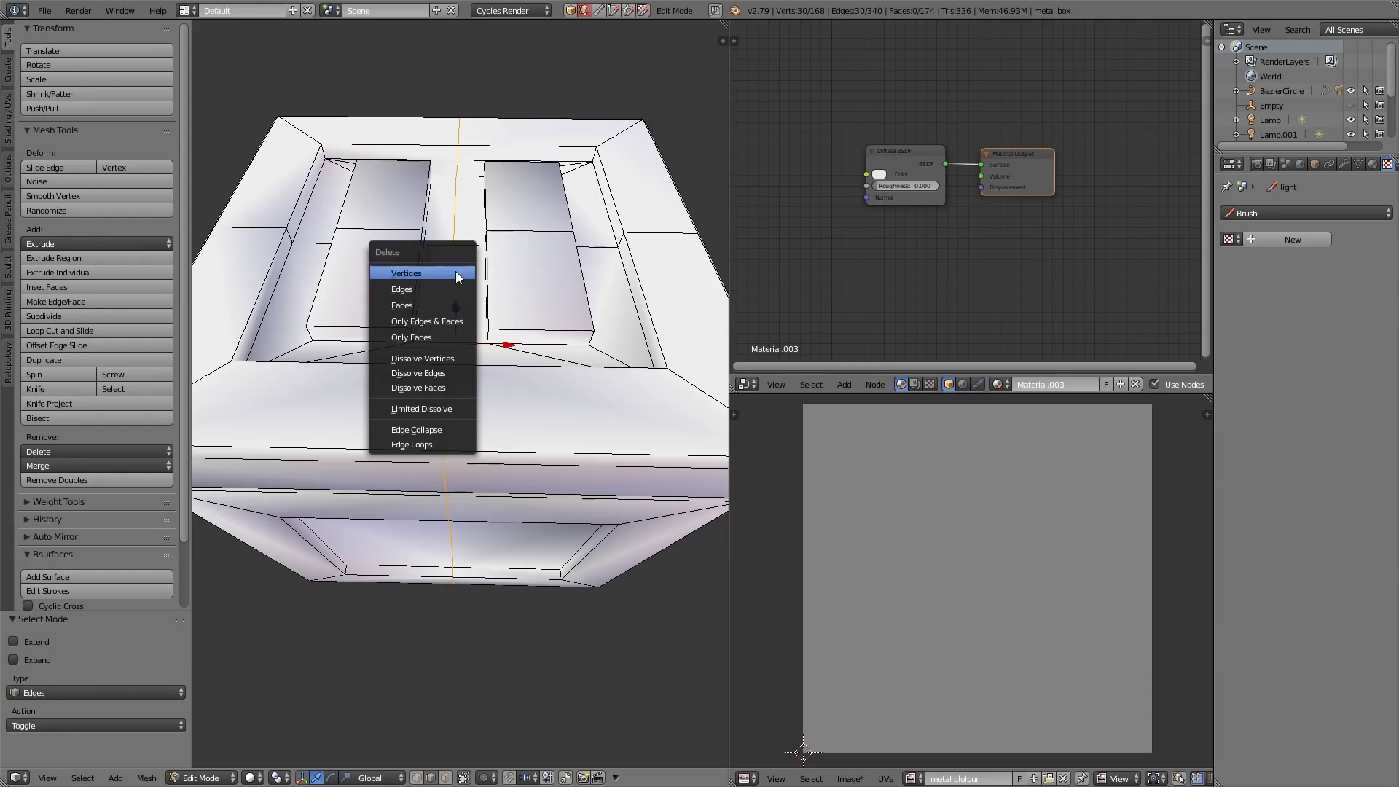
pyautogui.click(451, 374)
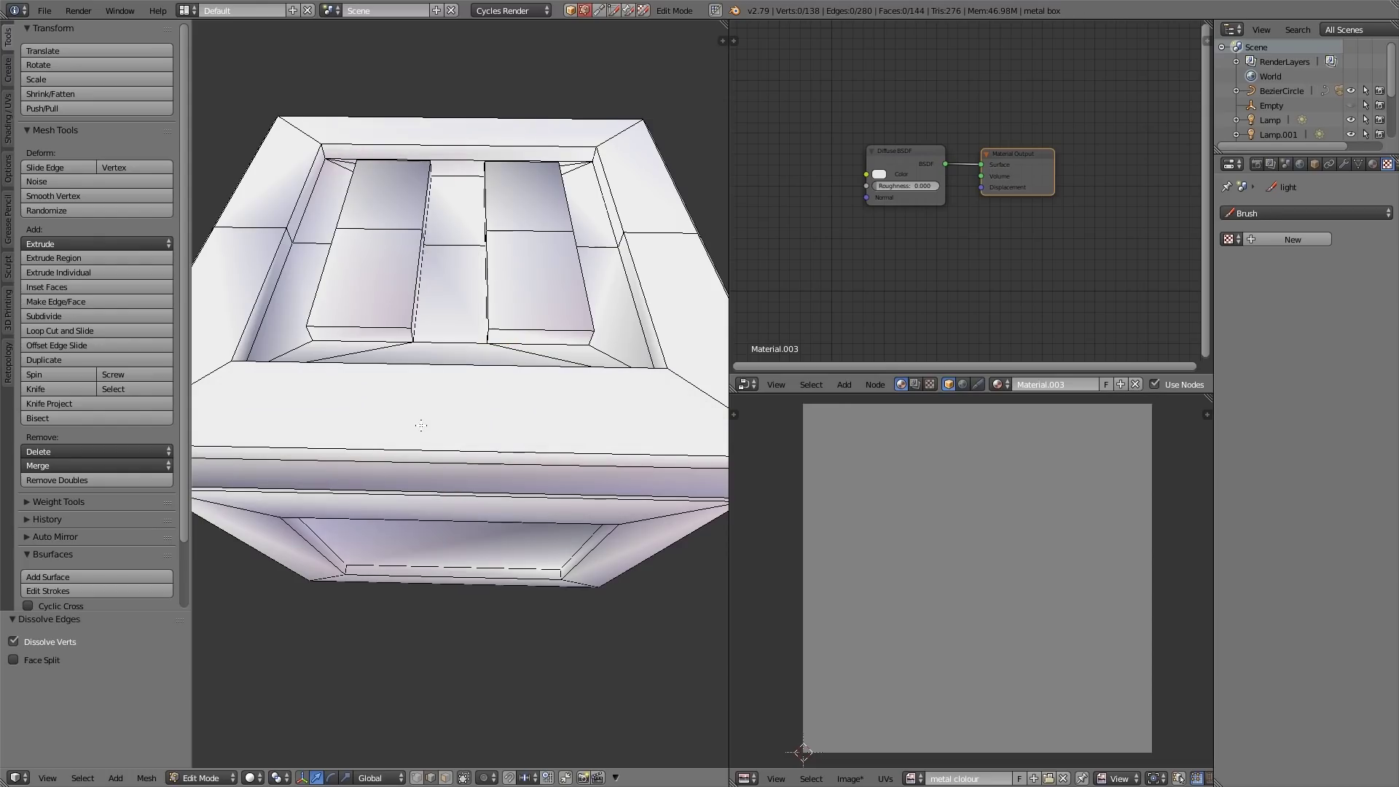
# Dissolve the remaining center edge loop around the box, crossing the lid and side panels.
pyautogui.scroll(-4, 421, 425)
pyautogui.moveTo(422, 425); pyautogui.dragTo(435, 376, button='middle')
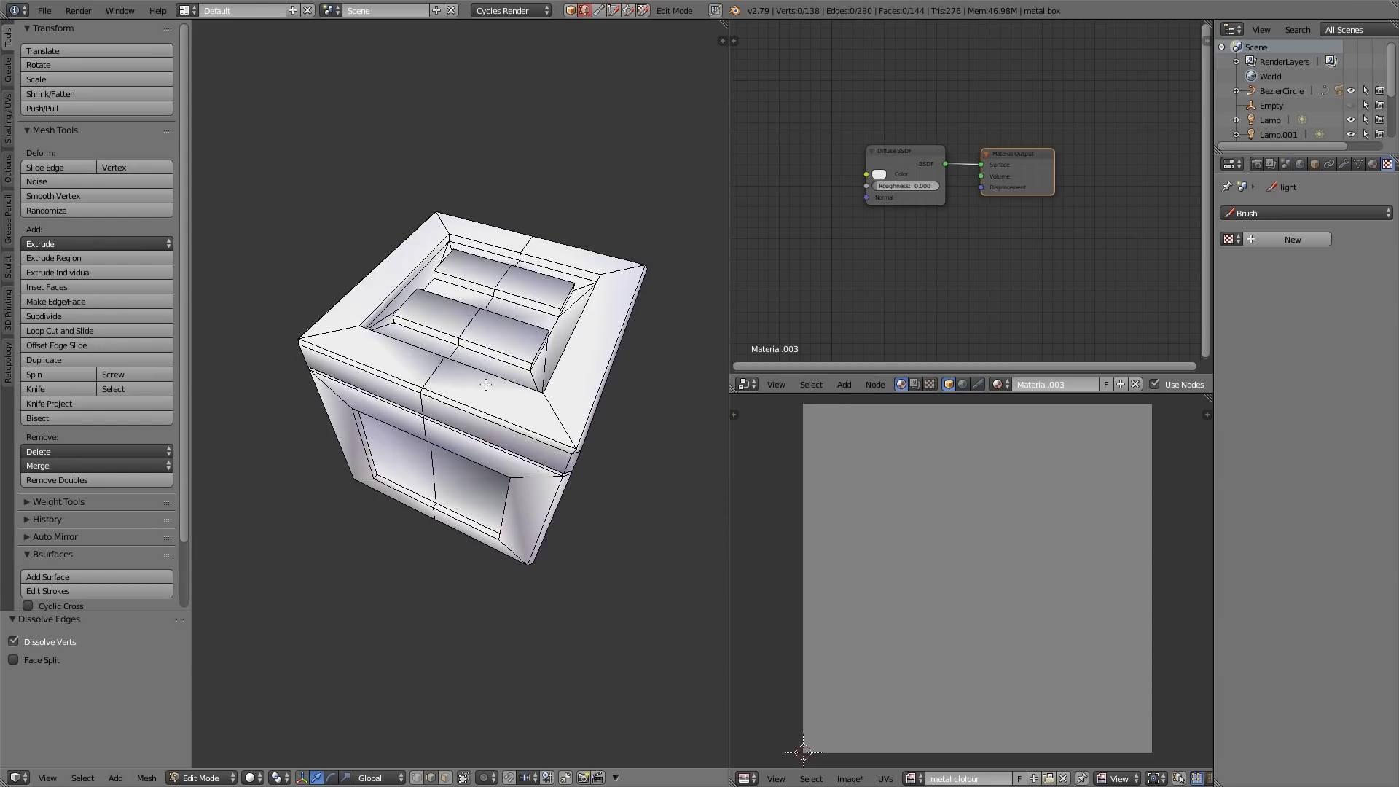
pyautogui.keyDown('alt'); pyautogui.rightClick(436, 376); pyautogui.keyUp('alt')
pyautogui.moveTo(554, 496); pyautogui.dragTo(586, 450, button='middle')
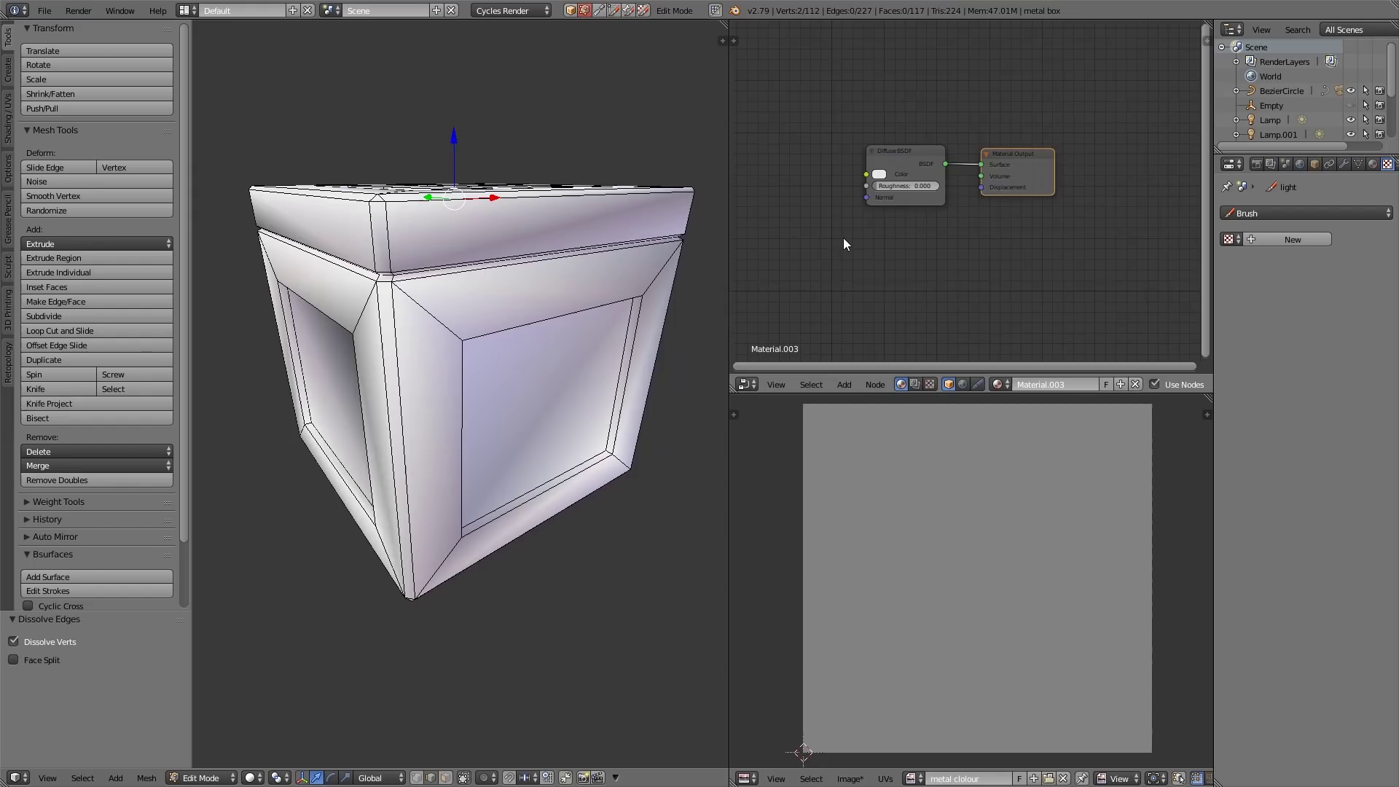
# Add an Image Texture node to the material beside the Diffuse BSDF node.
pyautogui.moveTo(848, 239); pyautogui.dragTo(936, 251, button='middle')
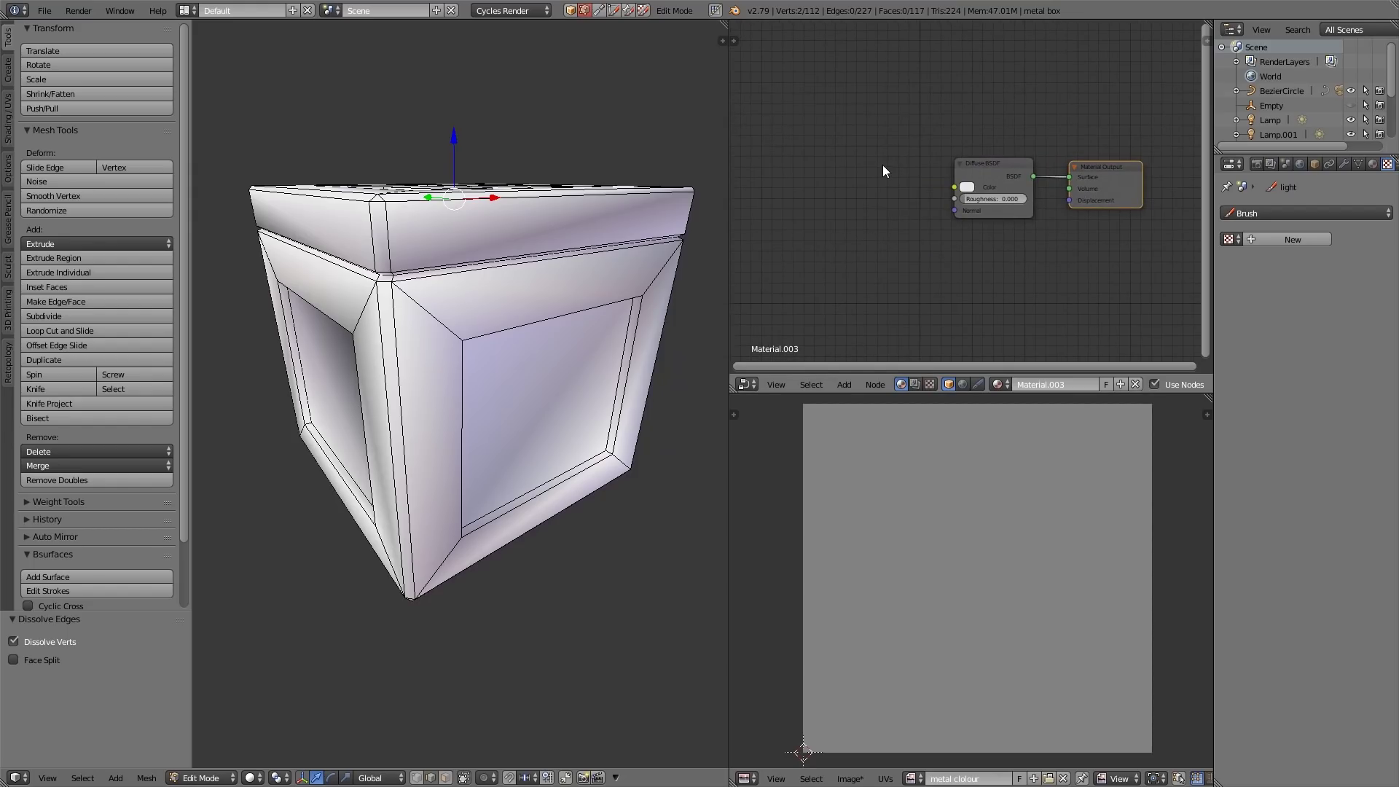
pyautogui.hotkey('shift', 'a')
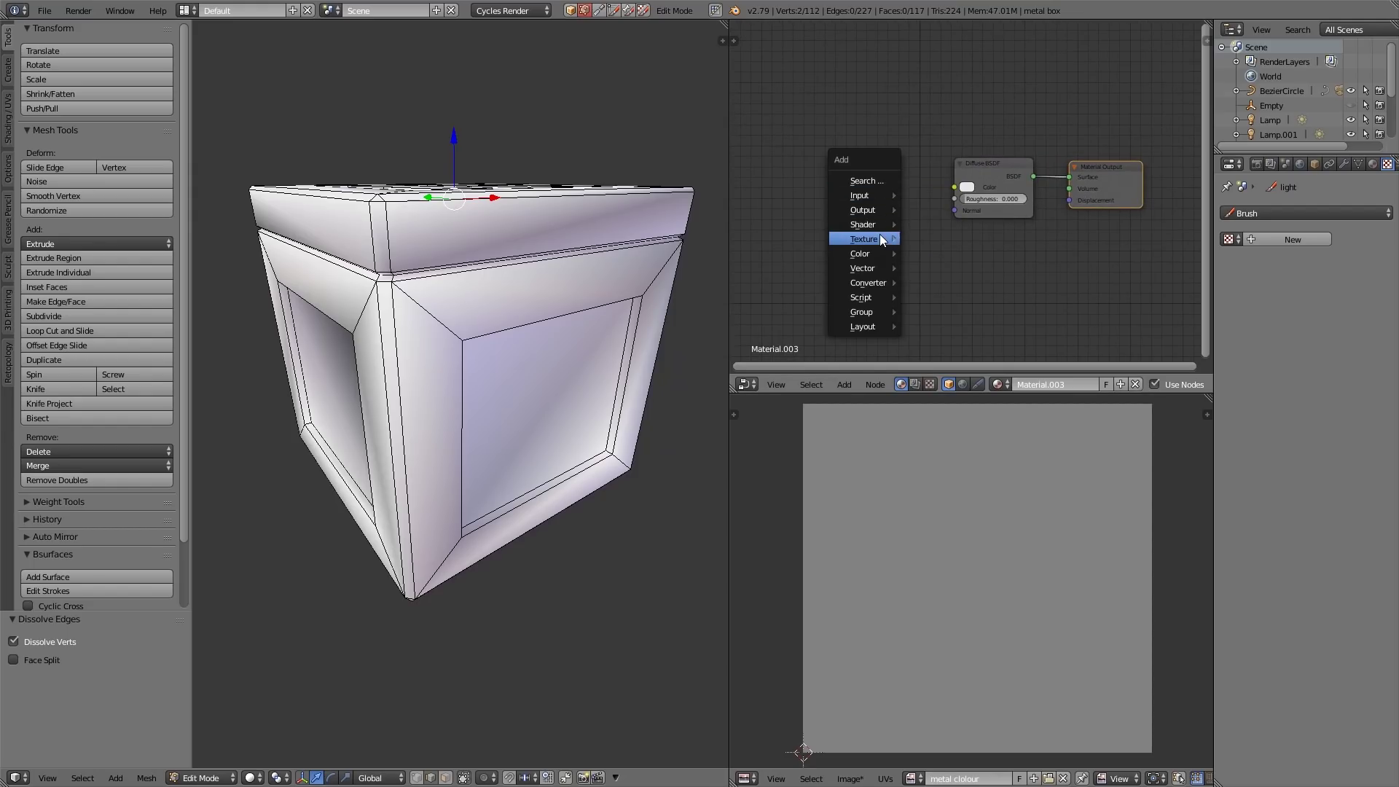
pyautogui.moveTo(882, 239)
pyautogui.click(943, 338)
pyautogui.click(835, 152)
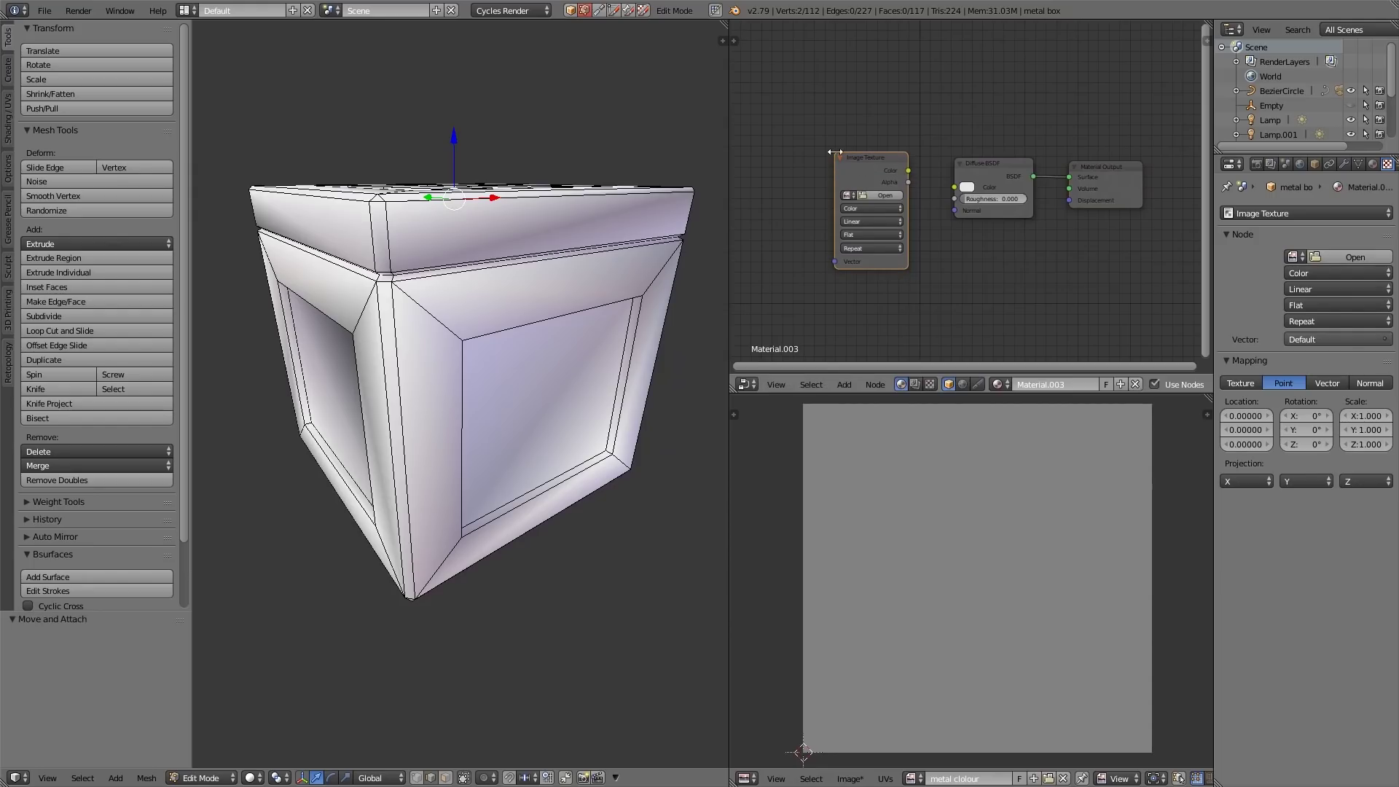
# Link the Image Texture's Color output to the Diffuse BSDF's Color input and assign the metal clolour image.
pyautogui.moveTo(908, 170); pyautogui.dragTo(965, 191)
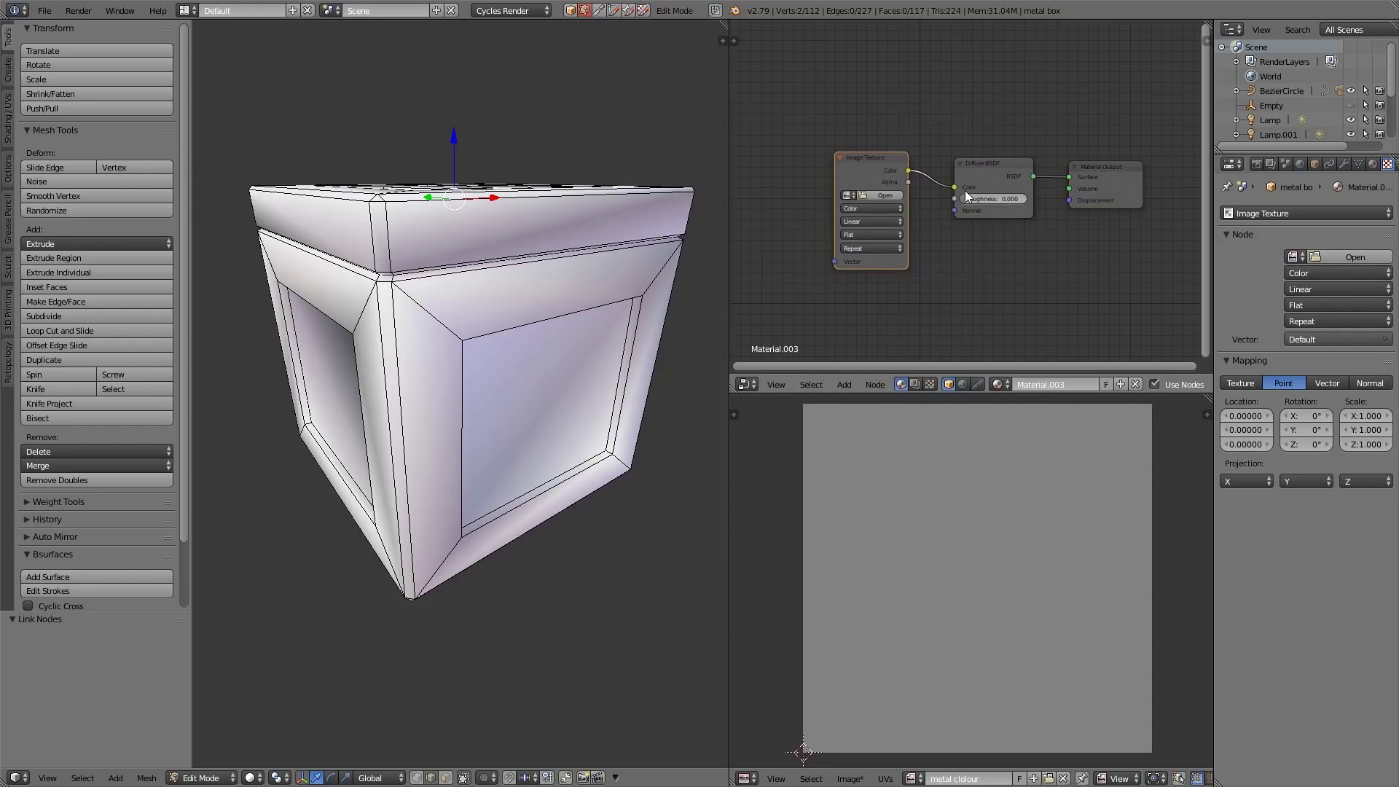
pyautogui.click(856, 196)
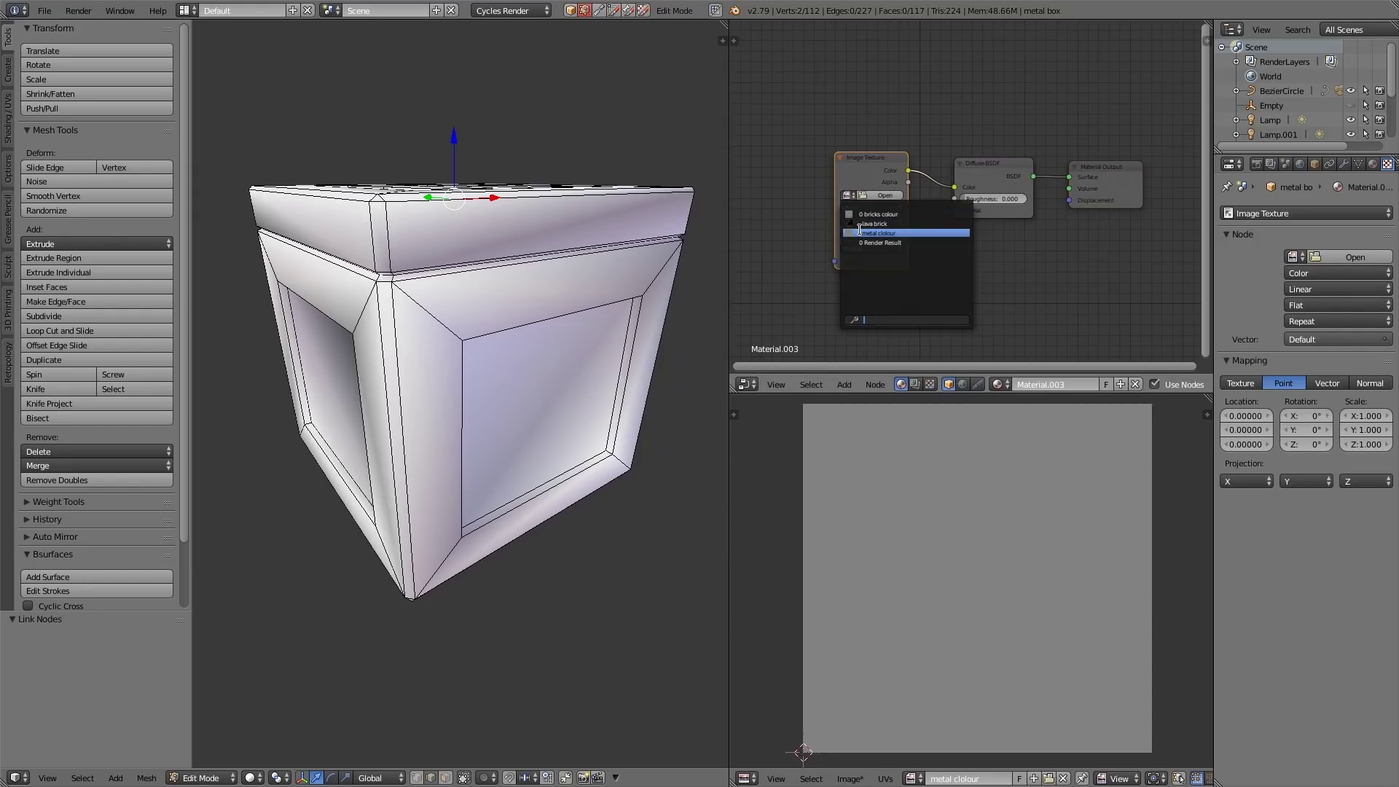
pyautogui.click(860, 232)
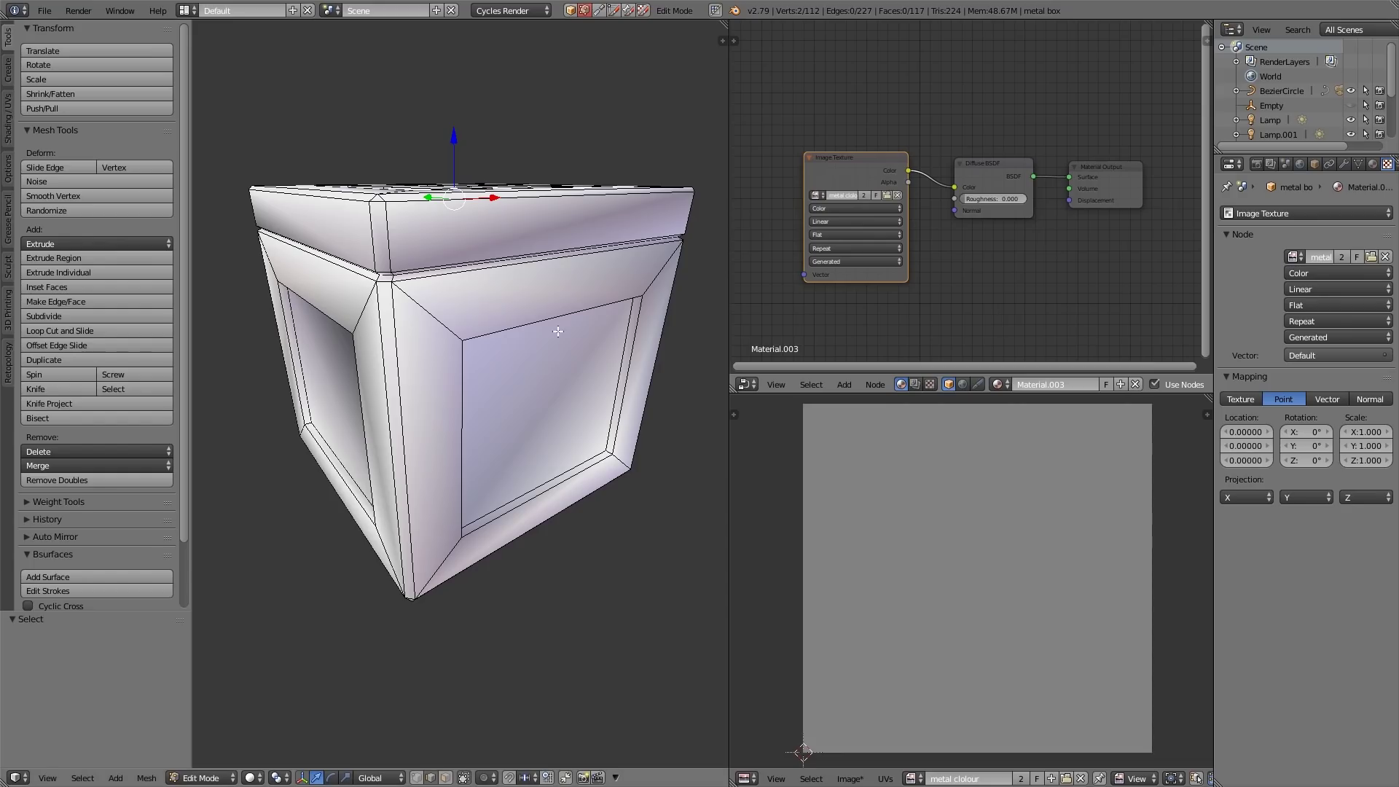
# Select the entire box mesh and switch the object to Texture Paint mode.
pyautogui.press('Tab')
pyautogui.press('Tab')
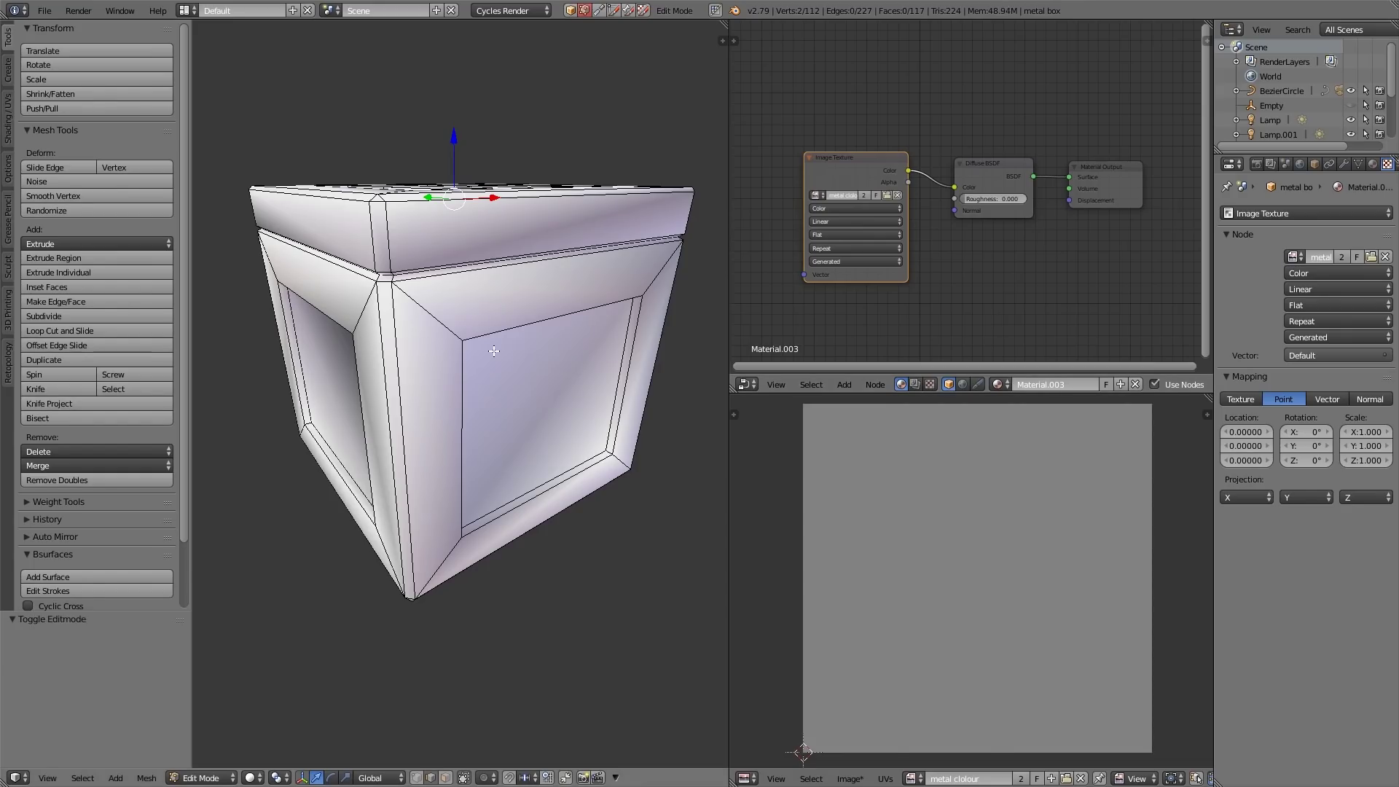
pyautogui.press('a')
pyautogui.press('a')
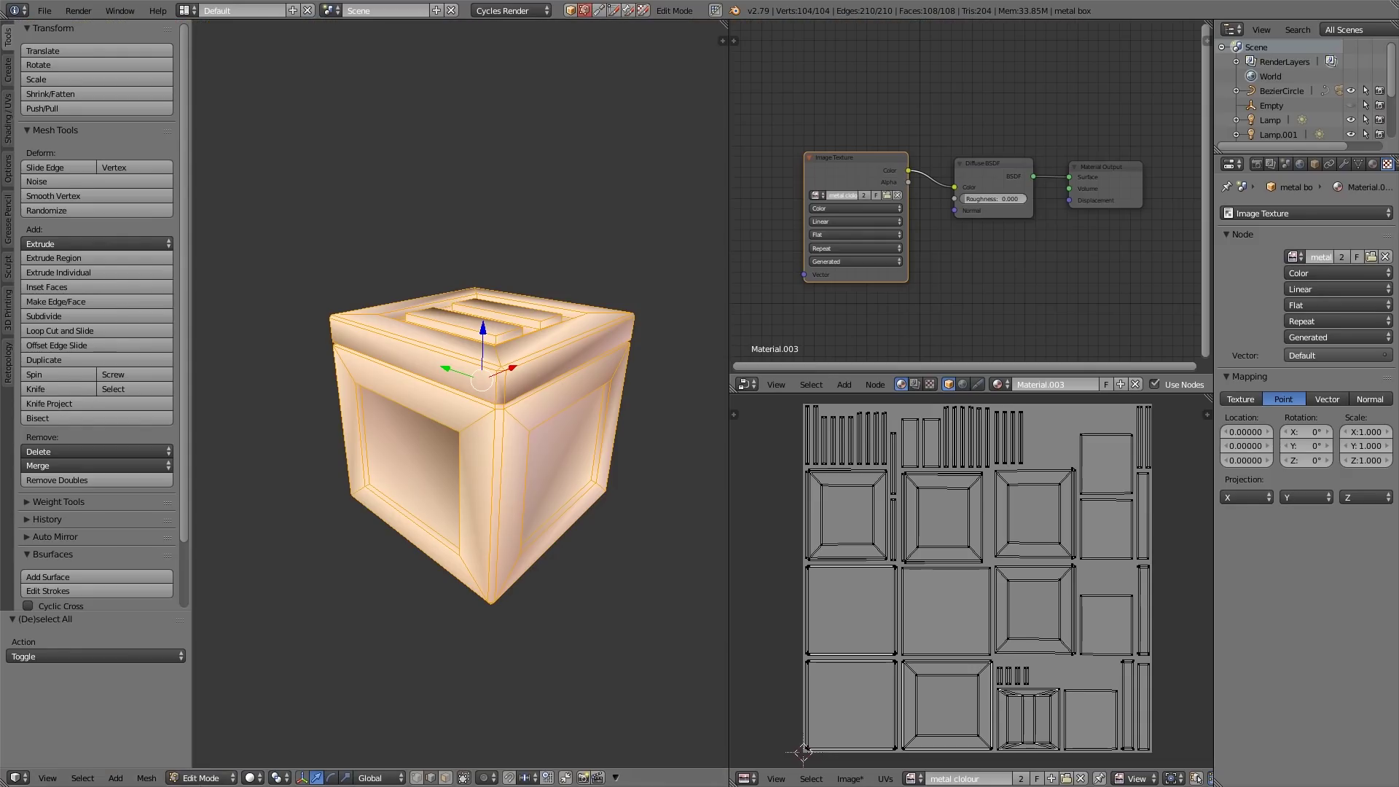
pyautogui.click(204, 777)
pyautogui.click(221, 679)
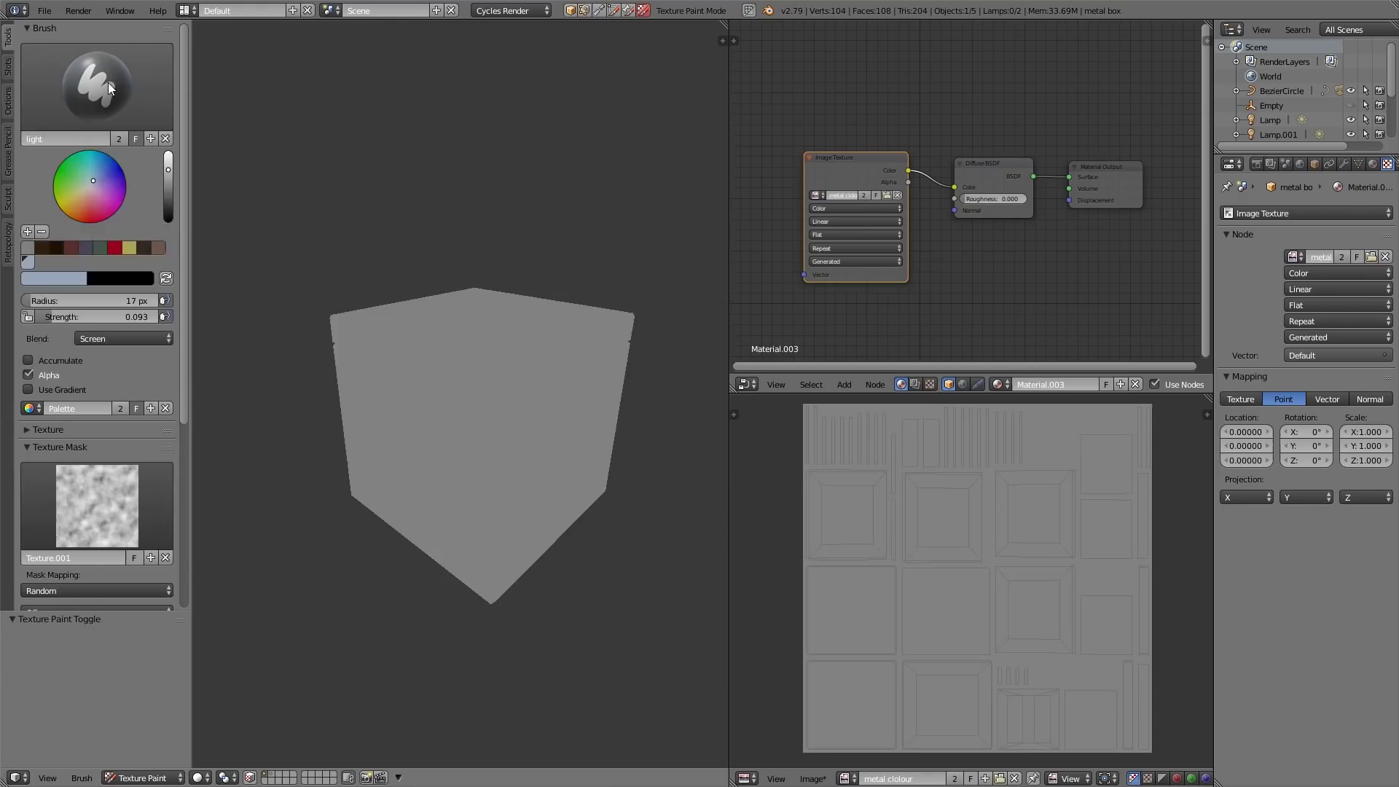
# Choose the dark brush and rename it 1 dark.
pyautogui.click(102, 113)
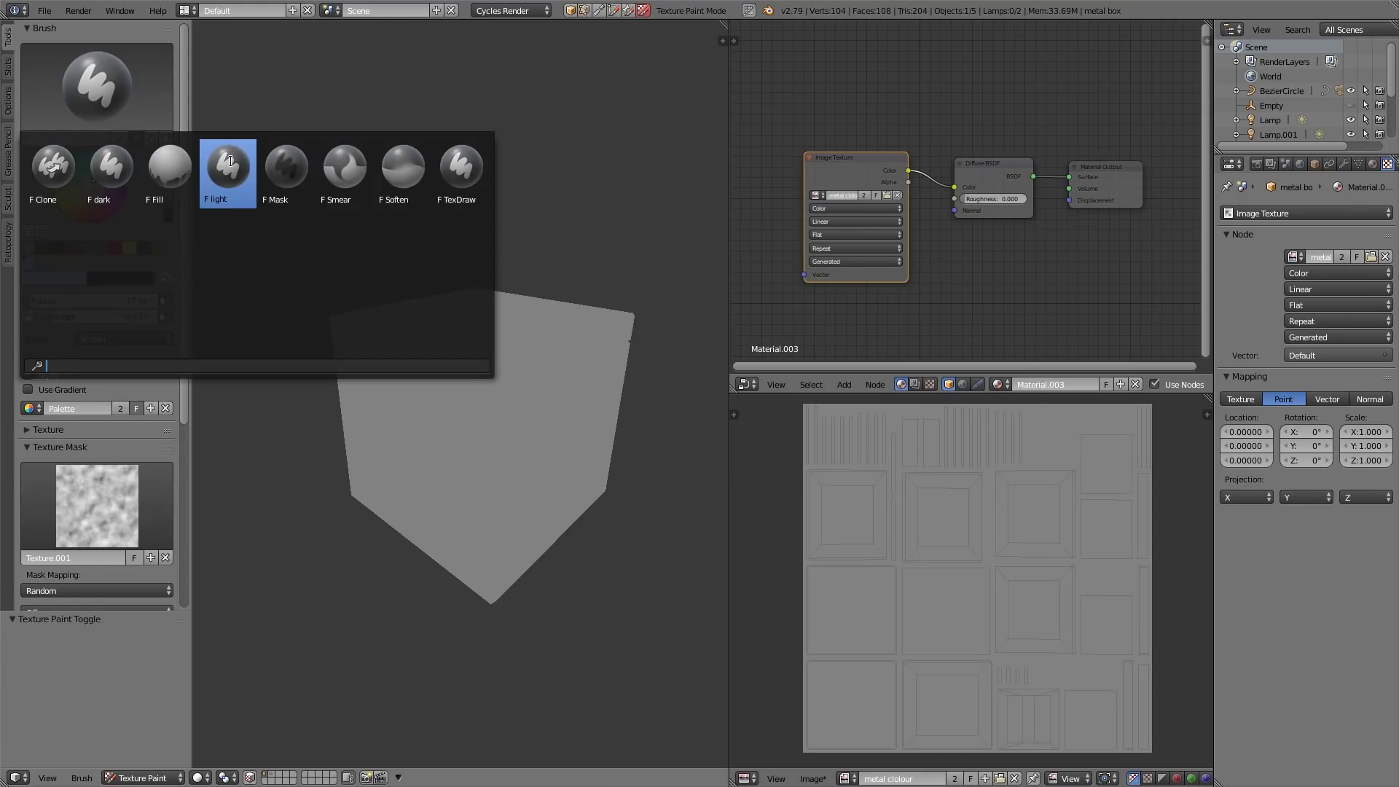
pyautogui.click(111, 167)
pyautogui.click(55, 137)
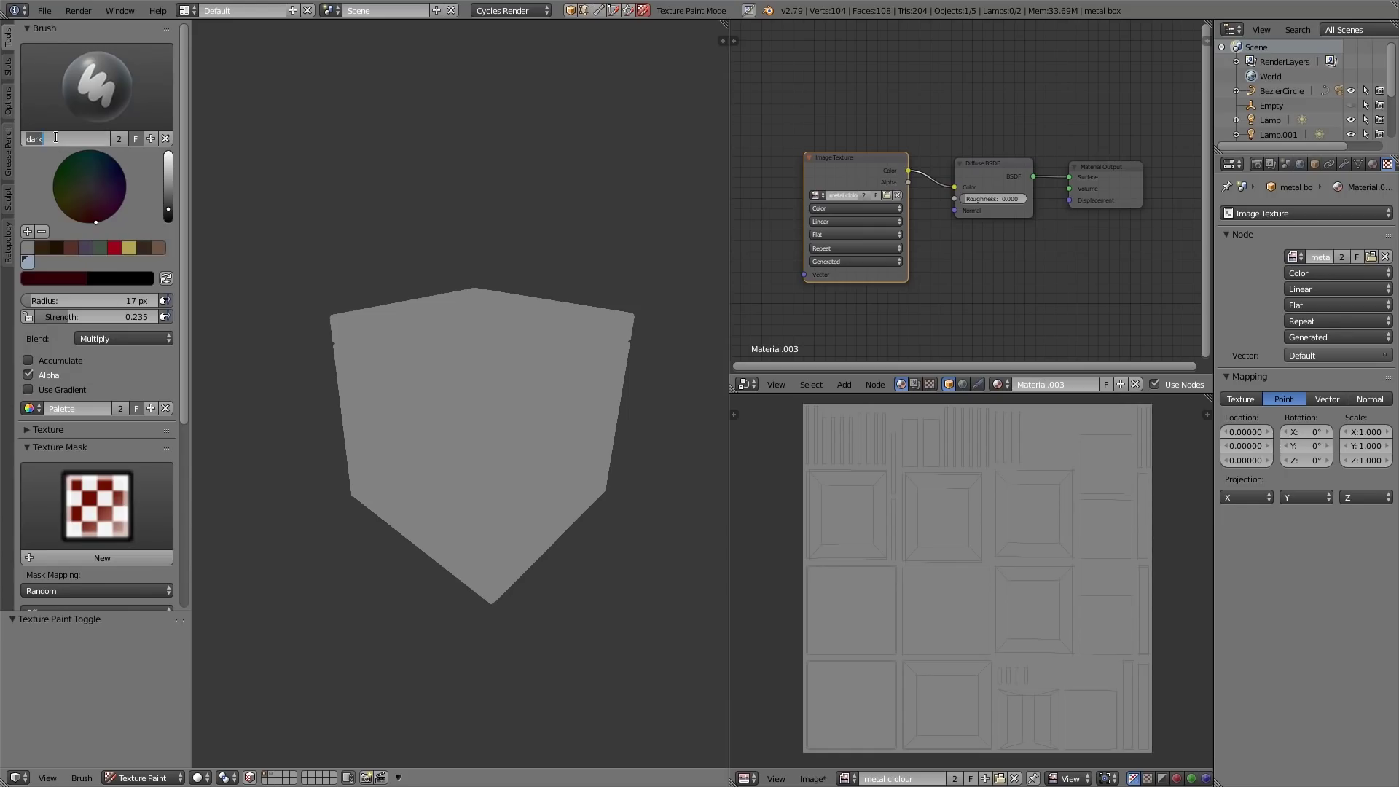
pyautogui.press('Home')
pyautogui.write('1')
pyautogui.press('Return')
# Choose the light brush and rename it 2 light.
pyautogui.click(88, 101)
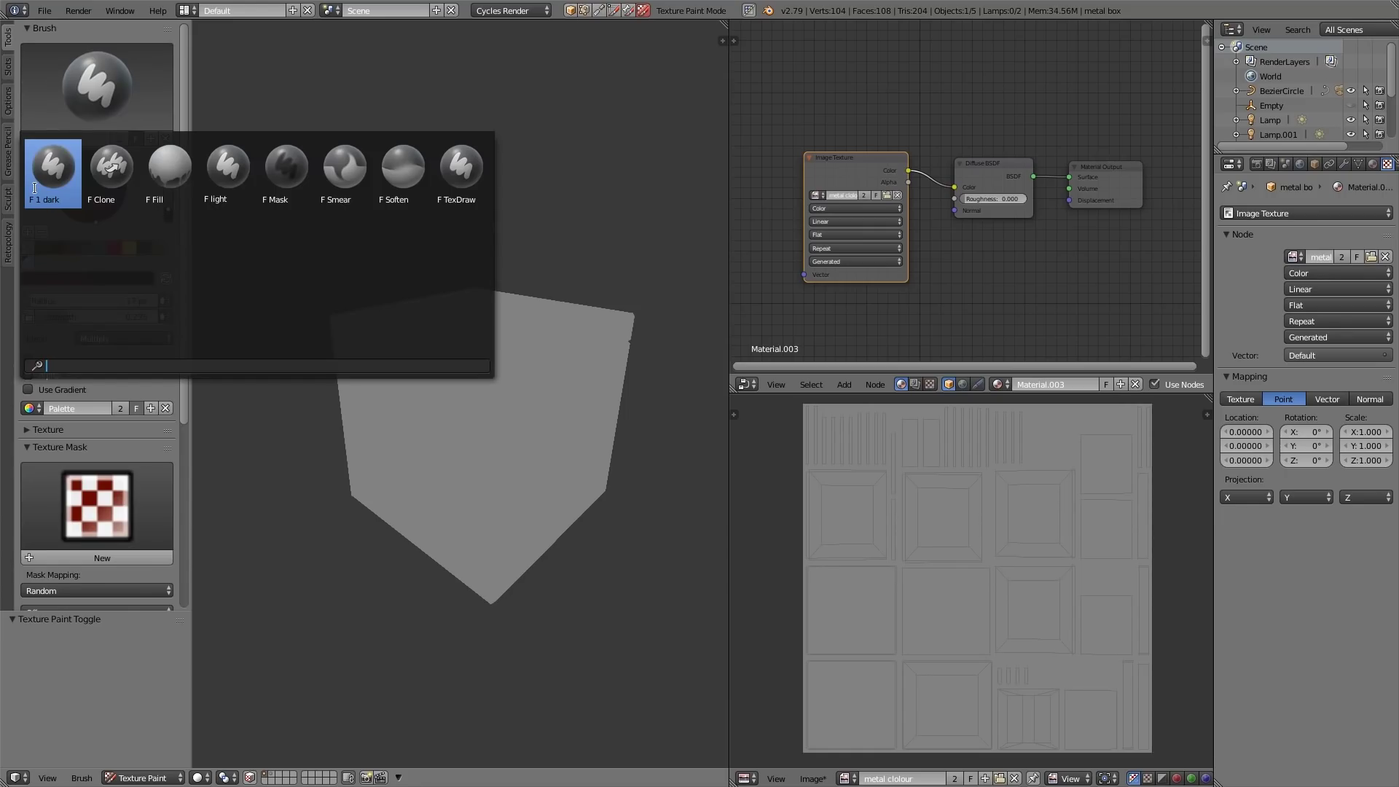
pyautogui.click(228, 167)
pyautogui.click(56, 137)
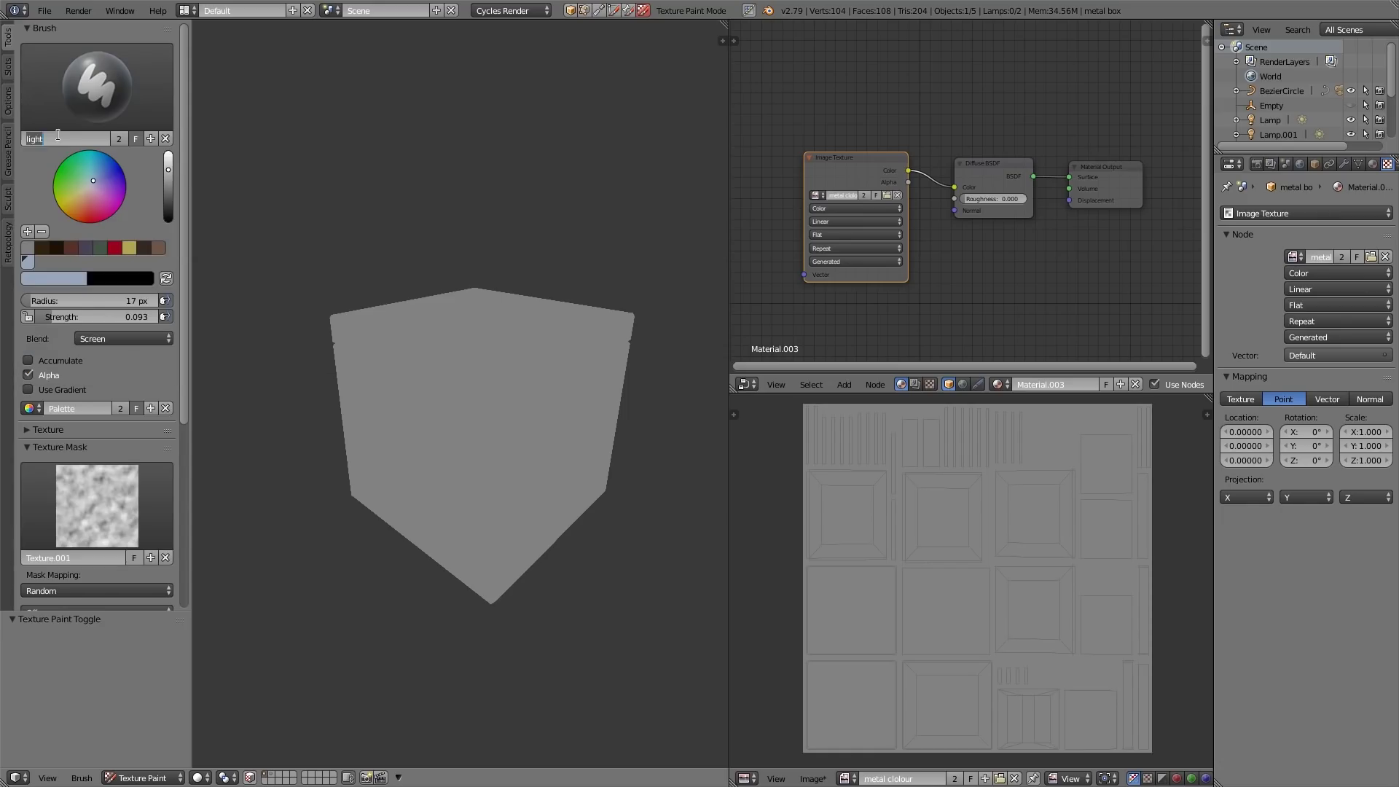
pyautogui.press('Home')
pyautogui.write('2')
pyautogui.press('Return')
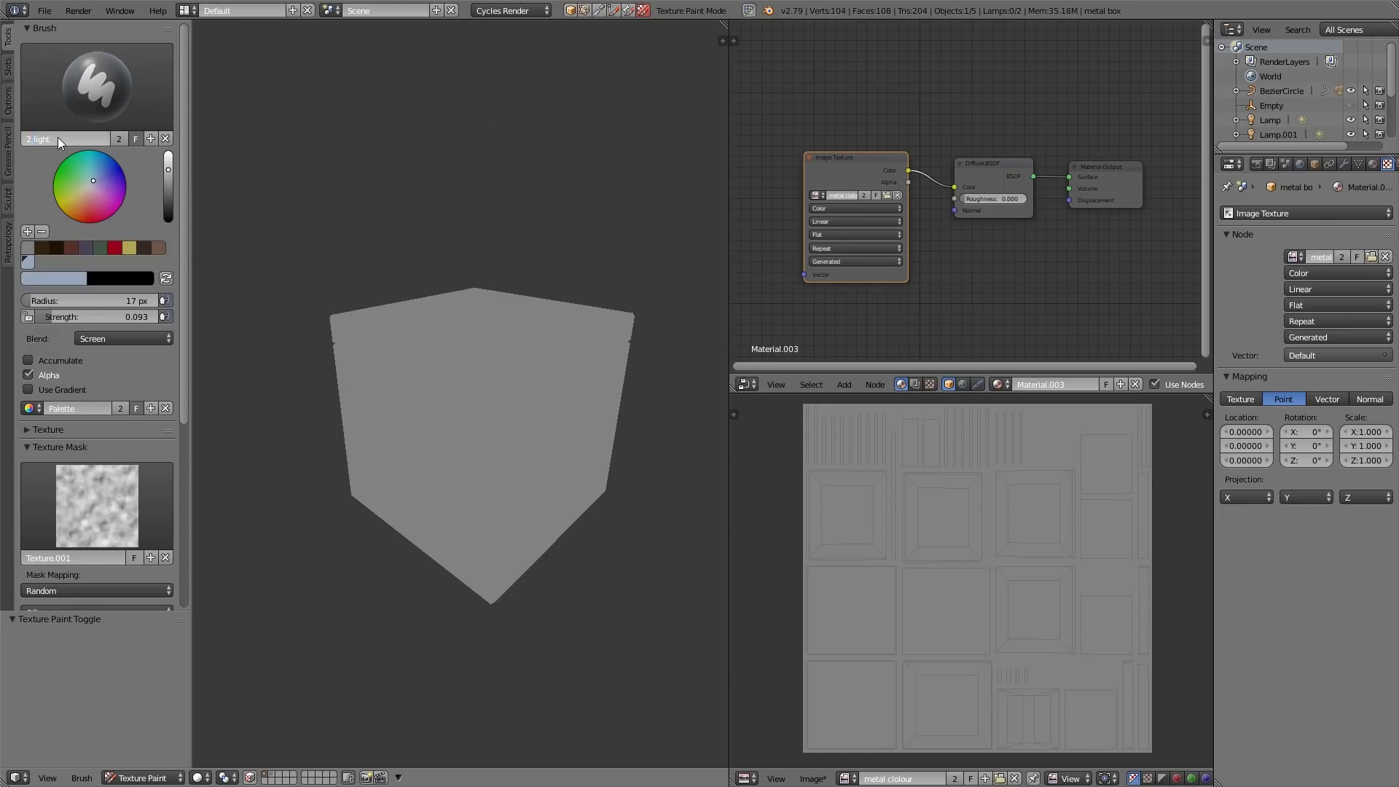
# Choose the TexDraw brush and rename it 3 TexDraw.
pyautogui.click(89, 95)
pyautogui.click(474, 170)
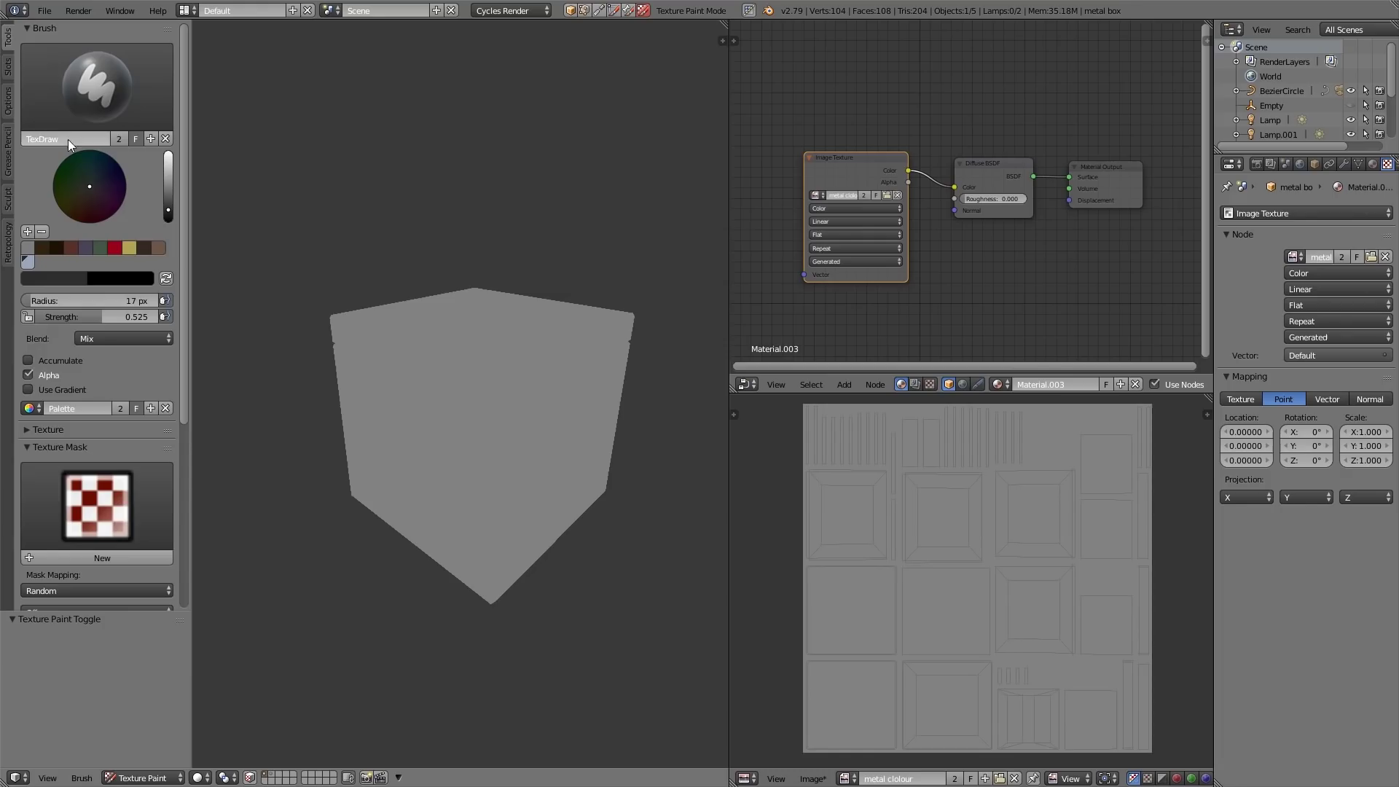
pyautogui.click(66, 139)
pyautogui.press('Home')
pyautogui.write('3')
pyautogui.press('Return')
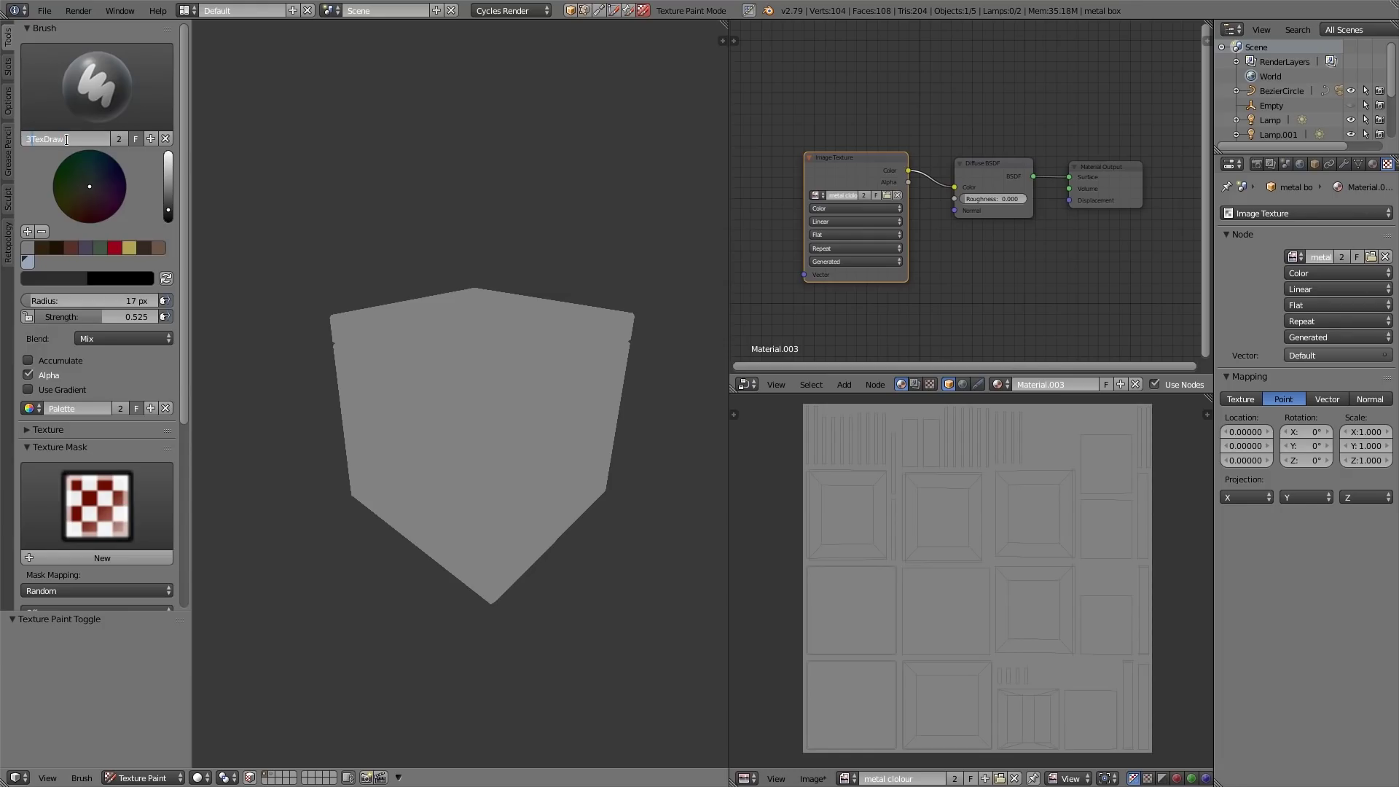
# Switch between the 1 dark and 2 light brushes to compare their color and blend settings.
pyautogui.click(89, 95)
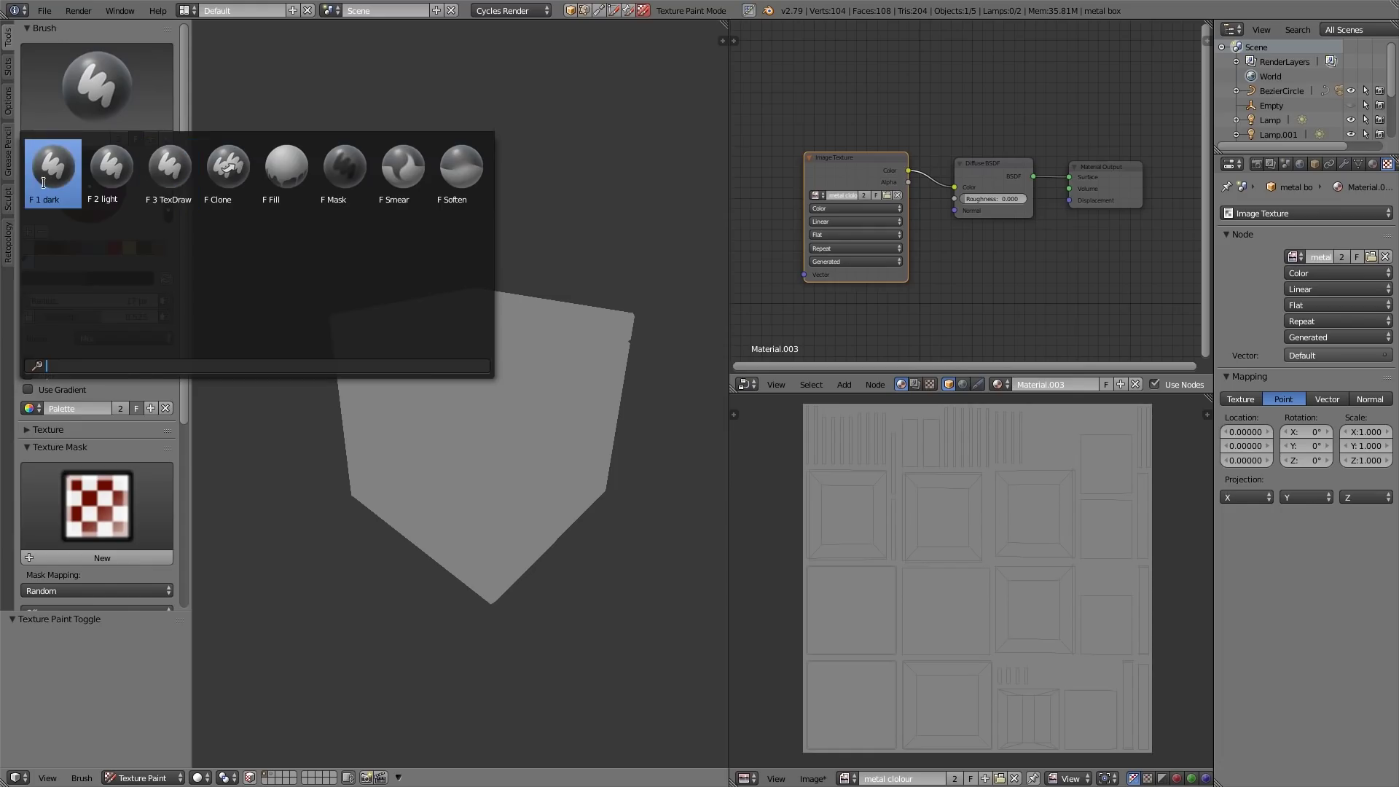
pyautogui.click(62, 158)
pyautogui.click(96, 86)
pyautogui.click(119, 156)
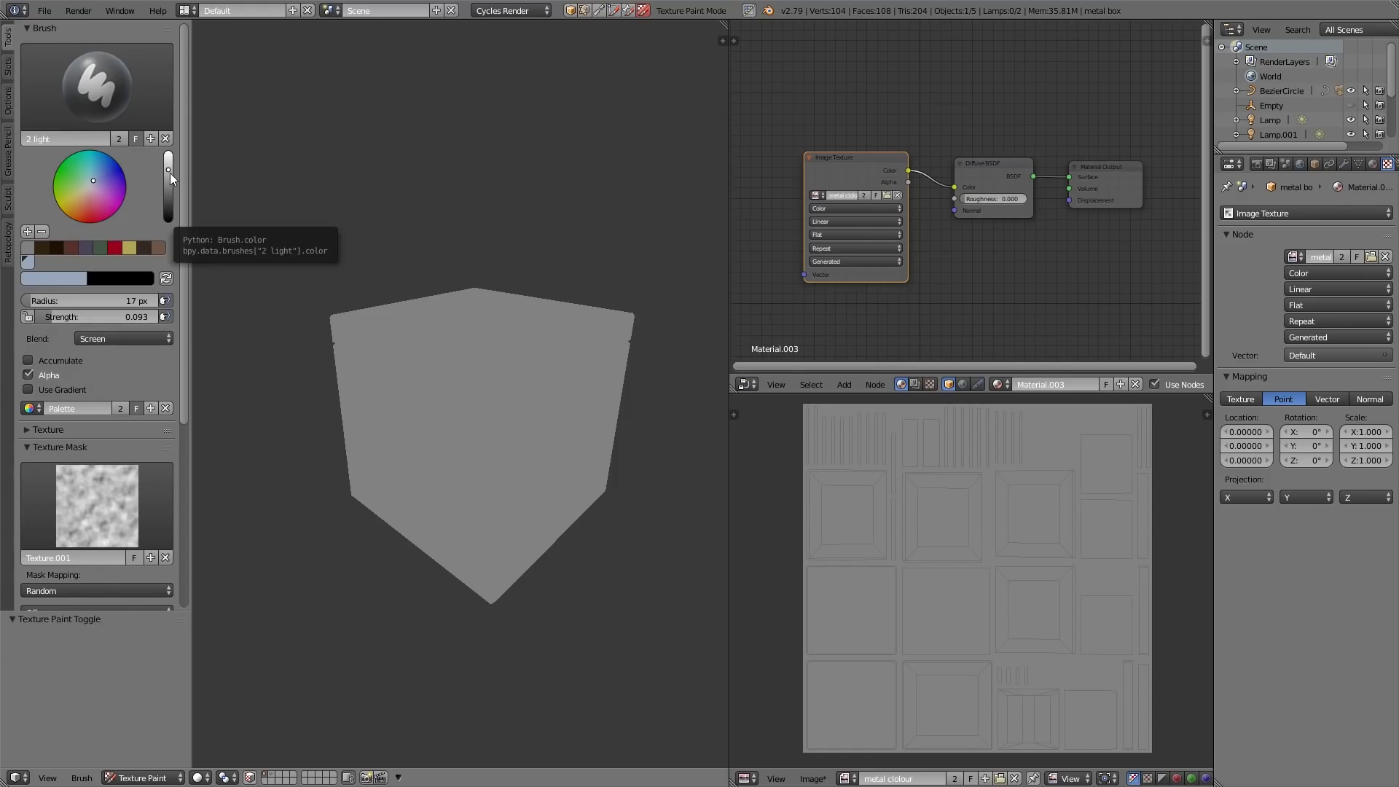
pyautogui.click(73, 113)
pyautogui.click(53, 167)
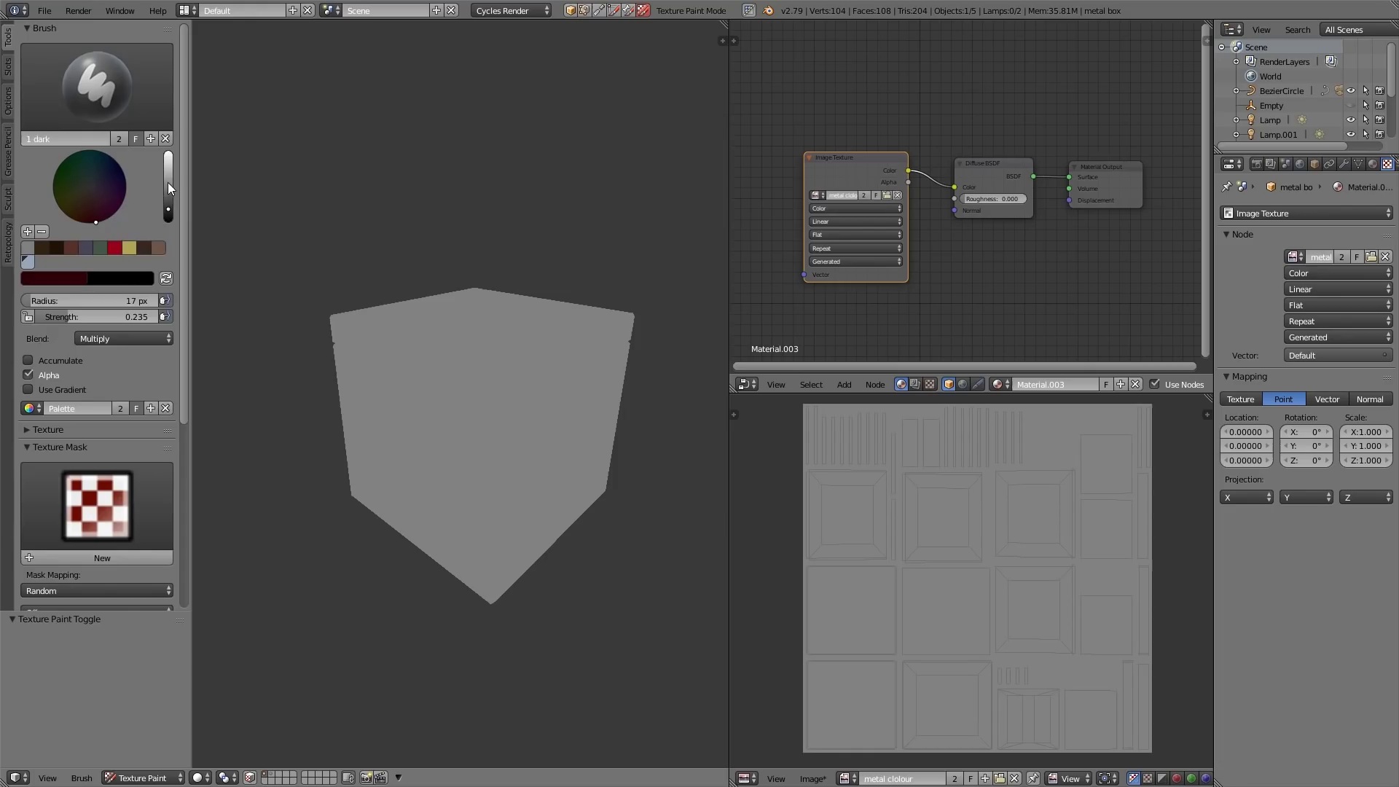
# Make 3 TexDraw the active brush and assign Texture.001 as its texture mask.
pyautogui.click(108, 85)
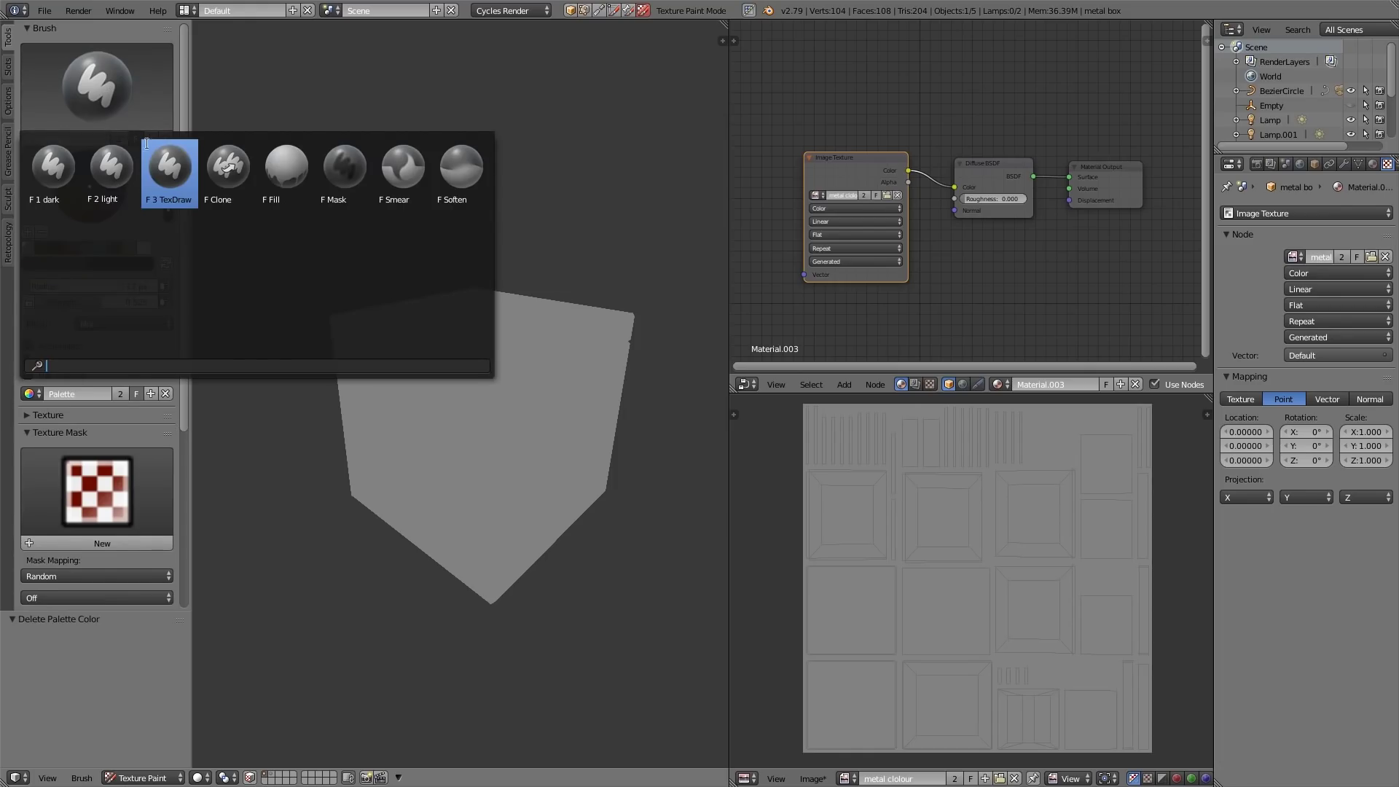
pyautogui.click(171, 176)
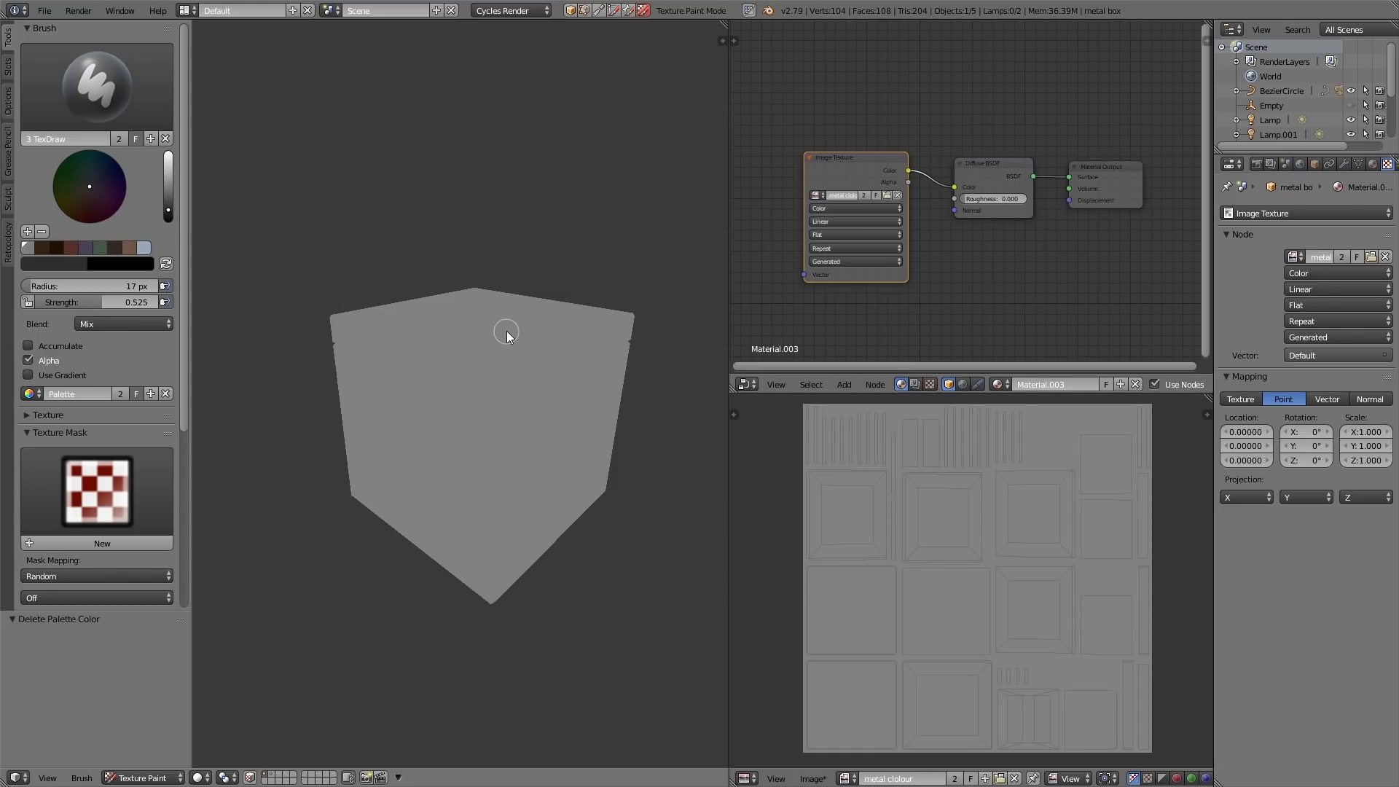
pyautogui.scroll(-4, 186, 334)
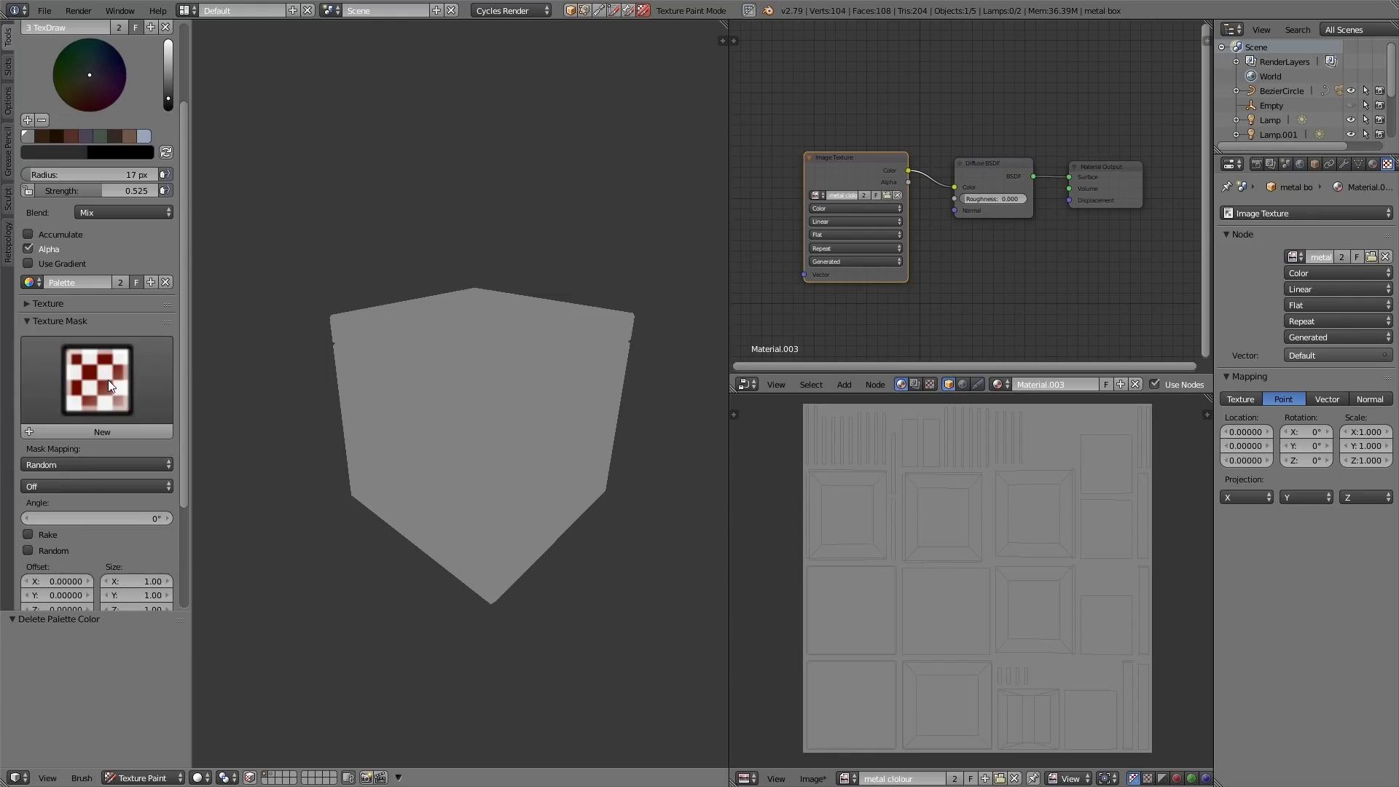
pyautogui.click(118, 340)
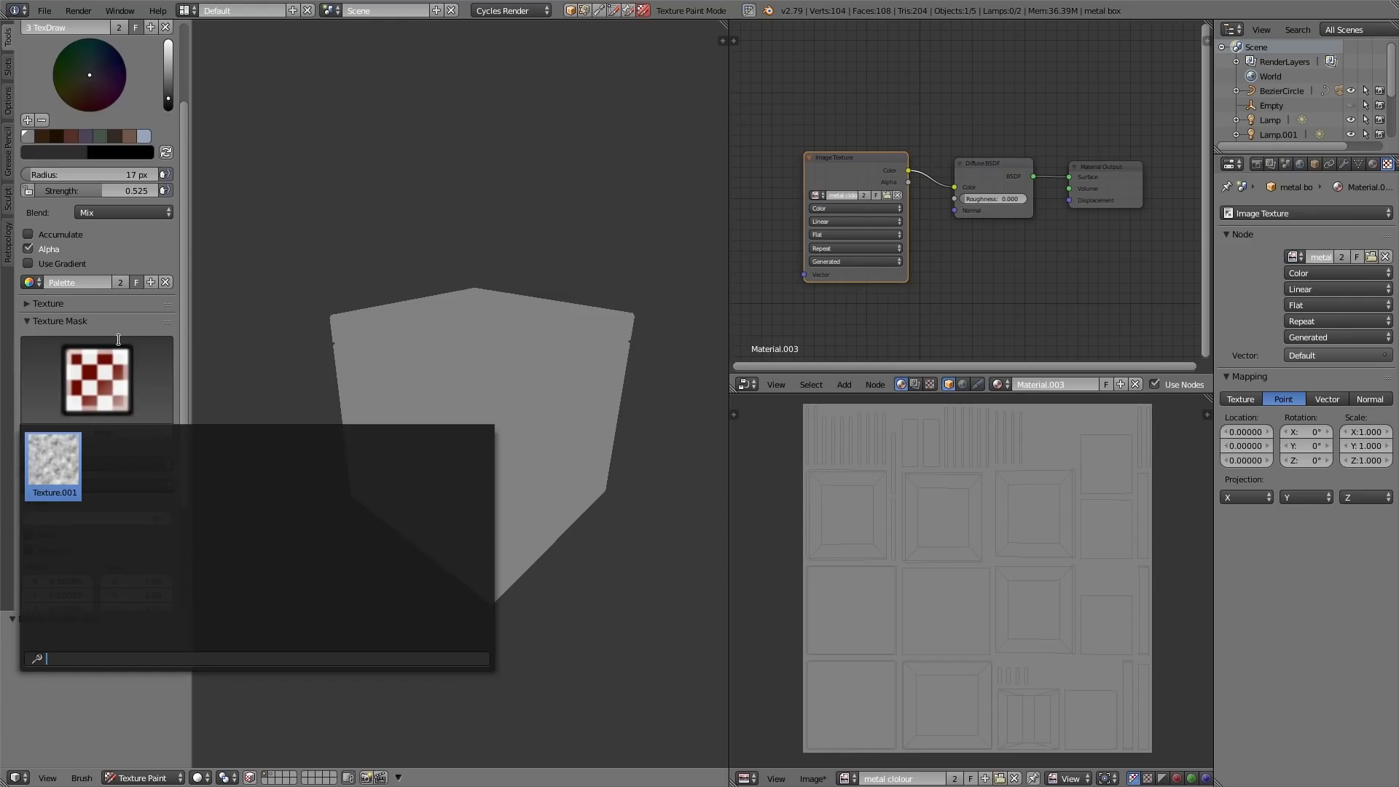
pyautogui.click(57, 460)
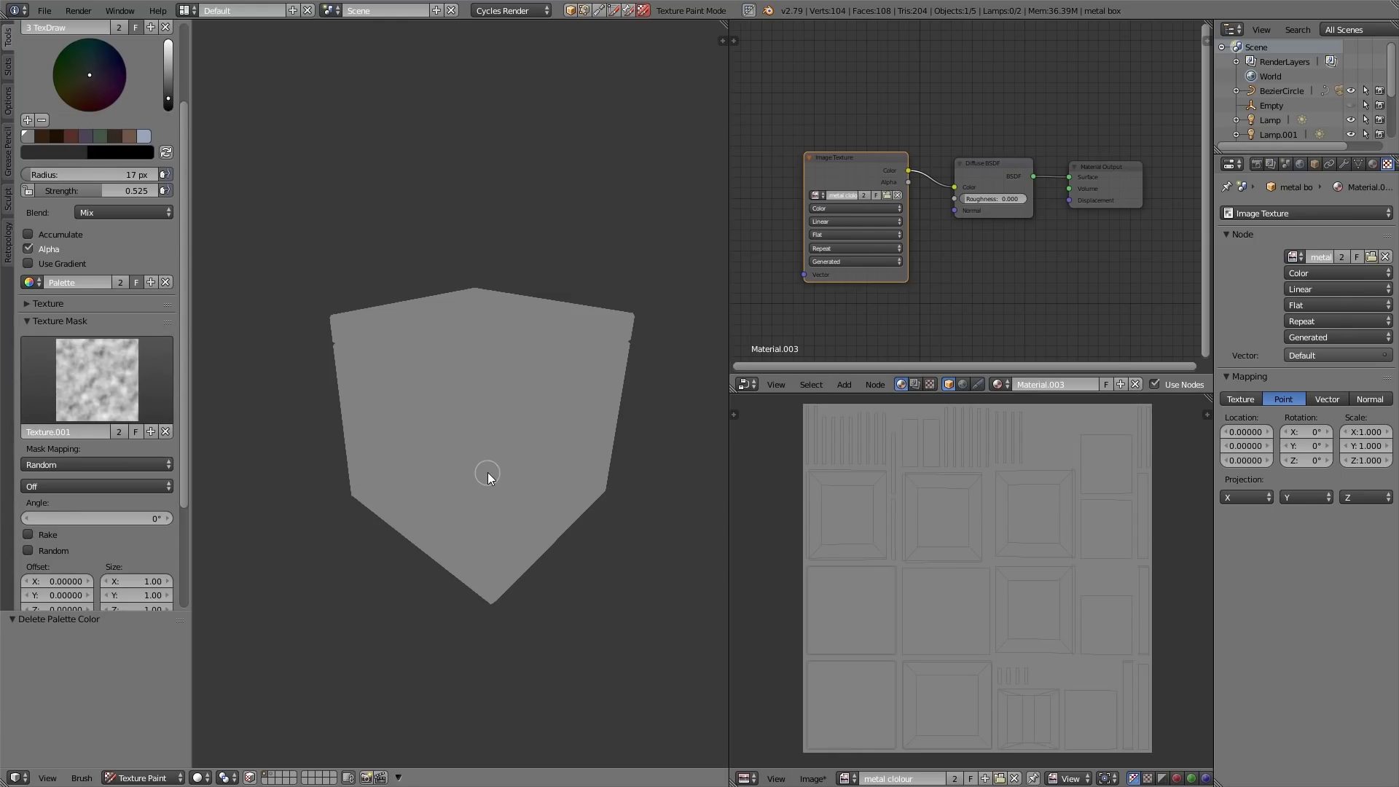
# Show the brush mask's texture settings and set its Clouds size to 0.95.
pyautogui.click(1347, 212)
pyautogui.click(1342, 199)
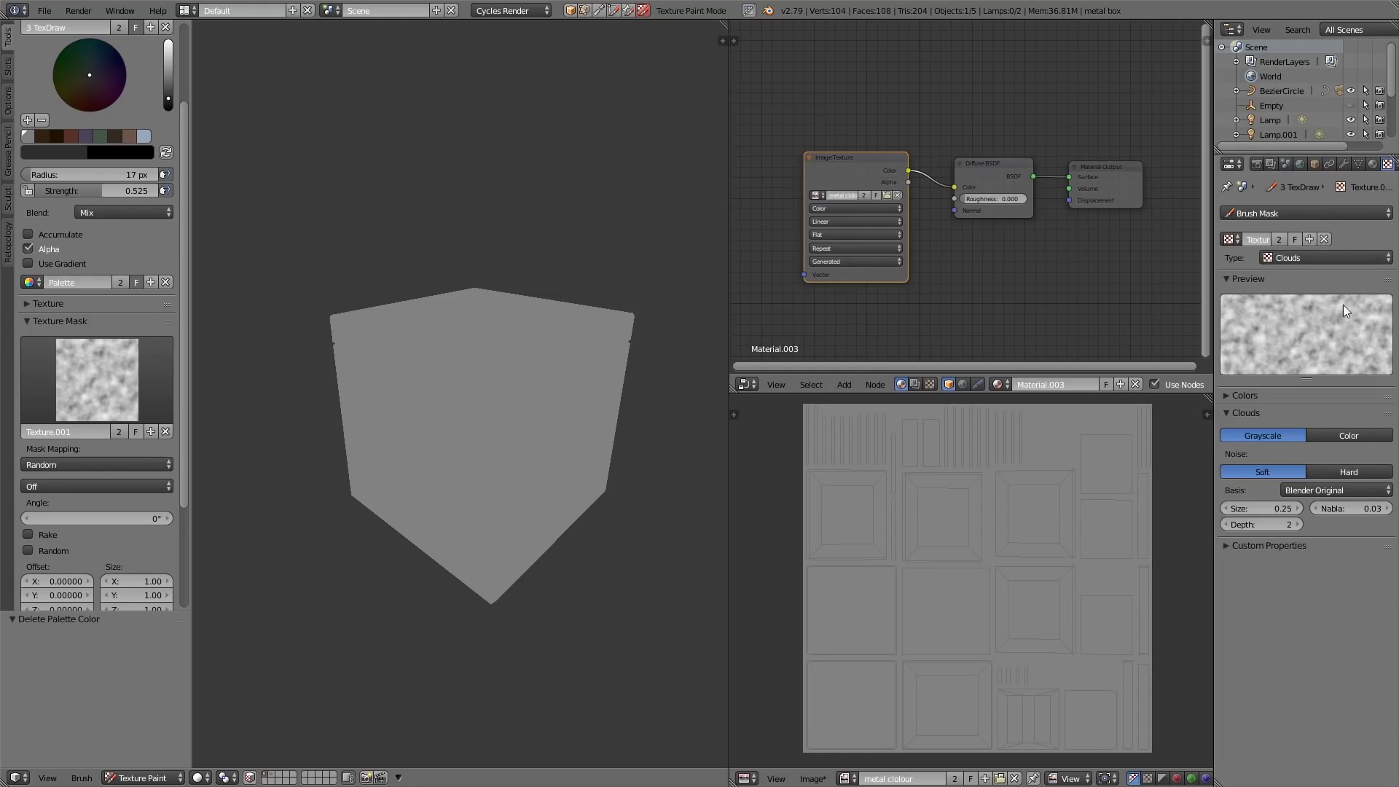
pyautogui.moveTo(1262, 508); pyautogui.dragTo(1262, 510)
pyautogui.keyDown('ctrl'); pyautogui.scroll(5, 1268, 509); pyautogui.keyUp('ctrl')
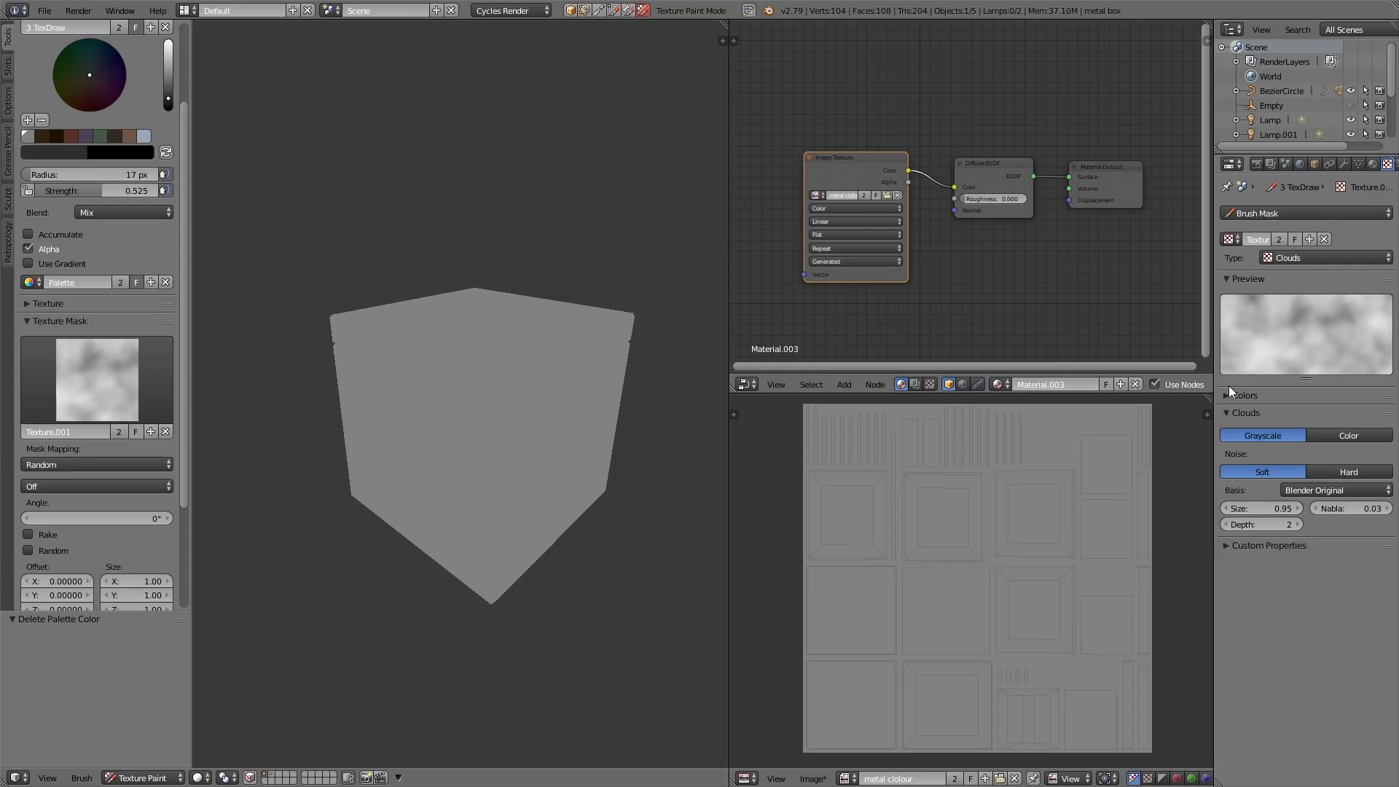
# Try different Clouds sizes for the brush mask texture and set the size to 1.35.
pyautogui.keyDown('ctrl'); pyautogui.scroll(-7, 1257, 505); pyautogui.keyUp('ctrl')
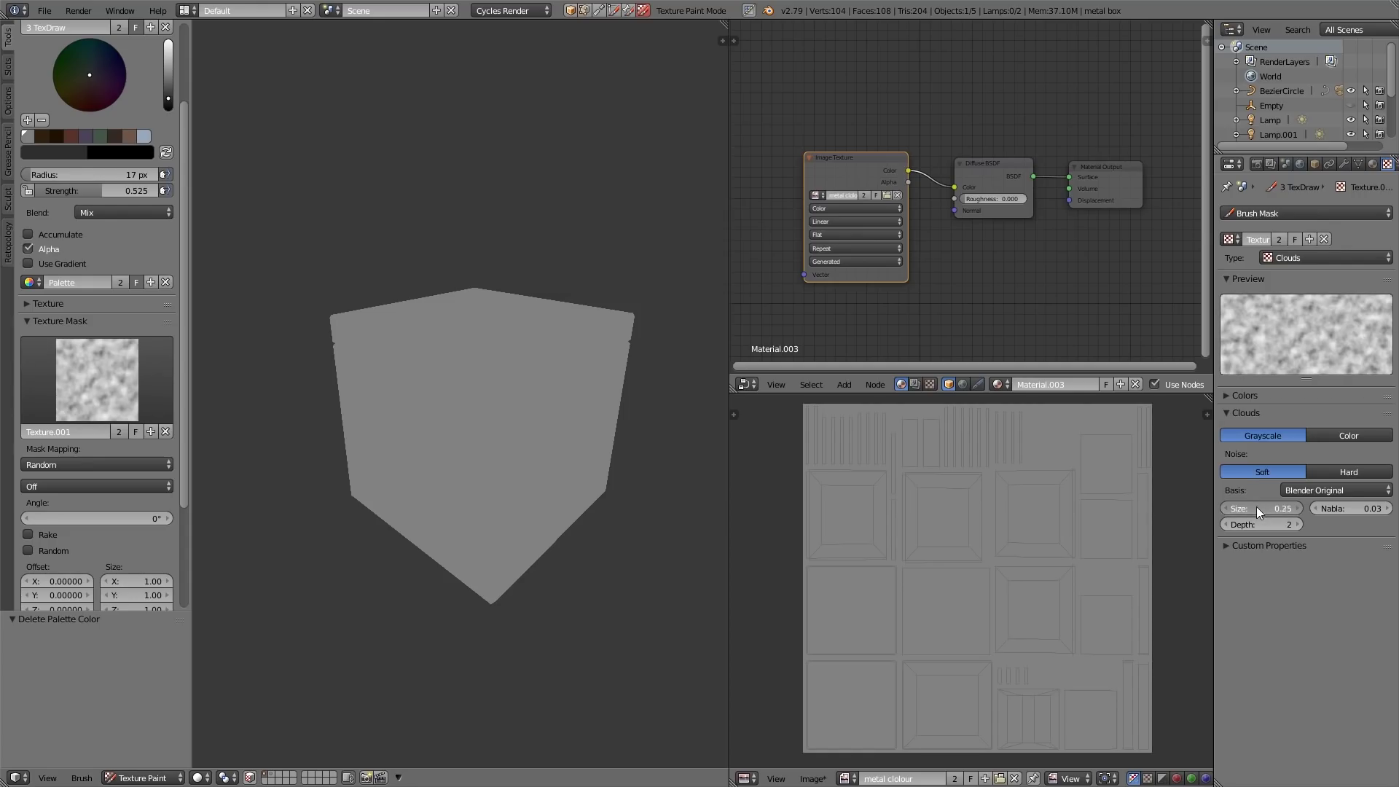
pyautogui.keyDown('ctrl'); pyautogui.scroll(11, 1257, 506); pyautogui.keyUp('ctrl')
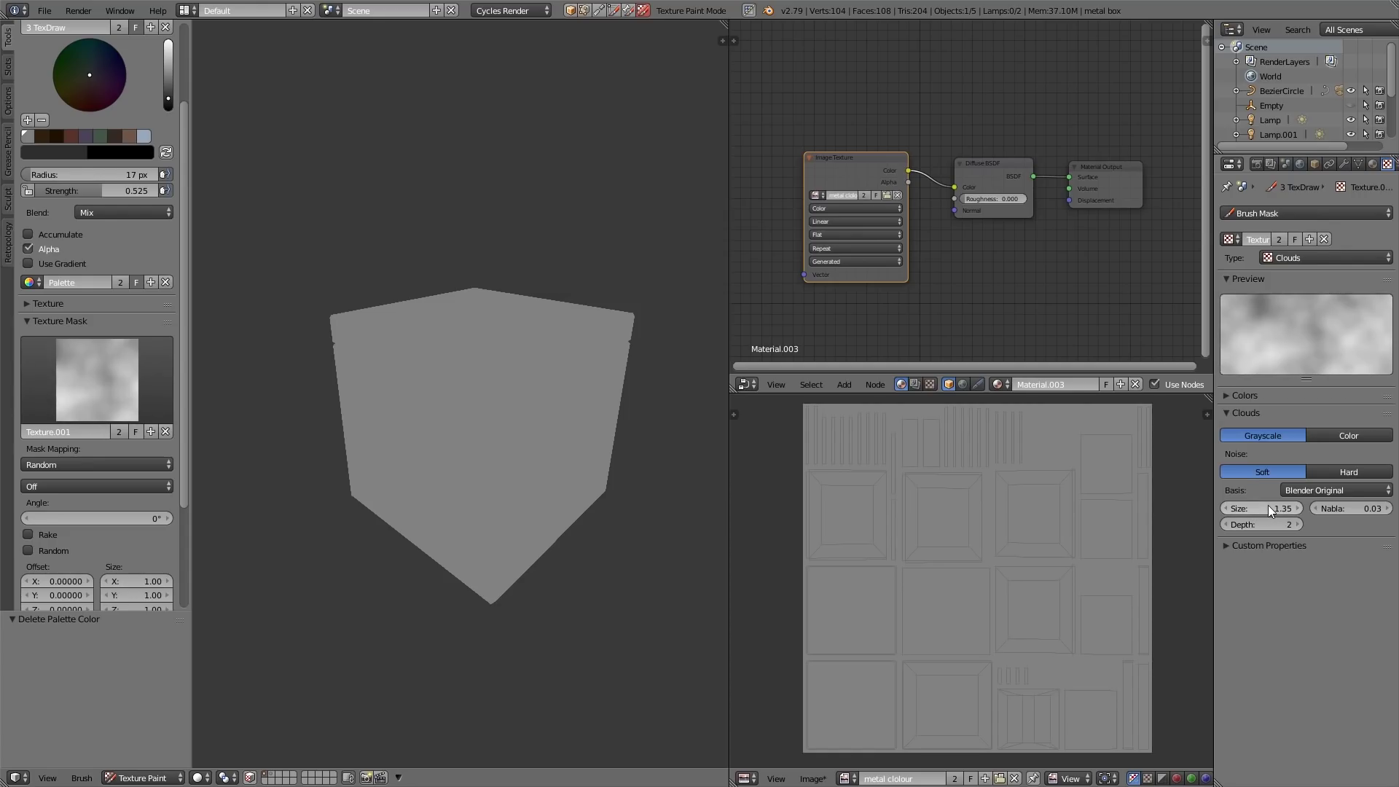
pyautogui.click(44, 303)
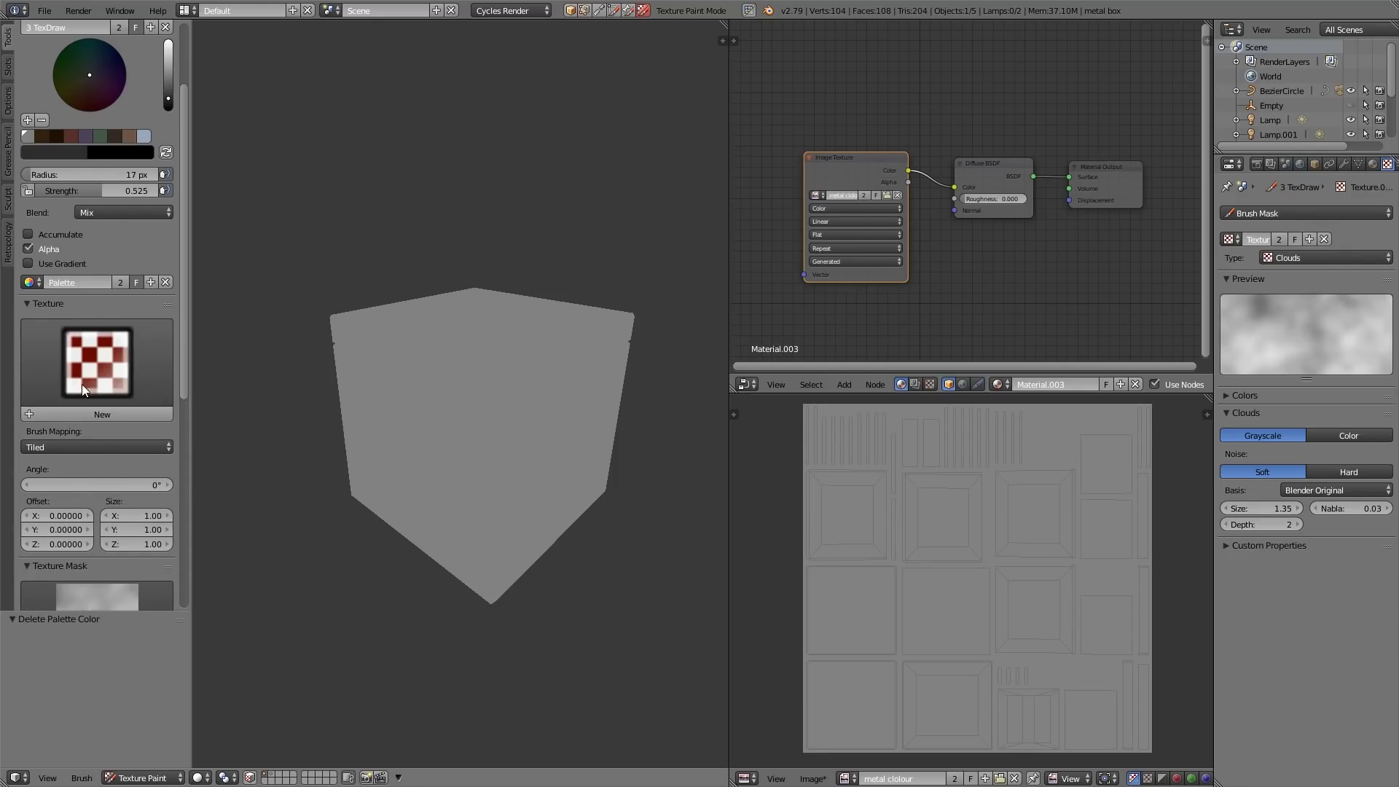
pyautogui.click(45, 303)
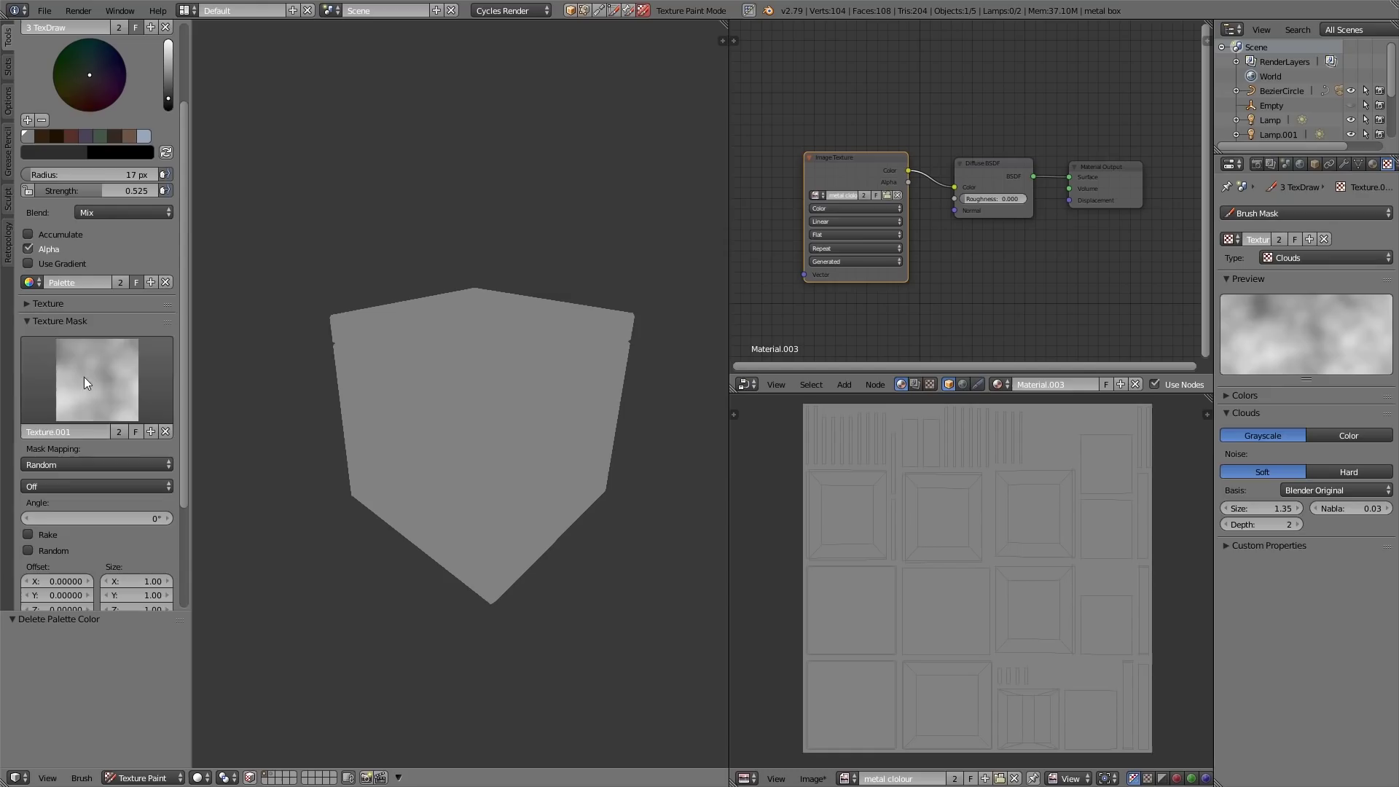
# Enlarge the brush radius to 101 px and pick the light blue palette color for painting.
pyautogui.press(']')
pyautogui.press(']')
pyautogui.press(']')
pyautogui.press(']')
pyautogui.press(']')
pyautogui.press(']')
pyautogui.press(']')
pyautogui.press(']')
pyautogui.press(']')
pyautogui.press(']')
pyautogui.press(']')
pyautogui.press(']')
pyautogui.press(']')
pyautogui.press(']')
pyautogui.press(']')
pyautogui.press(']')
pyautogui.press(']')
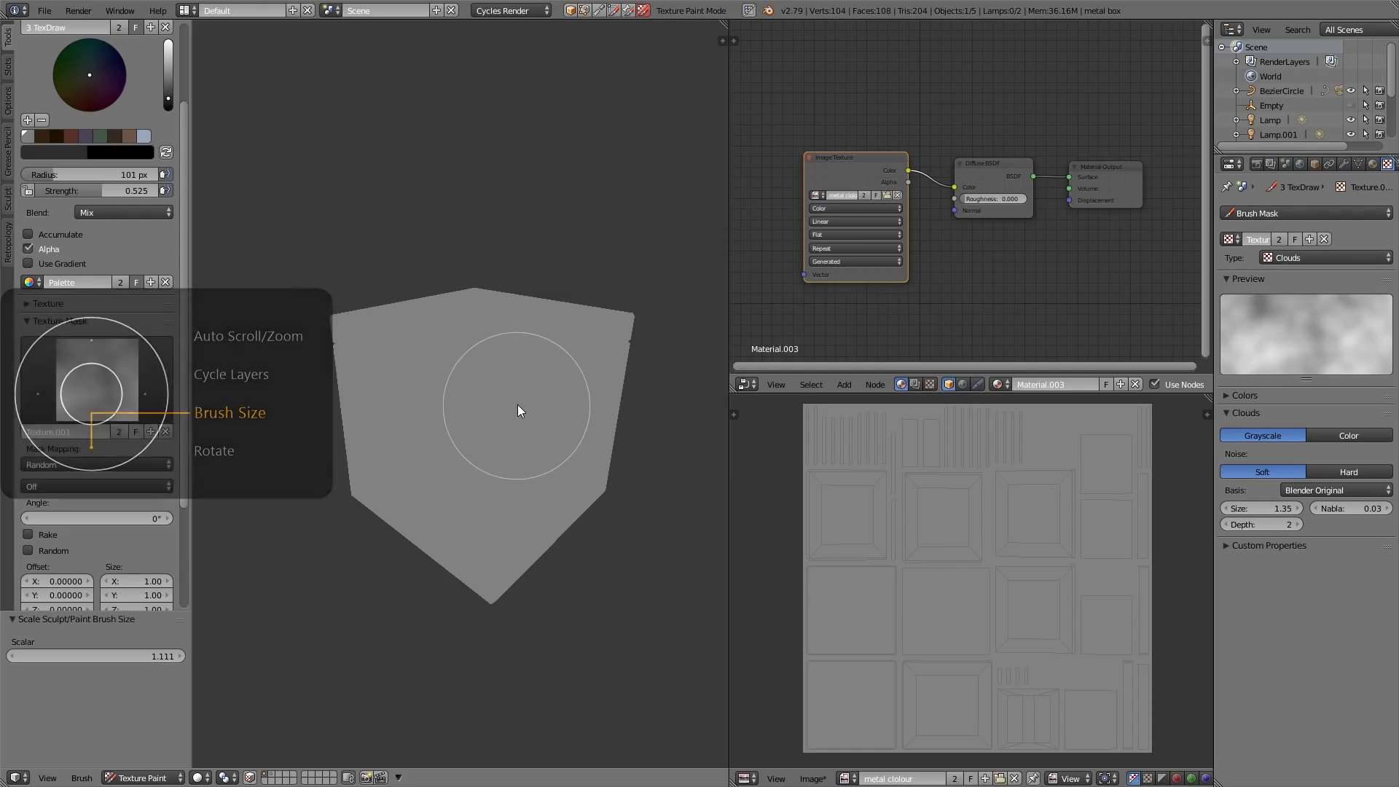
pyautogui.click(148, 134)
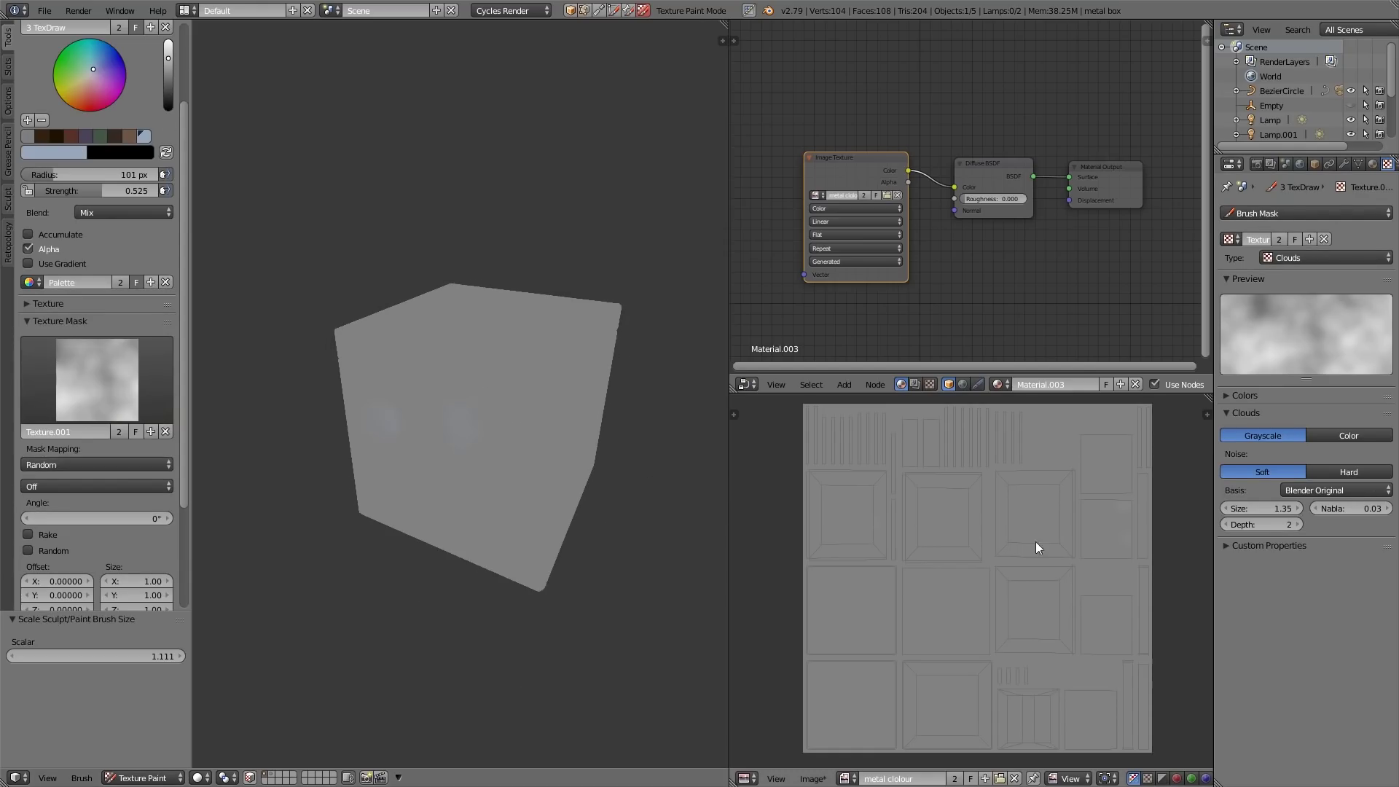
# Enlarge the brush radius to 186 px and paint faint light blue patches across the box's faces.
pyautogui.moveTo(592, 401)
pyautogui.mouseDown(button='middle')
pyautogui.moveTo(580, 430)
pyautogui.moveTo(554, 419)
pyautogui.mouseUp(button='middle')
pyautogui.press(']')
pyautogui.press(']')
pyautogui.press(']')
pyautogui.press(']')
pyautogui.press(']')
pyautogui.press(']')
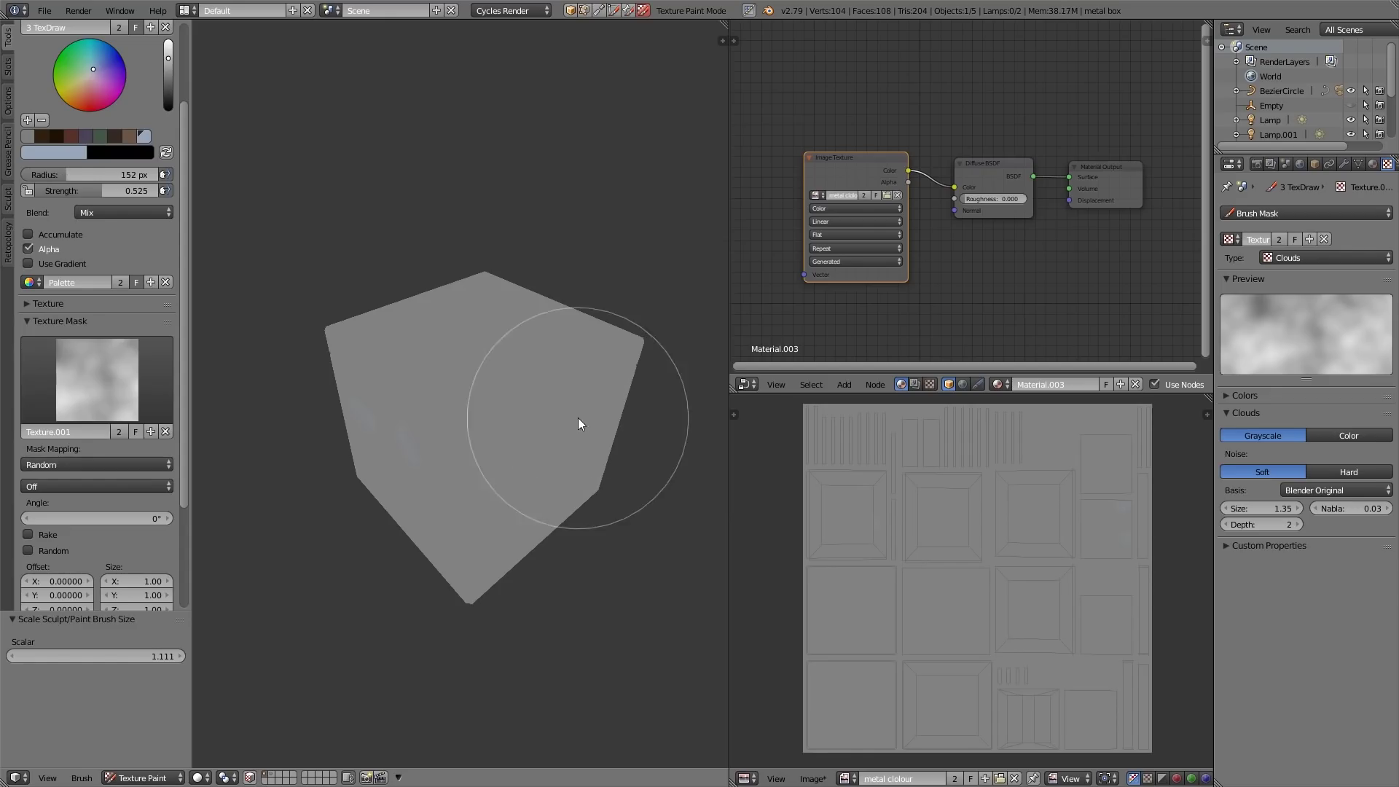
pyautogui.moveTo(473, 473); pyautogui.dragTo(481, 427)
pyautogui.moveTo(473, 503)
pyautogui.mouseDown(button='middle')
pyautogui.moveTo(529, 479)
pyautogui.moveTo(518, 537)
pyautogui.moveTo(478, 457)
pyautogui.moveTo(487, 441)
pyautogui.moveTo(224, 303)
pyautogui.mouseUp(button='middle')
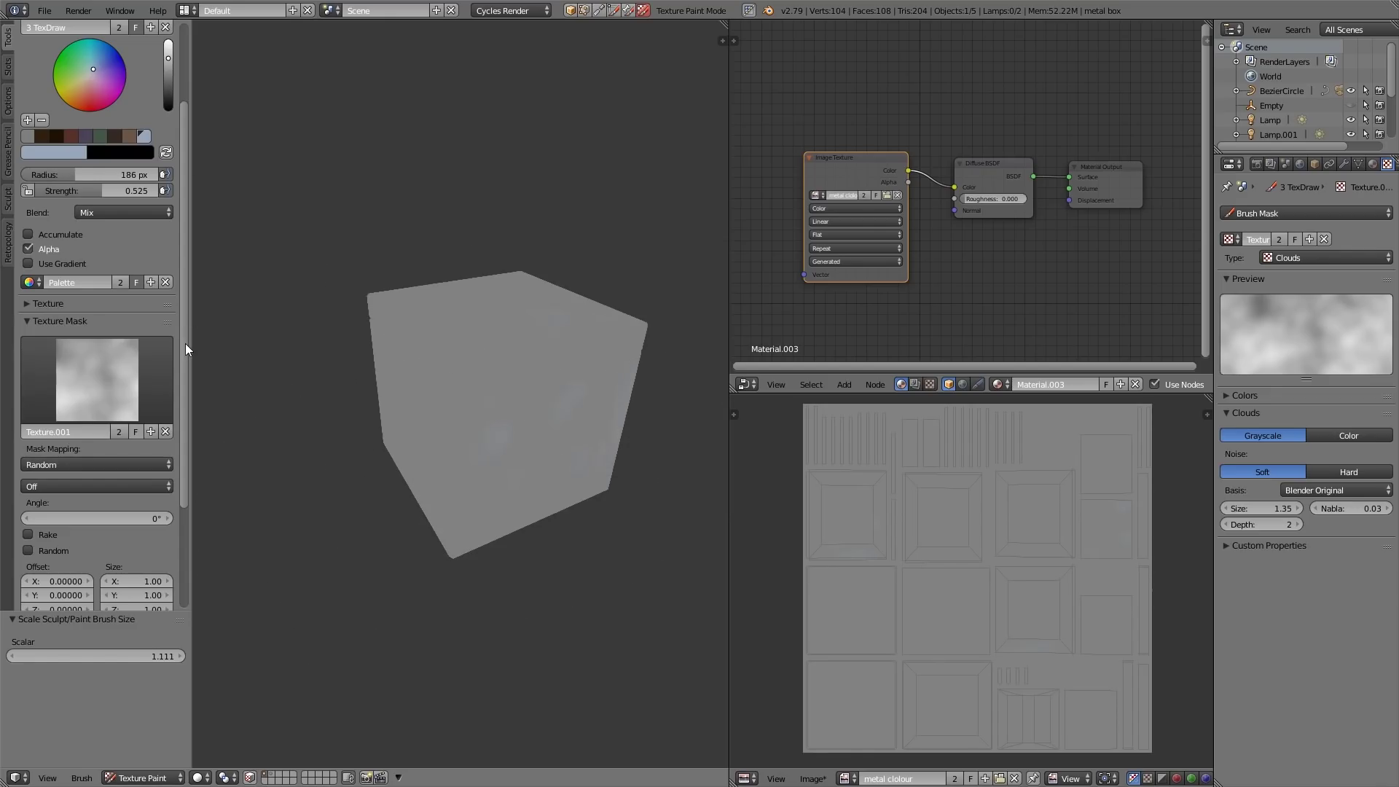
# Enable Z symmetry for painting and add mirrored light blue patches to the box's sides.
pyautogui.scroll(-5, 185, 343)
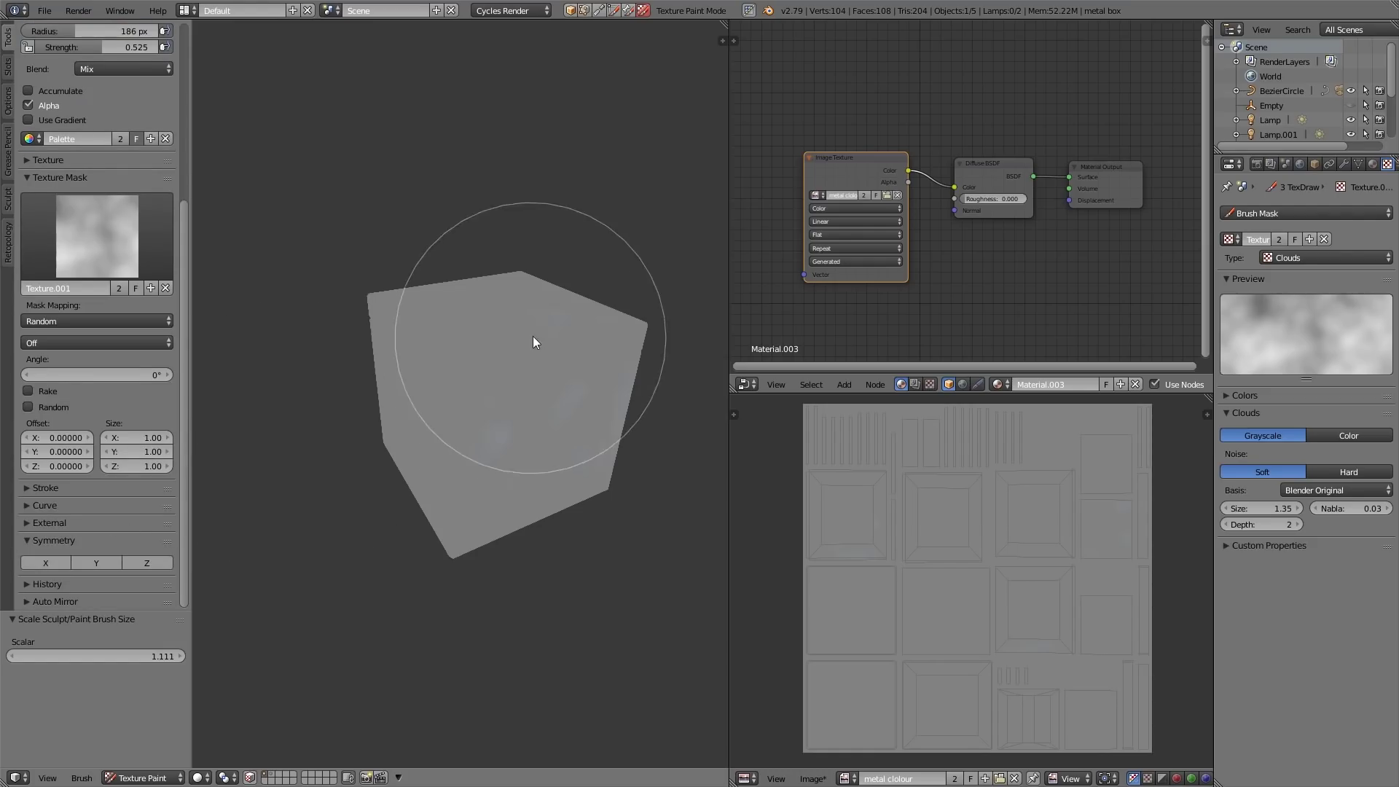
pyautogui.click(97, 562)
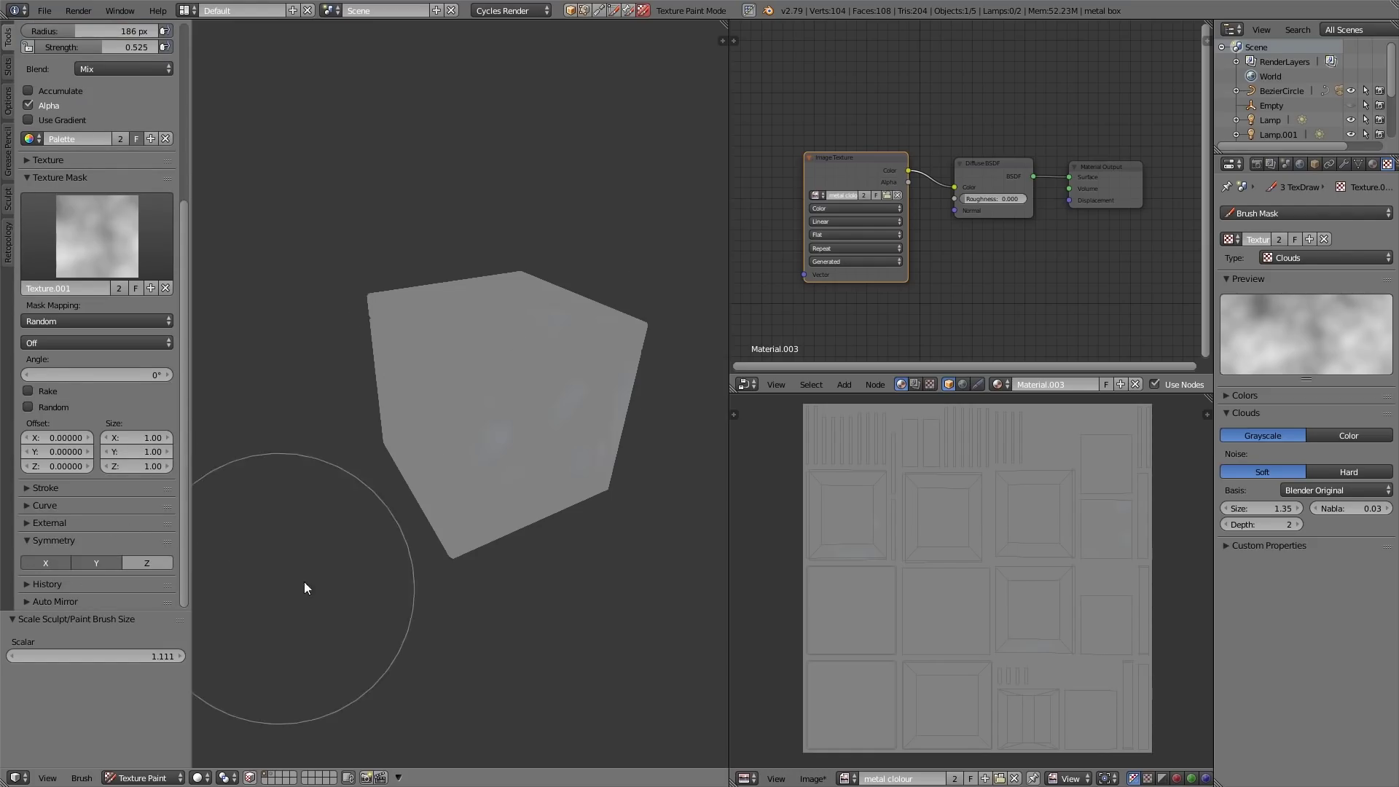
pyautogui.moveTo(304, 582)
pyautogui.mouseDown(button='middle')
pyautogui.moveTo(596, 421)
pyautogui.moveTo(404, 331)
pyautogui.moveTo(527, 444)
pyautogui.moveTo(505, 397)
pyautogui.moveTo(553, 515)
pyautogui.moveTo(487, 427)
pyautogui.moveTo(490, 500)
pyautogui.mouseUp(button='middle')
pyautogui.scroll(10, 183, 138)
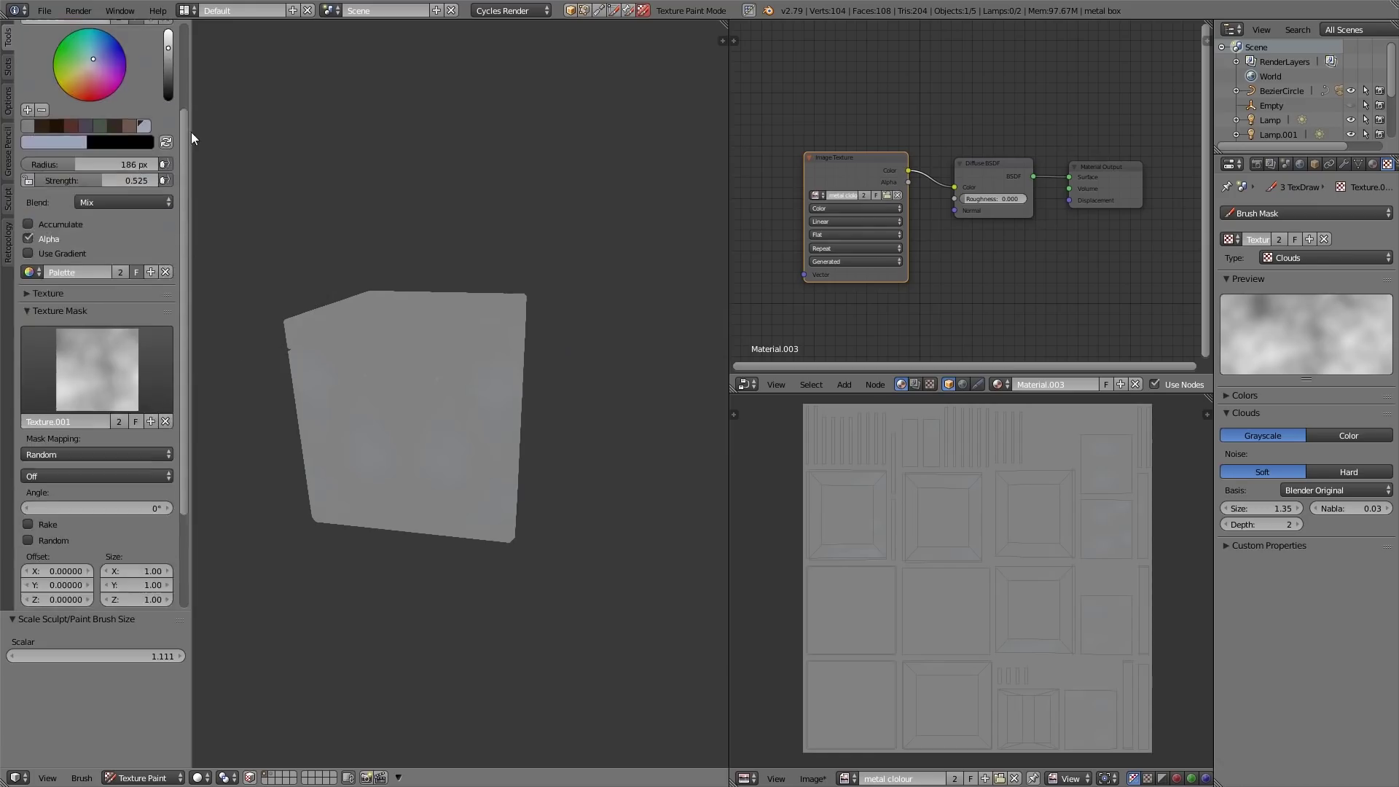
# Pick the dark brown palette color, set the brush strength to 0.150 and paint soft patches on the box's faces.
pyautogui.click(120, 243)
pyautogui.moveTo(317, 147)
pyautogui.mouseDown(button='middle')
pyautogui.moveTo(462, 406)
pyautogui.moveTo(469, 478)
pyautogui.moveTo(493, 381)
pyautogui.moveTo(530, 344)
pyautogui.moveTo(436, 339)
pyautogui.moveTo(488, 371)
pyautogui.moveTo(395, 378)
pyautogui.mouseUp(button='middle')
pyautogui.click(437, 342)
pyautogui.moveTo(102, 299); pyautogui.dragTo(59, 299)
pyautogui.moveTo(530, 393); pyautogui.dragTo(599, 393, button='middle')
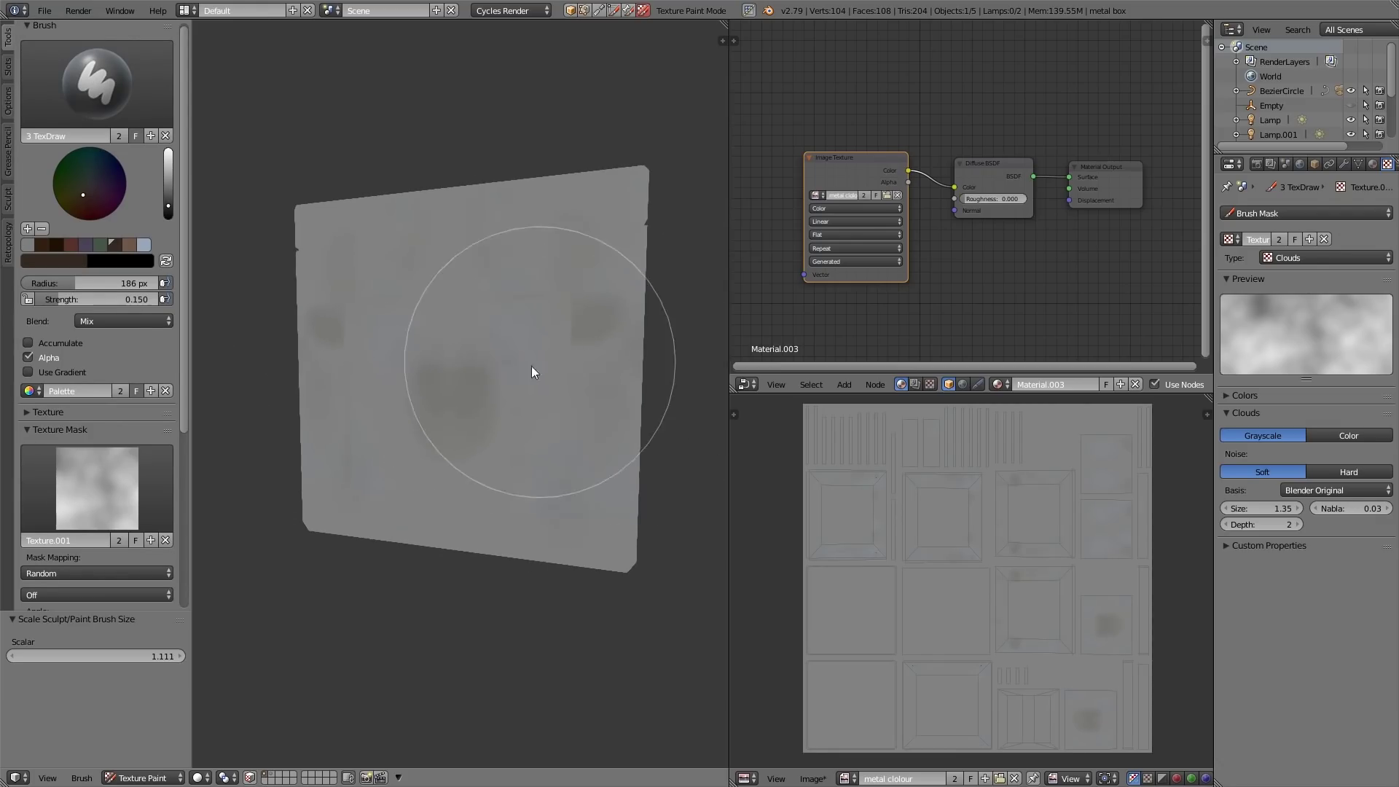
pyautogui.moveTo(537, 362)
pyautogui.mouseDown(button='middle')
pyautogui.moveTo(578, 390)
pyautogui.moveTo(556, 408)
pyautogui.moveTo(584, 408)
pyautogui.moveTo(581, 315)
pyautogui.moveTo(571, 359)
pyautogui.moveTo(543, 384)
pyautogui.moveTo(552, 344)
pyautogui.moveTo(575, 357)
pyautogui.moveTo(556, 379)
pyautogui.moveTo(535, 273)
pyautogui.moveTo(577, 370)
pyautogui.moveTo(577, 436)
pyautogui.moveTo(561, 364)
pyautogui.moveTo(500, 309)
pyautogui.moveTo(556, 392)
pyautogui.moveTo(537, 360)
pyautogui.moveTo(583, 309)
pyautogui.moveTo(606, 365)
pyautogui.moveTo(590, 431)
pyautogui.moveTo(556, 403)
pyautogui.mouseUp(button='middle')
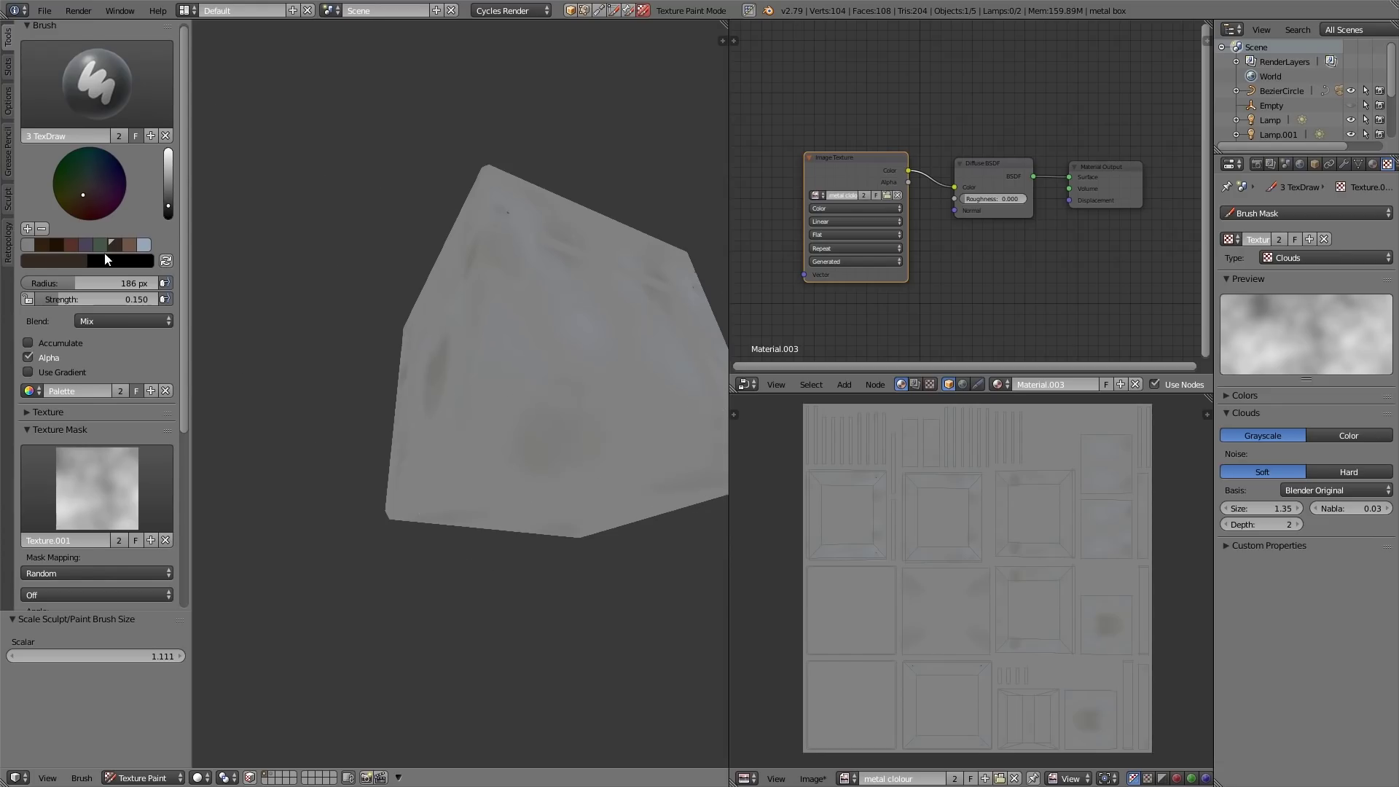
# Pick the dark red palette color, paint faint patches on the box's faces and undo the unwanted strokes.
pyautogui.click(69, 246)
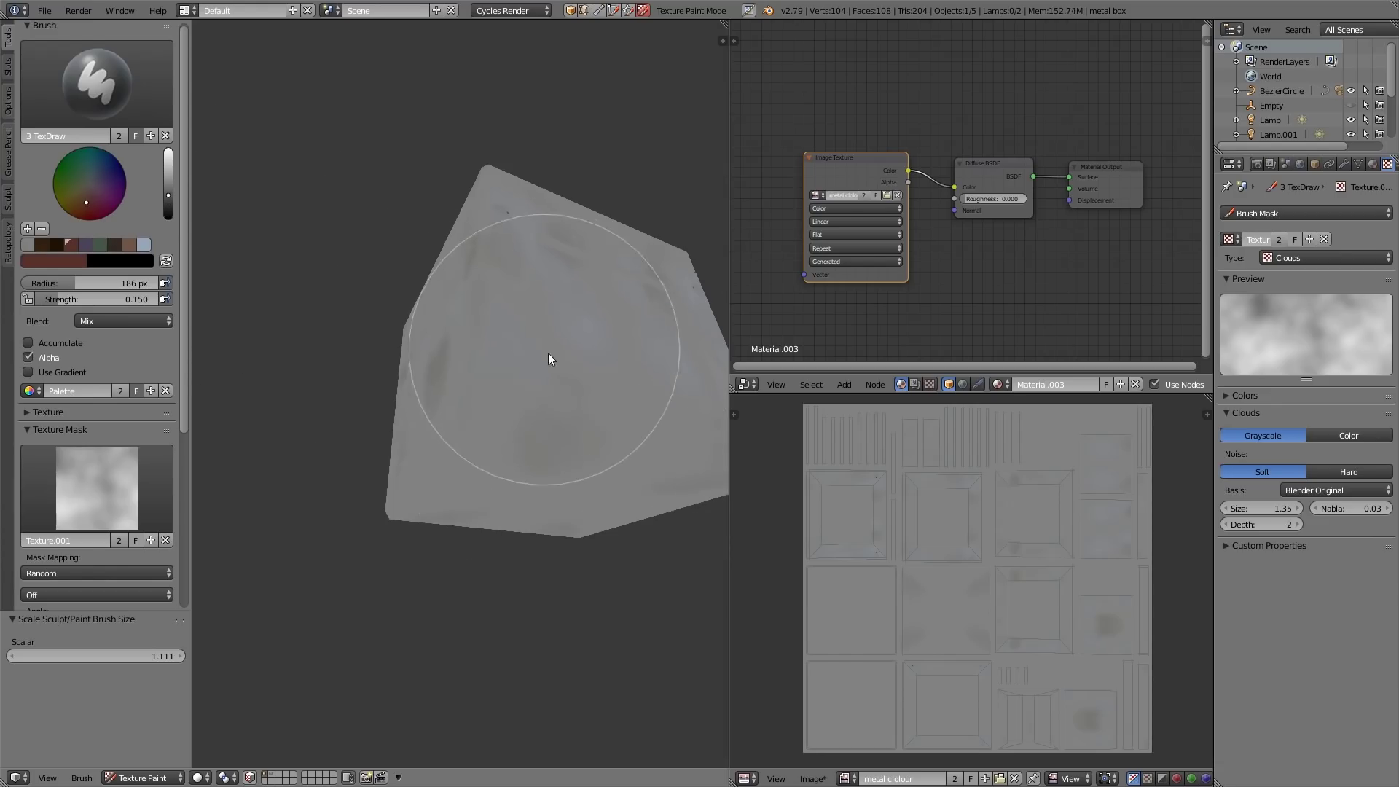
pyautogui.moveTo(550, 356)
pyautogui.mouseDown(button='middle')
pyautogui.moveTo(632, 413)
pyautogui.moveTo(478, 352)
pyautogui.moveTo(516, 415)
pyautogui.moveTo(567, 443)
pyautogui.moveTo(562, 328)
pyautogui.moveTo(440, 415)
pyautogui.moveTo(540, 434)
pyautogui.moveTo(478, 413)
pyautogui.moveTo(430, 296)
pyautogui.moveTo(321, 309)
pyautogui.moveTo(478, 478)
pyautogui.mouseUp(button='middle')
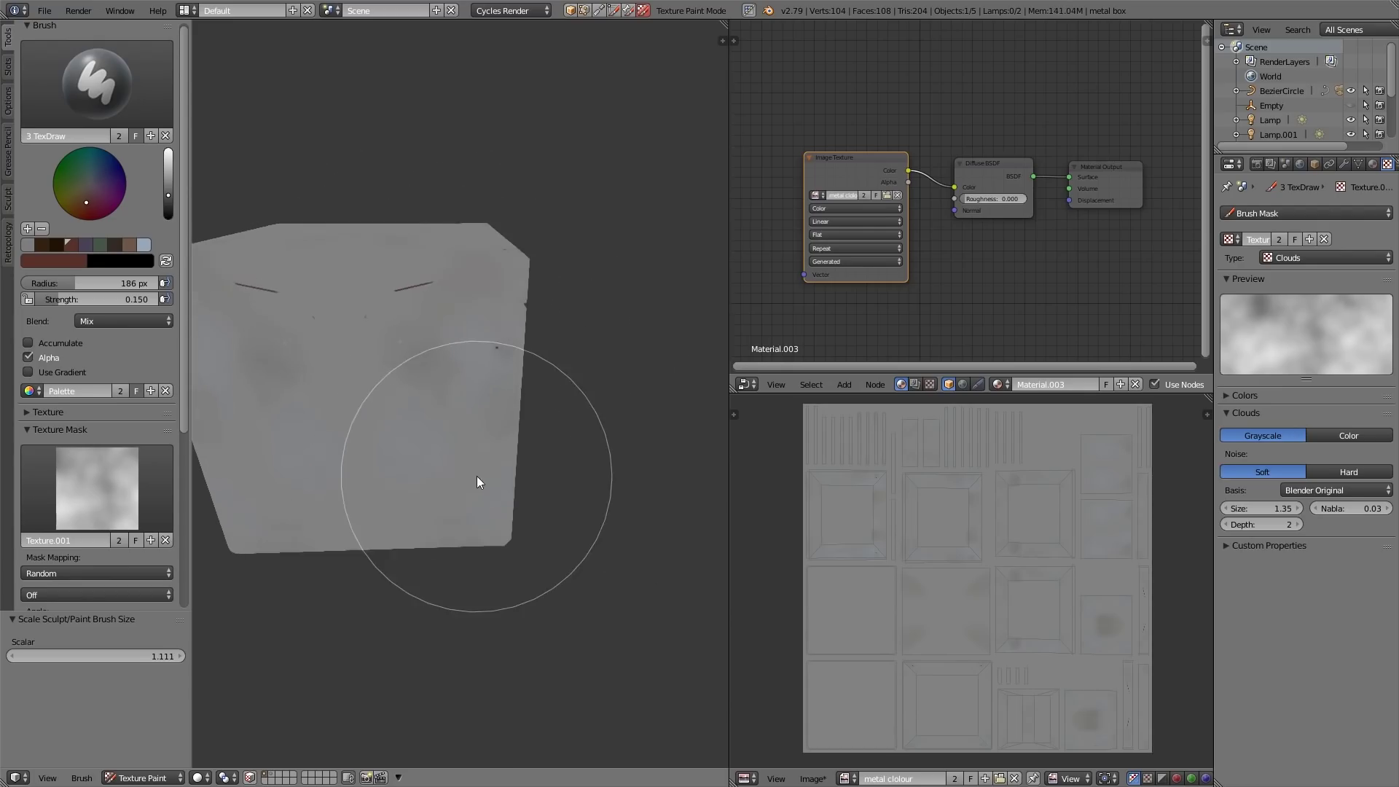
pyautogui.hotkey('ctrl', 'z')
pyautogui.moveTo(495, 383)
pyautogui.mouseDown(button='middle')
pyautogui.moveTo(415, 343)
pyautogui.moveTo(571, 309)
pyautogui.moveTo(644, 367)
pyautogui.moveTo(509, 452)
pyautogui.moveTo(493, 406)
pyautogui.moveTo(493, 287)
pyautogui.moveTo(362, 443)
pyautogui.moveTo(537, 413)
pyautogui.moveTo(506, 431)
pyautogui.mouseUp(button='middle')
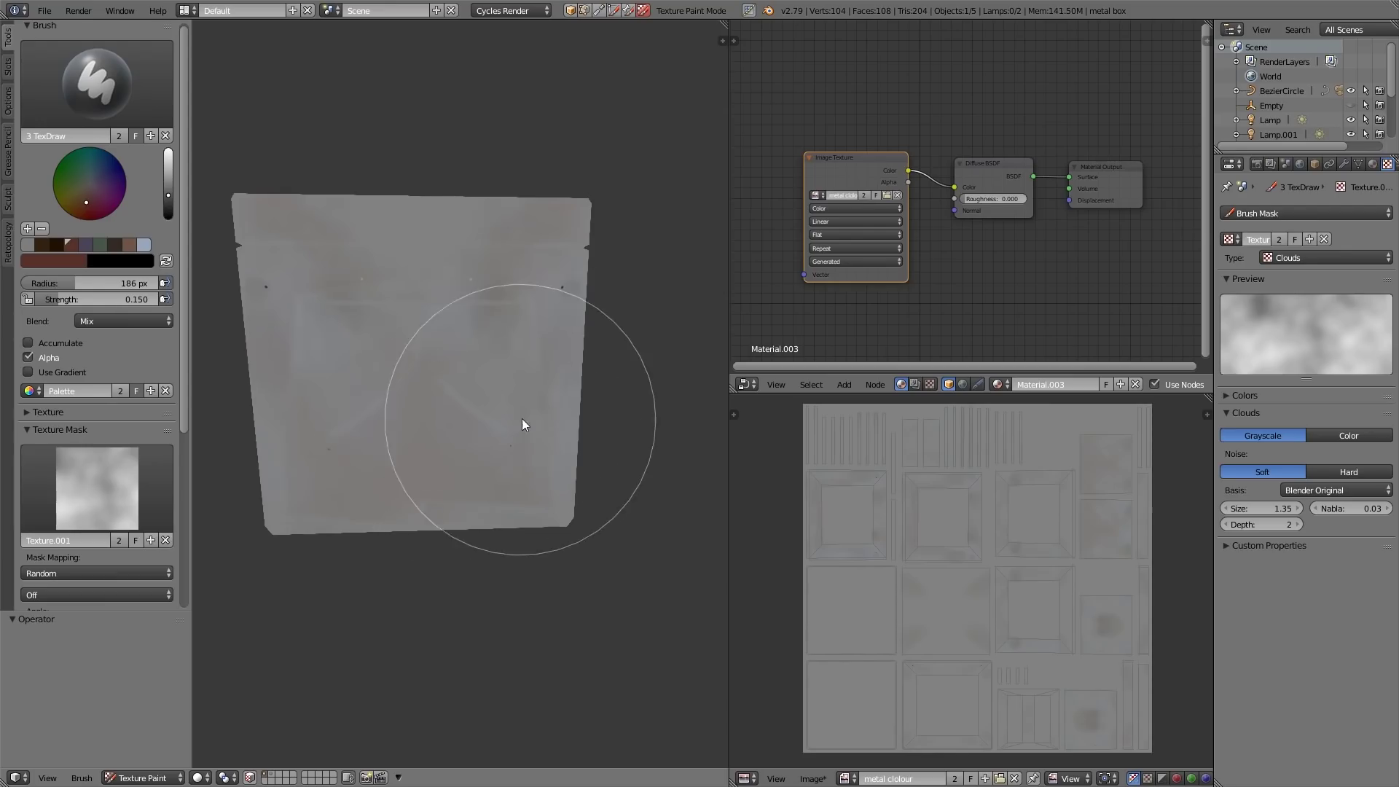
pyautogui.hotkey('ctrl', 'z')
pyautogui.moveTo(568, 478); pyautogui.dragTo(520, 471, button='middle')
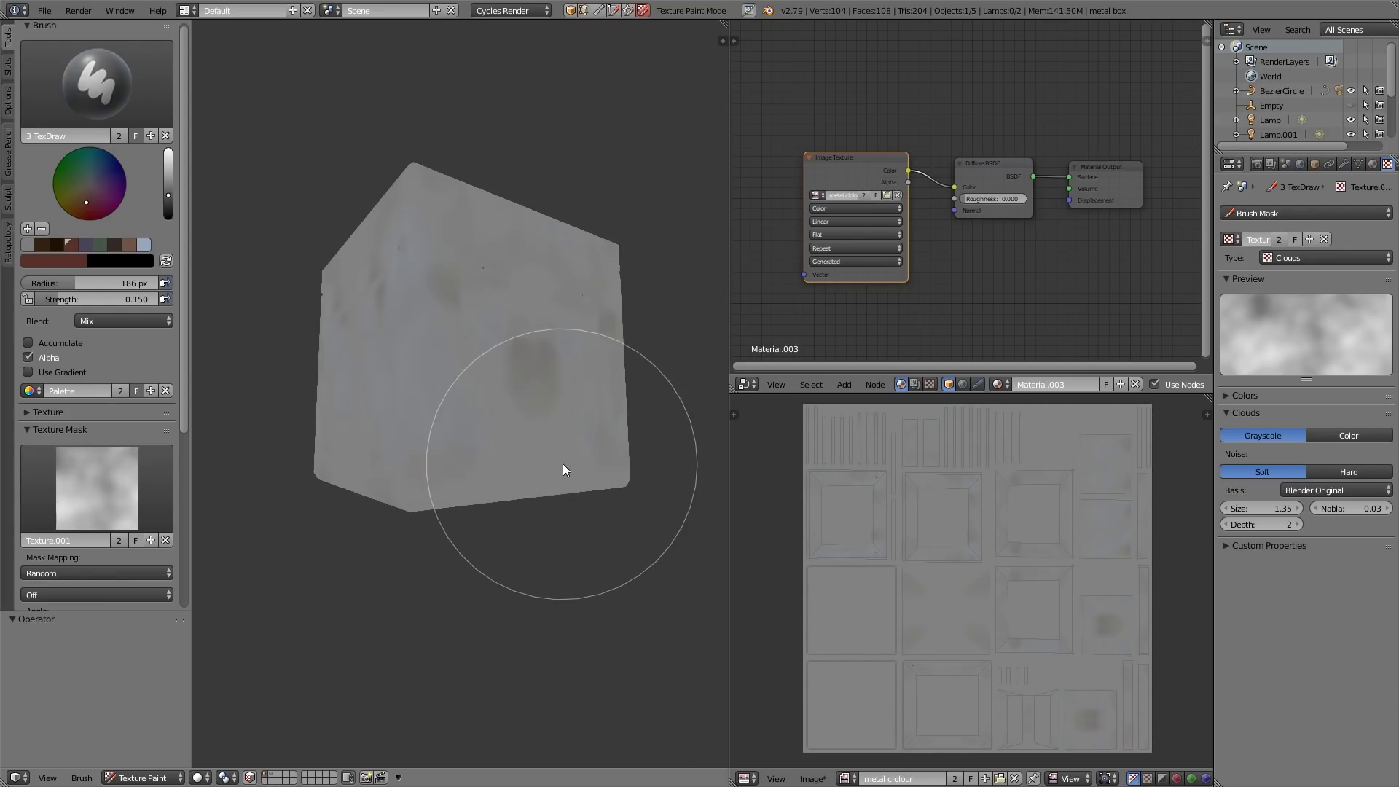
# Paint subtle dark purple patches over several box faces with the palette color, undoing an unwanted stroke.
pyautogui.moveTo(387, 393)
pyautogui.mouseDown(button='middle')
pyautogui.moveTo(491, 478)
pyautogui.moveTo(433, 439)
pyautogui.mouseUp(button='middle')
pyautogui.moveTo(385, 488)
pyautogui.mouseDown(button='middle')
pyautogui.moveTo(418, 481)
pyautogui.moveTo(568, 521)
pyautogui.moveTo(478, 437)
pyautogui.moveTo(506, 493)
pyautogui.moveTo(473, 372)
pyautogui.moveTo(484, 459)
pyautogui.moveTo(447, 437)
pyautogui.moveTo(459, 478)
pyautogui.moveTo(490, 405)
pyautogui.moveTo(499, 483)
pyautogui.moveTo(512, 353)
pyautogui.moveTo(250, 283)
pyautogui.moveTo(488, 409)
pyautogui.moveTo(440, 397)
pyautogui.moveTo(515, 353)
pyautogui.moveTo(562, 537)
pyautogui.moveTo(435, 494)
pyautogui.moveTo(575, 406)
pyautogui.moveTo(627, 491)
pyautogui.moveTo(519, 509)
pyautogui.moveTo(544, 488)
pyautogui.moveTo(615, 488)
pyautogui.moveTo(610, 429)
pyautogui.moveTo(516, 282)
pyautogui.moveTo(522, 191)
pyautogui.moveTo(520, 301)
pyautogui.mouseUp(button='middle')
pyautogui.hotkey('ctrl', 'z')
pyautogui.press('s')
pyautogui.scroll(-4, 575, 406)
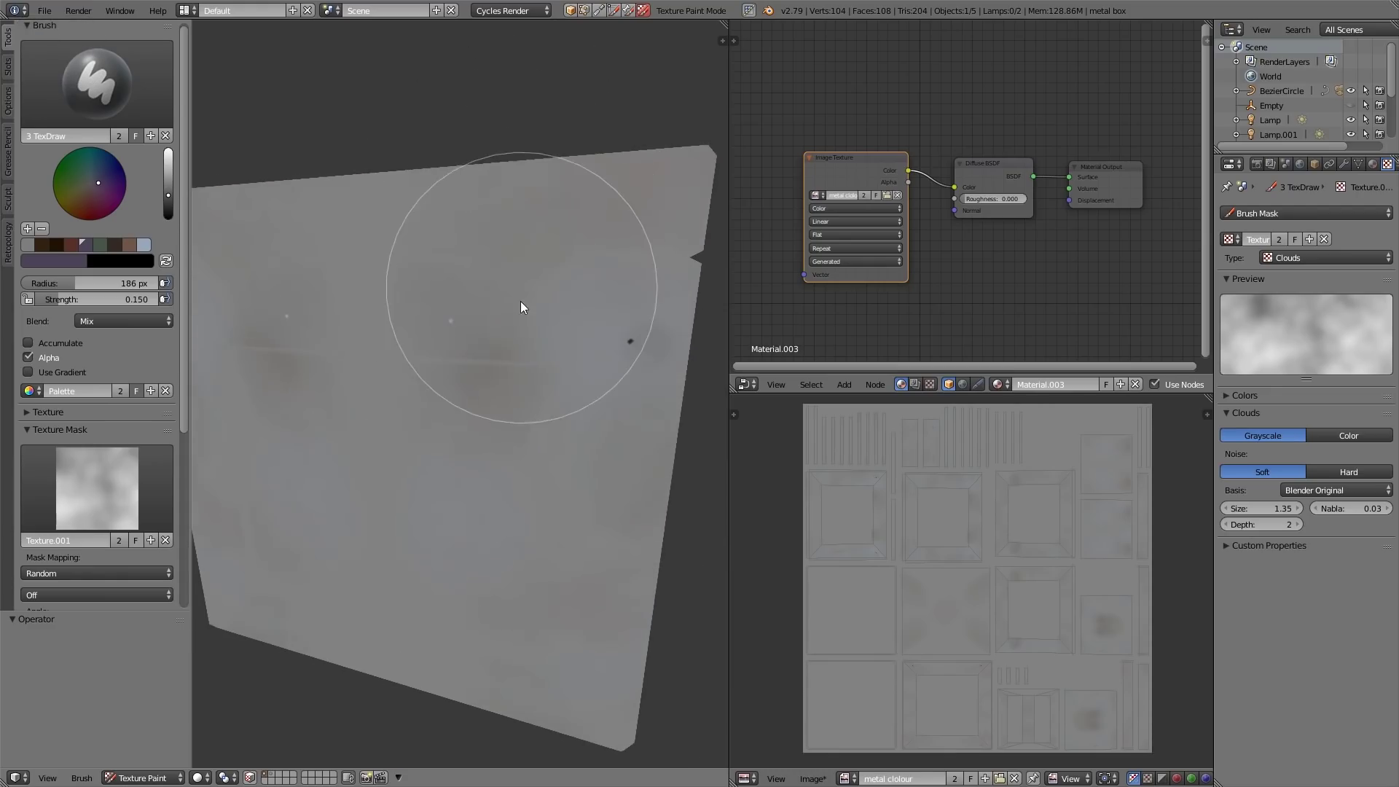
pyautogui.moveTo(510, 382); pyautogui.dragTo(511, 309, button='middle')
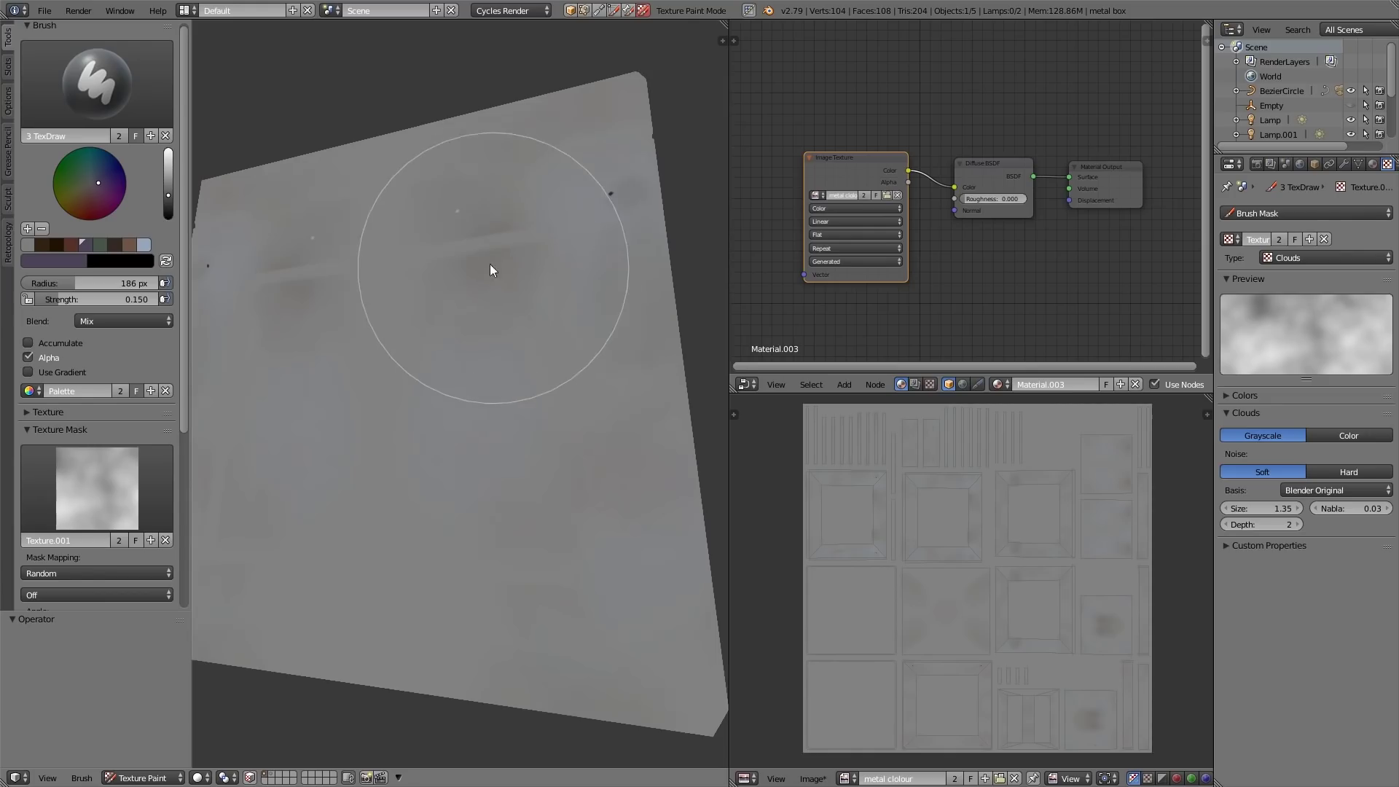
pyautogui.moveTo(396, 297)
pyautogui.mouseDown(button='middle')
pyautogui.moveTo(482, 443)
pyautogui.moveTo(455, 454)
pyautogui.mouseUp(button='middle')
pyautogui.moveTo(588, 389)
pyautogui.keyDown('ctrl'); pyautogui.mouseDown(button='middle')
pyautogui.moveTo(570, 491)
pyautogui.moveTo(507, 531)
pyautogui.mouseUp(button='middle'); pyautogui.keyUp('ctrl')
pyautogui.moveTo(578, 566)
pyautogui.mouseDown(button='middle')
pyautogui.moveTo(590, 406)
pyautogui.moveTo(581, 494)
pyautogui.moveTo(535, 410)
pyautogui.moveTo(572, 384)
pyautogui.moveTo(518, 478)
pyautogui.moveTo(537, 521)
pyautogui.moveTo(271, 94)
pyautogui.moveTo(532, 488)
pyautogui.moveTo(556, 503)
pyautogui.moveTo(459, 415)
pyautogui.moveTo(388, 455)
pyautogui.moveTo(411, 466)
pyautogui.moveTo(335, 379)
pyautogui.mouseUp(button='middle')
# Mix an olive yellow color, add it to the palette and paint faint patches of it on the box's faces.
pyautogui.click(71, 196)
pyautogui.scroll(7, 70, 196)
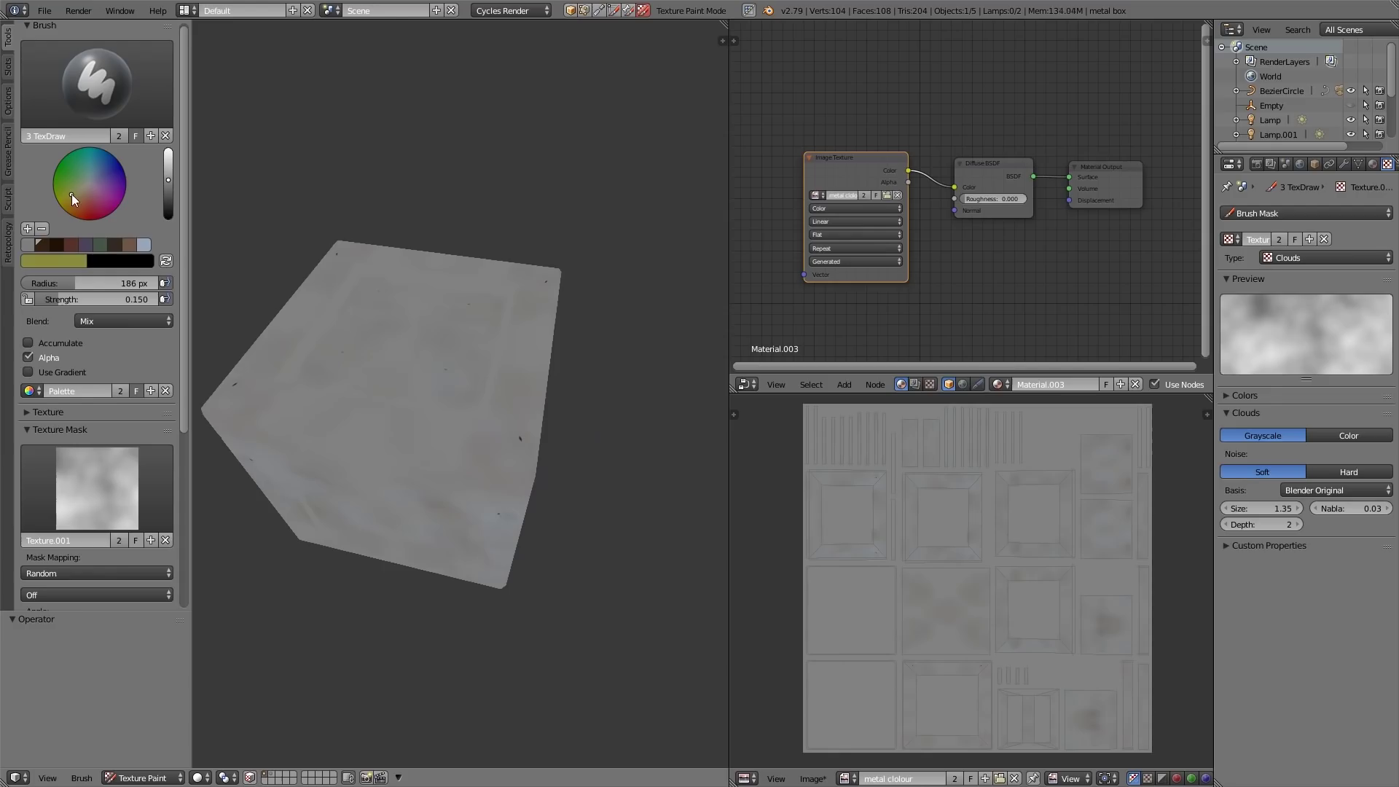
pyautogui.click(28, 228)
pyautogui.moveTo(243, 199)
pyautogui.mouseDown(button='middle')
pyautogui.moveTo(469, 415)
pyautogui.moveTo(417, 487)
pyautogui.moveTo(444, 447)
pyautogui.moveTo(440, 478)
pyautogui.moveTo(422, 440)
pyautogui.moveTo(508, 453)
pyautogui.moveTo(457, 372)
pyautogui.moveTo(501, 470)
pyautogui.mouseUp(button='middle')
pyautogui.moveTo(540, 522)
pyautogui.keyDown('ctrl'); pyautogui.mouseDown(button='middle')
pyautogui.moveTo(569, 412)
pyautogui.moveTo(615, 399)
pyautogui.moveTo(693, 435)
pyautogui.moveTo(537, 434)
pyautogui.moveTo(567, 393)
pyautogui.mouseUp(button='middle'); pyautogui.keyUp('ctrl')
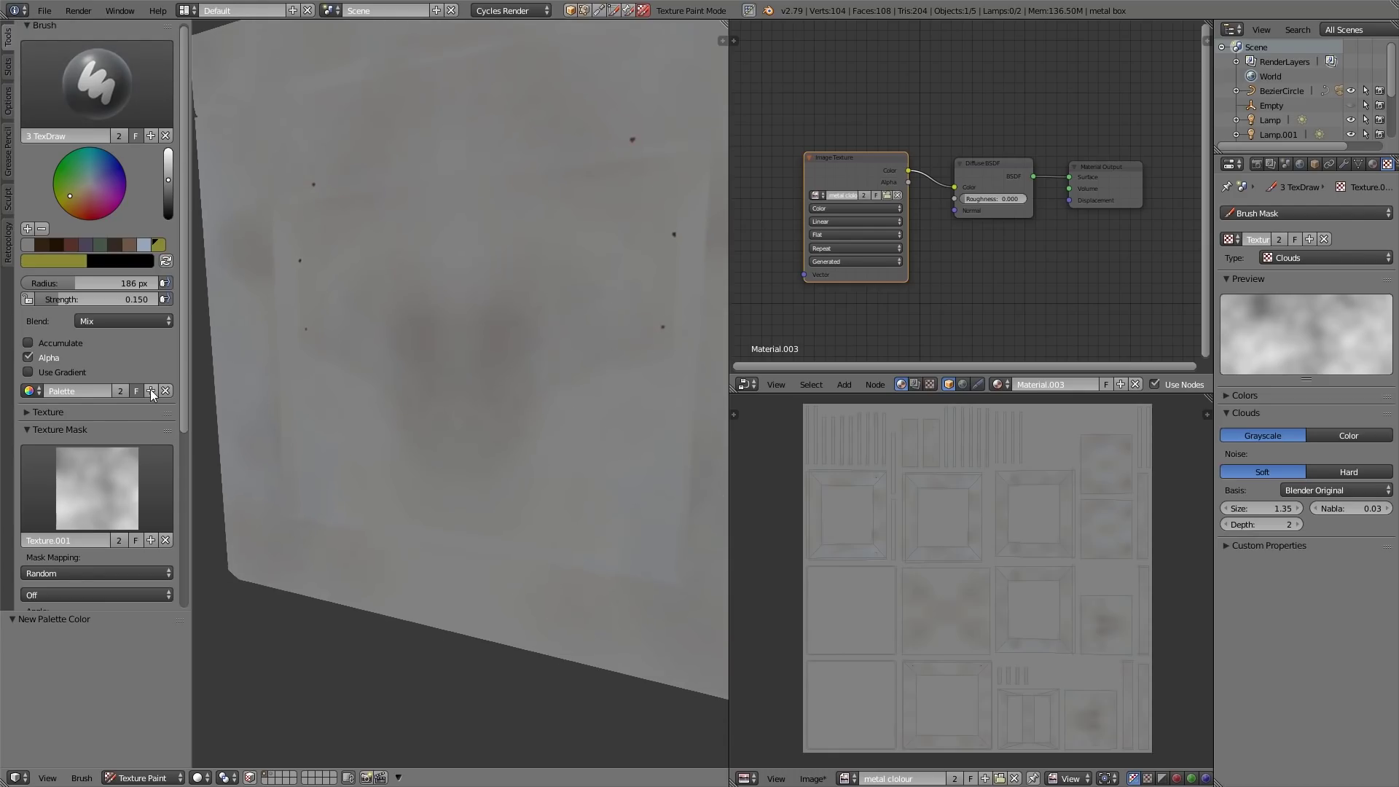
# Remove the mask texture from the 3 TexDraw brush and set its stroke method to Line.
pyautogui.click(167, 539)
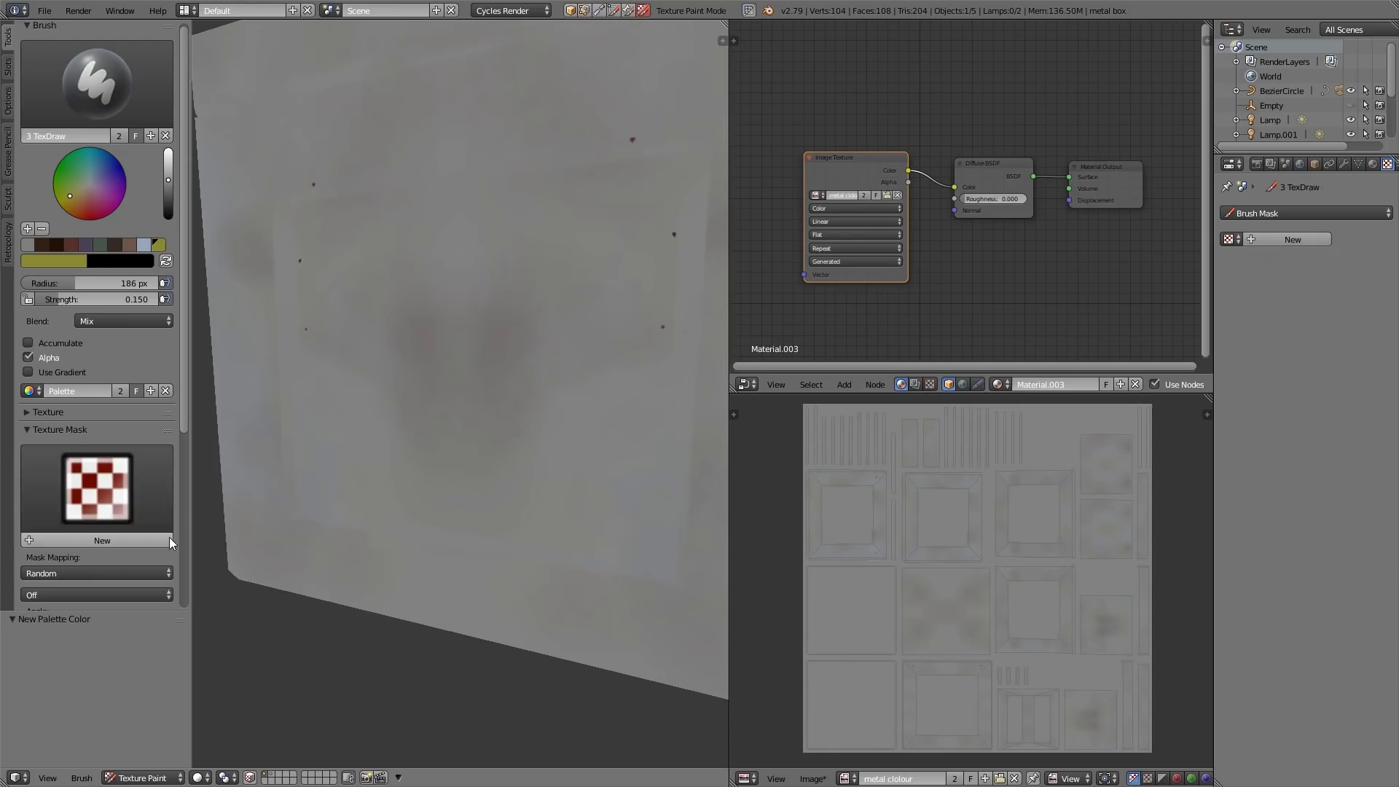
pyautogui.click(76, 428)
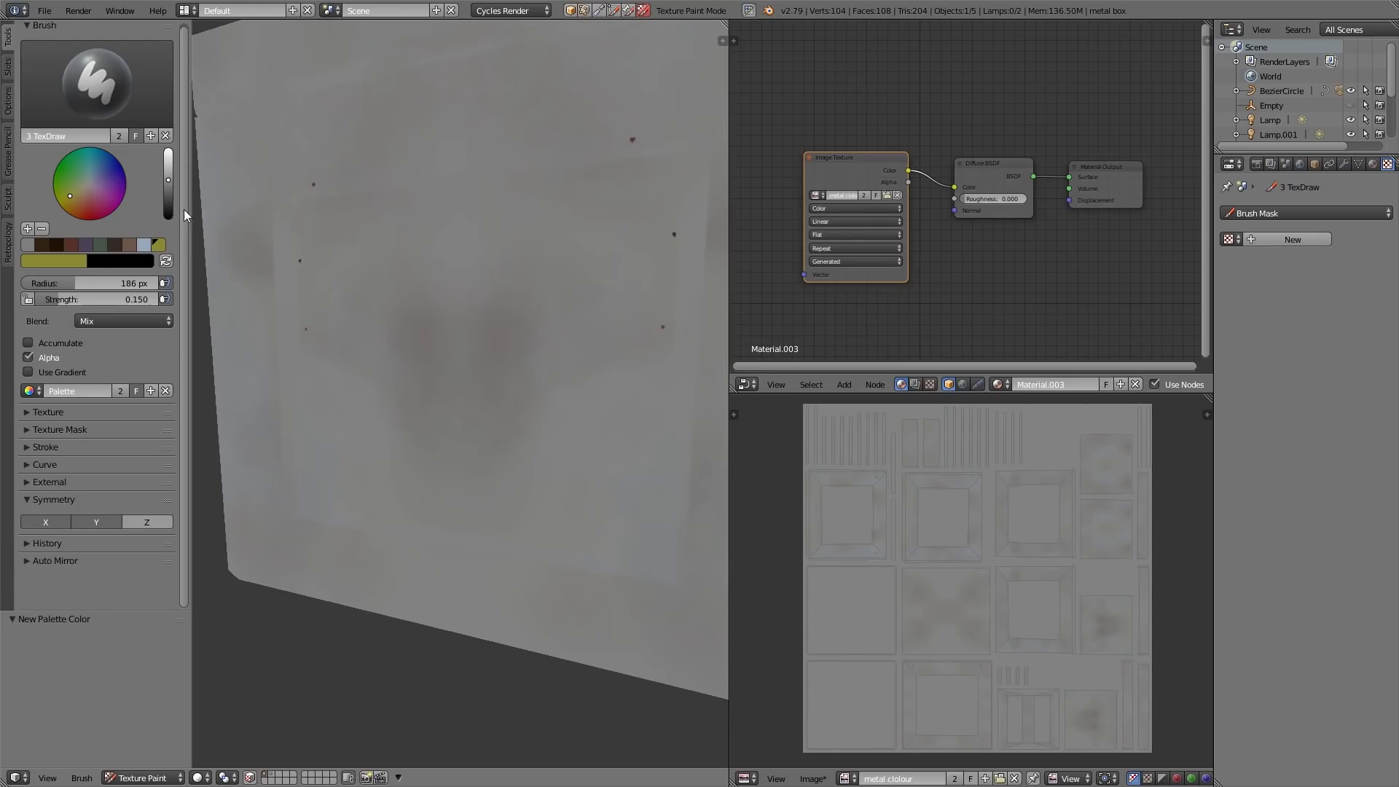
pyautogui.click(47, 447)
pyautogui.click(105, 485)
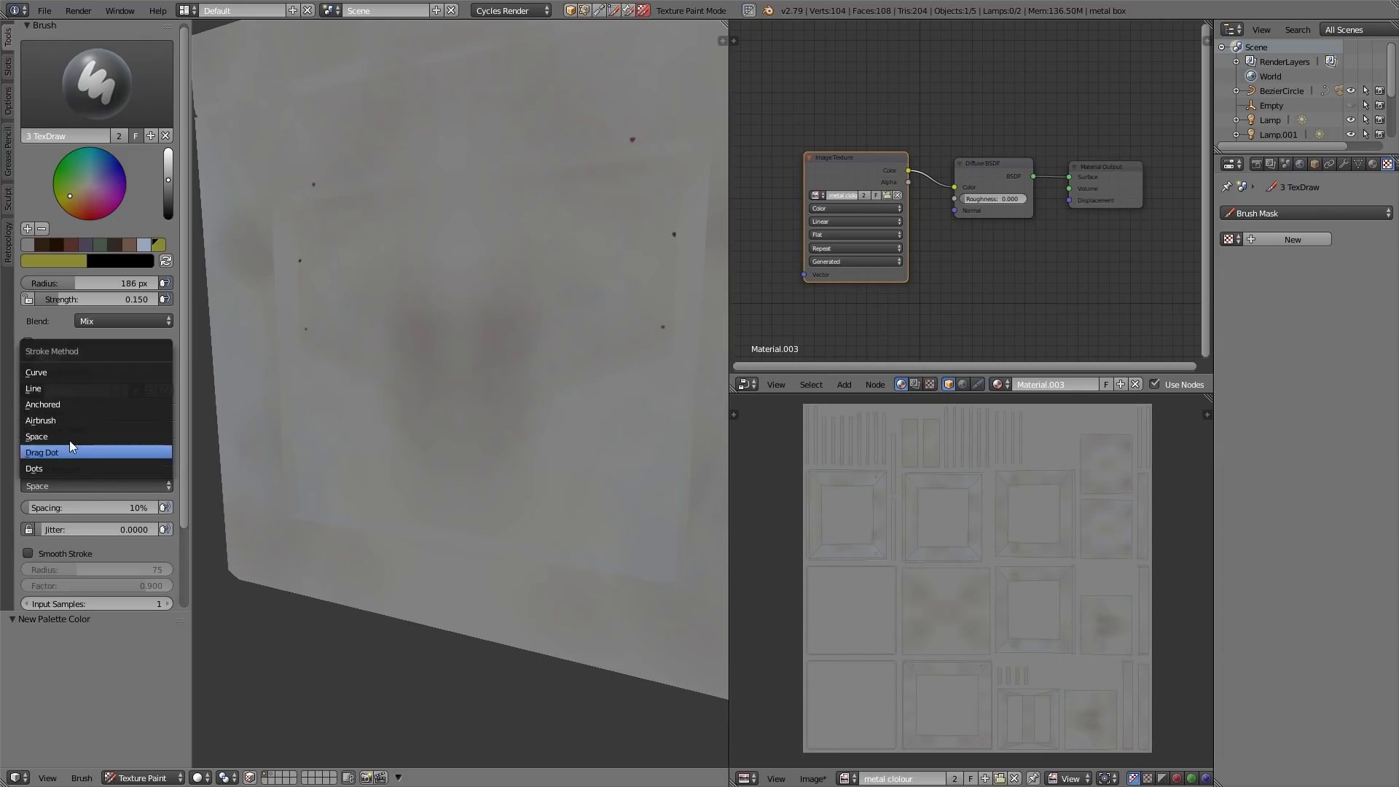
pyautogui.click(65, 388)
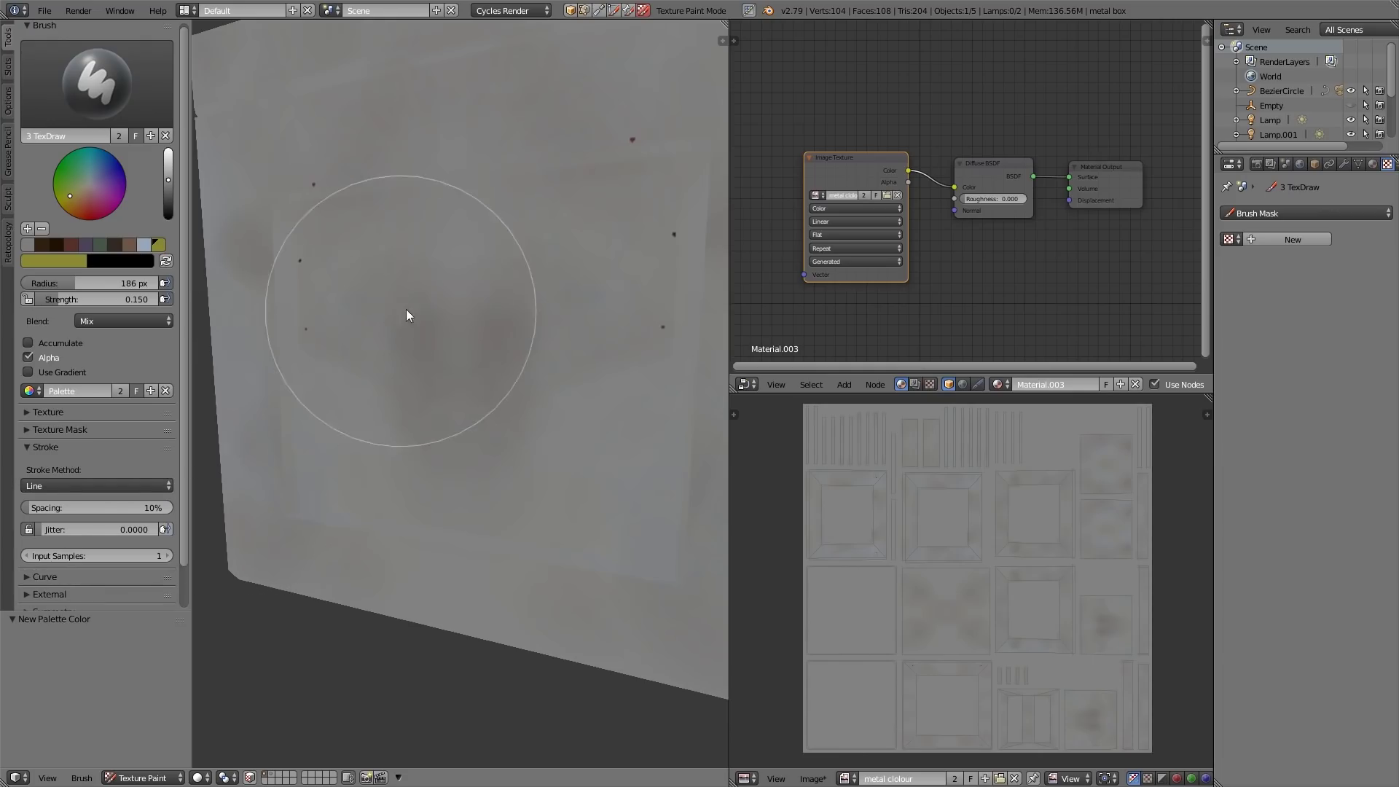
# Reduce the brush radius to 22 px for thin line strokes on the box's side panel.
pyautogui.press('[')
pyautogui.press('[')
pyautogui.press('[')
pyautogui.press('[')
pyautogui.press('[')
pyautogui.press('[')
pyautogui.press('[')
pyautogui.press('[')
pyautogui.press('[')
pyautogui.press('[')
pyautogui.press('[')
pyautogui.press('[')
pyautogui.press('[')
pyautogui.press('[')
pyautogui.press('[')
pyautogui.press('[')
pyautogui.press('[')
pyautogui.press('[')
pyautogui.press('[')
pyautogui.press('[')
pyautogui.moveTo(464, 297); pyautogui.dragTo(465, 266, button='middle')
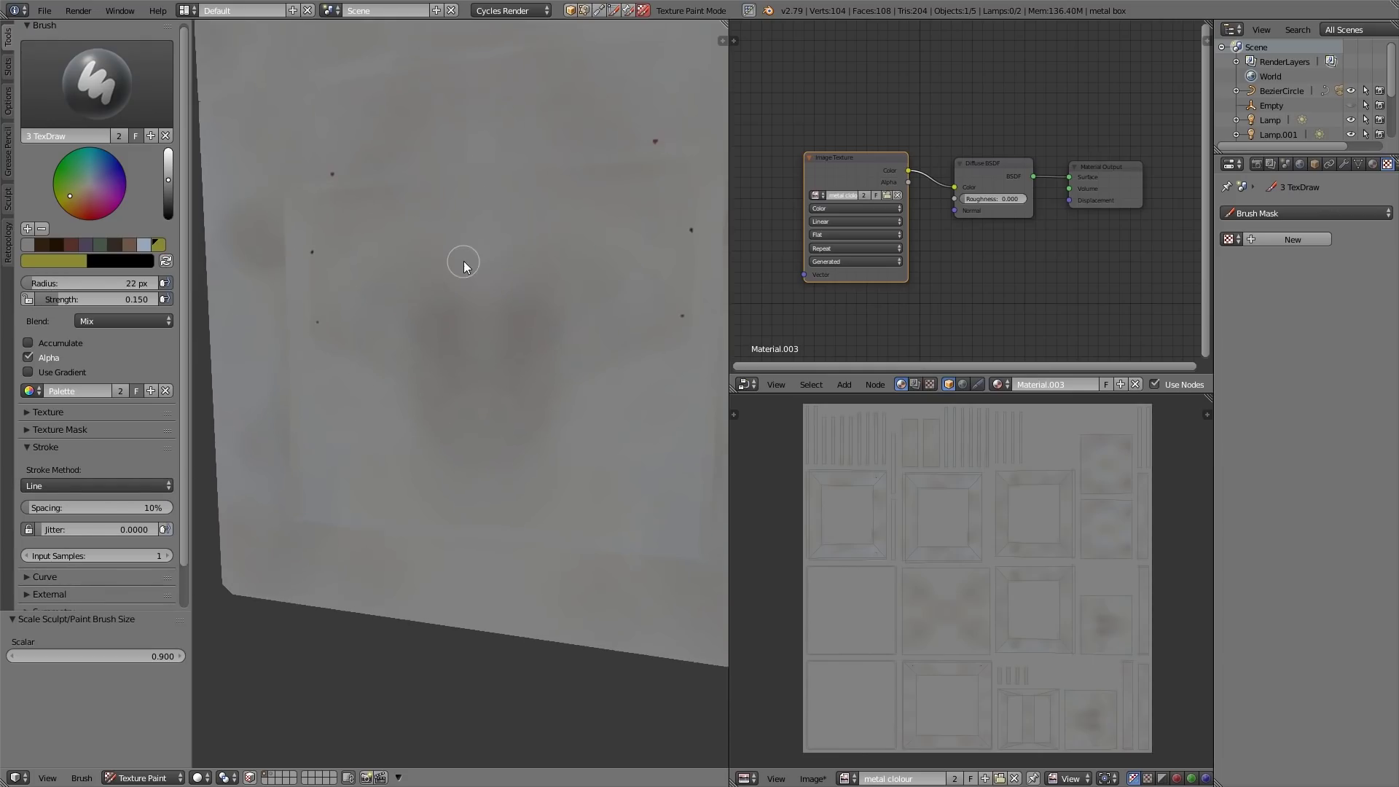
pyautogui.moveTo(396, 325); pyautogui.dragTo(362, 368, button='middle')
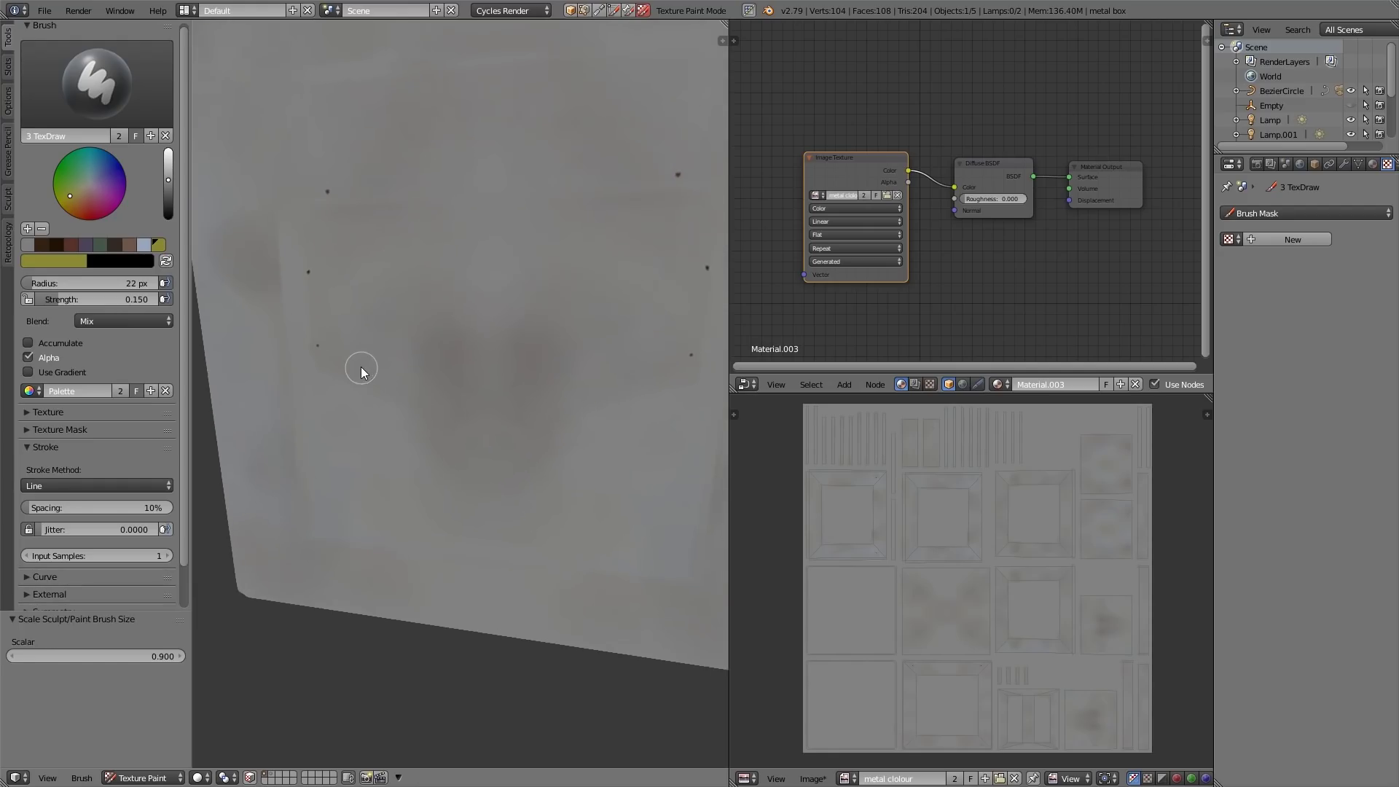
# Pick the light blue palette color, darken it slightly and frame the recessed side panel's edge.
pyautogui.click(143, 243)
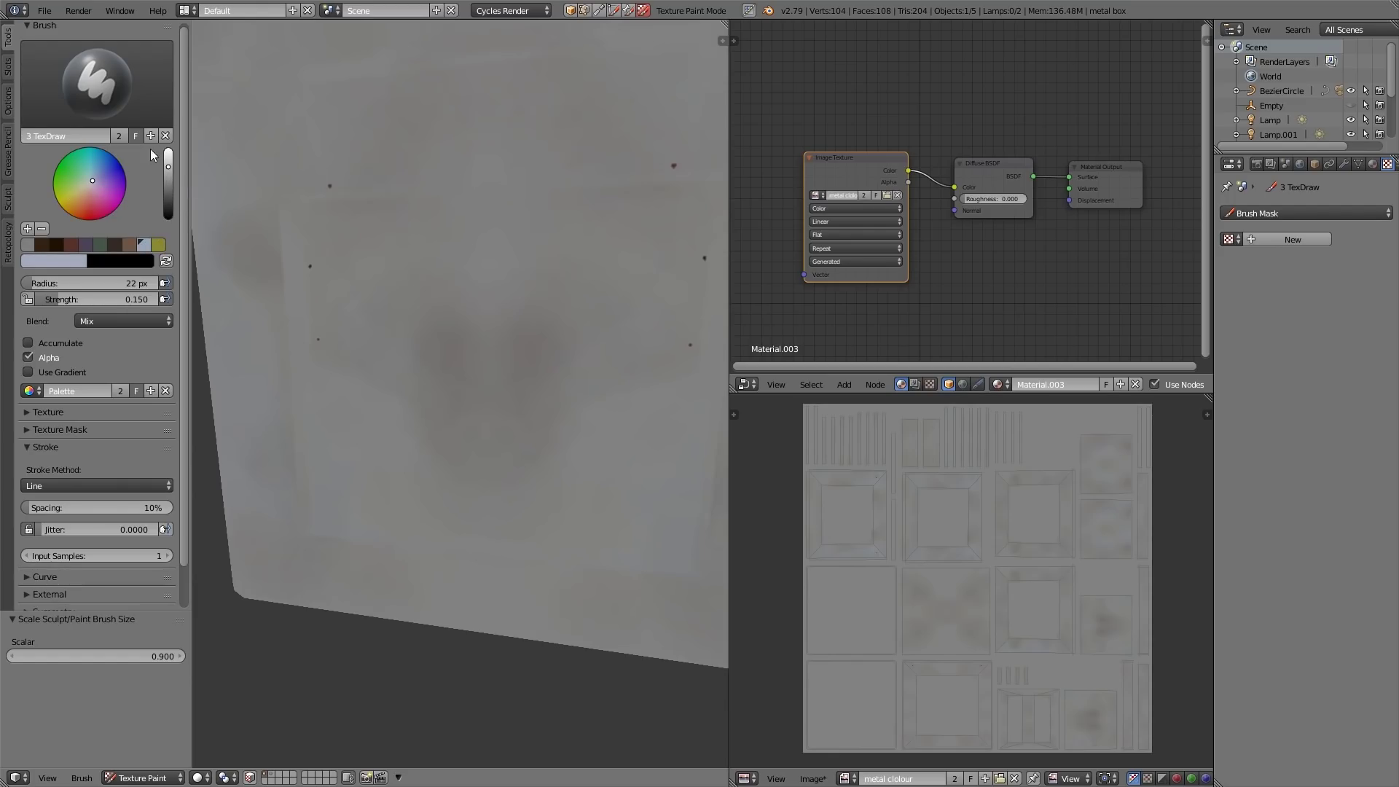
pyautogui.moveTo(173, 176); pyautogui.dragTo(173, 176)
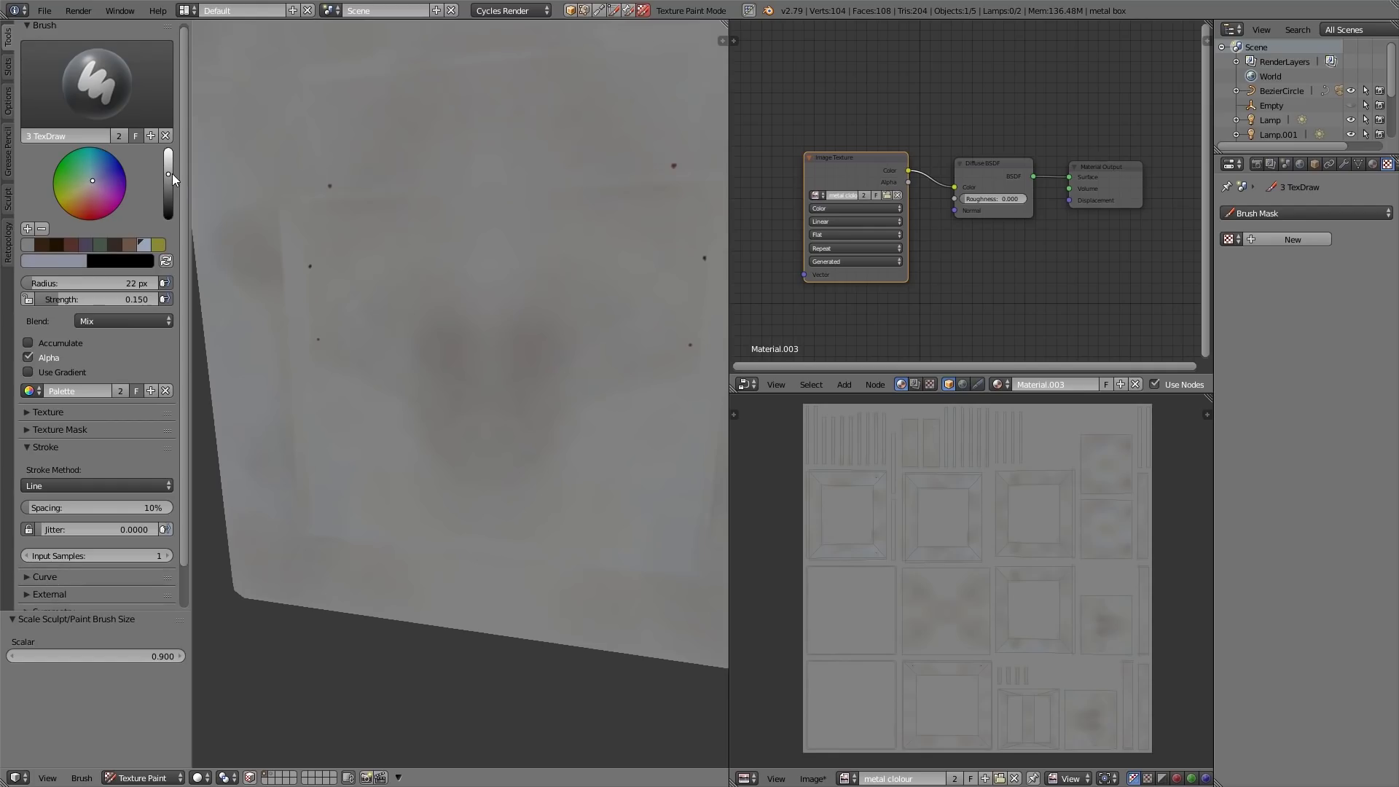
pyautogui.moveTo(350, 195)
pyautogui.mouseDown(button='middle')
pyautogui.moveTo(347, 252)
pyautogui.moveTo(344, 232)
pyautogui.moveTo(381, 248)
pyautogui.mouseUp(button='middle')
pyautogui.keyDown('shift'); pyautogui.moveTo(360, 191); pyautogui.dragTo(359, 197, button='middle'); pyautogui.keyUp('shift')
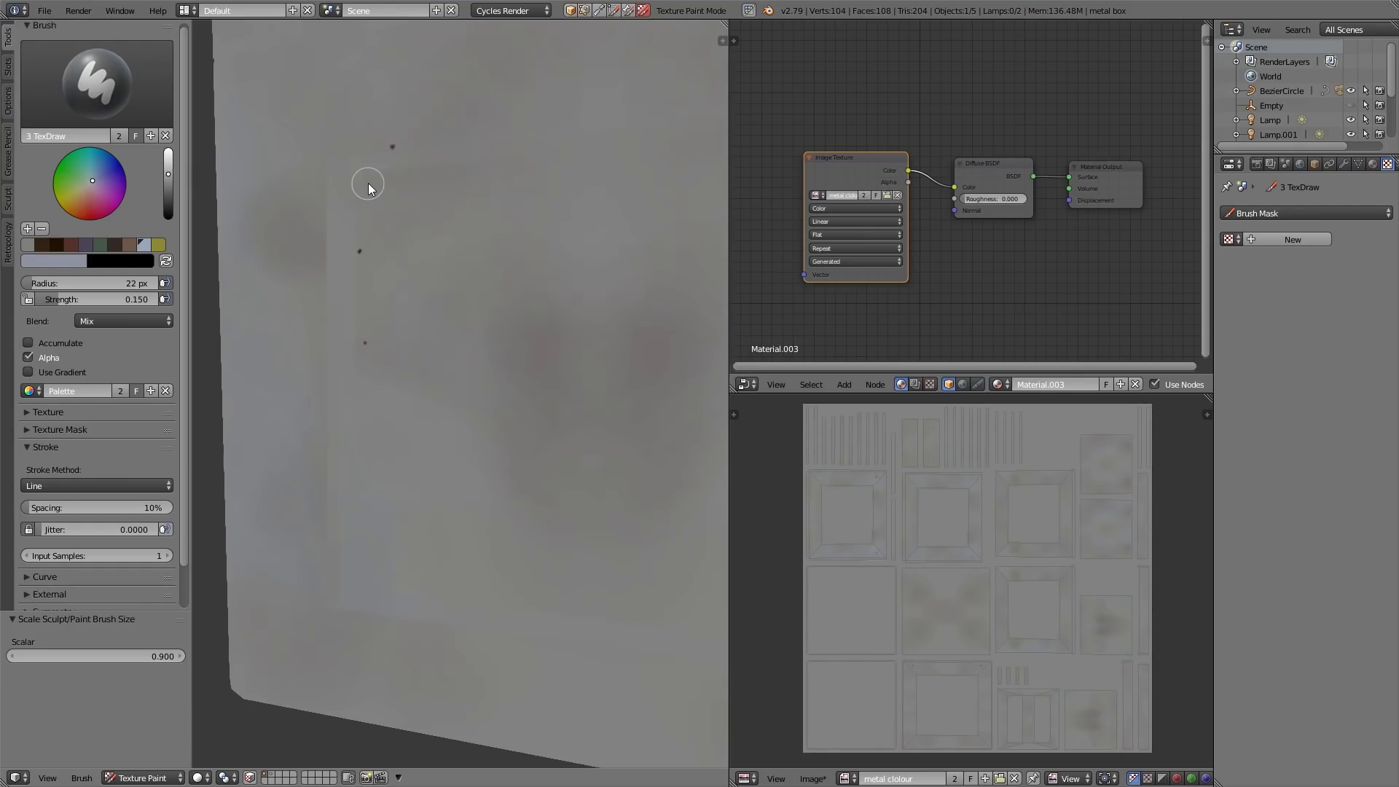
# Switch the box to Object Mode, apply flat shading and return to Texture Paint mode.
pyautogui.click(175, 778)
pyautogui.click(172, 763)
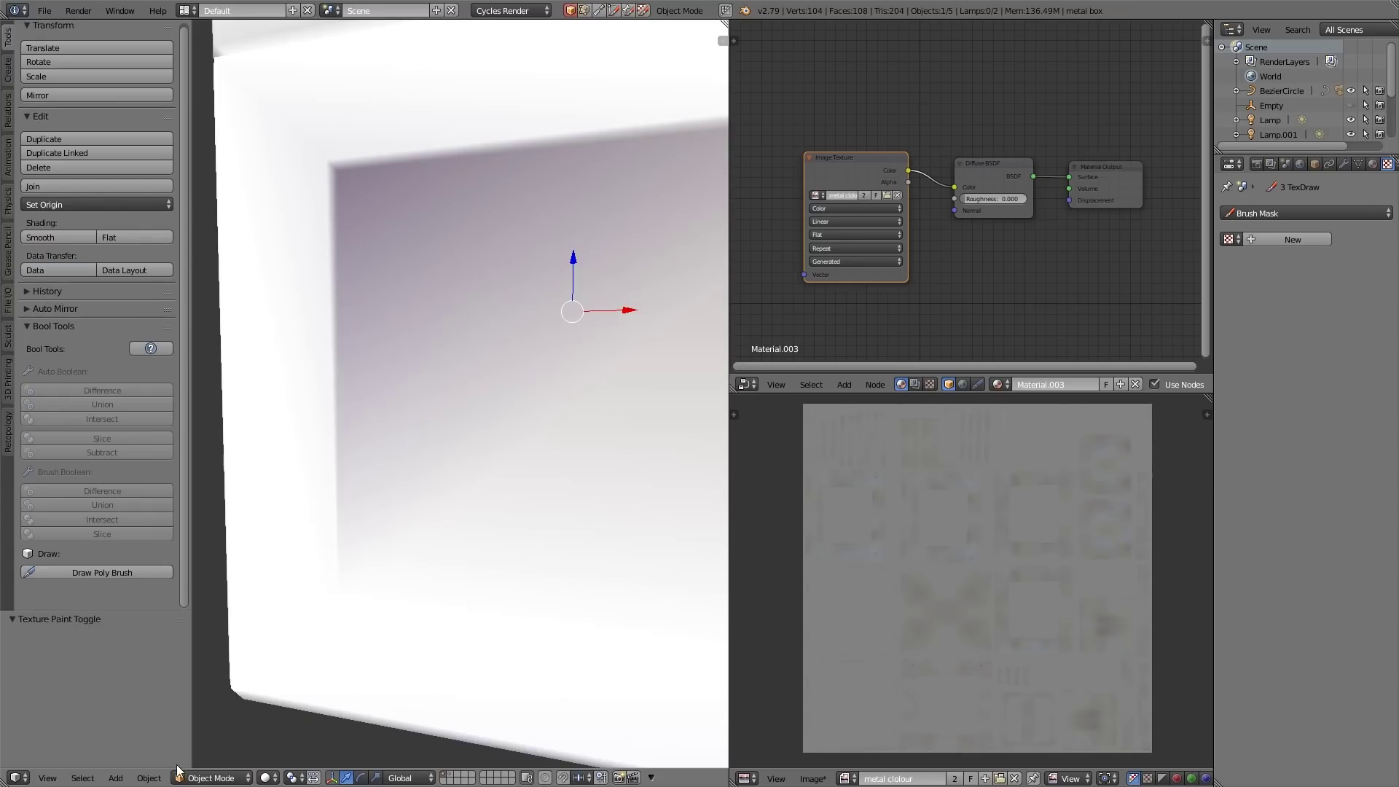
pyautogui.click(132, 235)
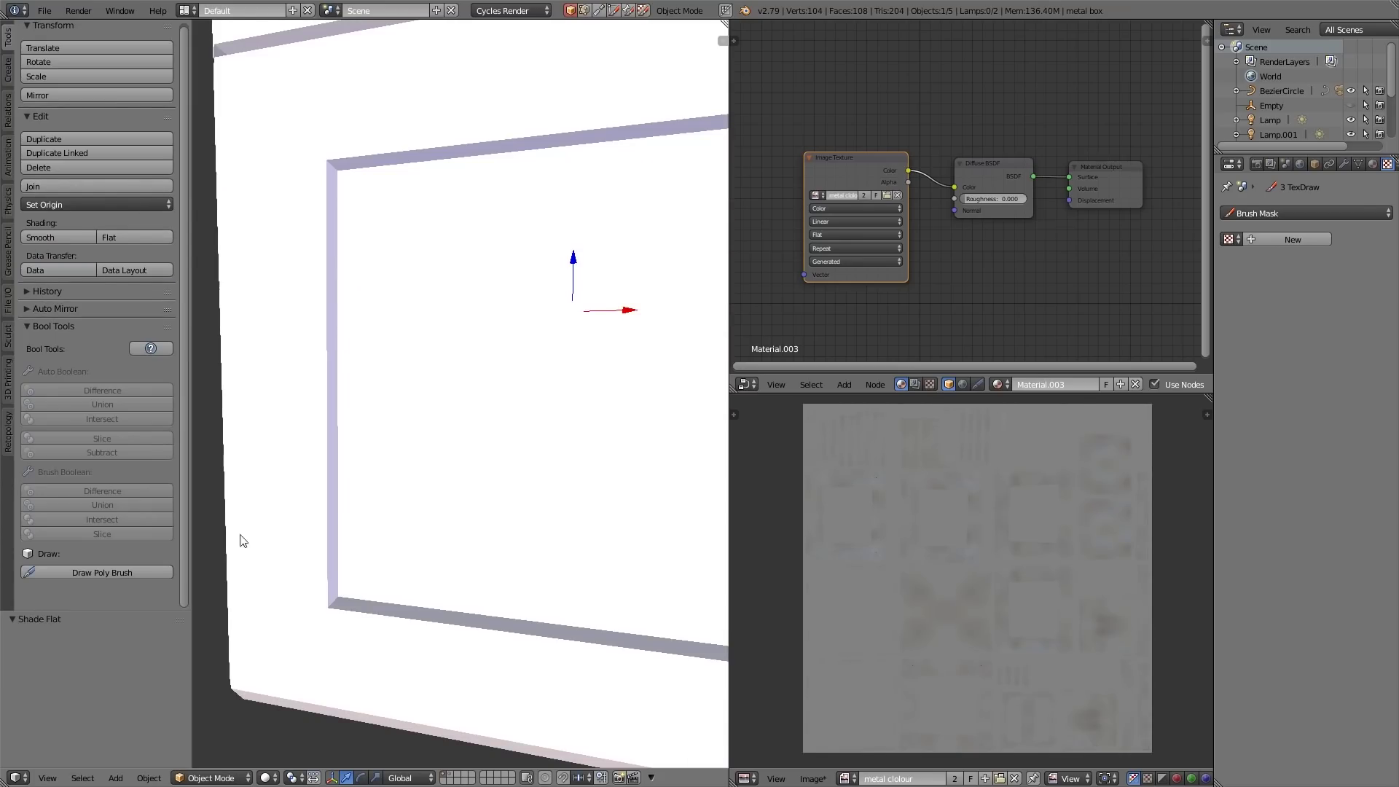
pyautogui.click(193, 778)
pyautogui.click(215, 682)
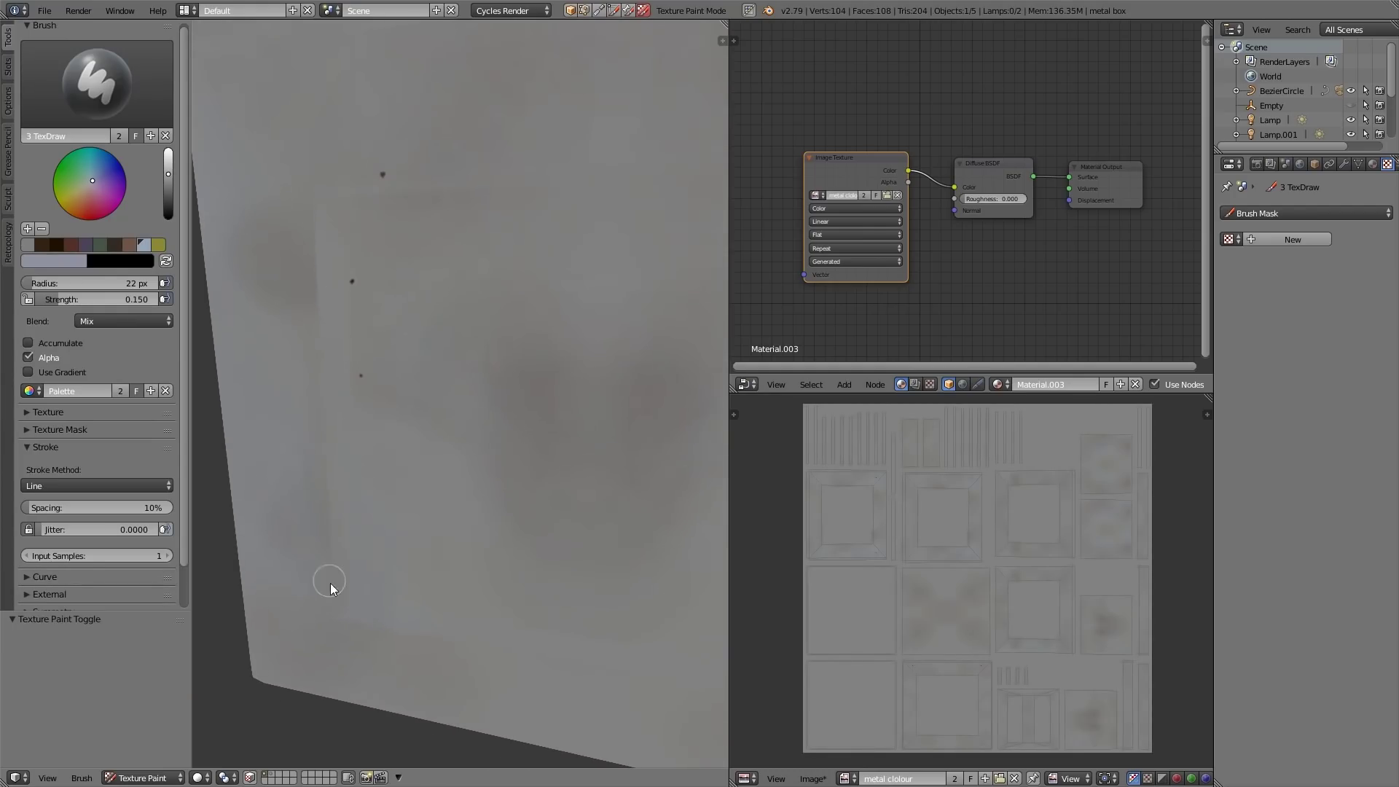
# Show the 3D view's shading settings and turn off Shadeless display.
pyautogui.moveTo(331, 587); pyautogui.dragTo(333, 516, button='middle')
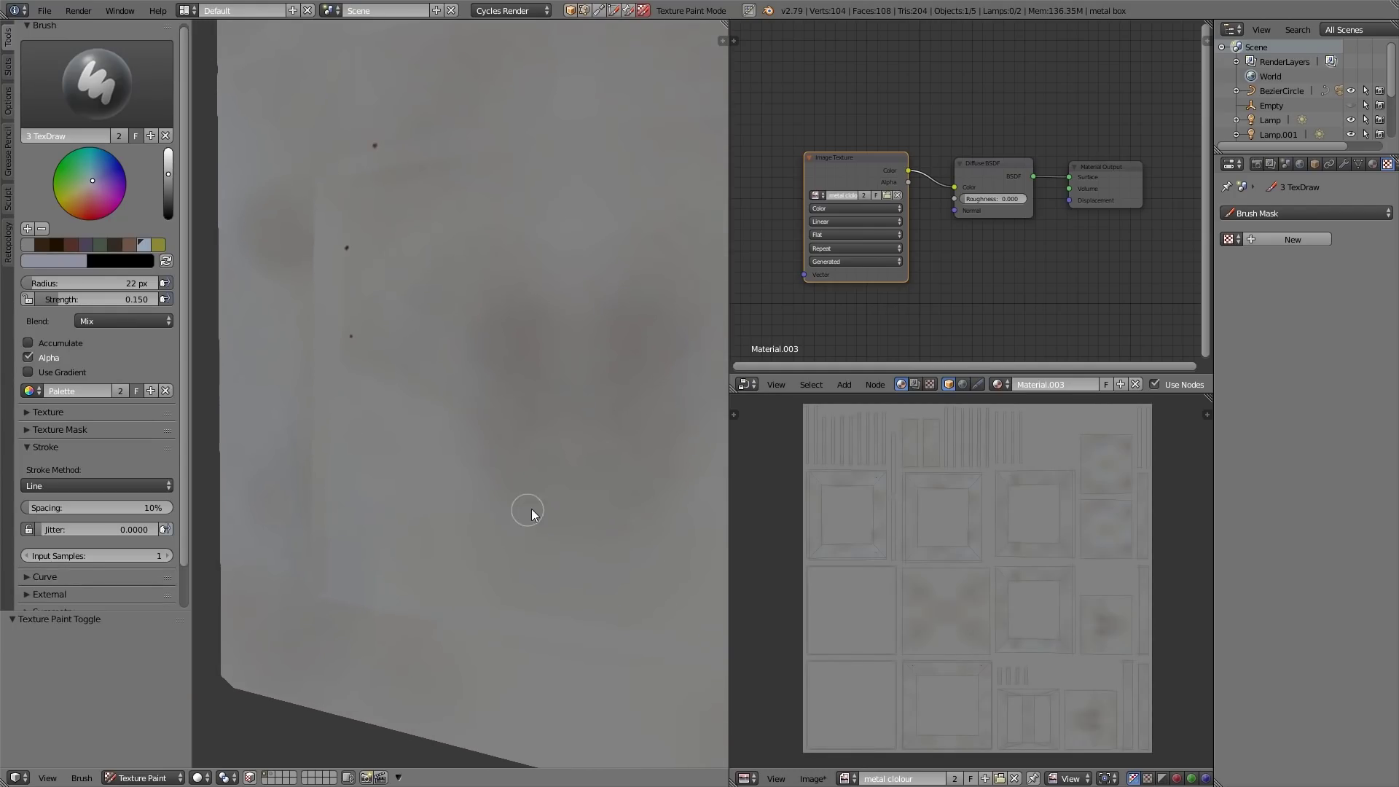
pyautogui.press('n')
pyautogui.click(612, 639)
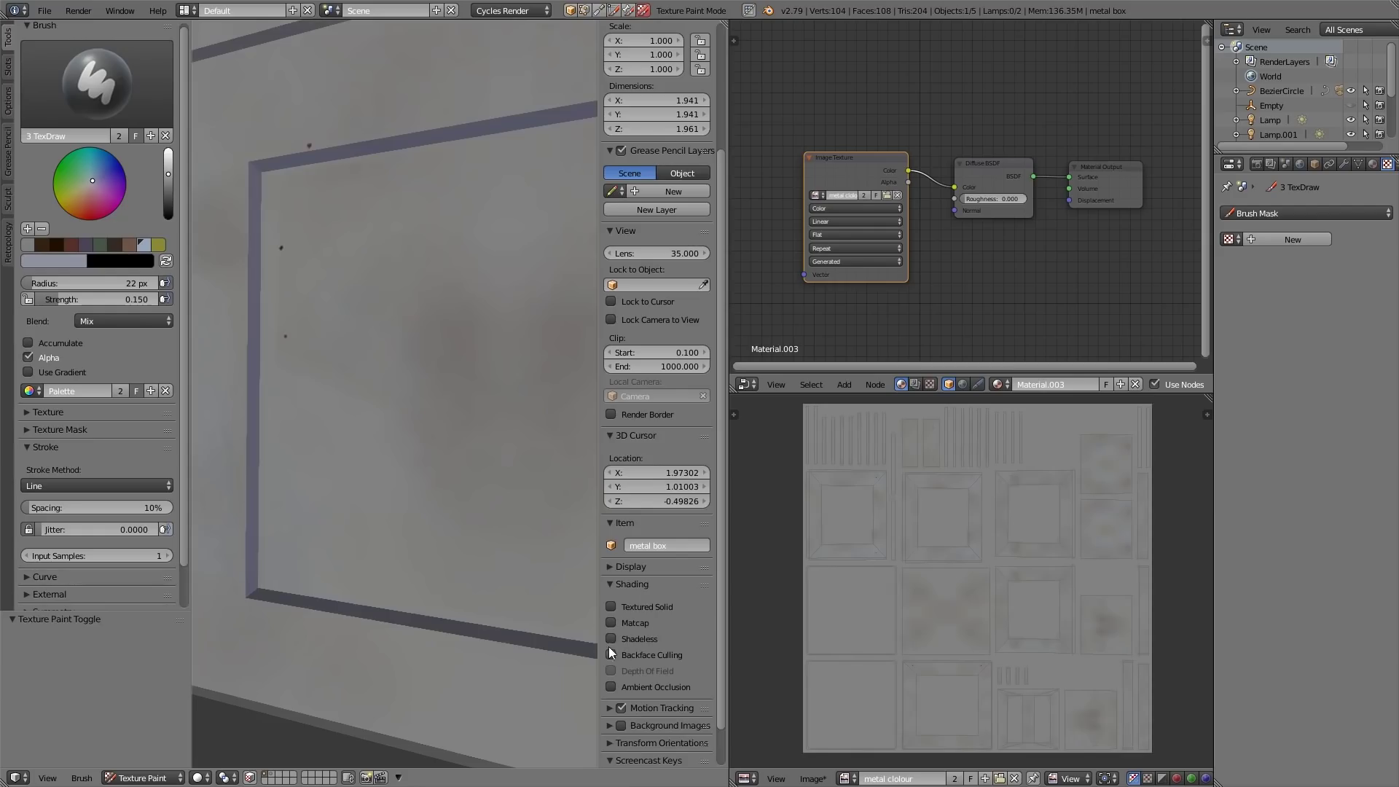
# Set the brush strength to 0.219 and line the recessed side panel's outer edge in light blue.
pyautogui.moveTo(325, 290); pyautogui.dragTo(326, 210, button='middle')
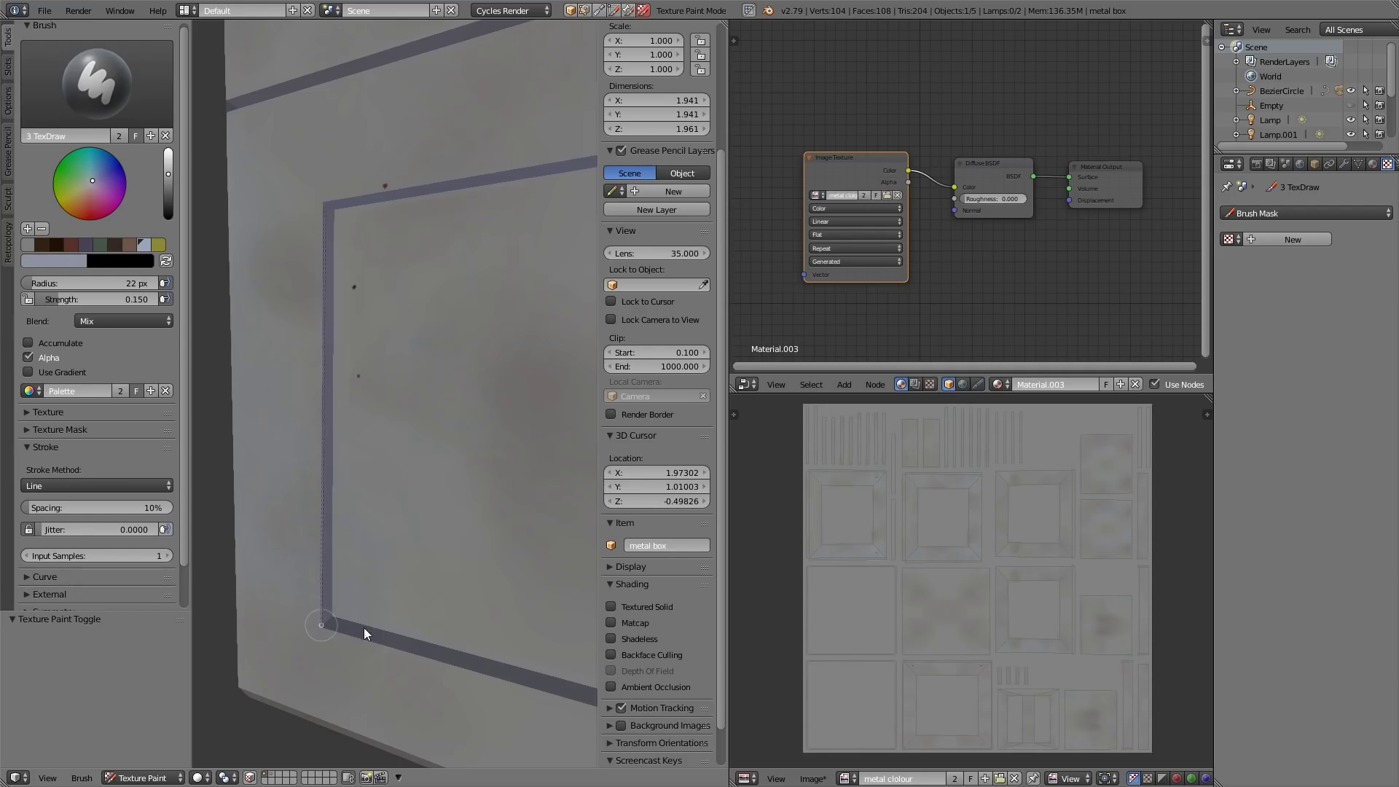
pyautogui.moveTo(409, 606); pyautogui.dragTo(337, 203, button='middle')
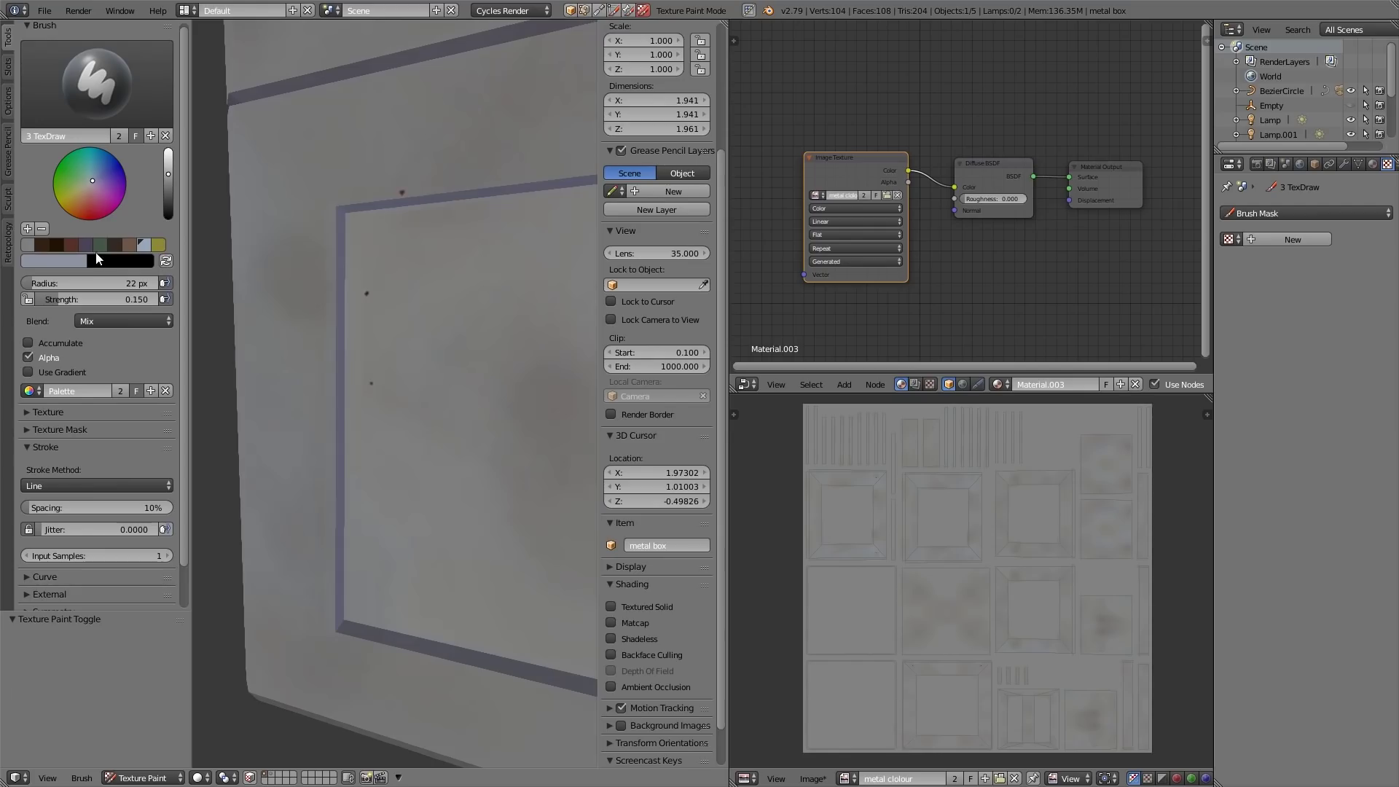
pyautogui.moveTo(58, 295); pyautogui.dragTo(70, 291)
pyautogui.moveTo(336, 210); pyautogui.dragTo(336, 633)
# Hide the 3D view's properties sidebar and widen the 3D view over the node and image editors.
pyautogui.moveTo(408, 616); pyautogui.dragTo(556, 369, button='middle')
pyautogui.press('n')
pyautogui.moveTo(729, 328); pyautogui.dragTo(945, 328)
pyautogui.moveTo(571, 474); pyautogui.dragTo(580, 483, button='middle')
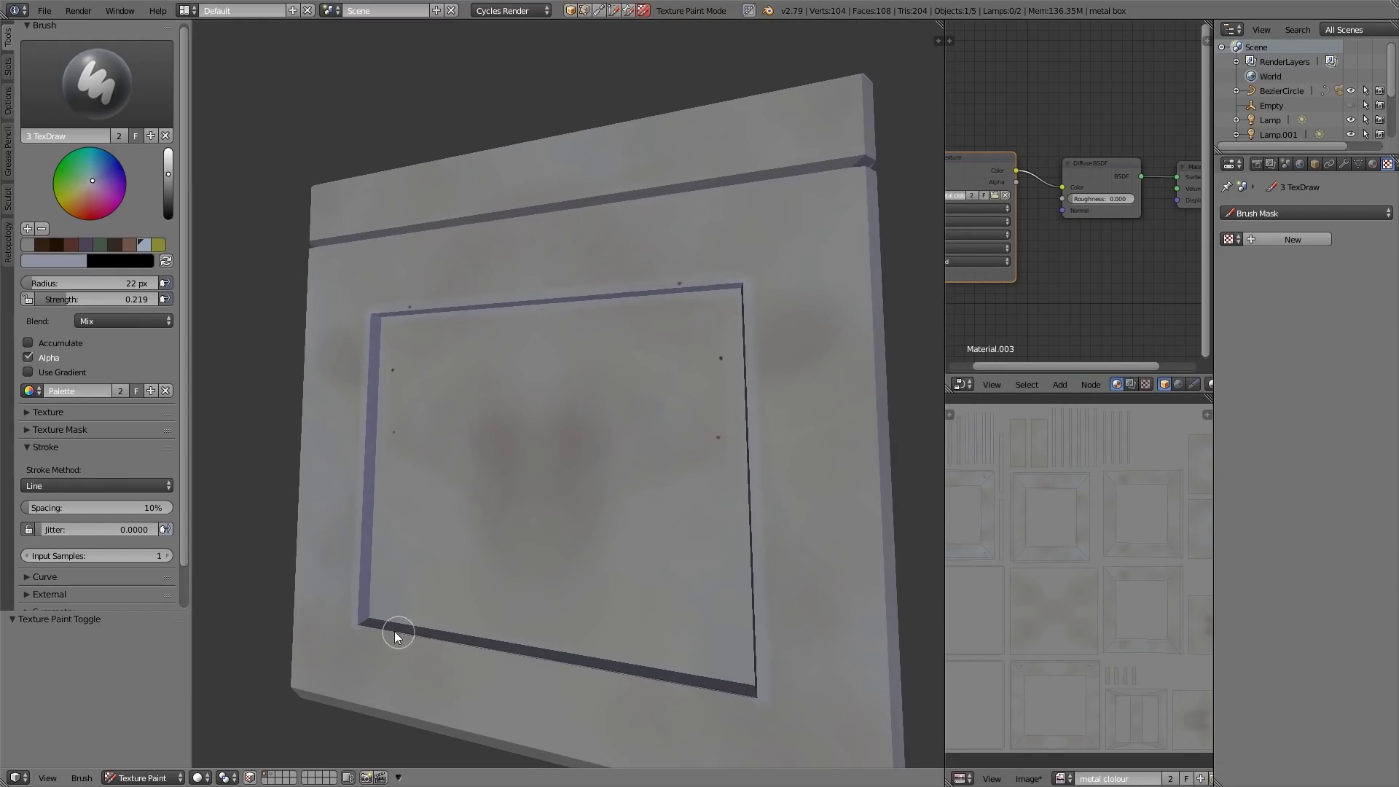
# Draw light blue lines around the outer edges of the recessed panels on the box's other sides.
pyautogui.moveTo(362, 631); pyautogui.dragTo(623, 474, button='middle')
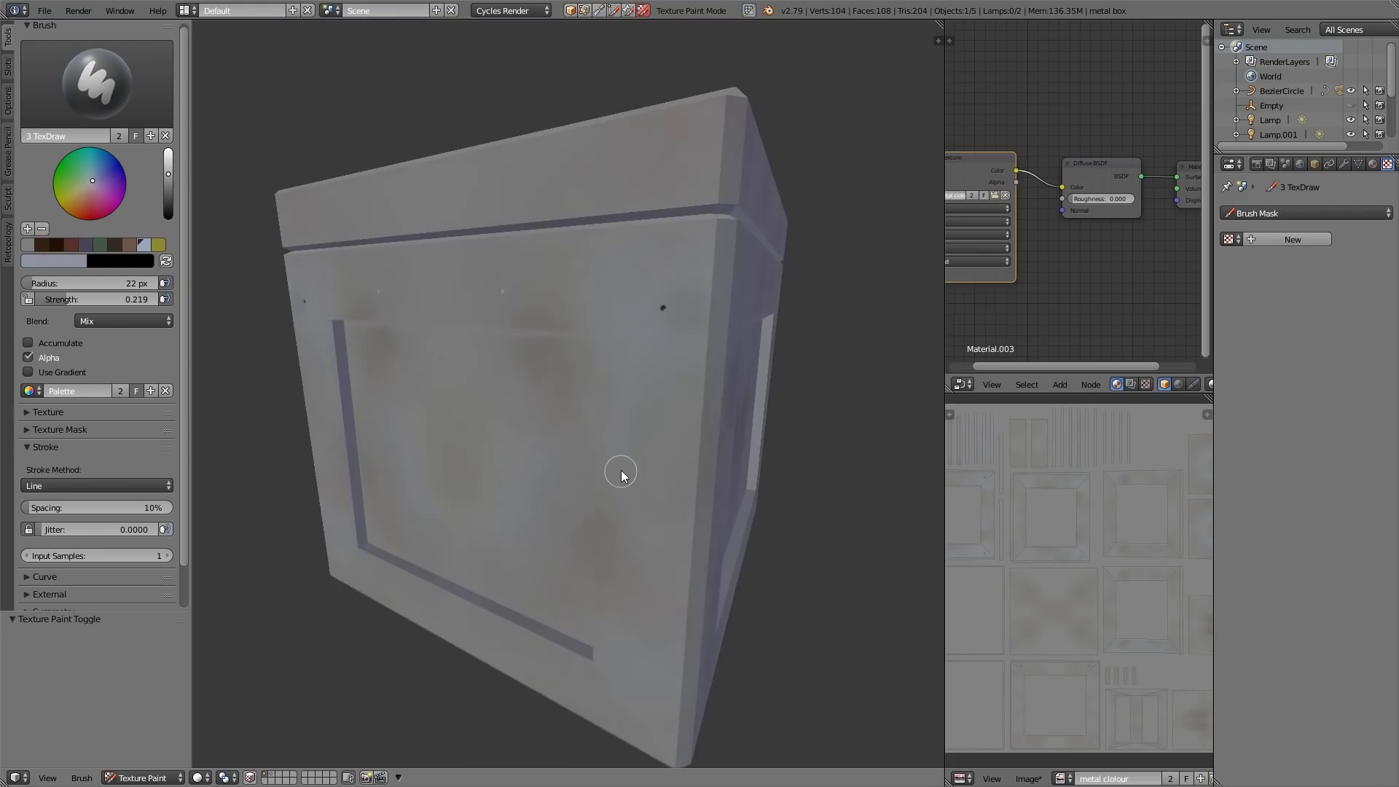
pyautogui.moveTo(774, 382); pyautogui.dragTo(427, 512, button='middle')
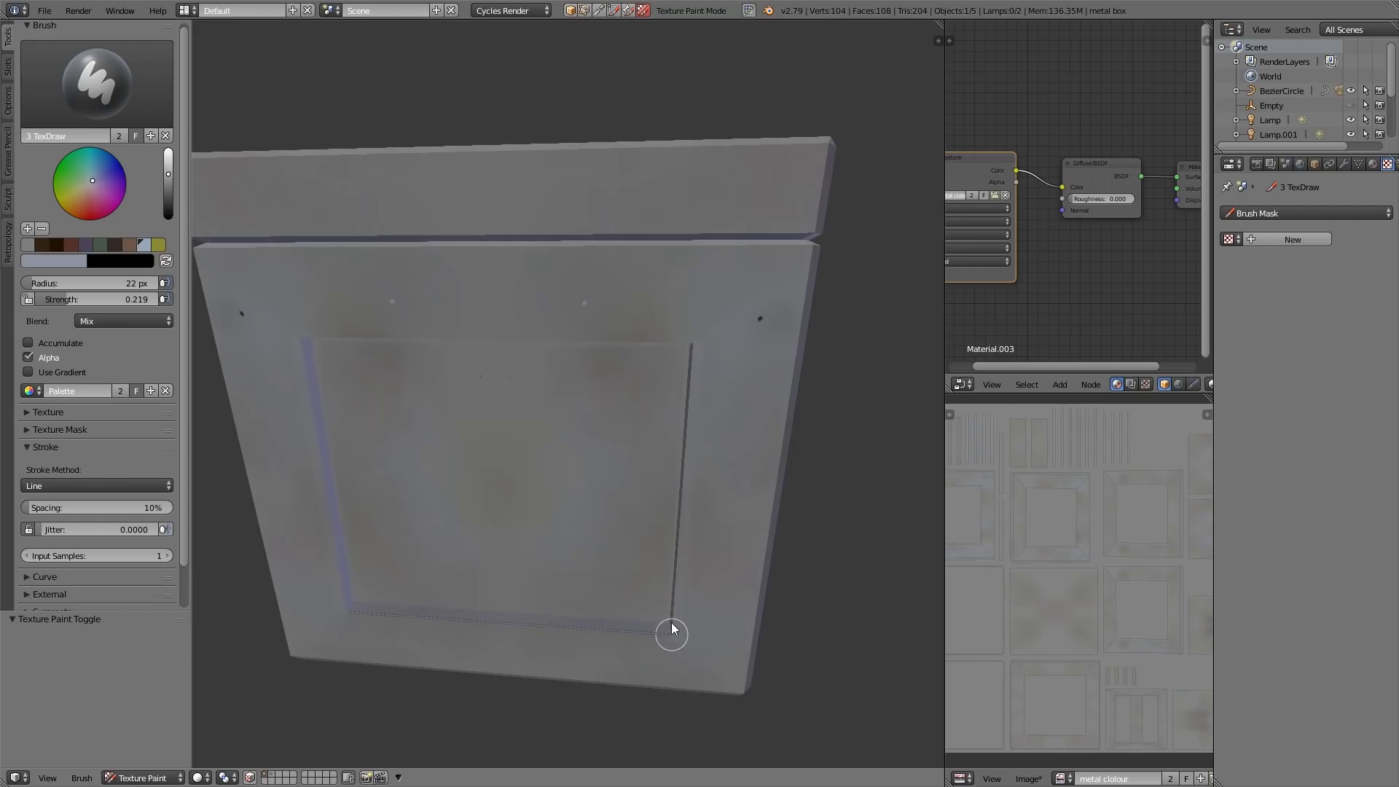
pyautogui.moveTo(672, 623); pyautogui.dragTo(671, 625)
pyautogui.moveTo(701, 591); pyautogui.dragTo(744, 560, button='middle')
pyautogui.moveTo(740, 587); pyautogui.dragTo(736, 531)
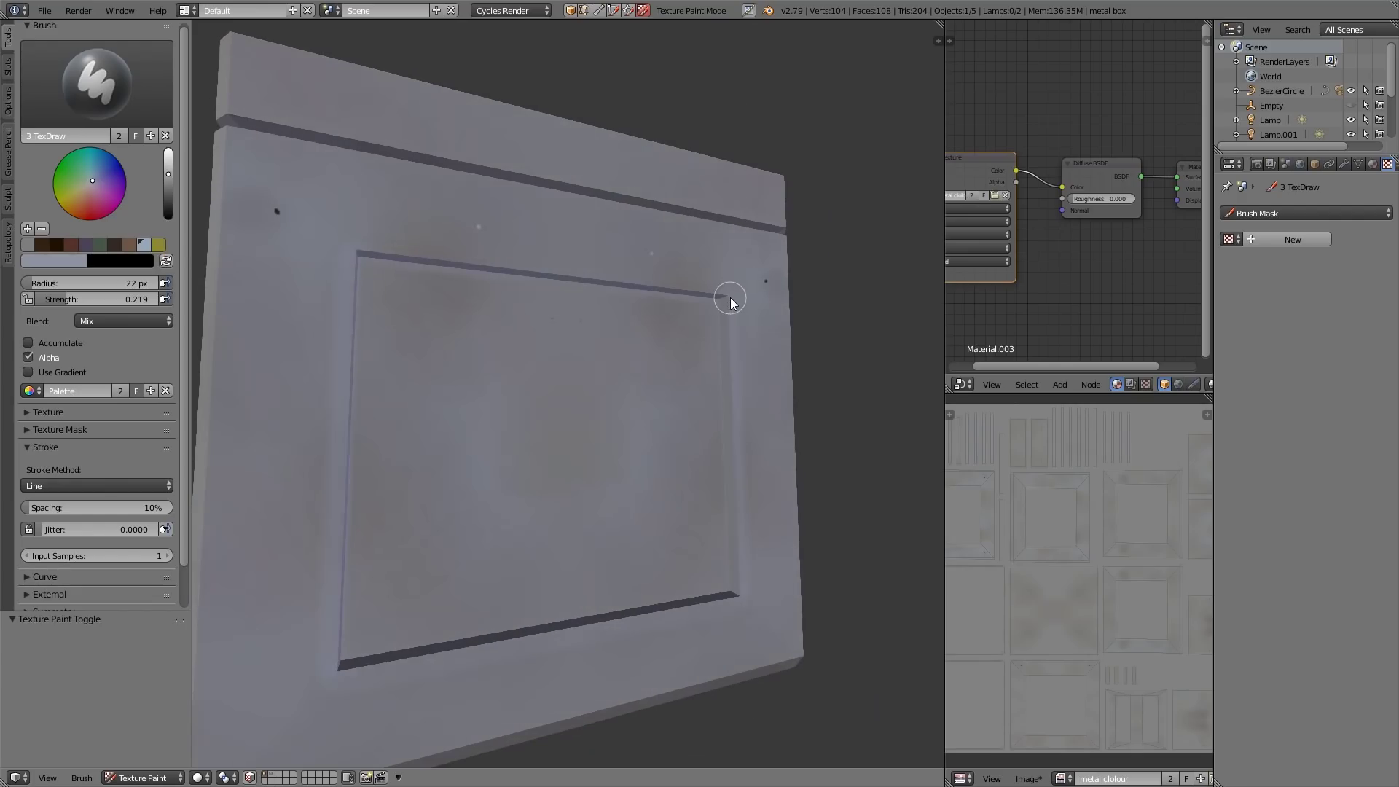
pyautogui.moveTo(360, 253); pyautogui.dragTo(700, 415, button='middle')
# Darken the brush color and draw shadow lines along the inner edges of the recessed side panel.
pyautogui.scroll(5, 660, 466)
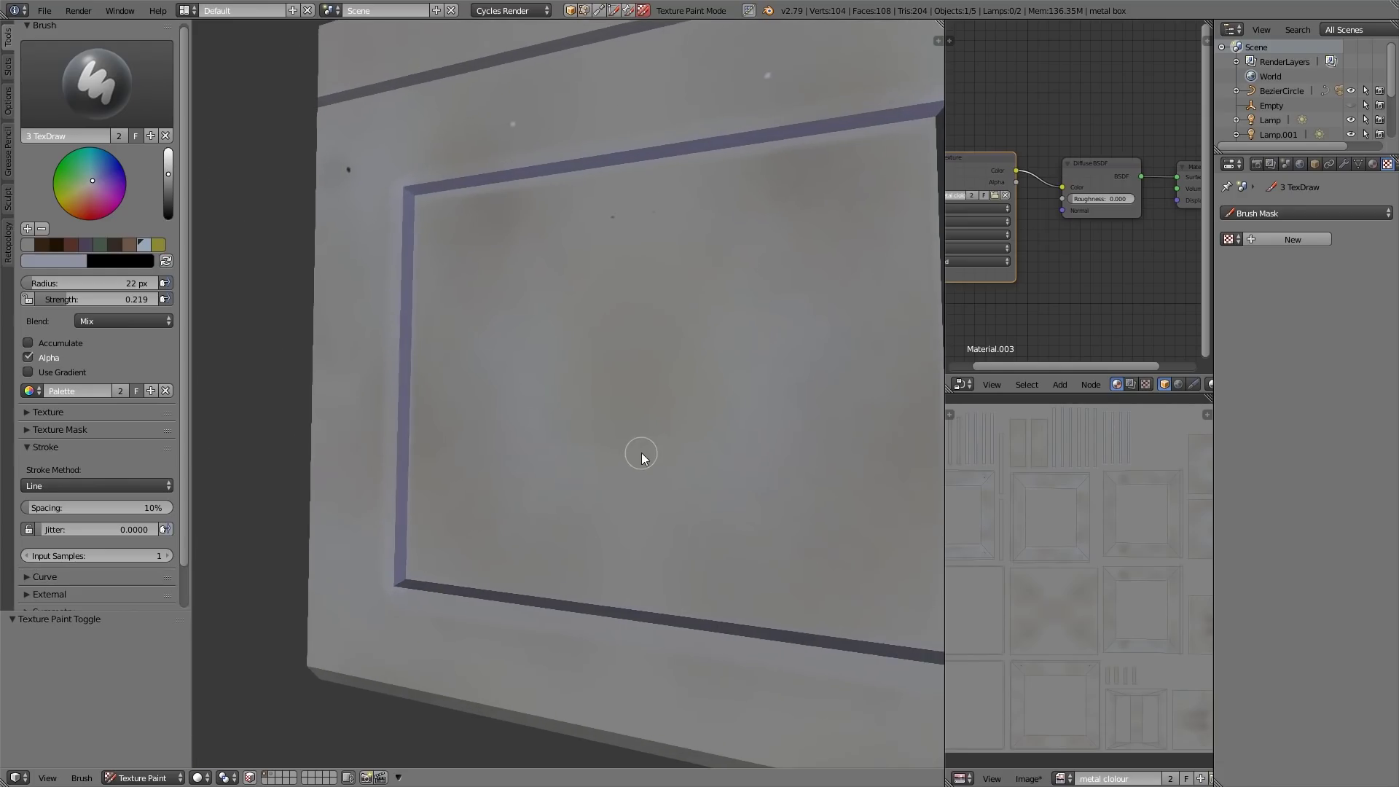
pyautogui.click(177, 199)
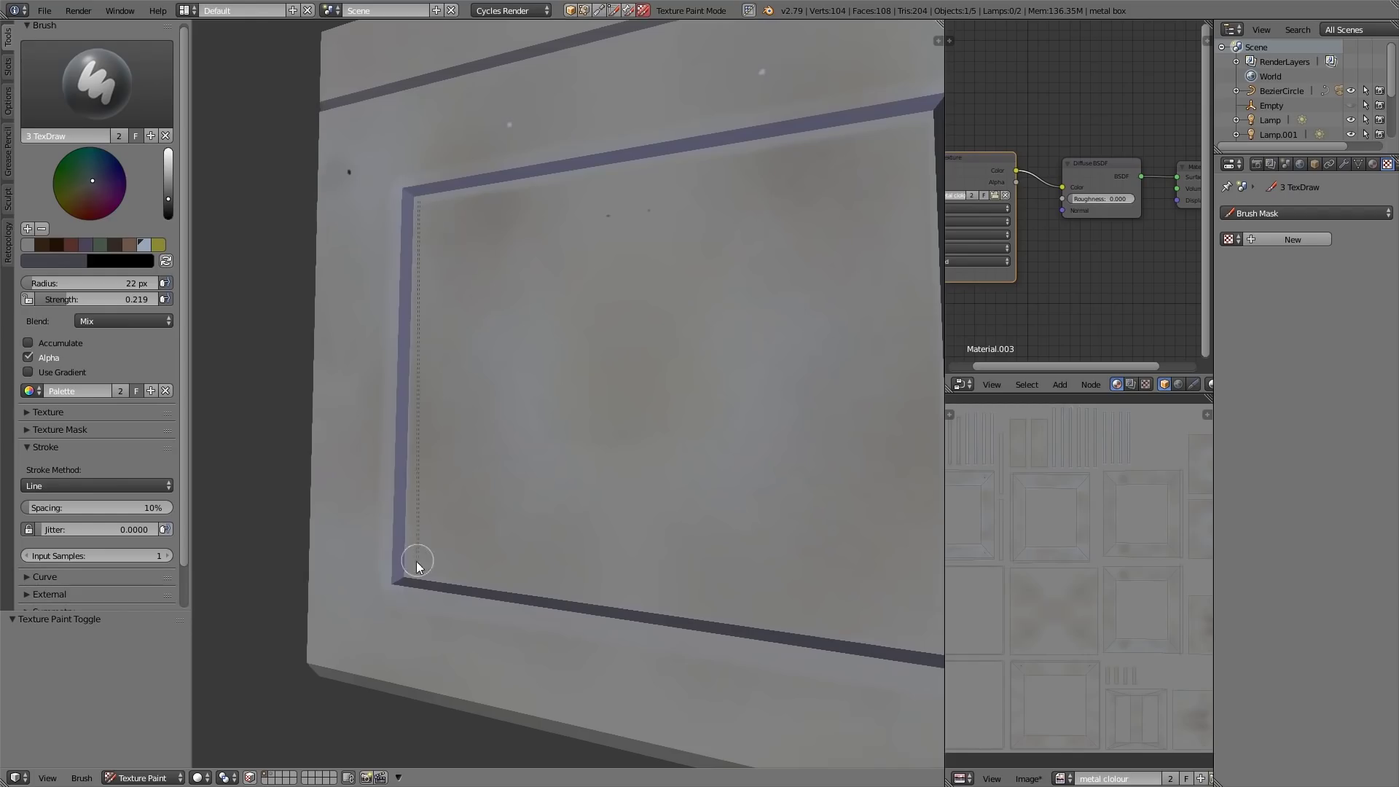
pyautogui.moveTo(416, 561); pyautogui.dragTo(412, 572)
pyautogui.moveTo(591, 567)
pyautogui.mouseDown(button='middle')
pyautogui.moveTo(715, 564)
pyautogui.moveTo(672, 545)
pyautogui.mouseUp(button='middle')
pyautogui.moveTo(890, 198); pyautogui.dragTo(466, 175)
pyautogui.moveTo(729, 503); pyautogui.dragTo(736, 597, button='middle')
pyautogui.moveTo(744, 513); pyautogui.dragTo(370, 540)
pyautogui.moveTo(609, 662)
pyautogui.mouseDown(button='middle')
pyautogui.moveTo(790, 362)
pyautogui.moveTo(664, 536)
pyautogui.moveTo(669, 525)
pyautogui.mouseUp(button='middle')
# Shade the inner edges of the neighbouring side's recessed panel with dark lines, undoing the misplaced stroke.
pyautogui.scroll(-2, 663, 536)
pyautogui.moveTo(561, 468); pyautogui.dragTo(588, 506, button='middle')
pyautogui.scroll(5, 459, 279)
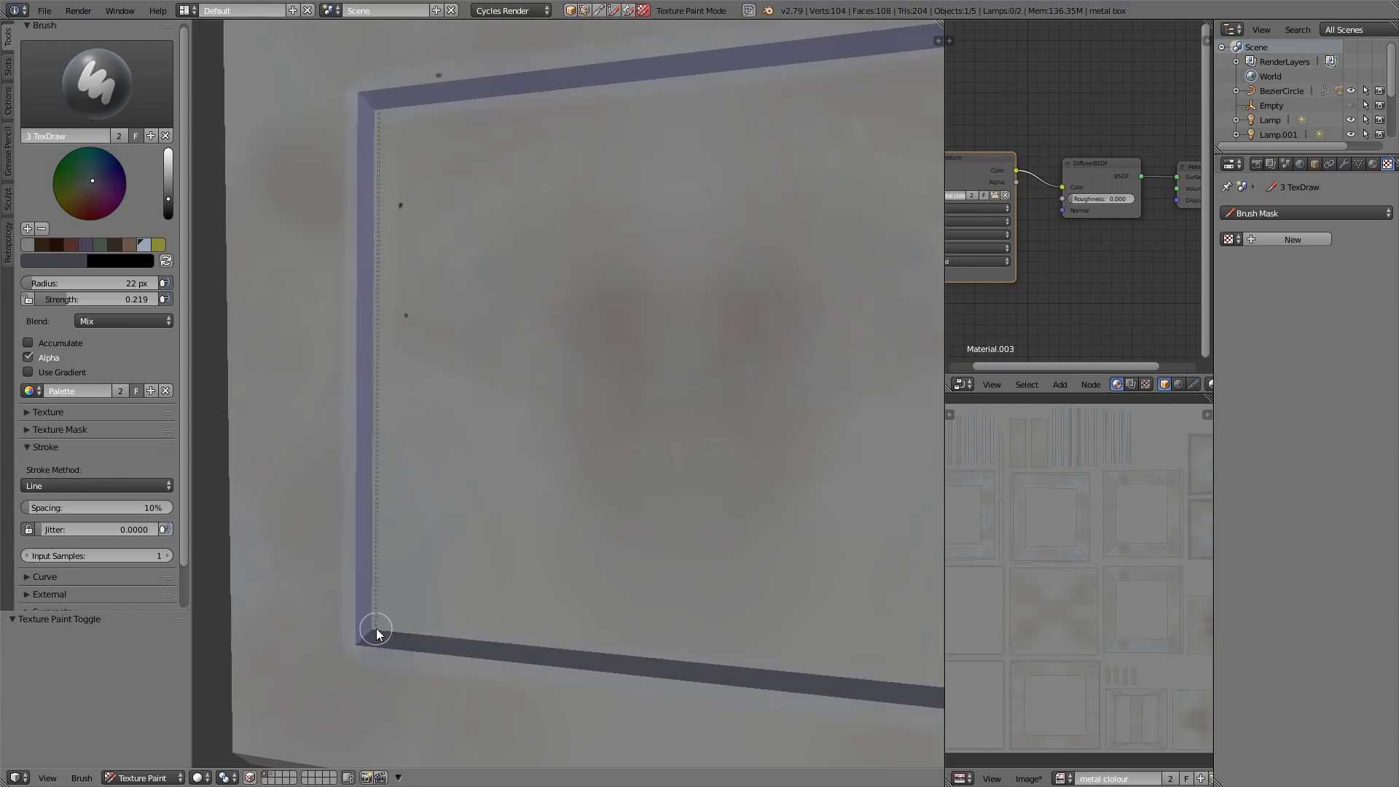
pyautogui.moveTo(376, 628); pyautogui.dragTo(376, 629)
pyautogui.moveTo(418, 153); pyautogui.dragTo(525, 135, button='middle')
pyautogui.scroll(-2, 510, 146)
pyautogui.moveTo(453, 157); pyautogui.dragTo(804, 182)
pyautogui.hotkey('ctrl', 'z')
pyautogui.moveTo(795, 292); pyautogui.dragTo(783, 364, button='middle')
pyautogui.moveTo(754, 620); pyautogui.dragTo(431, 632)
pyautogui.moveTo(470, 723); pyautogui.dragTo(668, 422, button='middle')
# Draw dark shadow lines along the inside edges of the lid's top recess.
pyautogui.scroll(-6, 668, 422)
pyautogui.moveTo(758, 437)
pyautogui.mouseDown(button='middle')
pyautogui.moveTo(901, 465)
pyautogui.moveTo(656, 471)
pyautogui.mouseUp(button='middle')
pyautogui.scroll(3, 677, 430)
pyautogui.moveTo(597, 255)
pyautogui.mouseDown(button='middle')
pyautogui.moveTo(527, 241)
pyautogui.moveTo(537, 234)
pyautogui.mouseUp(button='middle')
pyautogui.moveTo(537, 233); pyautogui.dragTo(274, 349)
pyautogui.moveTo(583, 415)
pyautogui.mouseDown(button='middle')
pyautogui.moveTo(590, 444)
pyautogui.moveTo(581, 303)
pyautogui.moveTo(509, 381)
pyautogui.moveTo(466, 350)
pyautogui.mouseUp(button='middle')
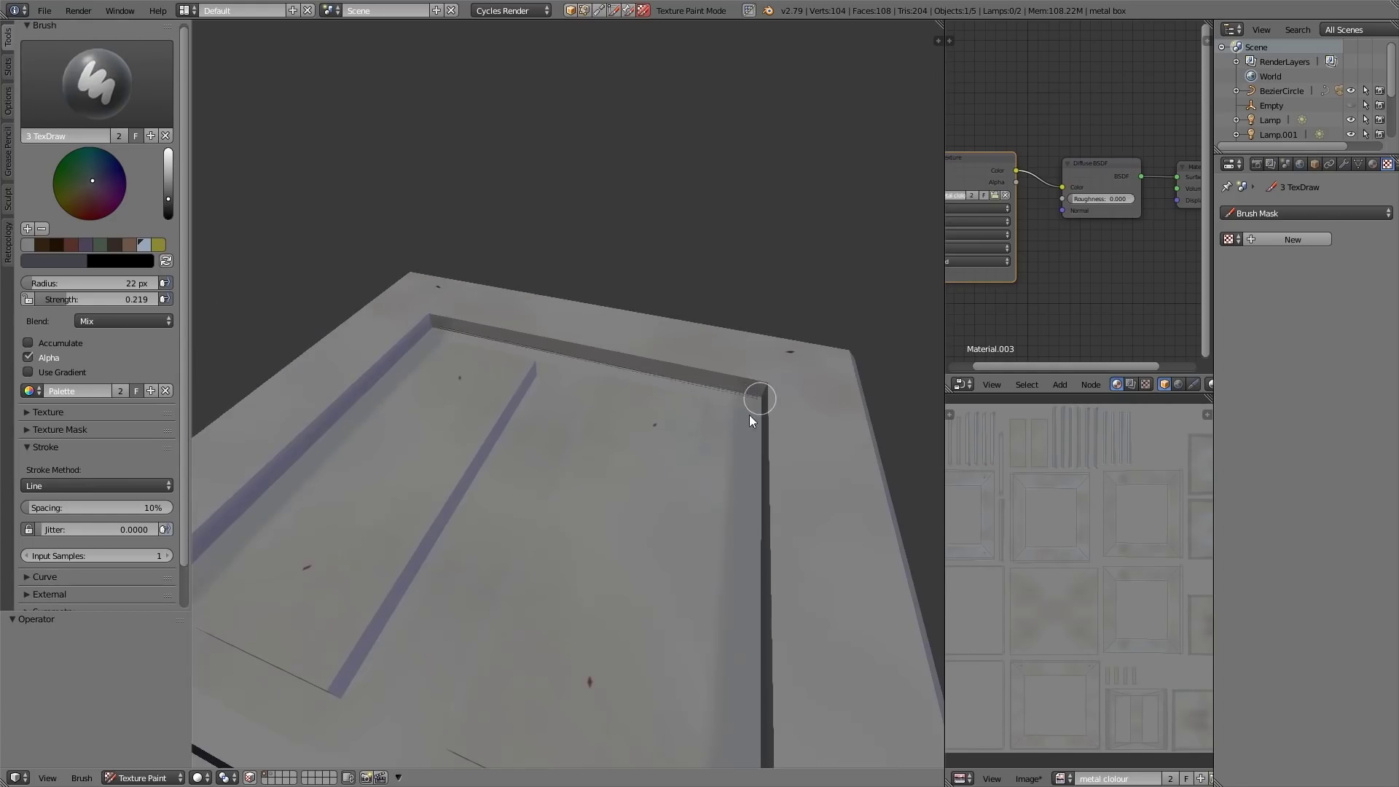
# Draw dark shadow lines along the base of the two raised slats inside the lid's recess.
pyautogui.moveTo(750, 416); pyautogui.dragTo(816, 430, button='middle')
pyautogui.moveTo(817, 430)
pyautogui.keyDown('shift'); pyautogui.mouseDown(button='middle')
pyautogui.moveTo(728, 400)
pyautogui.moveTo(779, 368)
pyautogui.mouseUp(button='middle'); pyautogui.keyUp('shift')
pyautogui.moveTo(805, 537); pyautogui.dragTo(514, 384)
pyautogui.moveTo(514, 384); pyautogui.dragTo(561, 349, button='middle')
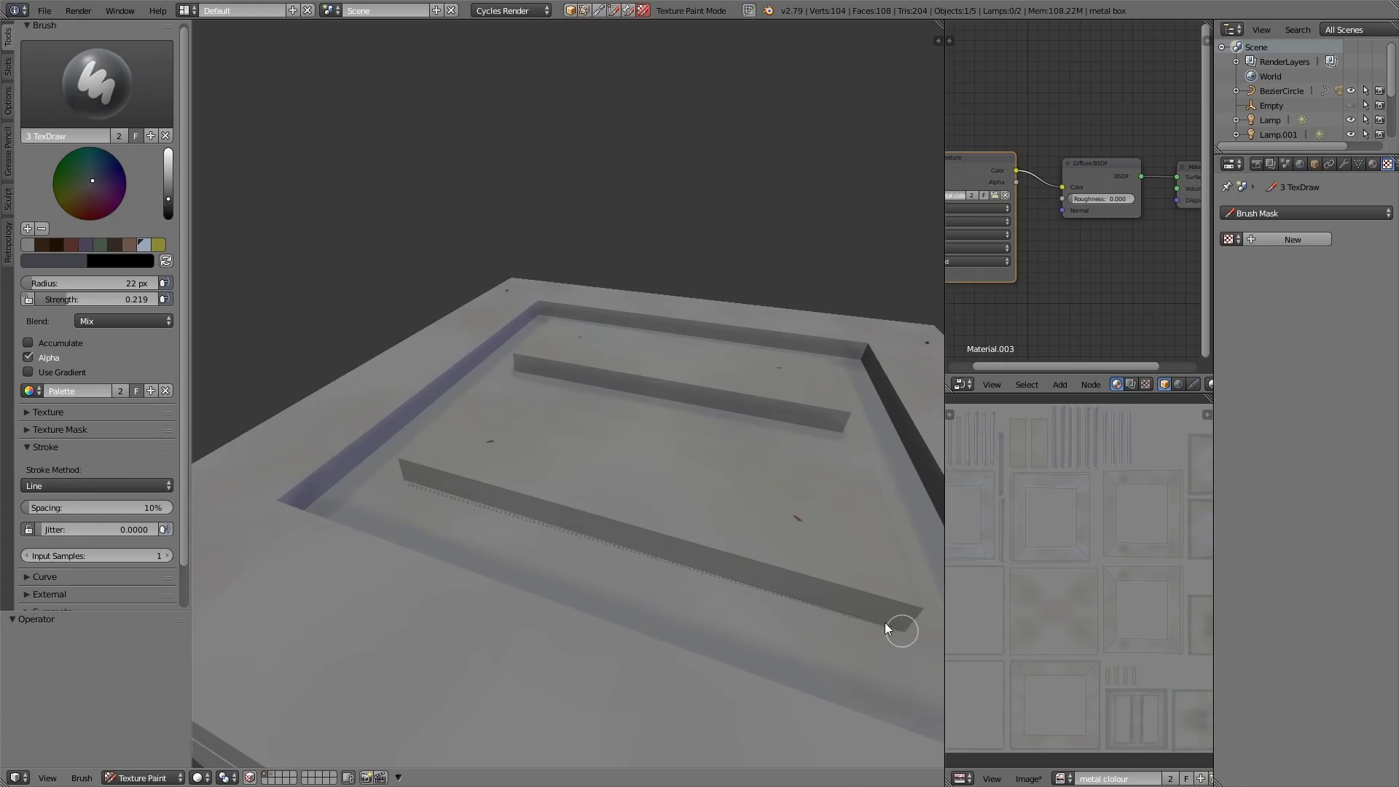
pyautogui.moveTo(887, 628); pyautogui.dragTo(721, 548, button='middle')
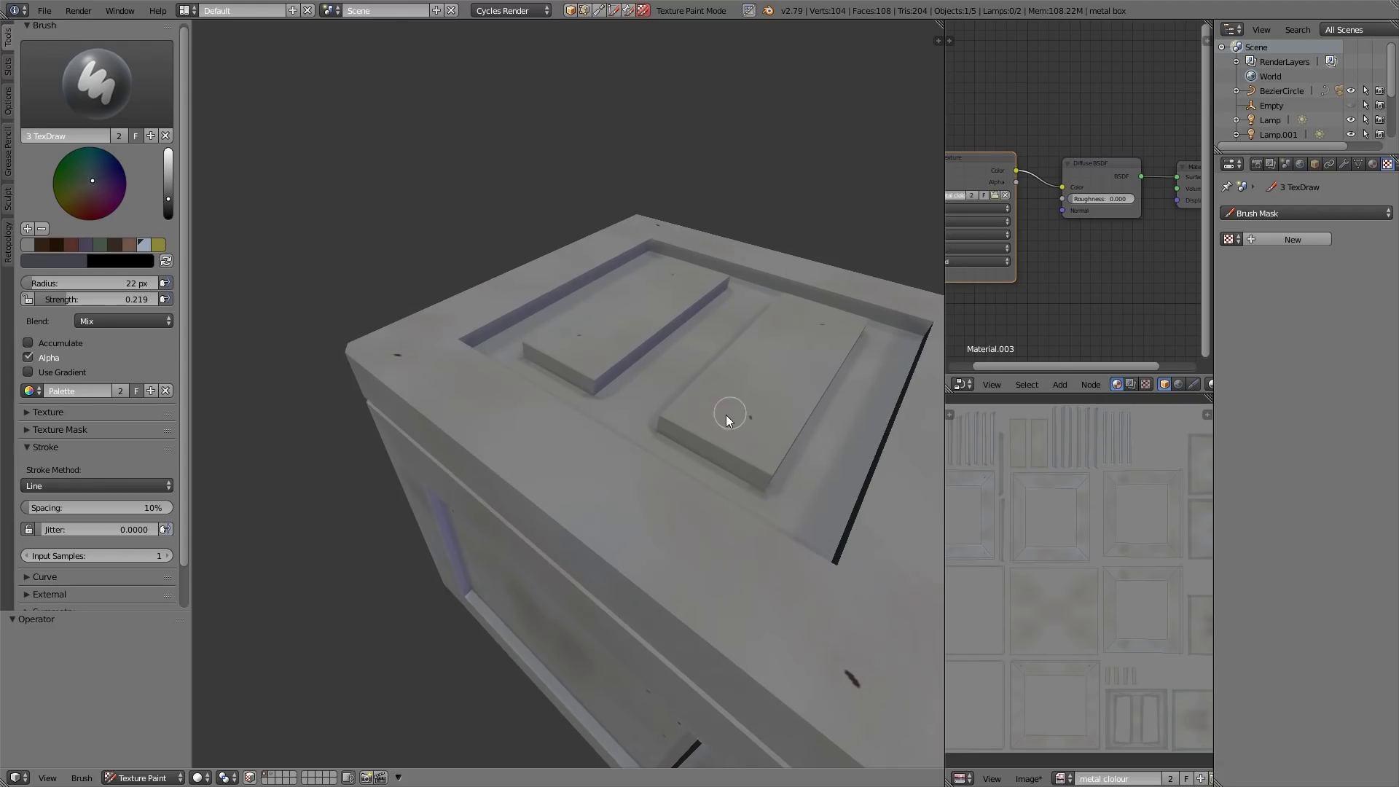
# Sample a light blue-grey from the box and draw highlight lines around the outer edge of the lid's recess.
pyautogui.keyDown('ctrl'); pyautogui.moveTo(726, 416); pyautogui.dragTo(648, 525, button='middle'); pyautogui.keyUp('ctrl')
pyautogui.moveTo(648, 524)
pyautogui.keyDown('shift'); pyautogui.mouseDown(button='middle')
pyautogui.moveTo(677, 491)
pyautogui.moveTo(481, 408)
pyautogui.mouseUp(button='middle'); pyautogui.keyUp('shift')
pyautogui.keyDown('ctrl'); pyautogui.moveTo(481, 408); pyautogui.dragTo(428, 276, button='middle'); pyautogui.keyUp('ctrl')
pyautogui.press('s')
pyautogui.moveTo(606, 302); pyautogui.dragTo(597, 296, button='middle')
pyautogui.moveTo(597, 295); pyautogui.dragTo(532, 348)
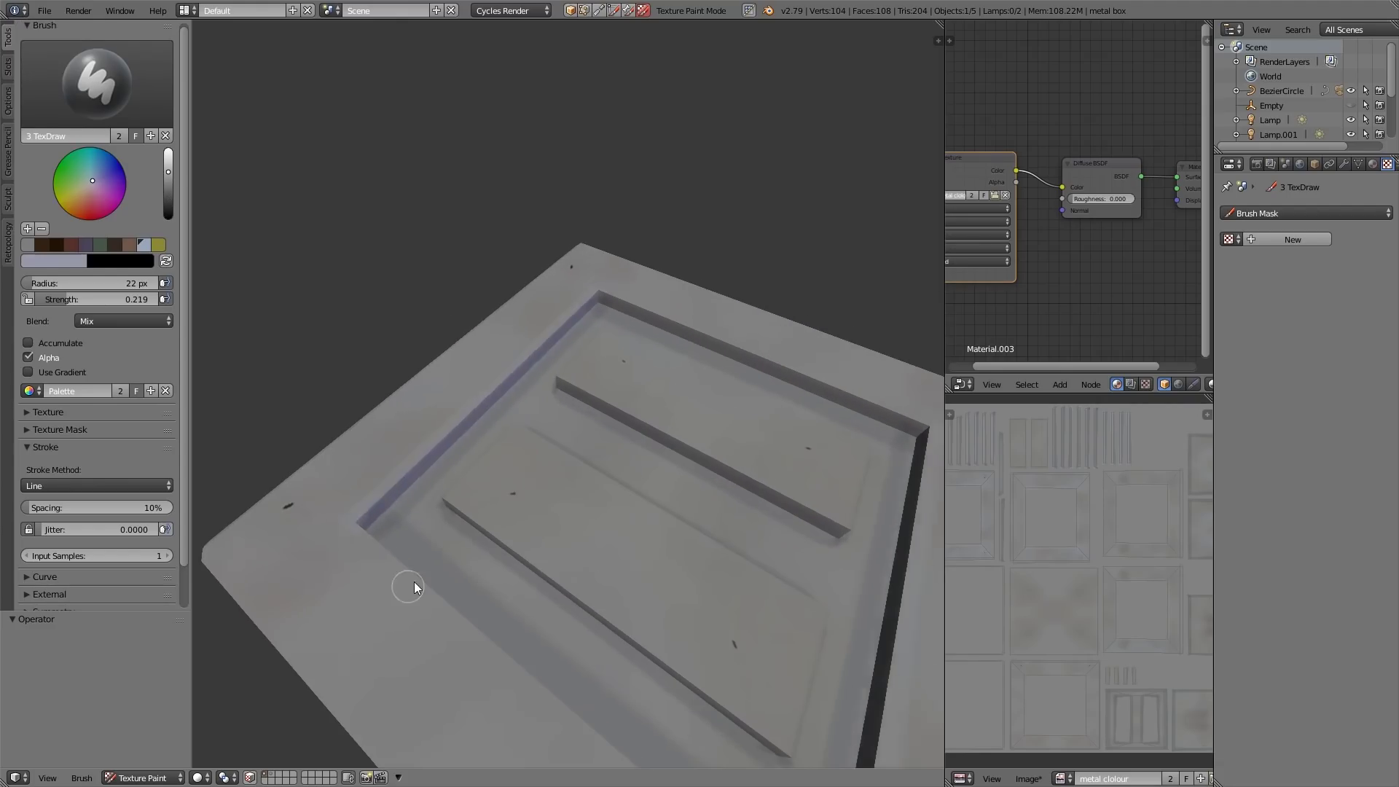
pyautogui.moveTo(414, 581); pyautogui.dragTo(568, 408, button='middle')
pyautogui.moveTo(568, 408)
pyautogui.keyDown('shift'); pyautogui.mouseDown(button='middle')
pyautogui.moveTo(641, 322)
pyautogui.moveTo(525, 350)
pyautogui.mouseUp(button='middle'); pyautogui.keyUp('shift')
pyautogui.moveTo(394, 559); pyautogui.dragTo(510, 292)
# Highlight the top edges of the lid's two raised slats with light lines, undoing and redrawing a misplaced stroke.
pyautogui.moveTo(777, 401); pyautogui.dragTo(750, 386, button='middle')
pyautogui.moveTo(751, 387)
pyautogui.keyDown('ctrl'); pyautogui.mouseDown(button='middle')
pyautogui.moveTo(734, 520)
pyautogui.moveTo(741, 401)
pyautogui.moveTo(707, 397)
pyautogui.mouseUp(button='middle'); pyautogui.keyUp('ctrl')
pyautogui.keyDown('ctrl'); pyautogui.moveTo(706, 397); pyautogui.dragTo(623, 259, button='middle'); pyautogui.keyUp('ctrl')
pyautogui.moveTo(362, 298); pyautogui.dragTo(631, 401)
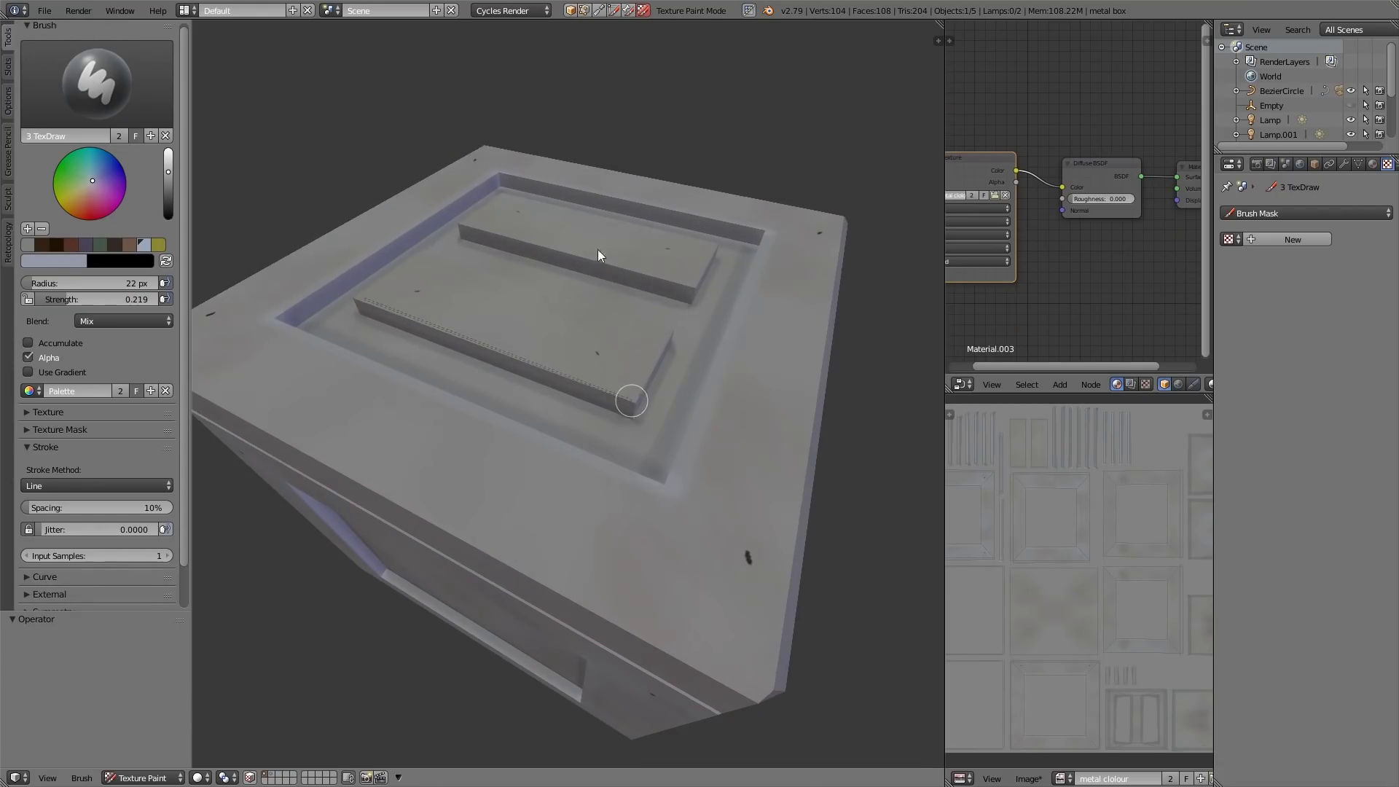
pyautogui.hotkey('ctrl', 'z')
pyautogui.moveTo(704, 274)
pyautogui.mouseDown(button='middle')
pyautogui.moveTo(693, 373)
pyautogui.moveTo(729, 364)
pyautogui.mouseUp(button='middle')
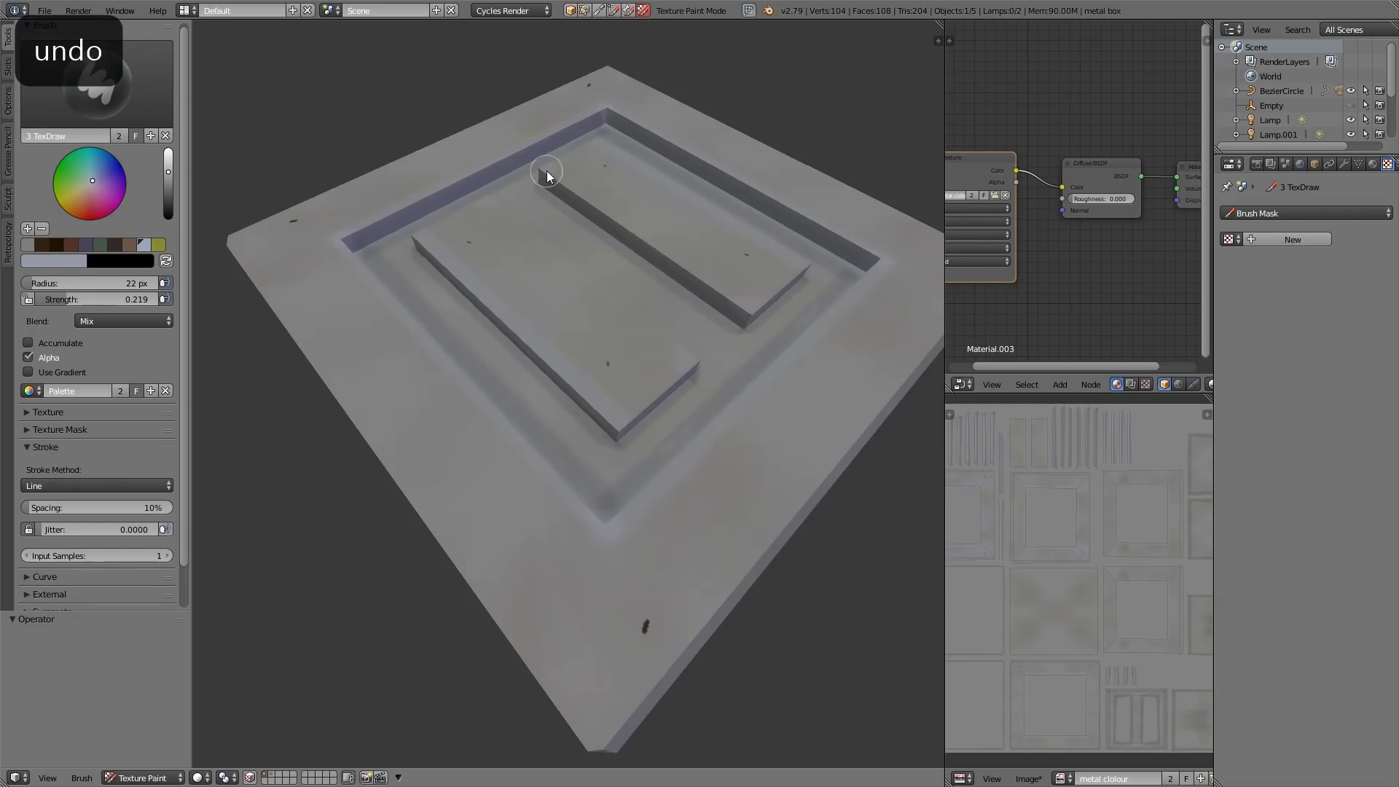
pyautogui.moveTo(544, 175); pyautogui.dragTo(747, 309)
pyautogui.moveTo(771, 329); pyautogui.dragTo(834, 429, button='middle')
pyautogui.moveTo(666, 384); pyautogui.dragTo(775, 374)
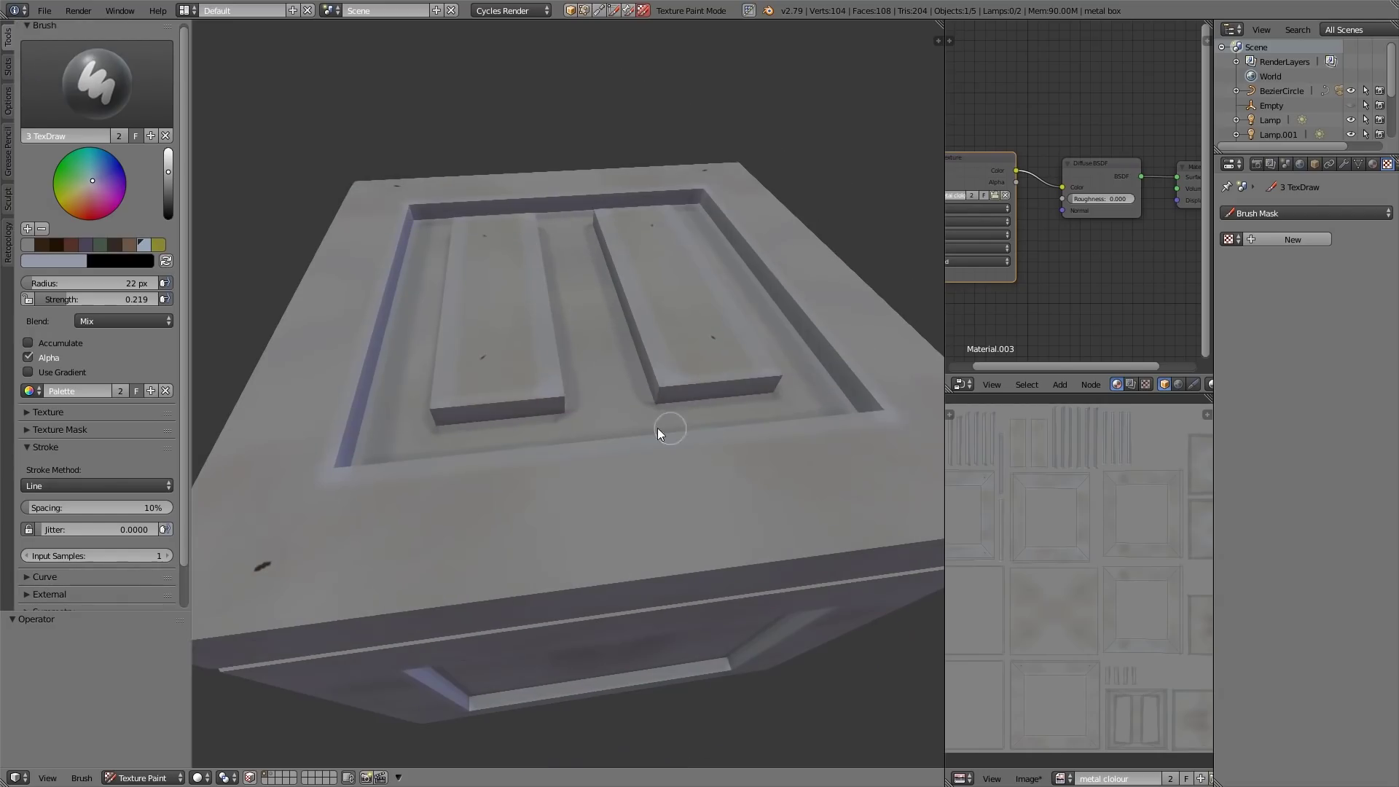
# Draw light highlight lines along the lid's upper outer edges, undoing and redrawing a misplaced stroke.
pyautogui.moveTo(657, 427); pyautogui.dragTo(408, 326, button='middle')
pyautogui.moveTo(679, 439); pyautogui.dragTo(681, 440)
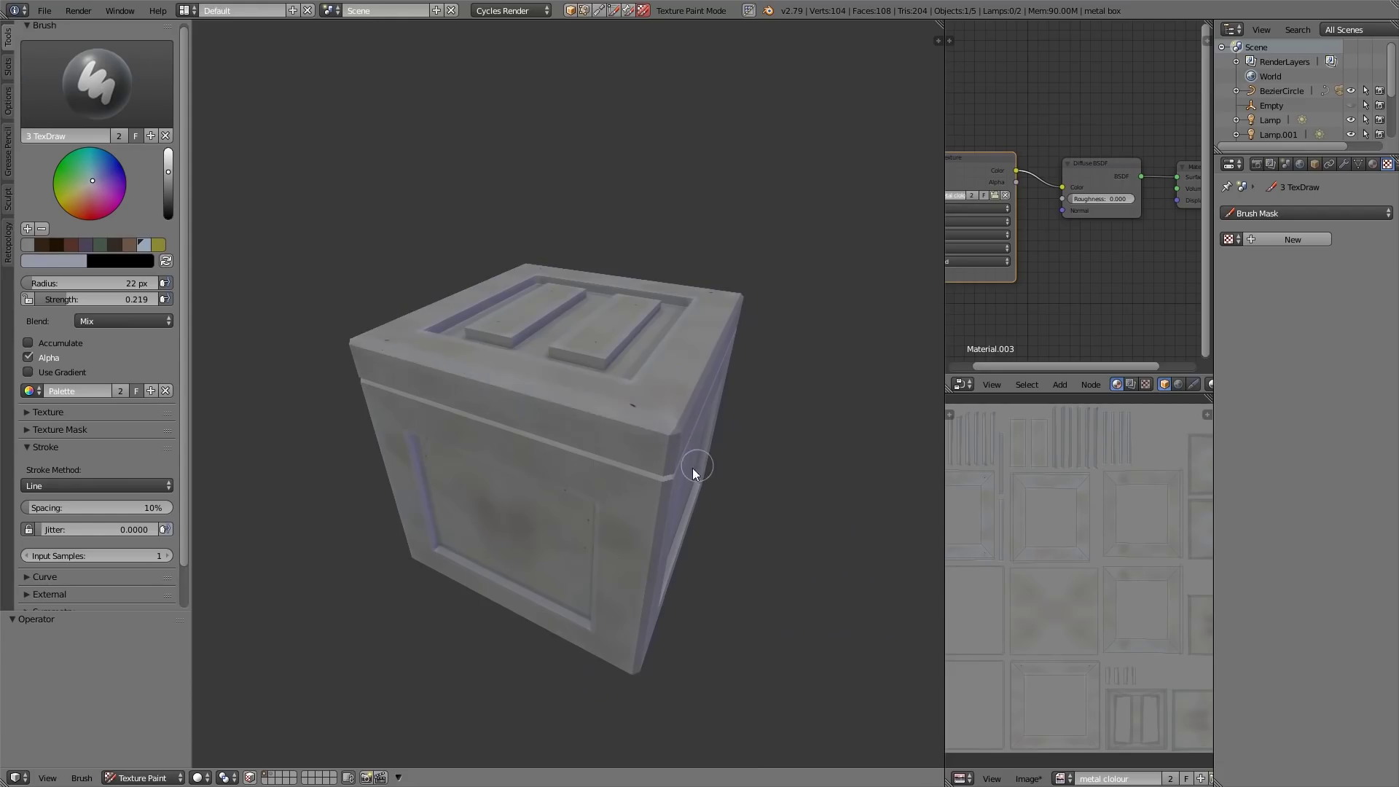
pyautogui.moveTo(693, 467)
pyautogui.mouseDown(button='middle')
pyautogui.moveTo(616, 475)
pyautogui.moveTo(660, 499)
pyautogui.mouseUp(button='middle')
pyautogui.hotkey('ctrl', 'z')
pyautogui.moveTo(354, 324); pyautogui.dragTo(598, 430)
pyautogui.moveTo(611, 430)
pyautogui.mouseDown(button='middle')
pyautogui.moveTo(597, 439)
pyautogui.moveTo(624, 434)
pyautogui.mouseUp(button='middle')
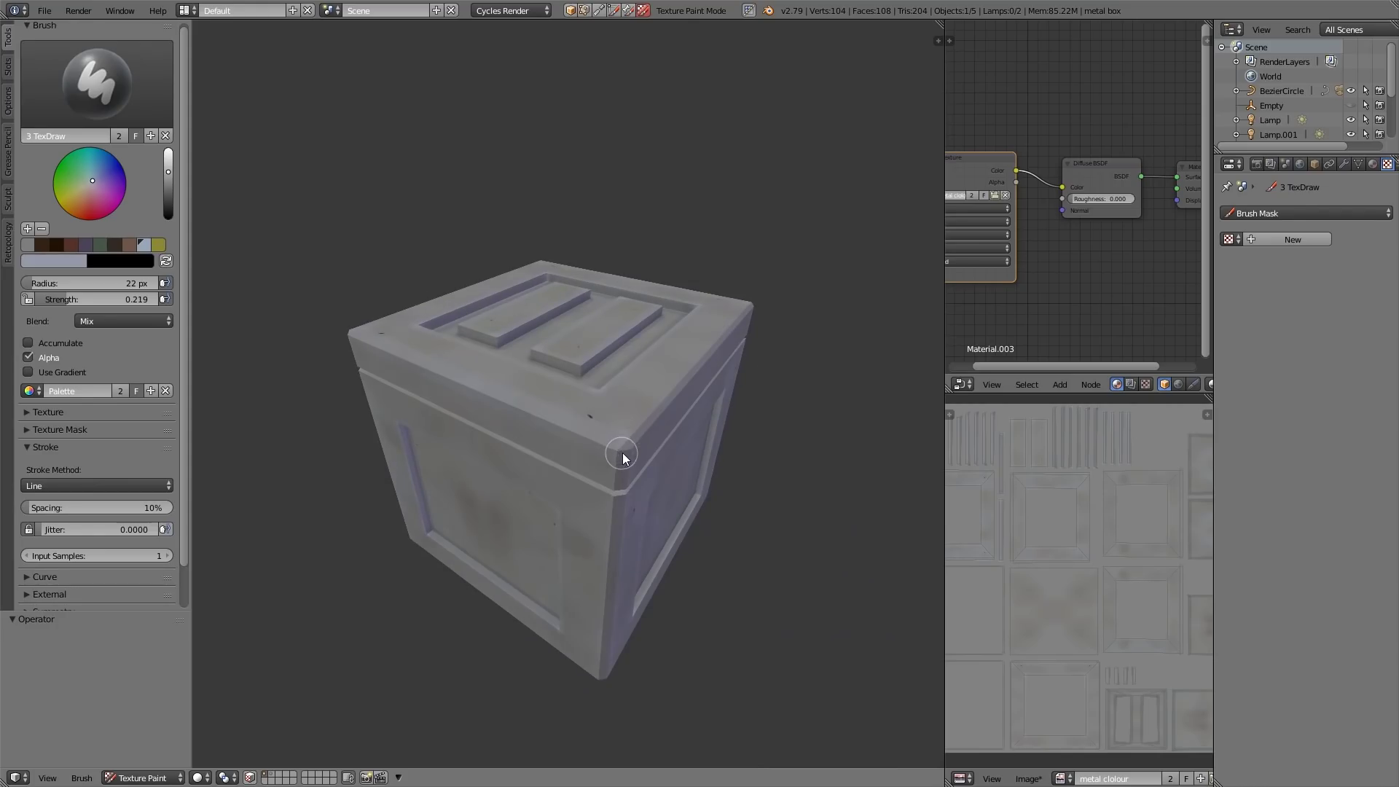
# Undo the last highlight stroke and draw light lines along the body's upper edges under the lid.
pyautogui.keyDown('ctrl'); pyautogui.moveTo(621, 499); pyautogui.dragTo(706, 422, button='middle'); pyautogui.keyUp('ctrl')
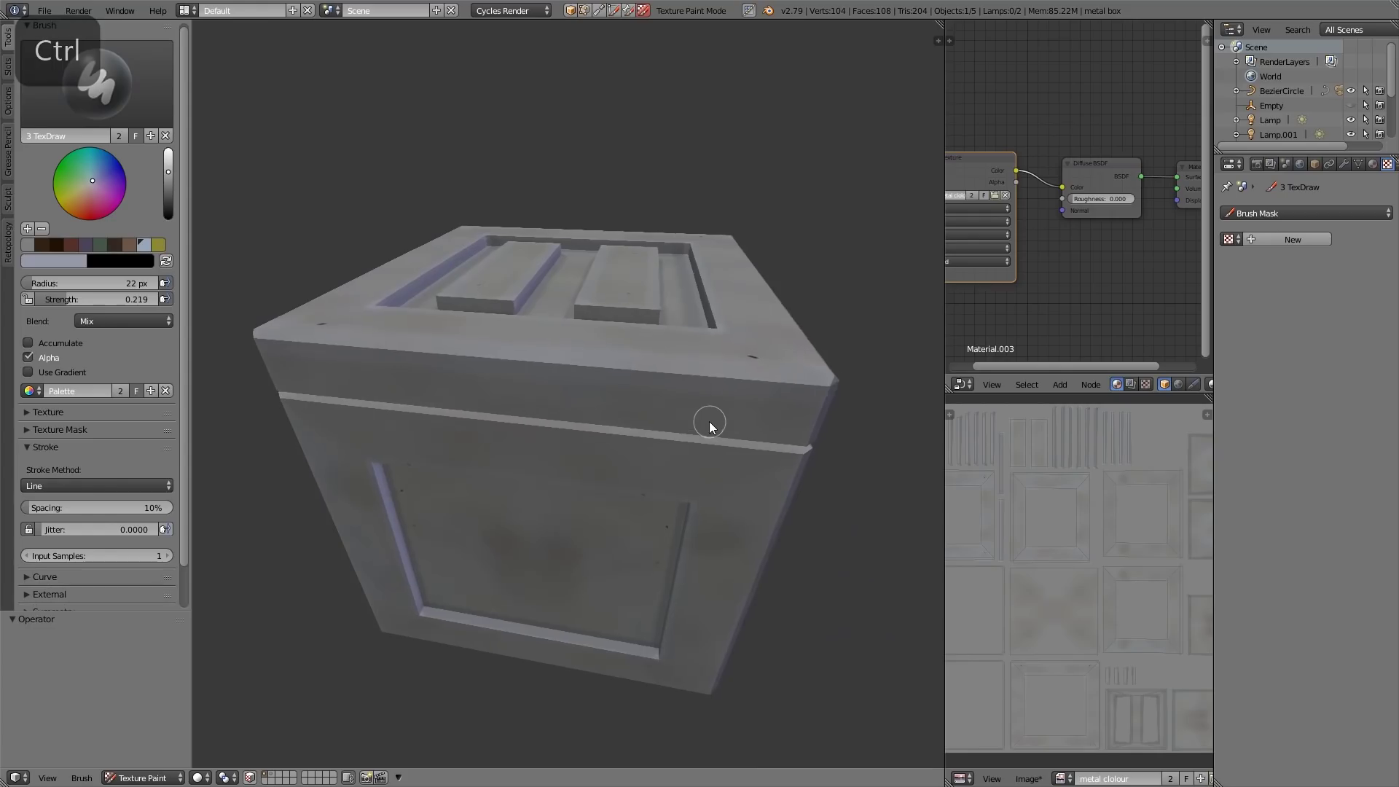
pyautogui.hotkey('ctrl', 'z')
pyautogui.moveTo(732, 514); pyautogui.dragTo(313, 327, button='middle')
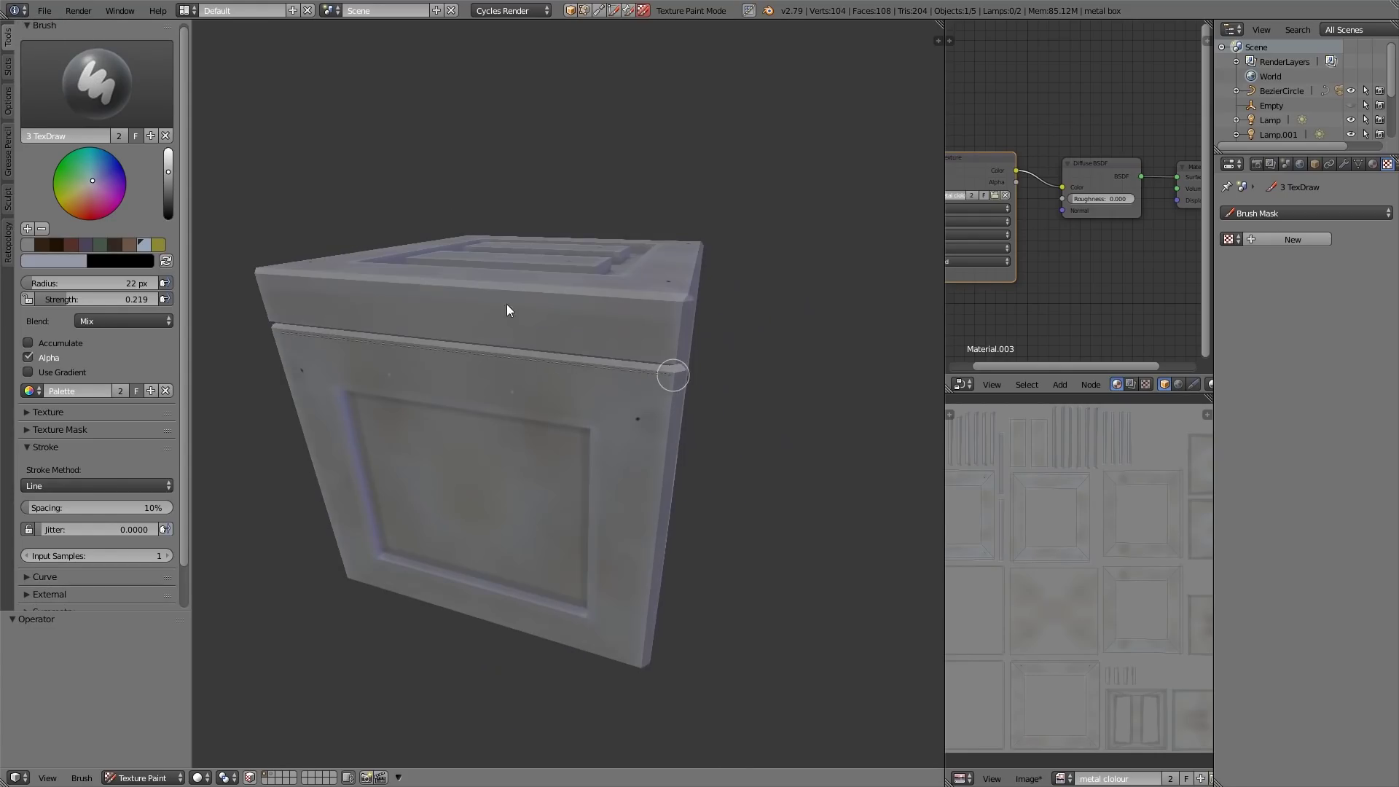
pyautogui.moveTo(676, 353); pyautogui.dragTo(931, 360, button='middle')
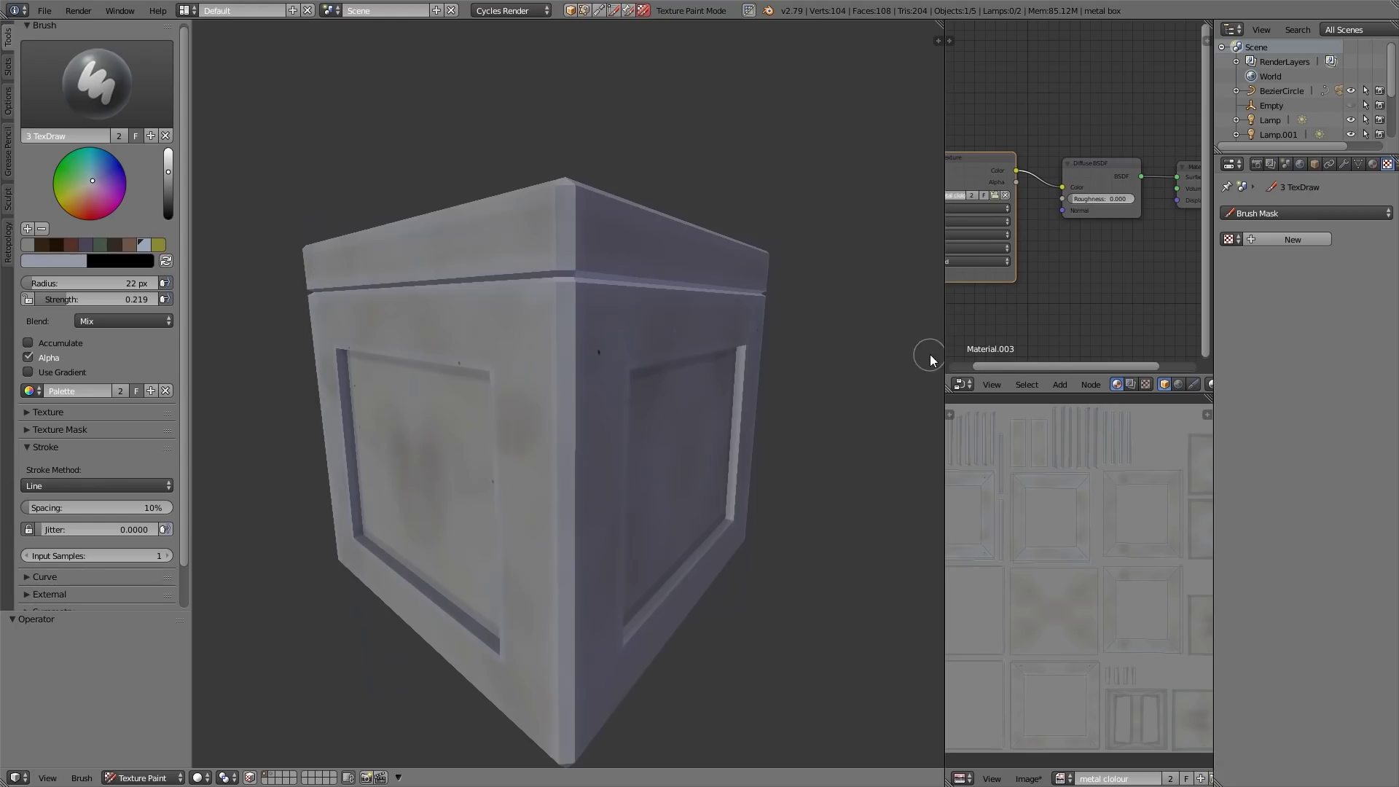
# Darken the brush color, reduce the radius to 10 px and draw a thin line along the seam under the lid.
pyautogui.click(169, 194)
pyautogui.keyDown('ctrl'); pyautogui.moveTo(645, 285); pyautogui.dragTo(629, 264, button='middle'); pyautogui.keyUp('ctrl')
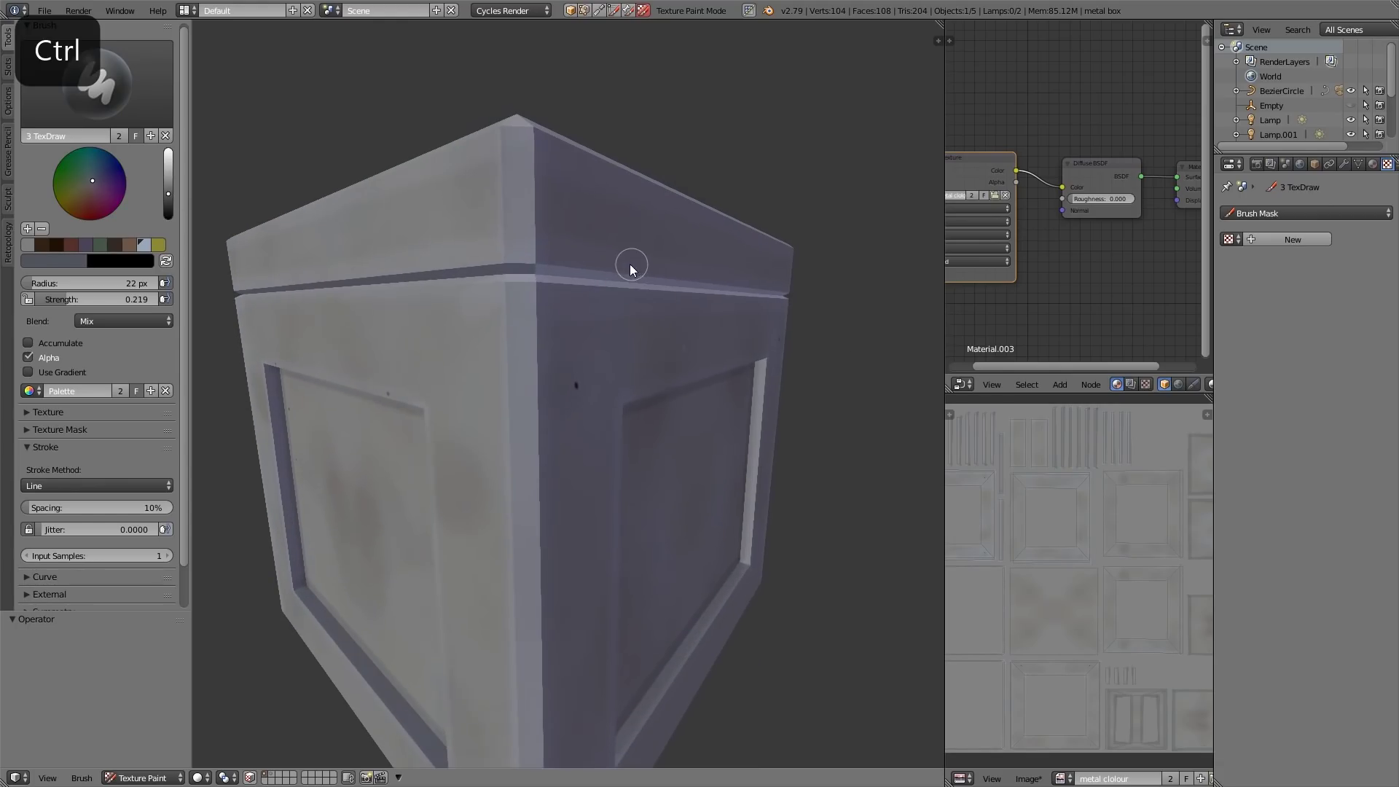
pyautogui.press('[')
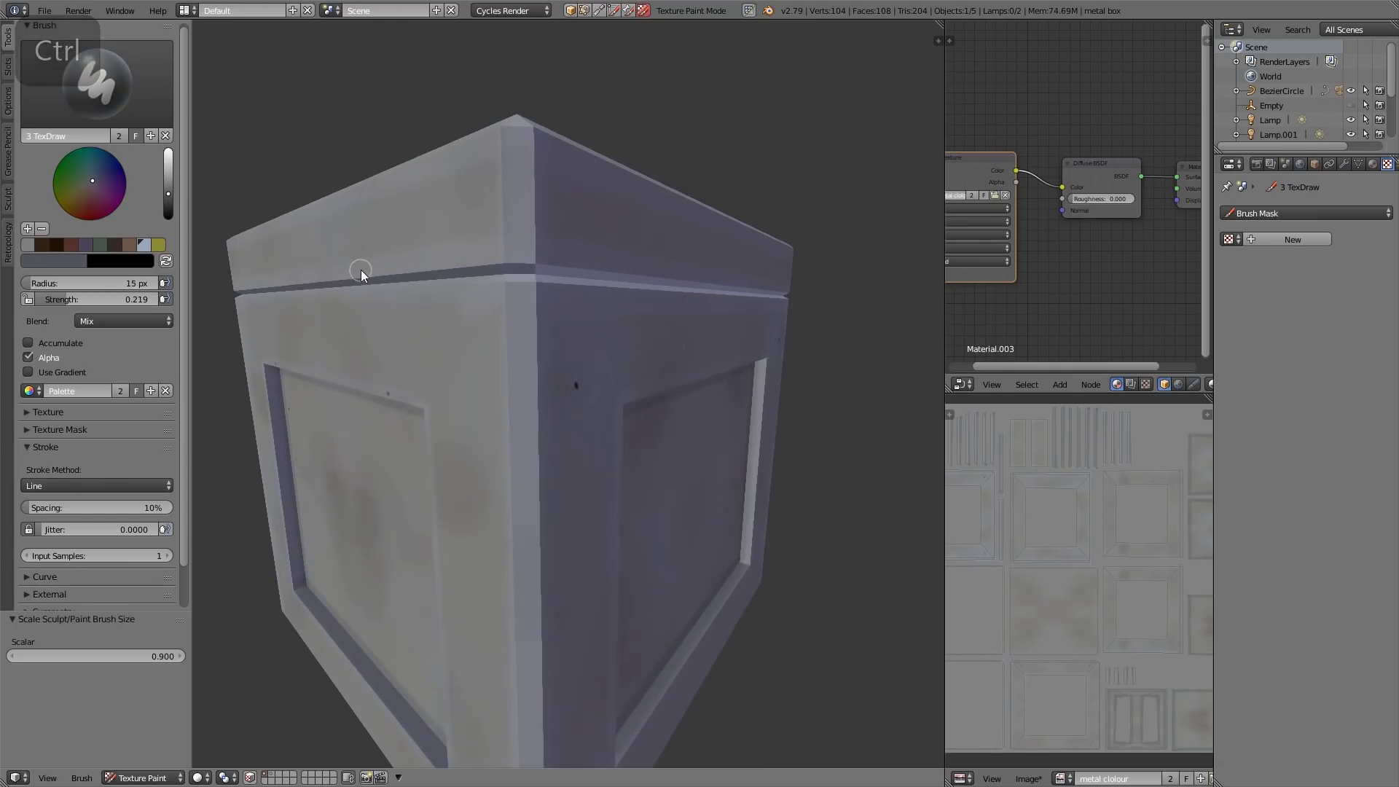
pyautogui.press('[')
pyautogui.press('[')
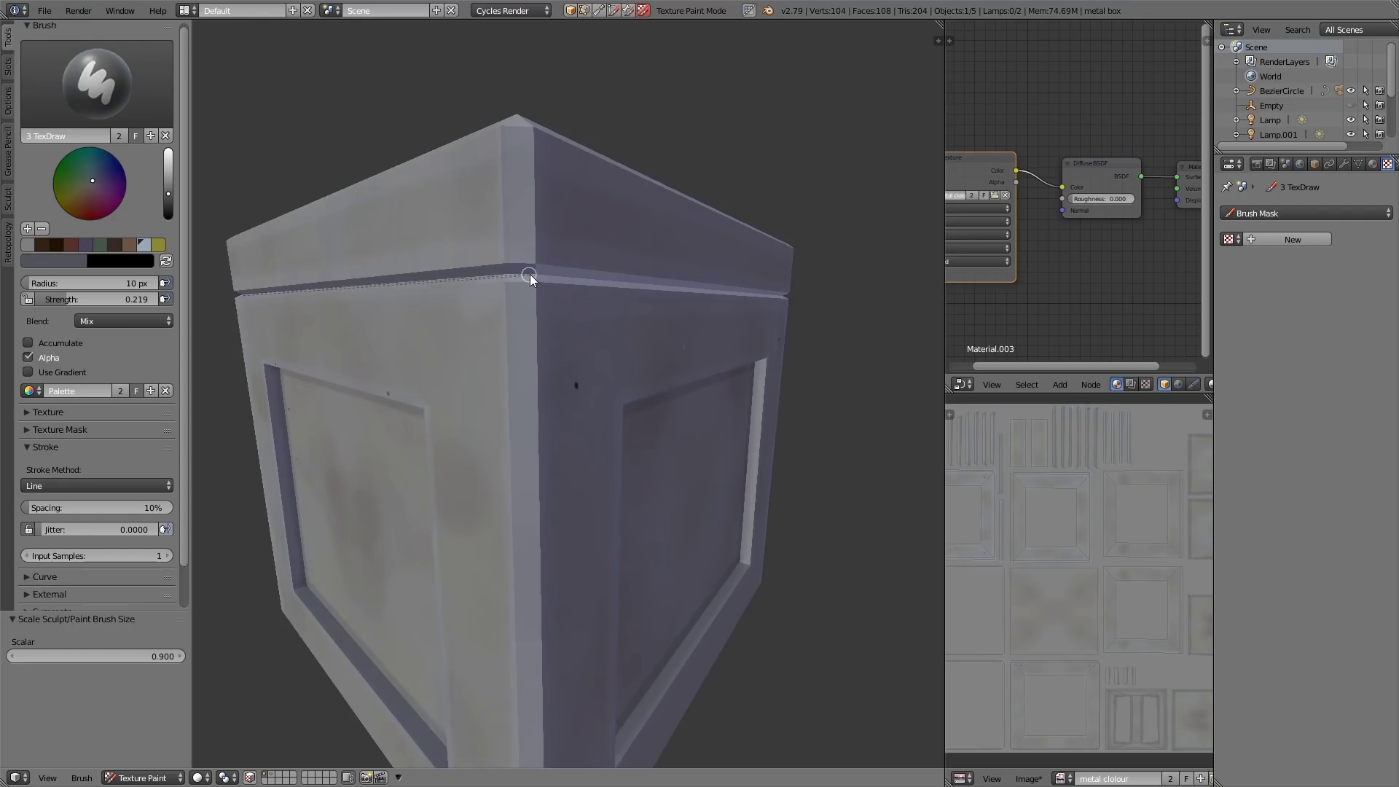
pyautogui.moveTo(530, 274); pyautogui.dragTo(532, 278)
pyautogui.moveTo(566, 346); pyautogui.dragTo(659, 378, button='middle')
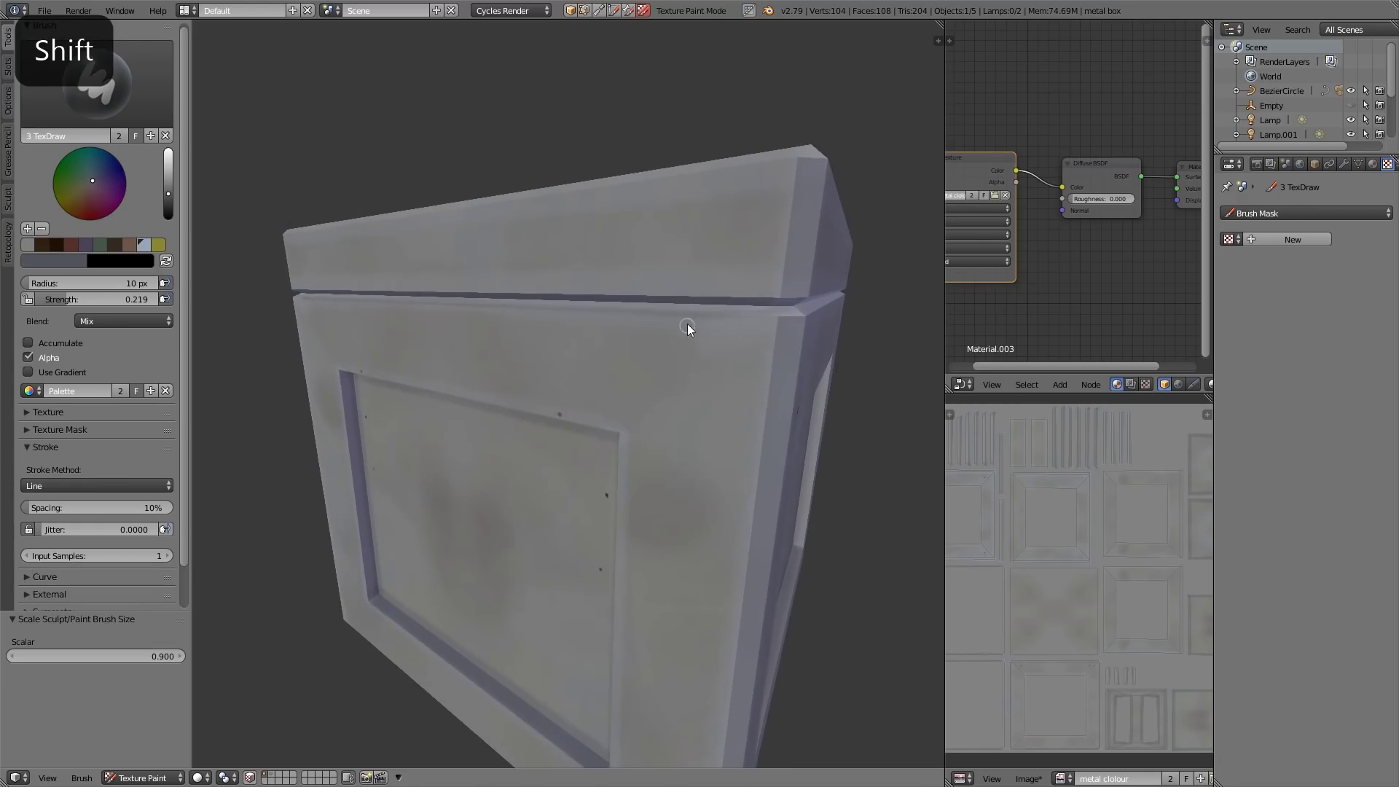
# Switch to the front view and draw a dark line across the seam between the lid and the body.
pyautogui.hotkey('shift', 'c')
pyautogui.keyDown('ctrl'); pyautogui.moveTo(585, 421); pyautogui.dragTo(743, 279, button='middle'); pyautogui.keyUp('ctrl')
pyautogui.keyDown('shift'); pyautogui.moveTo(646, 285); pyautogui.dragTo(822, 301, button='middle'); pyautogui.keyUp('shift')
pyautogui.moveTo(656, 368); pyautogui.dragTo(715, 379, button='middle')
pyautogui.keyDown('shift'); pyautogui.moveTo(649, 423); pyautogui.dragTo(844, 310, button='middle'); pyautogui.keyUp('shift')
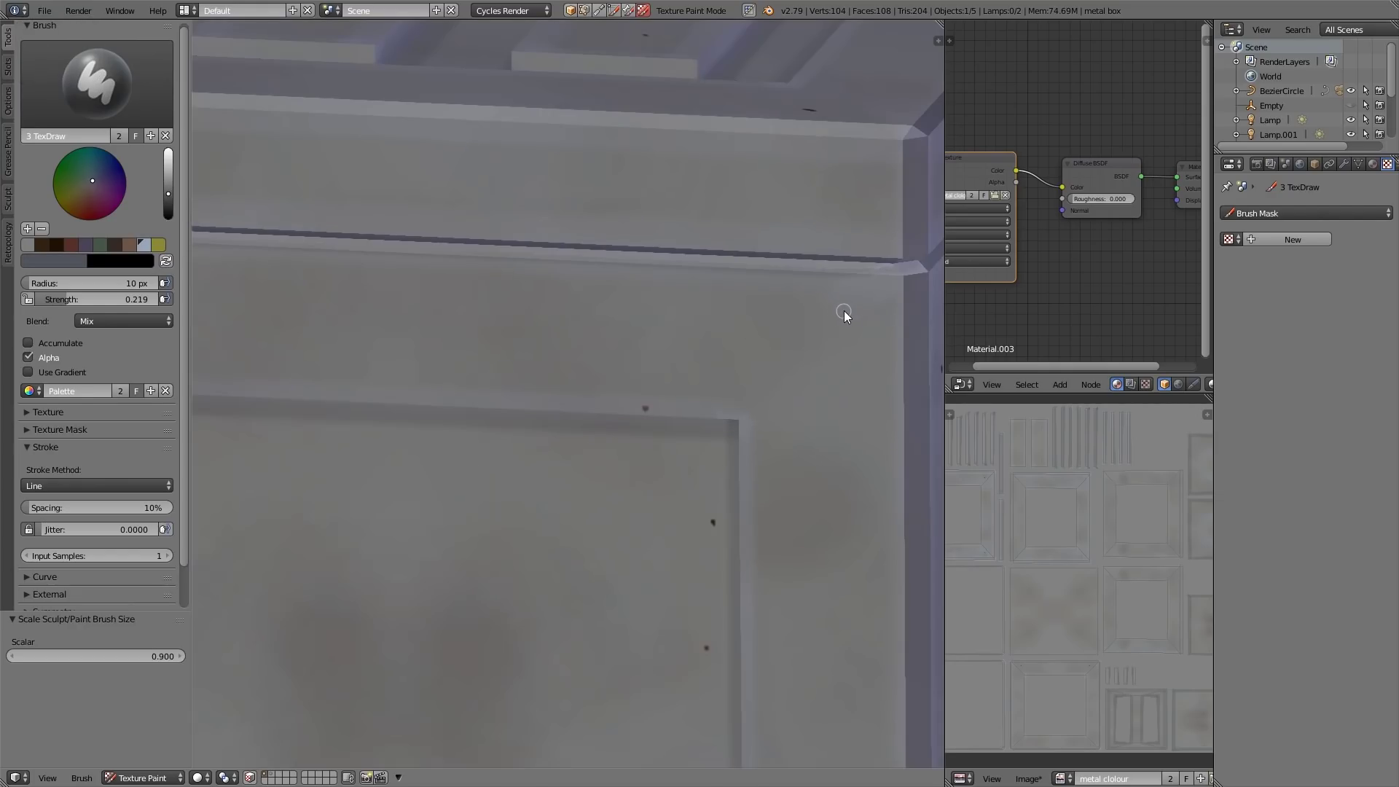
pyautogui.scroll(-4, 824, 309)
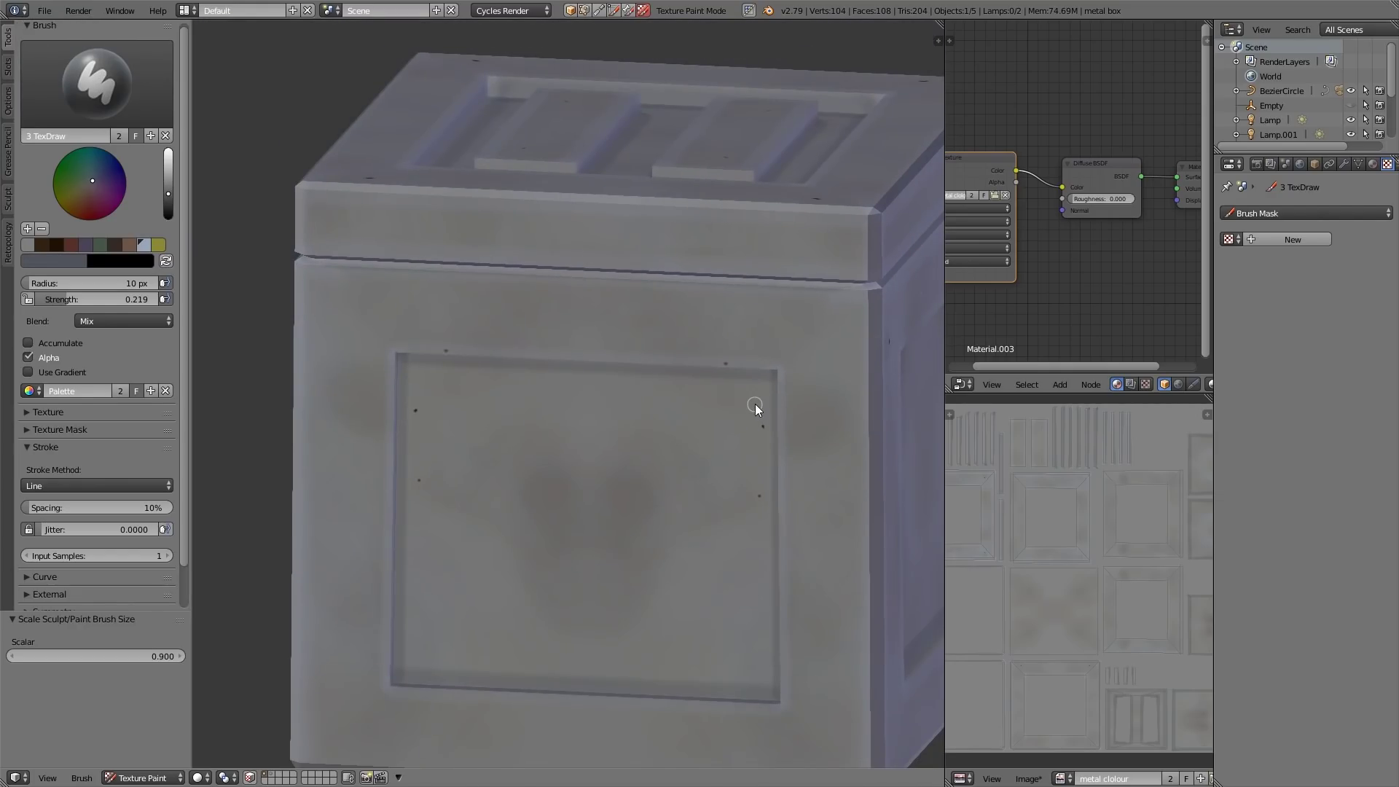
pyautogui.press('KP_1')
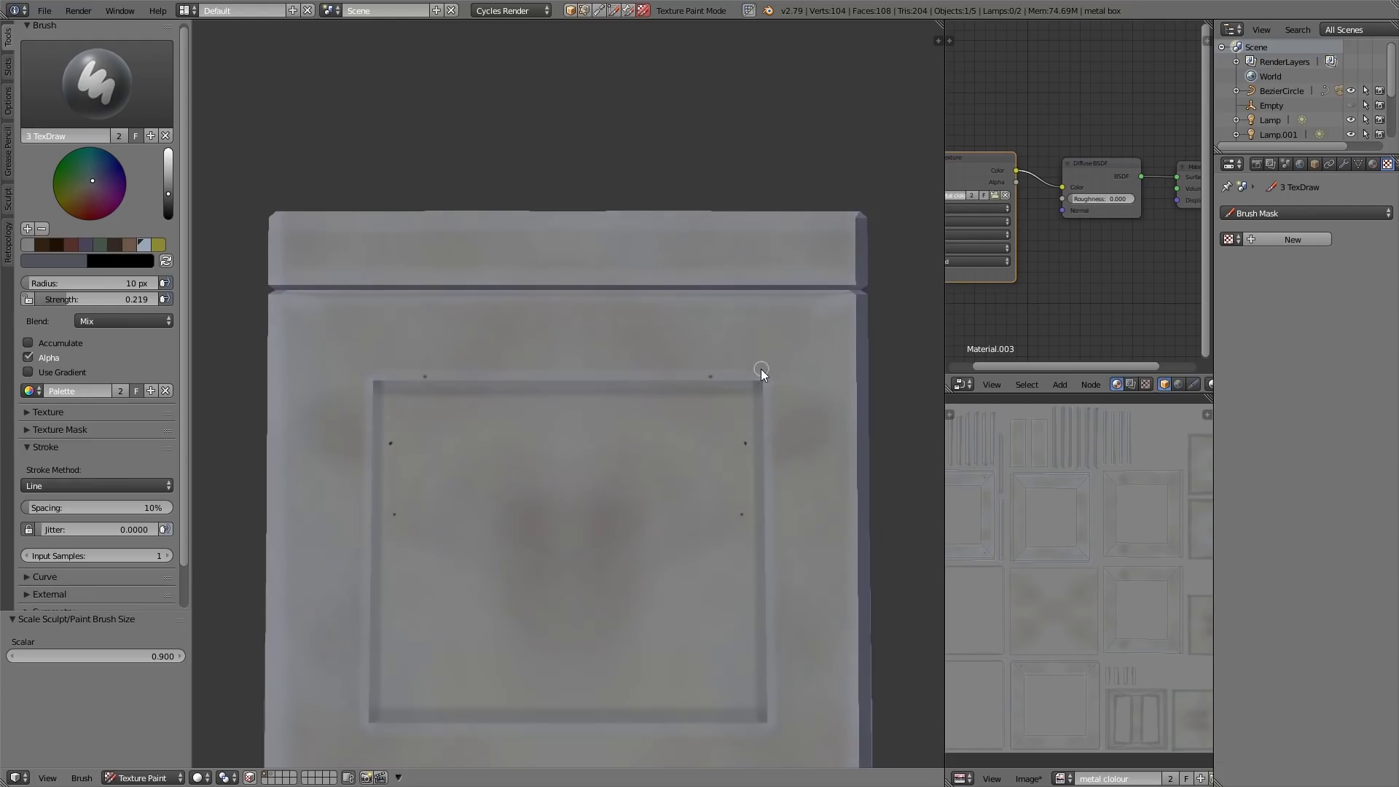
pyautogui.moveTo(277, 291)
pyautogui.mouseDown()
pyautogui.moveTo(775, 305)
pyautogui.moveTo(864, 287)
pyautogui.mouseUp()
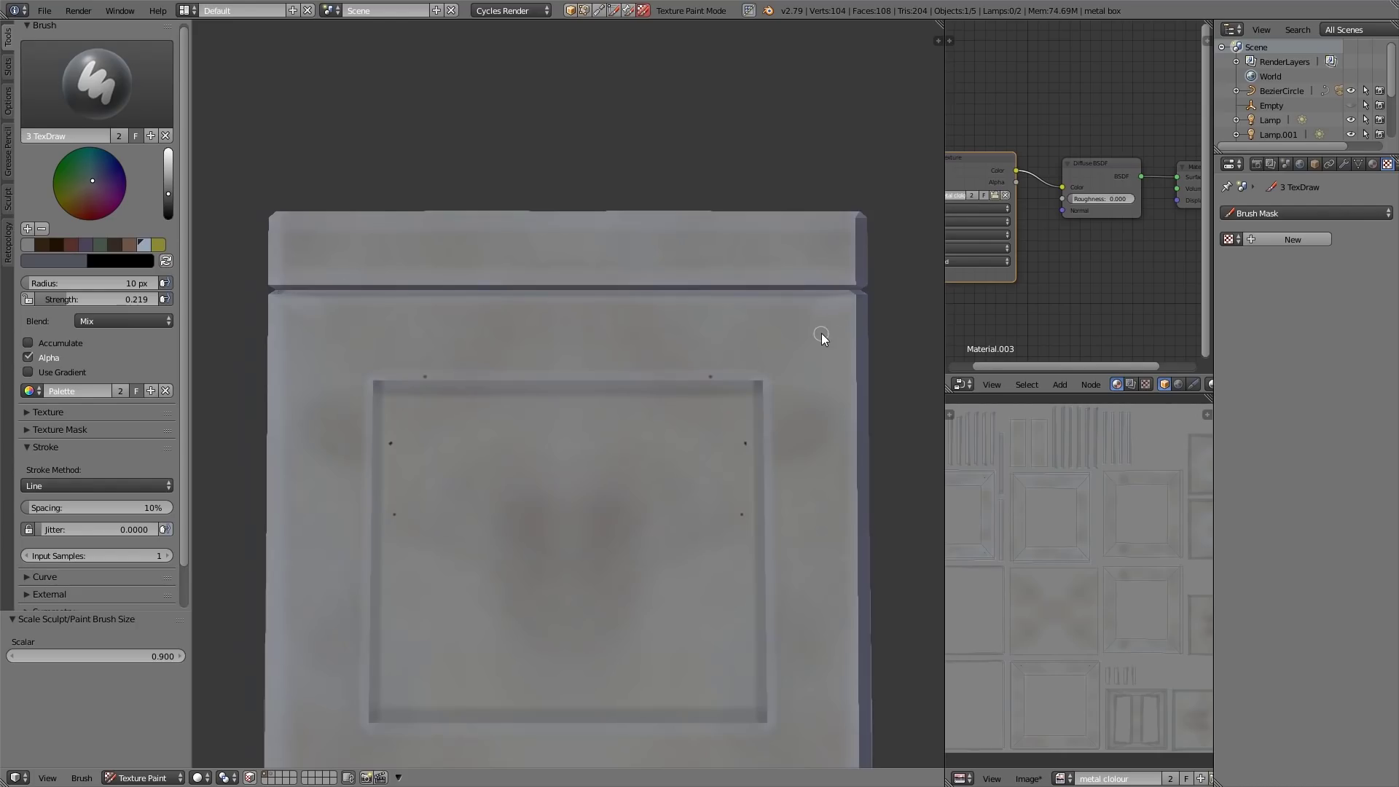
# Maximize the 3D view and darken the lid seam on the front and right sides with an 11 px brush.
pyautogui.keyDown('ctrl'); pyautogui.moveTo(821, 334); pyautogui.dragTo(837, 297, button='middle'); pyautogui.keyUp('ctrl')
pyautogui.moveTo(769, 351)
pyautogui.keyDown('shift'); pyautogui.mouseDown(button='middle')
pyautogui.moveTo(898, 351)
pyautogui.moveTo(926, 392)
pyautogui.moveTo(959, 388)
pyautogui.moveTo(861, 397)
pyautogui.mouseUp(button='middle'); pyautogui.keyUp('shift')
pyautogui.hotkey('shift', 'space')
pyautogui.press(']')
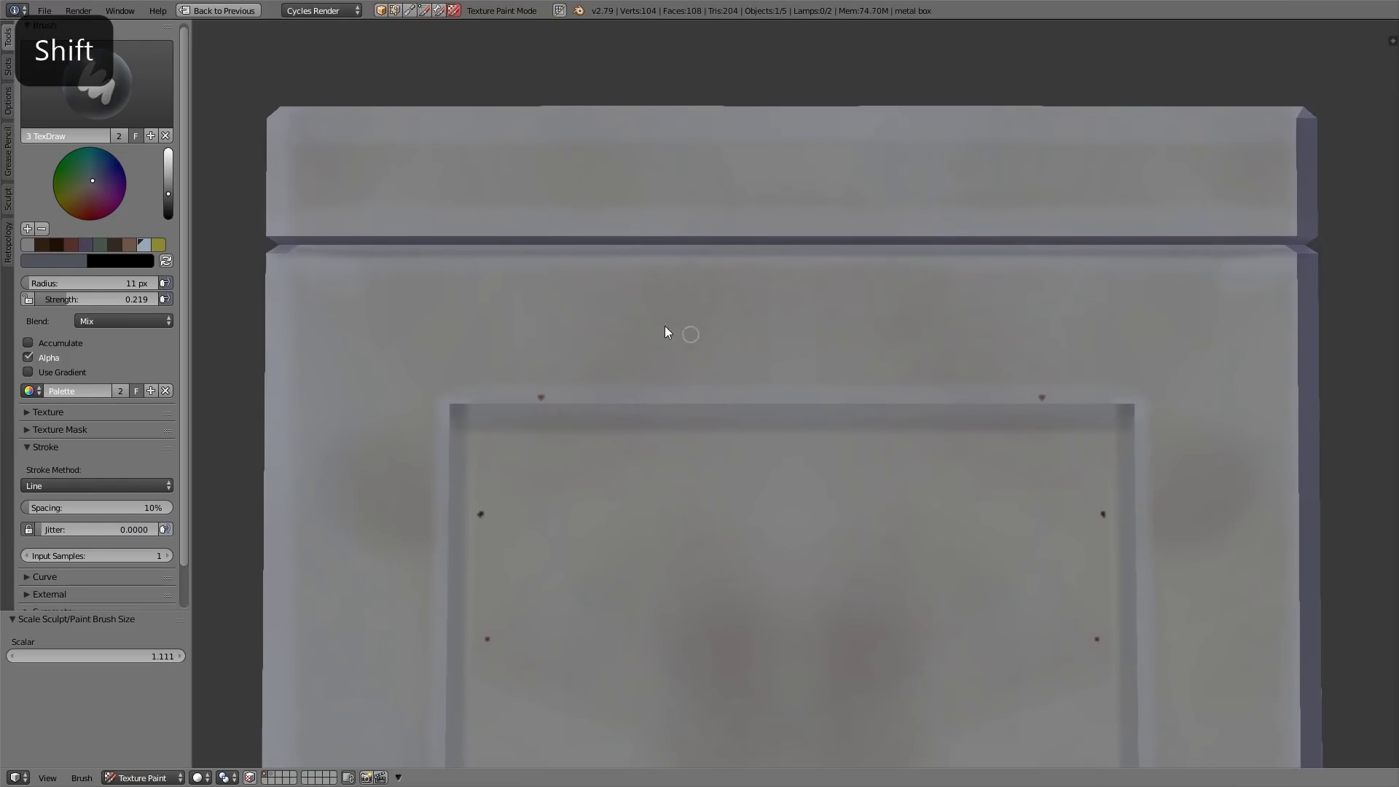
pyautogui.moveTo(286, 242); pyautogui.dragTo(1312, 245)
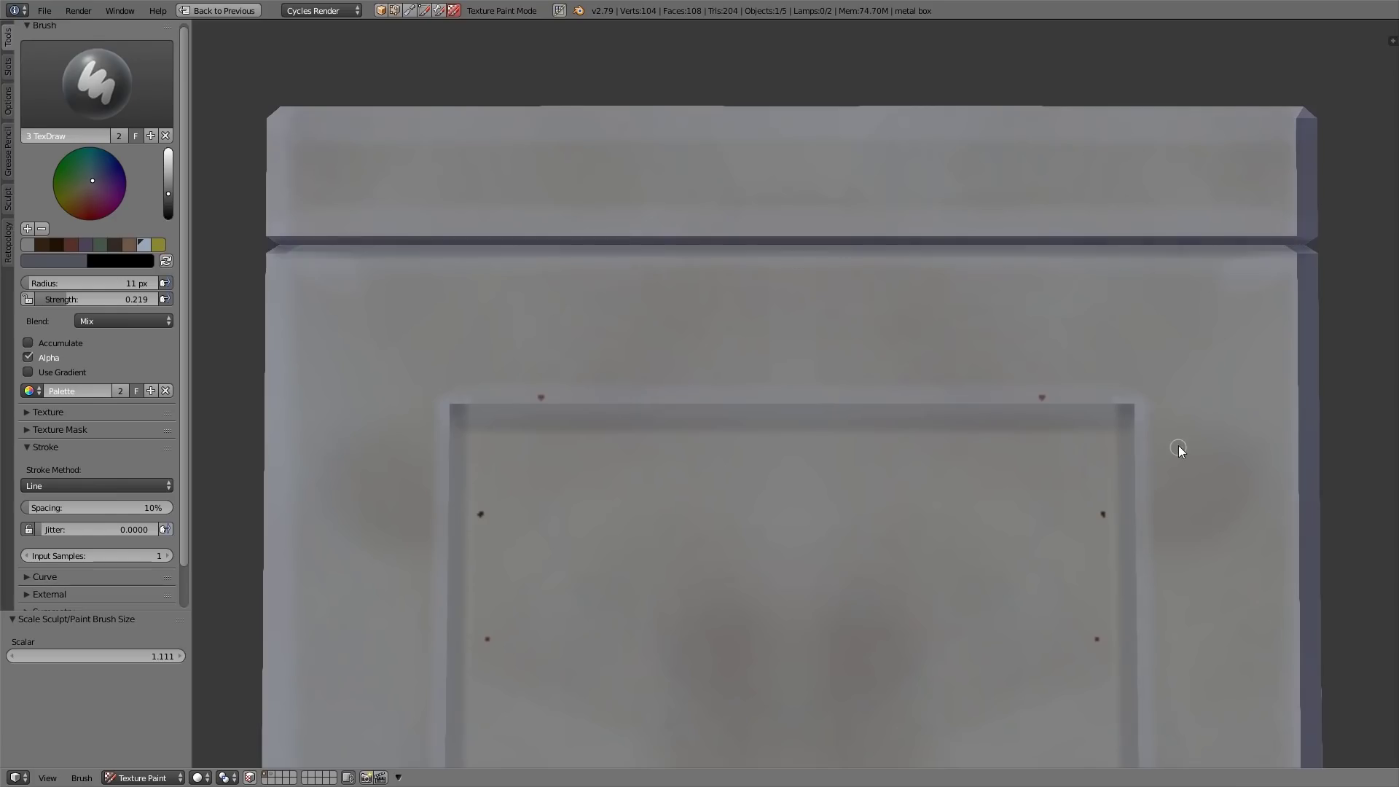
pyautogui.press('KP_3')
pyautogui.keyDown('shift'); pyautogui.moveTo(1185, 407); pyautogui.dragTo(322, 289, button='middle'); pyautogui.keyUp('shift')
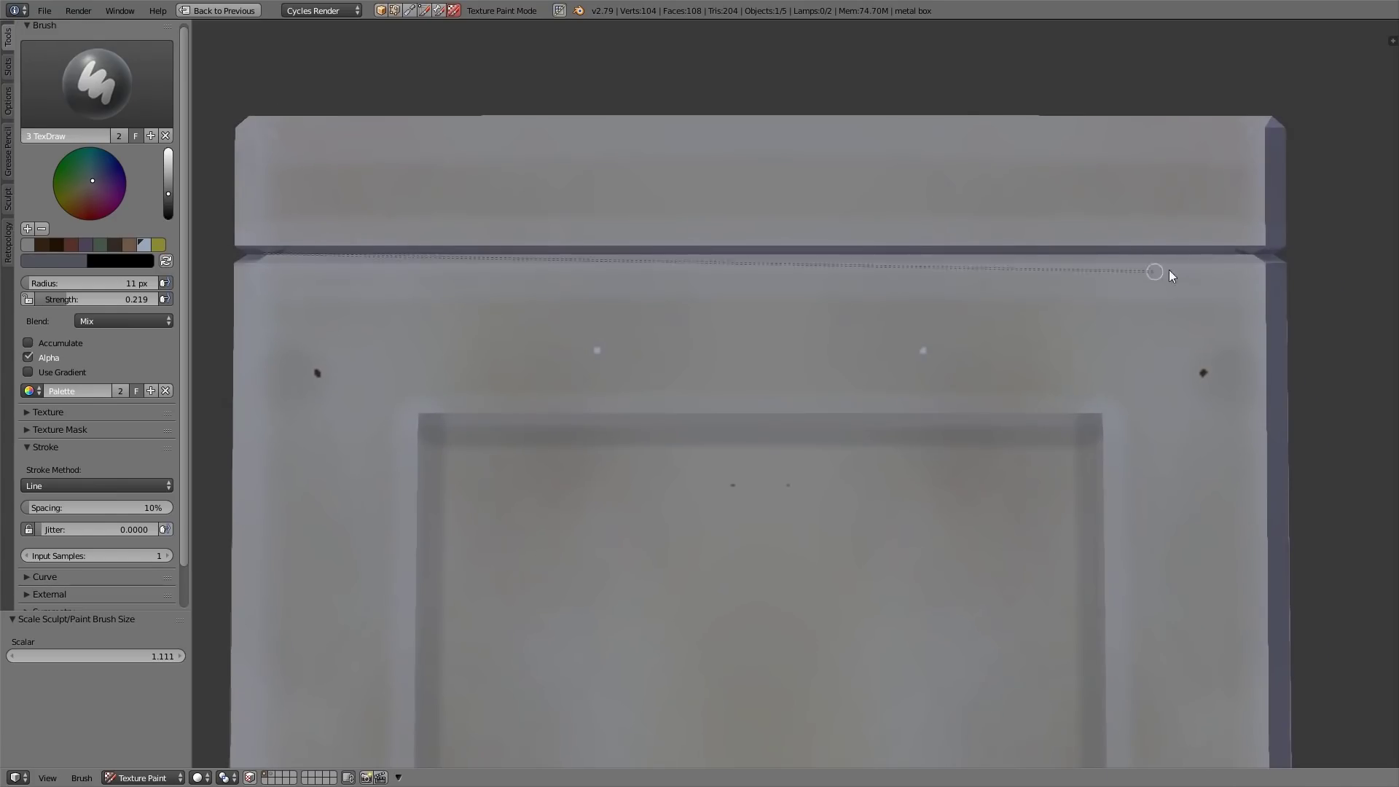
# Show the 3D view's shading settings and turn on Shadeless display.
pyautogui.keyDown('ctrl'); pyautogui.moveTo(1114, 447); pyautogui.dragTo(851, 427, button='middle'); pyautogui.keyUp('ctrl')
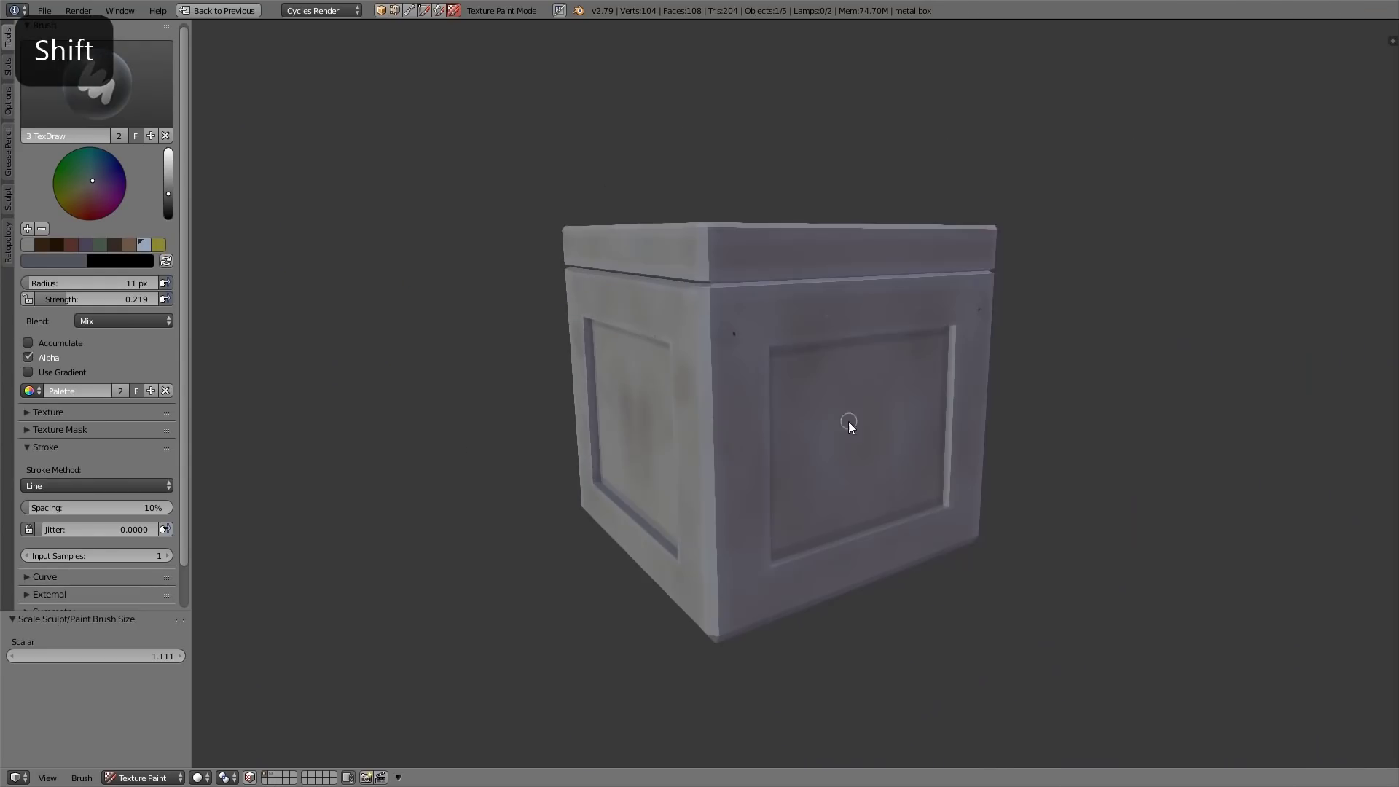
pyautogui.press('n')
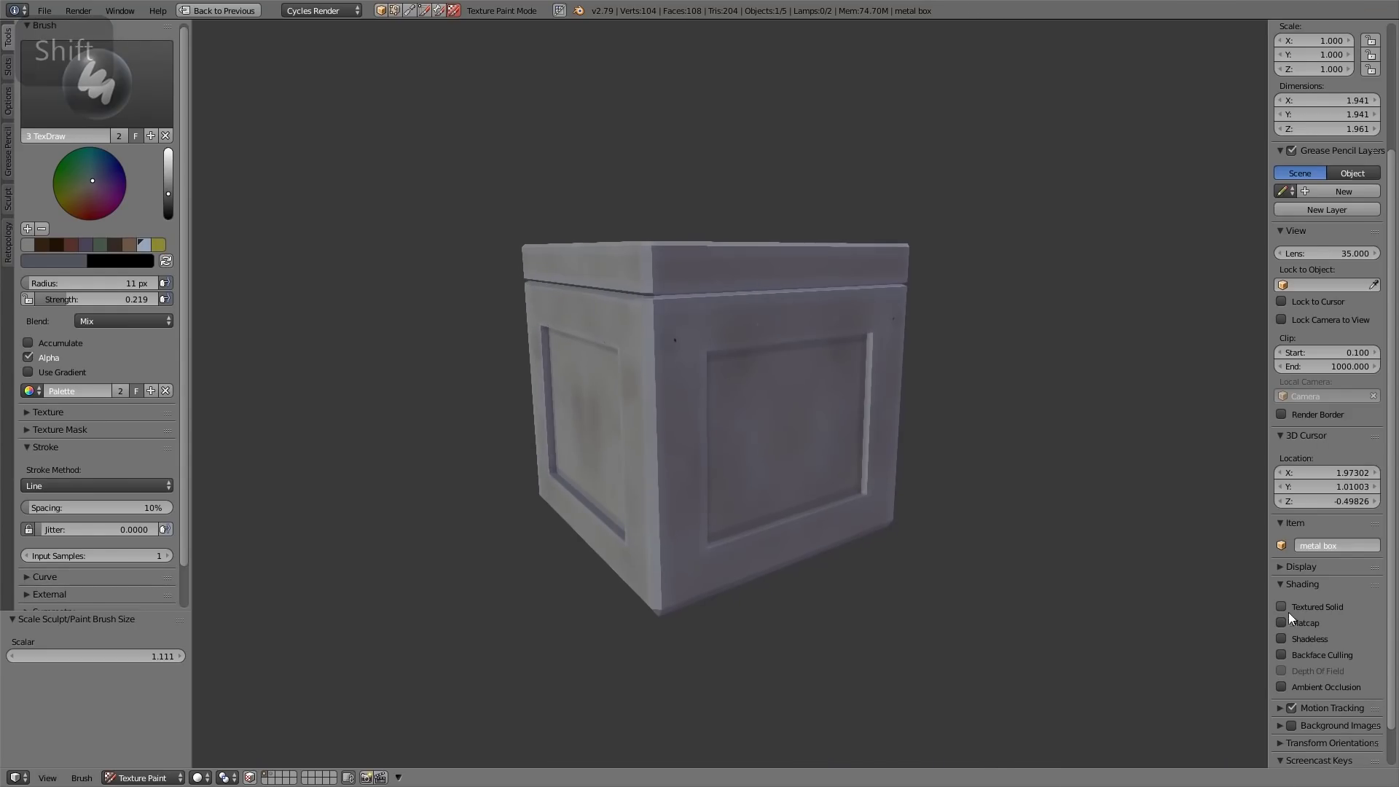
pyautogui.click(1281, 640)
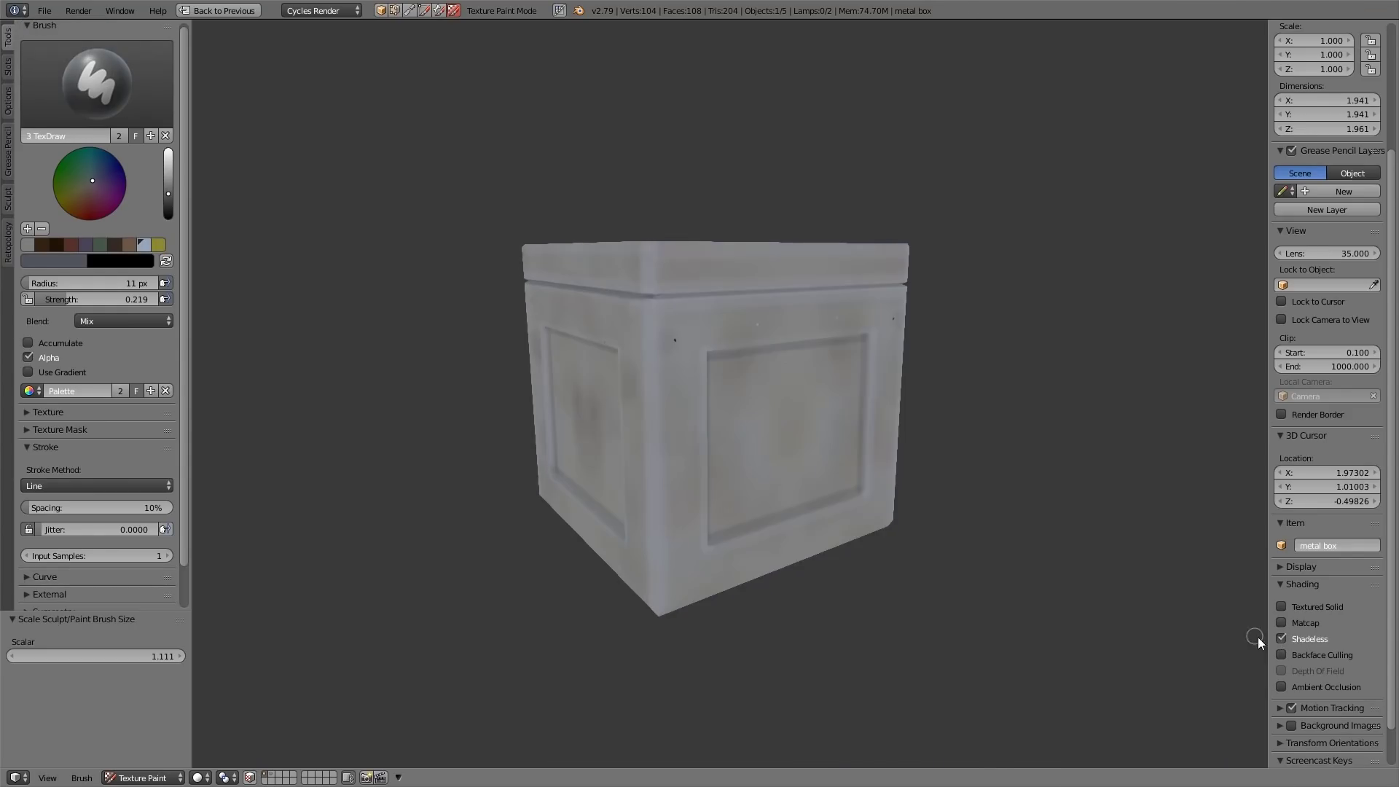
# Restore the full editor layout and blend away the dark specks on the box's surfaces with the Smear brush.
pyautogui.moveTo(1143, 580); pyautogui.dragTo(757, 500, button='middle')
pyautogui.scroll(-3, 933, 375)
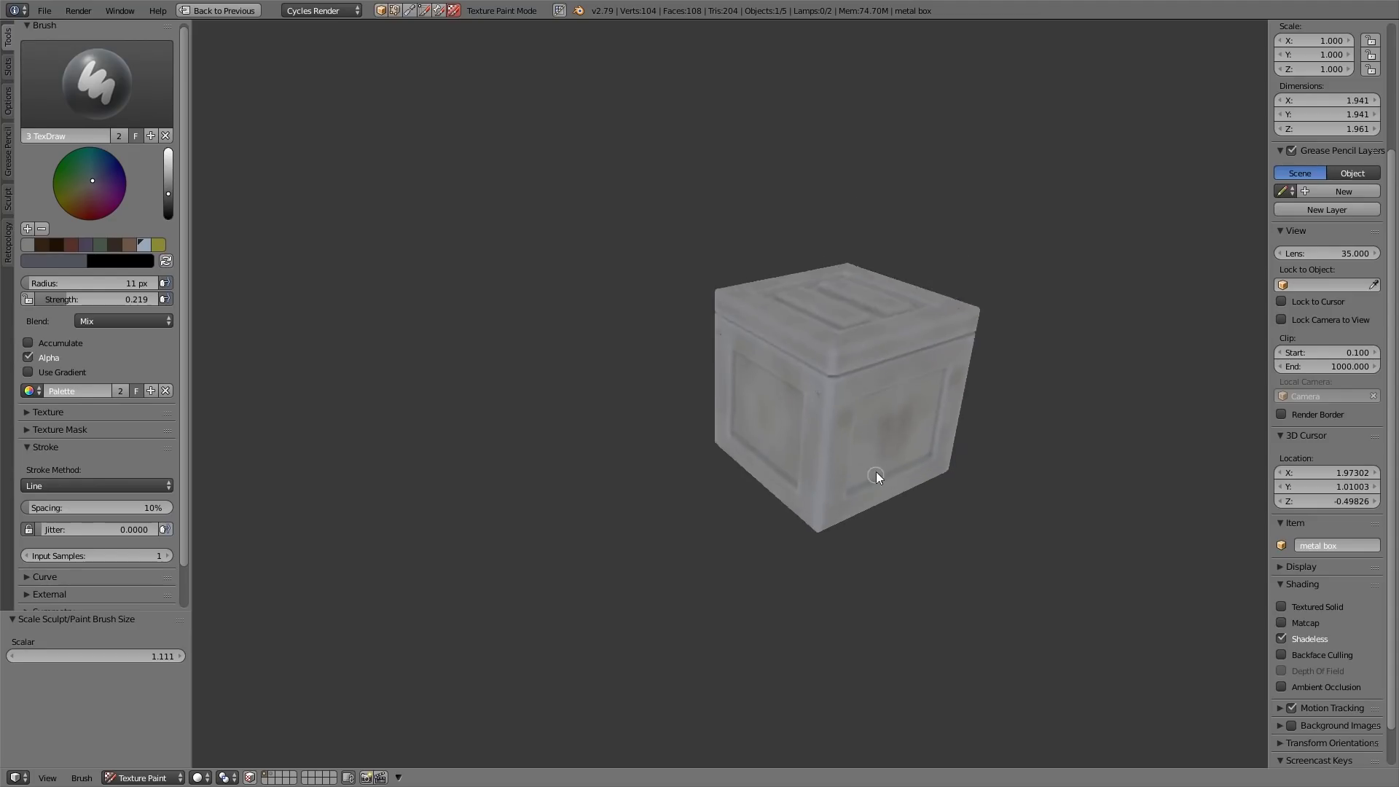
pyautogui.moveTo(880, 478)
pyautogui.mouseDown(button='middle')
pyautogui.moveTo(909, 435)
pyautogui.moveTo(887, 422)
pyautogui.moveTo(825, 548)
pyautogui.moveTo(901, 488)
pyautogui.moveTo(928, 404)
pyautogui.moveTo(878, 482)
pyautogui.mouseUp(button='middle')
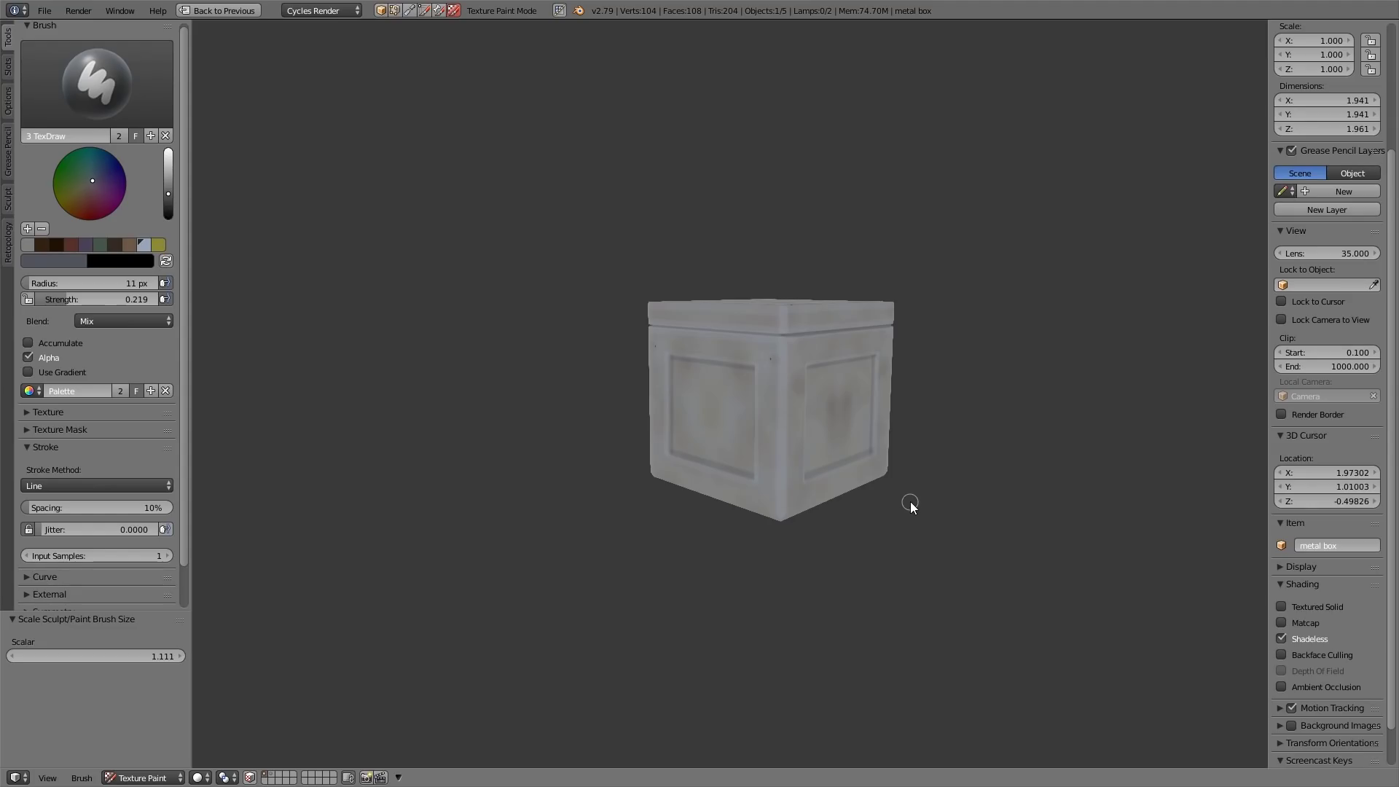
pyautogui.hotkey('shift', 'space')
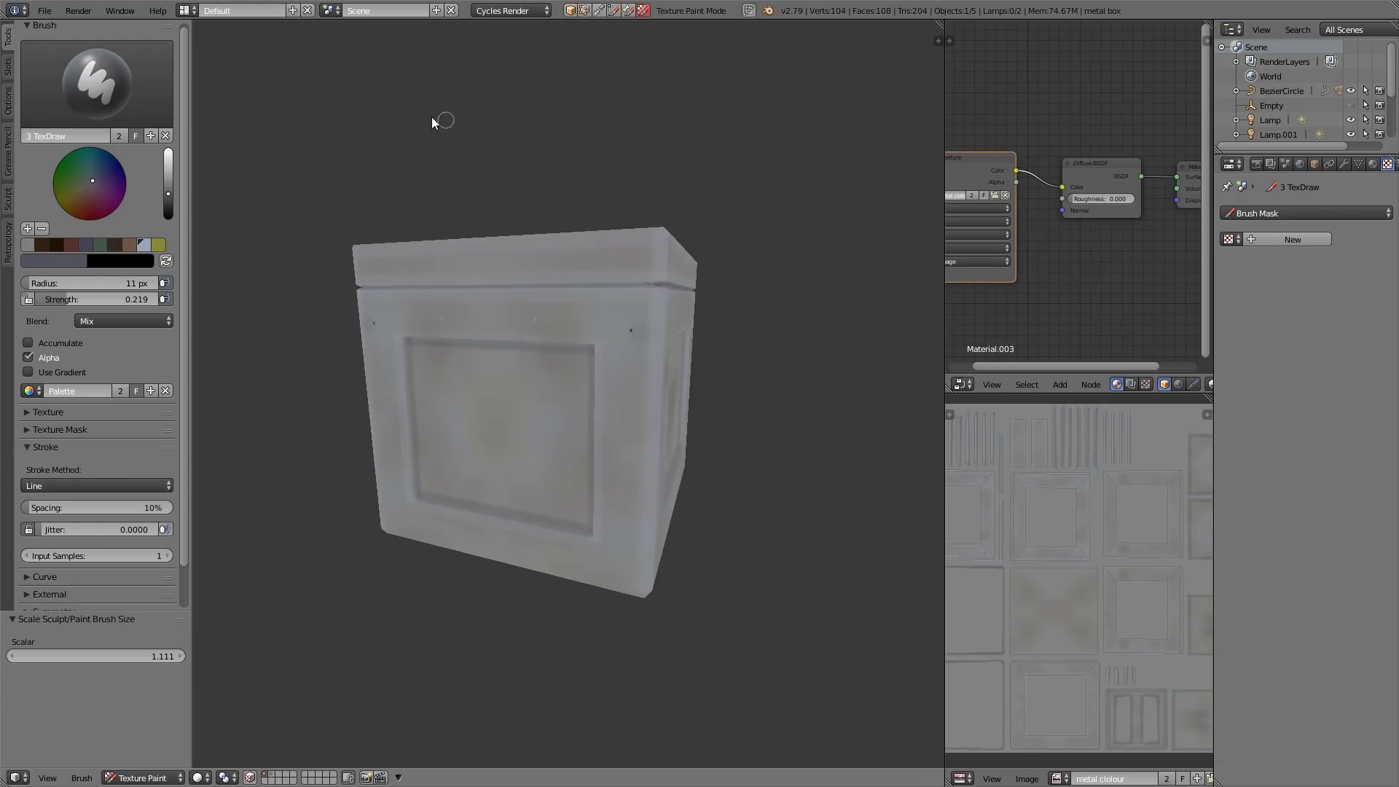
pyautogui.click(107, 83)
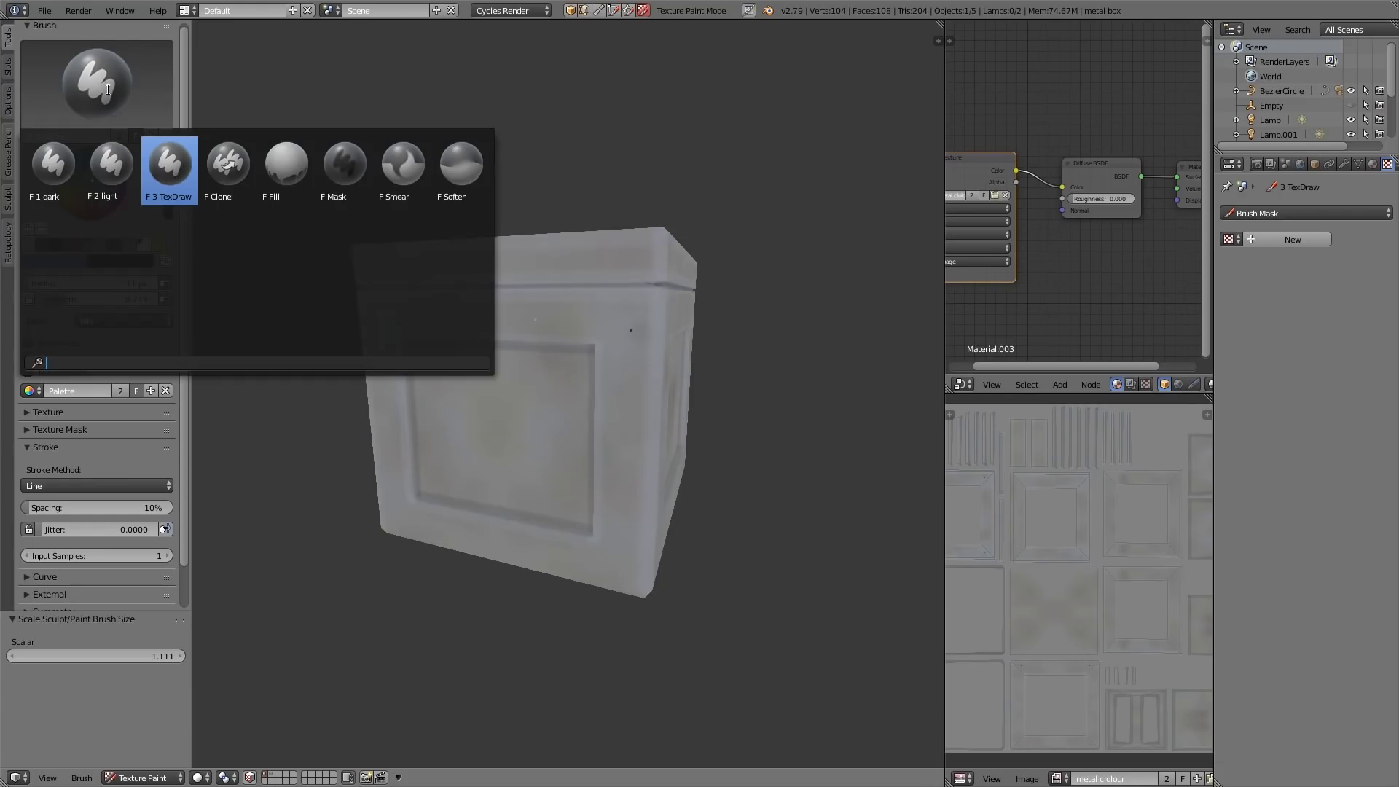
pyautogui.click(397, 167)
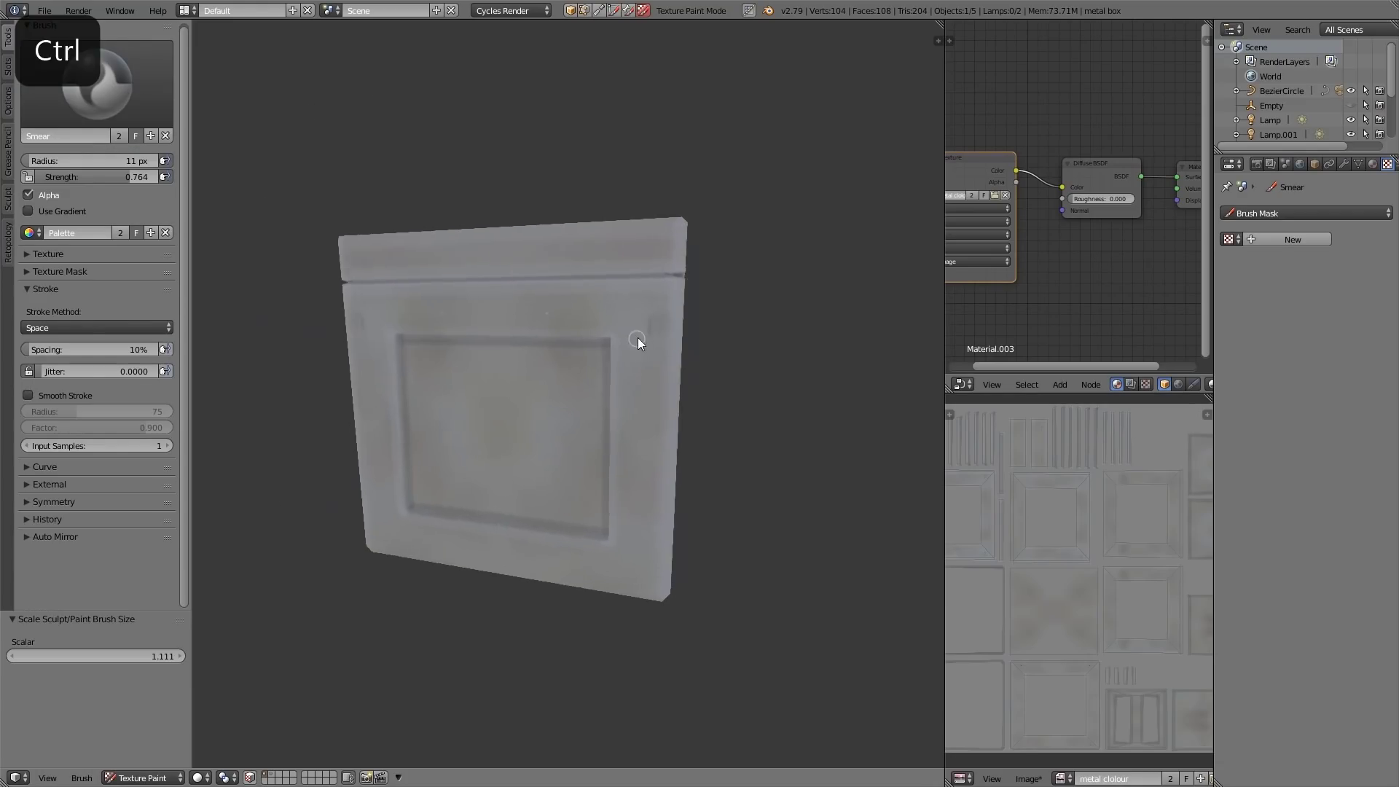
pyautogui.keyDown('ctrl'); pyautogui.moveTo(637, 338); pyautogui.dragTo(619, 291, button='middle'); pyautogui.keyUp('ctrl')
pyautogui.moveTo(450, 257); pyautogui.dragTo(640, 338, button='middle')
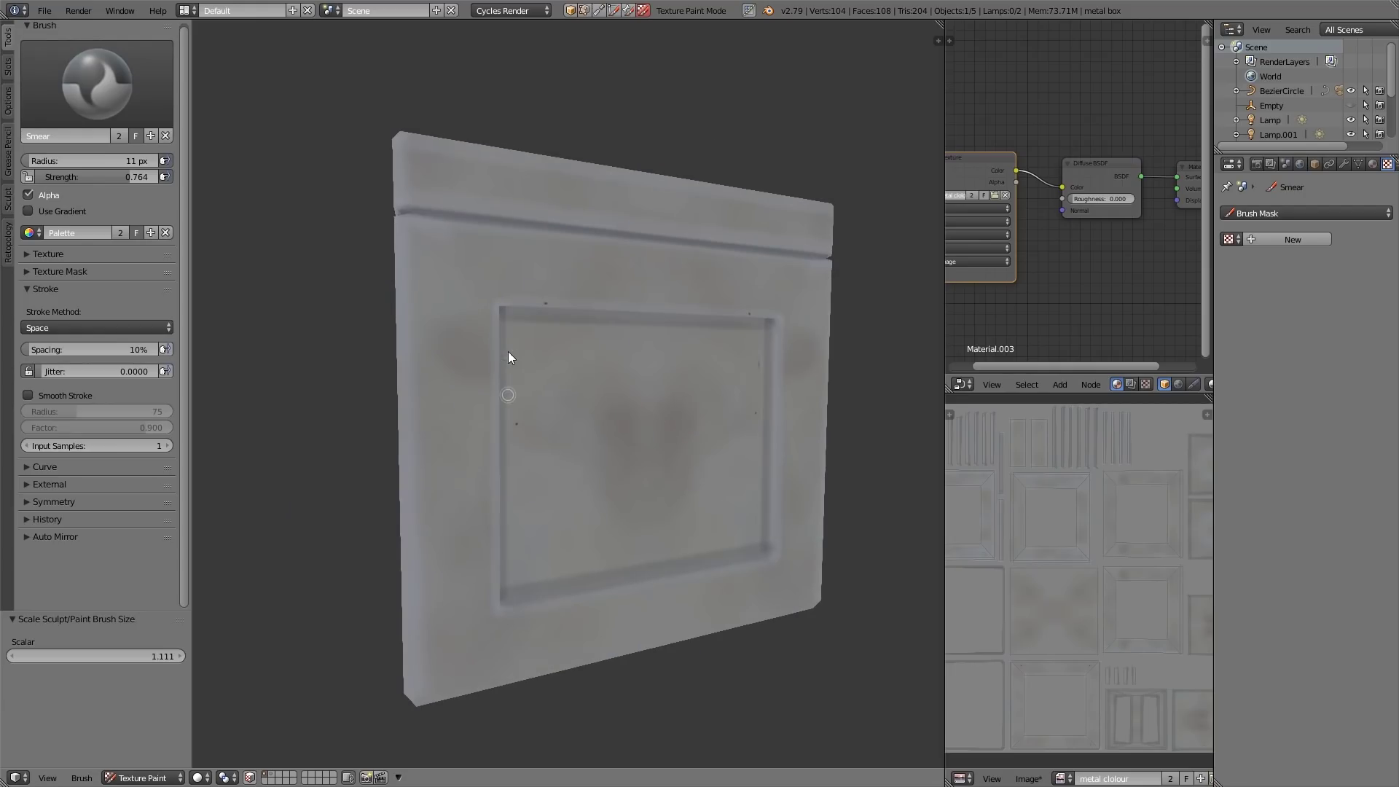
pyautogui.moveTo(565, 304); pyautogui.dragTo(794, 510, button='middle')
pyautogui.keyDown('ctrl'); pyautogui.moveTo(774, 438); pyautogui.dragTo(779, 502, button='middle'); pyautogui.keyUp('ctrl')
pyautogui.moveTo(685, 350); pyautogui.dragTo(676, 438, button='middle')
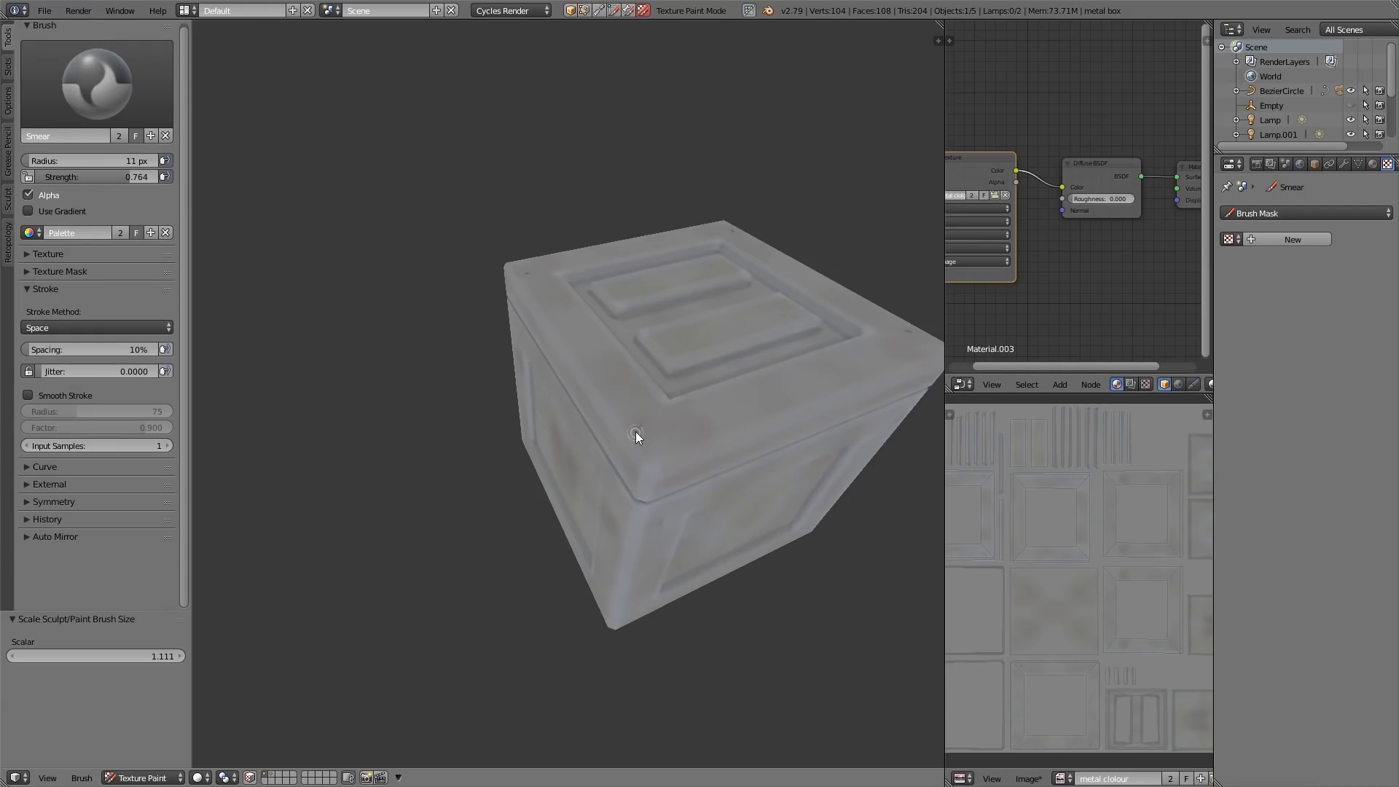
pyautogui.moveTo(688, 303); pyautogui.dragTo(700, 511, button='middle')
# Switch back to the TexDraw brush with a 23 px radius and the Space stroke method, undoing the test stroke on the panel.
pyautogui.click(146, 57)
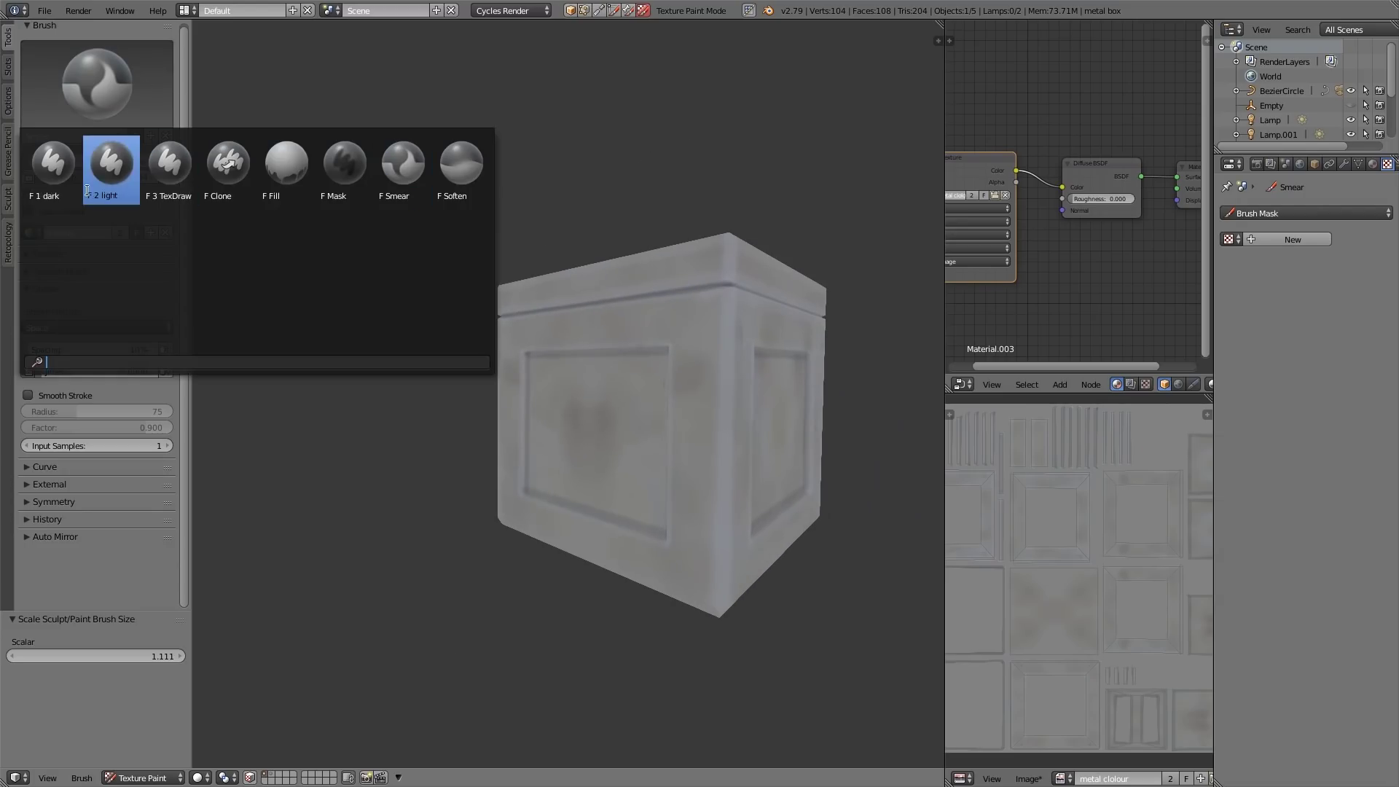
pyautogui.click(179, 169)
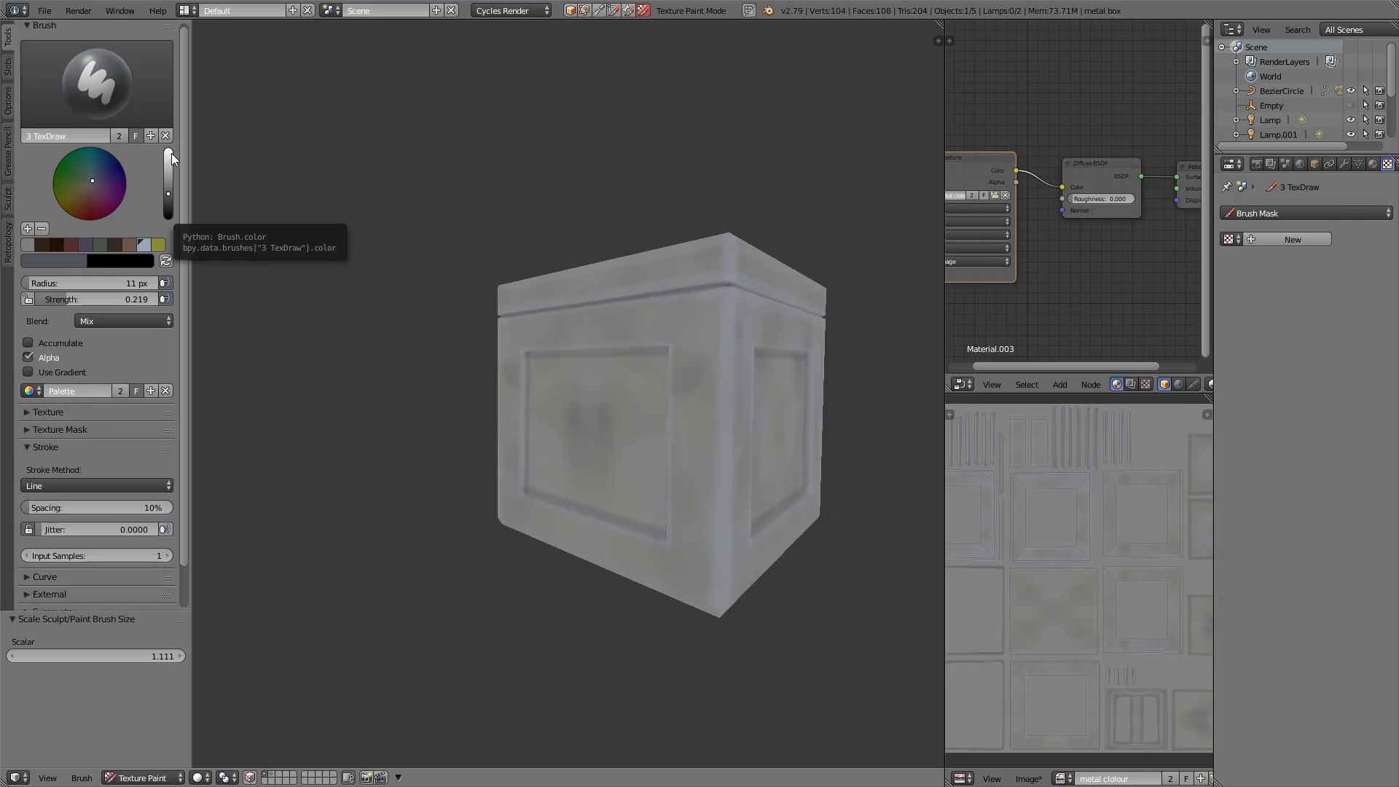
pyautogui.moveTo(645, 392); pyautogui.dragTo(698, 392, button='middle')
pyautogui.keyDown('ctrl'); pyautogui.moveTo(572, 401); pyautogui.dragTo(589, 350, button='middle'); pyautogui.keyUp('ctrl')
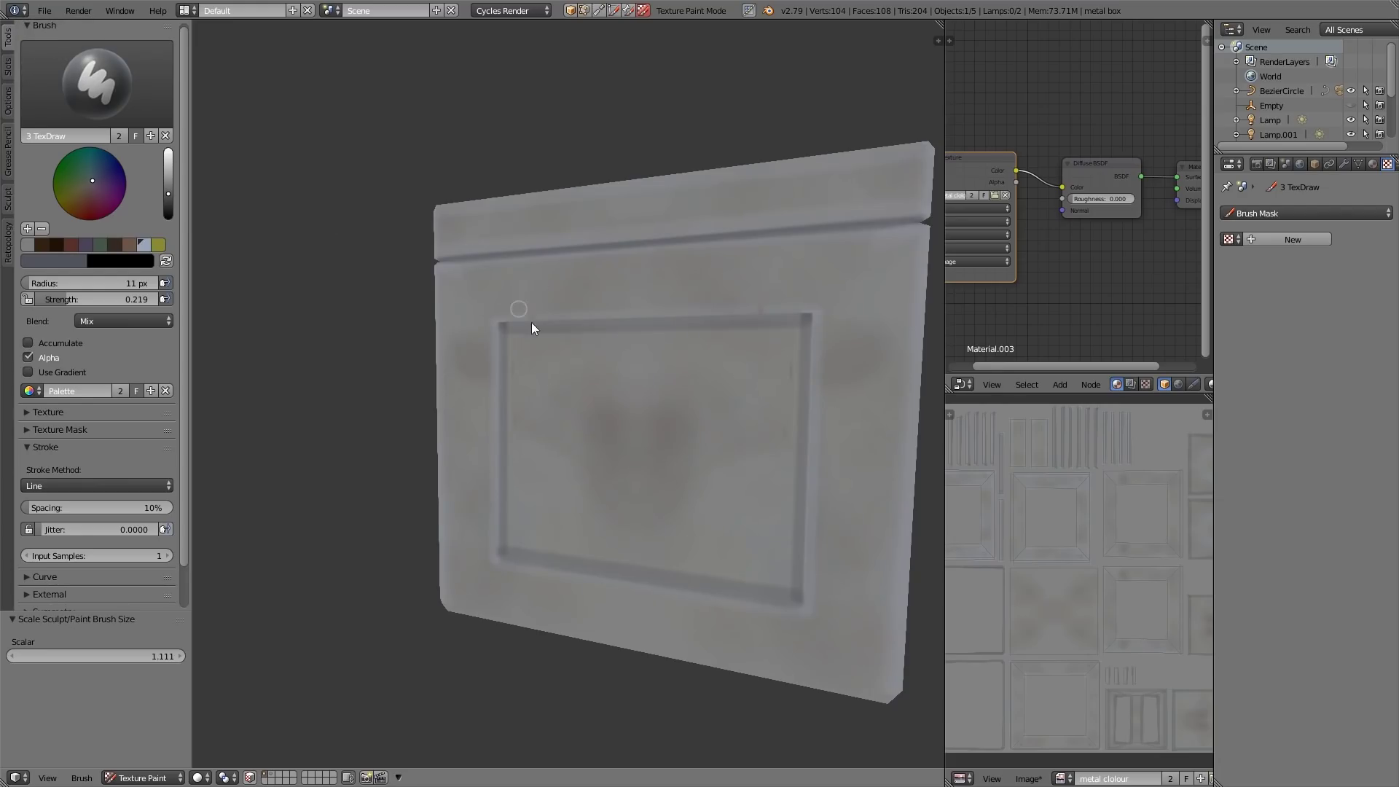
pyautogui.moveTo(516, 331); pyautogui.dragTo(516, 374)
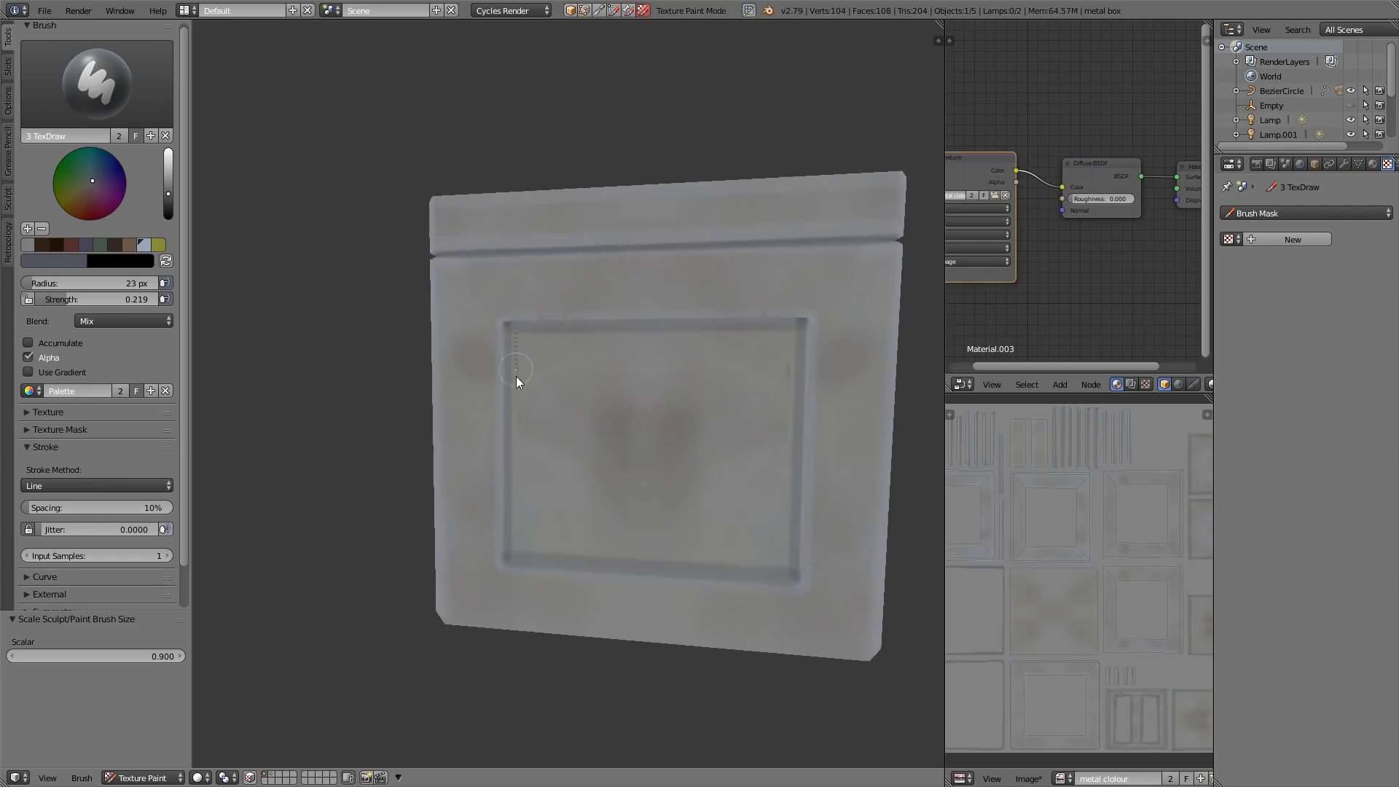
pyautogui.click(108, 483)
pyautogui.click(100, 436)
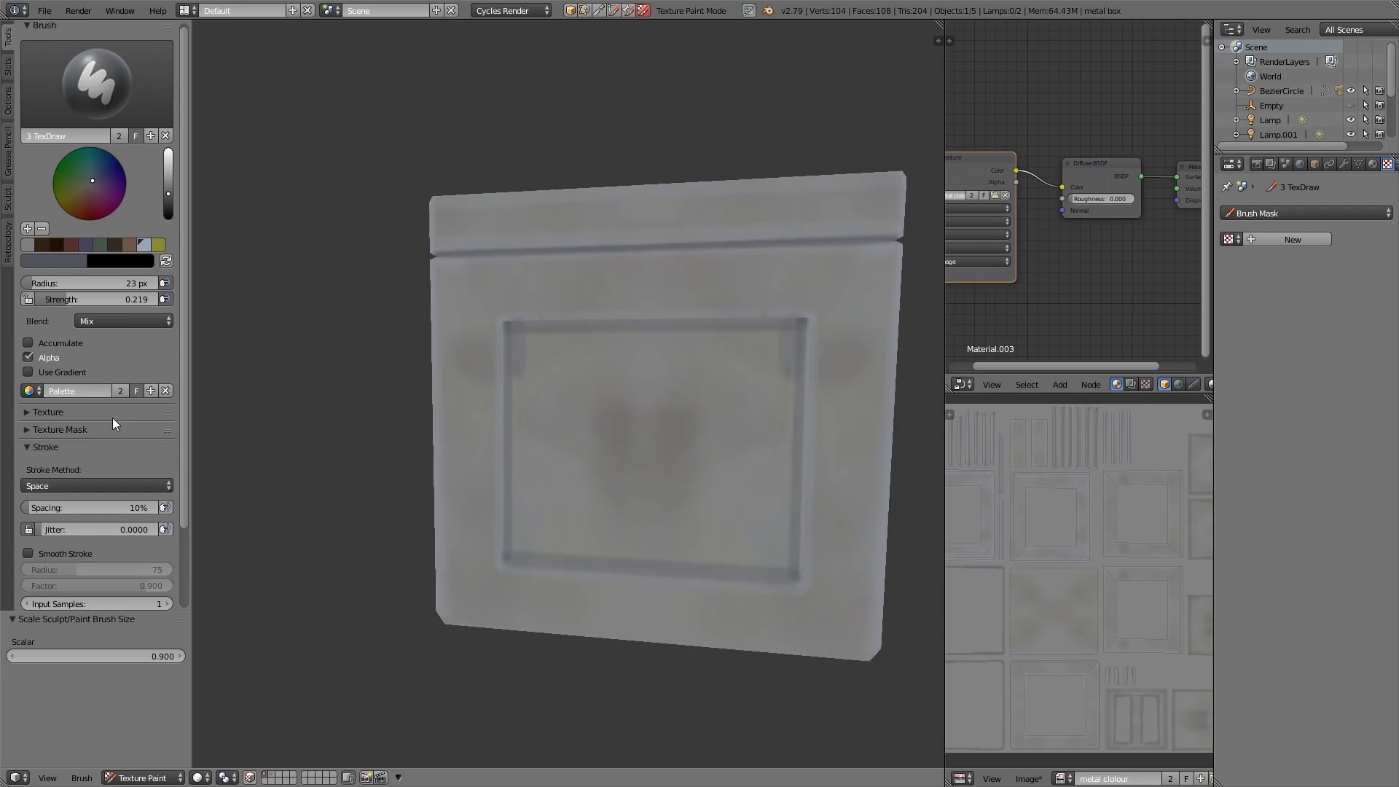
pyautogui.hotkey('ctrl', 'z')
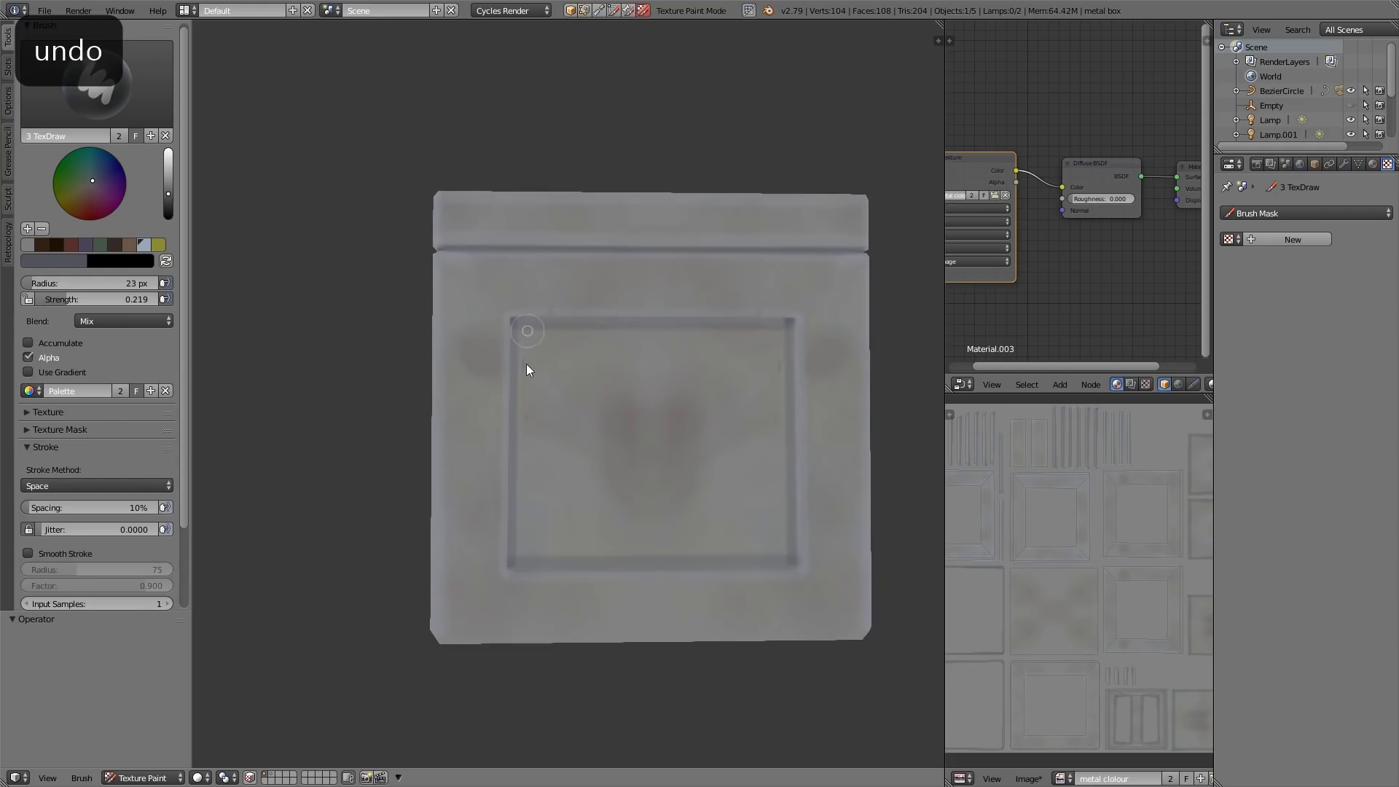
# Assign the clouds texture Texture.001 as the brush's texture mask.
pyautogui.click(68, 428)
pyautogui.click(97, 483)
pyautogui.click(208, 565)
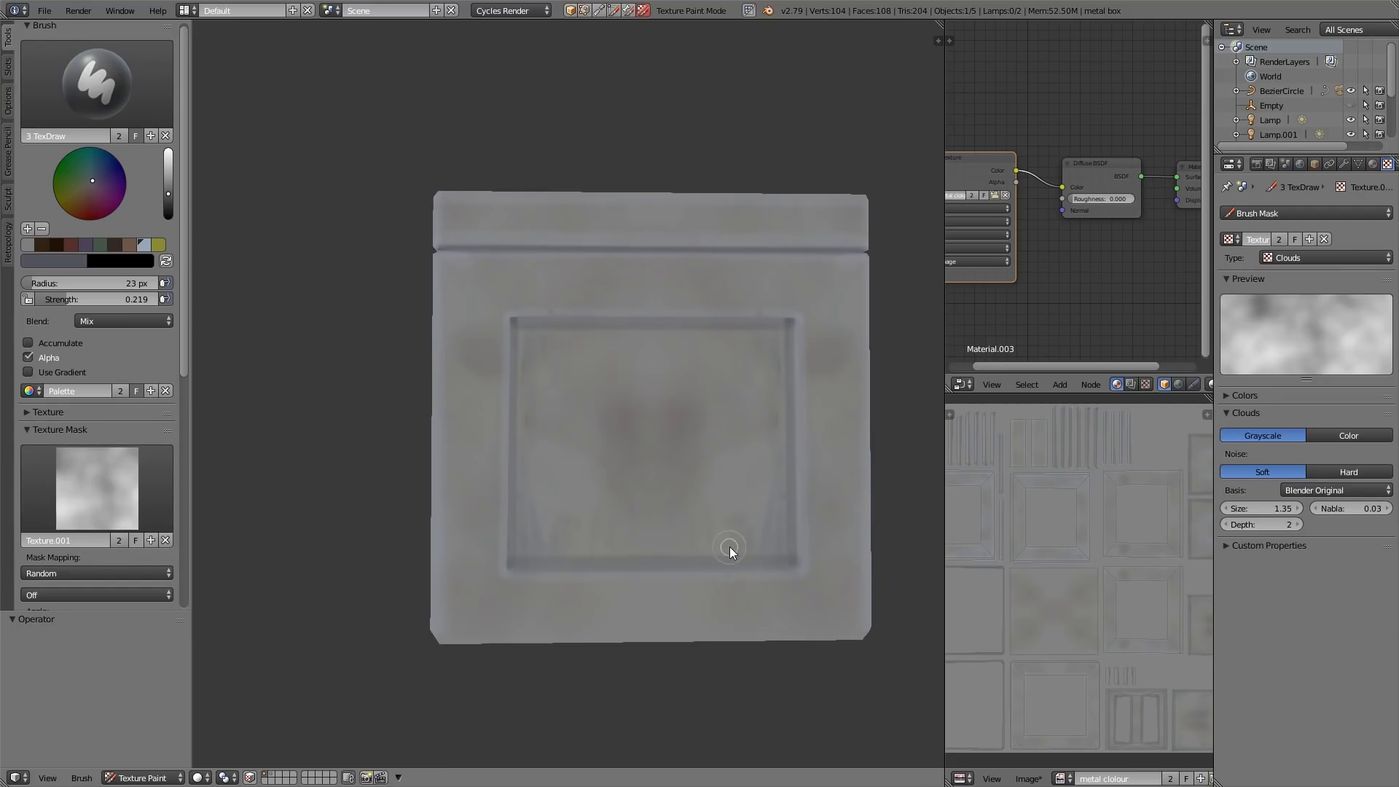
# Set the brush strength to 0.369 and darken the brush color.
pyautogui.moveTo(771, 527); pyautogui.dragTo(724, 468, button='middle')
pyautogui.moveTo(86, 295); pyautogui.dragTo(91, 295)
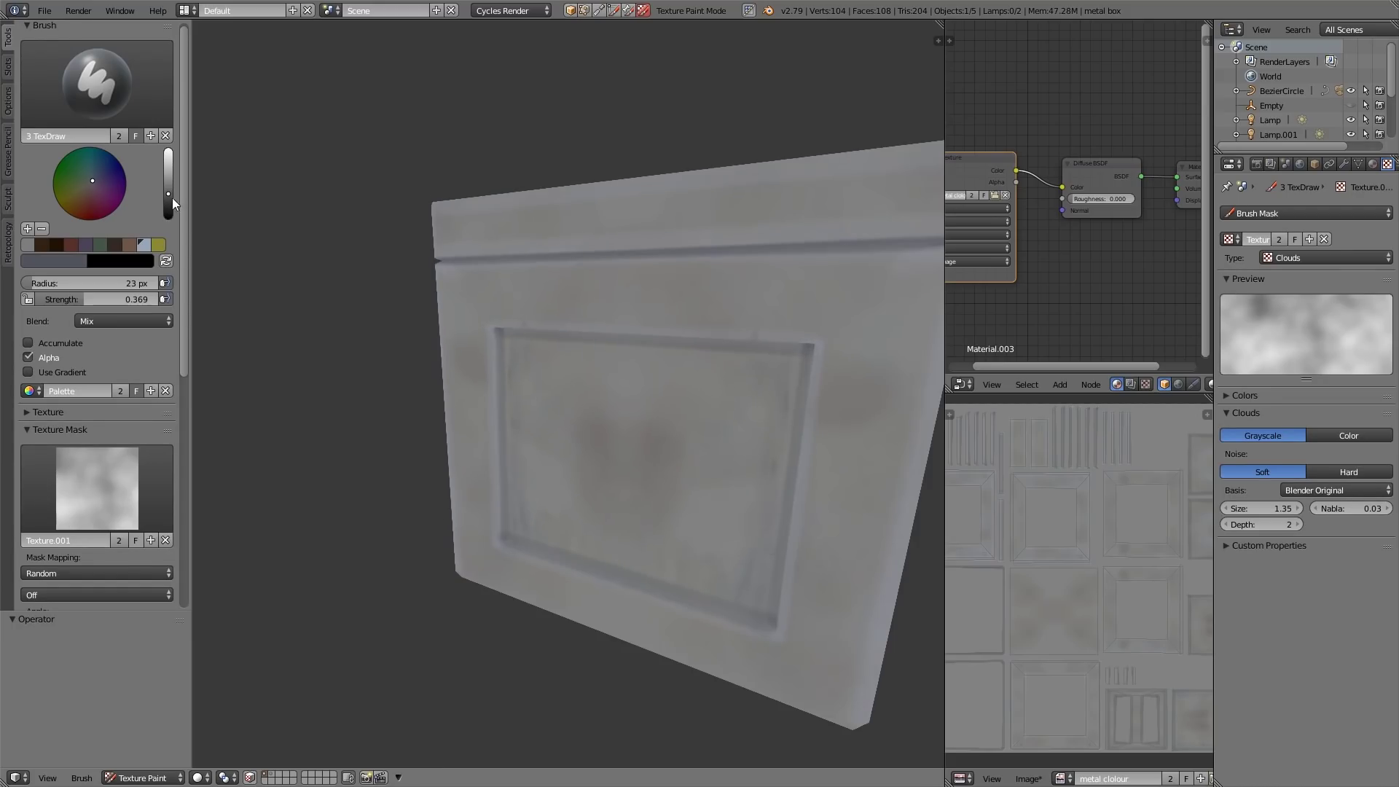
pyautogui.click(168, 201)
# Paint dark, streaky shading down the inner sides and into the corners of the recessed side panel.
pyautogui.moveTo(487, 502)
pyautogui.mouseDown(button='middle')
pyautogui.moveTo(540, 540)
pyautogui.moveTo(523, 531)
pyautogui.mouseUp(button='middle')
pyautogui.moveTo(522, 531); pyautogui.dragTo(535, 513)
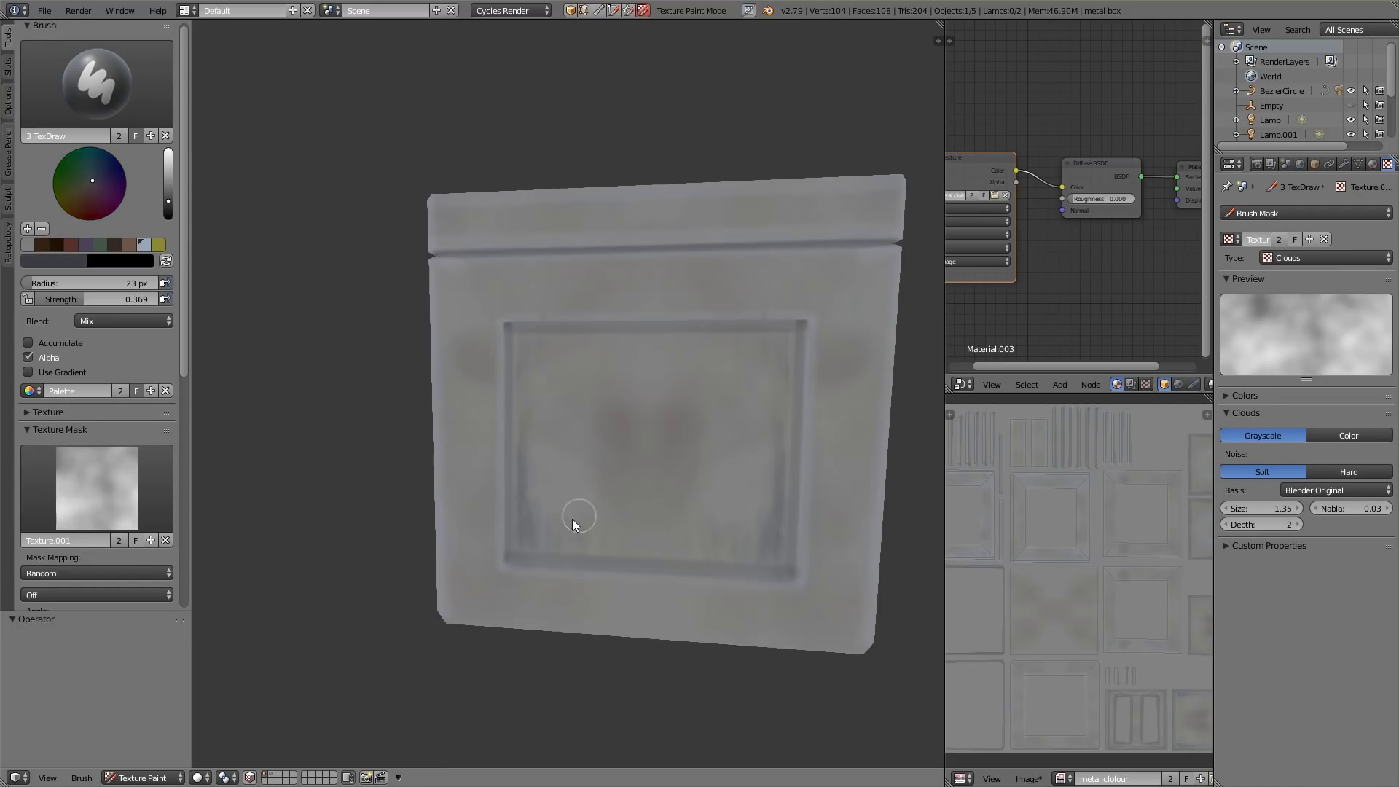
pyautogui.moveTo(518, 362); pyautogui.dragTo(759, 354, button='middle')
pyautogui.moveTo(759, 349)
pyautogui.mouseDown()
pyautogui.moveTo(741, 347)
pyautogui.moveTo(768, 505)
pyautogui.mouseUp()
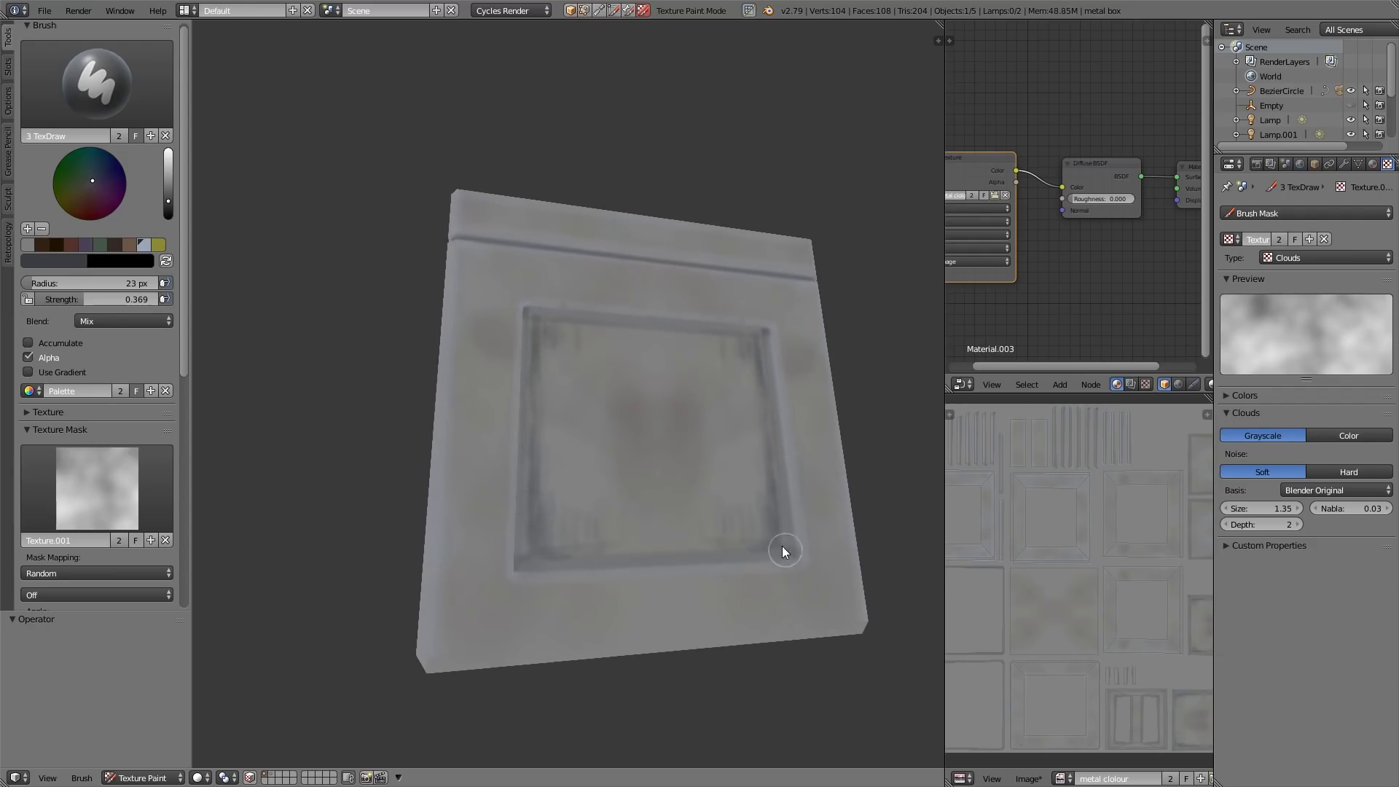
pyautogui.moveTo(782, 551); pyautogui.dragTo(774, 503, button='middle')
pyautogui.moveTo(510, 525); pyautogui.dragTo(494, 457, button='middle')
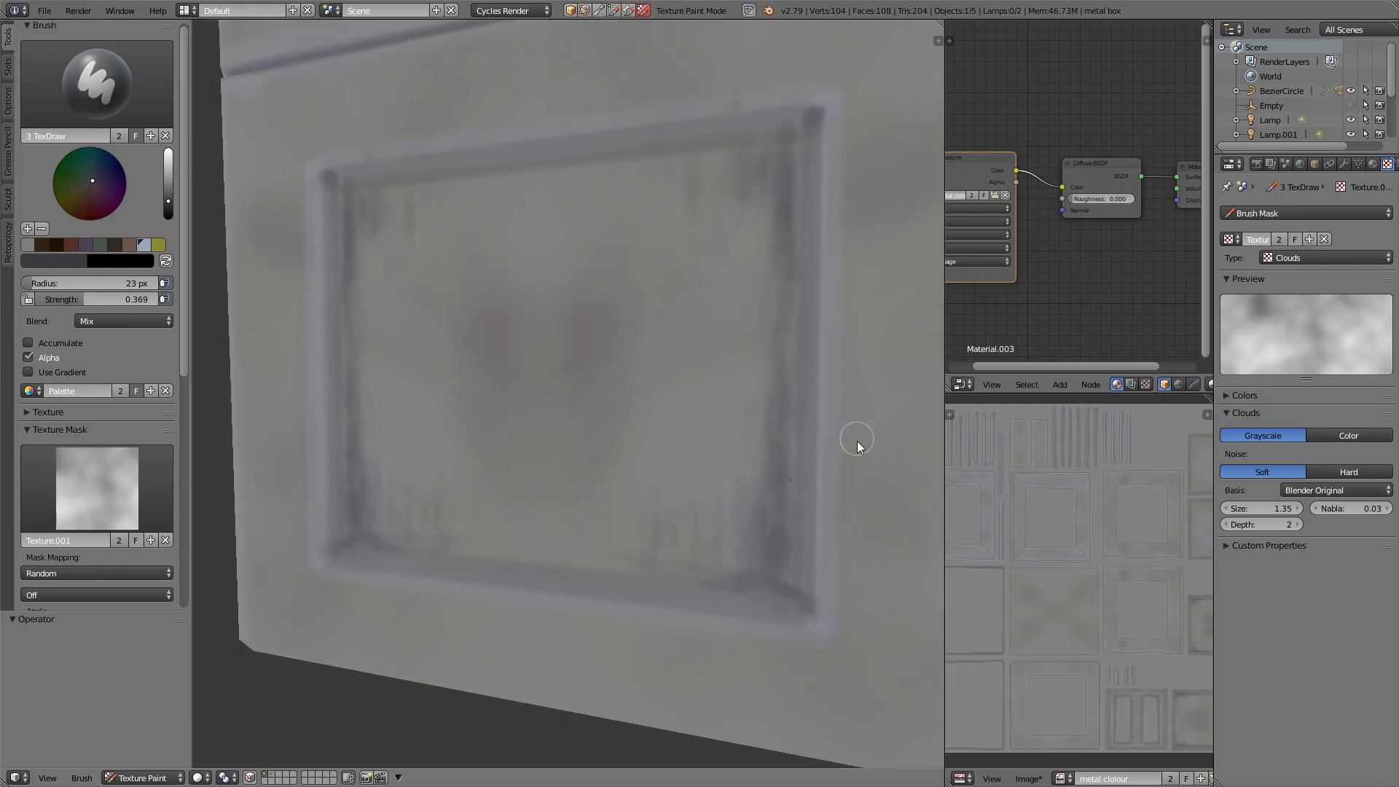
# Turn off Shadeless display and darken the inner side edge of the recessed panel with a vertical stroke.
pyautogui.press('n')
pyautogui.click(827, 638)
pyautogui.moveTo(523, 540); pyautogui.dragTo(328, 313, button='middle')
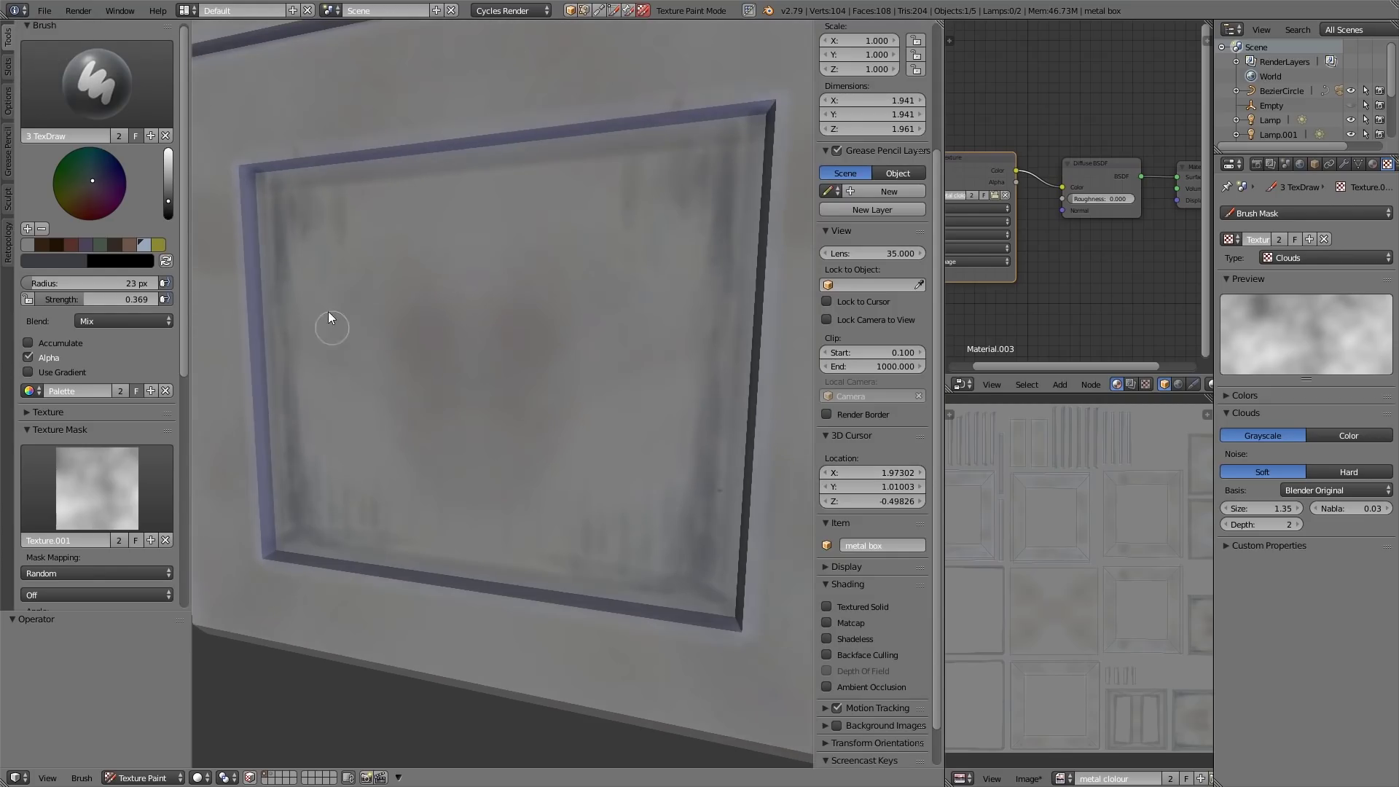
pyautogui.keyDown('shift'); pyautogui.moveTo(315, 509); pyautogui.dragTo(404, 515, button='middle'); pyautogui.keyUp('shift')
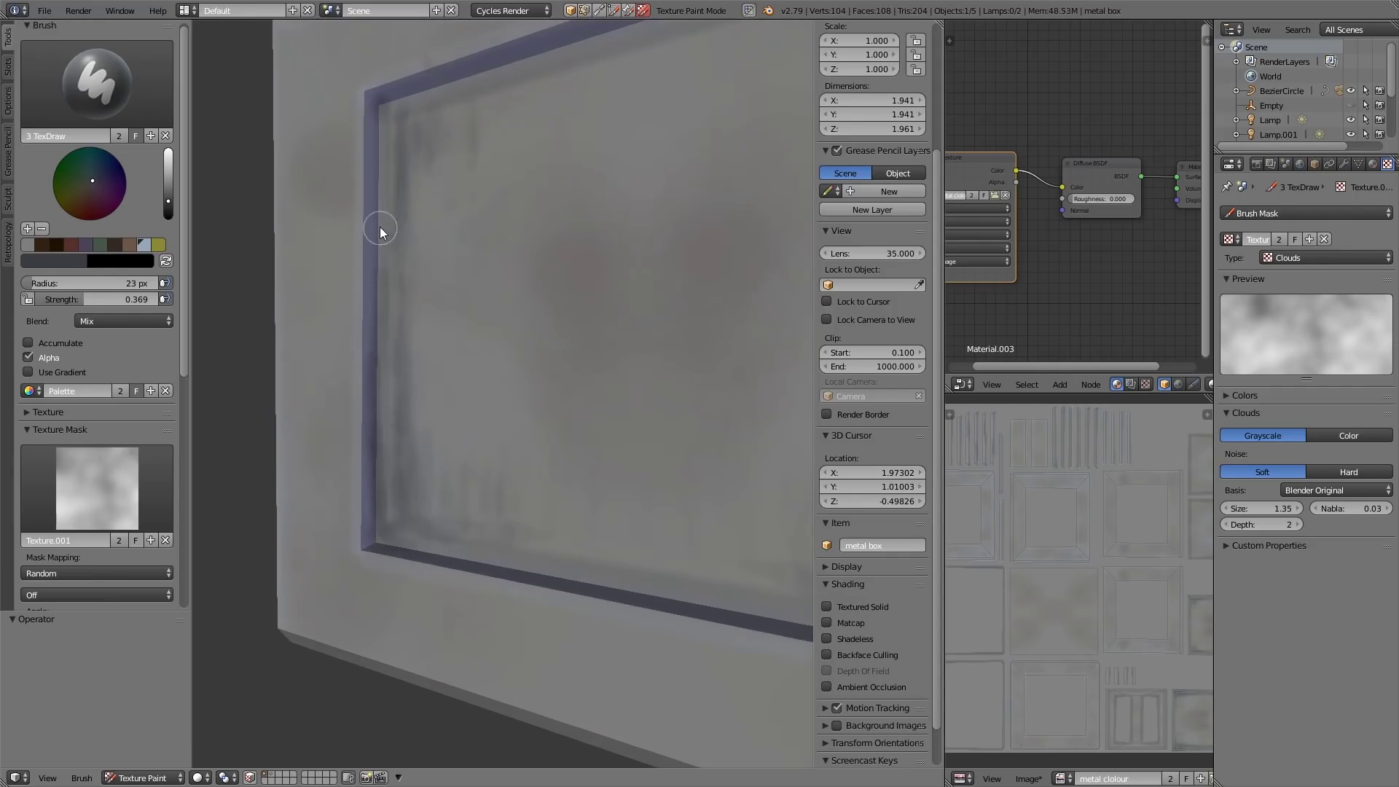
pyautogui.moveTo(380, 227)
pyautogui.mouseDown()
pyautogui.moveTo(376, 112)
pyautogui.moveTo(379, 307)
pyautogui.moveTo(392, 95)
pyautogui.moveTo(375, 469)
pyautogui.mouseUp()
# Shift the brush to a dark reddish purple, enlarge it to 58 px and shade around the recessed panel's inner edges.
pyautogui.moveTo(375, 469); pyautogui.dragTo(568, 241, button='middle')
pyautogui.keyDown('shift'); pyautogui.moveTo(568, 241); pyautogui.dragTo(605, 197, button='middle'); pyautogui.keyUp('shift')
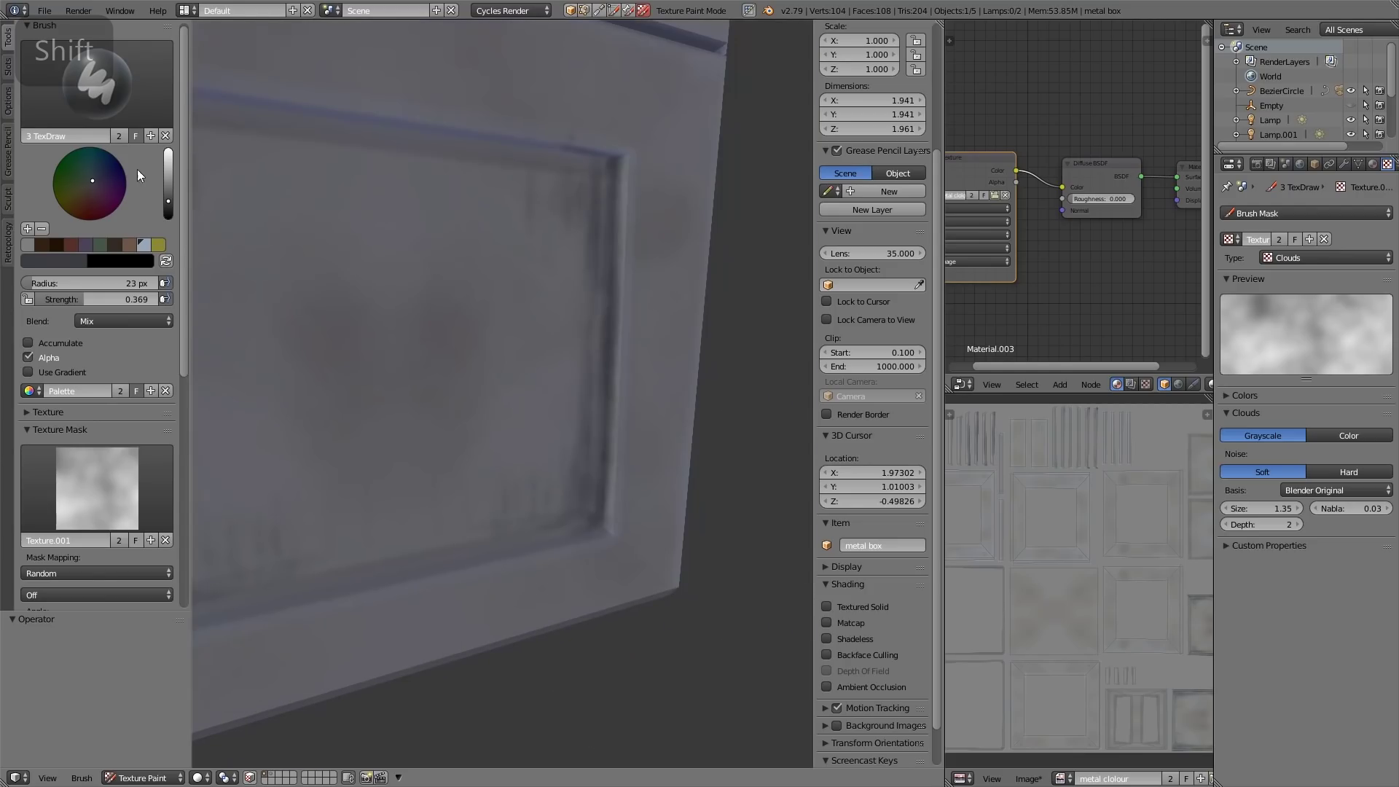
pyautogui.click(94, 192)
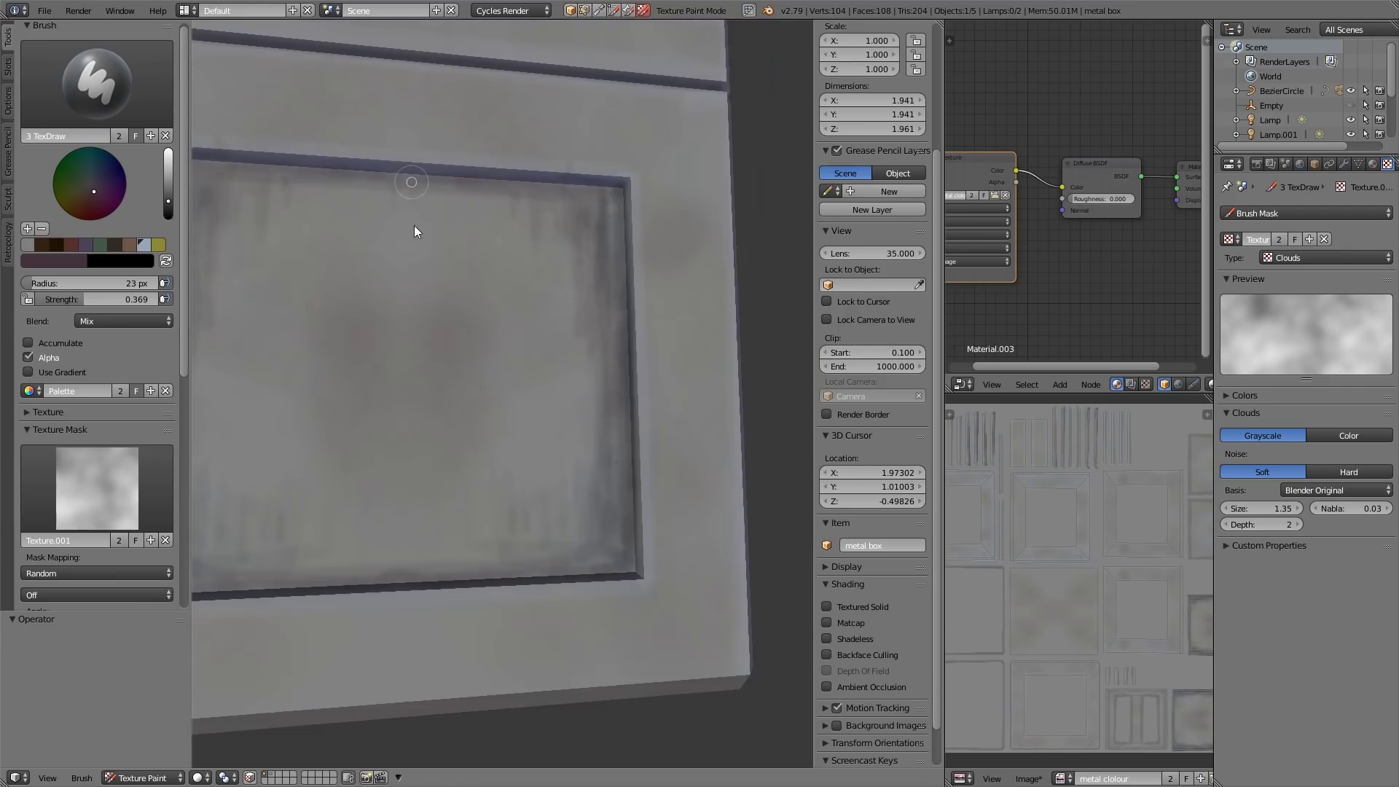
pyautogui.press(']')
pyautogui.press(']')
pyautogui.press(']')
pyautogui.press(']')
pyautogui.press(']')
pyautogui.press(']')
pyautogui.press(']')
pyautogui.press(']')
pyautogui.press(']')
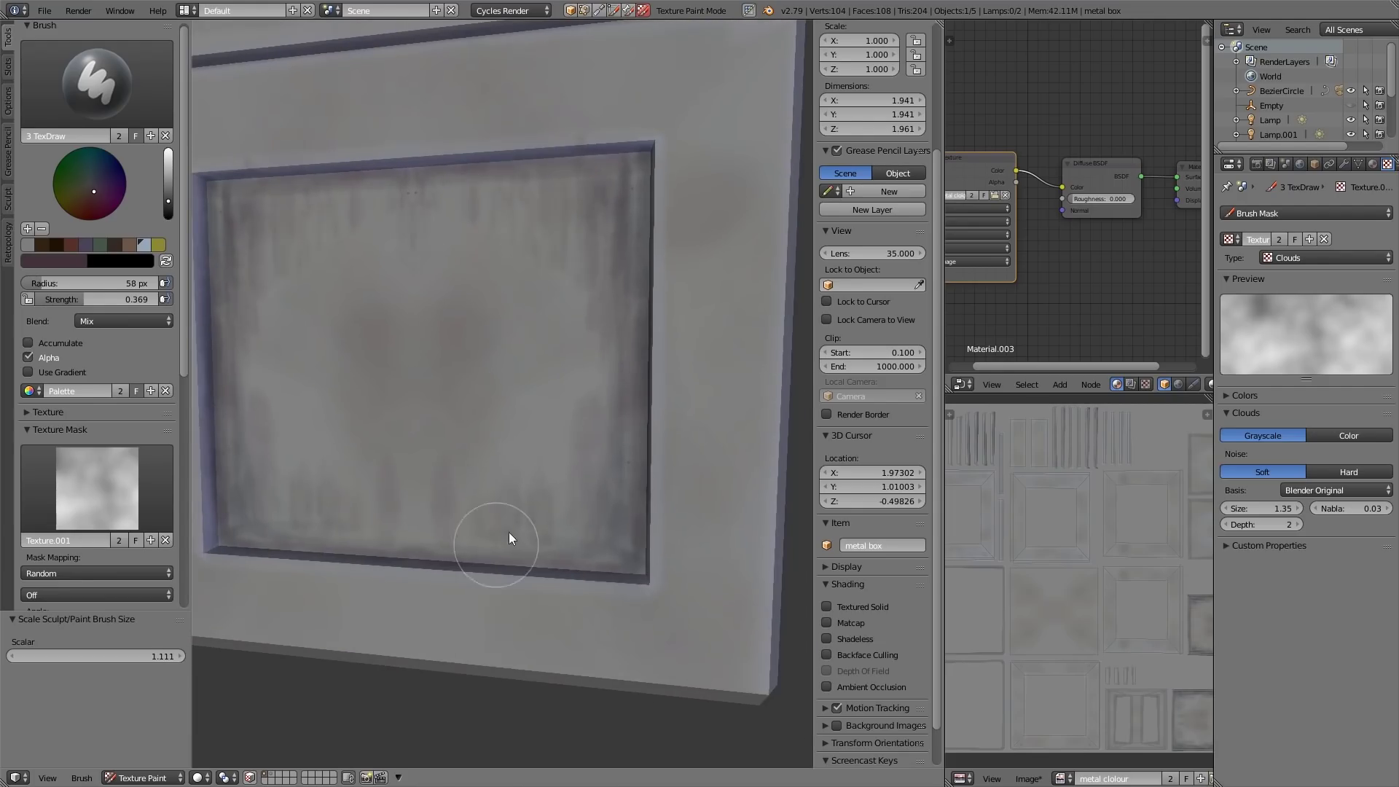
# Reduce the brush radius to 13 px and trace dark lines along the side and bottom recess edges of the adjacent panel.
pyautogui.moveTo(509, 532)
pyautogui.keyDown('ctrl'); pyautogui.mouseDown(button='middle')
pyautogui.moveTo(713, 444)
pyautogui.moveTo(495, 391)
pyautogui.moveTo(382, 420)
pyautogui.mouseUp(button='middle'); pyautogui.keyUp('ctrl')
pyautogui.press('[')
pyautogui.press('[')
pyautogui.press('[')
pyautogui.press('[')
pyautogui.press('[')
pyautogui.press('[')
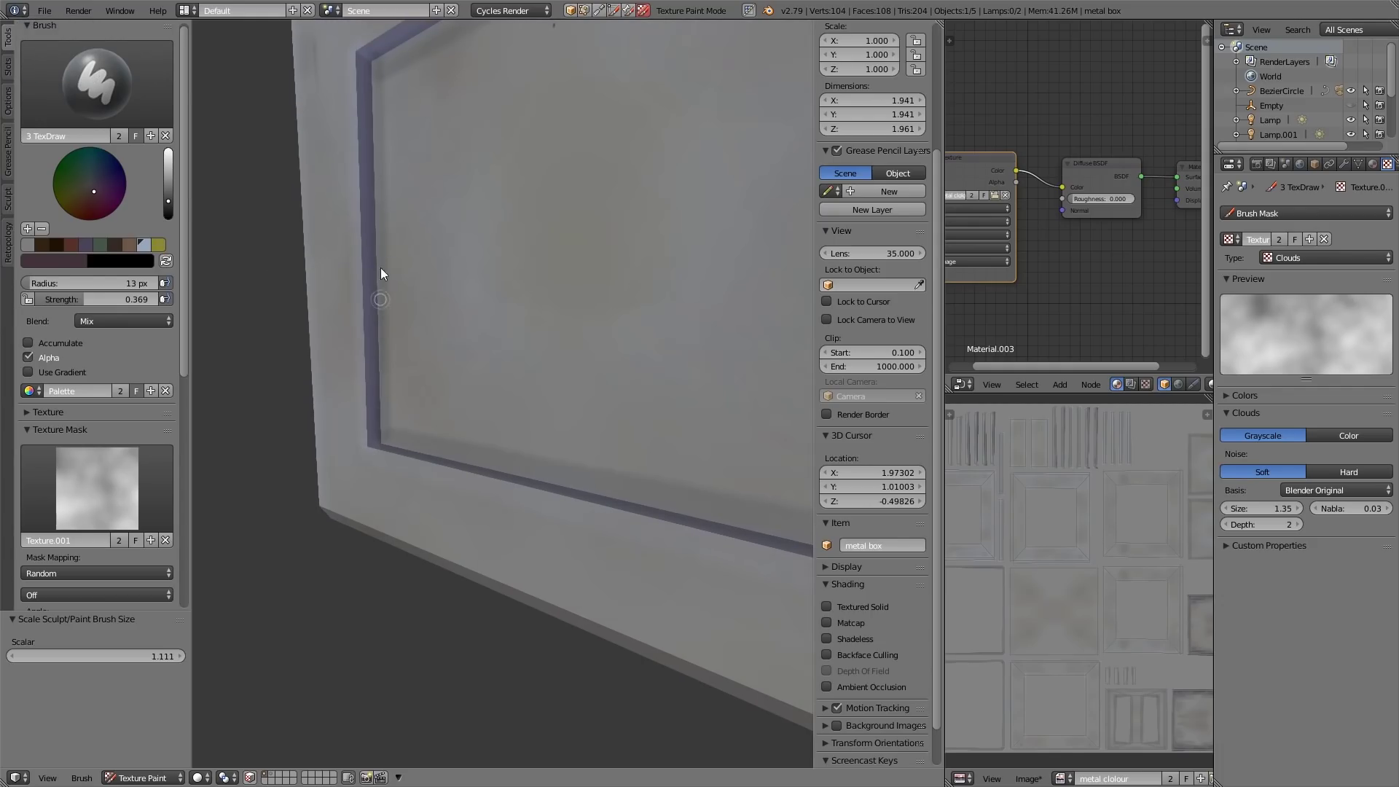
pyautogui.moveTo(380, 269)
pyautogui.mouseDown()
pyautogui.moveTo(377, 89)
pyautogui.moveTo(376, 304)
pyautogui.moveTo(372, 118)
pyautogui.mouseUp()
pyautogui.moveTo(376, 334)
pyautogui.mouseDown()
pyautogui.moveTo(375, 369)
pyautogui.moveTo(371, 212)
pyautogui.mouseUp()
pyautogui.moveTo(372, 212); pyautogui.dragTo(416, 481, button='middle')
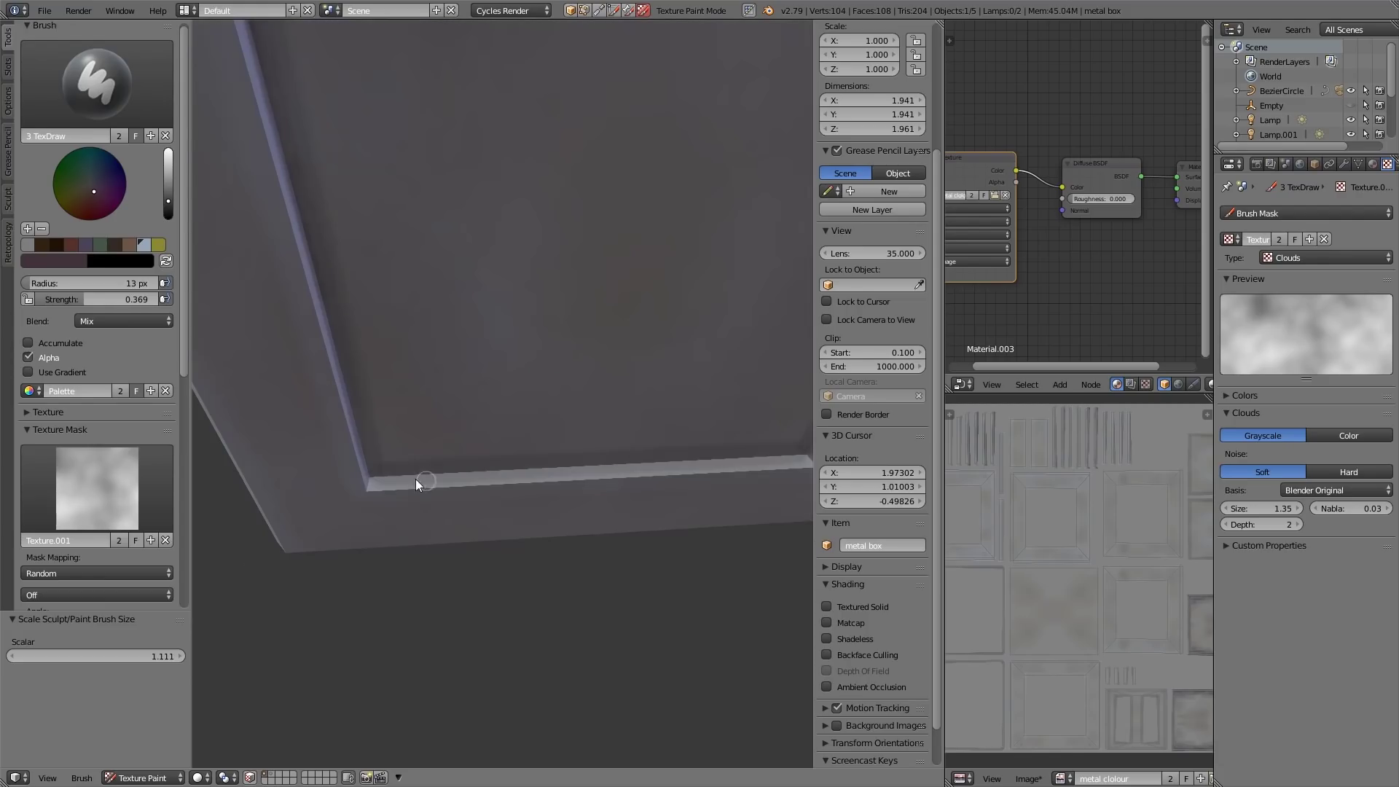
pyautogui.moveTo(415, 481)
pyautogui.mouseDown()
pyautogui.moveTo(628, 462)
pyautogui.moveTo(422, 474)
pyautogui.moveTo(592, 474)
pyautogui.moveTo(396, 462)
pyautogui.mouseUp()
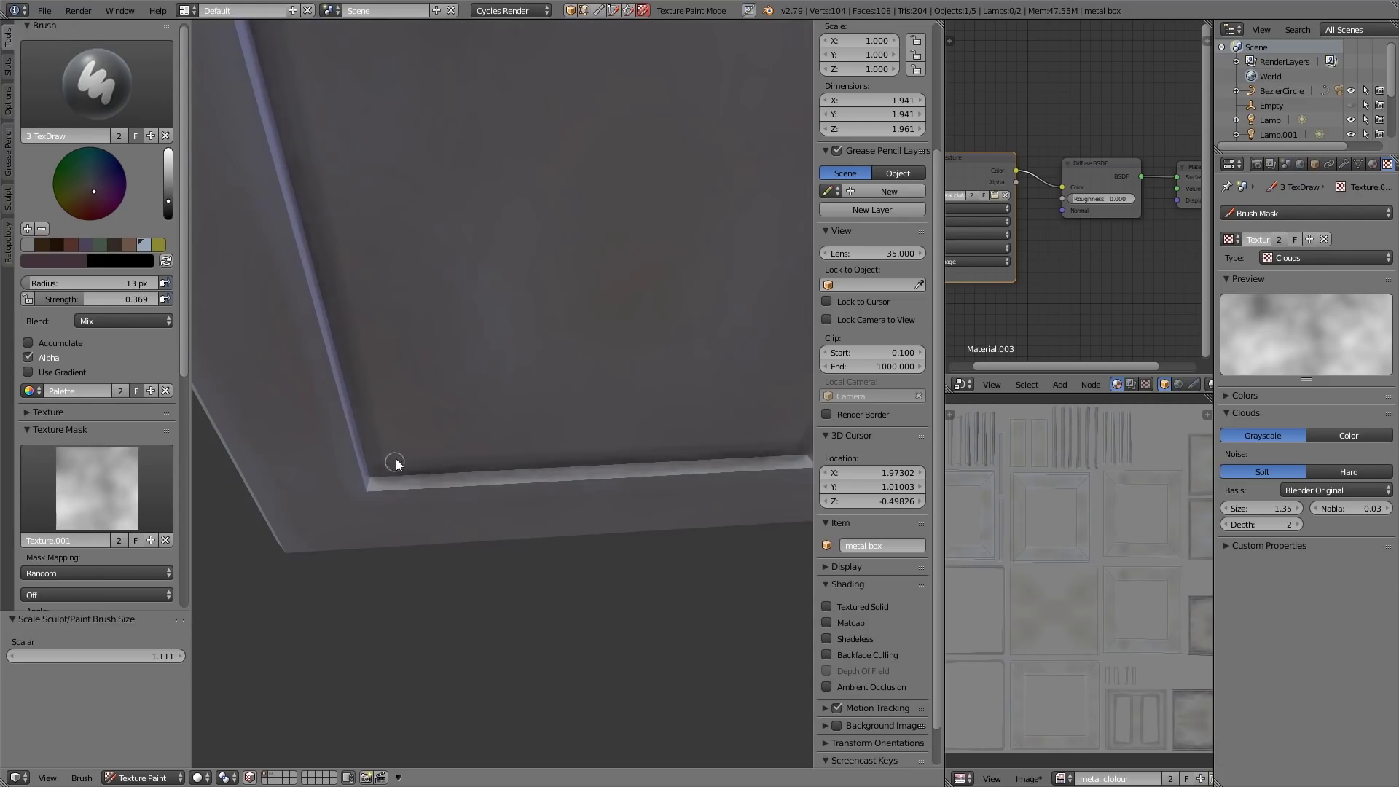
pyautogui.moveTo(396, 462)
pyautogui.mouseDown(button='middle')
pyautogui.moveTo(368, 446)
pyautogui.moveTo(365, 386)
pyautogui.mouseUp(button='middle')
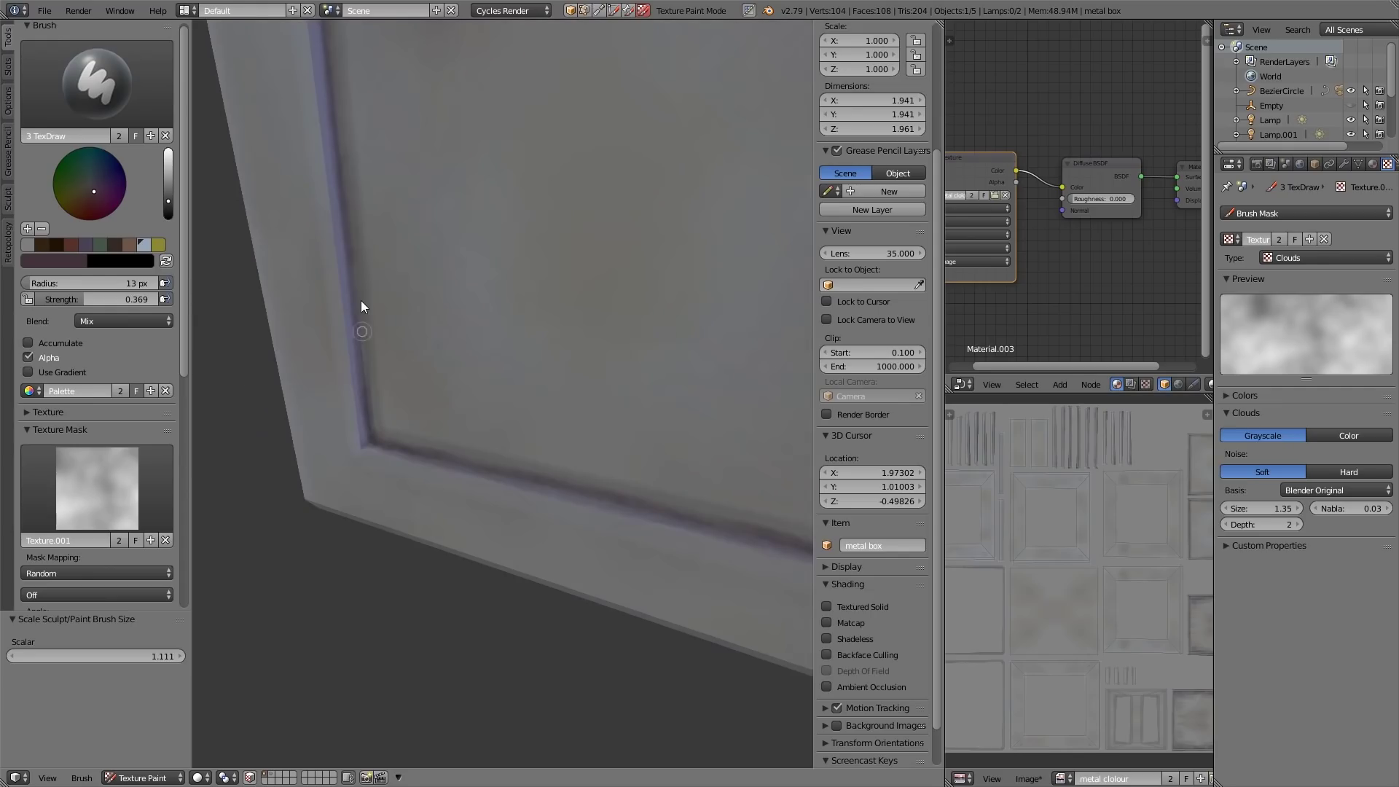
# Continue the thin dark strokes along the remaining recess edges of the same panel.
pyautogui.moveTo(370, 440); pyautogui.dragTo(391, 262, button='middle')
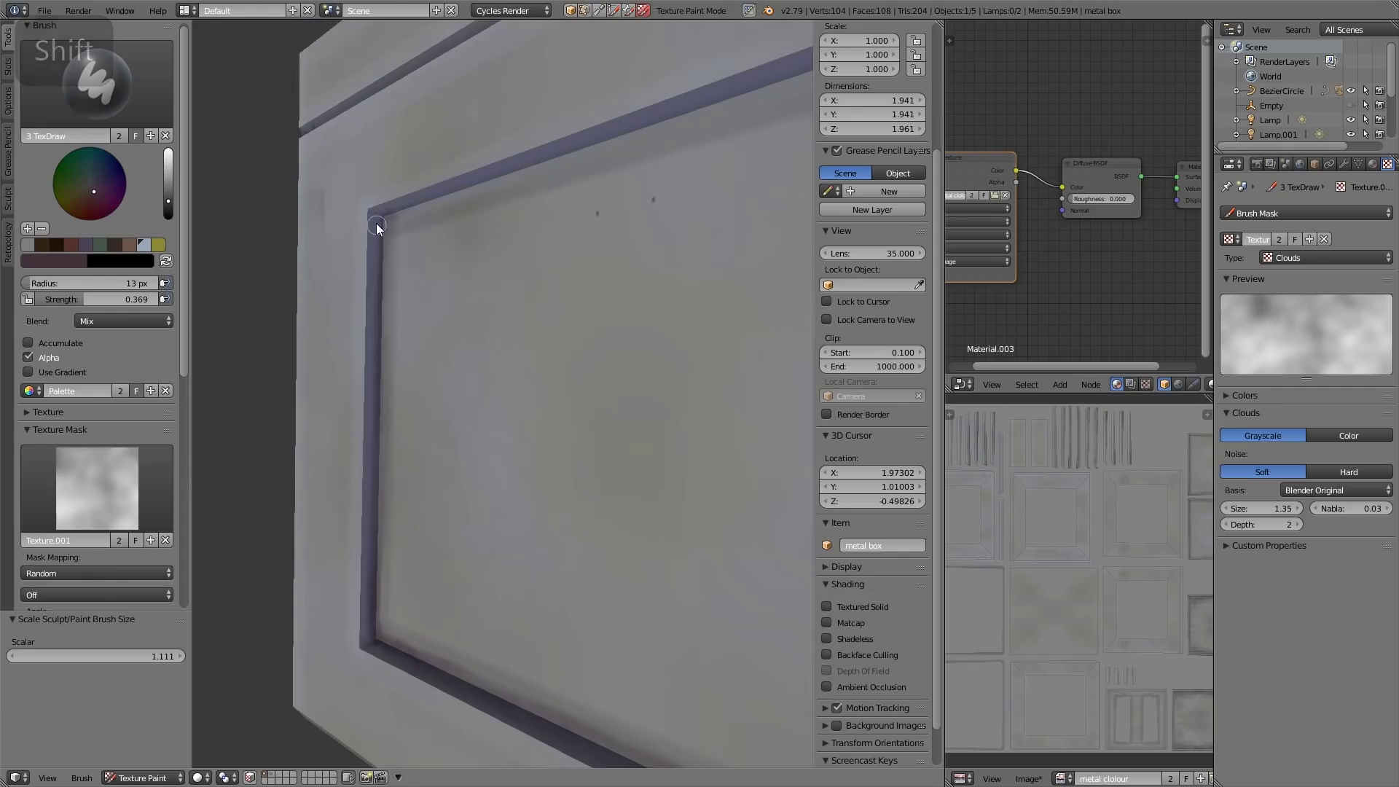
pyautogui.moveTo(382, 214)
pyautogui.keyDown('ctrl'); pyautogui.mouseDown(button='middle')
pyautogui.moveTo(527, 456)
pyautogui.moveTo(615, 331)
pyautogui.moveTo(568, 357)
pyautogui.mouseUp(button='middle'); pyautogui.keyUp('ctrl')
pyautogui.moveTo(288, 308); pyautogui.dragTo(554, 309)
pyautogui.moveTo(554, 309); pyautogui.dragTo(590, 503, button='middle')
pyautogui.moveTo(591, 503); pyautogui.dragTo(590, 430)
pyautogui.keyDown('shift'); pyautogui.moveTo(622, 377); pyautogui.dragTo(673, 369, button='middle'); pyautogui.keyUp('shift')
# Set the stroke method to Line and draw a straight dark line along the lid seam in the right view.
pyautogui.moveTo(185, 343); pyautogui.dragTo(186, 538)
pyautogui.click(97, 466)
pyautogui.click(96, 371)
pyautogui.press('KP_1')
pyautogui.scroll(-1, 626, 390)
pyautogui.keyDown('shift'); pyautogui.moveTo(621, 393); pyautogui.dragTo(489, 405, button='middle'); pyautogui.keyUp('shift')
pyautogui.press('KP_3')
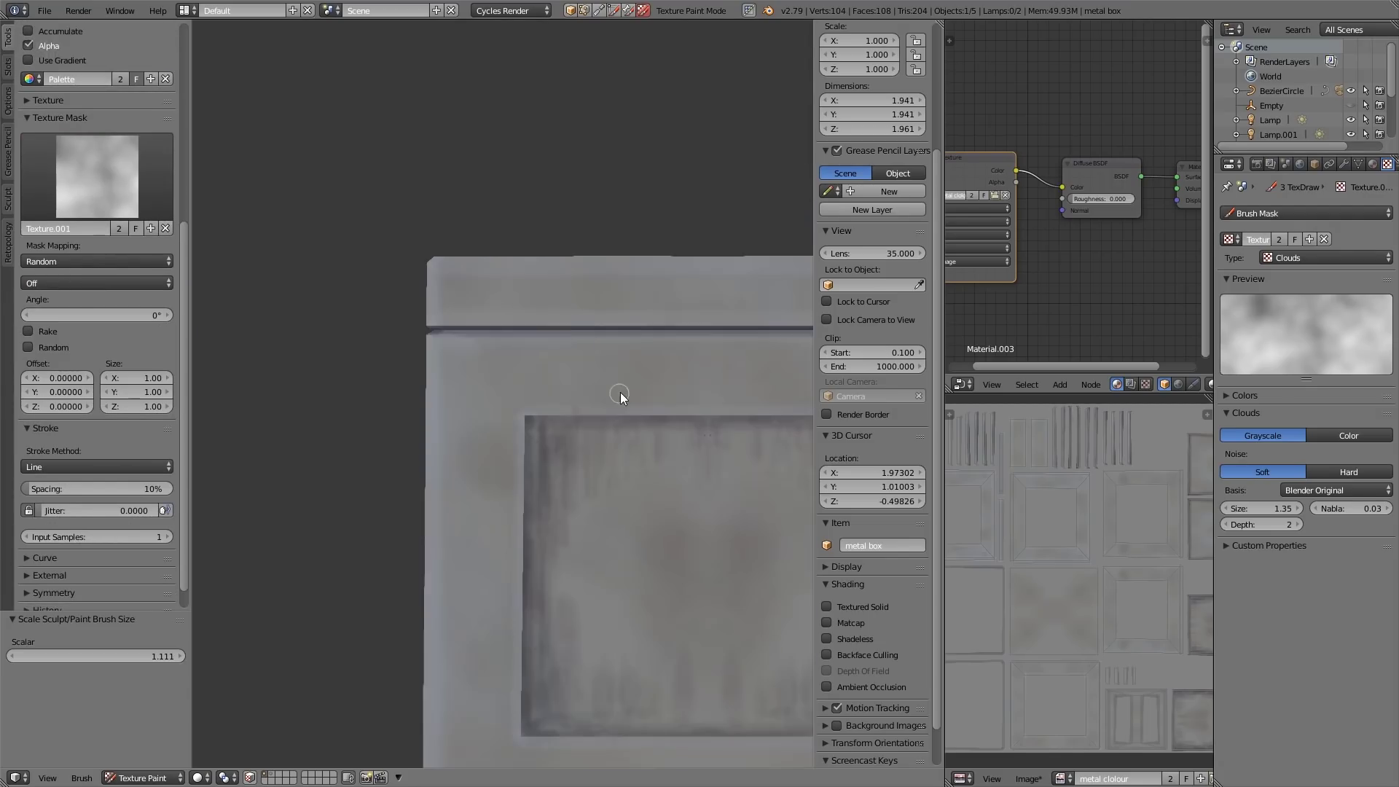
pyautogui.press('n')
pyautogui.moveTo(751, 476)
pyautogui.keyDown('shift'); pyautogui.mouseDown(button='middle')
pyautogui.moveTo(545, 383)
pyautogui.moveTo(497, 378)
pyautogui.mouseUp(button='middle'); pyautogui.keyUp('shift')
pyautogui.moveTo(249, 237); pyautogui.dragTo(798, 235)
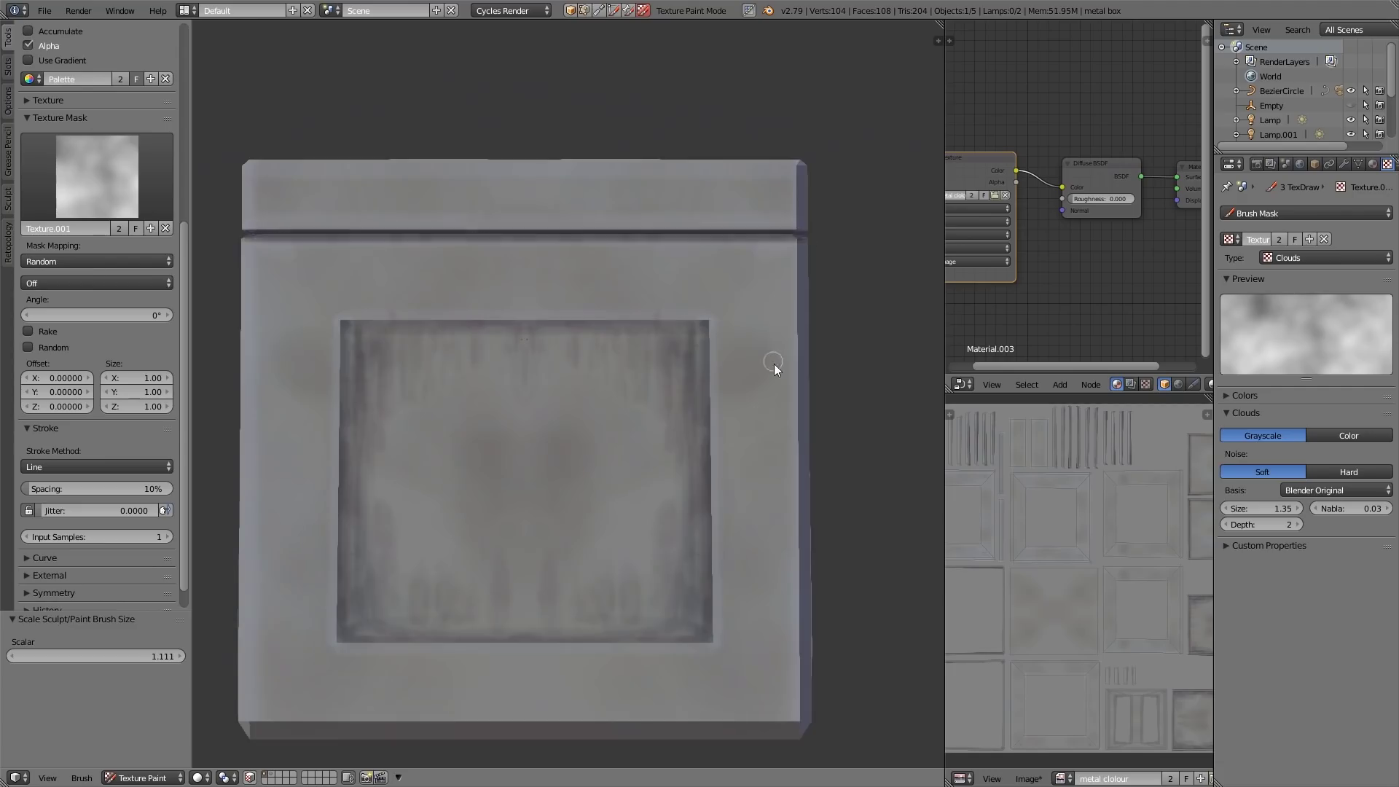
# Switch to the back view and draw a straight dark line across the lid seam.
pyautogui.moveTo(774, 364); pyautogui.dragTo(636, 376, button='middle')
pyautogui.keyDown('shift'); pyautogui.moveTo(636, 376); pyautogui.dragTo(594, 392, button='middle'); pyautogui.keyUp('shift')
pyautogui.press('ctrl+KP_1')
pyautogui.moveTo(344, 248)
pyautogui.mouseDown()
pyautogui.moveTo(865, 250)
pyautogui.moveTo(809, 251)
pyautogui.mouseUp()
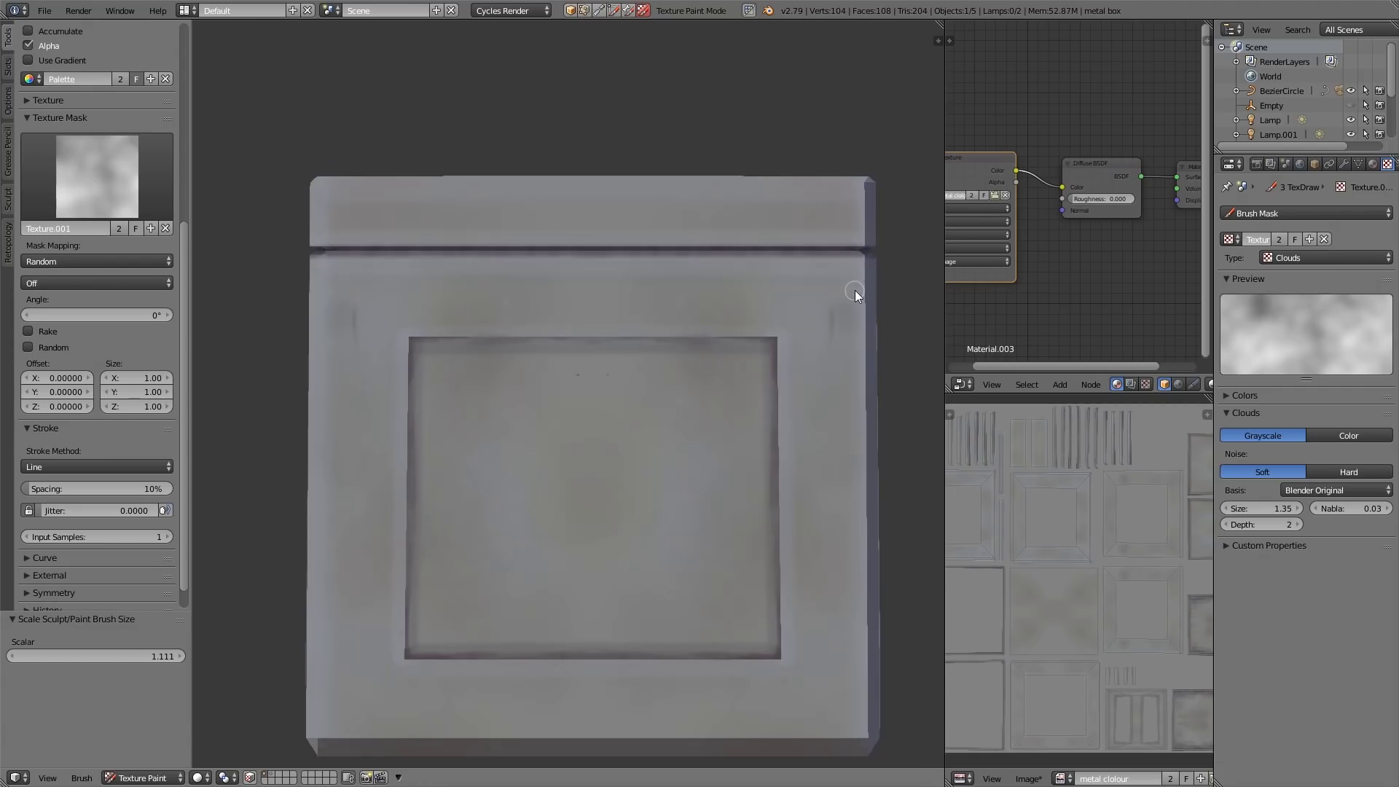
# Enlarge the brush and dab dark reddish shading into the upper corners of the thinly outlined side panel.
pyautogui.moveTo(855, 290); pyautogui.dragTo(812, 369, button='middle')
pyautogui.scroll(3, 682, 319)
pyautogui.scroll(-3, 619, 317)
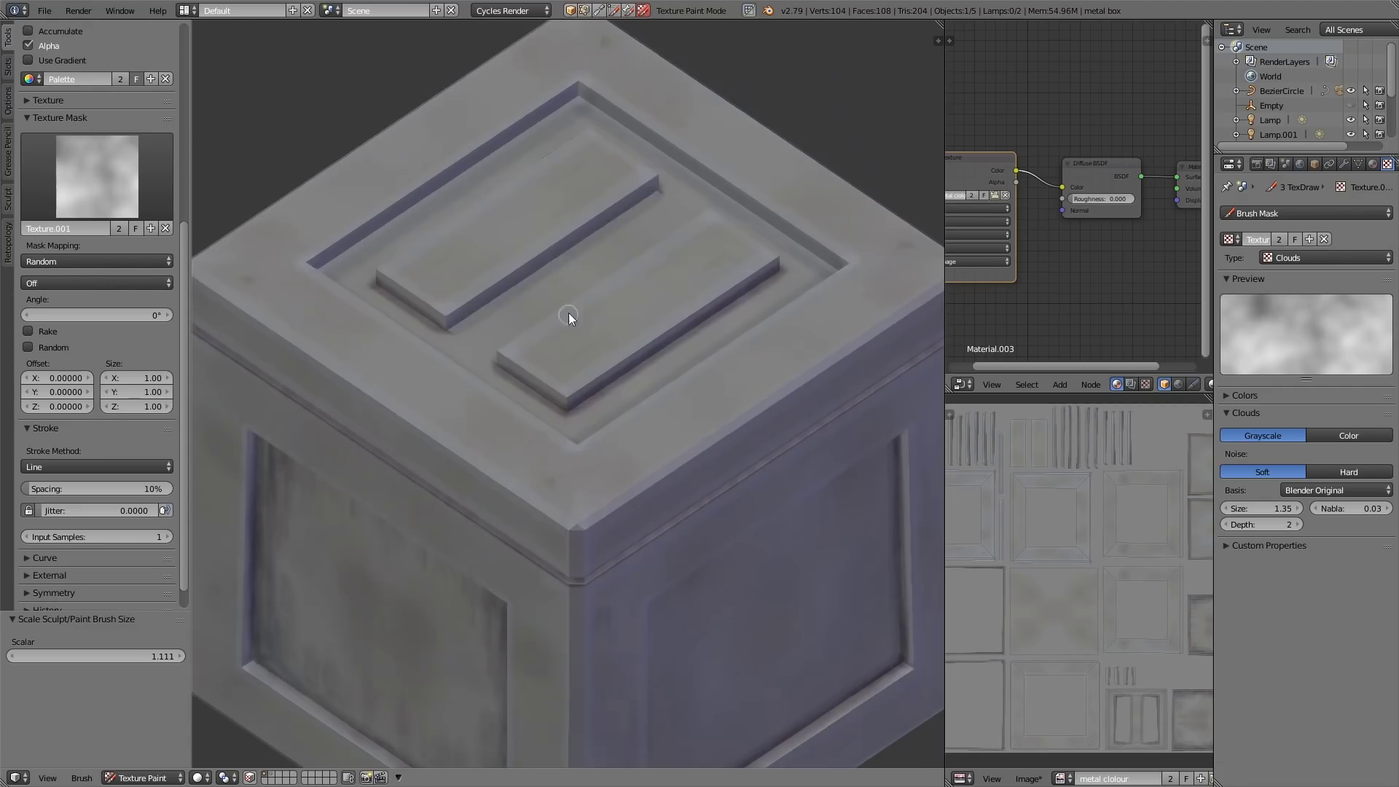
pyautogui.moveTo(654, 191); pyautogui.dragTo(488, 80, button='middle')
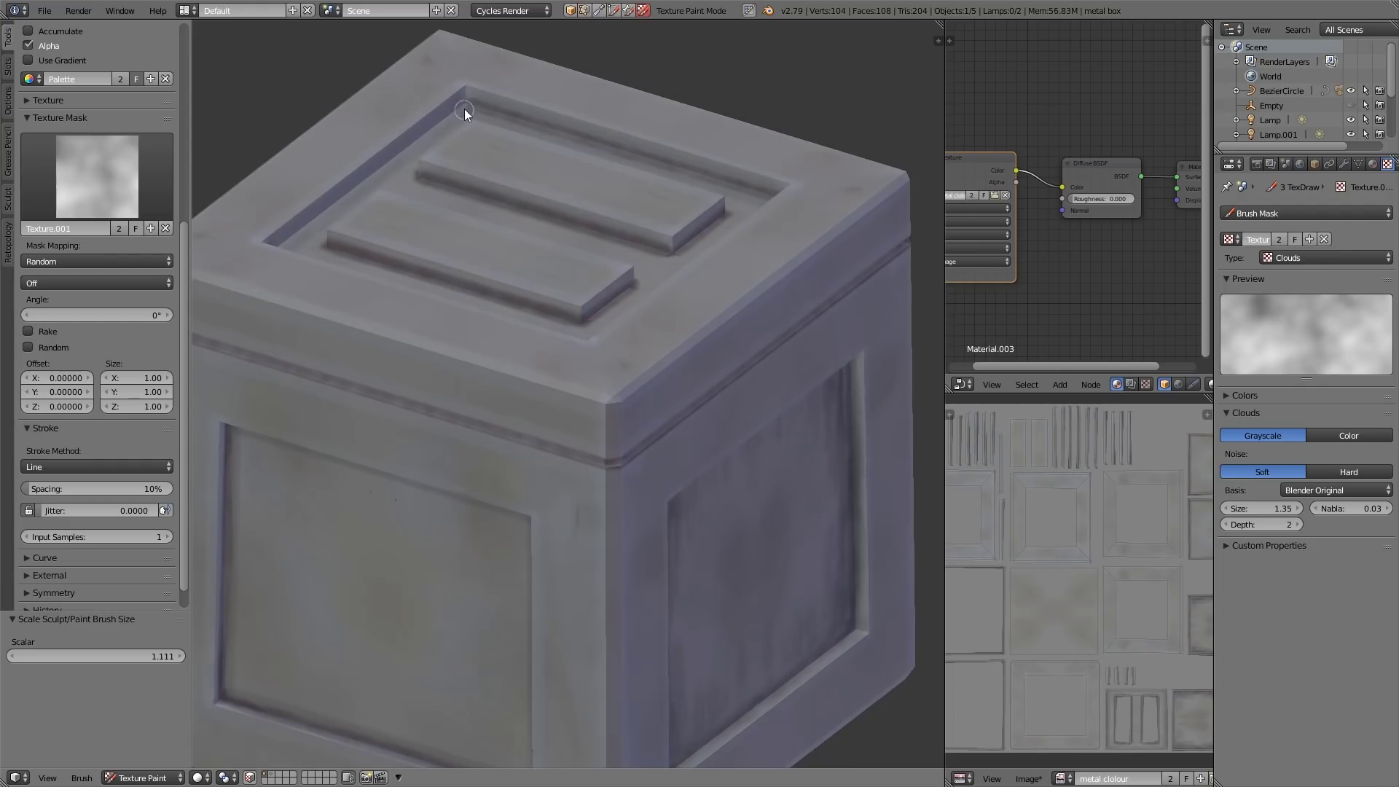
pyautogui.moveTo(370, 178)
pyautogui.keyDown('ctrl'); pyautogui.mouseDown(button='middle')
pyautogui.moveTo(685, 481)
pyautogui.moveTo(706, 425)
pyautogui.moveTo(654, 331)
pyautogui.mouseUp(button='middle'); pyautogui.keyUp('ctrl')
pyautogui.press(']')
pyautogui.press(']')
pyautogui.press(']')
pyautogui.press(']')
pyautogui.press(']')
pyautogui.press(']')
pyautogui.press(']')
pyautogui.press(']')
pyautogui.press(']')
pyautogui.press(']')
pyautogui.press(']')
pyautogui.press(']')
pyautogui.click(430, 255)
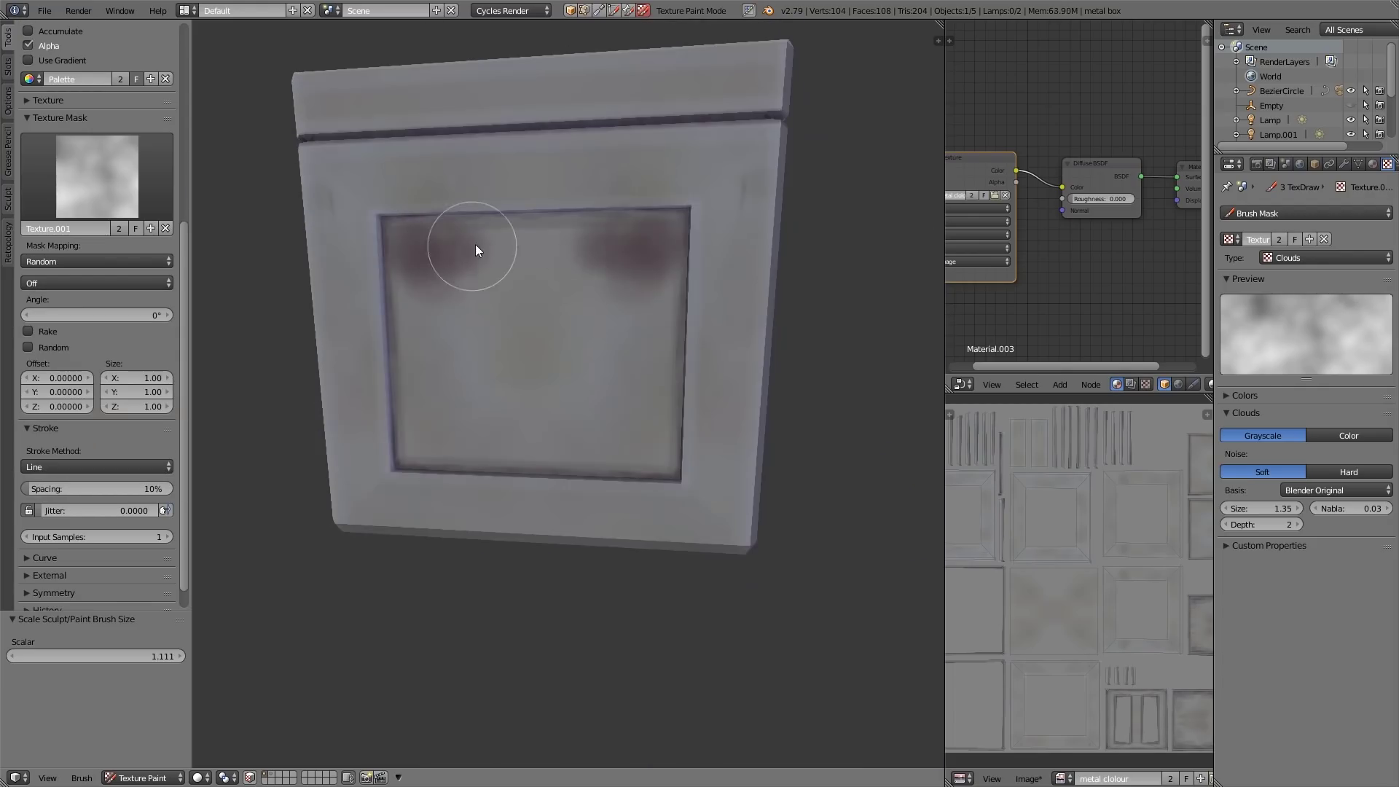
# Change the stroke method to Space, adjust the brush size and paint reddish shading around the panel's side and lower edges.
pyautogui.moveTo(475, 245)
pyautogui.mouseDown()
pyautogui.moveTo(406, 265)
pyautogui.moveTo(404, 382)
pyautogui.mouseUp()
pyautogui.press('e')
pyautogui.press('[')
pyautogui.press('[')
pyautogui.press('[')
pyautogui.press('[')
pyautogui.press('[')
pyautogui.press('[')
pyautogui.press('[')
pyautogui.press('[')
pyautogui.press('[')
pyautogui.press('[')
pyautogui.press('[')
pyautogui.press('[')
pyautogui.press(']')
pyautogui.press(']')
pyautogui.press(']')
pyautogui.moveTo(554, 457); pyautogui.dragTo(554, 402)
pyautogui.press('[')
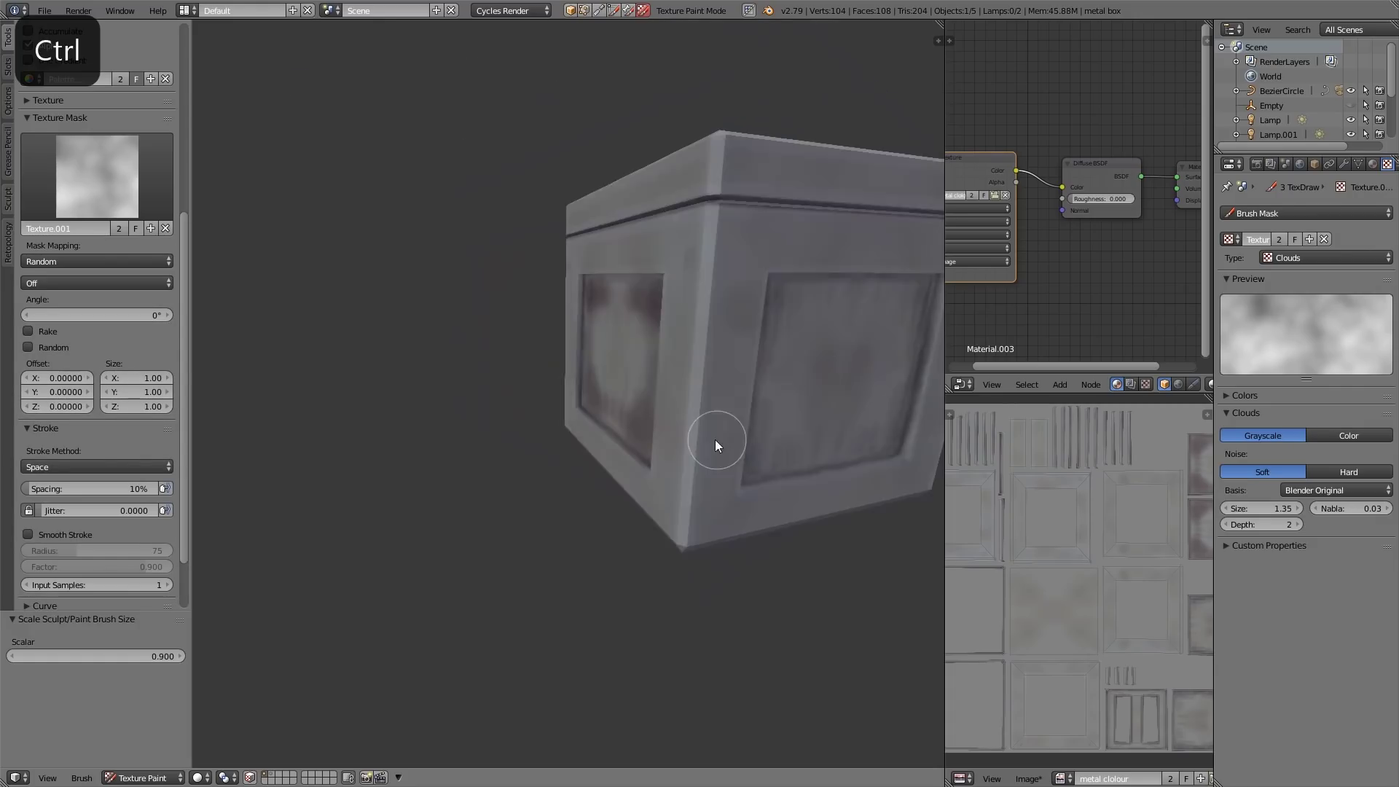
# Adjust the brush size and refine the dark reddish shading around the recessed side panel.
pyautogui.keyDown('ctrl'); pyautogui.moveTo(715, 441); pyautogui.dragTo(484, 499, button='middle'); pyautogui.keyUp('ctrl')
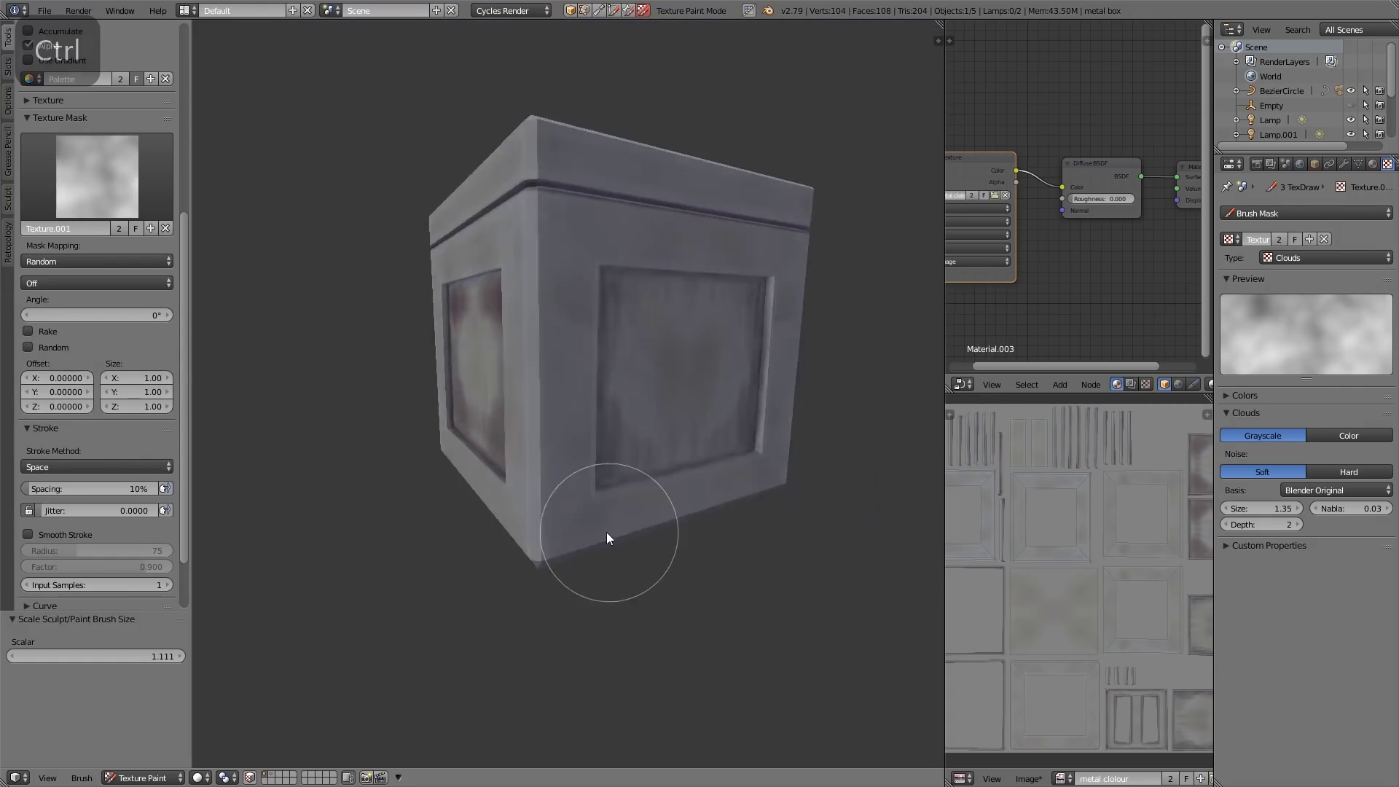
pyautogui.moveTo(610, 536)
pyautogui.mouseDown(button='middle')
pyautogui.moveTo(479, 440)
pyautogui.moveTo(540, 478)
pyautogui.moveTo(659, 472)
pyautogui.moveTo(584, 462)
pyautogui.moveTo(693, 364)
pyautogui.moveTo(664, 348)
pyautogui.moveTo(661, 516)
pyautogui.moveTo(694, 381)
pyautogui.moveTo(654, 401)
pyautogui.mouseUp(button='middle')
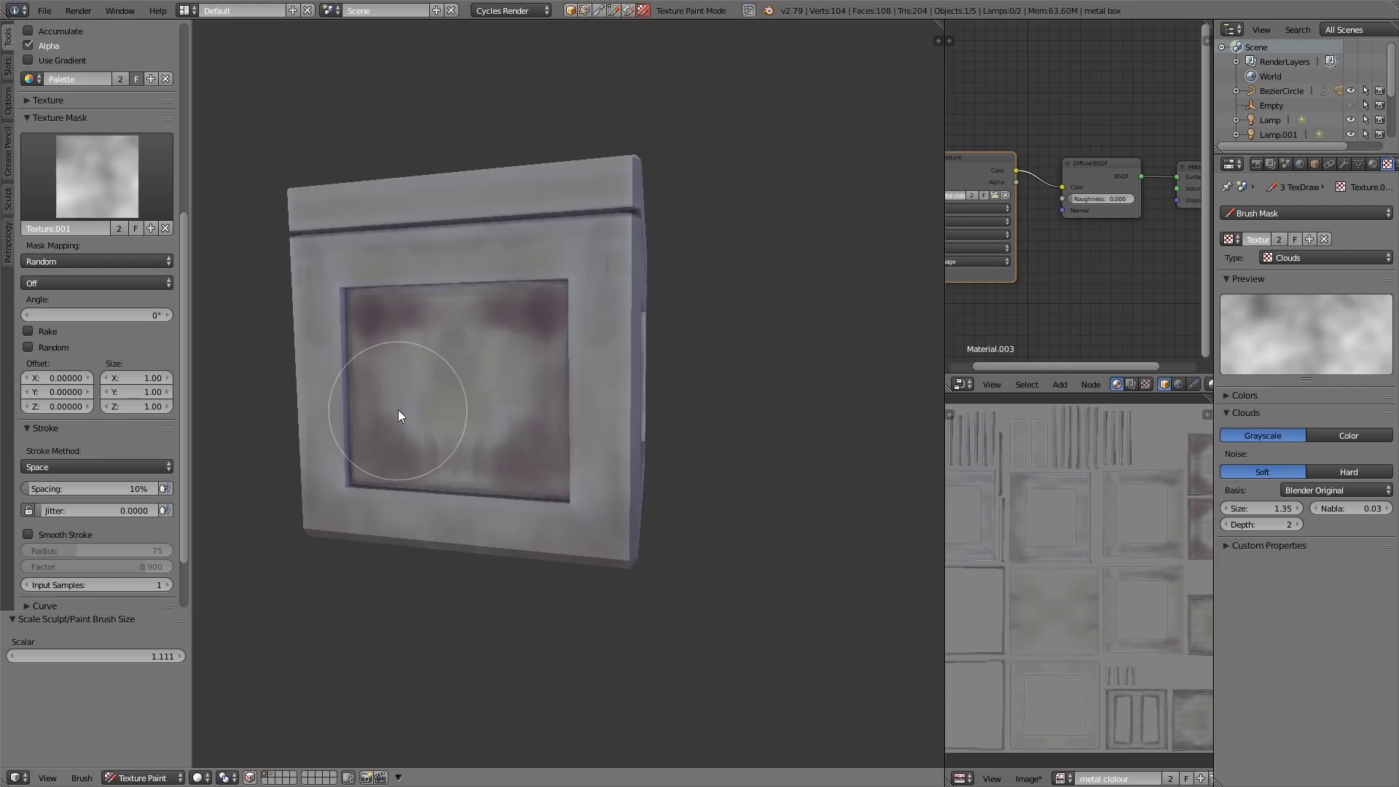
pyautogui.press('f')
pyautogui.click(523, 441)
pyautogui.moveTo(663, 480)
pyautogui.mouseDown(button='middle')
pyautogui.moveTo(641, 502)
pyautogui.moveTo(631, 491)
pyautogui.mouseUp(button='middle')
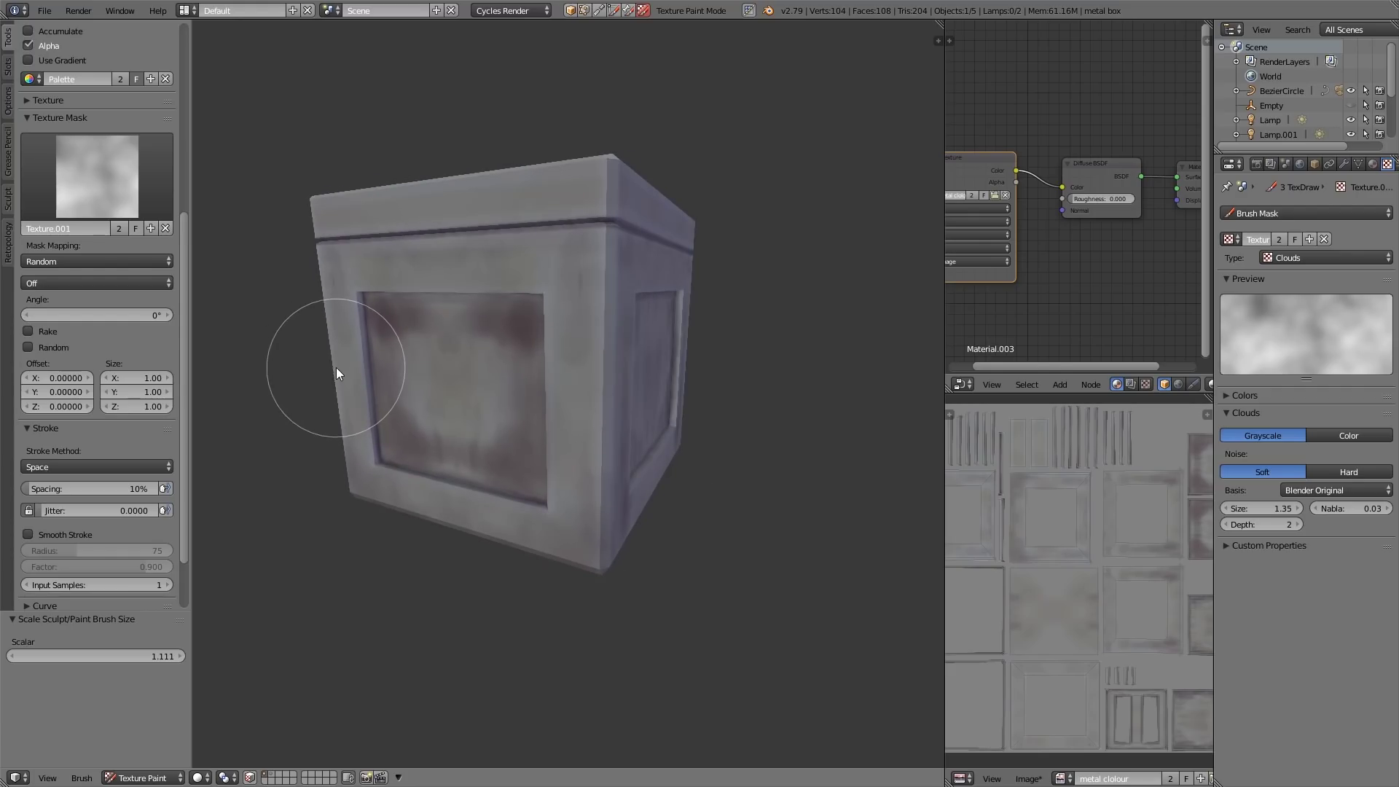
# Expand the brush's symmetry options.
pyautogui.moveTo(385, 439)
pyautogui.mouseDown(button='middle')
pyautogui.moveTo(710, 365)
pyautogui.moveTo(656, 368)
pyautogui.mouseUp(button='middle')
pyautogui.scroll(5, 448, 378)
pyautogui.scroll(-5, 458, 363)
pyautogui.scroll(-3, 187, 480)
pyautogui.scroll(-1, 129, 558)
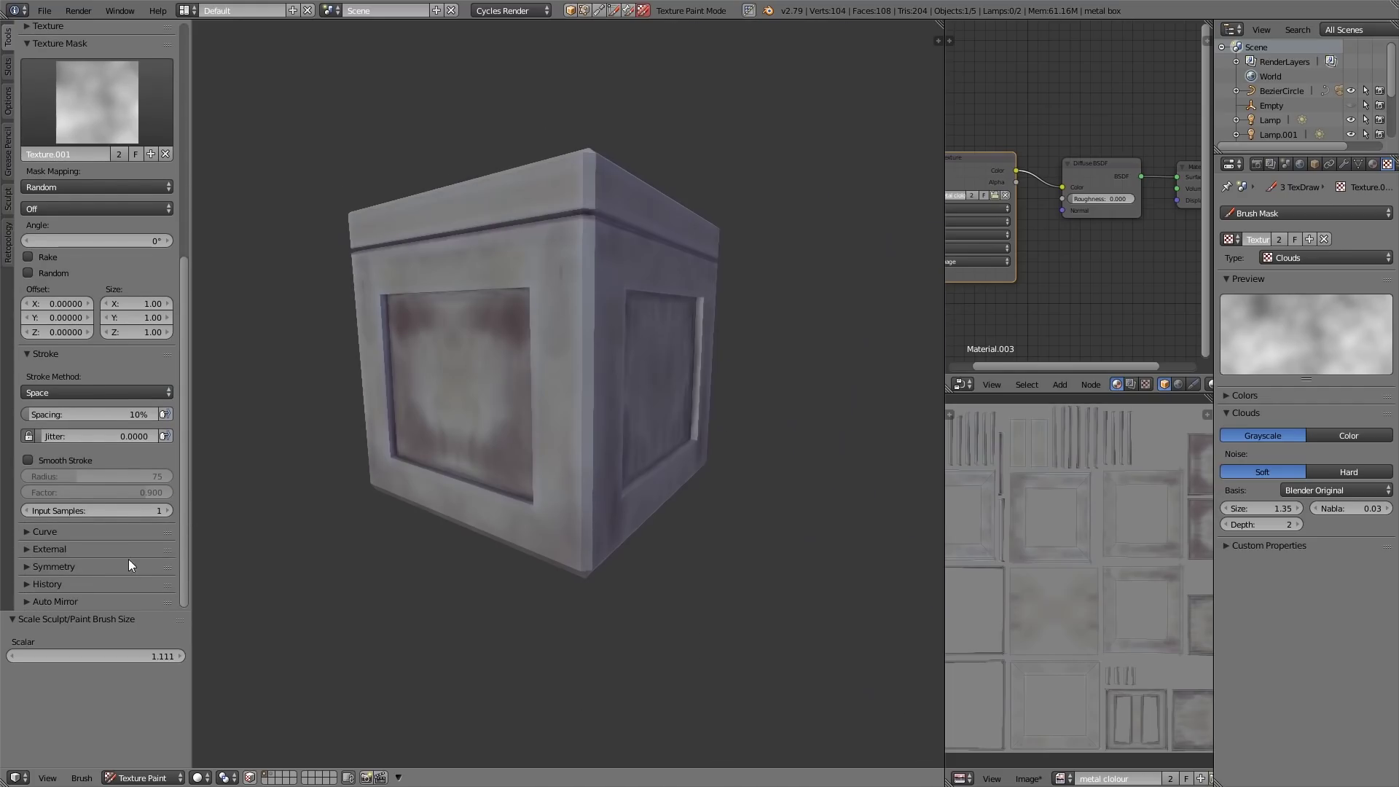
pyautogui.click(108, 566)
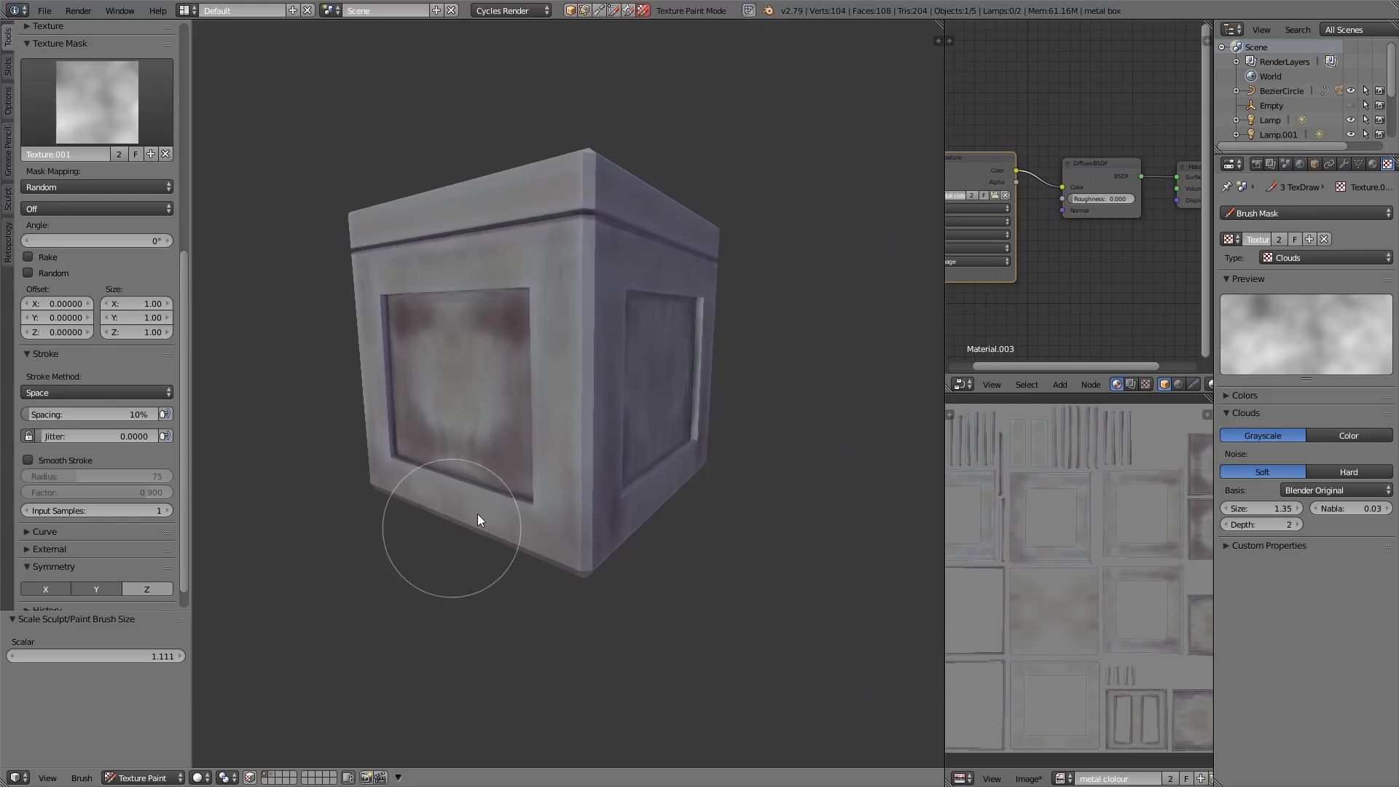
# Paint soft reddish shading into the upper corners of the dark-streaked side panel.
pyautogui.moveTo(478, 514); pyautogui.dragTo(633, 439, button='middle')
pyautogui.scroll(2, 627, 392)
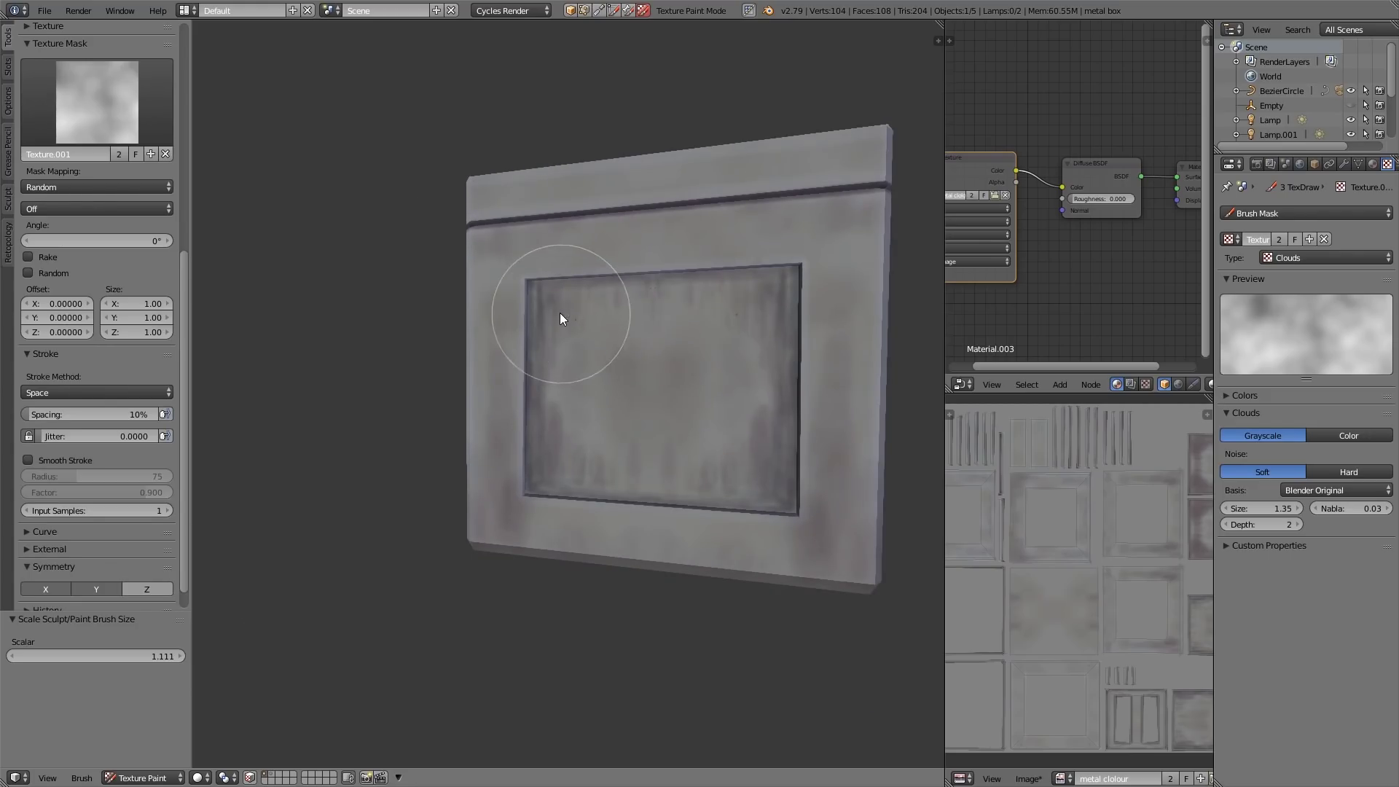
pyautogui.moveTo(579, 317); pyautogui.dragTo(596, 335)
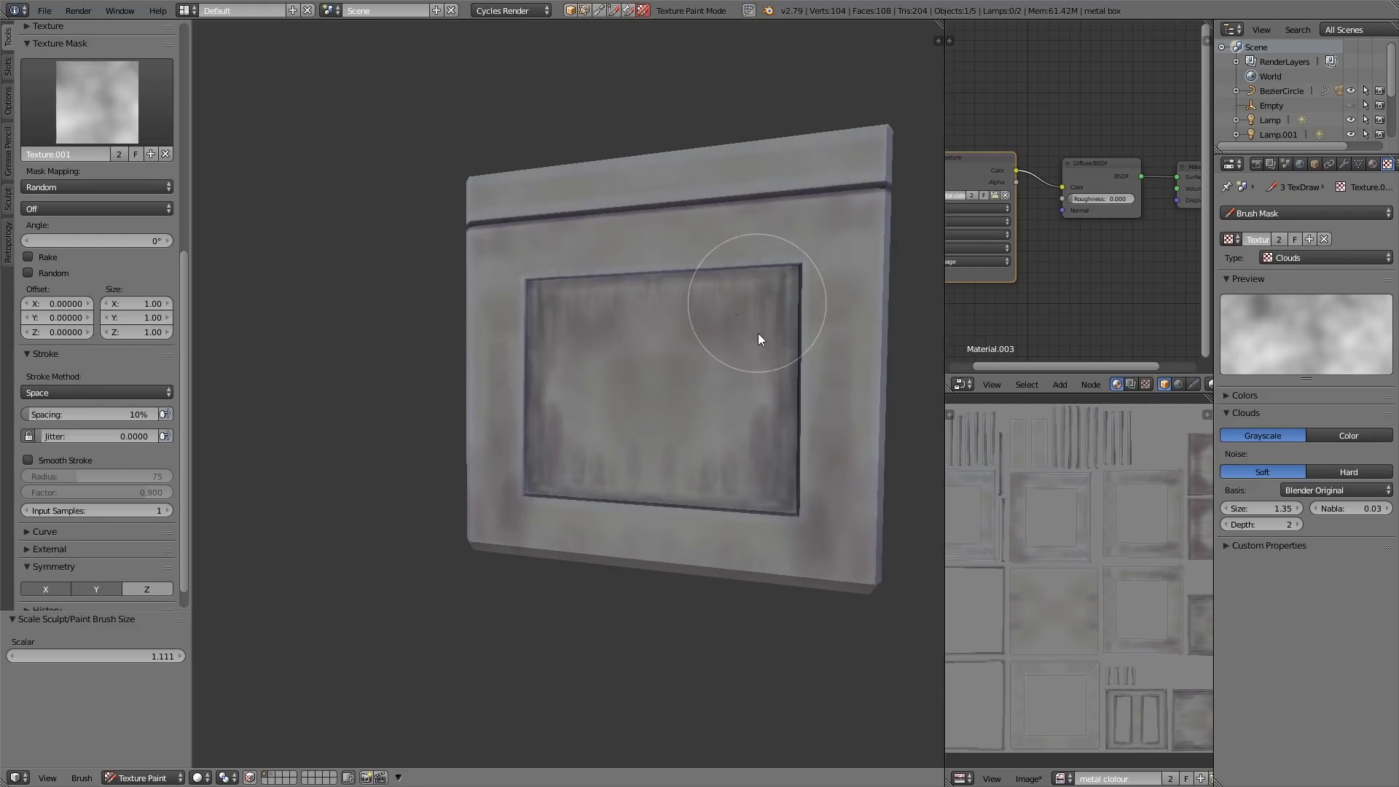
pyautogui.moveTo(759, 458)
pyautogui.mouseDown()
pyautogui.moveTo(708, 466)
pyautogui.moveTo(640, 390)
pyautogui.moveTo(577, 366)
pyautogui.moveTo(591, 245)
pyautogui.mouseUp()
# Shrink the brush and paint reddish shading in the lid's recess around the two raised slats.
pyautogui.scroll(-3, 680, 406)
pyautogui.moveTo(681, 406)
pyautogui.mouseDown(button='middle')
pyautogui.moveTo(715, 437)
pyautogui.moveTo(699, 474)
pyautogui.moveTo(645, 437)
pyautogui.mouseUp(button='middle')
pyautogui.scroll(4, 701, 466)
pyautogui.keyDown('shift'); pyautogui.moveTo(645, 438); pyautogui.dragTo(670, 619, button='middle'); pyautogui.keyUp('shift')
pyautogui.press('[')
pyautogui.press('[')
pyautogui.press('[')
pyautogui.moveTo(521, 365)
pyautogui.mouseDown()
pyautogui.moveTo(740, 566)
pyautogui.moveTo(645, 320)
pyautogui.mouseUp()
pyautogui.moveTo(816, 379); pyautogui.dragTo(772, 426, button='middle')
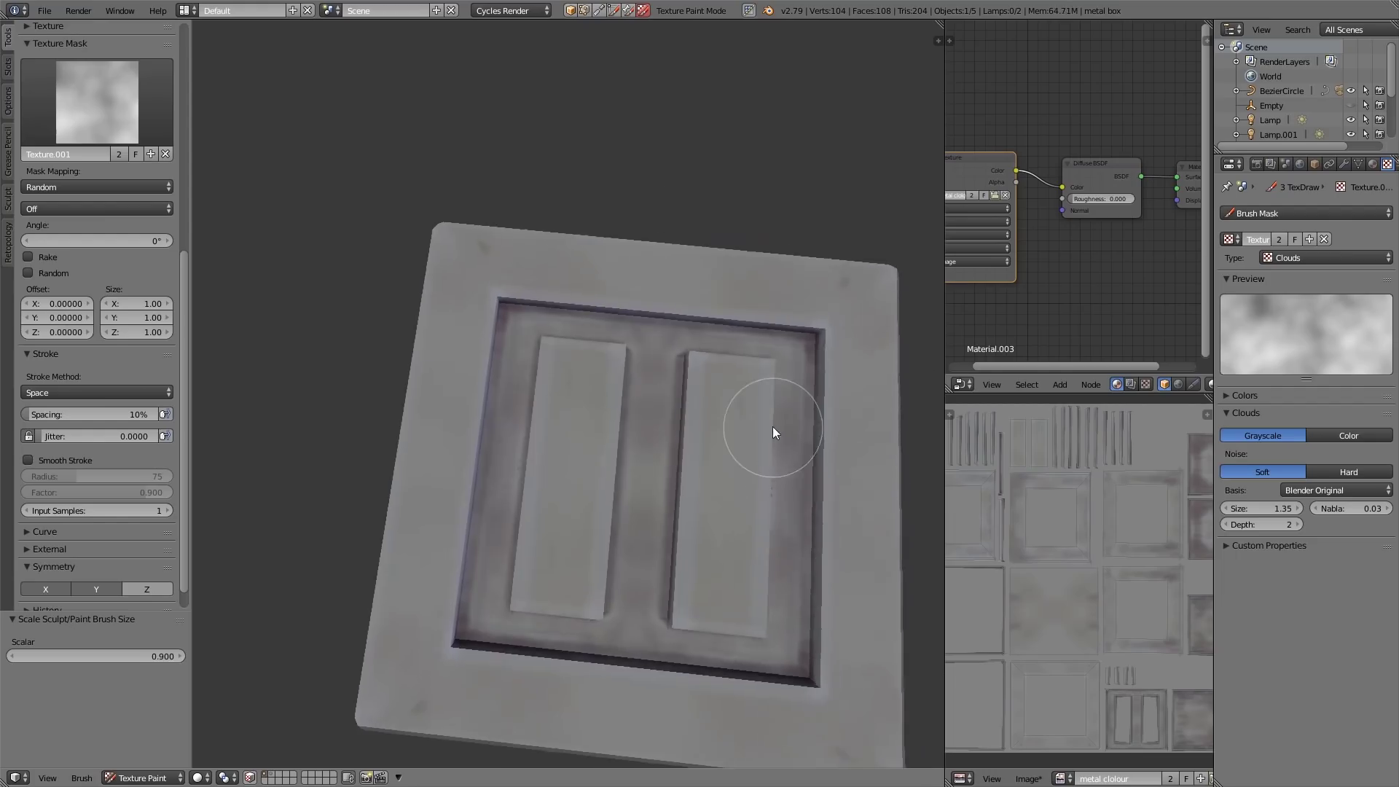
pyautogui.moveTo(773, 426); pyautogui.dragTo(668, 583)
# Enlarge the brush to 102 px and shade the lower area of the streaked side panel and its frame.
pyautogui.press(']')
pyautogui.press(']')
pyautogui.press(']')
pyautogui.press(']')
pyautogui.moveTo(593, 543); pyautogui.dragTo(572, 601, button='middle')
pyautogui.moveTo(734, 597); pyautogui.dragTo(685, 474, button='middle')
pyautogui.keyDown('ctrl'); pyautogui.moveTo(685, 474); pyautogui.dragTo(693, 547, button='middle'); pyautogui.keyUp('ctrl')
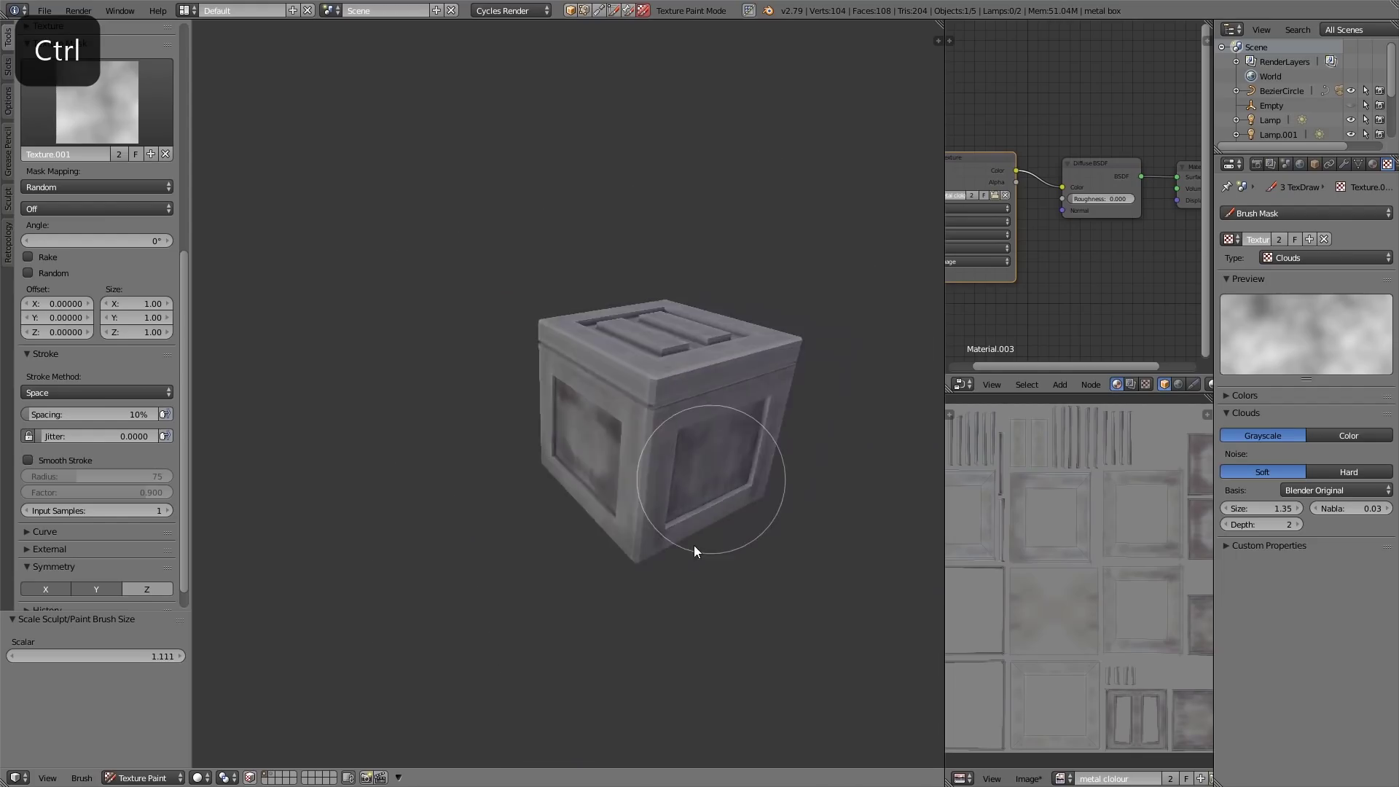
pyautogui.moveTo(769, 488)
pyautogui.mouseDown(button='middle')
pyautogui.moveTo(641, 451)
pyautogui.moveTo(673, 533)
pyautogui.moveTo(699, 481)
pyautogui.mouseUp(button='middle')
pyautogui.keyDown('shift'); pyautogui.moveTo(700, 481); pyautogui.dragTo(693, 451, button='middle'); pyautogui.keyUp('shift')
pyautogui.keyDown('ctrl'); pyautogui.moveTo(692, 451); pyautogui.dragTo(631, 318, button='middle'); pyautogui.keyUp('ctrl')
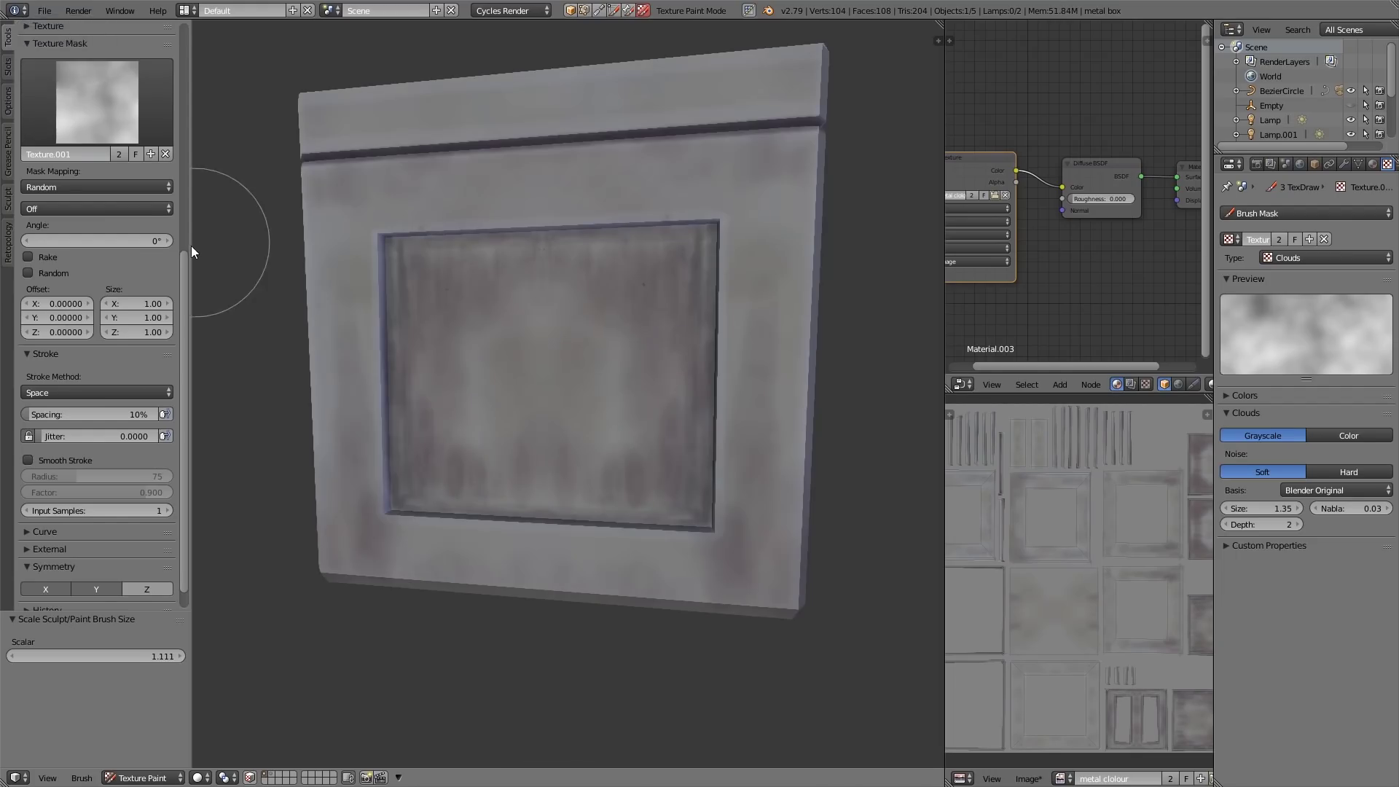
pyautogui.scroll(10, 145, 255)
pyautogui.moveTo(362, 431)
pyautogui.mouseDown()
pyautogui.moveTo(593, 562)
pyautogui.moveTo(774, 510)
pyautogui.mouseUp()
# Paint dark shading on the frame corners just beneath the lid seam.
pyautogui.moveTo(780, 517)
pyautogui.mouseDown(button='middle')
pyautogui.moveTo(665, 599)
pyautogui.moveTo(510, 437)
pyautogui.moveTo(346, 466)
pyautogui.mouseUp(button='middle')
pyautogui.moveTo(791, 550); pyautogui.dragTo(677, 537, button='middle')
pyautogui.keyDown('shift'); pyautogui.moveTo(503, 168); pyautogui.dragTo(524, 495, button='middle'); pyautogui.keyUp('shift')
pyautogui.keyDown('ctrl'); pyautogui.moveTo(524, 495); pyautogui.dragTo(462, 377, button='middle'); pyautogui.keyUp('ctrl')
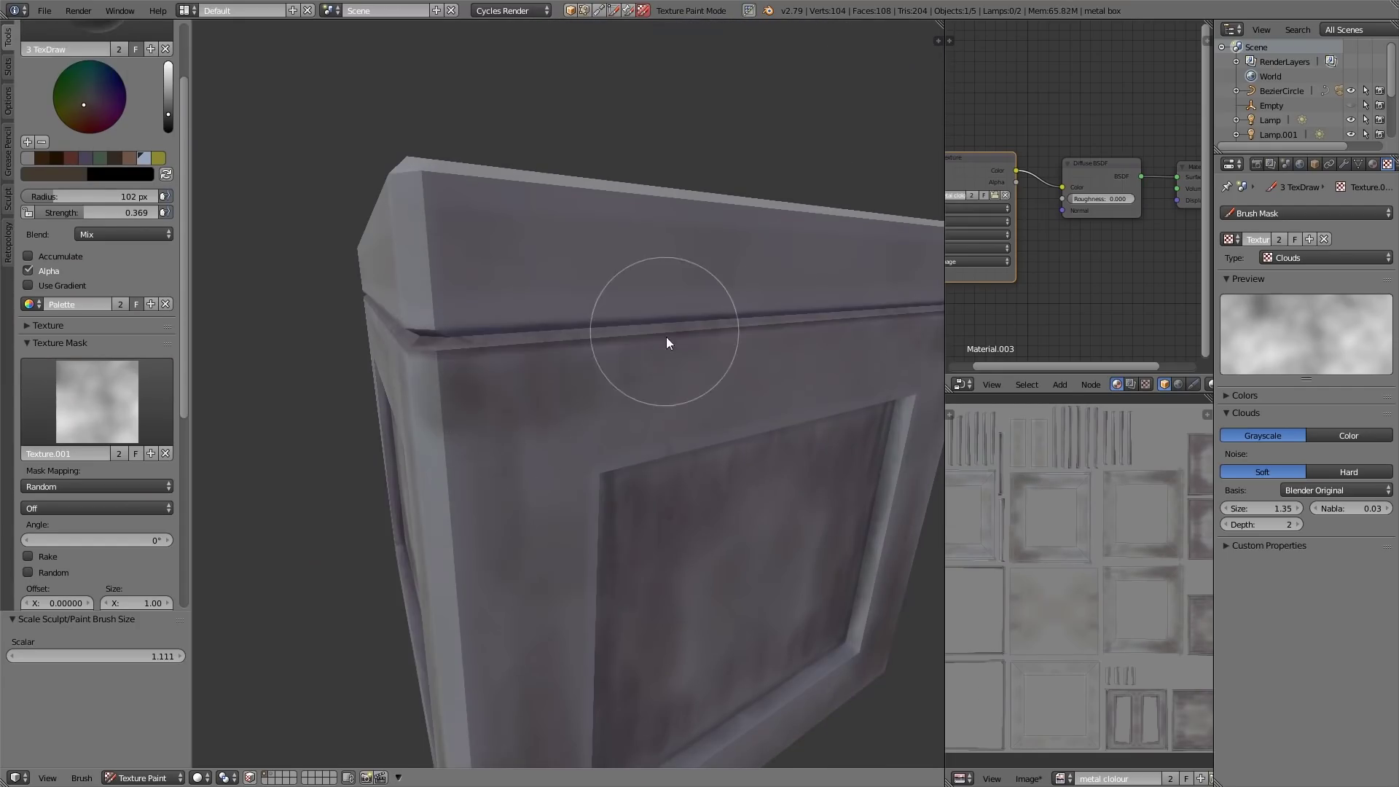
pyautogui.moveTo(579, 418); pyautogui.dragTo(715, 408, button='middle')
pyautogui.keyDown('shift'); pyautogui.moveTo(716, 408); pyautogui.dragTo(622, 596, button='middle'); pyautogui.keyUp('shift')
# Widen the Outliner area, turn it into a second 3D View and orbit it to frame the box.
pyautogui.moveTo(1214, 152); pyautogui.dragTo(1141, 151)
pyautogui.click(1158, 29)
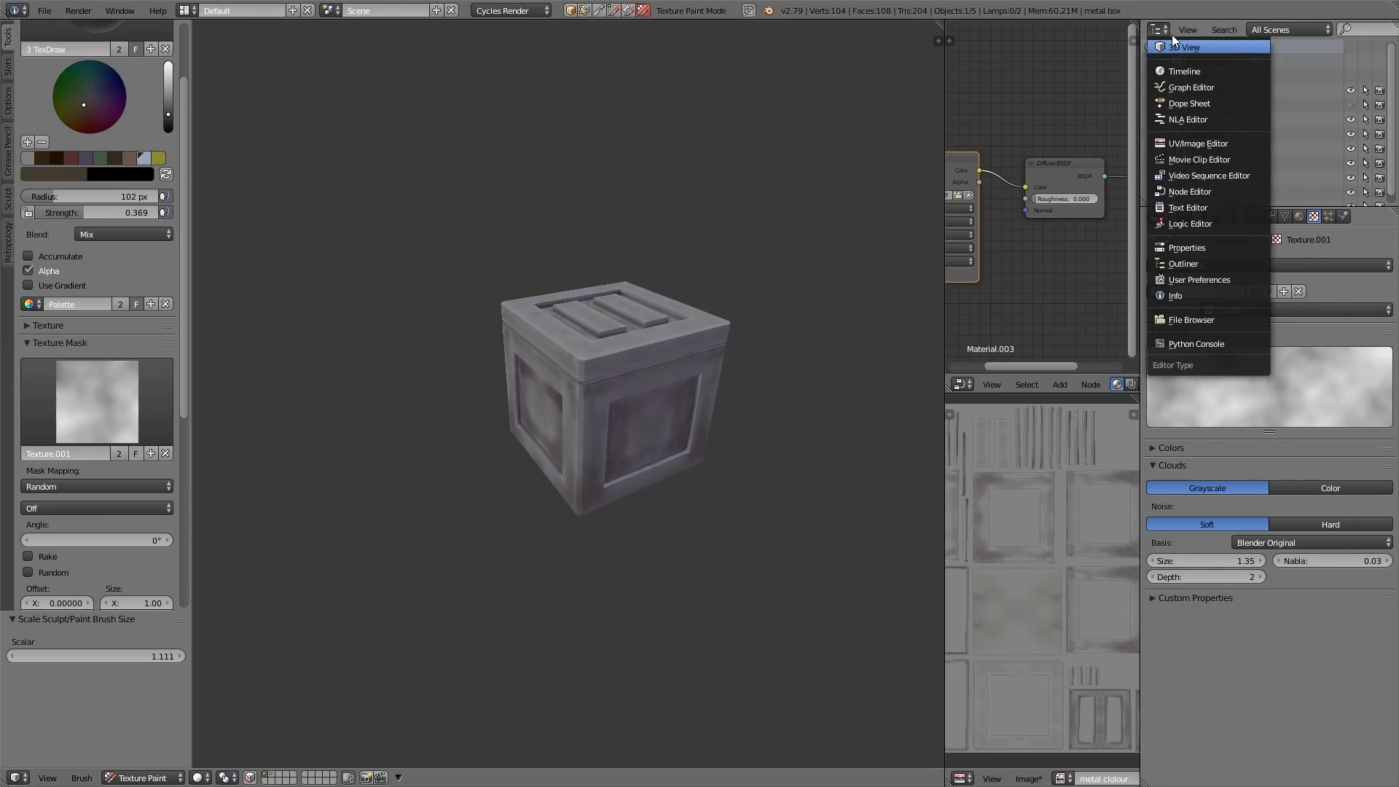
pyautogui.click(1173, 46)
pyautogui.moveTo(1219, 95)
pyautogui.mouseDown(button='middle')
pyautogui.moveTo(1269, 124)
pyautogui.moveTo(1235, 56)
pyautogui.moveTo(1268, 144)
pyautogui.moveTo(1310, 71)
pyautogui.moveTo(1281, 137)
pyautogui.moveTo(1267, 112)
pyautogui.moveTo(1259, 123)
pyautogui.moveTo(1270, 112)
pyautogui.moveTo(1248, 134)
pyautogui.moveTo(1301, 107)
pyautogui.mouseUp(button='middle')
pyautogui.press(']')
# Enlarge the second 3D view and merge the node and image editor areas into the main viewport.
pyautogui.moveTo(945, 328); pyautogui.dragTo(866, 328)
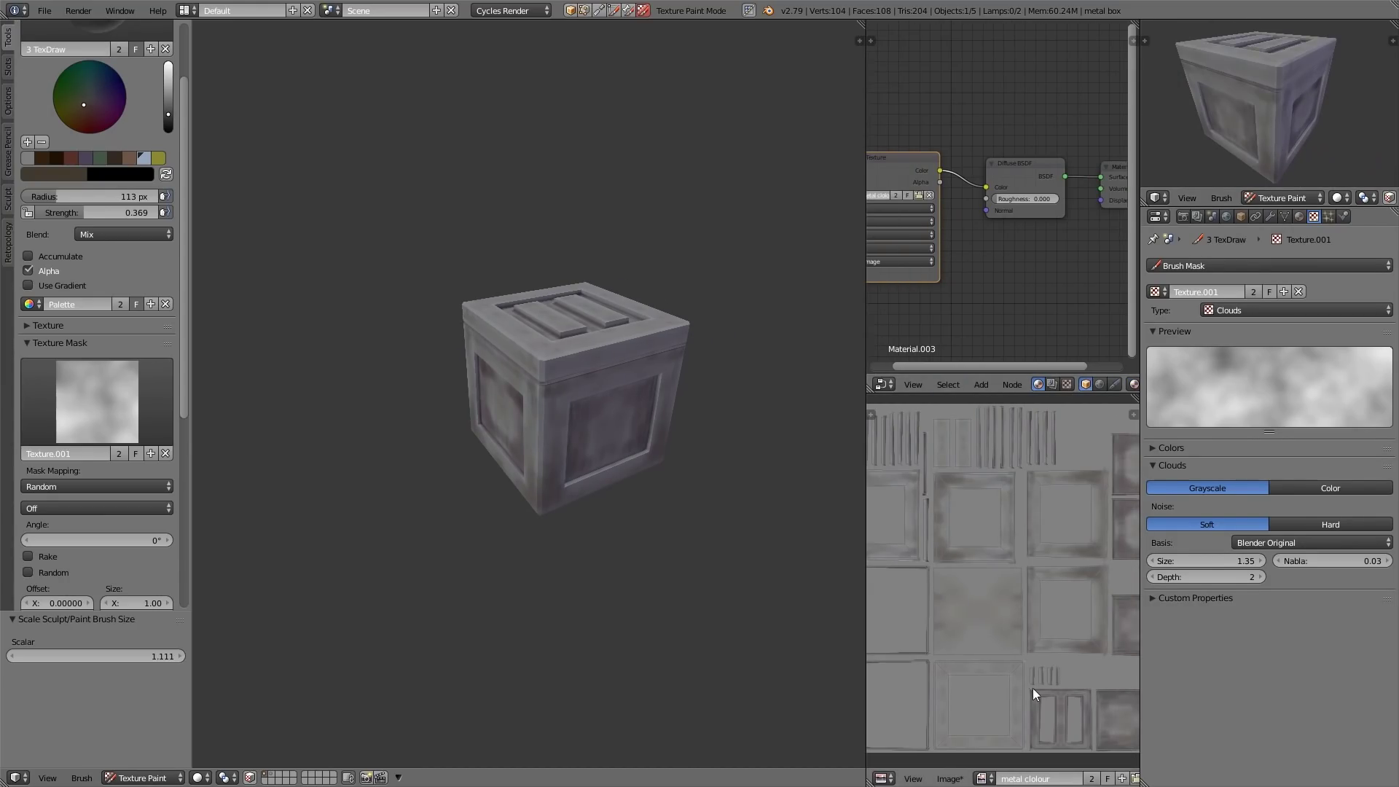
pyautogui.moveTo(1239, 208); pyautogui.dragTo(1239, 324)
pyautogui.moveTo(1140, 365); pyautogui.dragTo(1038, 365)
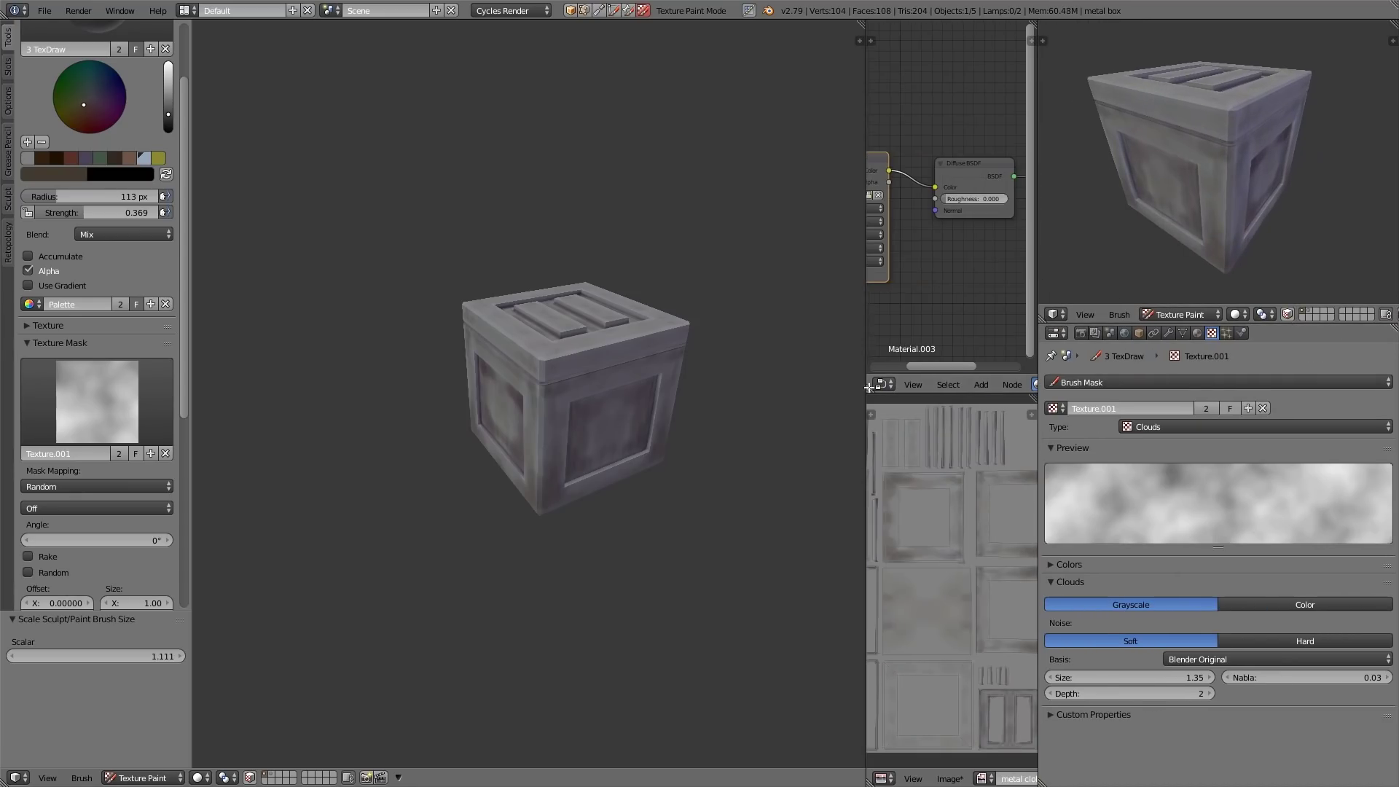
pyautogui.moveTo(870, 390); pyautogui.dragTo(877, 445)
pyautogui.moveTo(862, 24); pyautogui.dragTo(884, 44)
pyautogui.scroll(1, 882, 480)
pyautogui.moveTo(1109, 323); pyautogui.dragTo(1108, 350)
pyautogui.moveTo(947, 364); pyautogui.dragTo(976, 372, button='middle')
# Set the second 3D view's lens to 50.3 and reframe the whole box in it.
pyautogui.press('n')
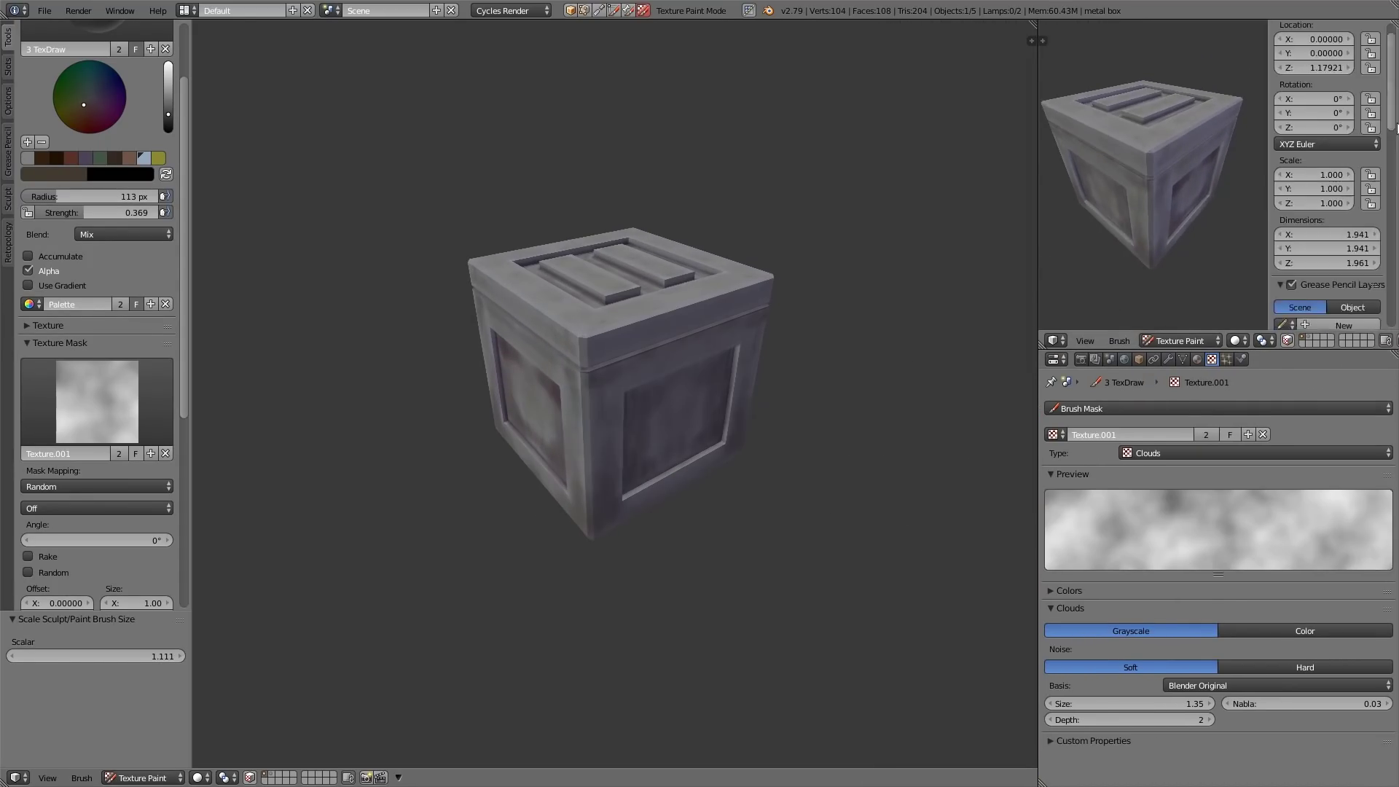
pyautogui.scroll(-8, 1311, 219)
pyautogui.moveTo(1328, 135)
pyautogui.mouseDown()
pyautogui.moveTo(1397, 138)
pyautogui.moveTo(1328, 138)
pyautogui.mouseUp()
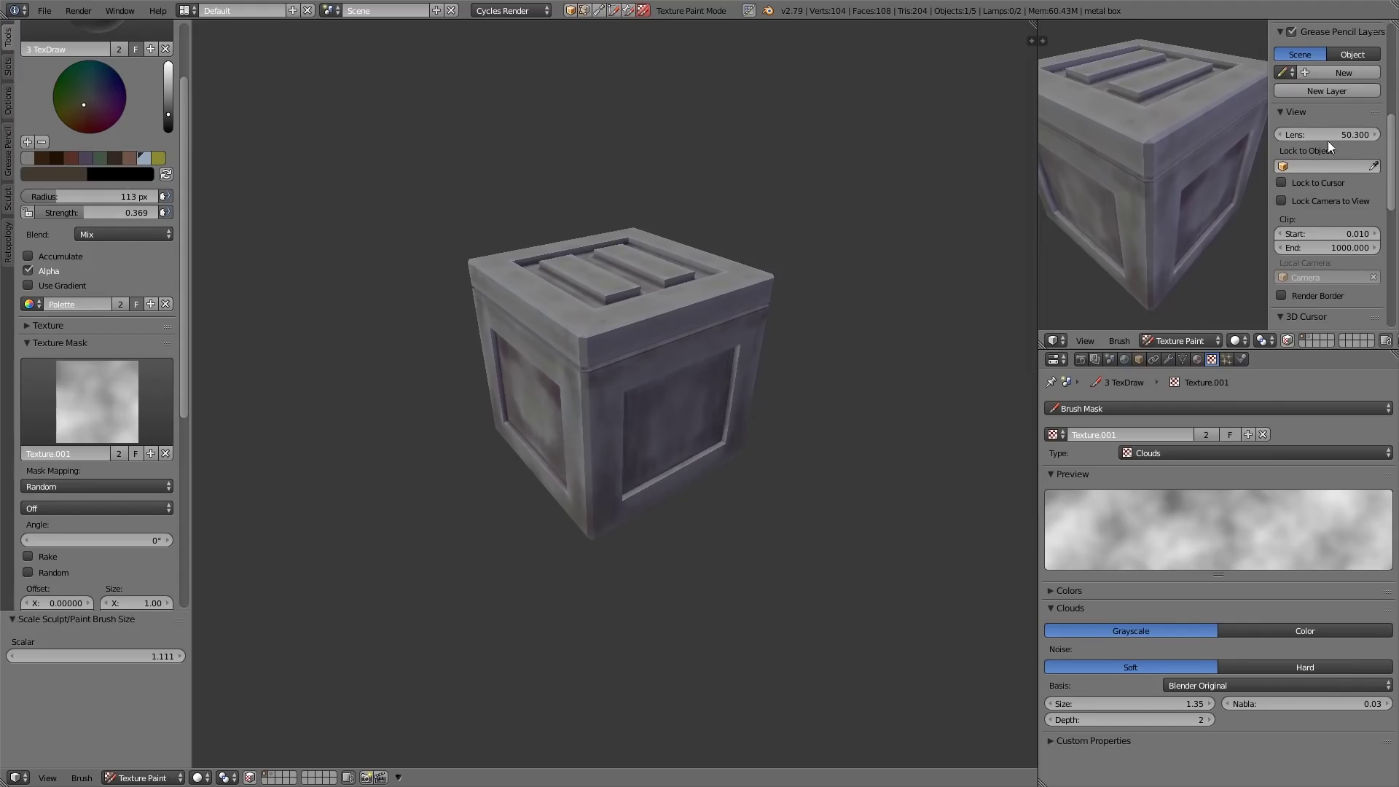
pyautogui.scroll(-3, 1173, 202)
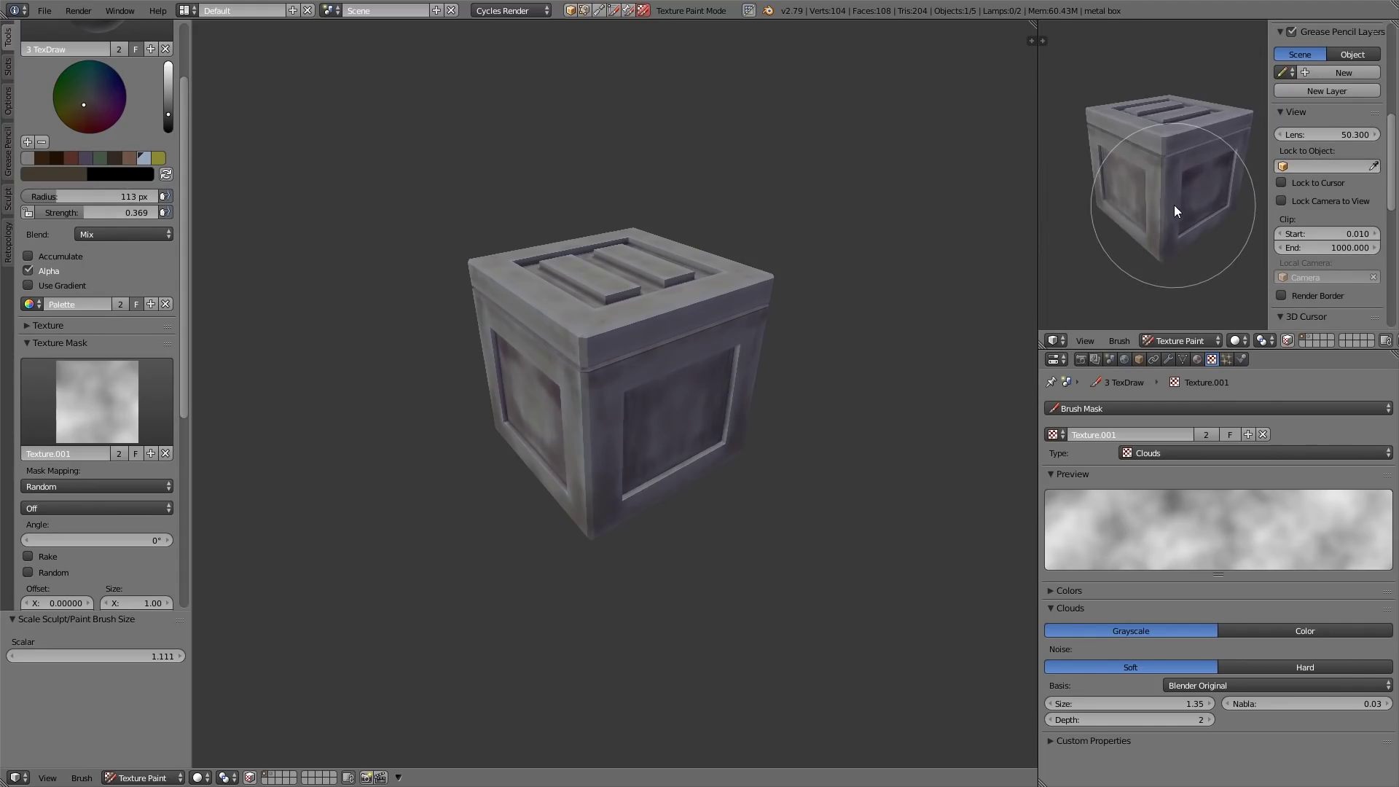
pyautogui.moveTo(1187, 196); pyautogui.dragTo(1175, 207, button='middle')
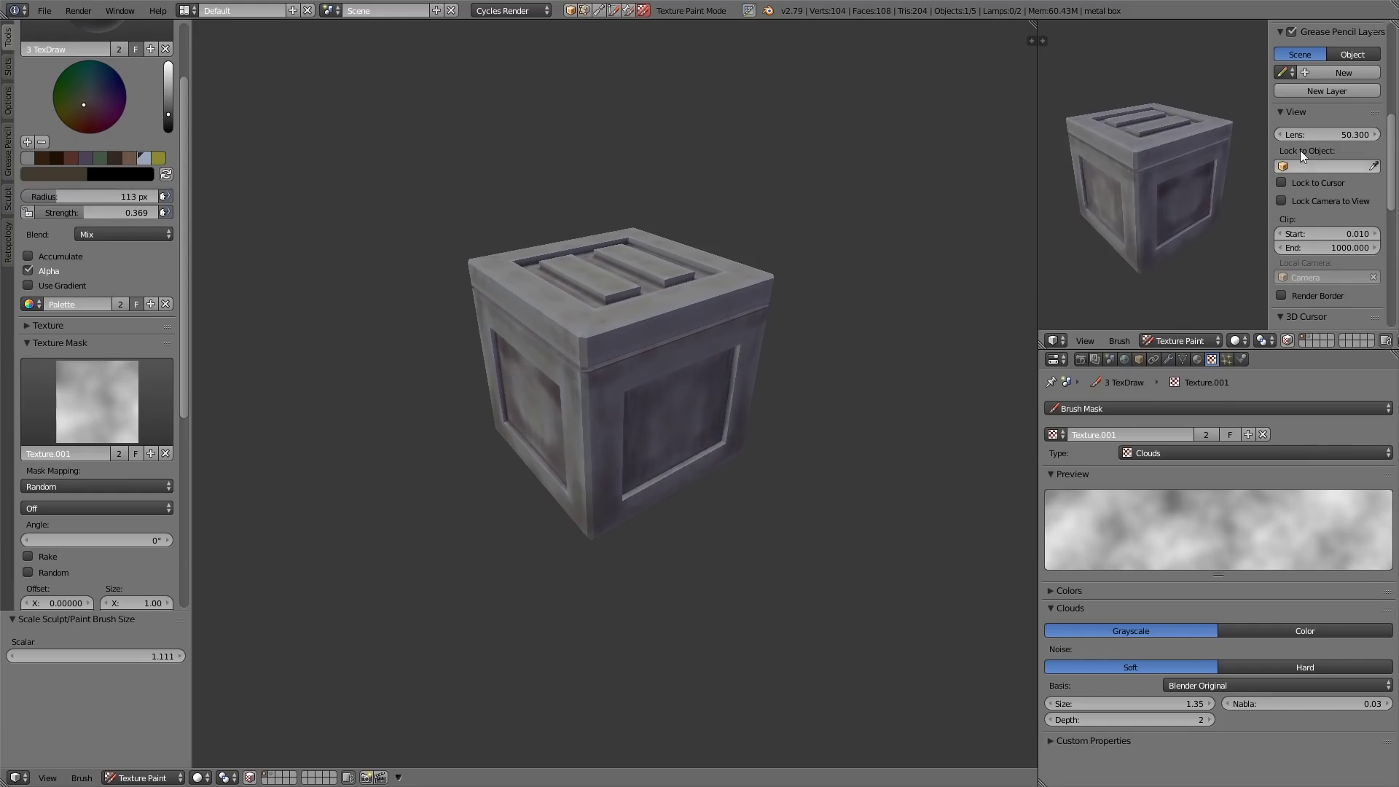
pyautogui.press('n')
pyautogui.moveTo(1252, 248); pyautogui.dragTo(1267, 258, button='middle')
# Choose the olive-yellow palette colour, try a dab on the side panel's upper area and undo it.
pyautogui.moveTo(586, 408); pyautogui.dragTo(656, 360, button='middle')
pyautogui.scroll(3, 122, 236)
pyautogui.click(115, 247)
pyautogui.keyDown('ctrl'); pyautogui.moveTo(532, 459); pyautogui.dragTo(314, 309, button='middle'); pyautogui.keyUp('ctrl')
pyautogui.click(158, 247)
pyautogui.moveTo(510, 314); pyautogui.dragTo(511, 332)
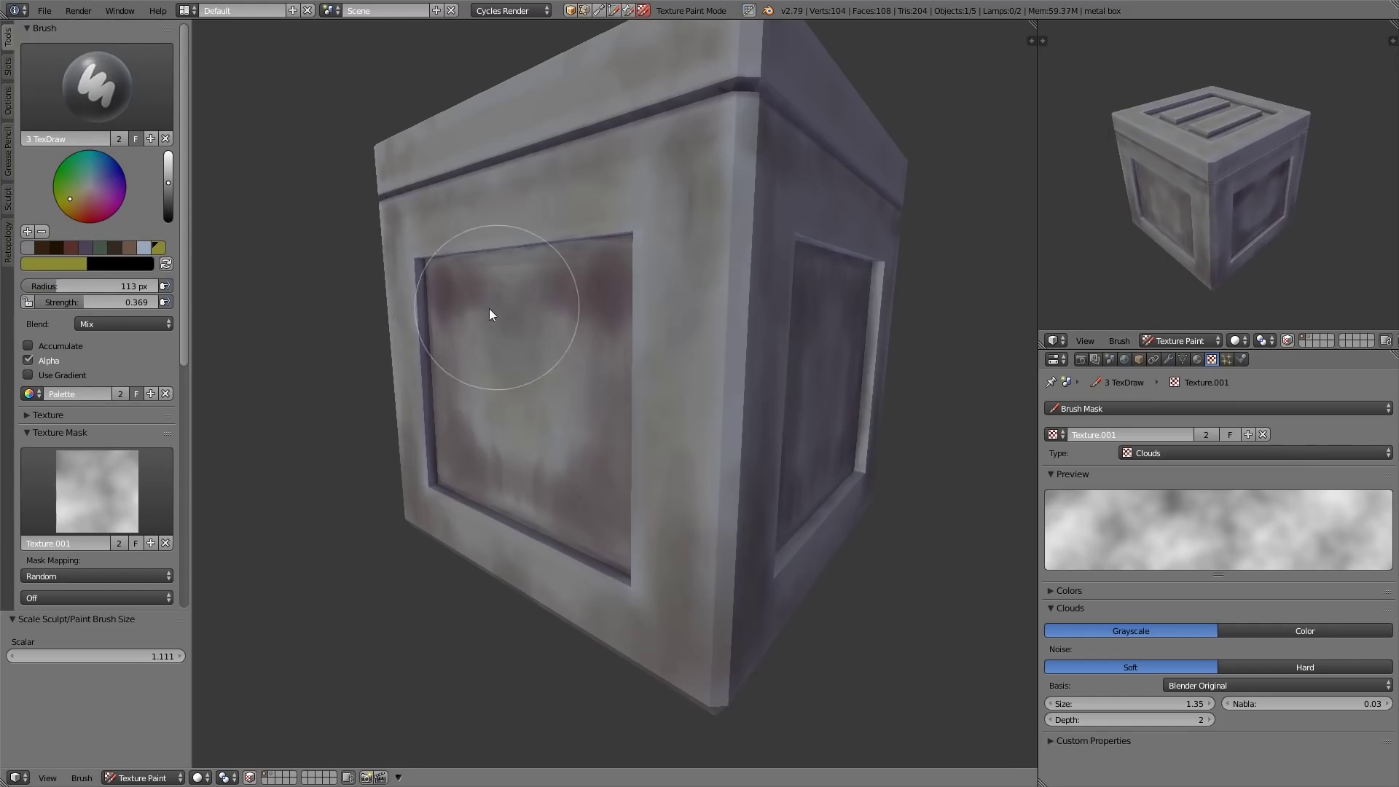
pyautogui.hotkey('ctrl', 'z')
# Dab olive-yellow staining into the lower corners of the side panel and its frame.
pyautogui.moveTo(625, 518)
pyautogui.mouseDown(button='middle')
pyautogui.moveTo(640, 535)
pyautogui.moveTo(625, 548)
pyautogui.moveTo(650, 457)
pyautogui.mouseUp(button='middle')
pyautogui.moveTo(730, 492); pyautogui.dragTo(751, 477, button='middle')
pyautogui.moveTo(743, 510)
pyautogui.mouseDown()
pyautogui.moveTo(737, 466)
pyautogui.moveTo(707, 550)
pyautogui.moveTo(638, 518)
pyautogui.mouseUp()
pyautogui.moveTo(638, 523); pyautogui.dragTo(645, 451, button='middle')
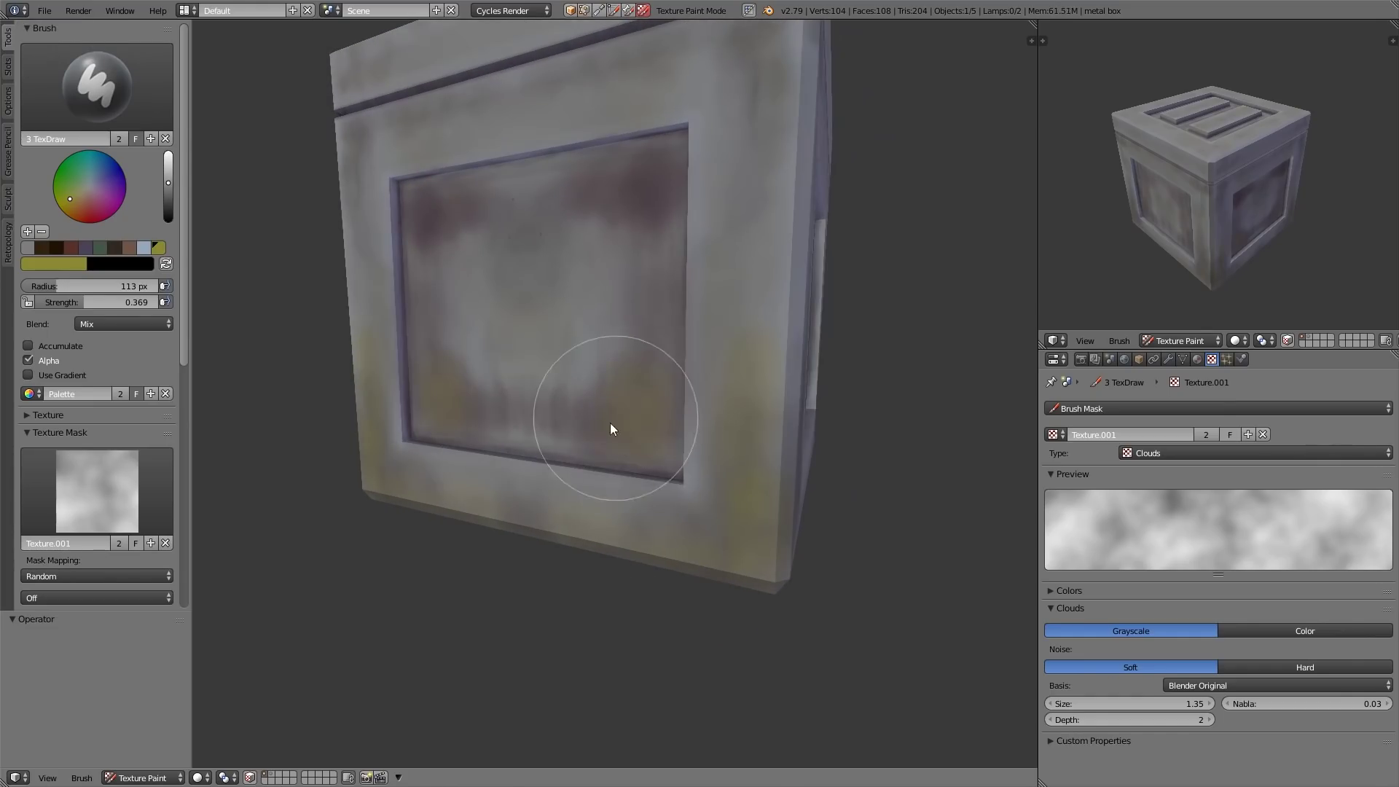
# Darken the olive brush colour and paint grime along the lower parts of both side panels.
pyautogui.moveTo(579, 339)
pyautogui.mouseDown()
pyautogui.moveTo(656, 331)
pyautogui.moveTo(515, 353)
pyautogui.mouseUp()
pyautogui.click(167, 204)
pyautogui.moveTo(802, 503)
pyautogui.mouseDown(button='middle')
pyautogui.moveTo(730, 510)
pyautogui.moveTo(714, 372)
pyautogui.moveTo(868, 504)
pyautogui.moveTo(506, 394)
pyautogui.moveTo(615, 353)
pyautogui.moveTo(772, 456)
pyautogui.moveTo(747, 248)
pyautogui.mouseUp(button='middle')
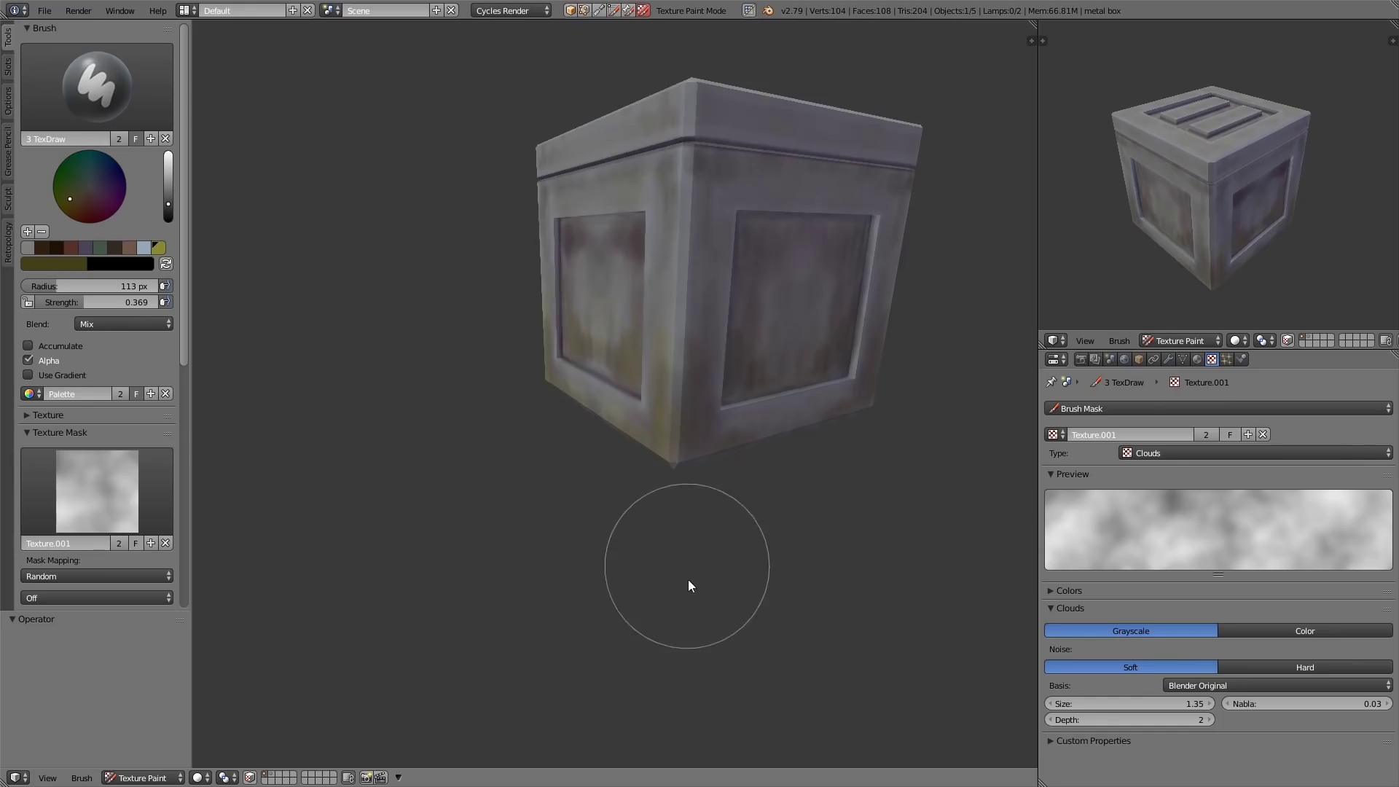
pyautogui.moveTo(810, 423)
pyautogui.mouseDown(button='middle')
pyautogui.moveTo(743, 414)
pyautogui.moveTo(738, 431)
pyautogui.mouseUp(button='middle')
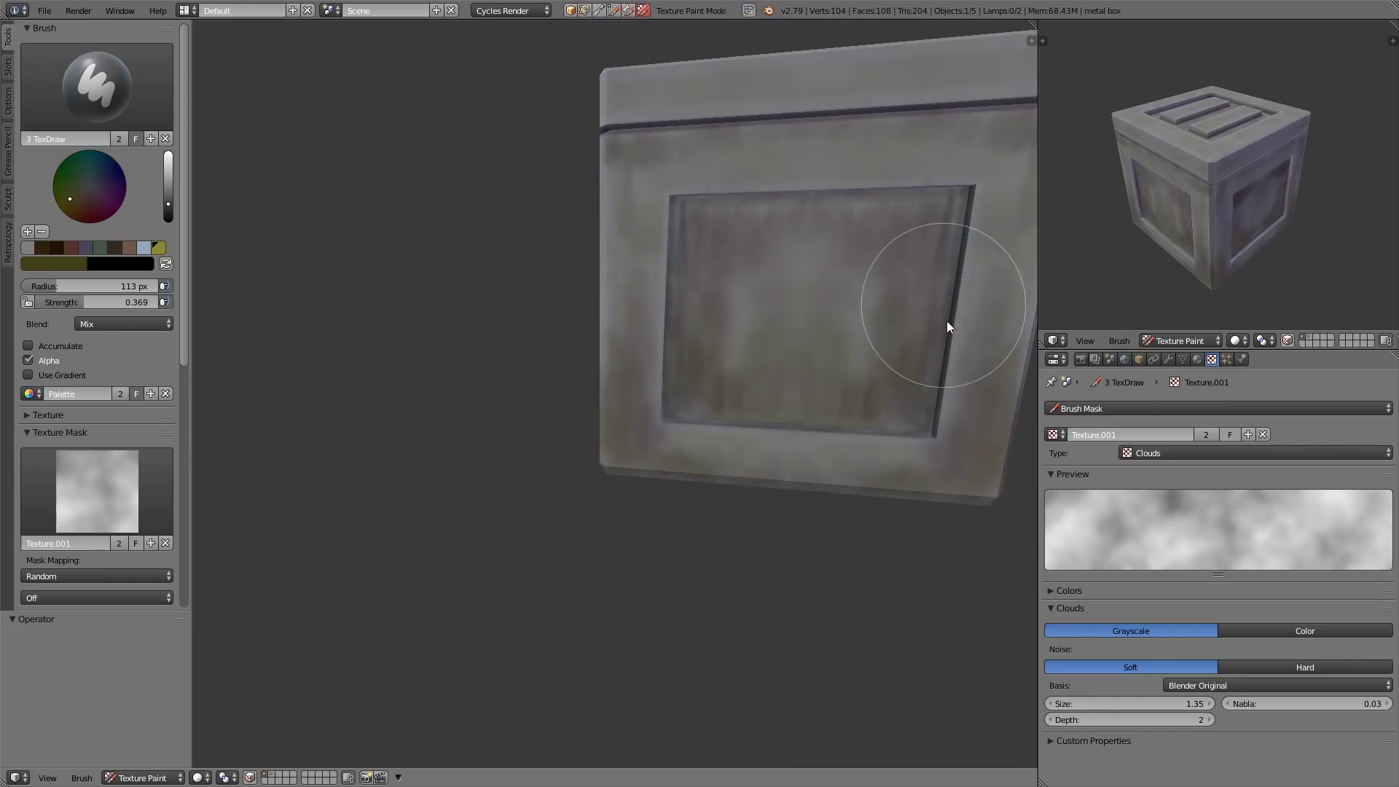
pyautogui.moveTo(928, 459)
pyautogui.mouseDown(button='middle')
pyautogui.moveTo(819, 425)
pyautogui.moveTo(824, 380)
pyautogui.mouseUp(button='middle')
# Shift the brush colour to dark brown and paint stains on the frame beneath the lid seam.
pyautogui.click(78, 212)
pyautogui.moveTo(750, 418)
pyautogui.mouseDown(button='middle')
pyautogui.moveTo(717, 379)
pyautogui.moveTo(778, 417)
pyautogui.moveTo(567, 334)
pyautogui.moveTo(631, 364)
pyautogui.mouseUp(button='middle')
pyautogui.scroll(-1, 717, 379)
pyautogui.keyDown('ctrl'); pyautogui.moveTo(640, 112); pyautogui.dragTo(563, 70, button='middle'); pyautogui.keyUp('ctrl')
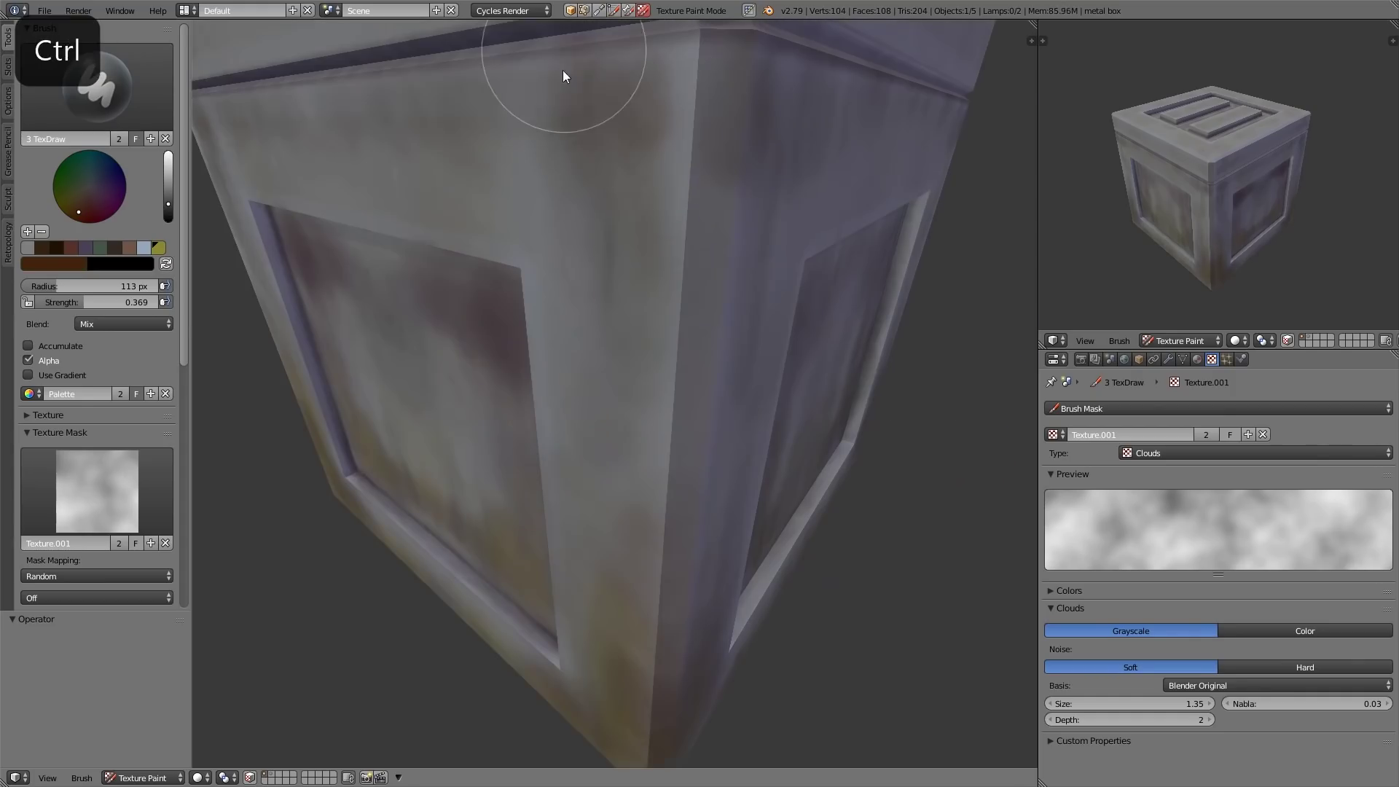
pyautogui.moveTo(424, 128); pyautogui.dragTo(653, 90)
# Paint dark brown staining around the box's lower corners and edges.
pyautogui.moveTo(653, 90); pyautogui.dragTo(626, 306, button='middle')
pyautogui.moveTo(626, 307)
pyautogui.keyDown('ctrl'); pyautogui.mouseDown(button='middle')
pyautogui.moveTo(618, 557)
pyautogui.moveTo(712, 446)
pyautogui.moveTo(659, 495)
pyautogui.mouseUp(button='middle'); pyautogui.keyUp('ctrl')
pyautogui.keyDown('shift'); pyautogui.moveTo(660, 496); pyautogui.dragTo(626, 532, button='middle'); pyautogui.keyUp('shift')
pyautogui.moveTo(626, 532)
pyautogui.keyDown('ctrl'); pyautogui.mouseDown(button='middle')
pyautogui.moveTo(561, 400)
pyautogui.moveTo(649, 474)
pyautogui.mouseUp(button='middle'); pyautogui.keyUp('ctrl')
pyautogui.moveTo(757, 546); pyautogui.dragTo(738, 447)
pyautogui.moveTo(738, 447); pyautogui.dragTo(653, 349, button='middle')
pyautogui.moveTo(652, 349)
pyautogui.keyDown('shift'); pyautogui.mouseDown(button='middle')
pyautogui.moveTo(695, 488)
pyautogui.moveTo(678, 554)
pyautogui.moveTo(714, 505)
pyautogui.moveTo(719, 515)
pyautogui.moveTo(684, 537)
pyautogui.mouseUp(button='middle'); pyautogui.keyUp('shift')
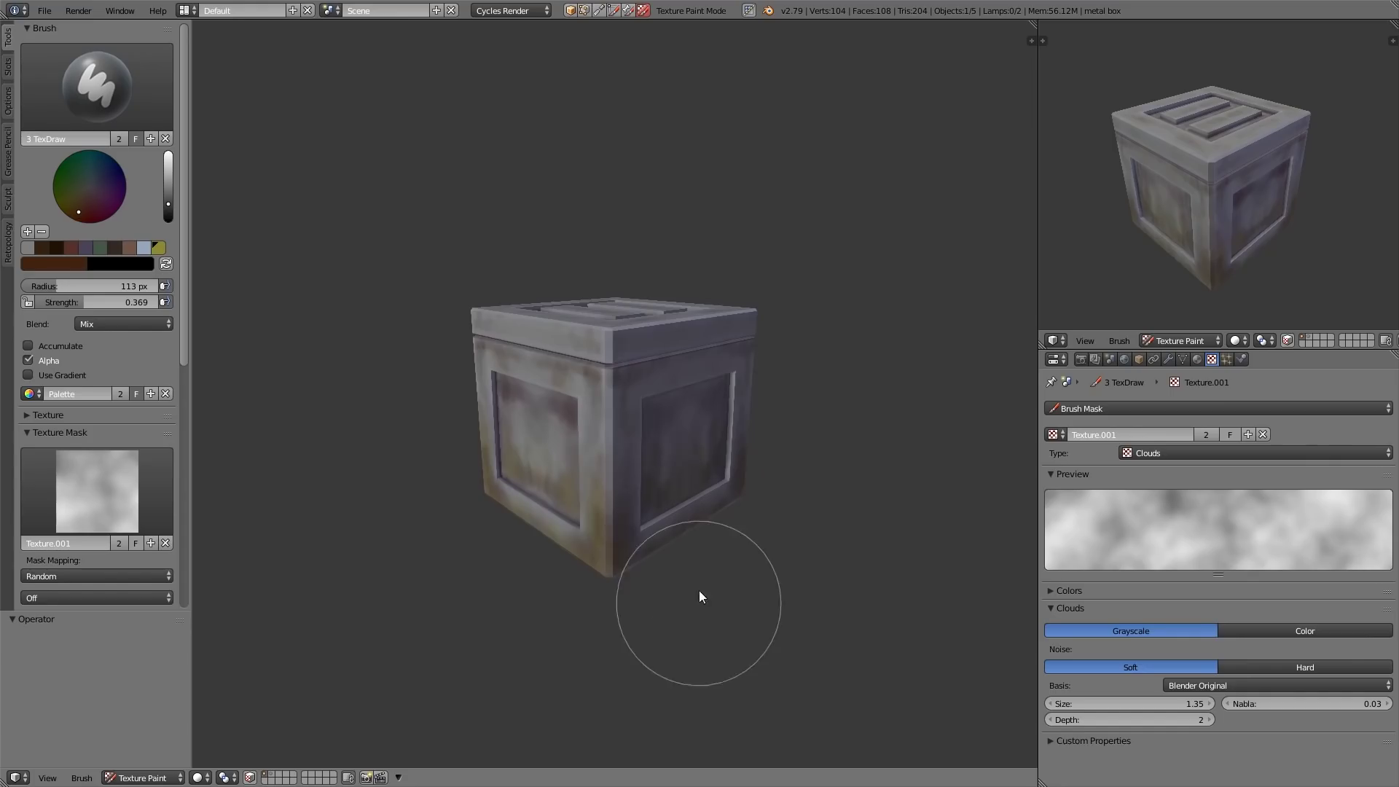
pyautogui.moveTo(698, 590); pyautogui.dragTo(688, 564, button='middle')
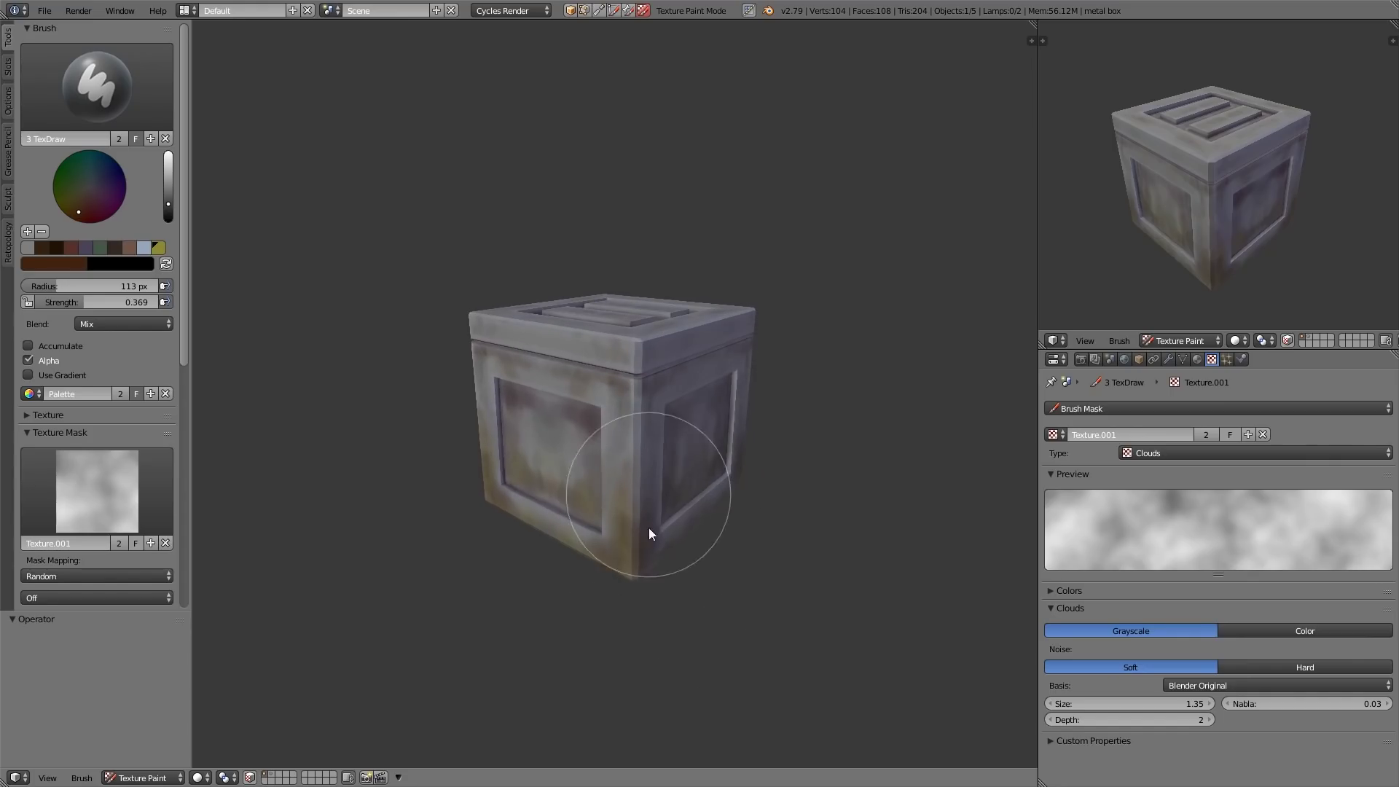
# Change the brush colour to a brighter reddish brown and reduce the brush radius to 45 px.
pyautogui.moveTo(169, 206); pyautogui.dragTo(169, 193)
pyautogui.press('[')
pyautogui.press('[')
pyautogui.press('[')
pyautogui.press('[')
pyautogui.press('[')
pyautogui.press('[')
pyautogui.press('[')
pyautogui.press('[')
pyautogui.keyDown('ctrl'); pyautogui.moveTo(653, 483); pyautogui.dragTo(663, 452, button='middle'); pyautogui.keyUp('ctrl')
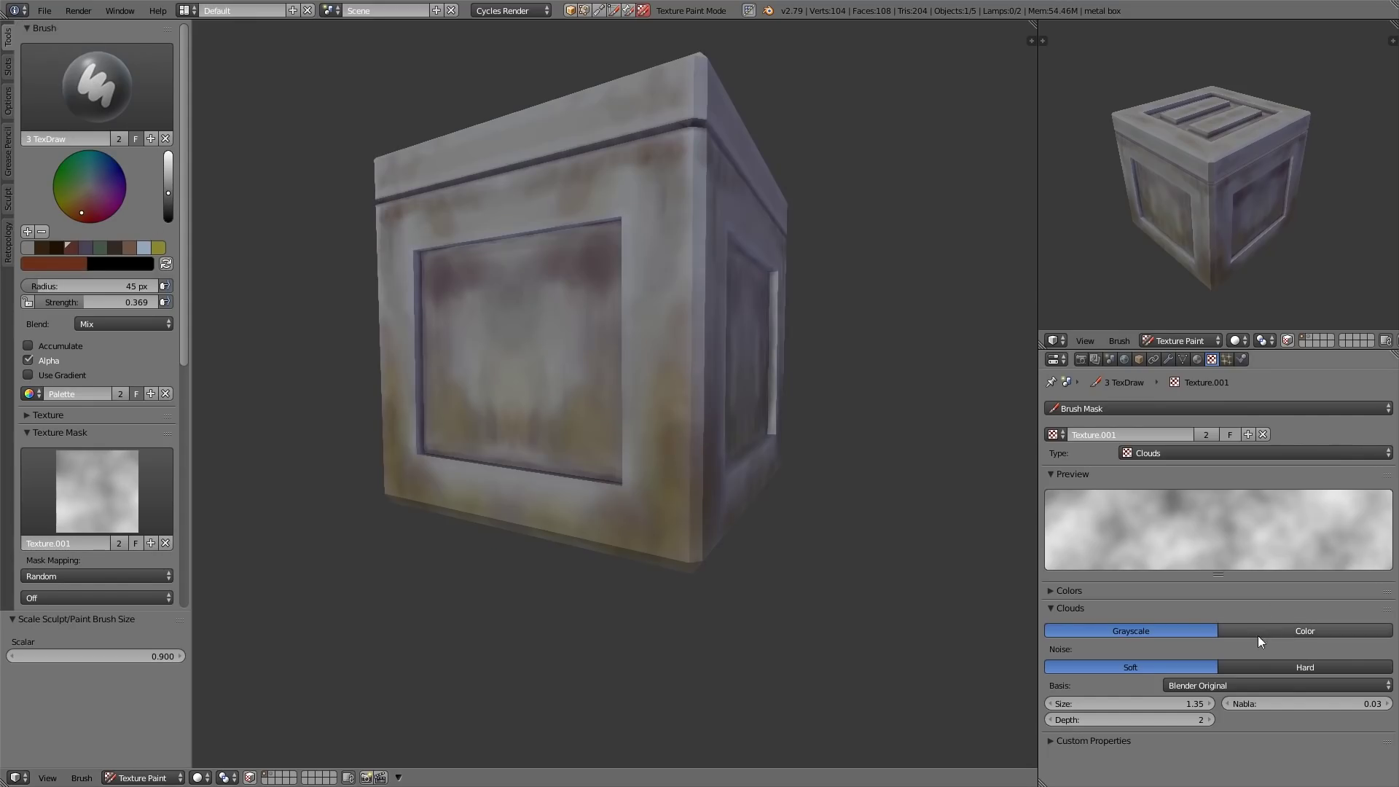
# Set the Clouds mask size to 0.65 and paint reddish-brown rust on the side frames, lower edges and panel corners.
pyautogui.moveTo(1171, 702); pyautogui.dragTo(1155, 704)
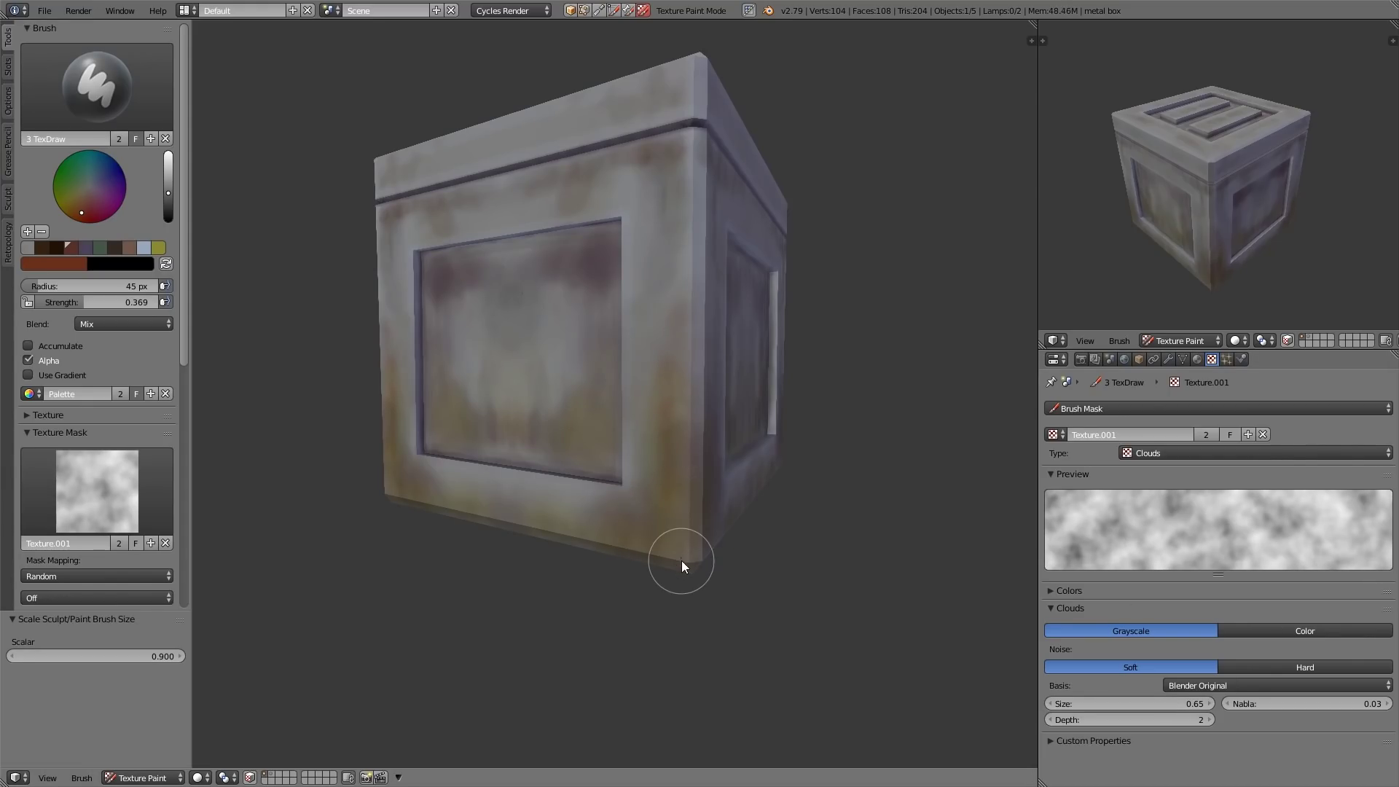
pyautogui.moveTo(634, 496); pyautogui.dragTo(686, 484, button='middle')
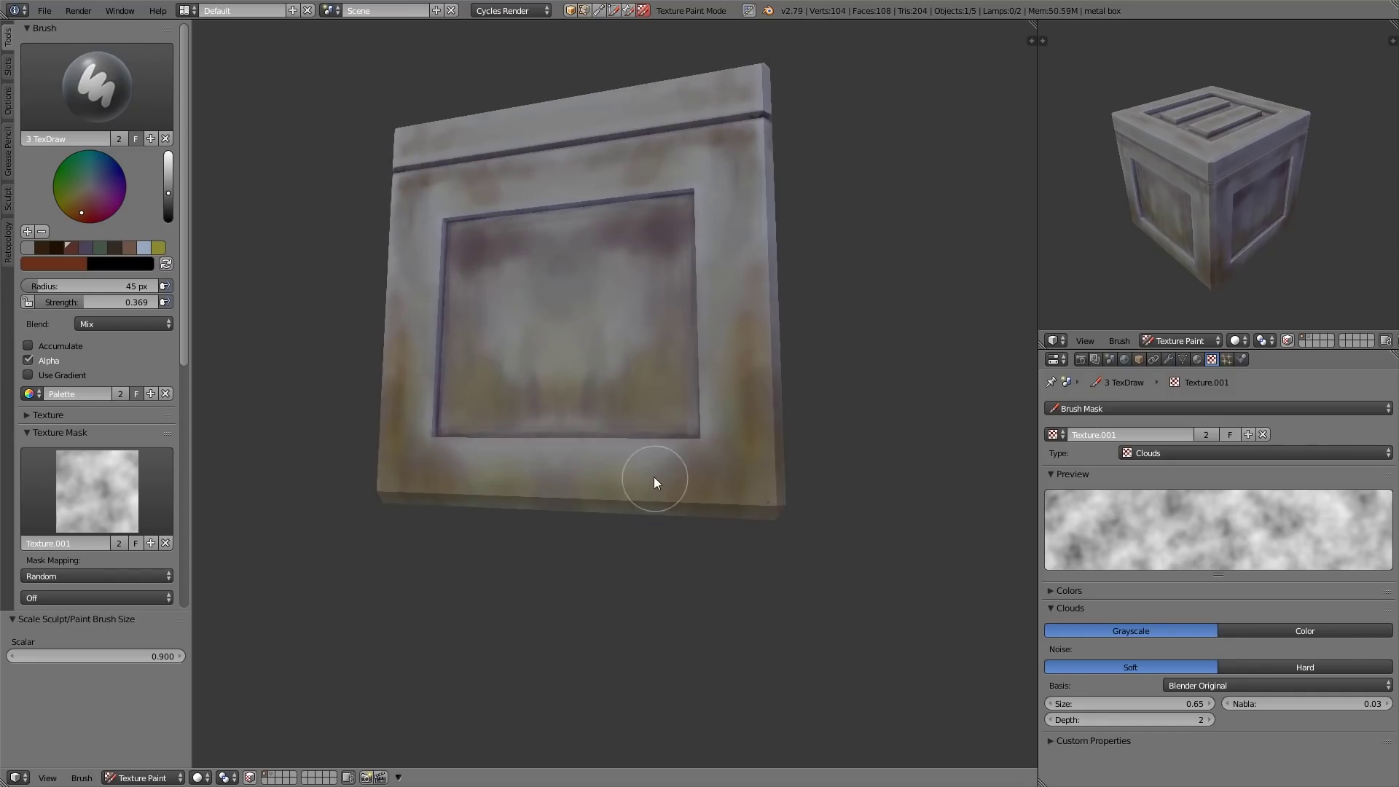
pyautogui.moveTo(644, 411); pyautogui.dragTo(776, 450, button='middle')
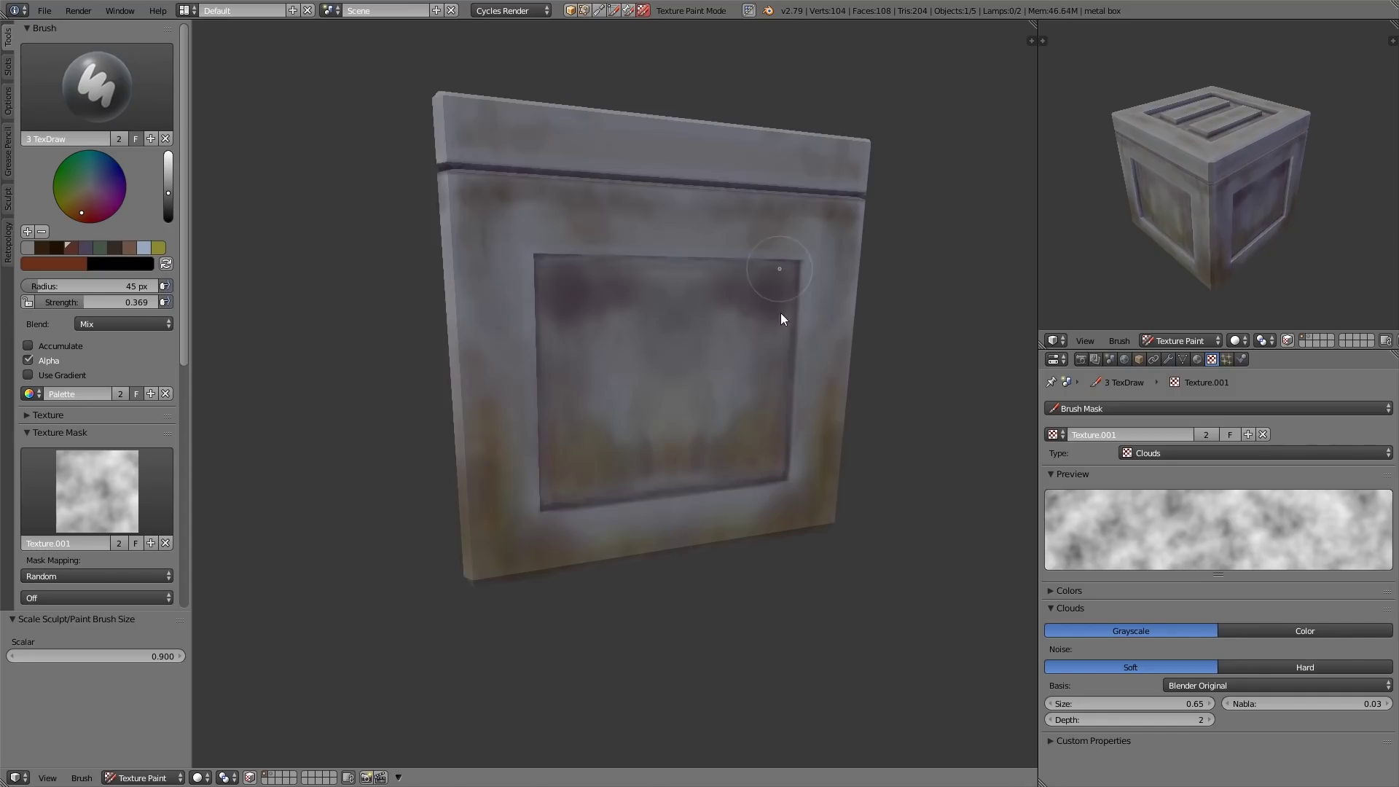
pyautogui.moveTo(780, 318); pyautogui.dragTo(502, 406, button='middle')
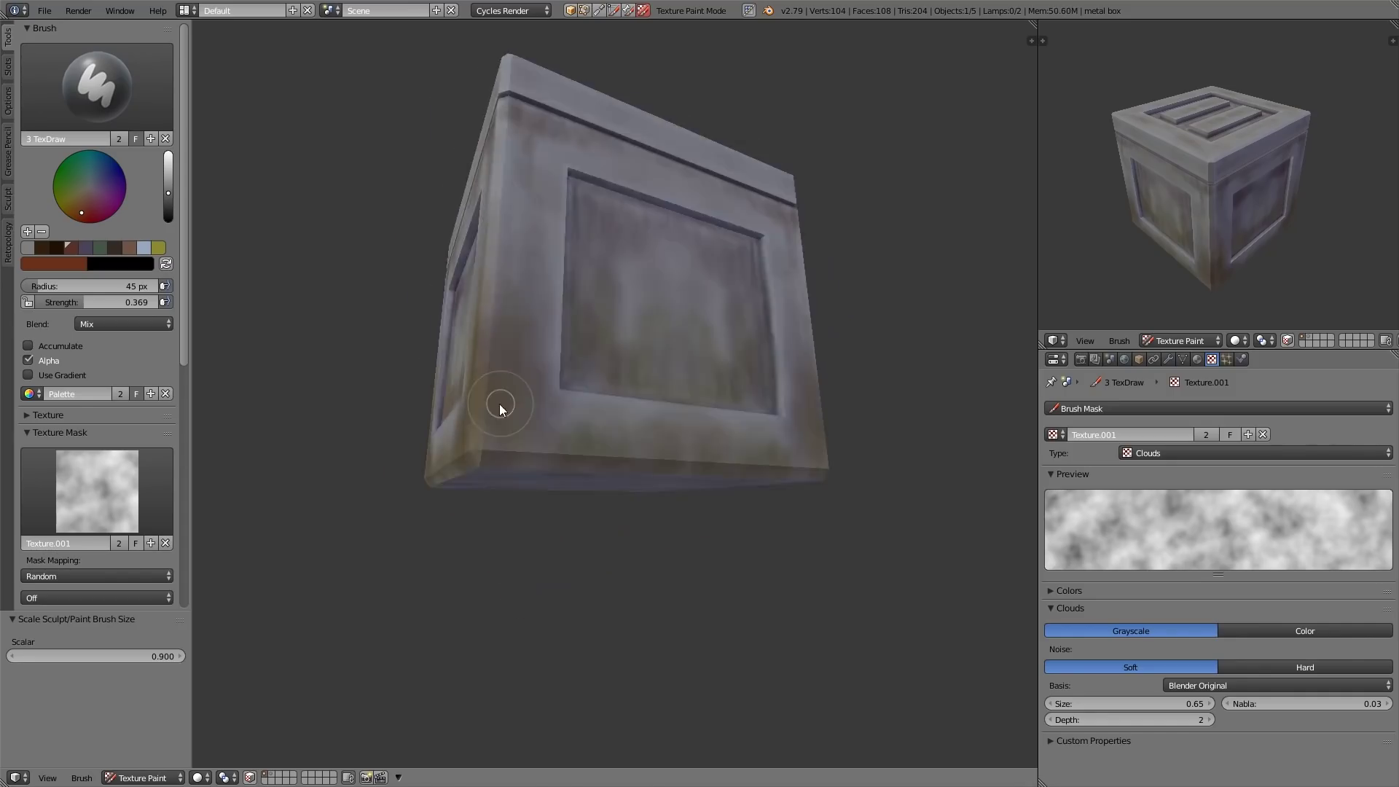
pyautogui.press('KP_1')
pyautogui.scroll(1, 479, 472)
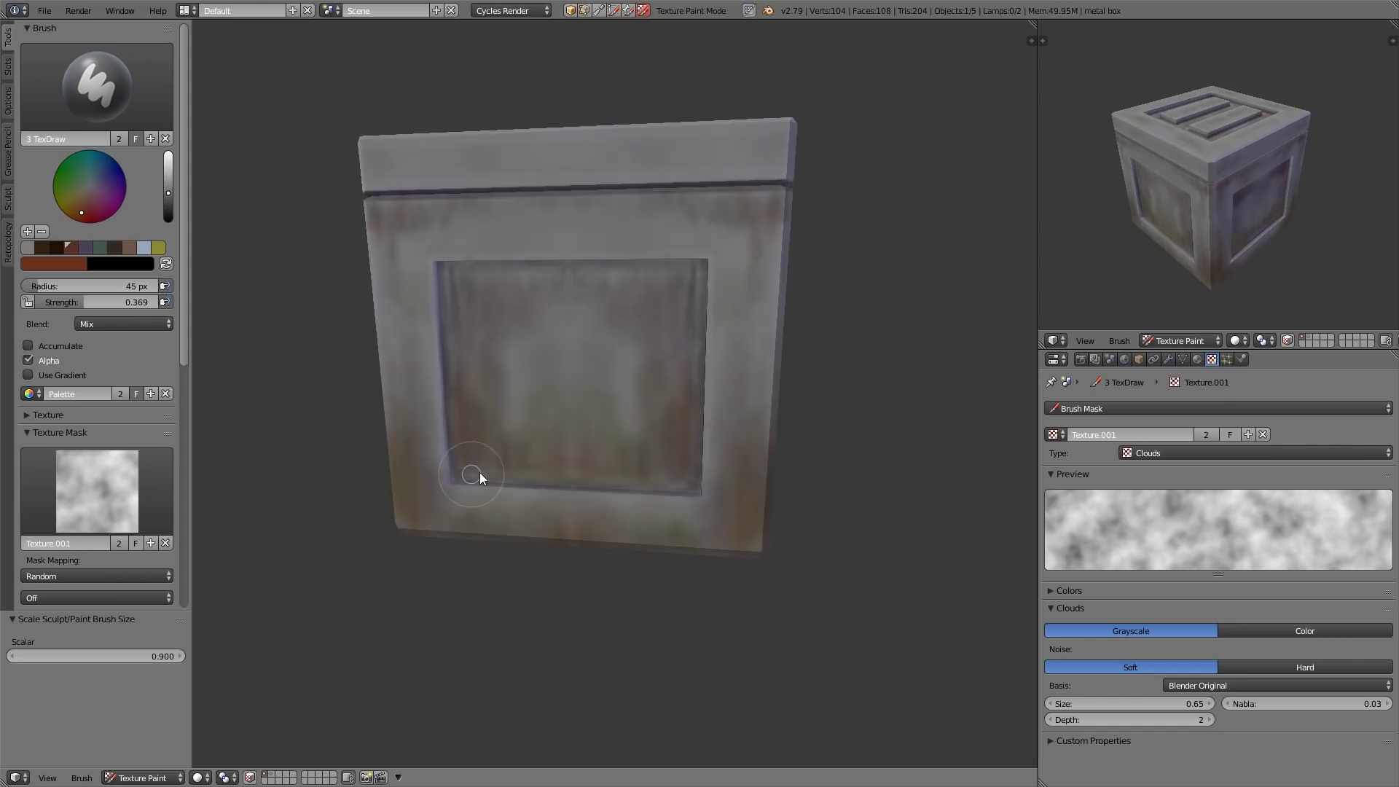
pyautogui.moveTo(479, 472)
pyautogui.mouseDown(button='middle')
pyautogui.moveTo(459, 462)
pyautogui.moveTo(678, 430)
pyautogui.moveTo(543, 381)
pyautogui.moveTo(801, 473)
pyautogui.mouseUp(button='middle')
# Brighten the brush colour to yellow-orange and paint rust streaks in the side frame's lower corners.
pyautogui.moveTo(168, 193); pyautogui.dragTo(168, 177)
pyautogui.click(70, 207)
pyautogui.moveTo(503, 452); pyautogui.dragTo(576, 402, button='middle')
pyautogui.moveTo(573, 430); pyautogui.dragTo(577, 469)
pyautogui.moveTo(641, 459)
pyautogui.mouseDown(button='middle')
pyautogui.moveTo(750, 423)
pyautogui.moveTo(660, 427)
pyautogui.mouseUp(button='middle')
# Turn off Y symmetry and paint yellow-orange rust streaks down from the side panel's upper corners.
pyautogui.moveTo(184, 298); pyautogui.dragTo(204, 567)
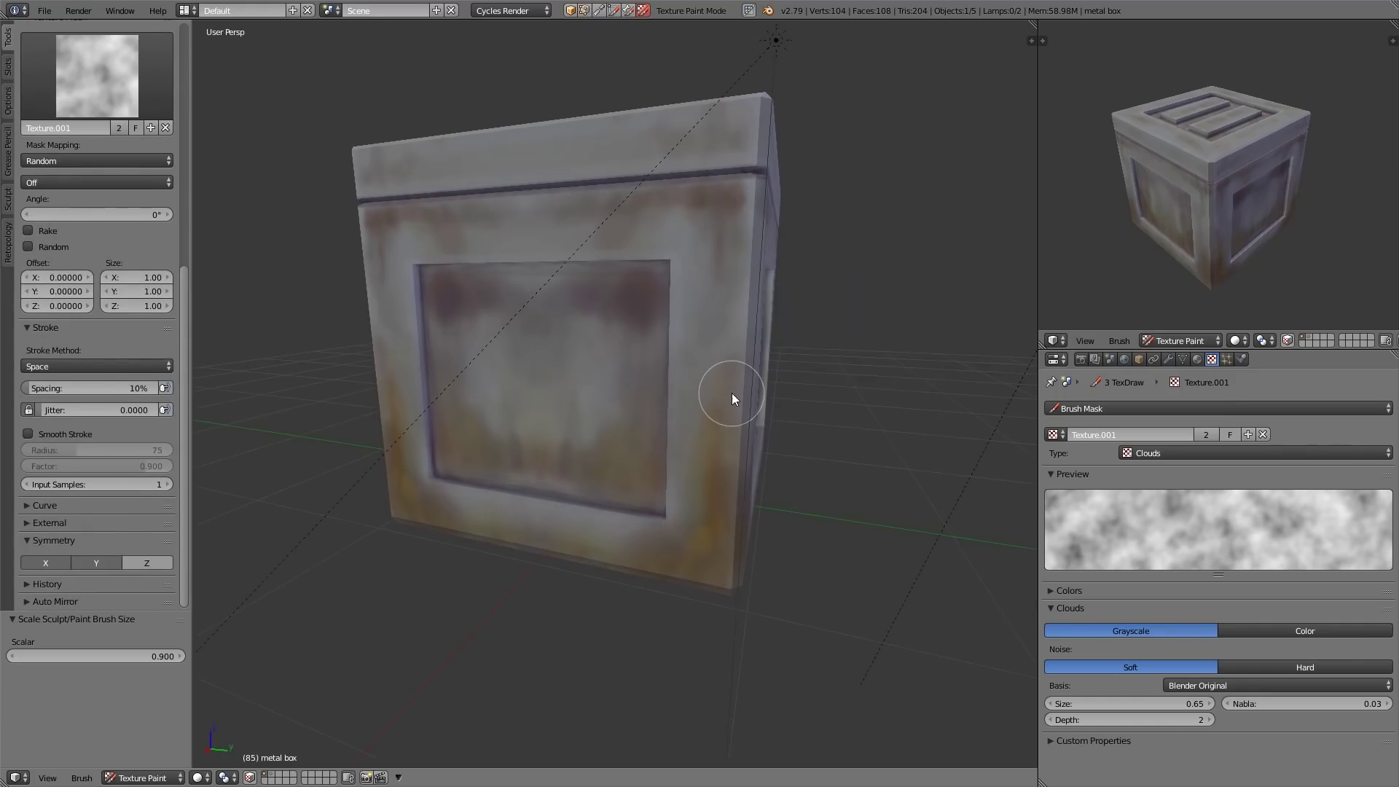
pyautogui.keyDown('ctrl'); pyautogui.moveTo(440, 383); pyautogui.dragTo(415, 252, button='middle'); pyautogui.keyUp('ctrl')
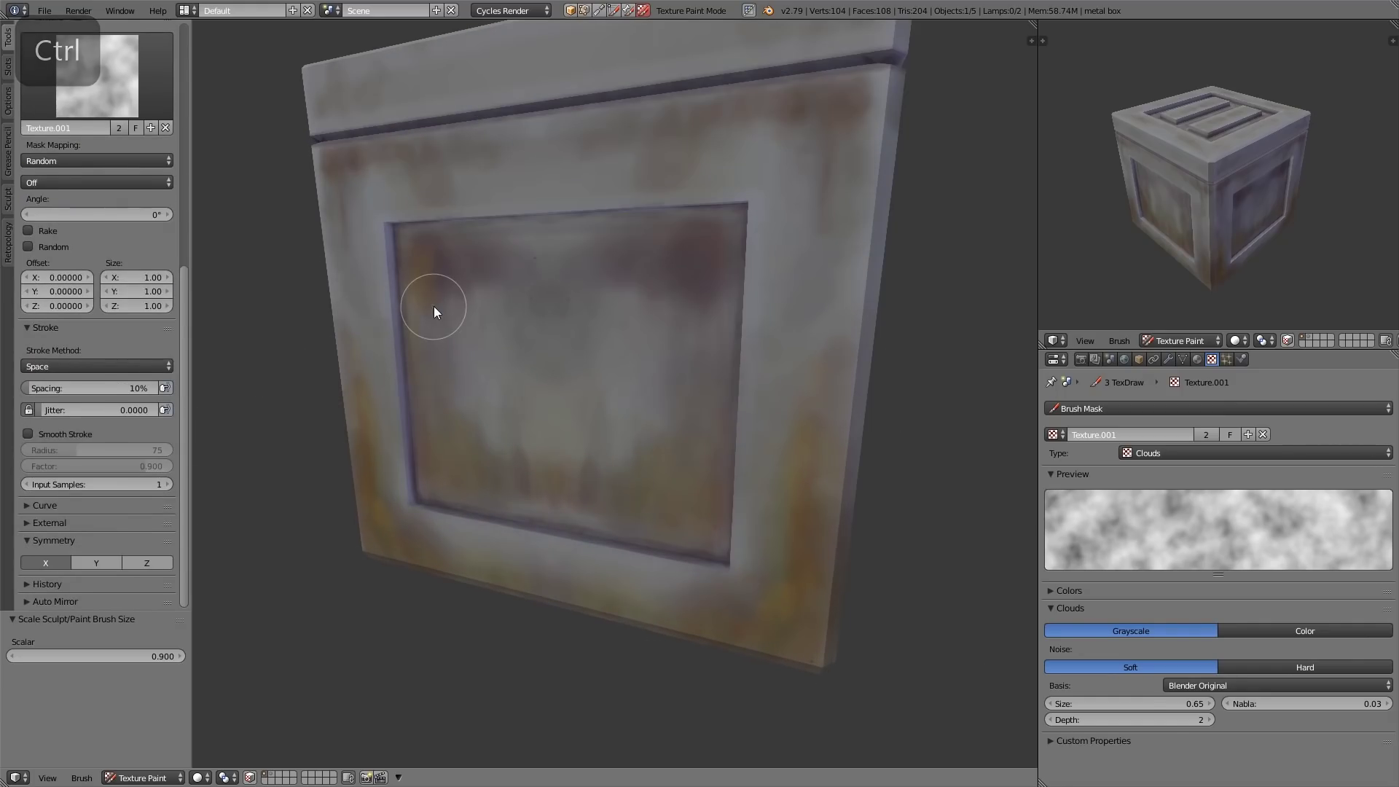
pyautogui.moveTo(583, 319); pyautogui.dragTo(617, 307, button='middle')
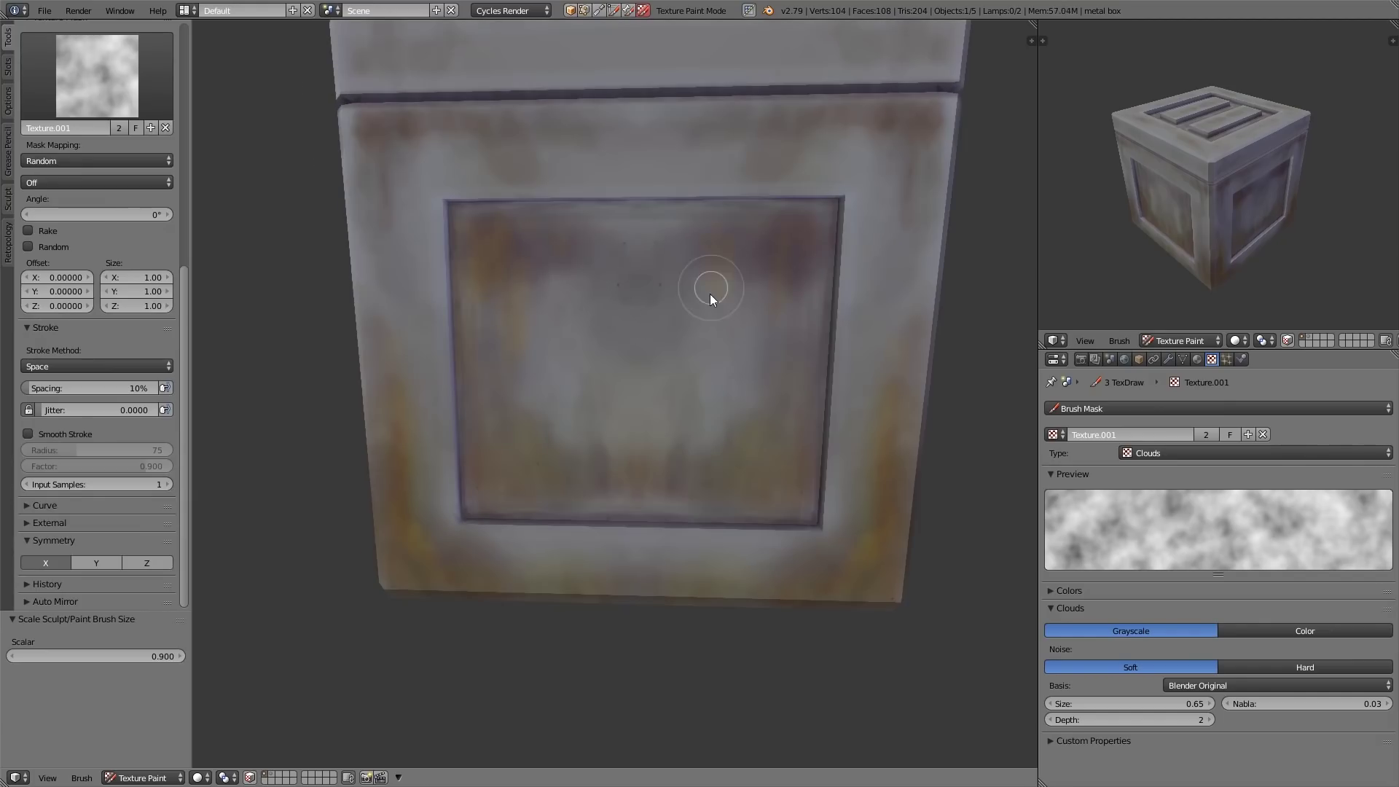
pyautogui.moveTo(749, 234); pyautogui.dragTo(785, 179, button='middle')
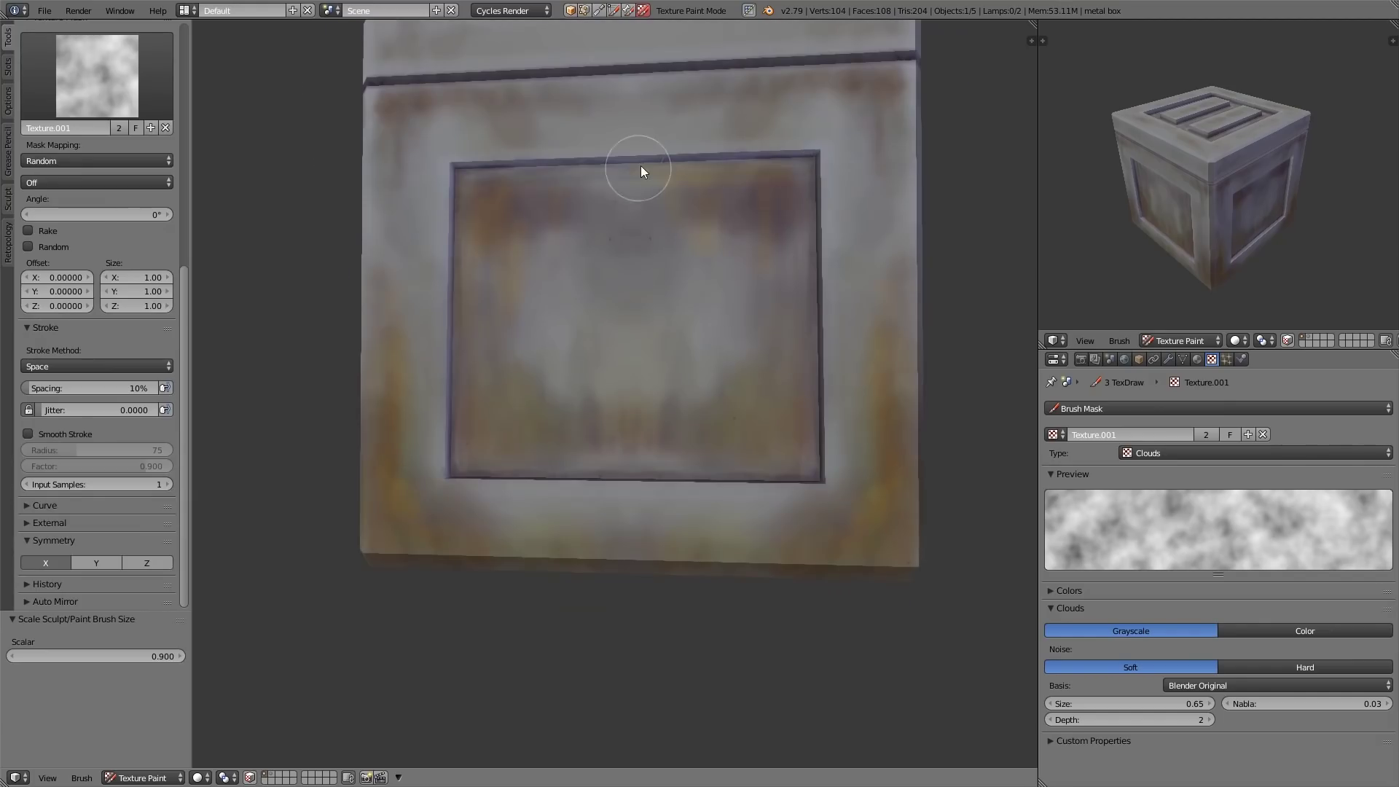
# Paint yellow-orange rust along the upper and lower parts of the side panel.
pyautogui.moveTo(775, 446); pyautogui.dragTo(743, 415, button='middle')
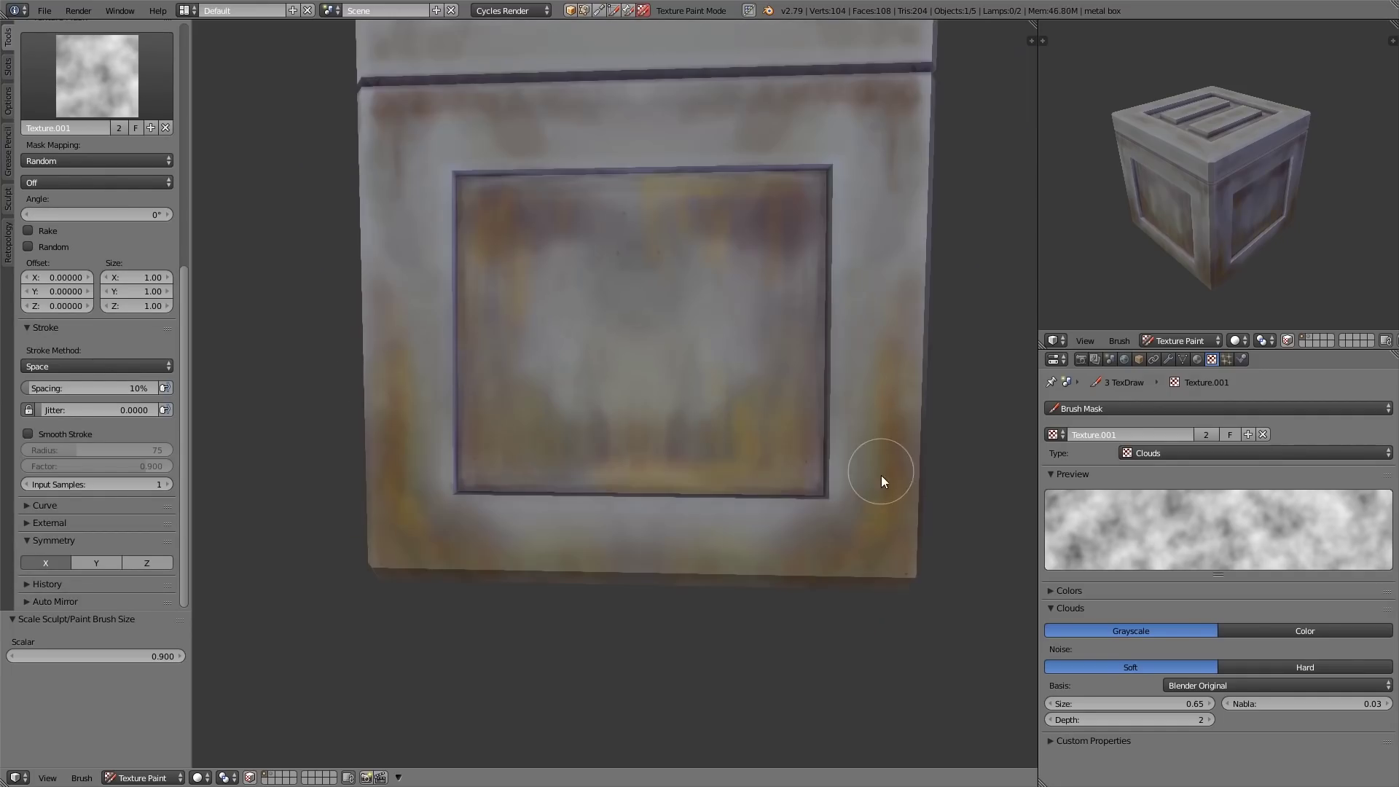
pyautogui.moveTo(884, 475); pyautogui.dragTo(765, 551, button='middle')
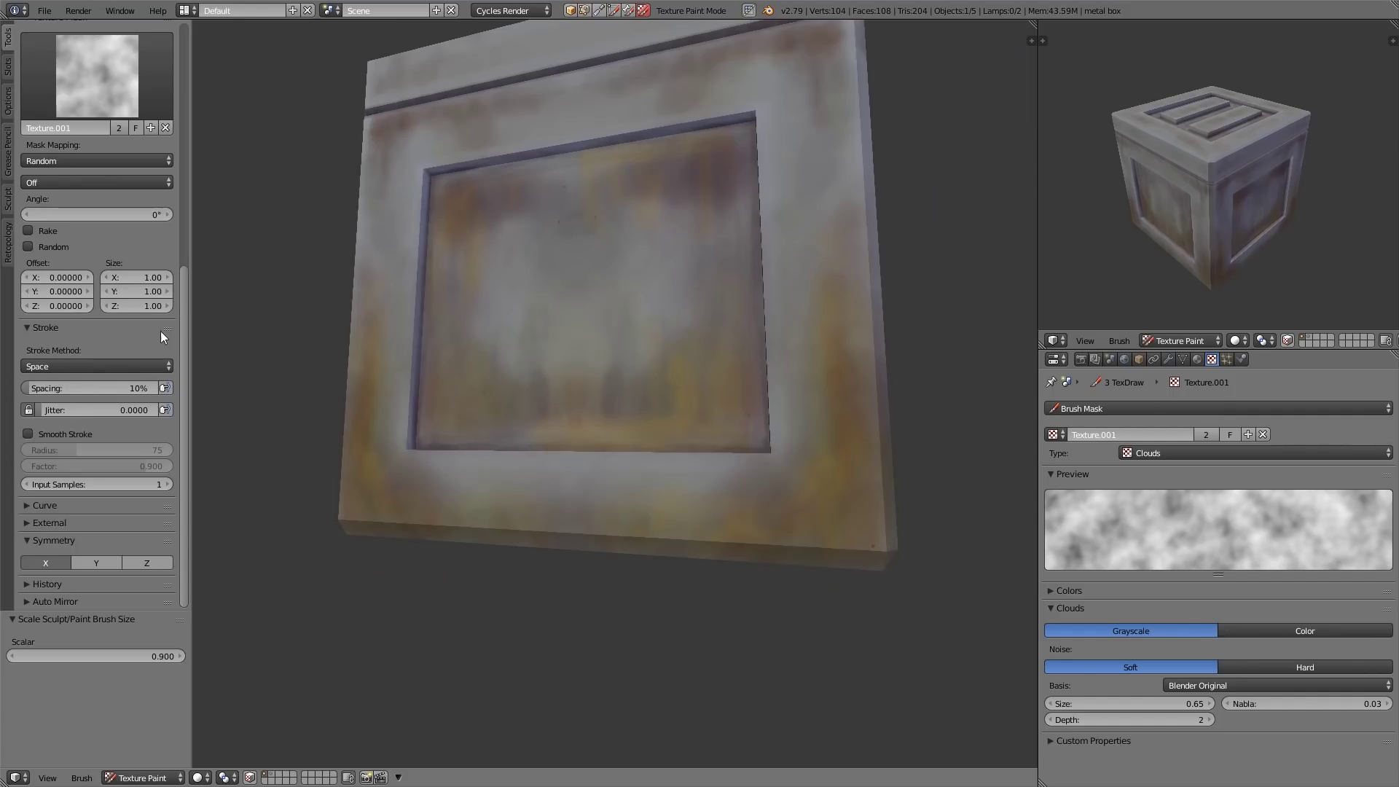
pyautogui.scroll(4, 160, 331)
pyautogui.moveTo(714, 190); pyautogui.dragTo(803, 143, button='middle')
pyautogui.moveTo(803, 234); pyautogui.dragTo(676, 219, button='middle')
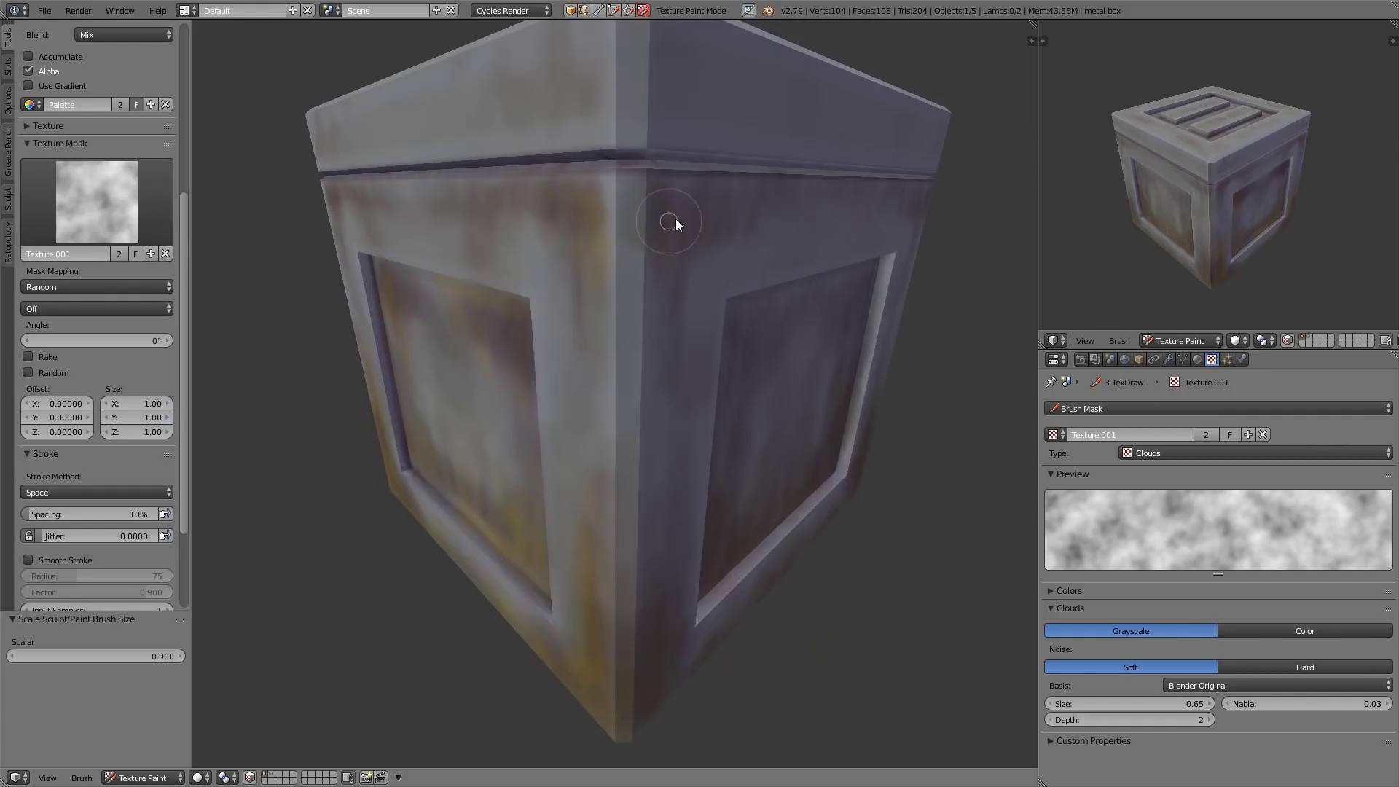
# Switch the paint symmetry from X to Y and paint yellow-orange rust on the adjacent side.
pyautogui.moveTo(710, 300)
pyautogui.mouseDown(button='middle')
pyautogui.moveTo(544, 208)
pyautogui.moveTo(394, 241)
pyautogui.mouseUp(button='middle')
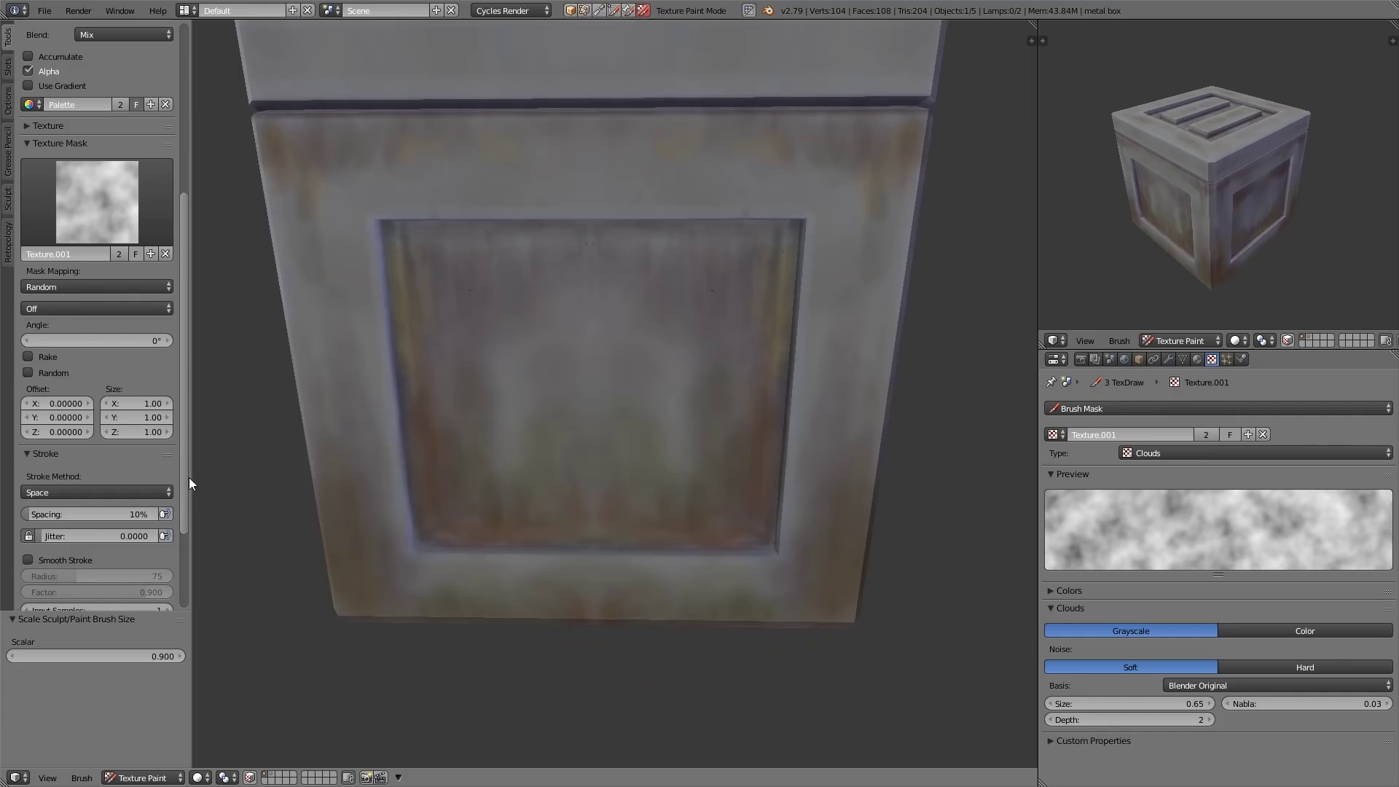
pyautogui.scroll(-4, 184, 578)
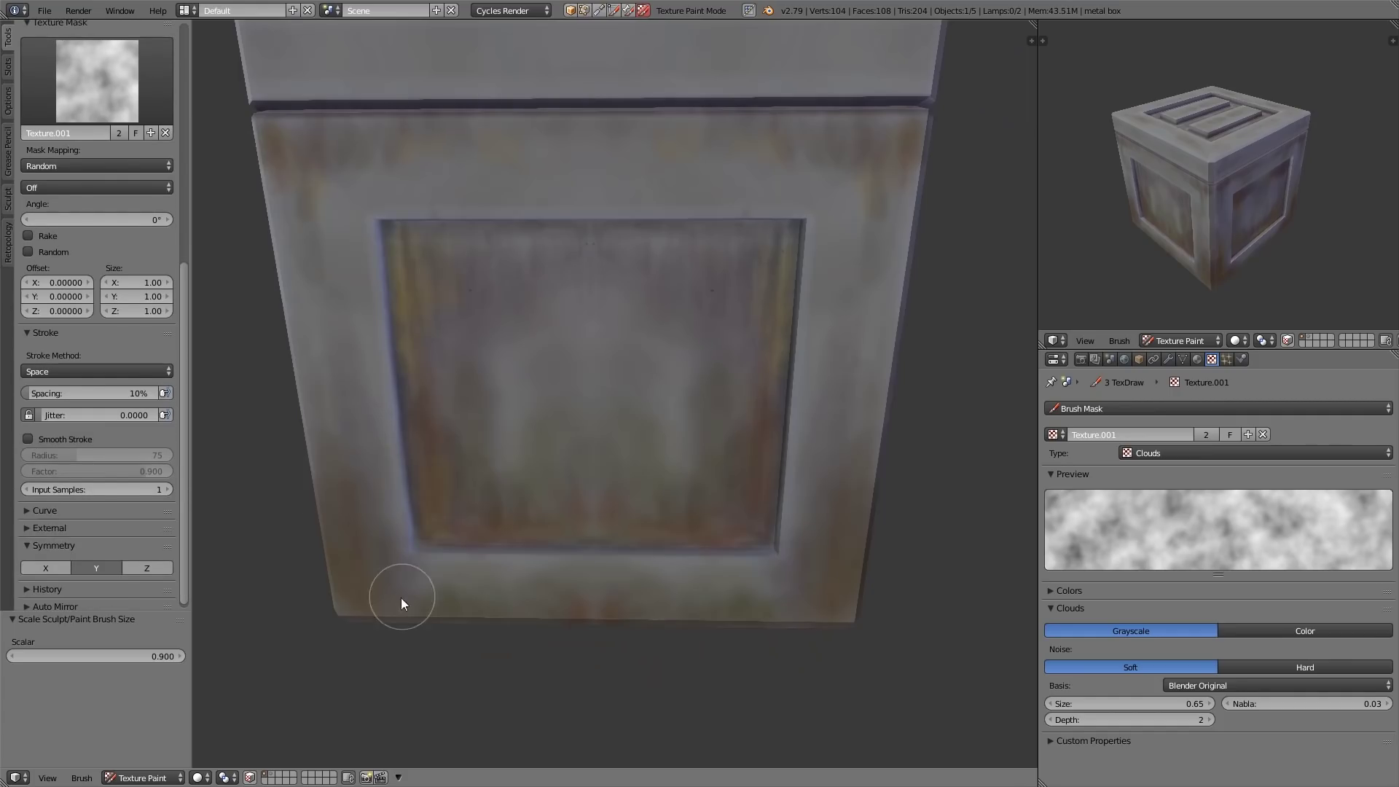
pyautogui.moveTo(768, 483); pyautogui.dragTo(631, 547, button='middle')
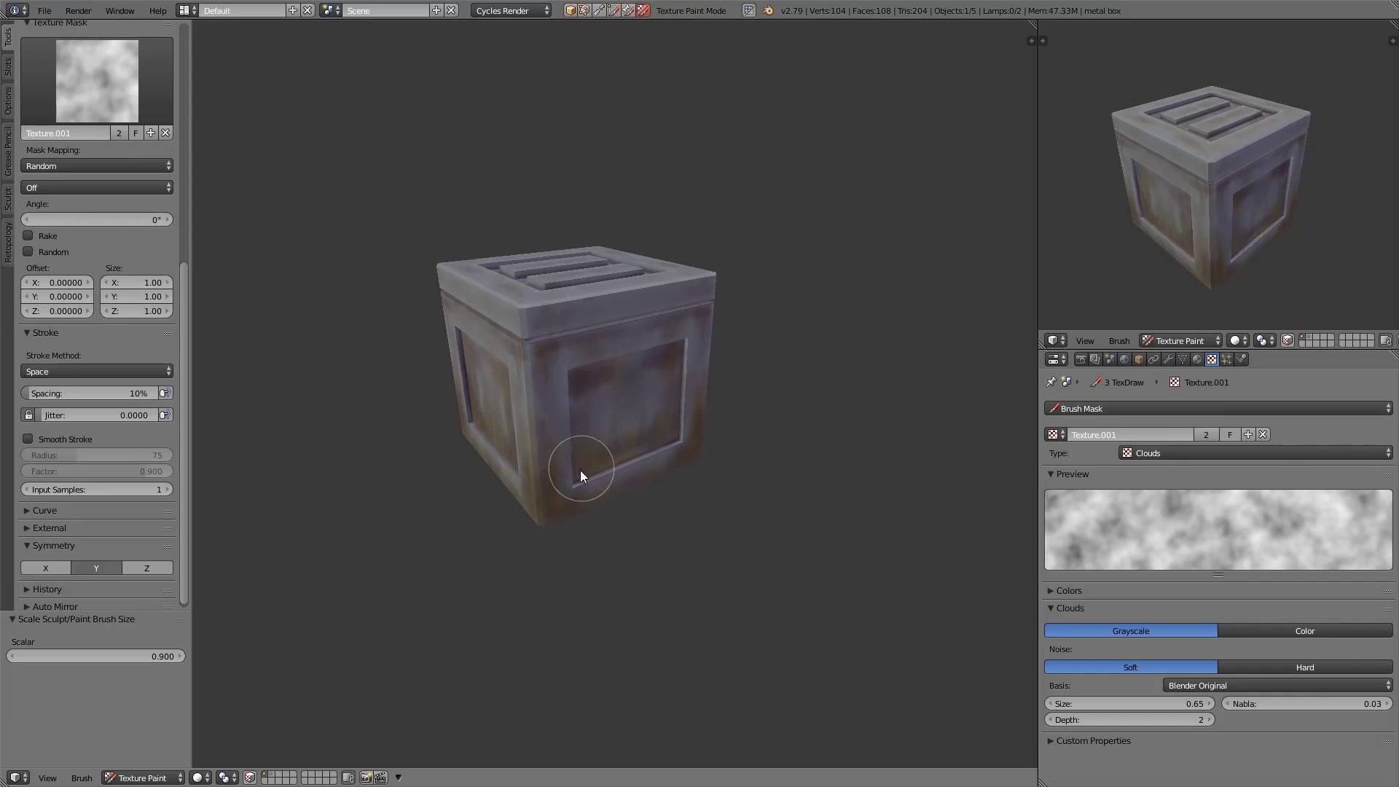
# Dab yellow-orange rust into the lid's recess between and beside the raised slats.
pyautogui.moveTo(587, 394)
pyautogui.keyDown('shift'); pyautogui.mouseDown(button='middle')
pyautogui.moveTo(593, 430)
pyautogui.moveTo(547, 416)
pyautogui.moveTo(571, 479)
pyautogui.moveTo(597, 420)
pyautogui.moveTo(605, 320)
pyautogui.mouseUp(button='middle'); pyautogui.keyUp('shift')
pyautogui.moveTo(587, 255); pyautogui.dragTo(628, 354, button='middle')
pyautogui.moveTo(633, 571); pyautogui.dragTo(597, 570)
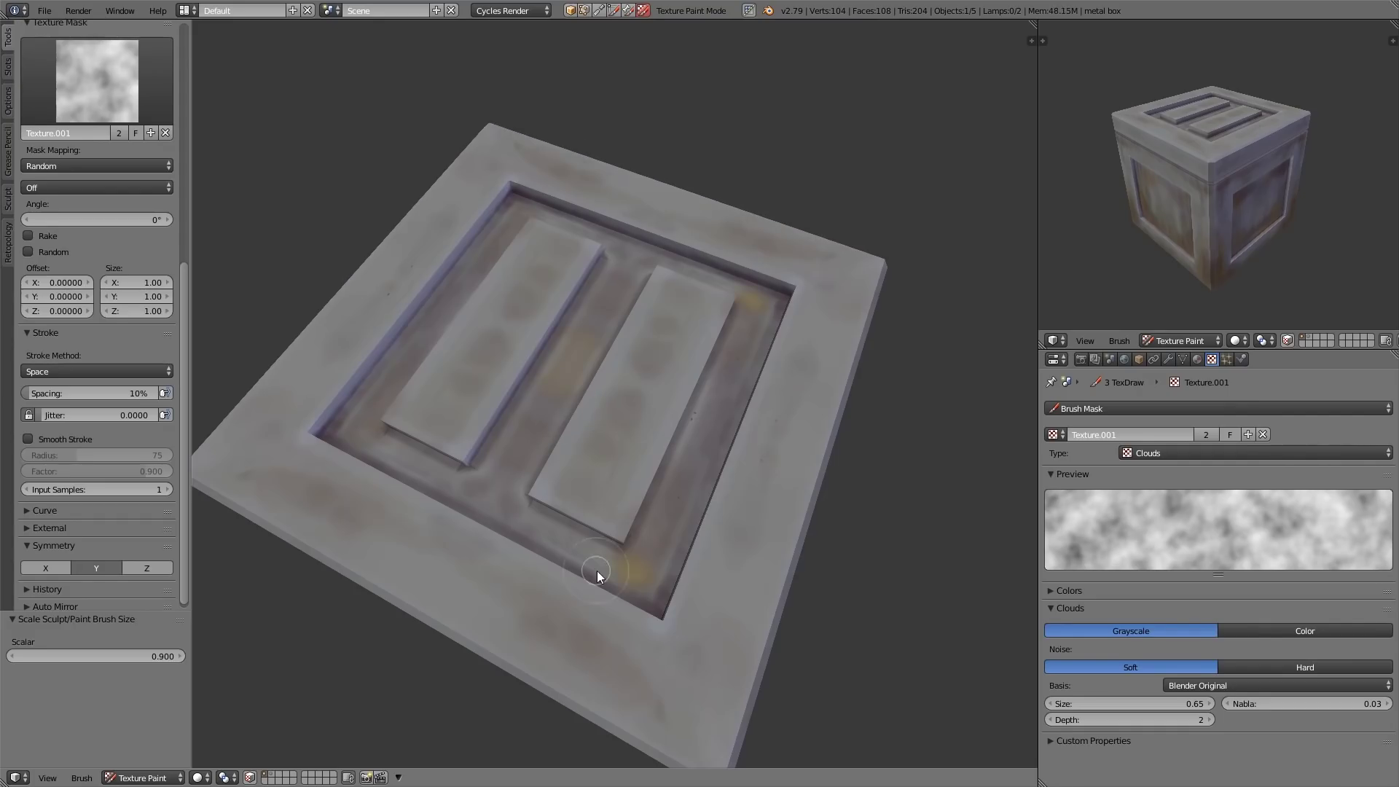
# Change the TexDraw brush colour to a dark purple.
pyautogui.moveTo(462, 449); pyautogui.dragTo(665, 484, button='middle')
pyautogui.moveTo(183, 310); pyautogui.dragTo(183, 89)
pyautogui.moveTo(554, 343); pyautogui.dragTo(600, 382, button='middle')
pyautogui.click(102, 172)
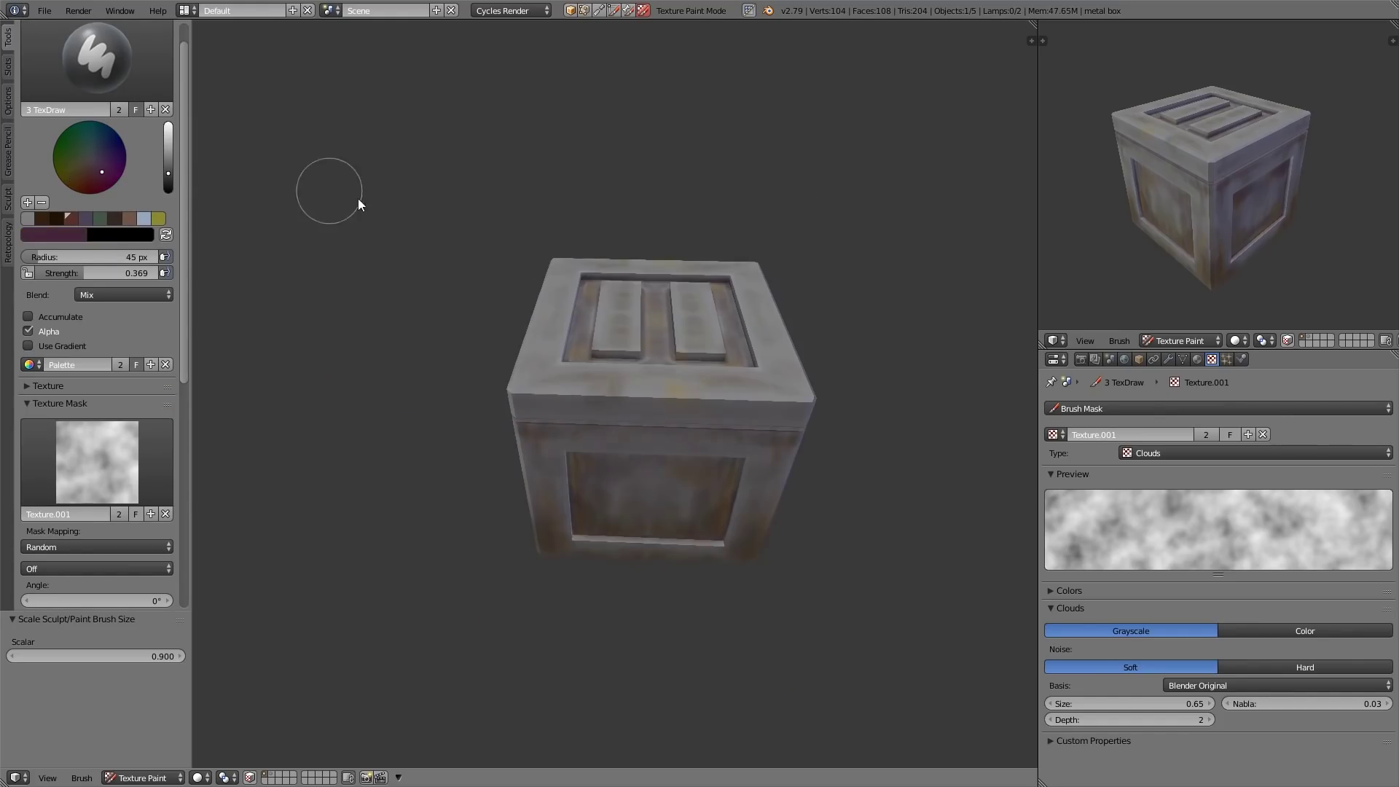
pyautogui.moveTo(670, 467)
pyautogui.mouseDown(button='middle')
pyautogui.moveTo(634, 398)
pyautogui.moveTo(619, 444)
pyautogui.moveTo(561, 437)
pyautogui.mouseUp(button='middle')
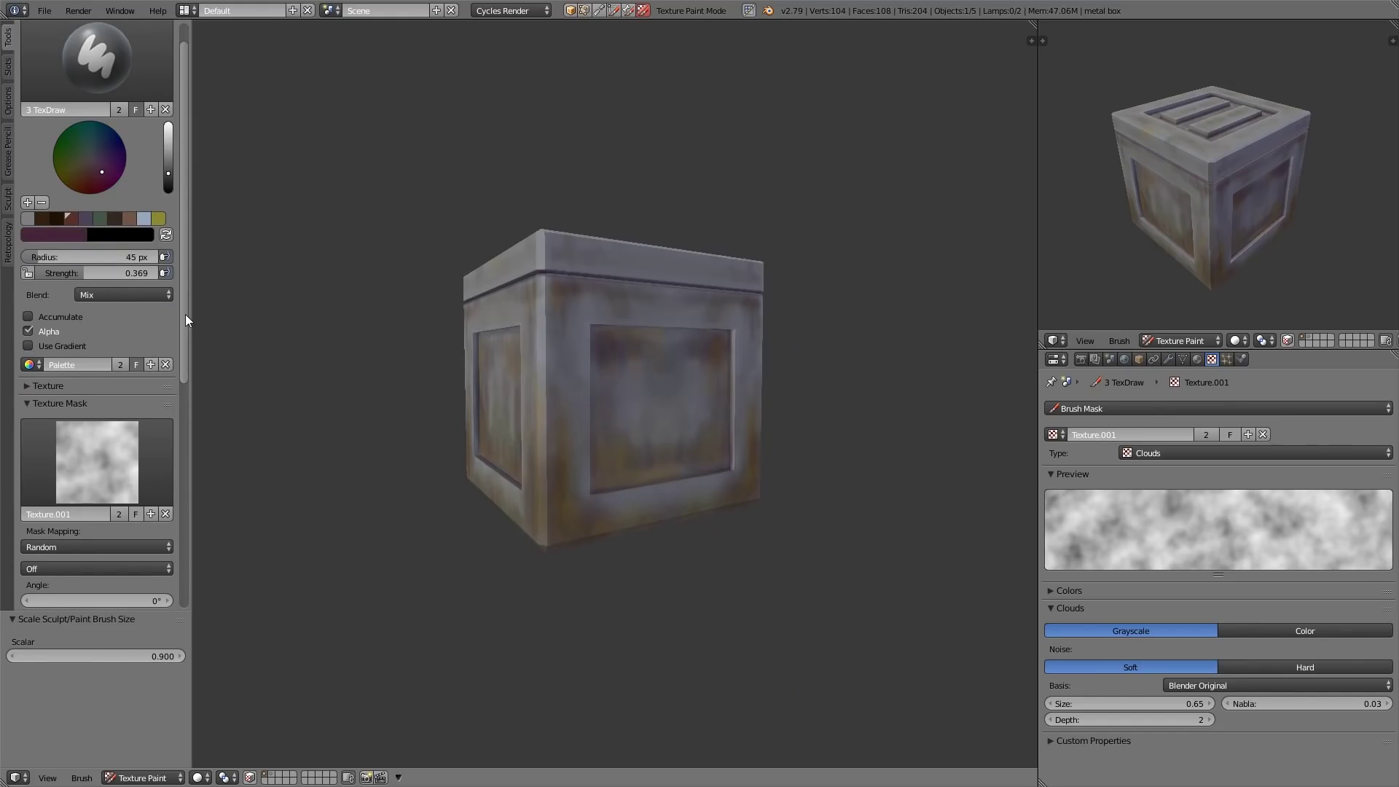
# Switch to the 1 dark brush, darken its colour to a deeper grey and set its strength to 0.310.
pyautogui.scroll(1, 146, 204)
pyautogui.click(109, 91)
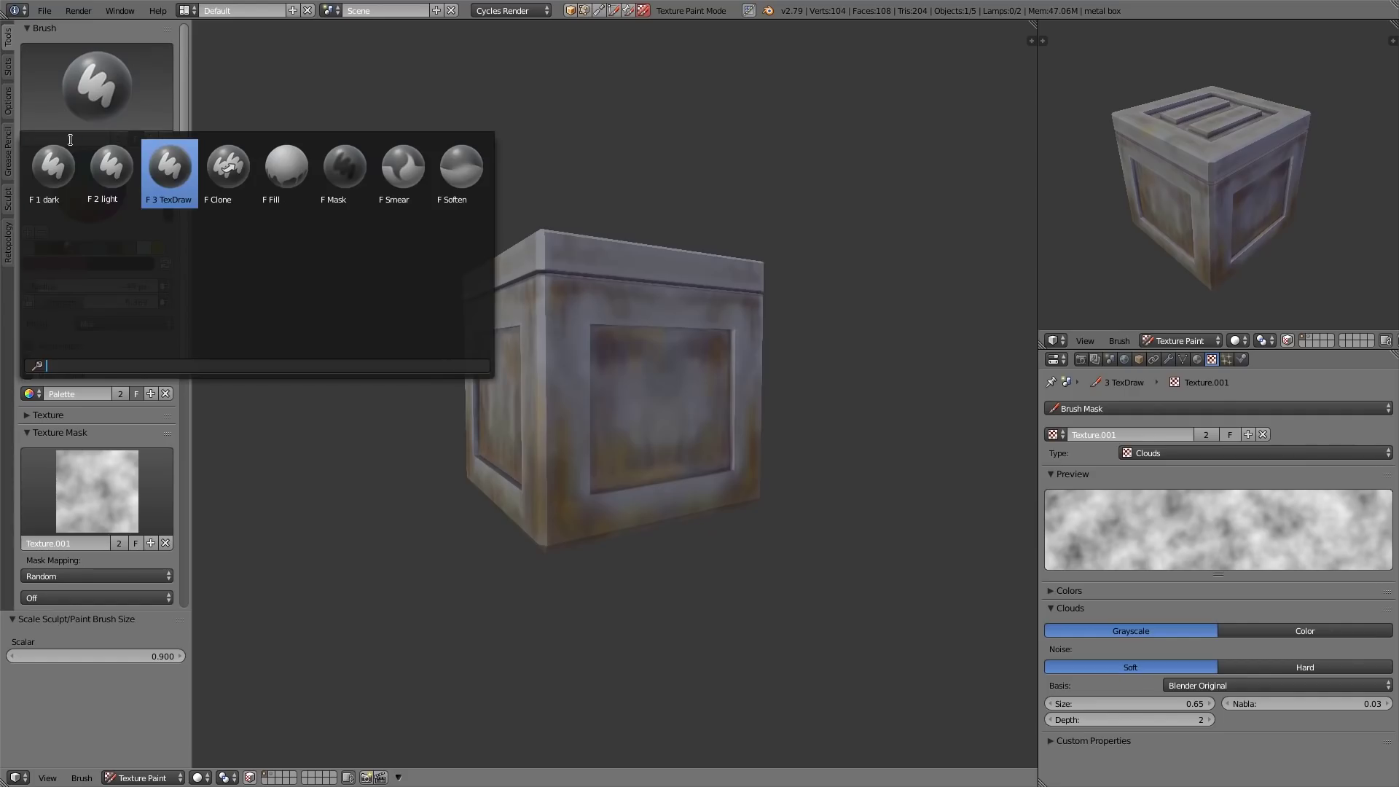
pyautogui.click(56, 161)
pyautogui.keyDown('ctrl'); pyautogui.moveTo(539, 401); pyautogui.dragTo(591, 545, button='middle'); pyautogui.keyUp('ctrl')
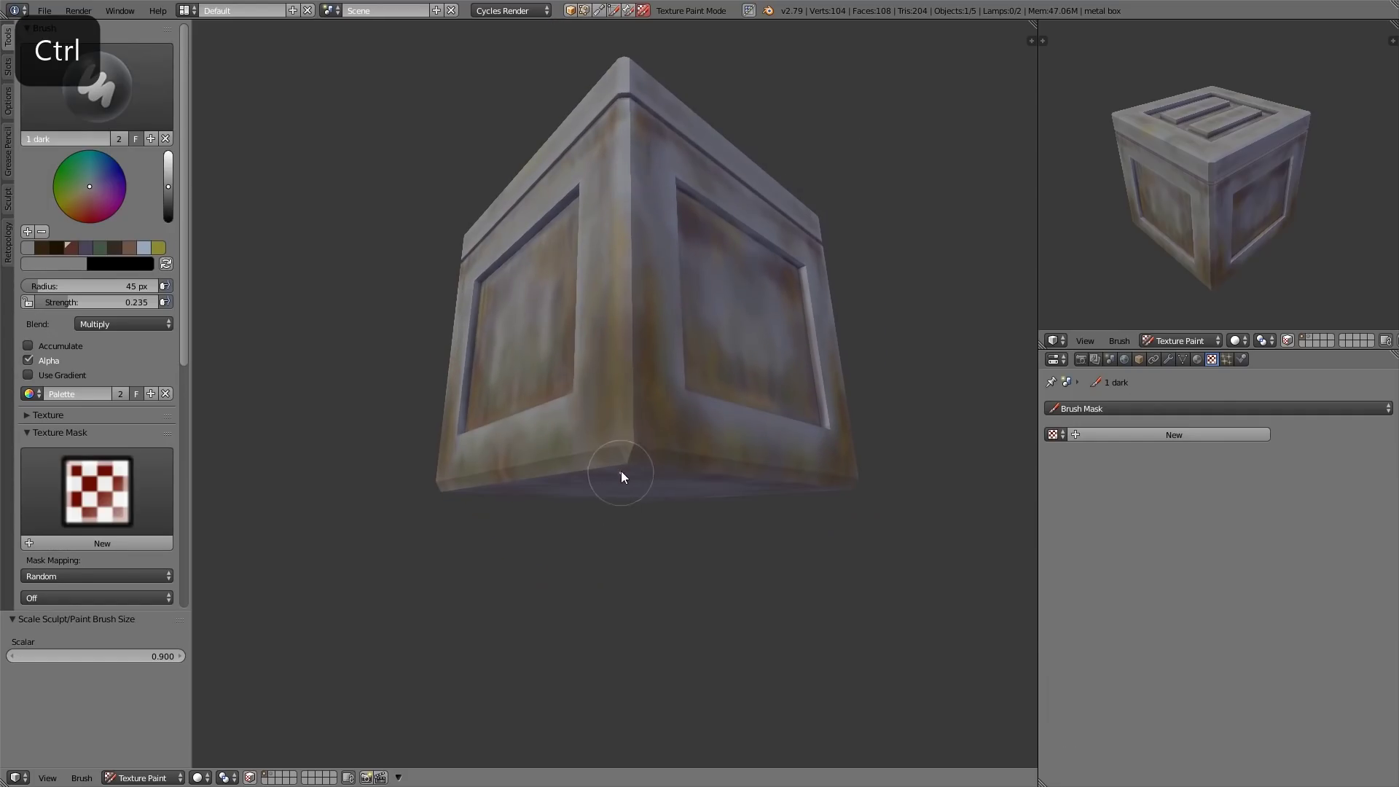
pyautogui.keyDown('ctrl'); pyautogui.moveTo(621, 471); pyautogui.dragTo(617, 461); pyautogui.keyUp('ctrl')
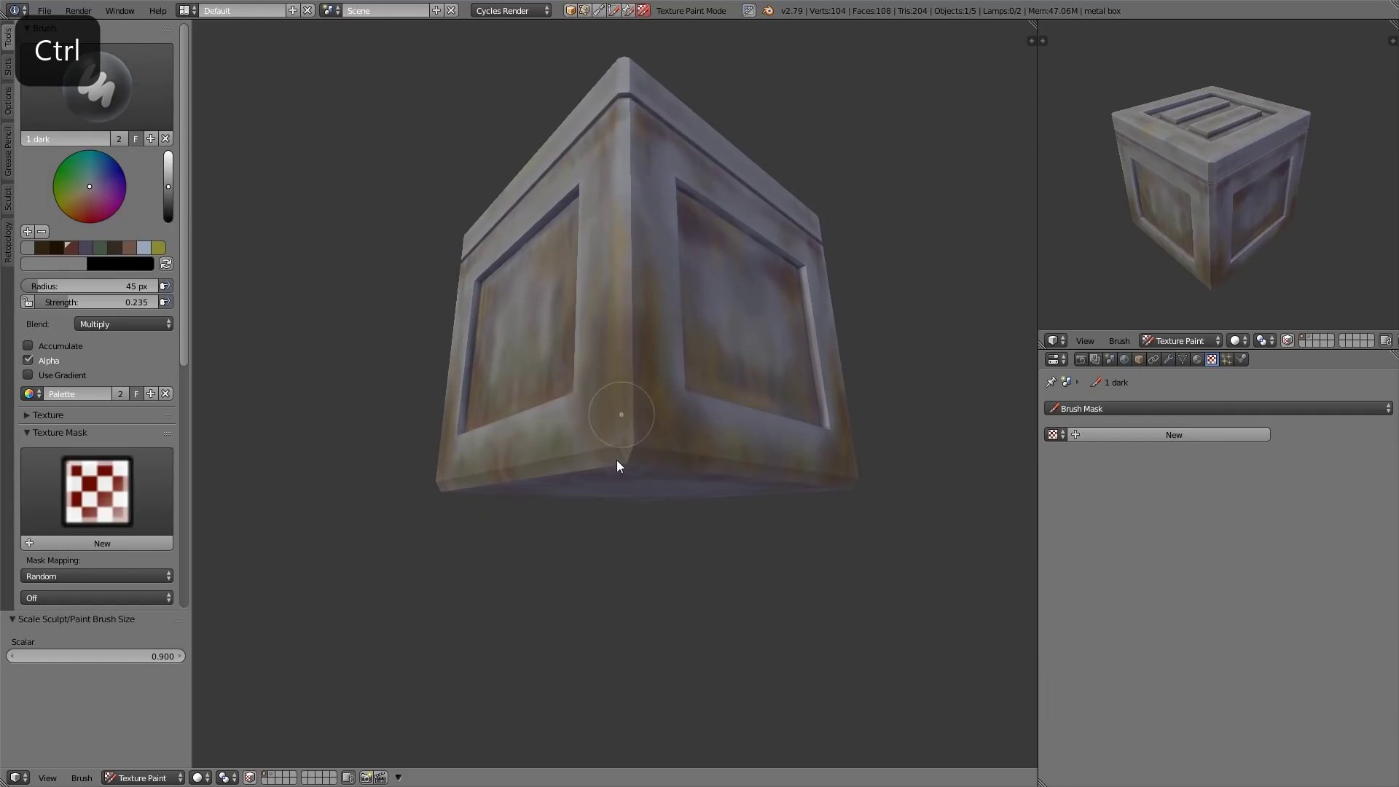
pyautogui.click(171, 197)
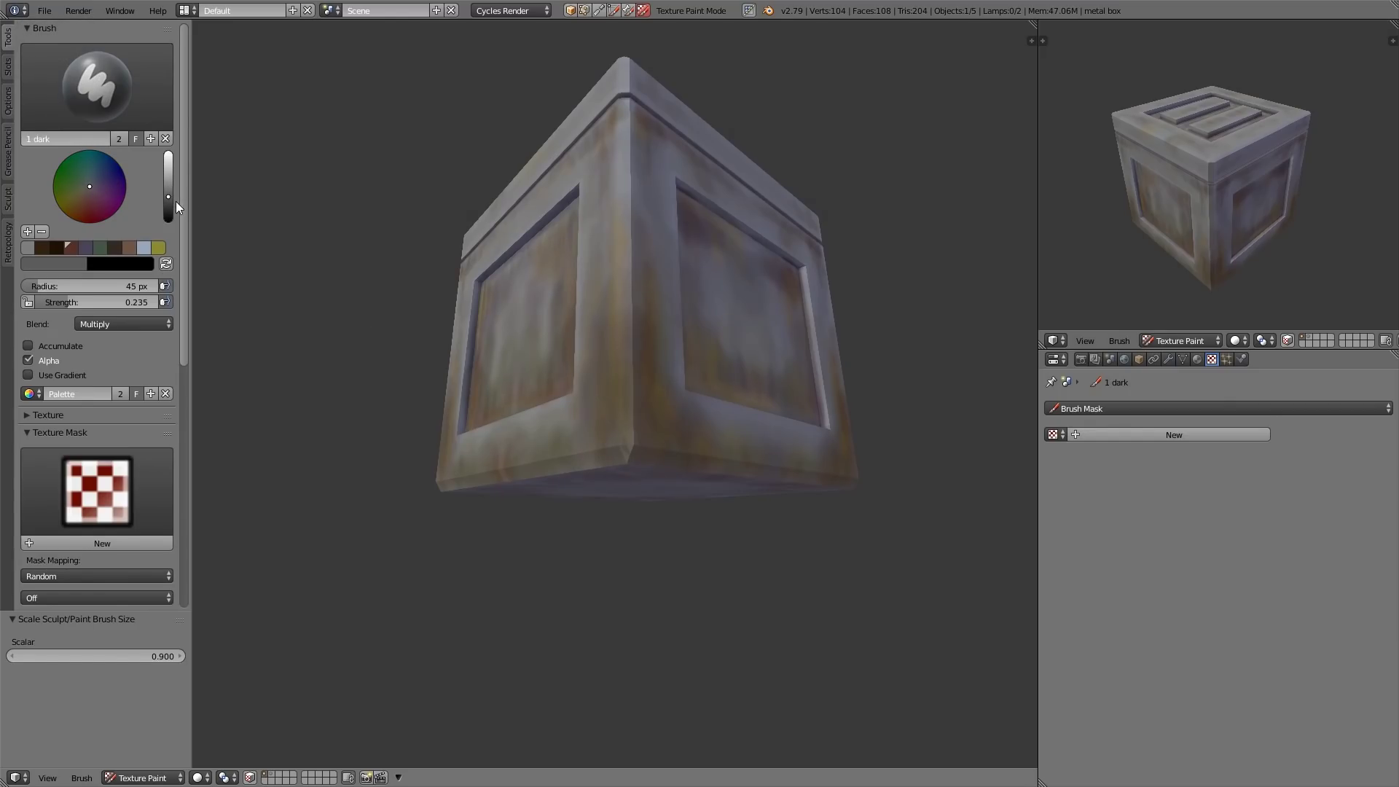
pyautogui.moveTo(72, 301); pyautogui.dragTo(84, 301)
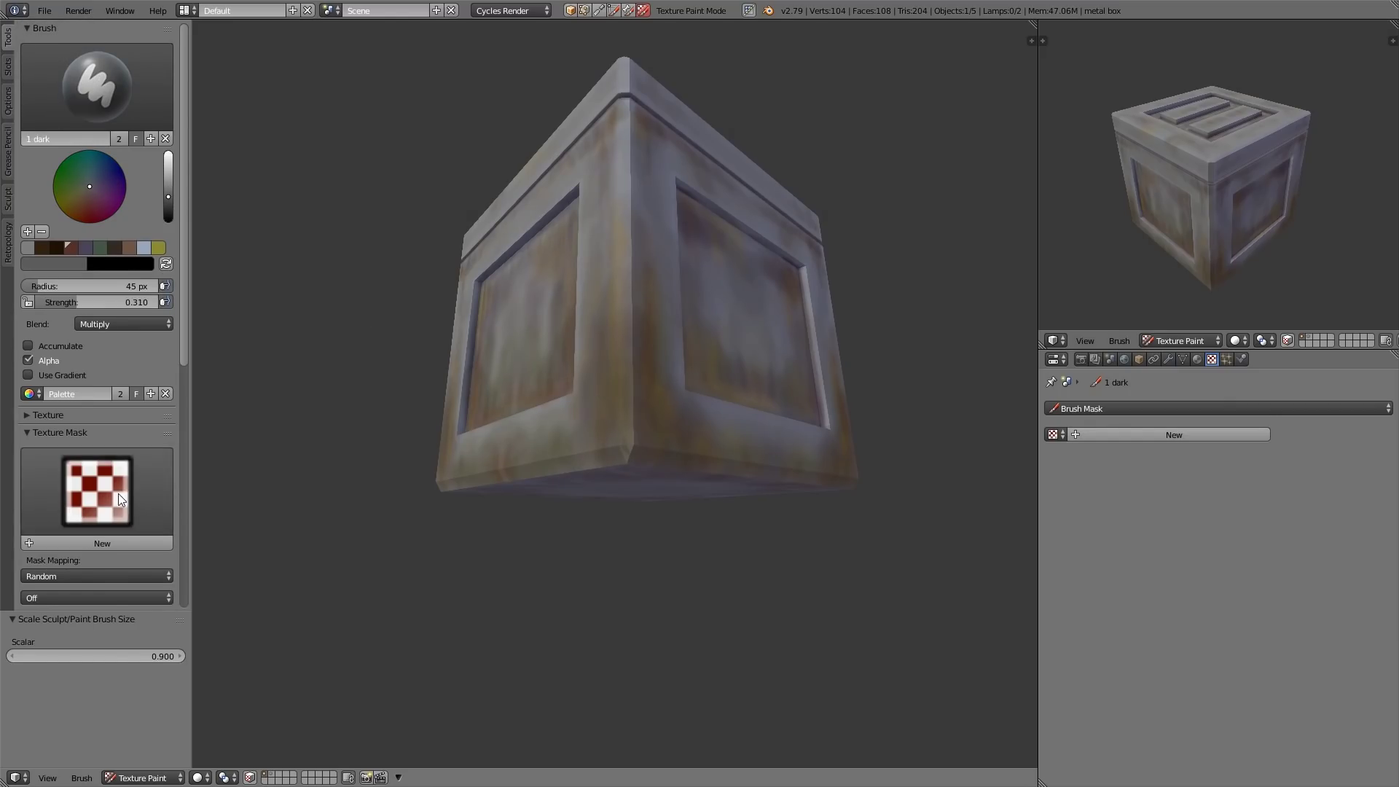
# Assign the Texture.001 clouds texture as the 1 dark brush's mask.
pyautogui.click(118, 492)
pyautogui.click(72, 545)
pyautogui.moveTo(586, 331); pyautogui.dragTo(688, 401, button='middle')
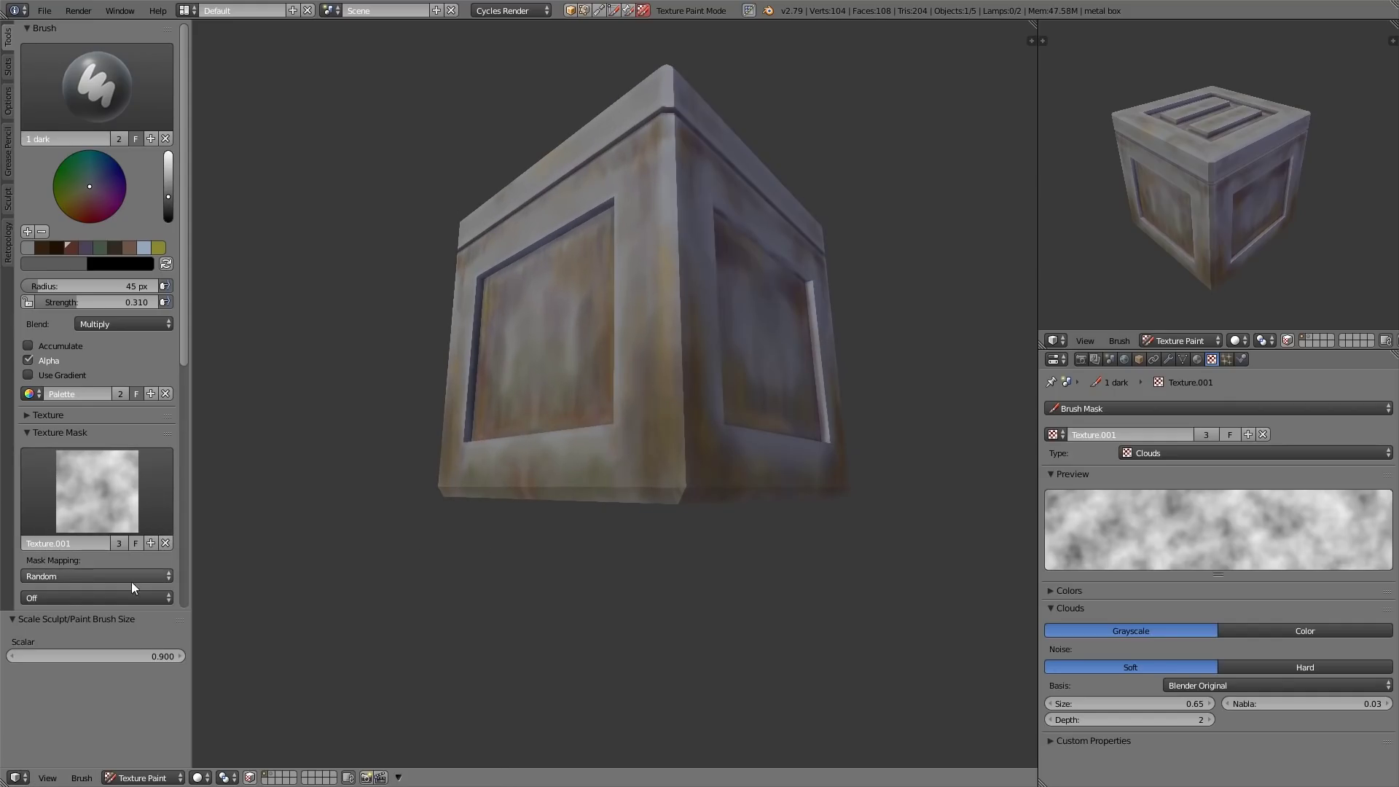
# Show the ground grid and lamps in the painting viewport.
pyautogui.moveTo(183, 348); pyautogui.dragTo(181, 583)
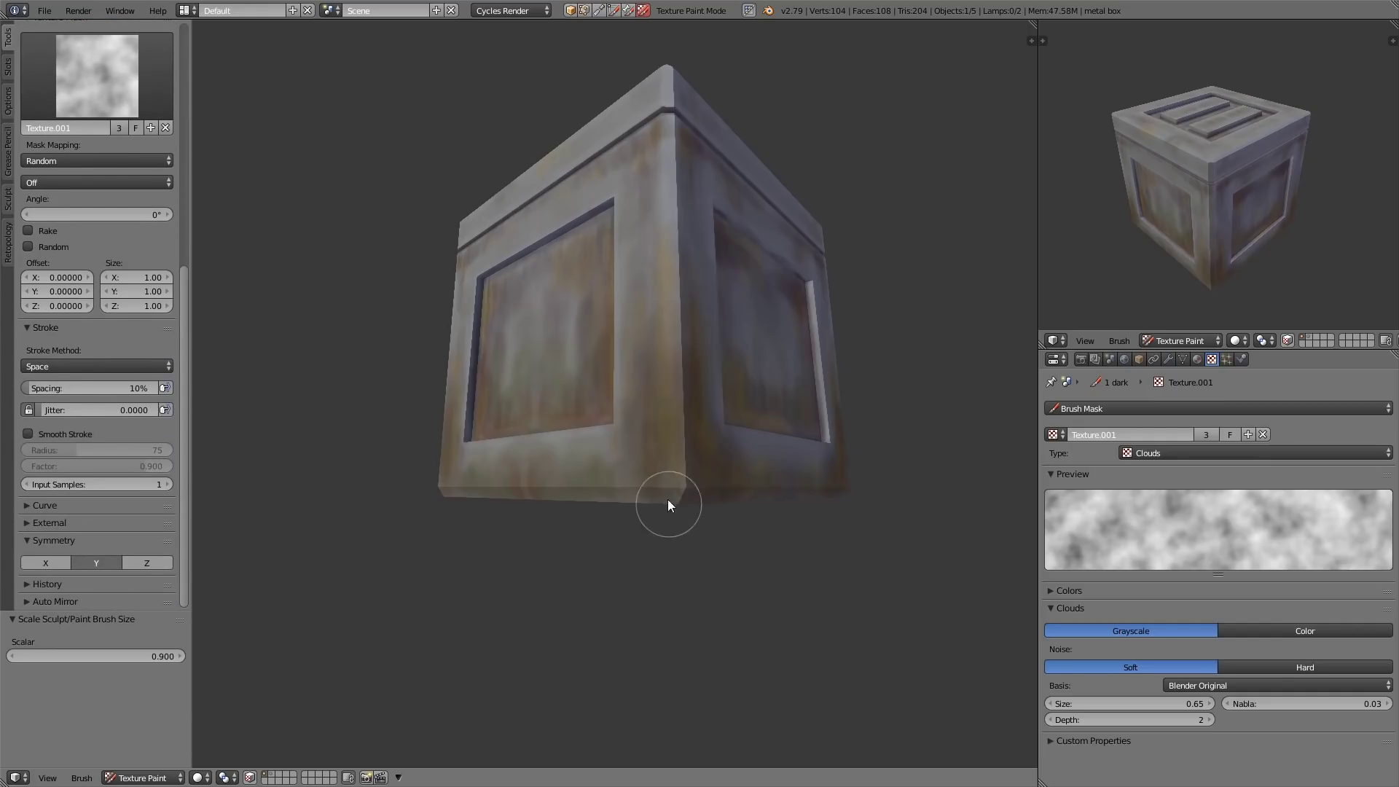
pyautogui.hotkey('alt', 'shift', 'z')
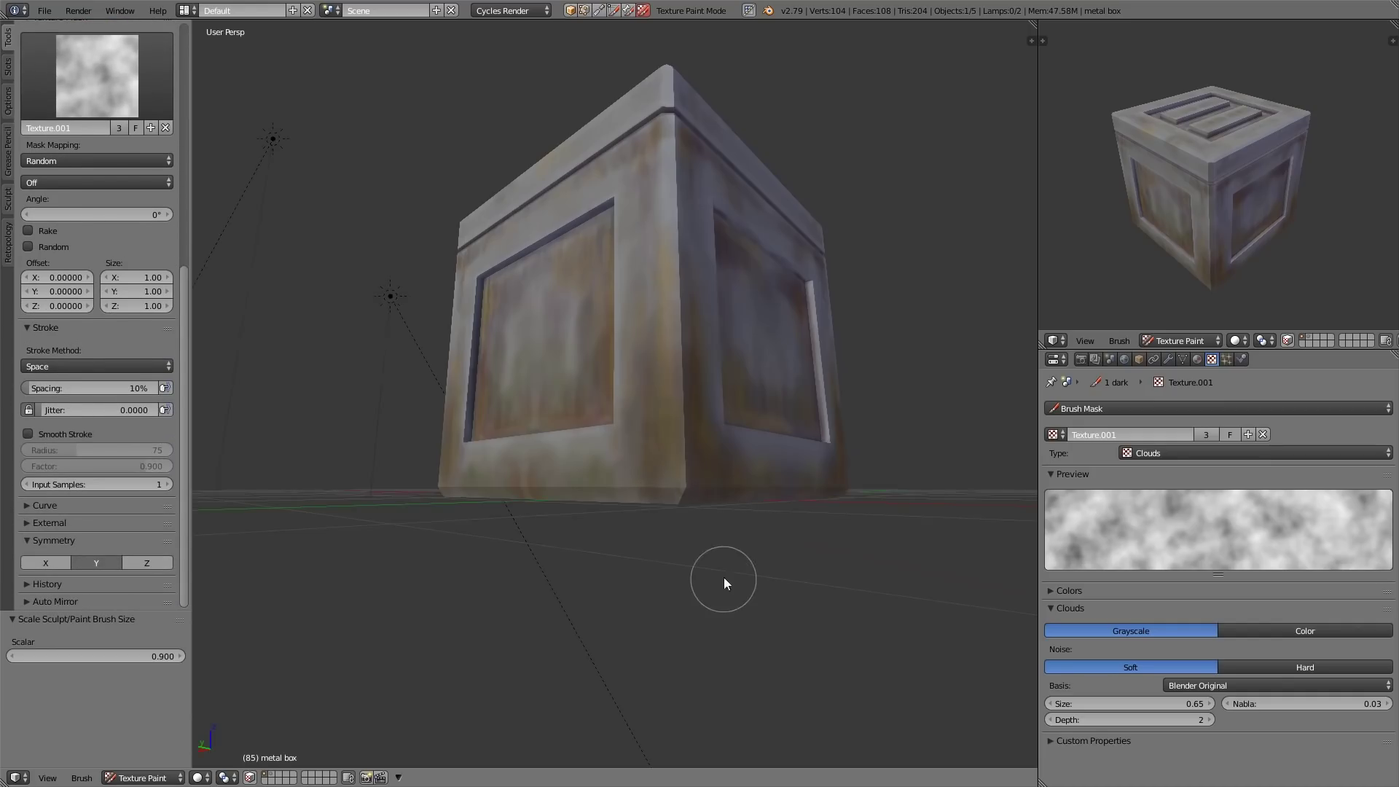
pyautogui.moveTo(724, 578); pyautogui.dragTo(728, 604, button='middle')
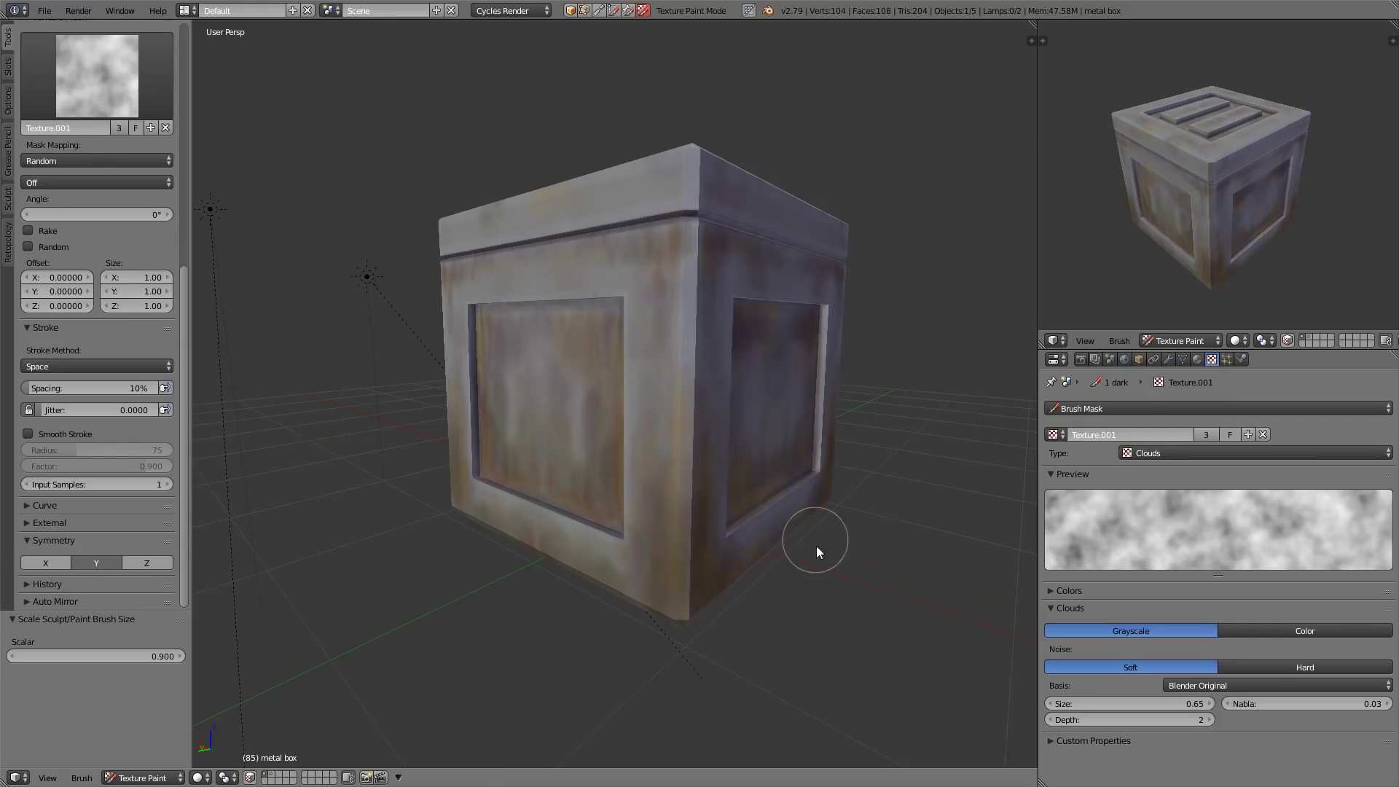
pyautogui.moveTo(565, 394); pyautogui.dragTo(623, 363, button='middle')
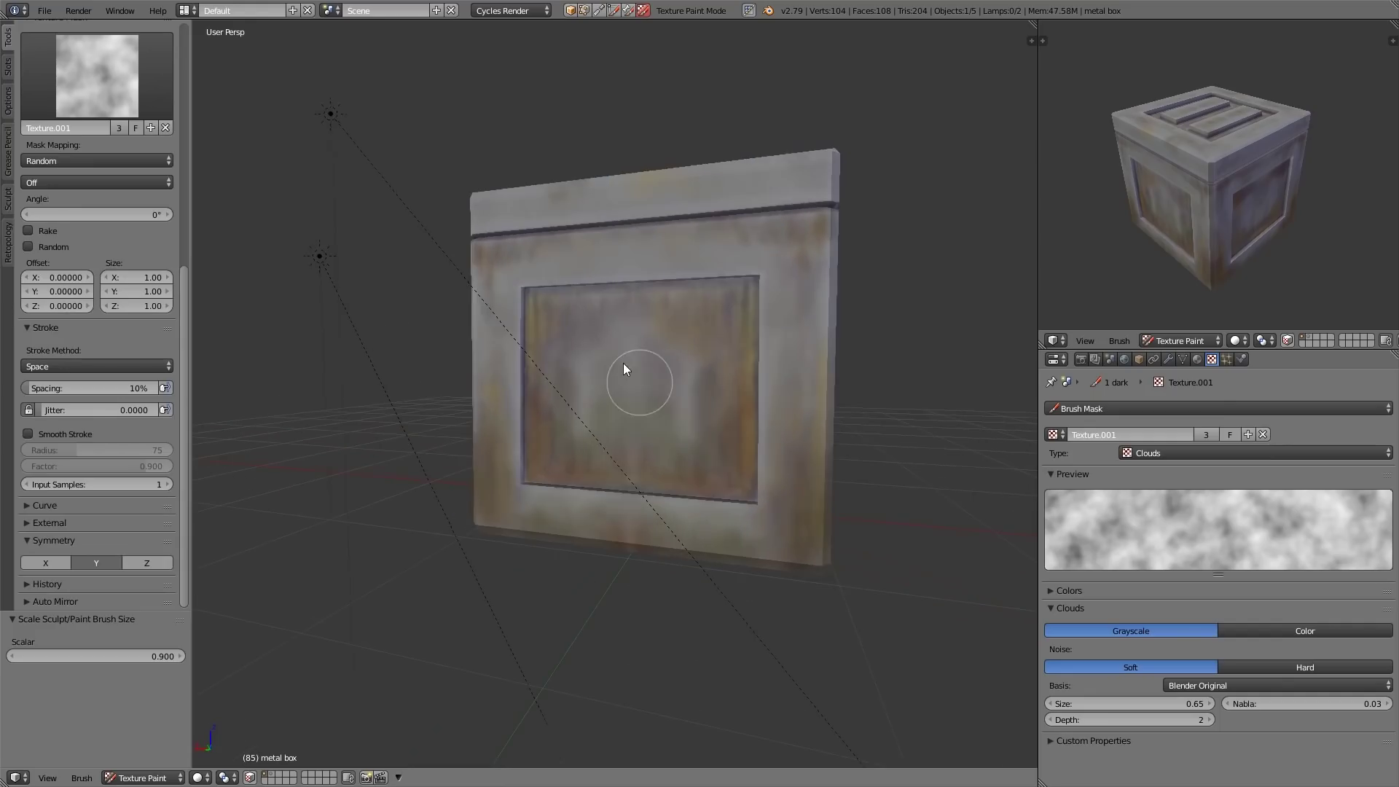
# Reduce the brush size and darken the box's side along its bottom edge.
pyautogui.keyDown('ctrl'); pyautogui.moveTo(548, 446); pyautogui.dragTo(566, 449, button='middle'); pyautogui.keyUp('ctrl')
pyautogui.press('[')
pyautogui.press('[')
pyautogui.press('[')
pyautogui.press('[')
pyautogui.press('[')
pyautogui.press('[')
pyautogui.moveTo(502, 526); pyautogui.dragTo(802, 583)
pyautogui.moveTo(983, 566); pyautogui.dragTo(1027, 539, button='middle')
pyautogui.keyDown('shift'); pyautogui.moveTo(1027, 540); pyautogui.dragTo(936, 513, button='middle'); pyautogui.keyUp('shift')
pyautogui.moveTo(884, 486); pyautogui.dragTo(483, 508)
# Enlarge the brush and darken the bottom edges and lower corners of the neighbouring sides.
pyautogui.press(']')
pyautogui.press(']')
pyautogui.press(']')
pyautogui.press(']')
pyautogui.moveTo(454, 560); pyautogui.dragTo(531, 523, button='middle')
pyautogui.moveTo(693, 536); pyautogui.dragTo(760, 583, button='middle')
pyautogui.moveTo(762, 503); pyautogui.dragTo(811, 463, button='middle')
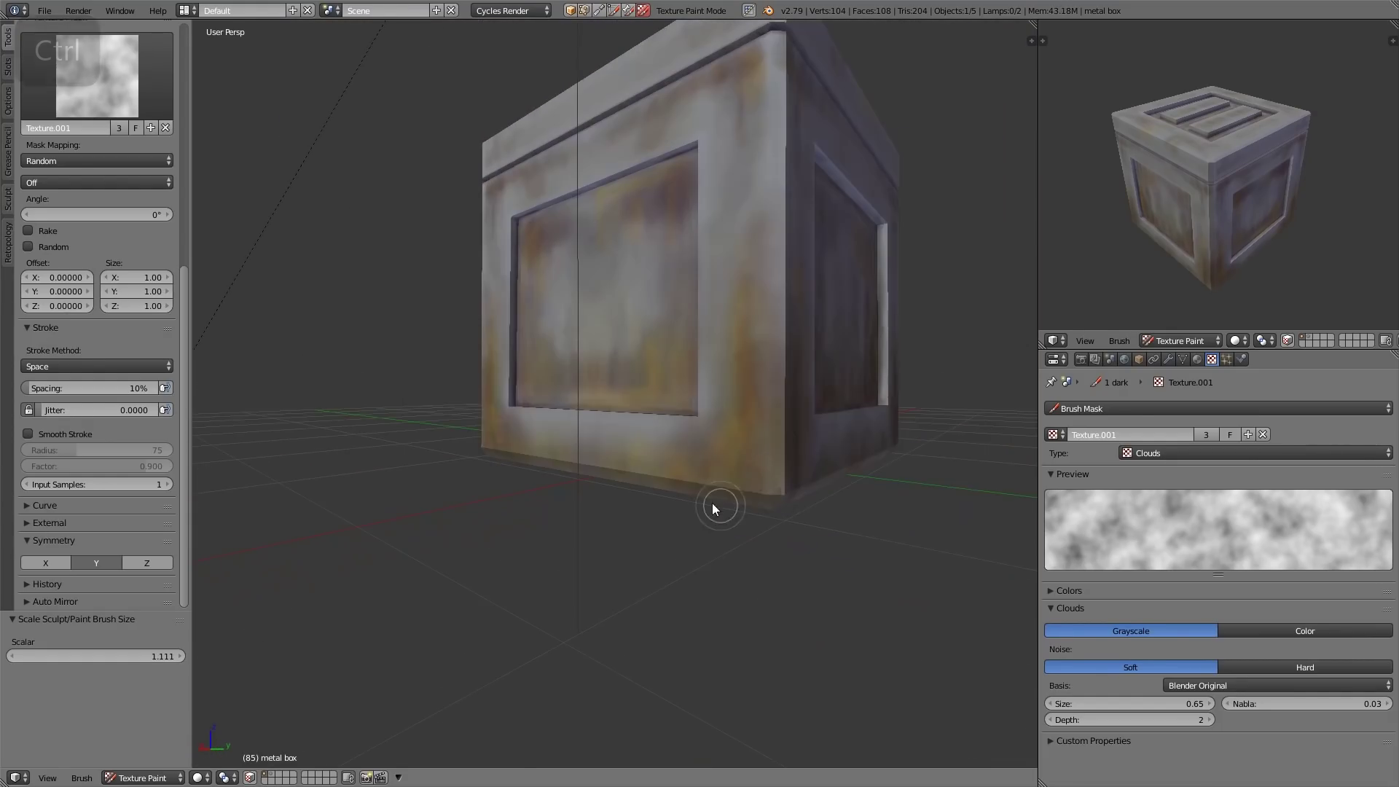
pyautogui.moveTo(712, 508); pyautogui.dragTo(748, 386, button='middle')
pyautogui.moveTo(729, 302); pyautogui.dragTo(760, 467, button='middle')
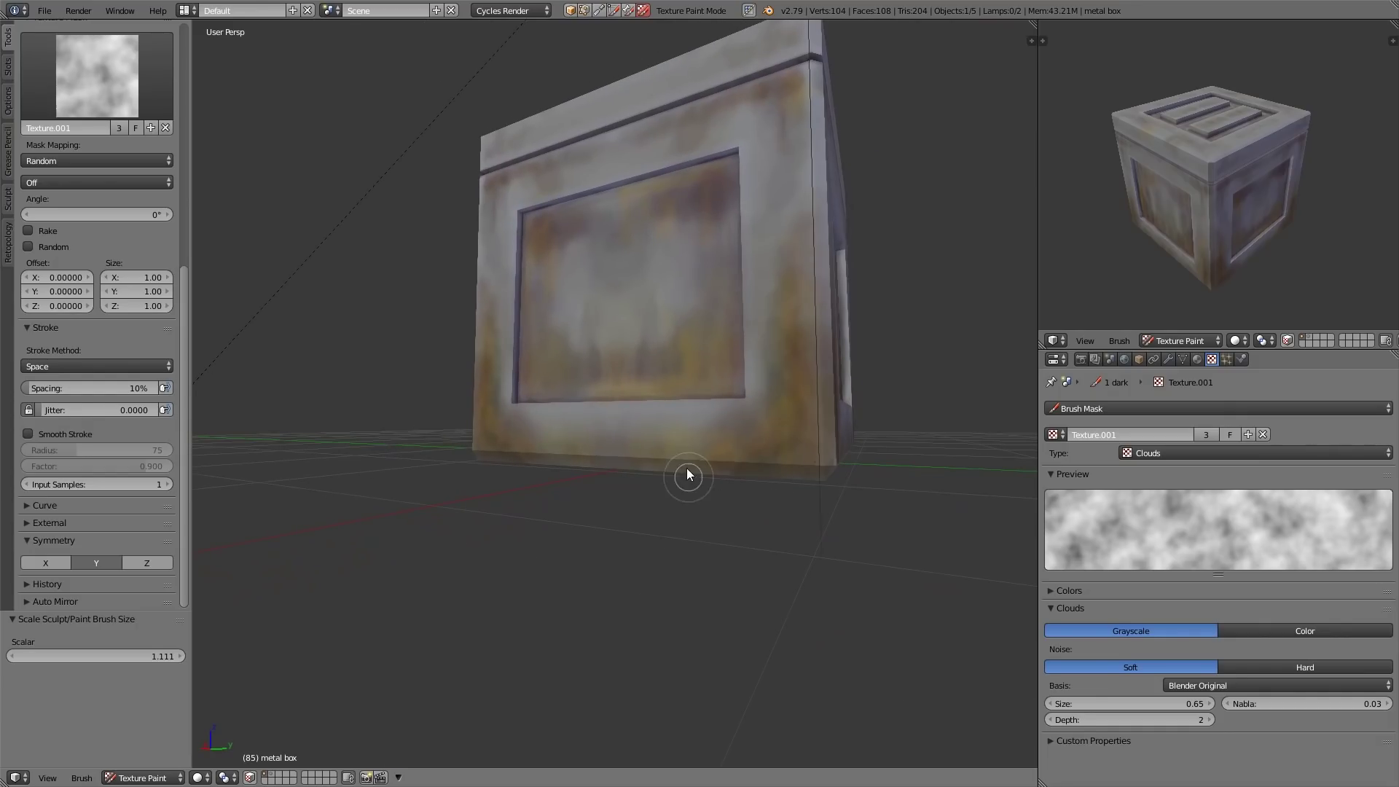
pyautogui.moveTo(678, 460); pyautogui.dragTo(731, 505, button='middle')
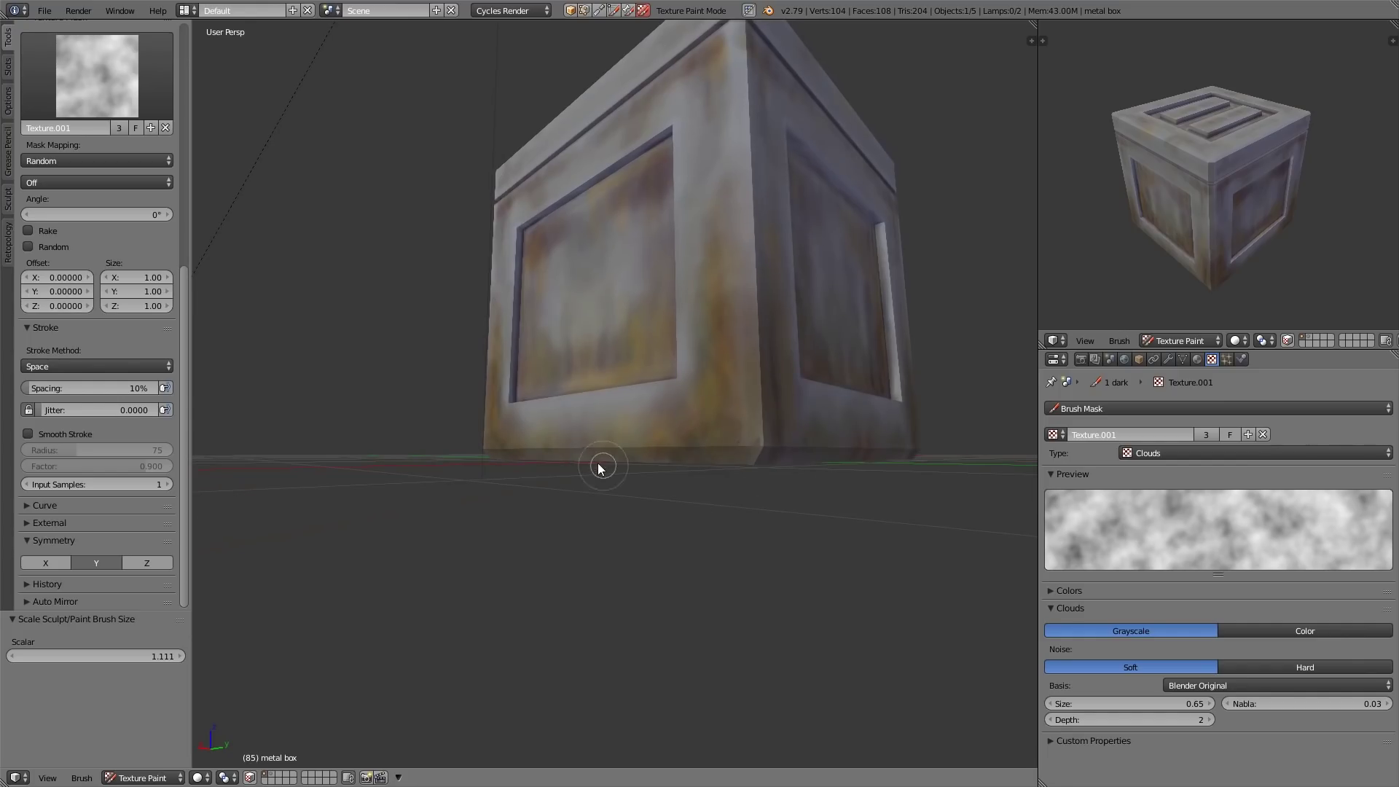
# Paint dark streaks along the side panel's lower edge and in its upper corners.
pyautogui.moveTo(728, 339); pyautogui.dragTo(753, 418, button='middle')
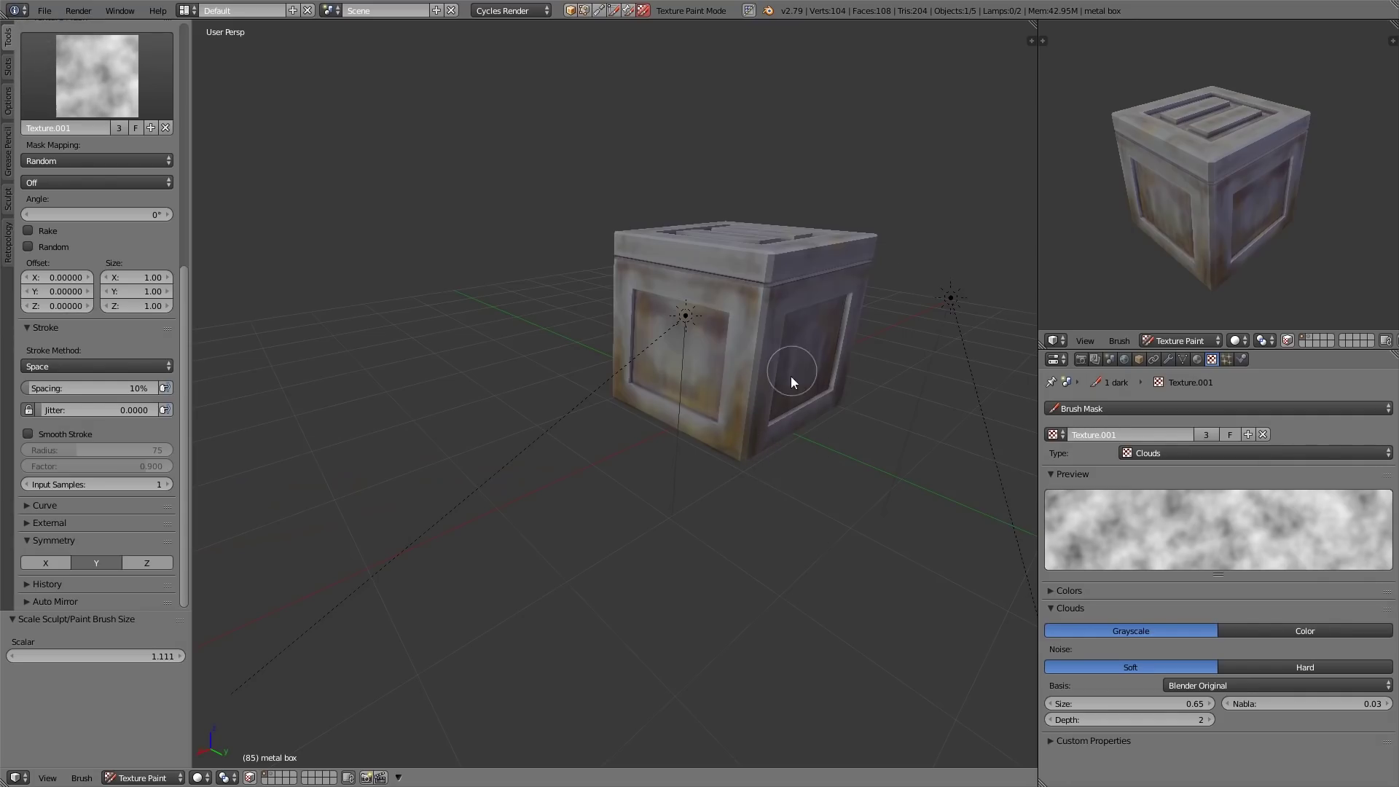
pyautogui.moveTo(739, 474); pyautogui.dragTo(647, 506, button='middle')
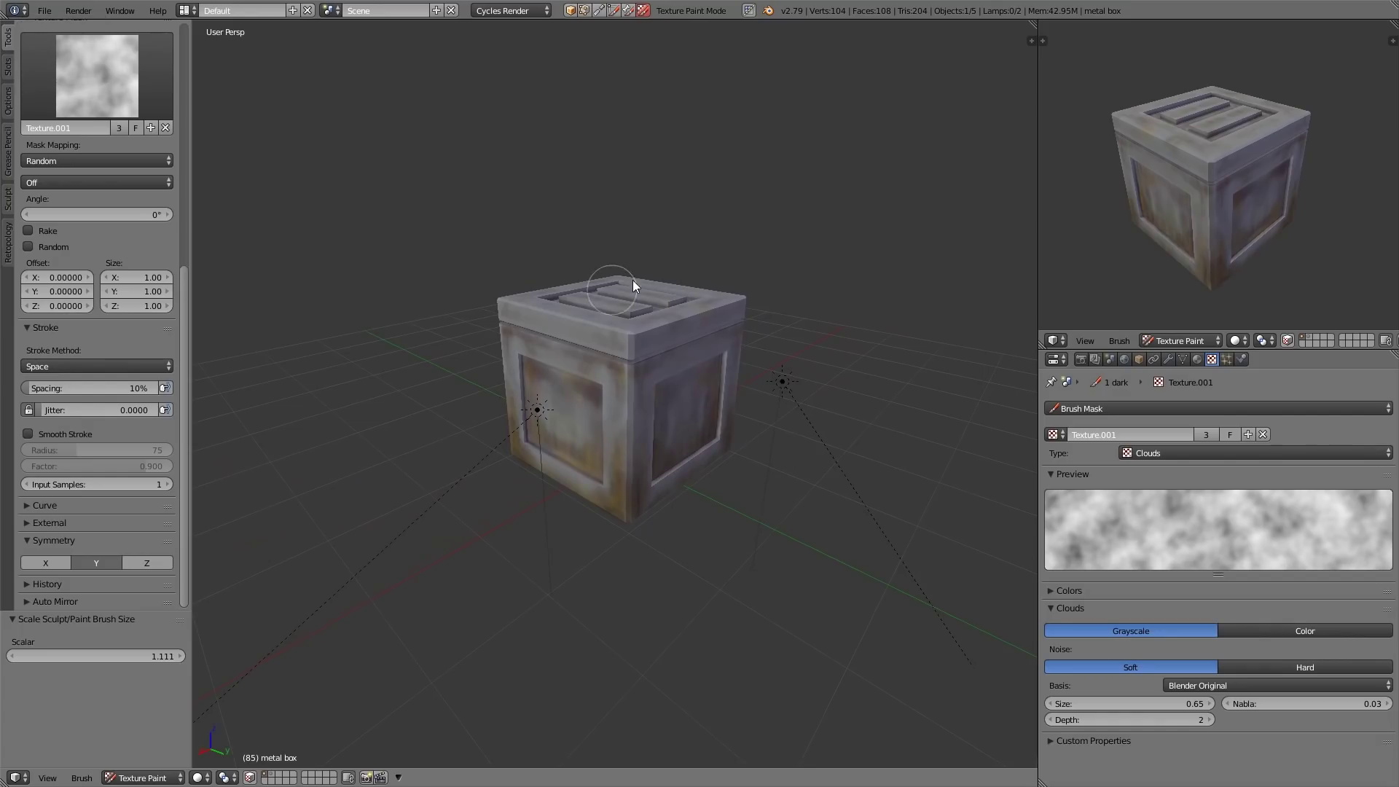
pyautogui.moveTo(679, 455); pyautogui.dragTo(606, 478, button='middle')
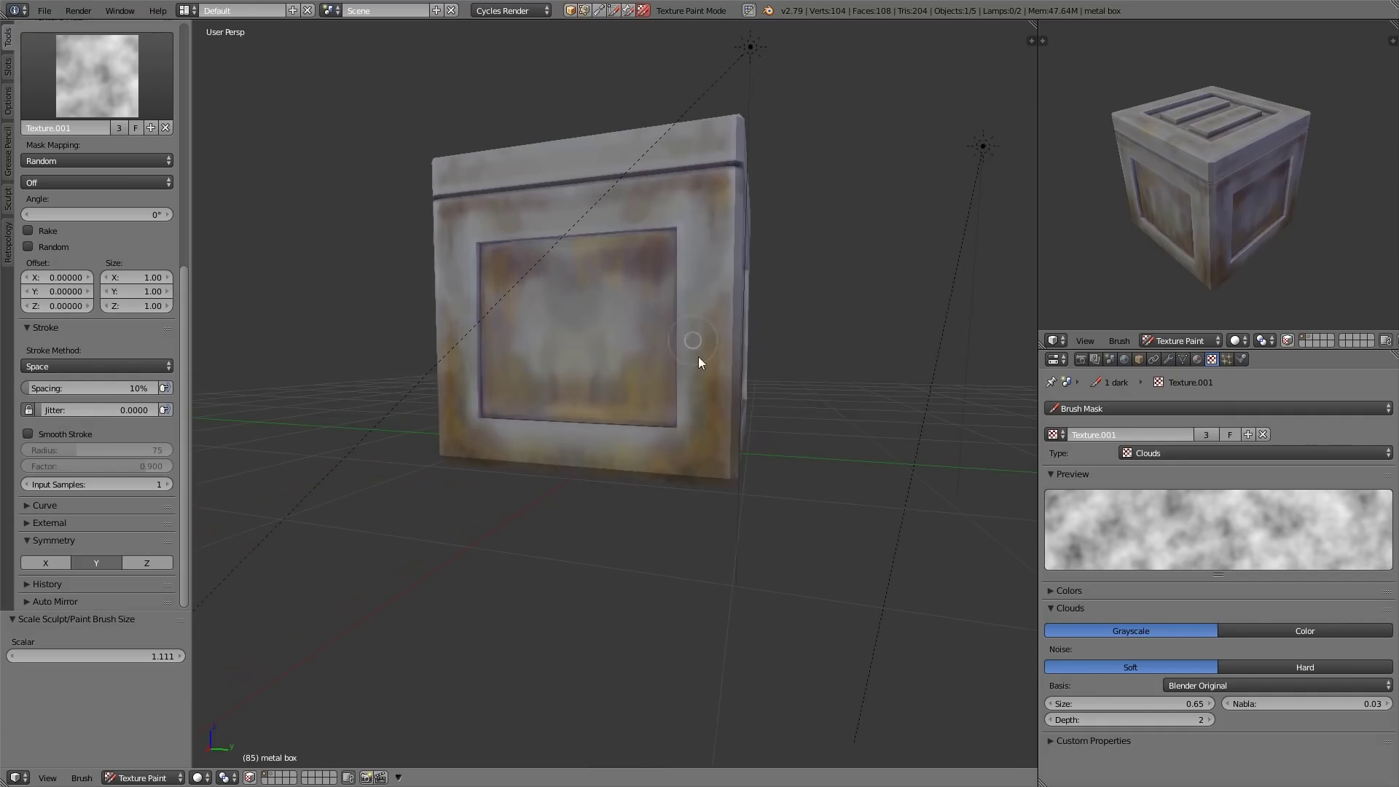
pyautogui.moveTo(745, 459); pyautogui.dragTo(515, 398, button='middle')
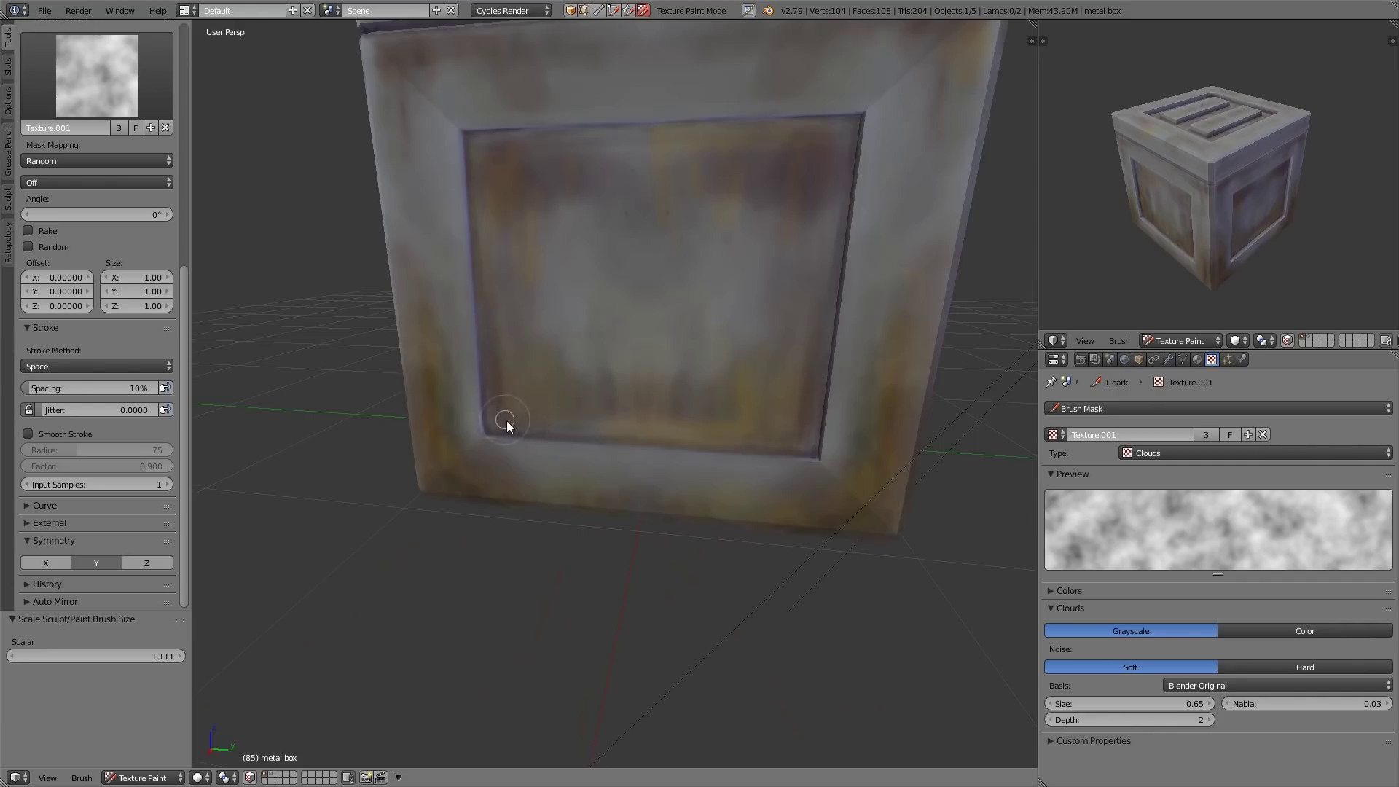
pyautogui.moveTo(551, 424); pyautogui.dragTo(711, 424)
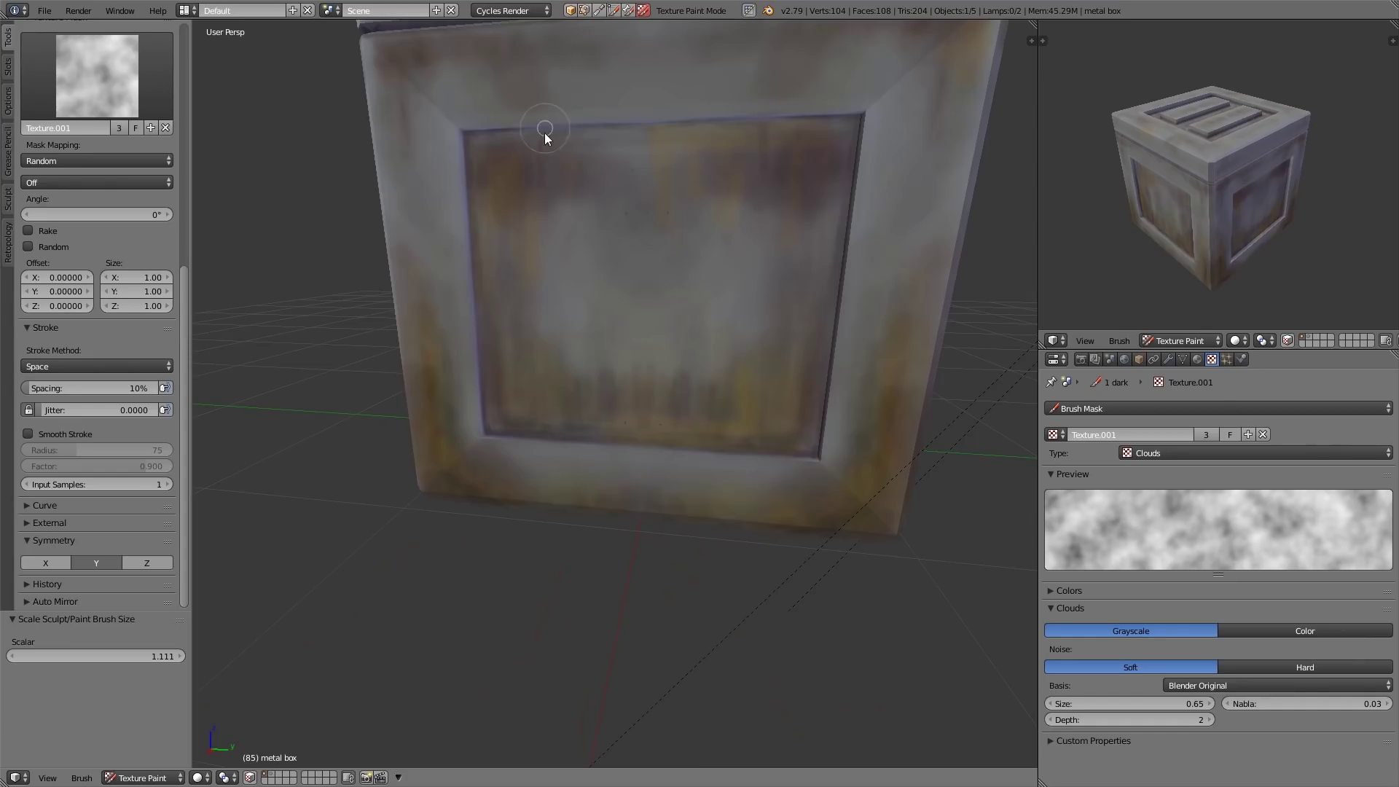
pyautogui.moveTo(479, 218)
pyautogui.mouseDown()
pyautogui.moveTo(539, 135)
pyautogui.moveTo(515, 138)
pyautogui.mouseUp()
# Darken the side panel's upper and side edges, and turn on X symmetry in addition to Y.
pyautogui.moveTo(820, 223); pyautogui.dragTo(826, 199, button='middle')
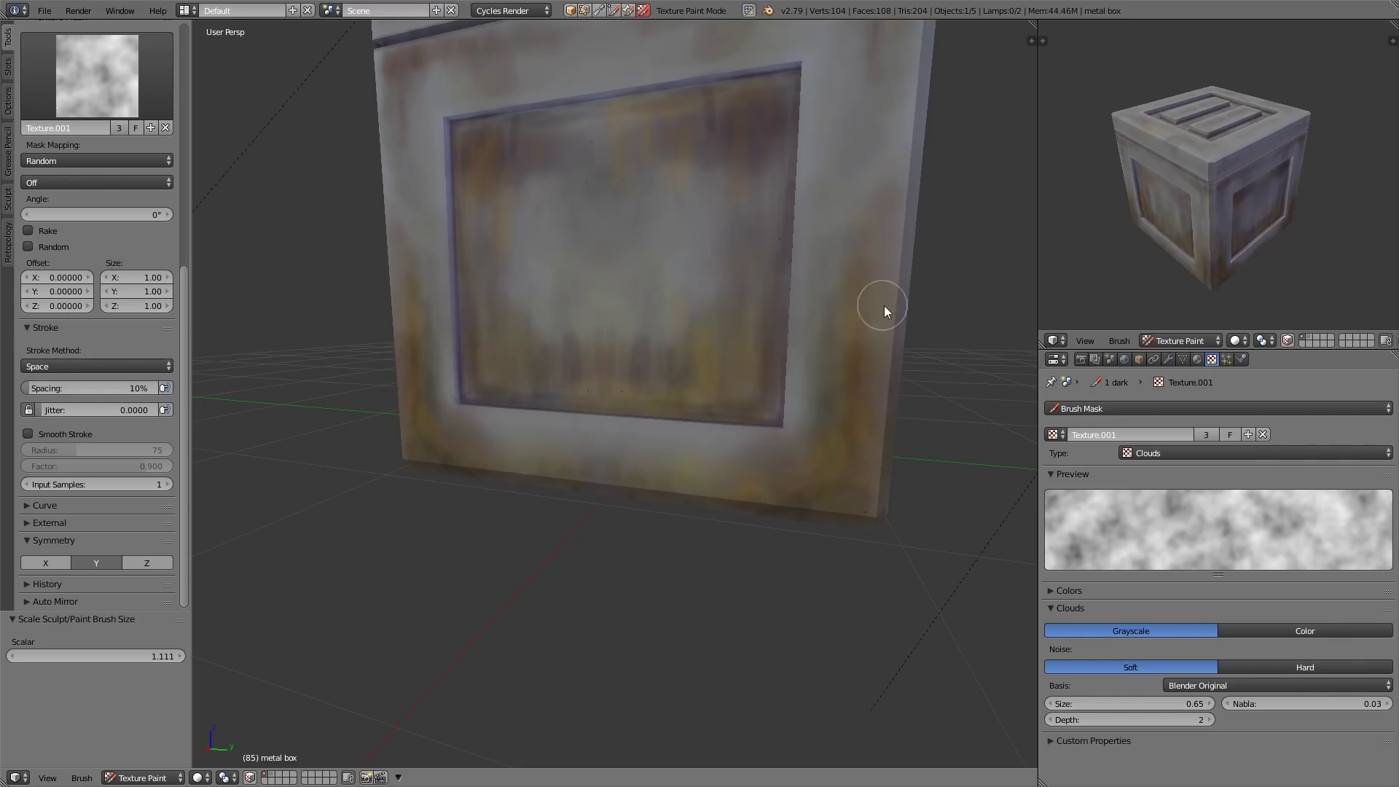
pyautogui.moveTo(793, 312); pyautogui.dragTo(830, 322, button='middle')
pyautogui.moveTo(720, 243)
pyautogui.mouseDown(button='middle')
pyautogui.moveTo(736, 272)
pyautogui.moveTo(720, 268)
pyautogui.mouseUp(button='middle')
pyautogui.moveTo(828, 190)
pyautogui.mouseDown()
pyautogui.moveTo(762, 187)
pyautogui.moveTo(692, 213)
pyautogui.moveTo(698, 248)
pyautogui.mouseUp()
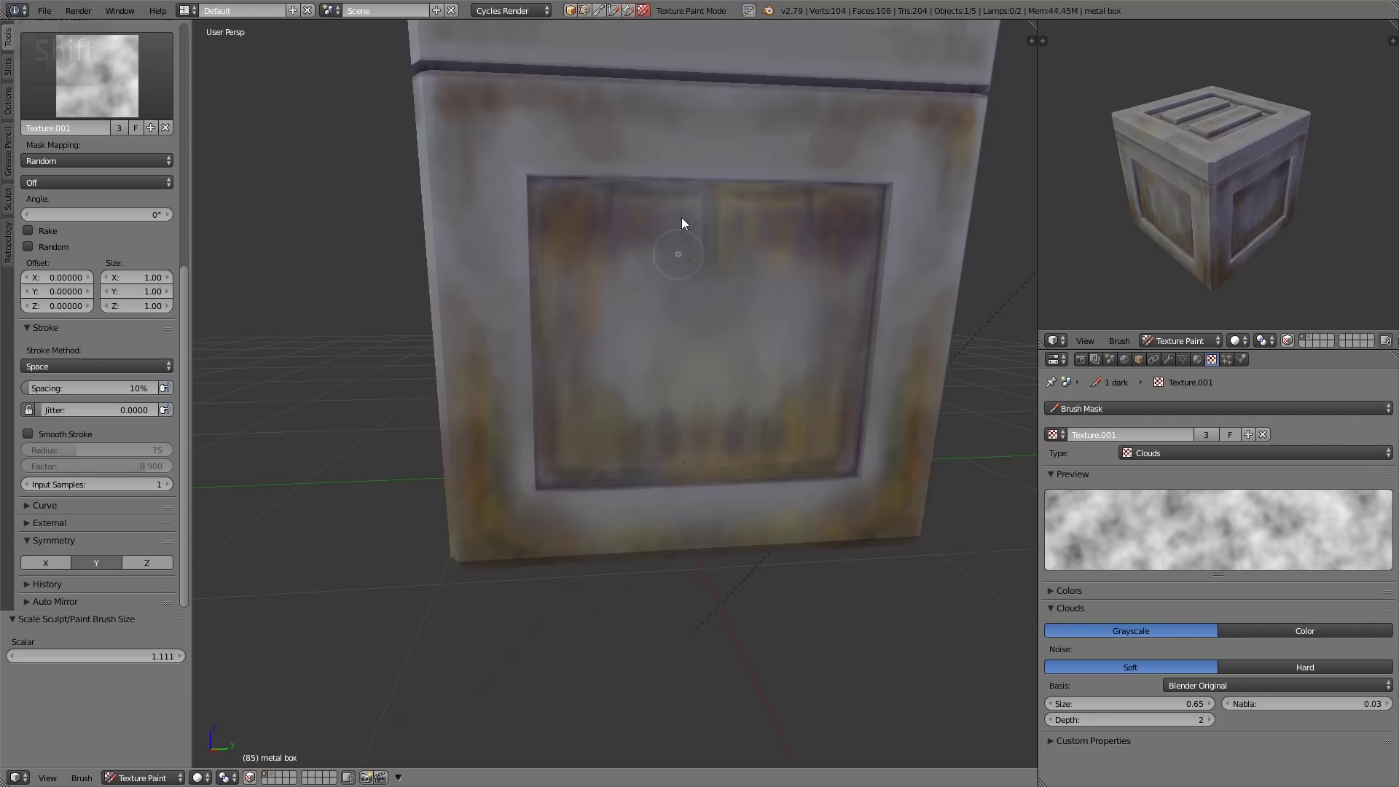
pyautogui.moveTo(848, 257); pyautogui.dragTo(827, 403, button='middle')
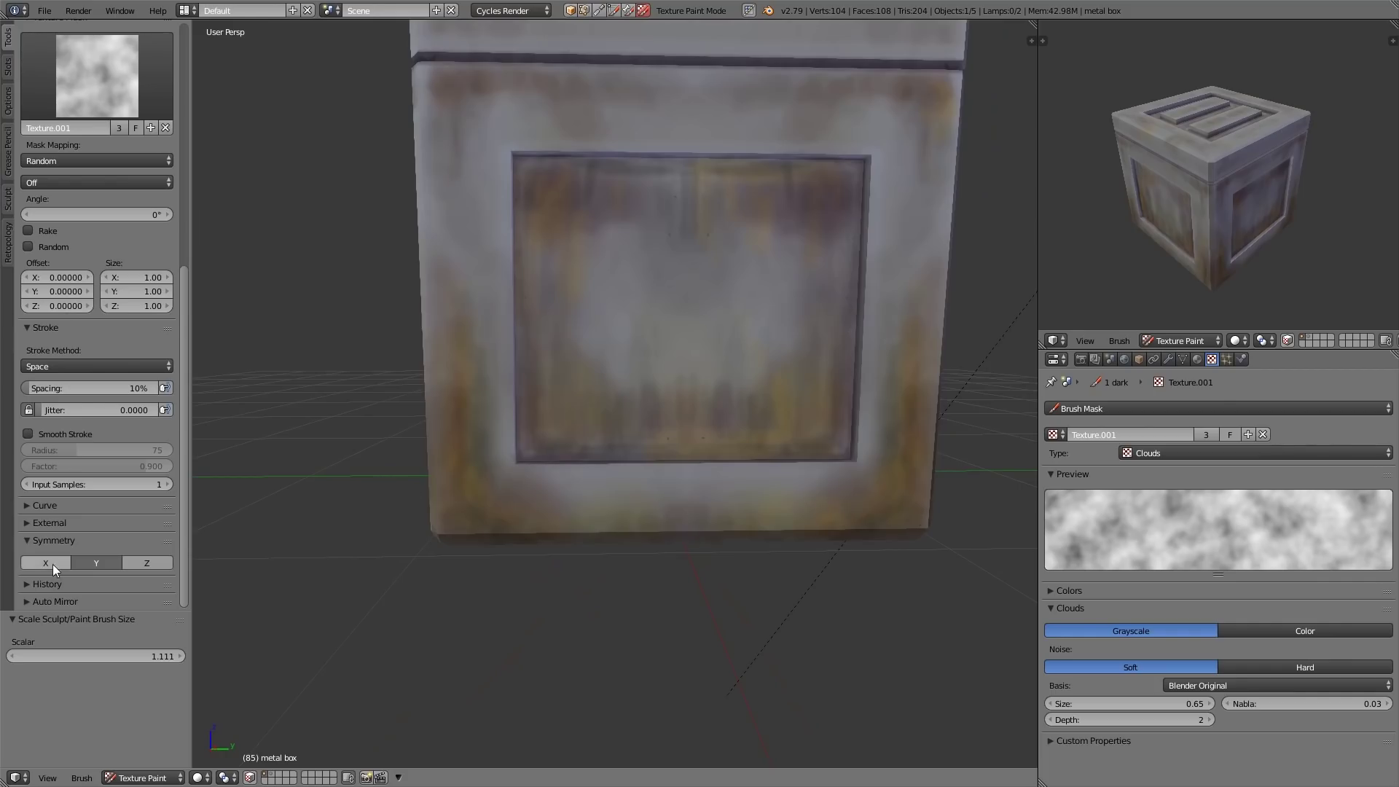
pyautogui.moveTo(379, 510); pyautogui.dragTo(510, 447, button='middle')
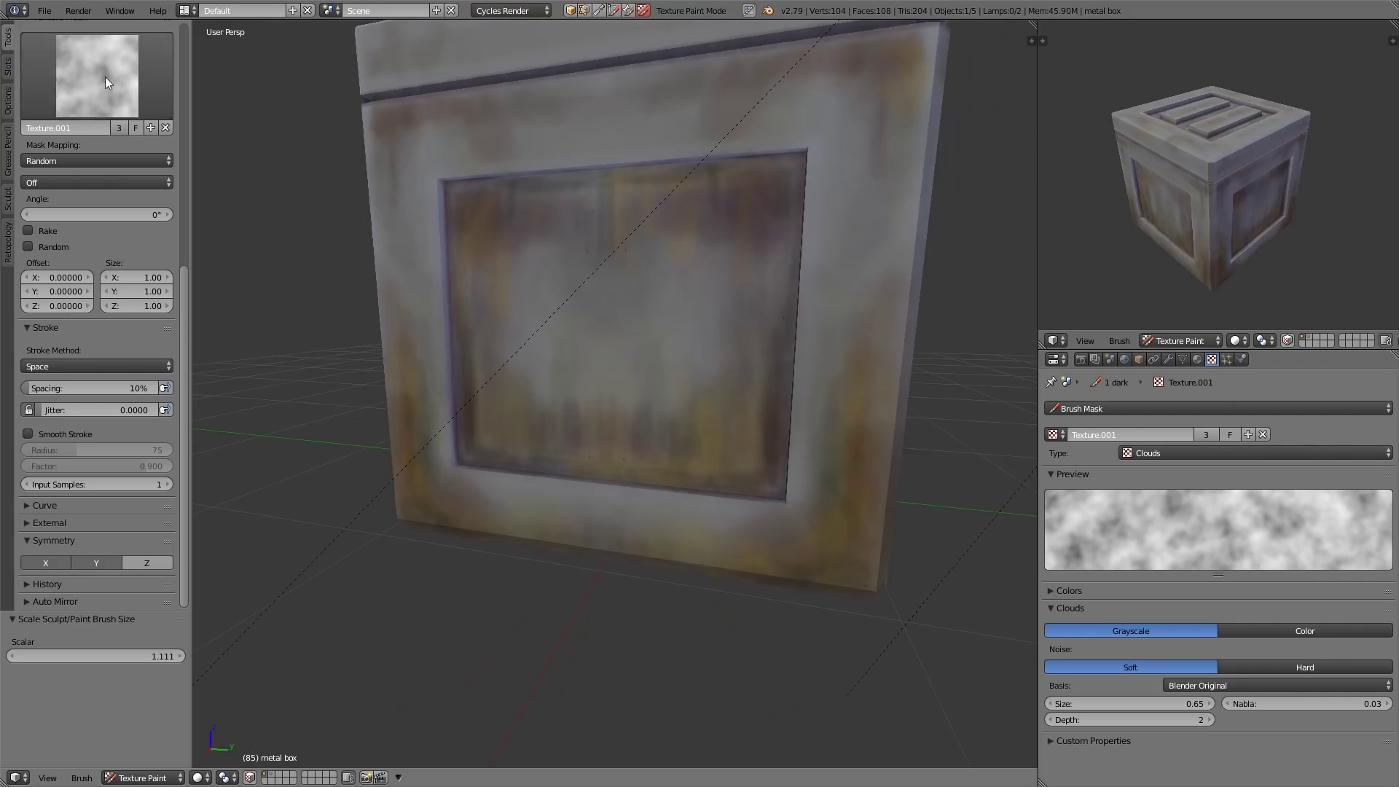
# Switch to the Smear brush, keep only X symmetry on and smear the side panel's rust and grime streaks.
pyautogui.moveTo(185, 286); pyautogui.dragTo(194, 76)
pyautogui.click(95, 40)
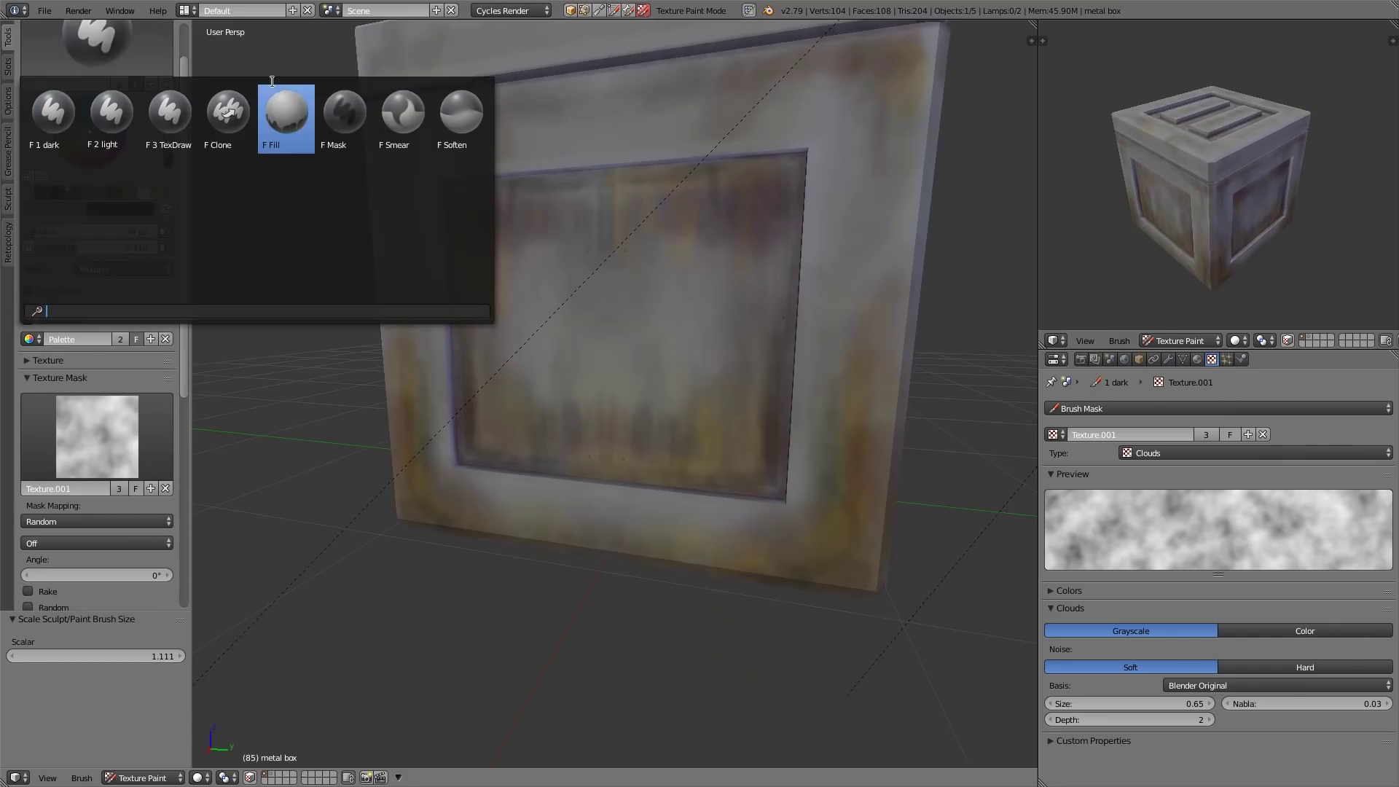
pyautogui.click(346, 106)
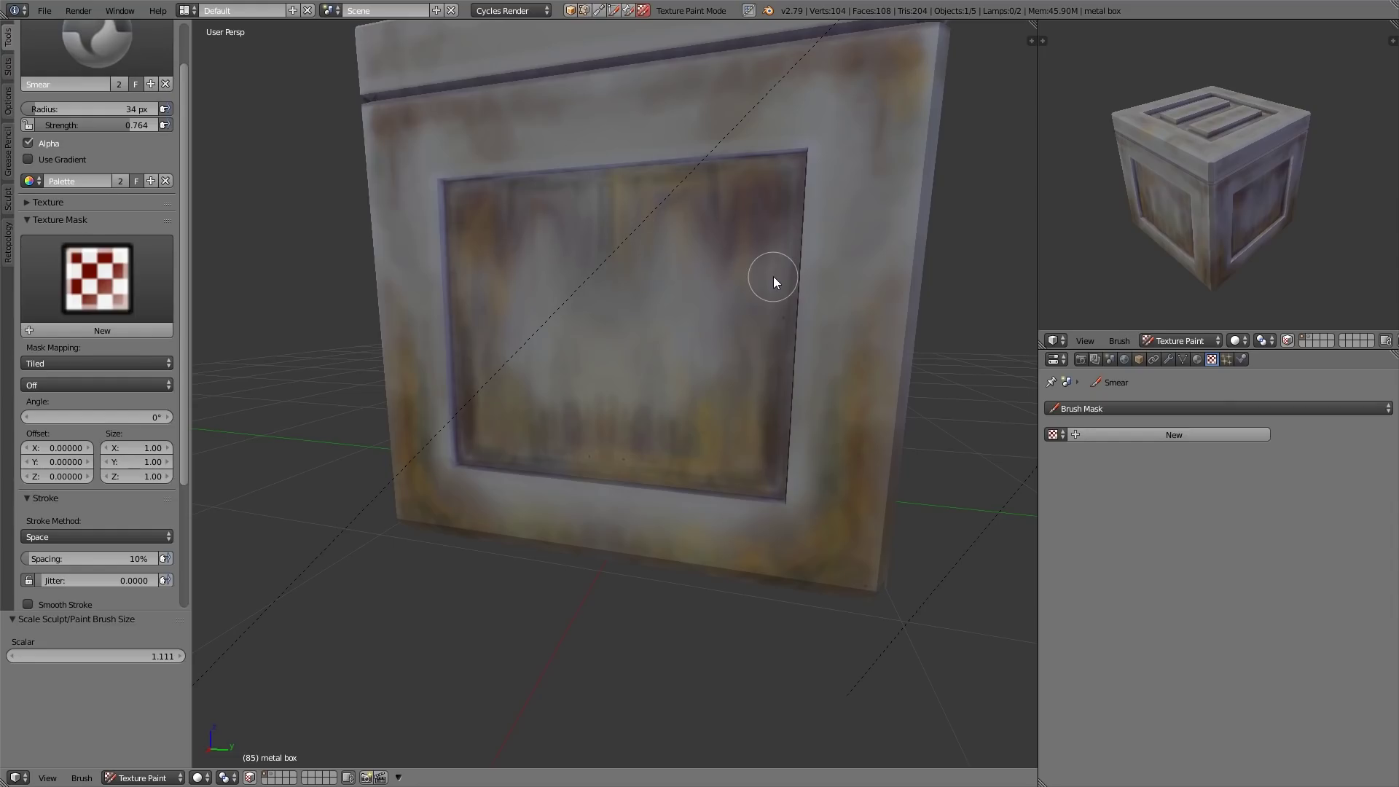
pyautogui.scroll(-5, 186, 574)
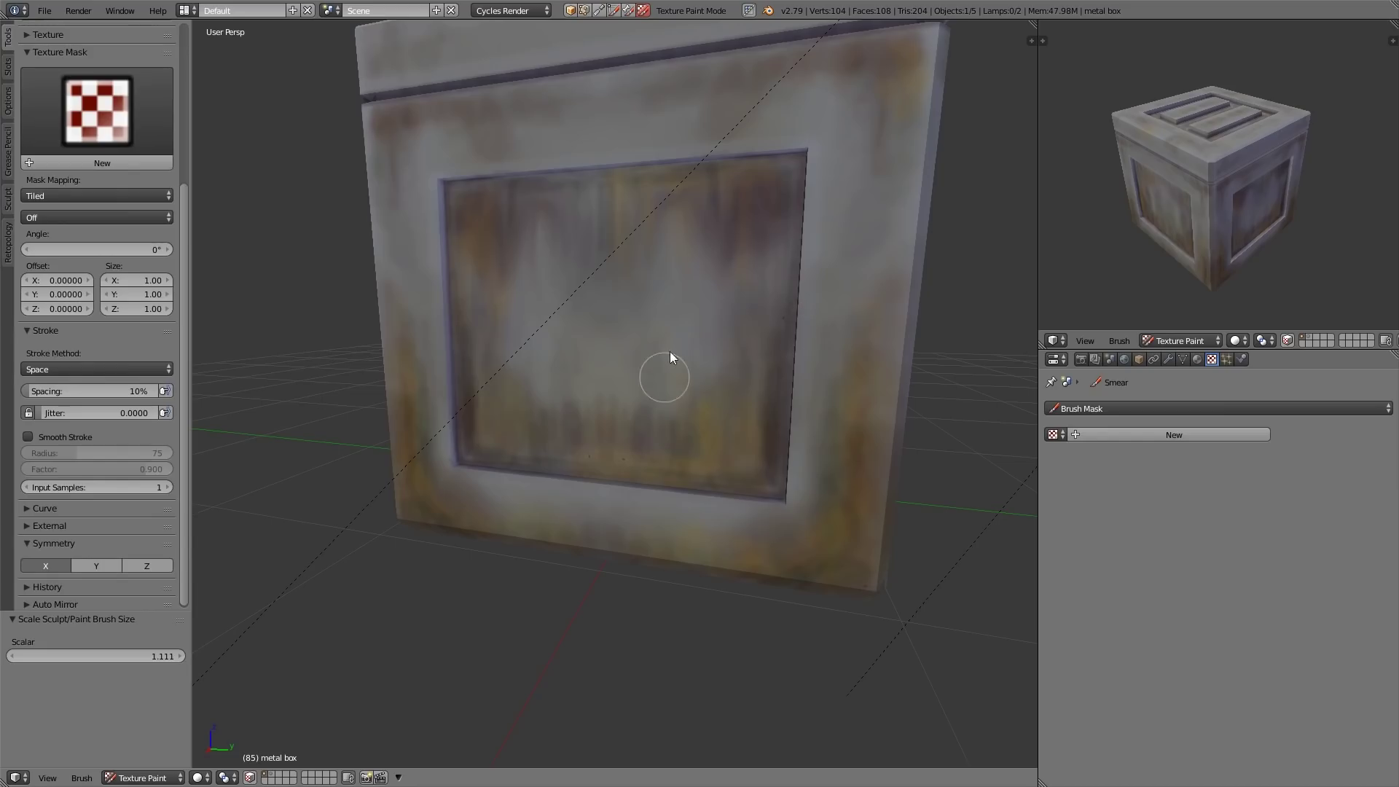
pyautogui.moveTo(758, 325)
pyautogui.mouseDown()
pyautogui.moveTo(724, 260)
pyautogui.moveTo(691, 330)
pyautogui.mouseUp()
pyautogui.moveTo(691, 330)
pyautogui.mouseDown(button='middle')
pyautogui.moveTo(718, 469)
pyautogui.moveTo(584, 457)
pyautogui.moveTo(852, 467)
pyautogui.moveTo(674, 249)
pyautogui.mouseUp(button='middle')
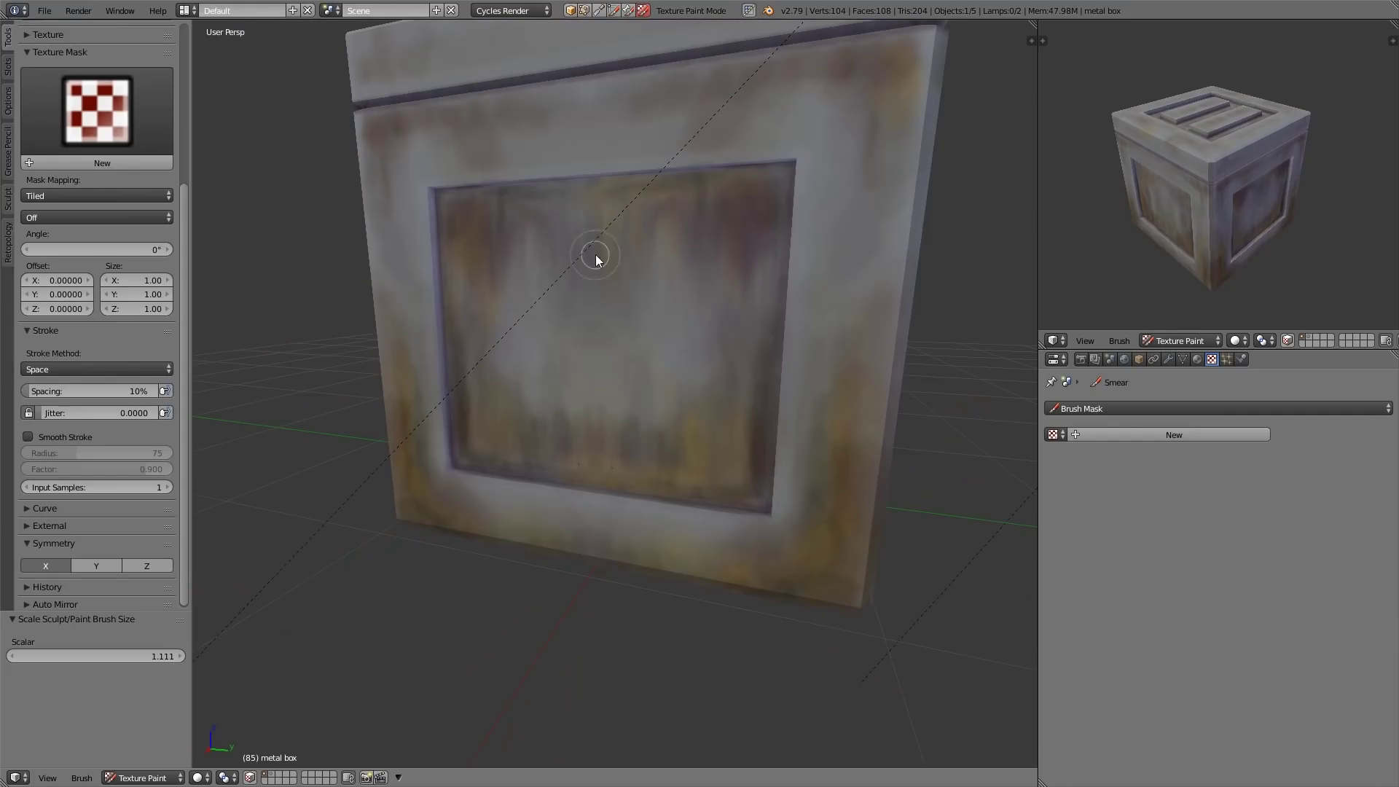
# Switch to the 1 dark brush and darken the recessed panel's lower inner edge.
pyautogui.scroll(6, 125, 82)
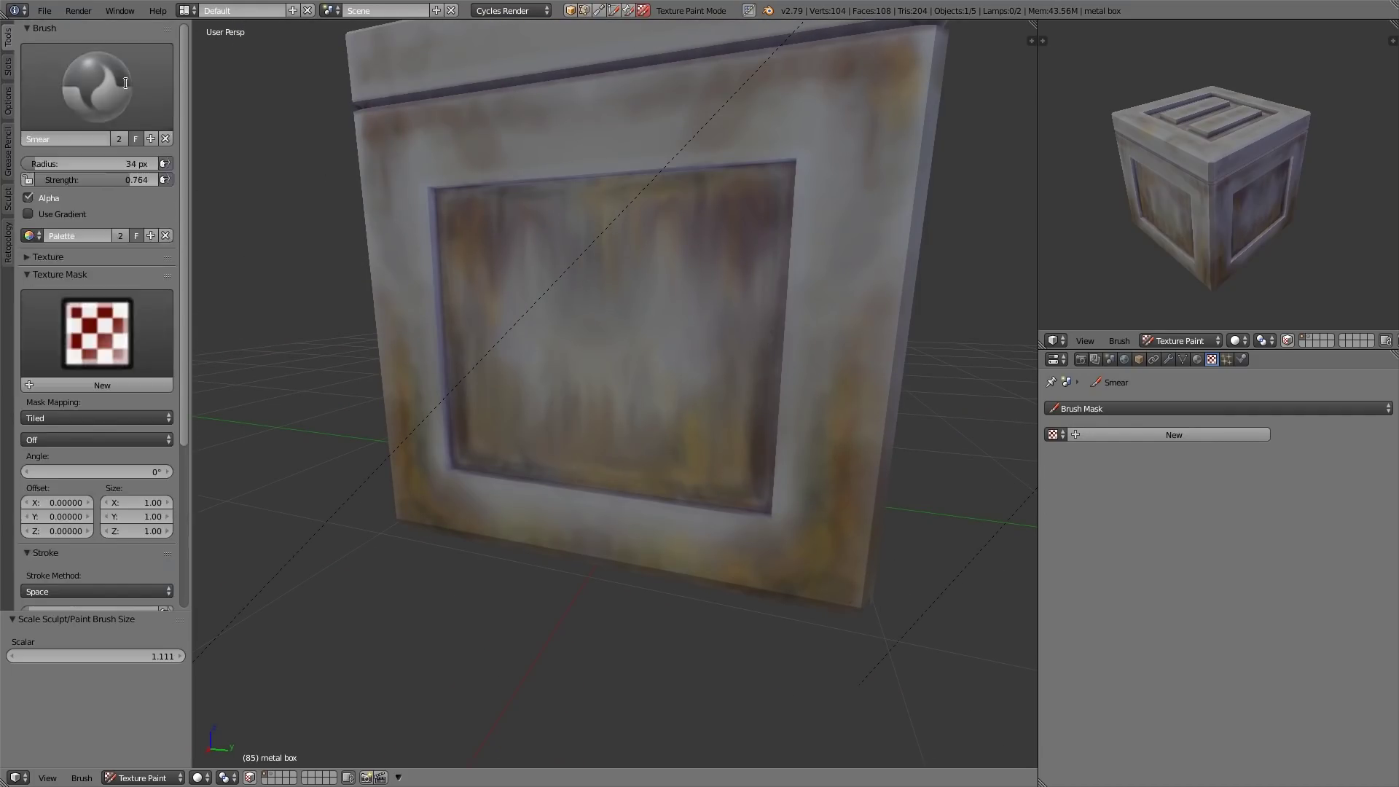
pyautogui.click(125, 82)
pyautogui.click(53, 175)
pyautogui.moveTo(444, 434)
pyautogui.mouseDown(button='middle')
pyautogui.moveTo(506, 425)
pyautogui.moveTo(569, 466)
pyautogui.mouseUp(button='middle')
pyautogui.keyDown('ctrl'); pyautogui.moveTo(569, 466); pyautogui.dragTo(583, 548, button='middle'); pyautogui.keyUp('ctrl')
pyautogui.moveTo(609, 547); pyautogui.dragTo(845, 564)
# Shrink the brush to 24 px and paint thin dark streaks and shadow along the recessed panel's lower edge.
pyautogui.press('[')
pyautogui.press('[')
pyautogui.press('[')
pyautogui.moveTo(723, 518); pyautogui.dragTo(729, 399)
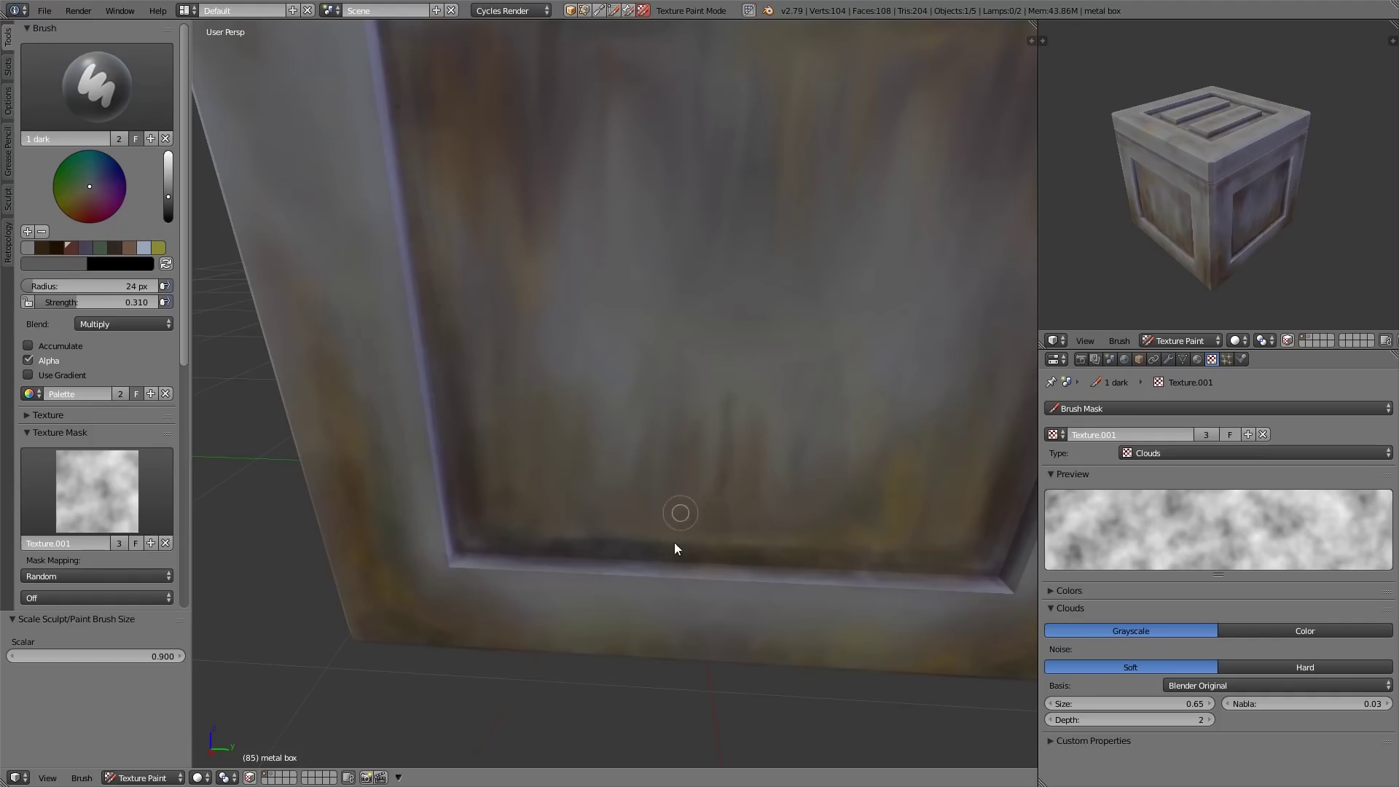
pyautogui.moveTo(674, 542); pyautogui.dragTo(600, 565)
pyautogui.keyDown('shift'); pyautogui.moveTo(484, 443); pyautogui.dragTo(317, 420, button='middle'); pyautogui.keyUp('shift')
pyautogui.moveTo(740, 376)
pyautogui.mouseDown()
pyautogui.moveTo(733, 480)
pyautogui.moveTo(667, 536)
pyautogui.mouseUp()
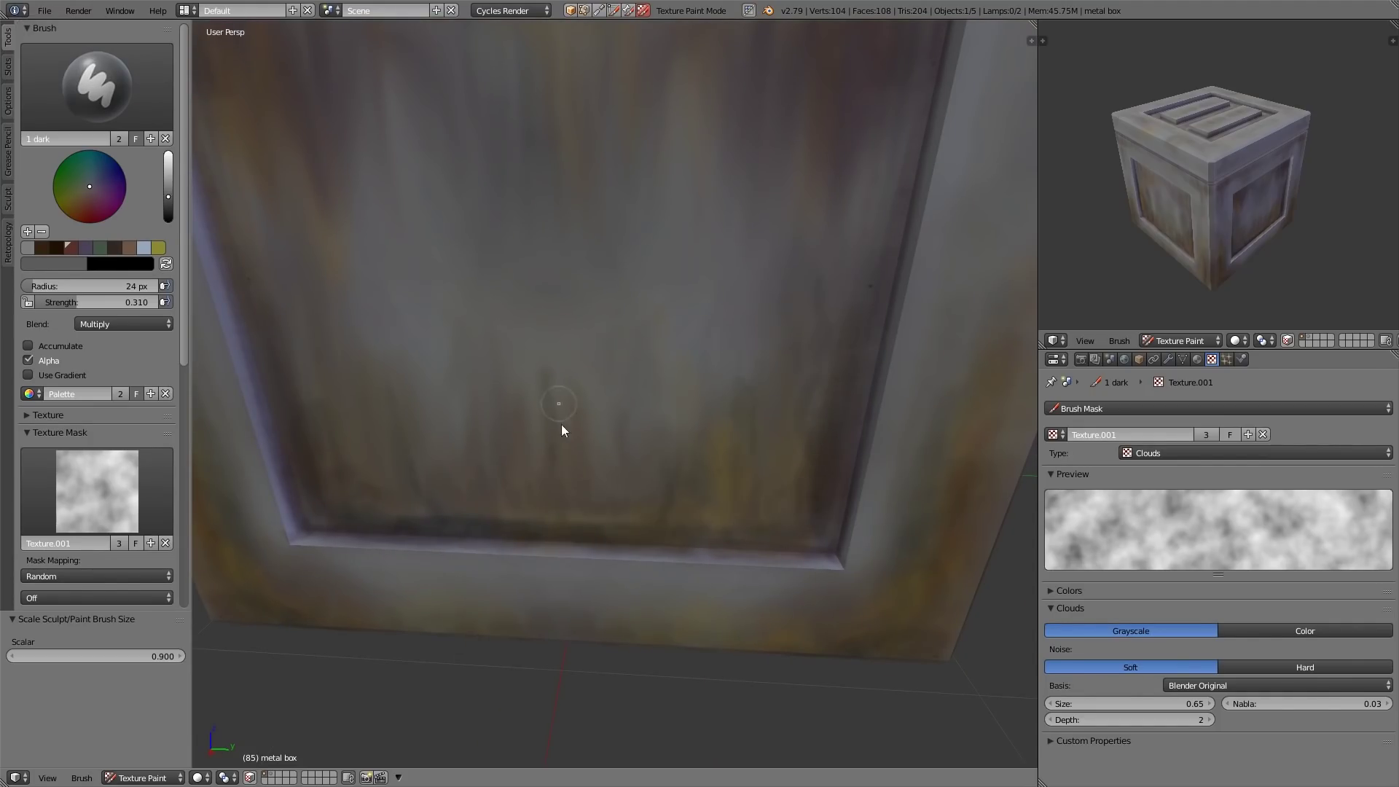
# Enlarge the dark brush to 41 px and turn off X symmetry.
pyautogui.scroll(-6, 771, 433)
pyautogui.moveTo(770, 433)
pyautogui.mouseDown(button='middle')
pyautogui.moveTo(710, 512)
pyautogui.moveTo(759, 483)
pyautogui.moveTo(717, 373)
pyautogui.mouseUp(button='middle')
pyautogui.press(']')
pyautogui.press(']')
pyautogui.press(']')
pyautogui.press(']')
pyautogui.press(']')
pyautogui.press(']')
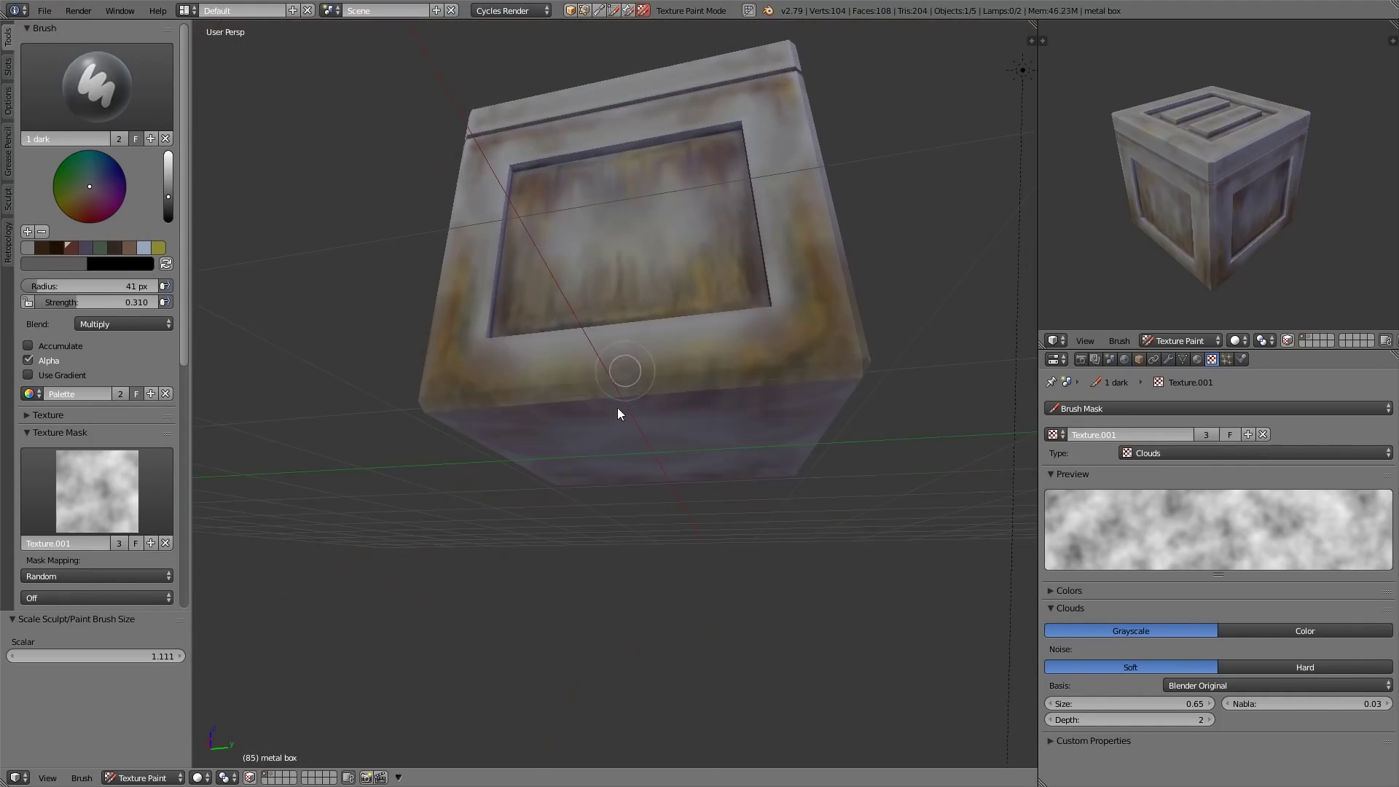
pyautogui.moveTo(618, 408)
pyautogui.mouseDown(button='middle')
pyautogui.moveTo(584, 379)
pyautogui.moveTo(702, 488)
pyautogui.moveTo(804, 176)
pyautogui.mouseUp(button='middle')
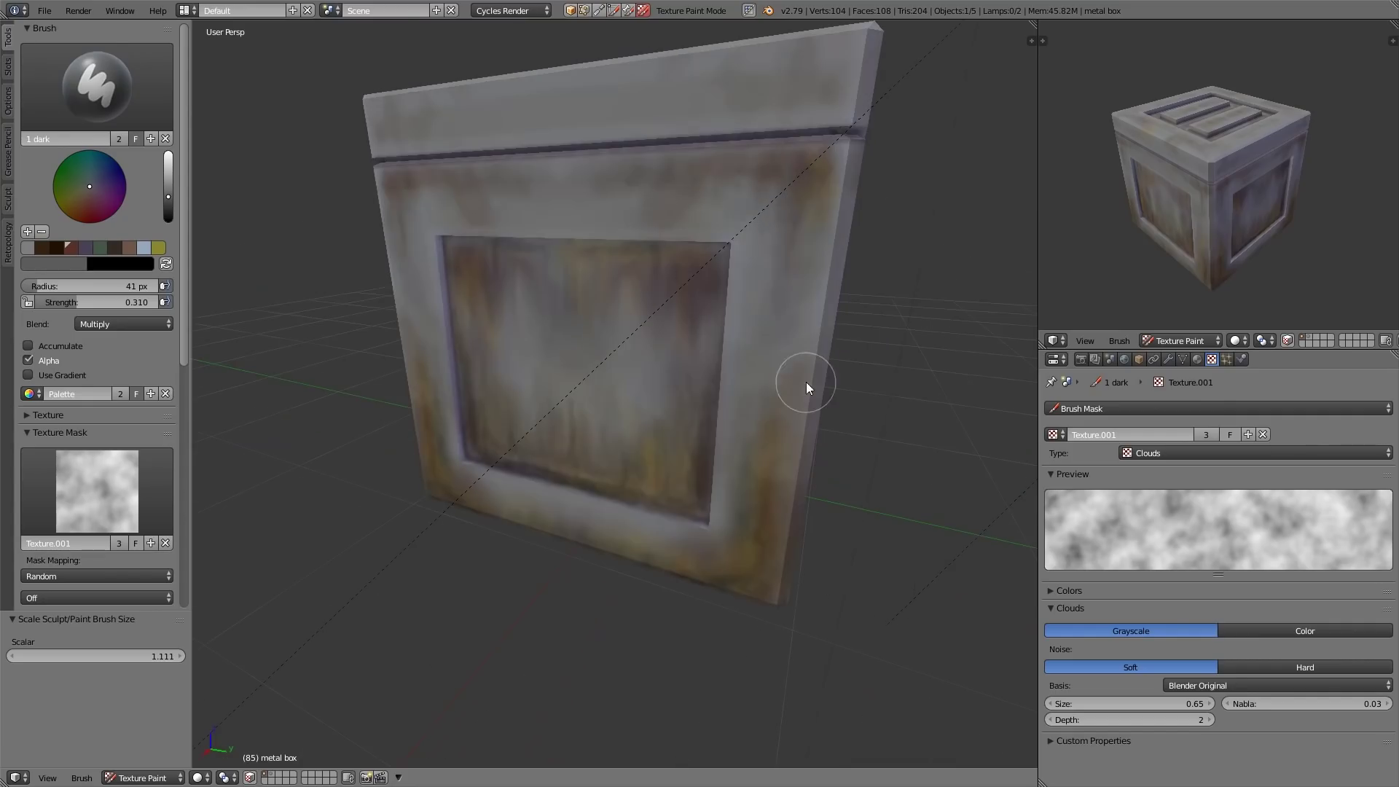
pyautogui.moveTo(806, 382)
pyautogui.mouseDown(button='middle')
pyautogui.moveTo(440, 353)
pyautogui.moveTo(494, 500)
pyautogui.moveTo(353, 428)
pyautogui.moveTo(488, 426)
pyautogui.moveTo(474, 365)
pyautogui.mouseUp(button='middle')
pyautogui.scroll(-12, 159, 565)
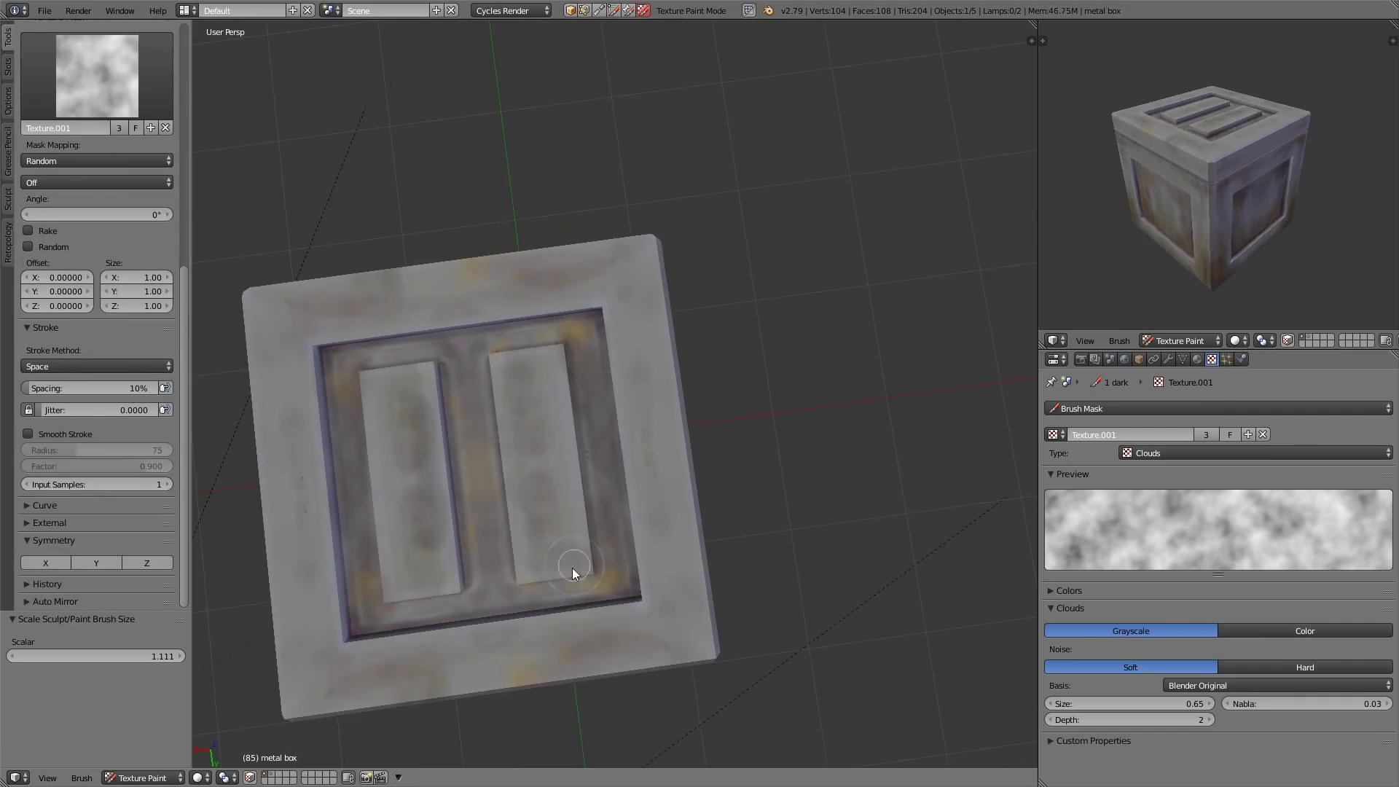
pyautogui.moveTo(572, 570); pyautogui.dragTo(634, 558, button='middle')
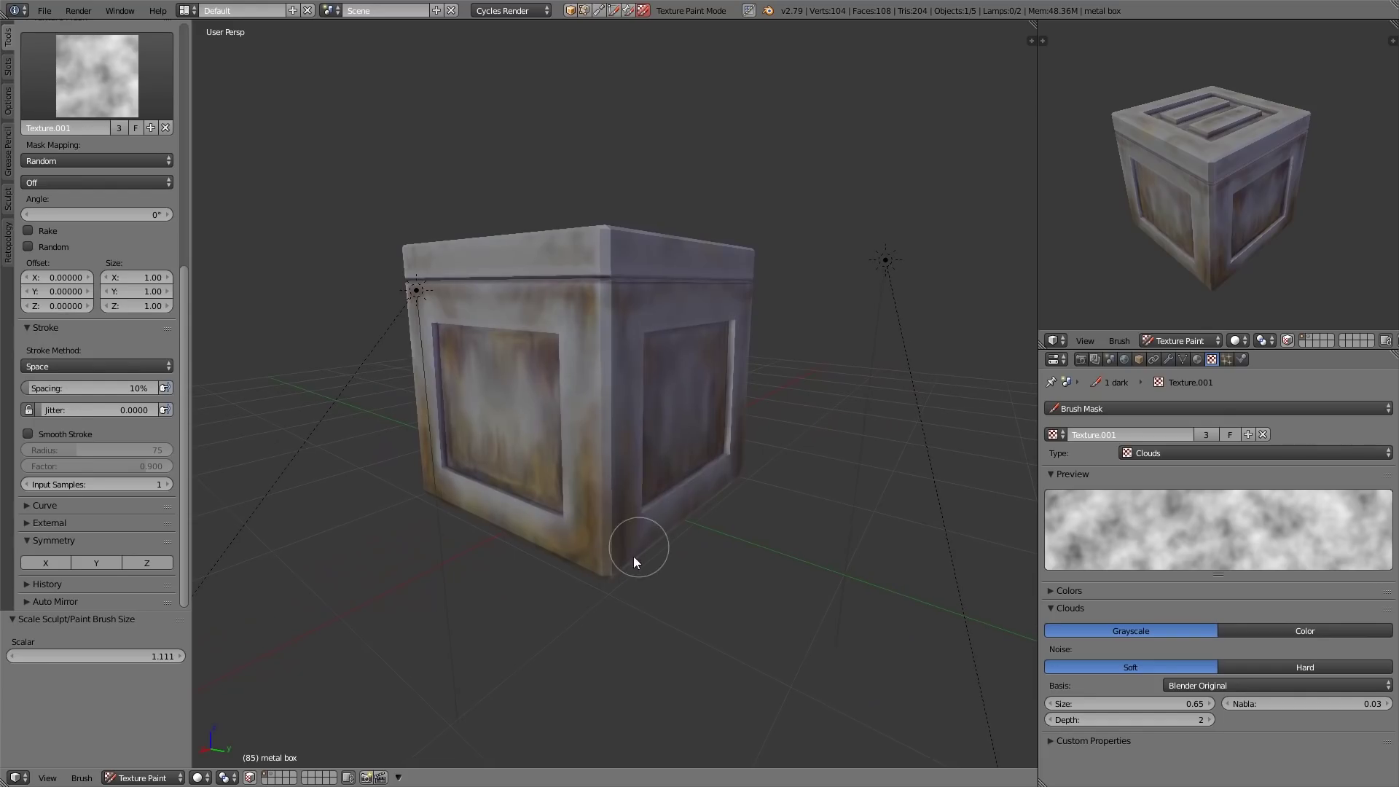
# Switch to the 2 light brush, set a yellow colour and 0.249 strength, and brighten the rust on the side's frame and panel.
pyautogui.moveTo(184, 318); pyautogui.dragTo(180, 80)
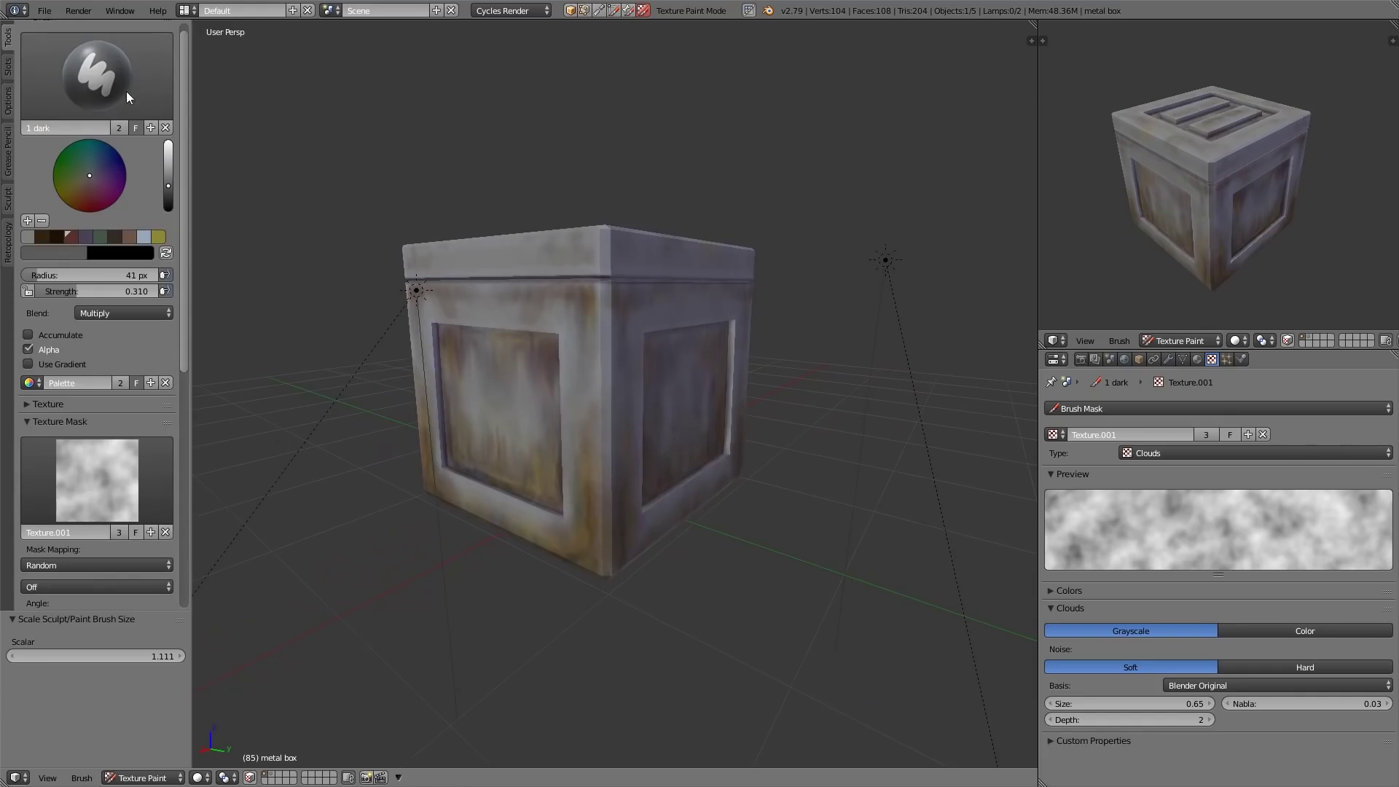
pyautogui.click(101, 82)
pyautogui.click(125, 140)
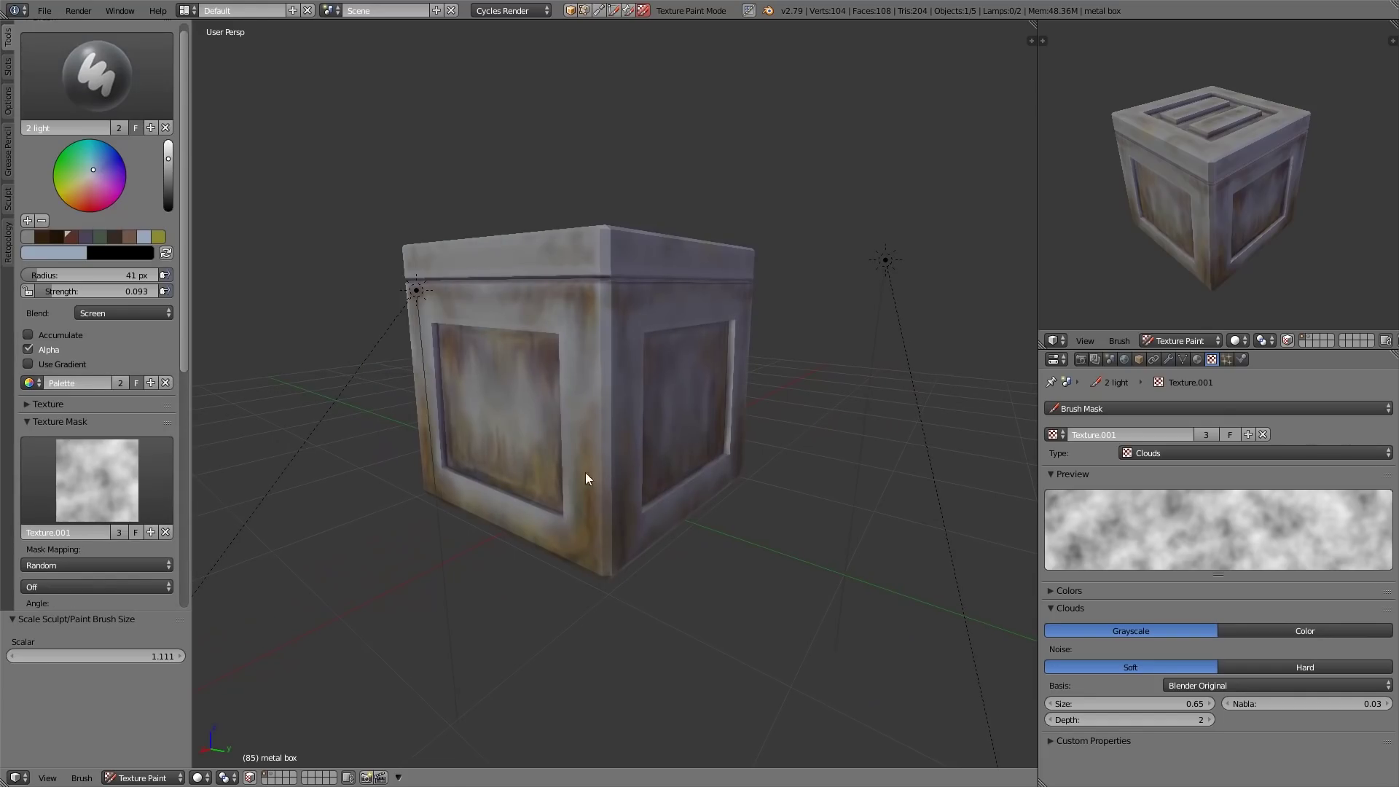
pyautogui.keyDown('ctrl'); pyautogui.moveTo(585, 472); pyautogui.dragTo(620, 419, button='middle'); pyautogui.keyUp('ctrl')
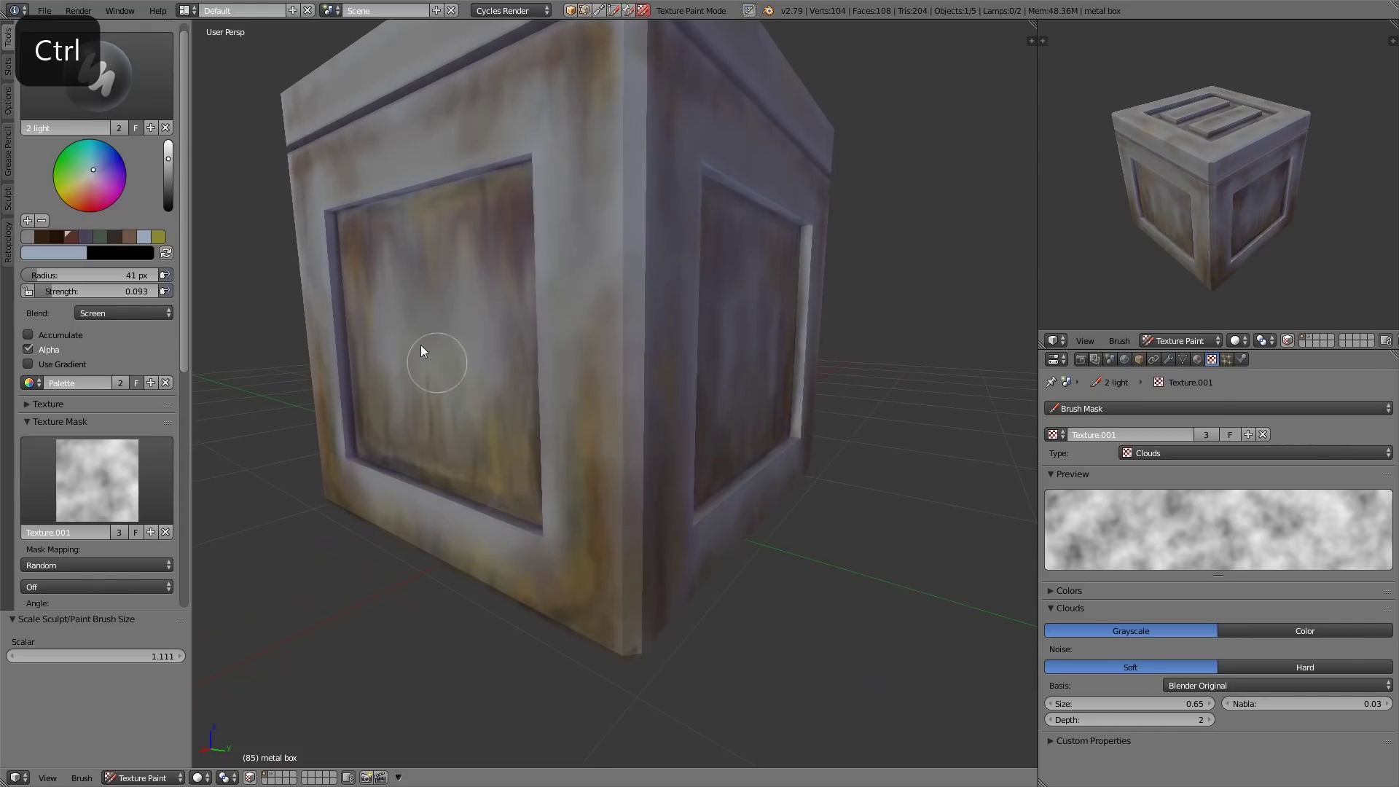
pyautogui.click(79, 187)
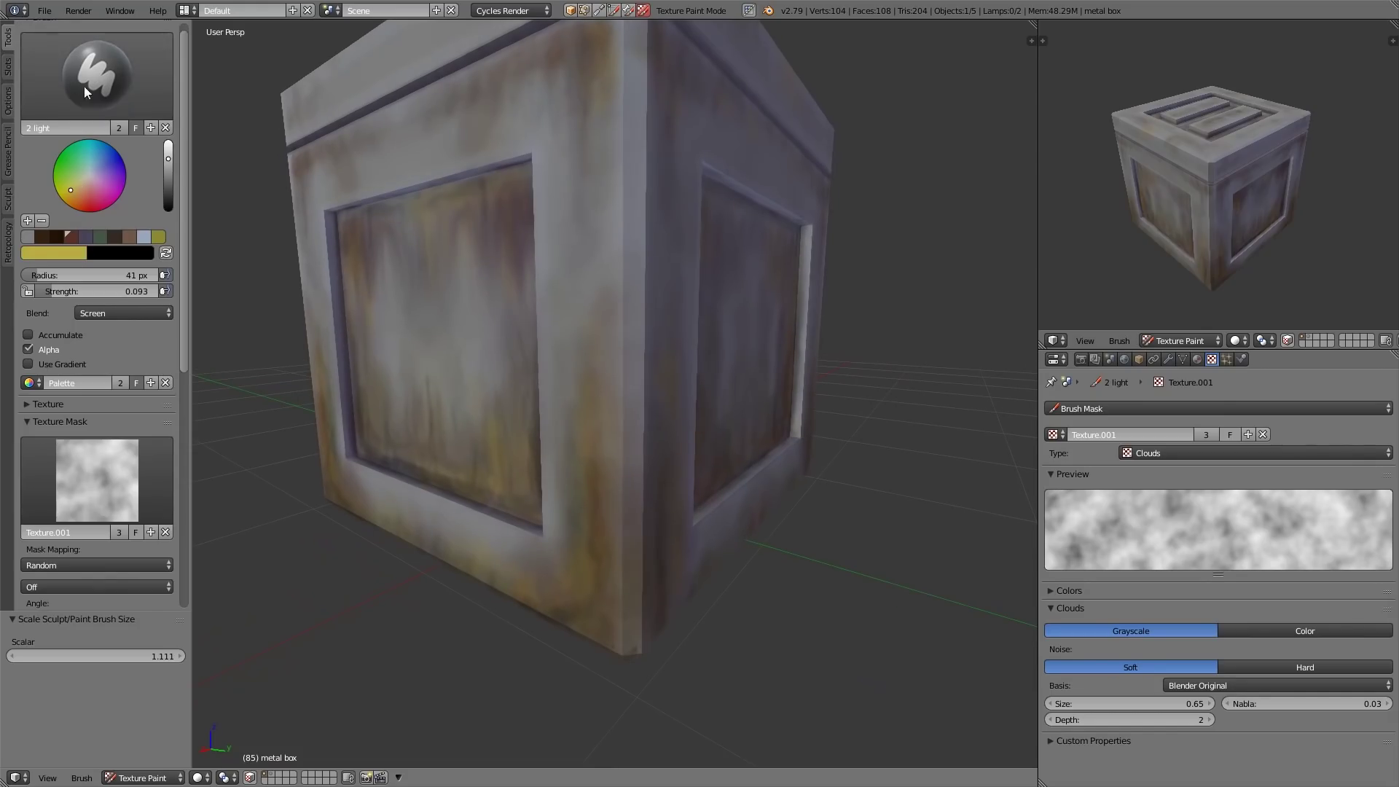
pyautogui.moveTo(52, 293); pyautogui.dragTo(67, 296)
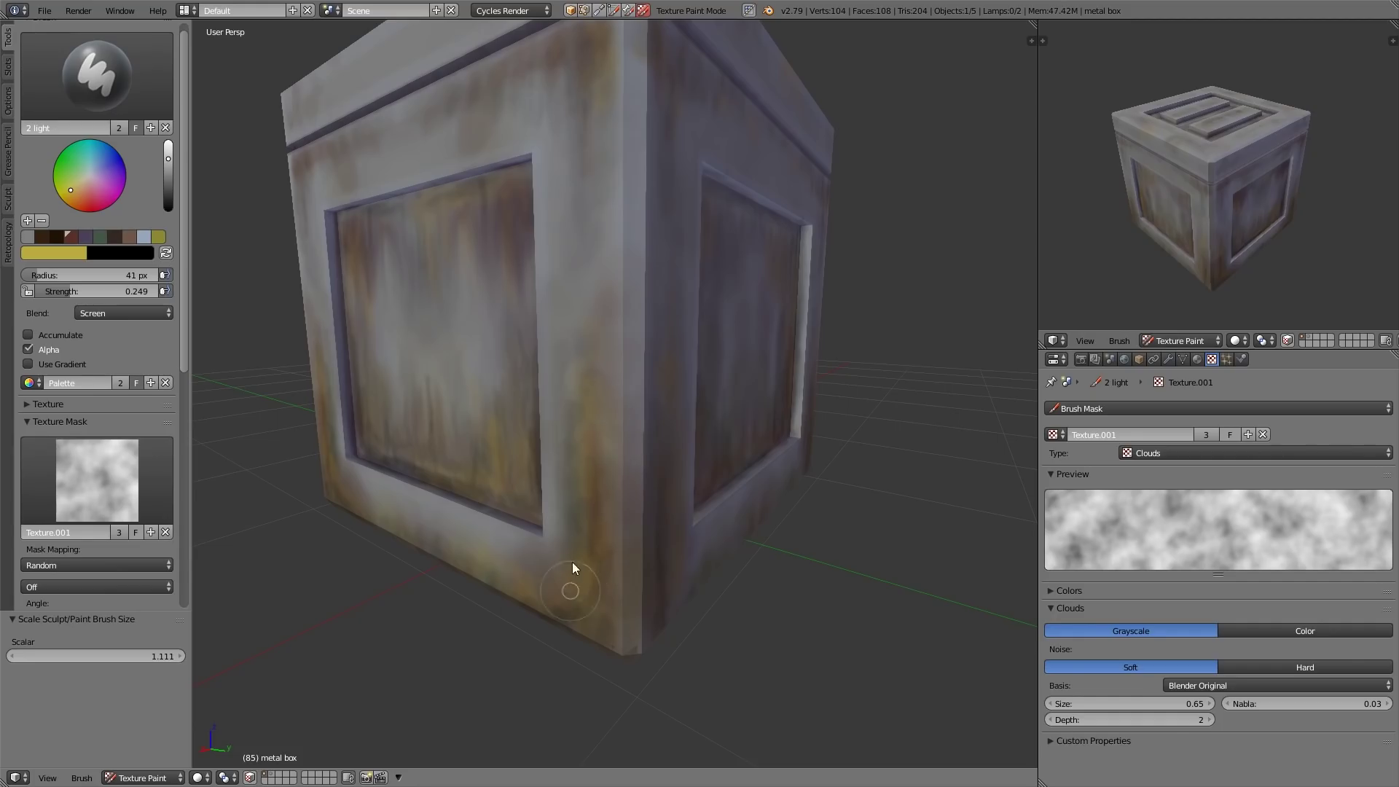
pyautogui.moveTo(592, 402); pyautogui.dragTo(308, 461, button='middle')
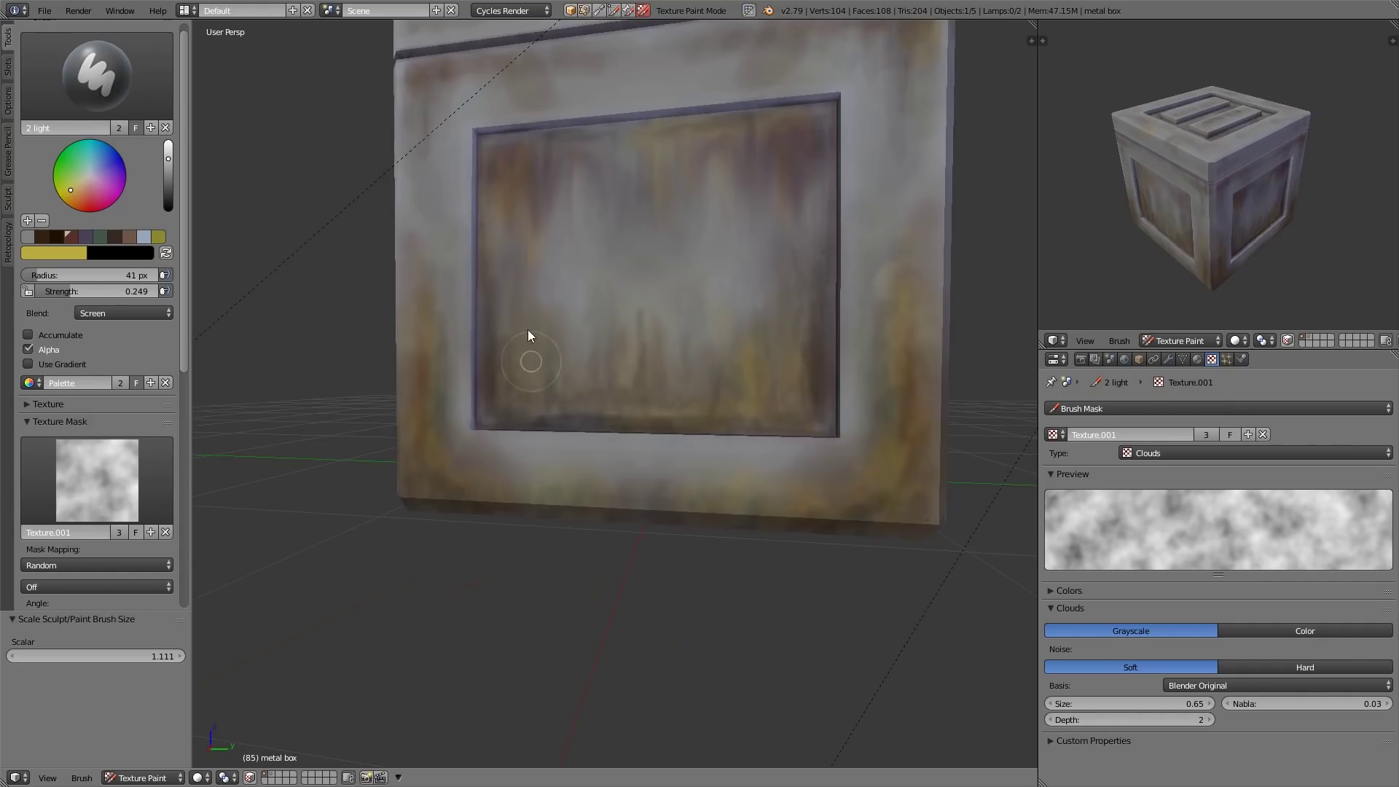
pyautogui.moveTo(424, 386); pyautogui.dragTo(547, 420, button='middle')
pyautogui.scroll(-1, 776, 338)
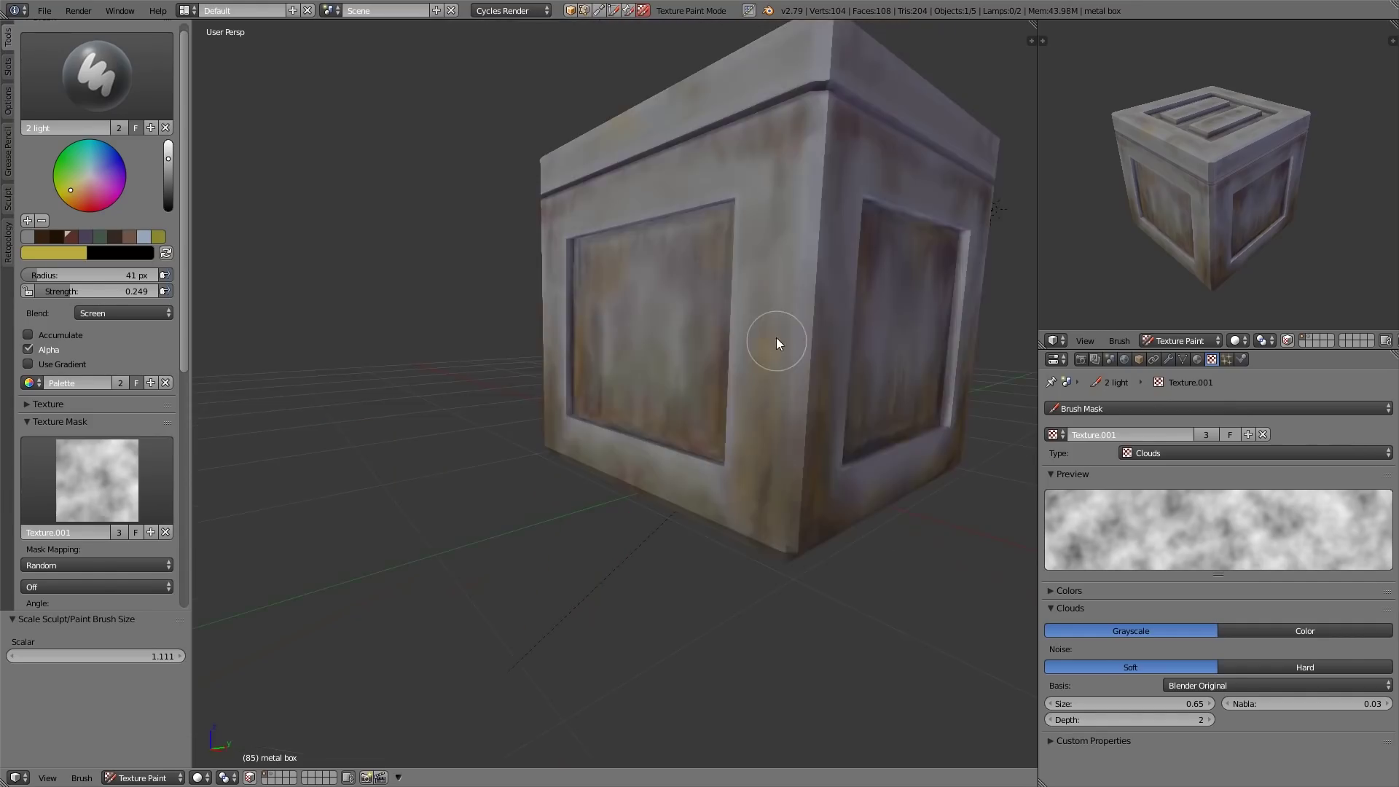
# Paint yellow highlights on the neighbouring side's vertical frame piece and along its bottom edge.
pyautogui.moveTo(772, 357); pyautogui.dragTo(765, 412)
pyautogui.moveTo(790, 306); pyautogui.dragTo(754, 313, button='middle')
pyautogui.keyDown('ctrl'); pyautogui.moveTo(758, 182); pyautogui.dragTo(757, 63, button='middle'); pyautogui.keyUp('ctrl')
pyautogui.moveTo(749, 198); pyautogui.dragTo(746, 388, button='middle')
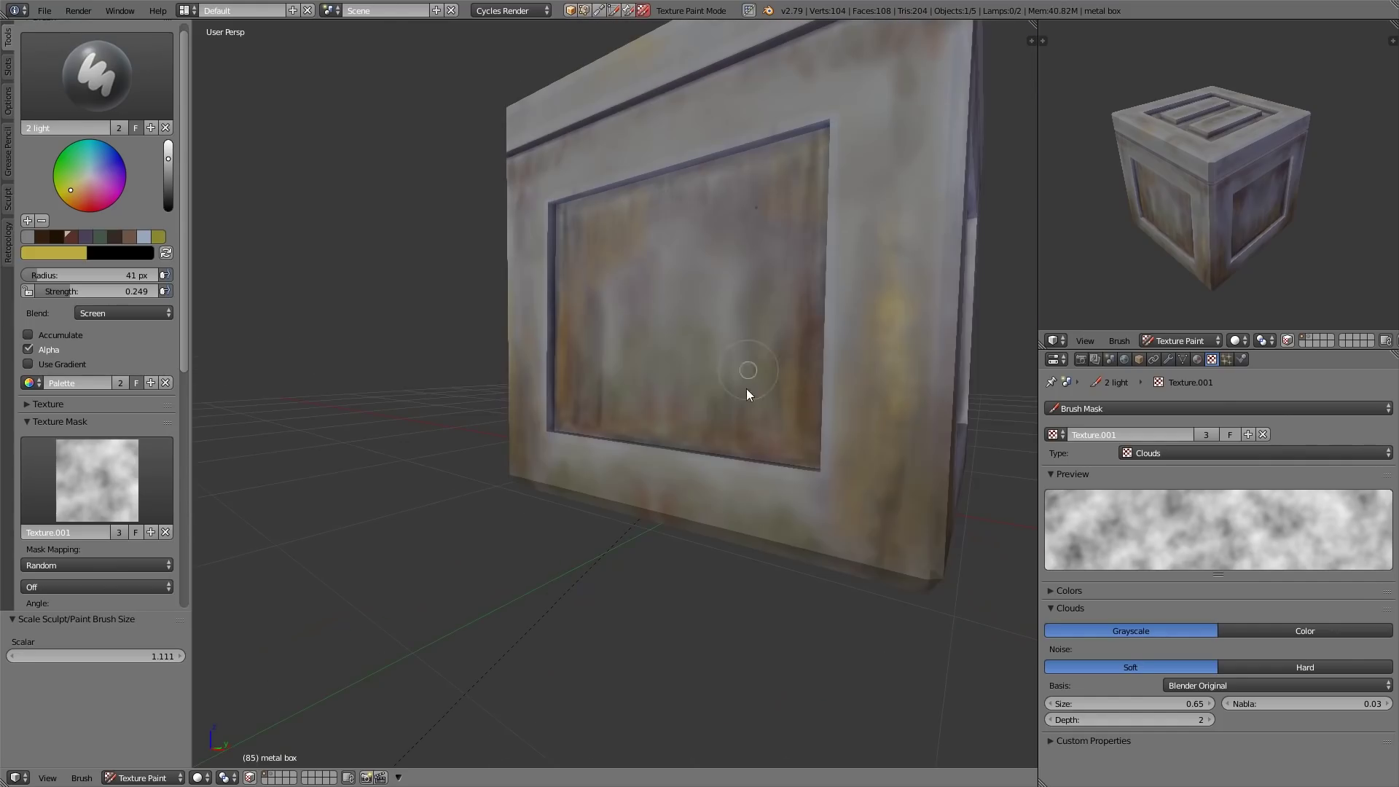
pyautogui.moveTo(788, 433); pyautogui.dragTo(749, 384, button='middle')
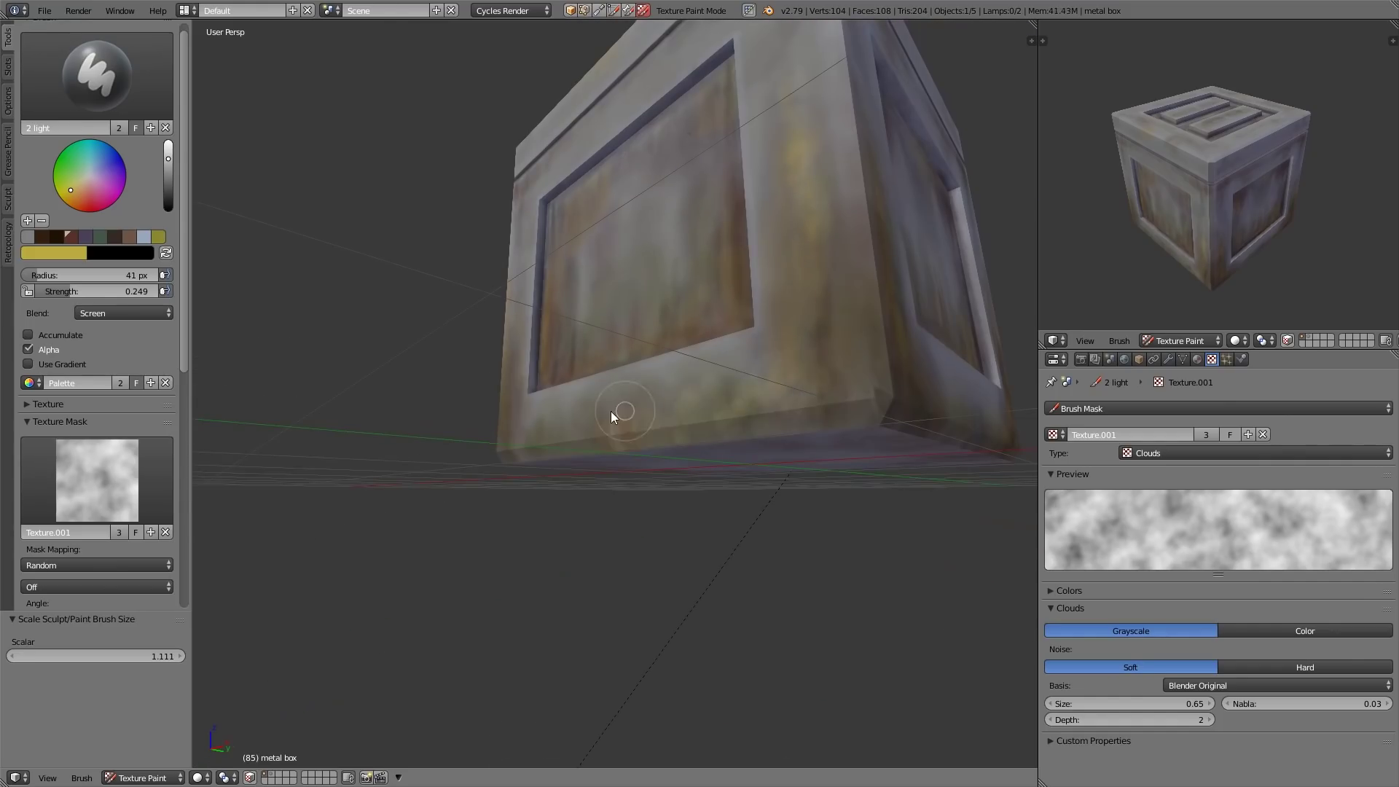
pyautogui.moveTo(611, 411)
pyautogui.mouseDown(button='middle')
pyautogui.moveTo(618, 255)
pyautogui.moveTo(347, 174)
pyautogui.mouseUp(button='middle')
# Switch to the 1 dark brush, set its colour to orange-brown and deepen the rust inside the side panel.
pyautogui.click(125, 79)
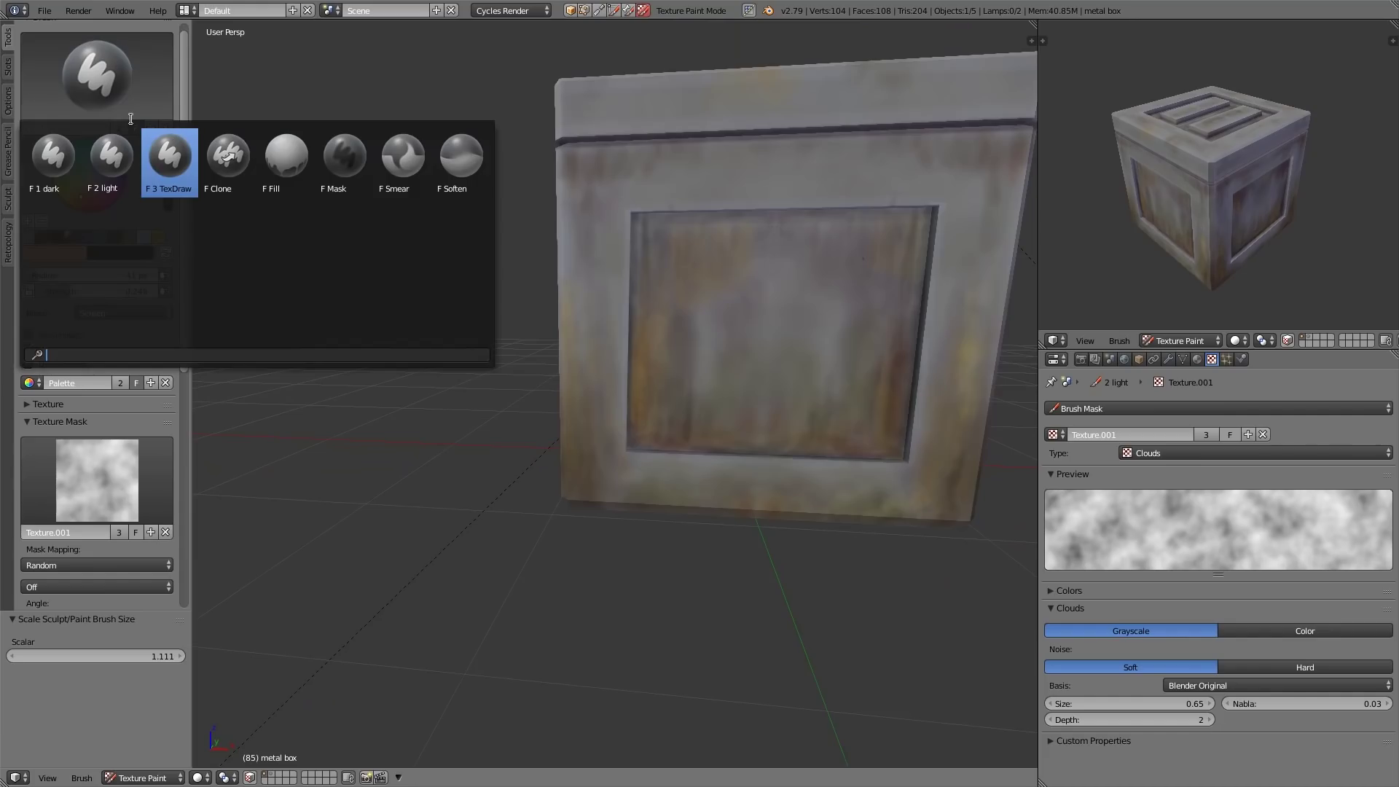
pyautogui.click(57, 154)
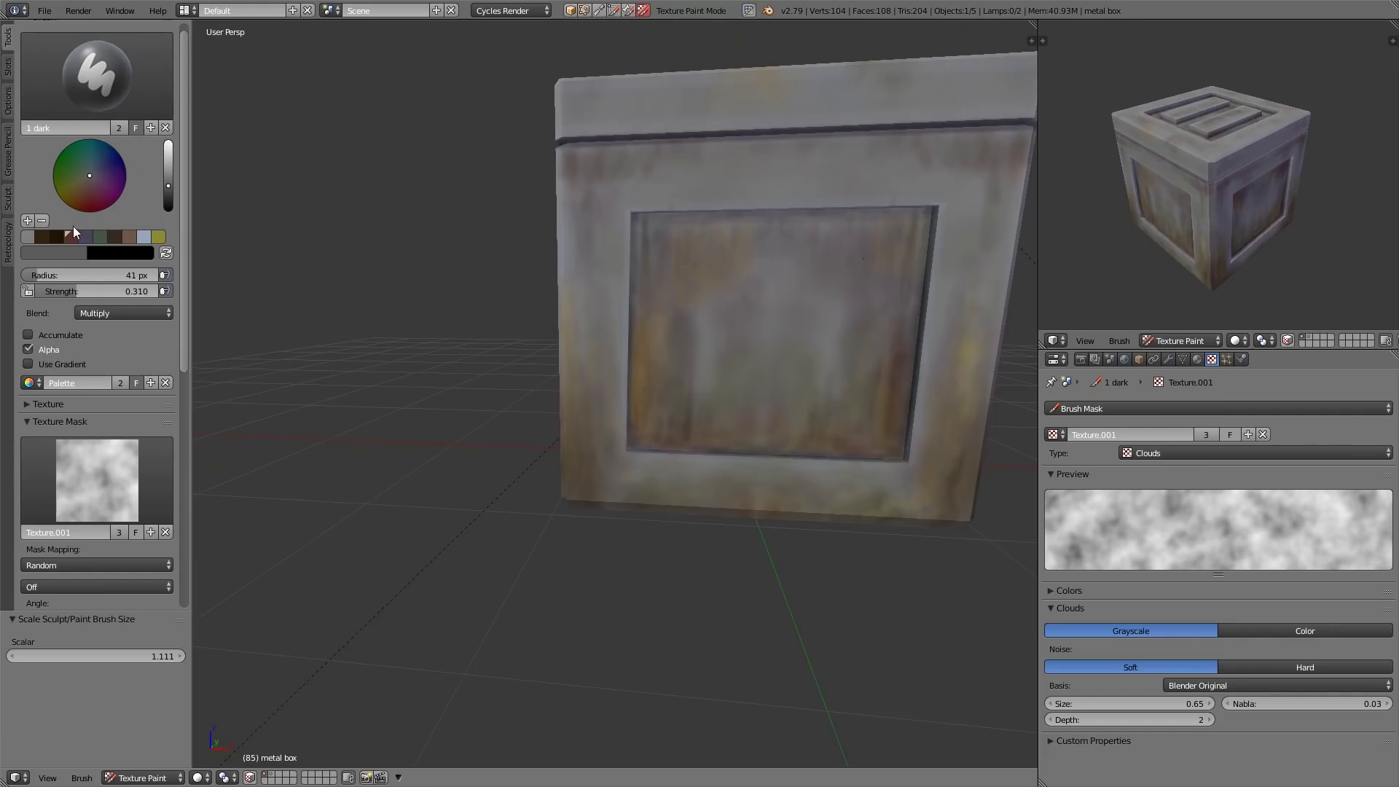
pyautogui.click(70, 204)
pyautogui.moveTo(664, 352); pyautogui.dragTo(442, 289, button='middle')
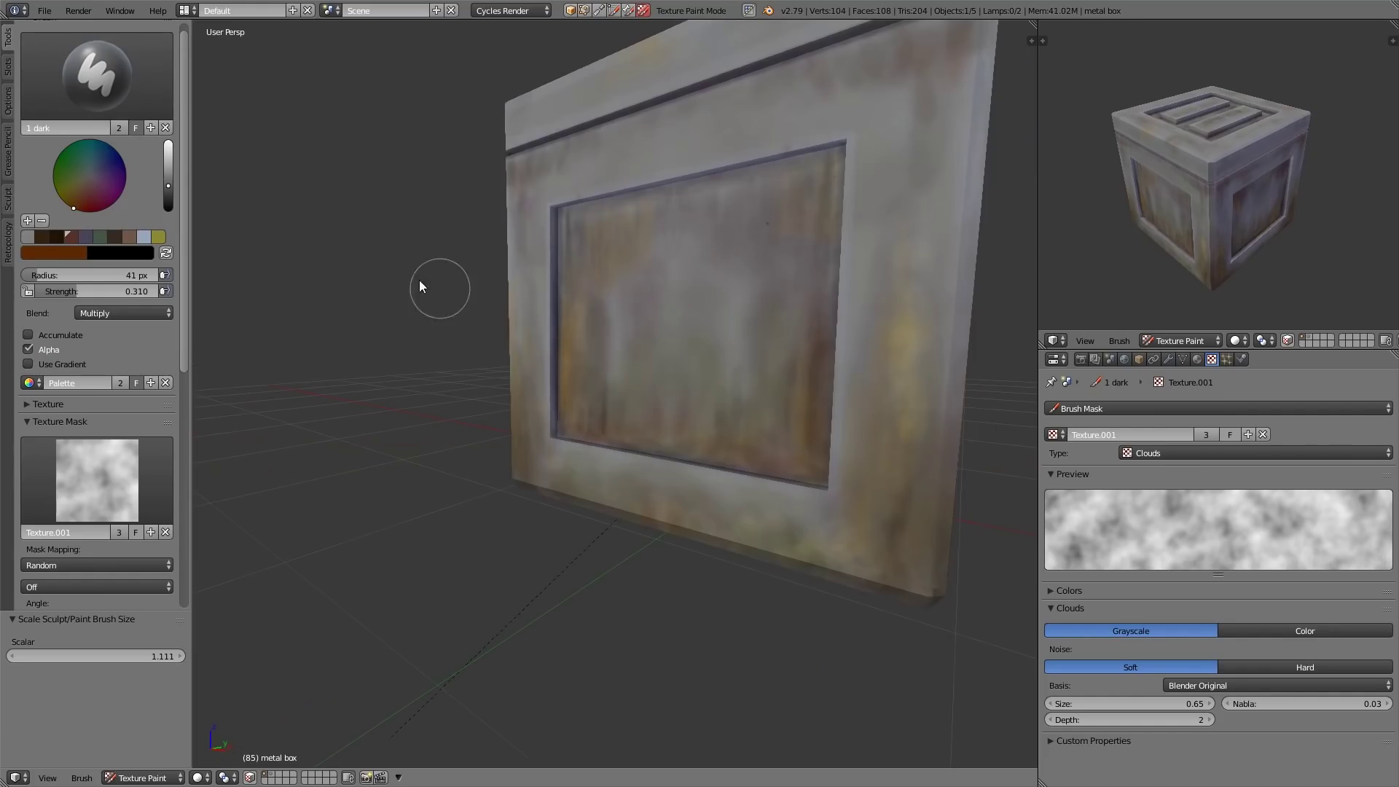
pyautogui.click(172, 182)
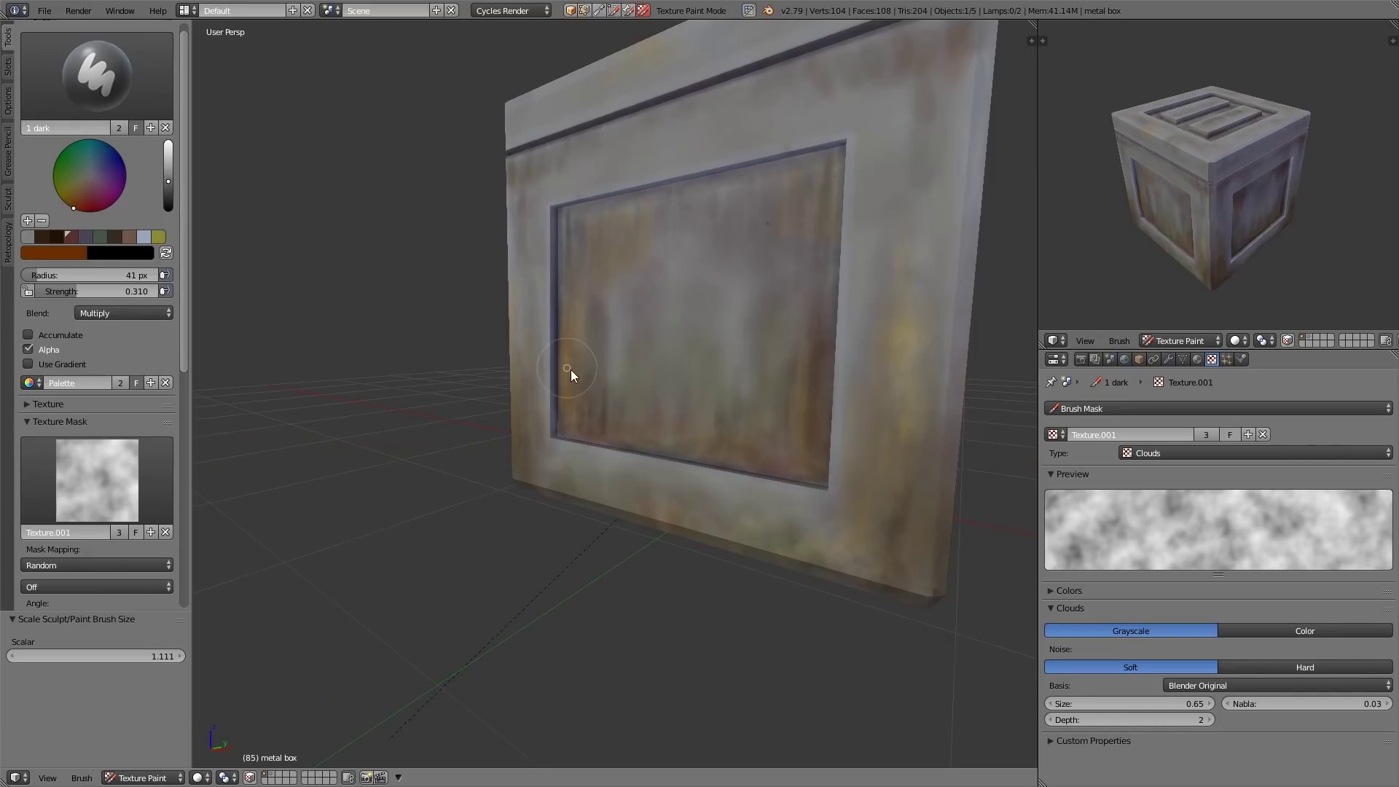
# Switch to the 3 TexDraw brush, set its colour to brownish orange and paint rust patches on the side panels and lid.
pyautogui.click(95, 77)
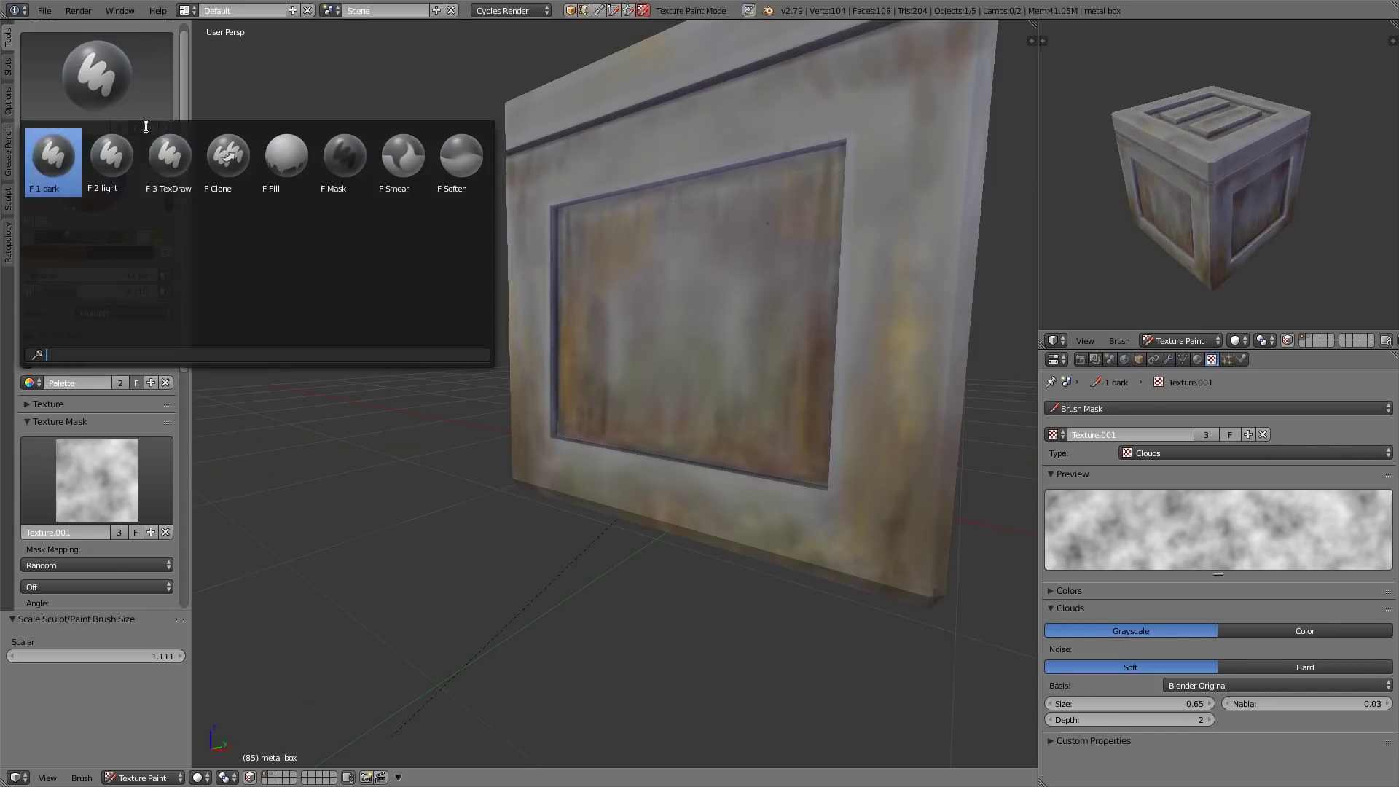
pyautogui.click(165, 152)
pyautogui.click(86, 194)
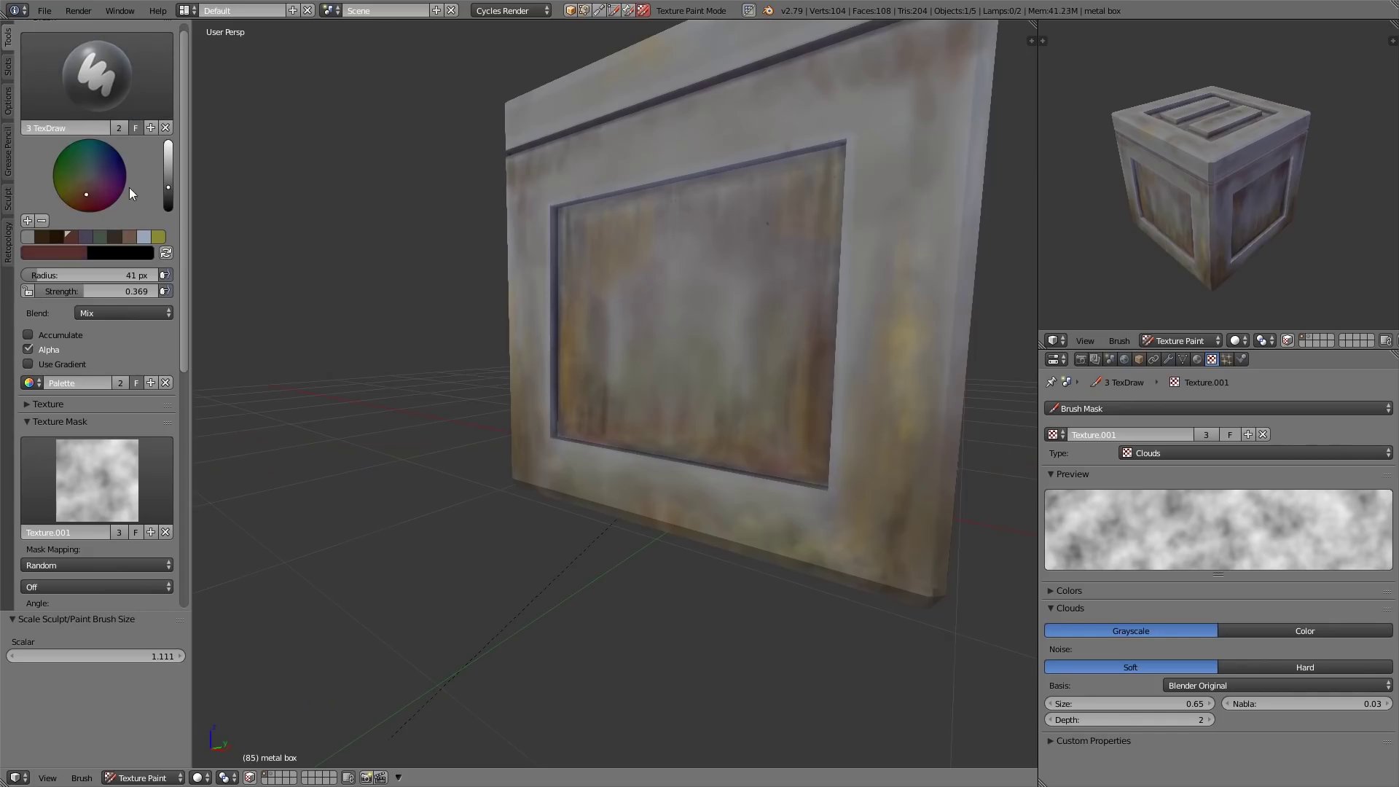
pyautogui.click(70, 207)
pyautogui.click(168, 177)
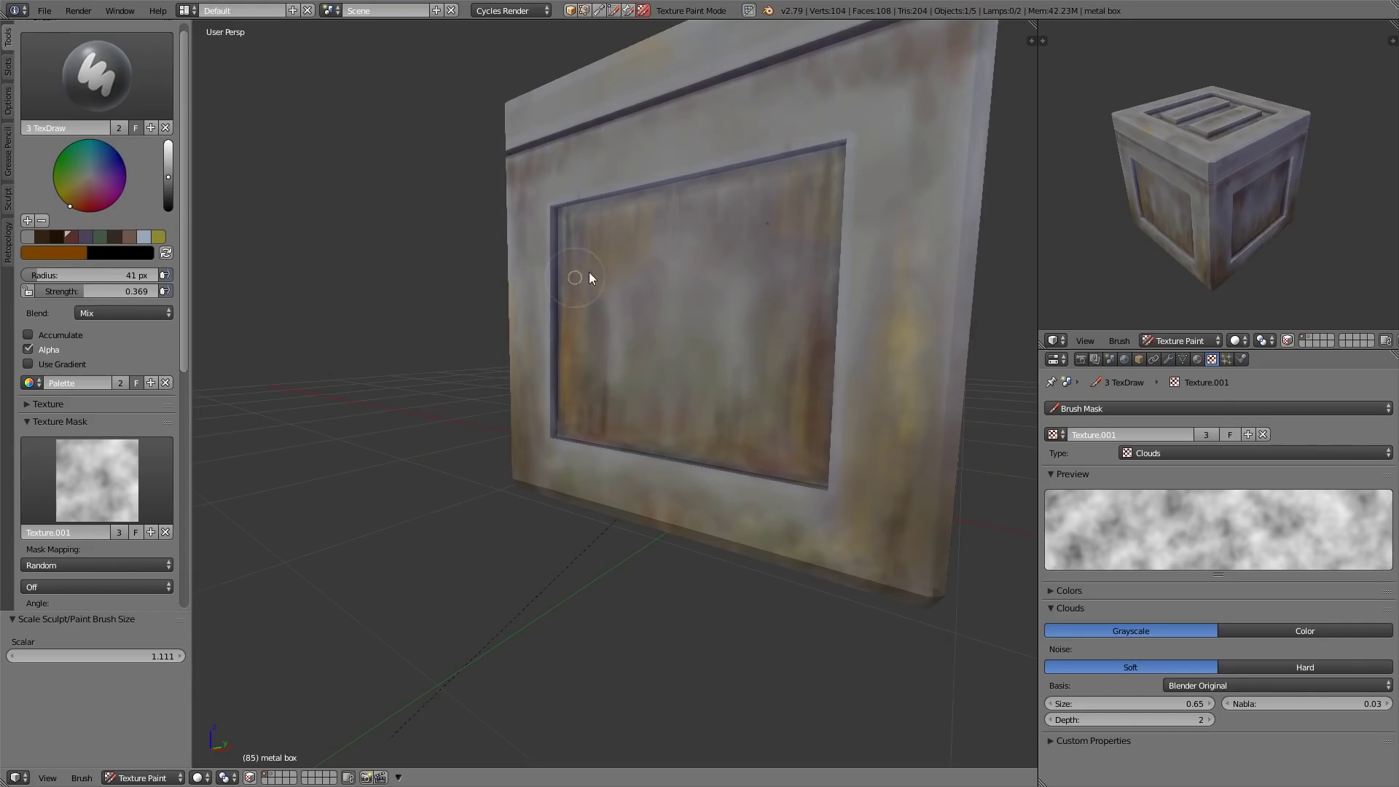
pyautogui.moveTo(588, 272); pyautogui.dragTo(752, 283, button='middle')
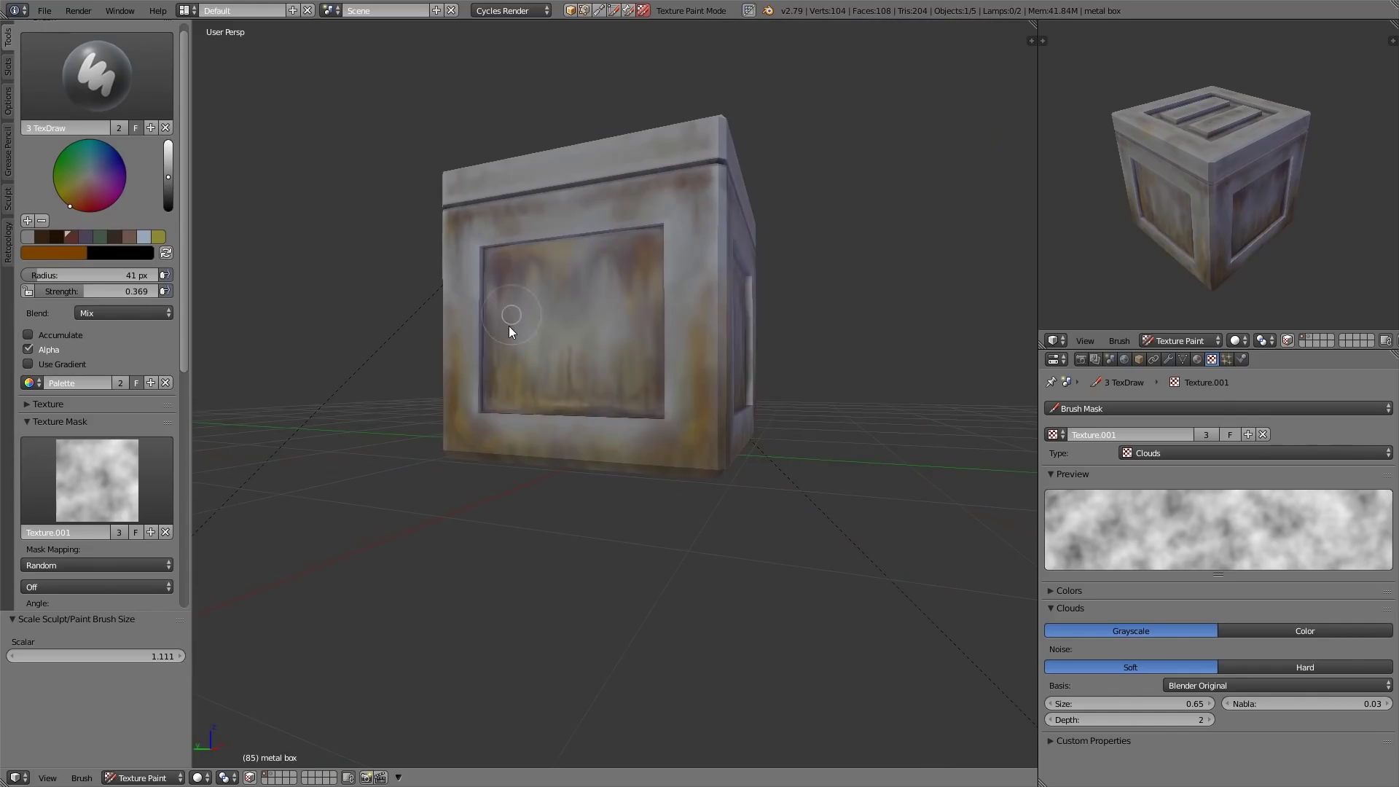
pyautogui.moveTo(508, 378); pyautogui.dragTo(545, 497, button='middle')
pyautogui.keyDown('ctrl'); pyautogui.moveTo(545, 497); pyautogui.dragTo(558, 391, button='middle'); pyautogui.keyUp('ctrl')
pyautogui.moveTo(725, 325); pyautogui.dragTo(537, 531, button='middle')
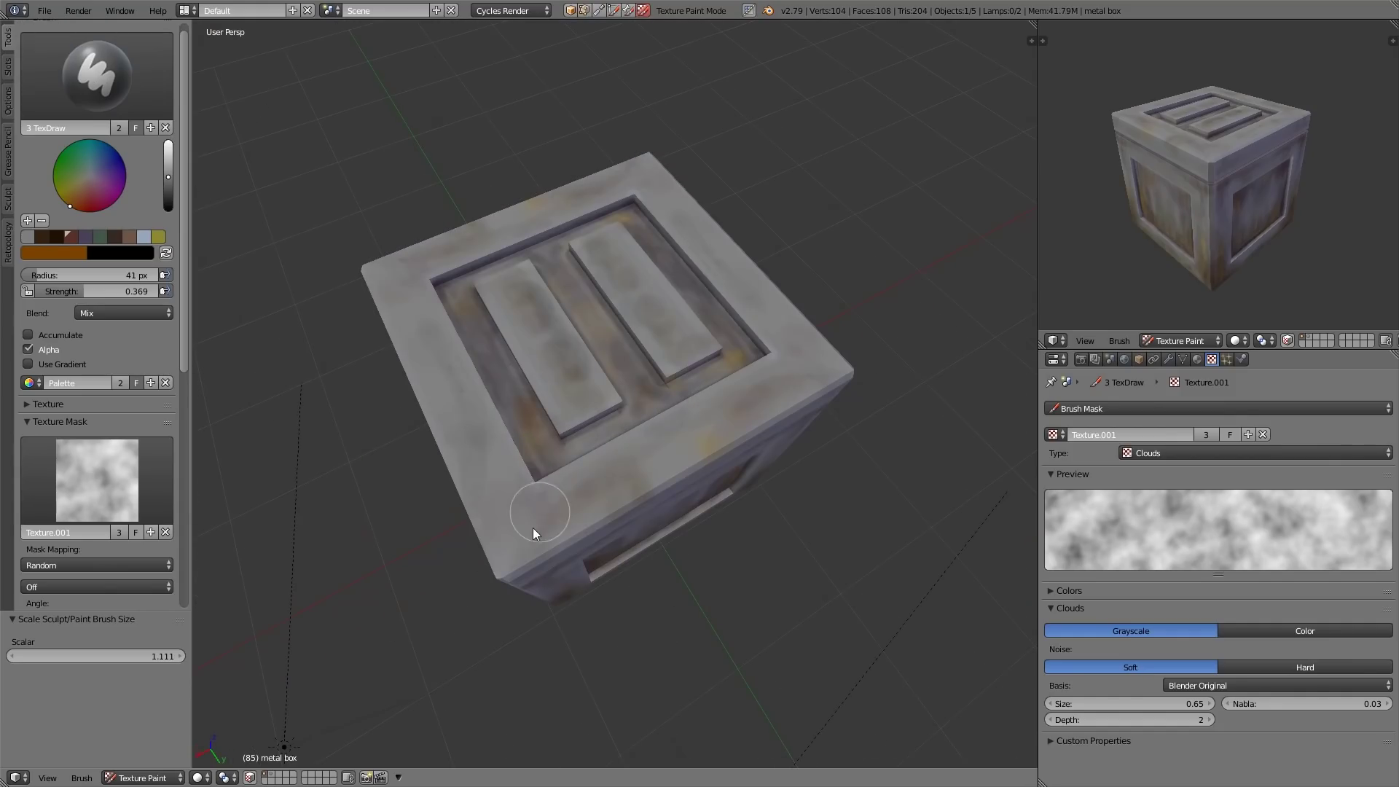
pyautogui.moveTo(794, 328)
pyautogui.mouseDown(button='middle')
pyautogui.moveTo(709, 281)
pyautogui.moveTo(684, 290)
pyautogui.moveTo(610, 378)
pyautogui.moveTo(631, 370)
pyautogui.moveTo(615, 449)
pyautogui.mouseUp(button='middle')
# Return to the 1 dark brush, turn on Y symmetry and paint brown shadow and streaks along the panel's upper edge.
pyautogui.press('1')
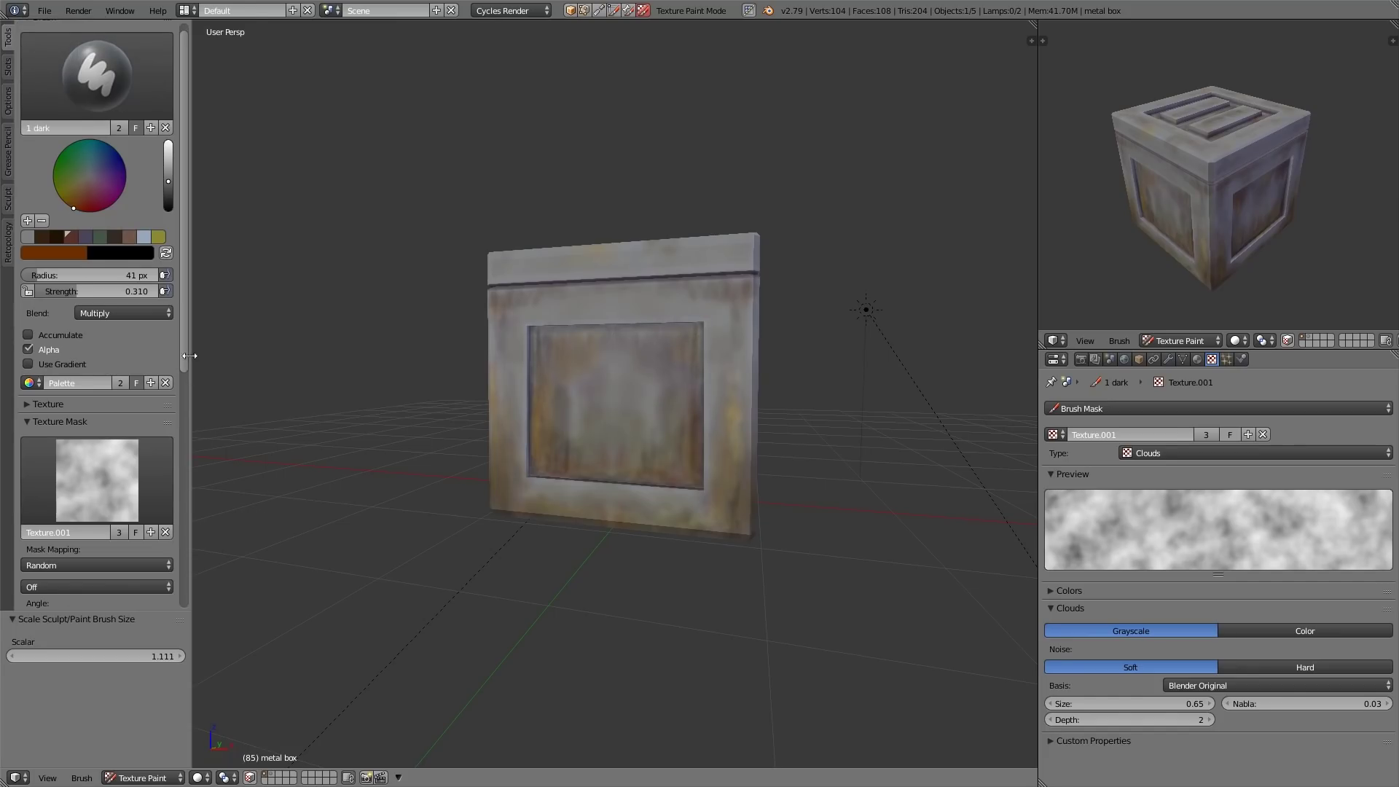
pyautogui.scroll(-8, 185, 344)
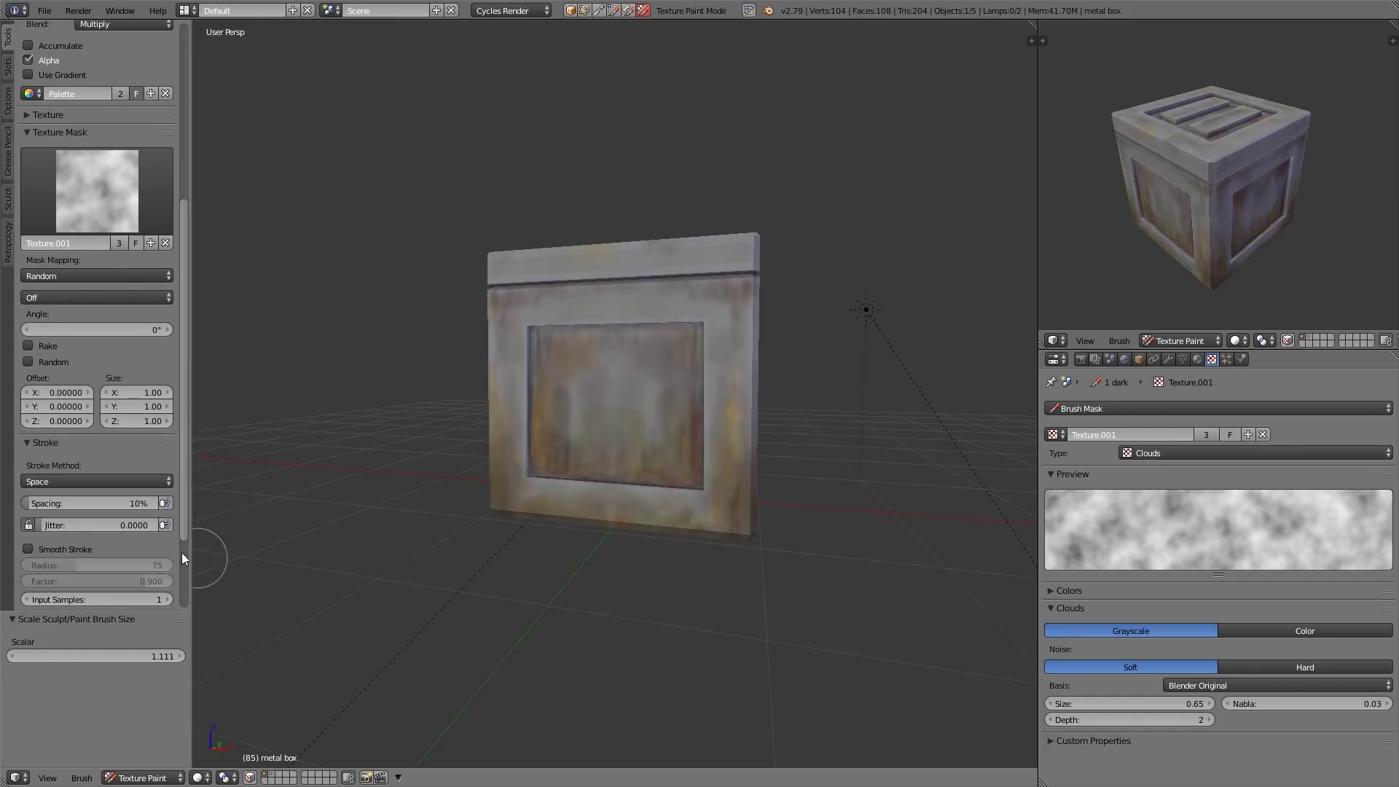
pyautogui.scroll(-3, 145, 563)
pyautogui.moveTo(656, 437); pyautogui.dragTo(727, 268, button='middle')
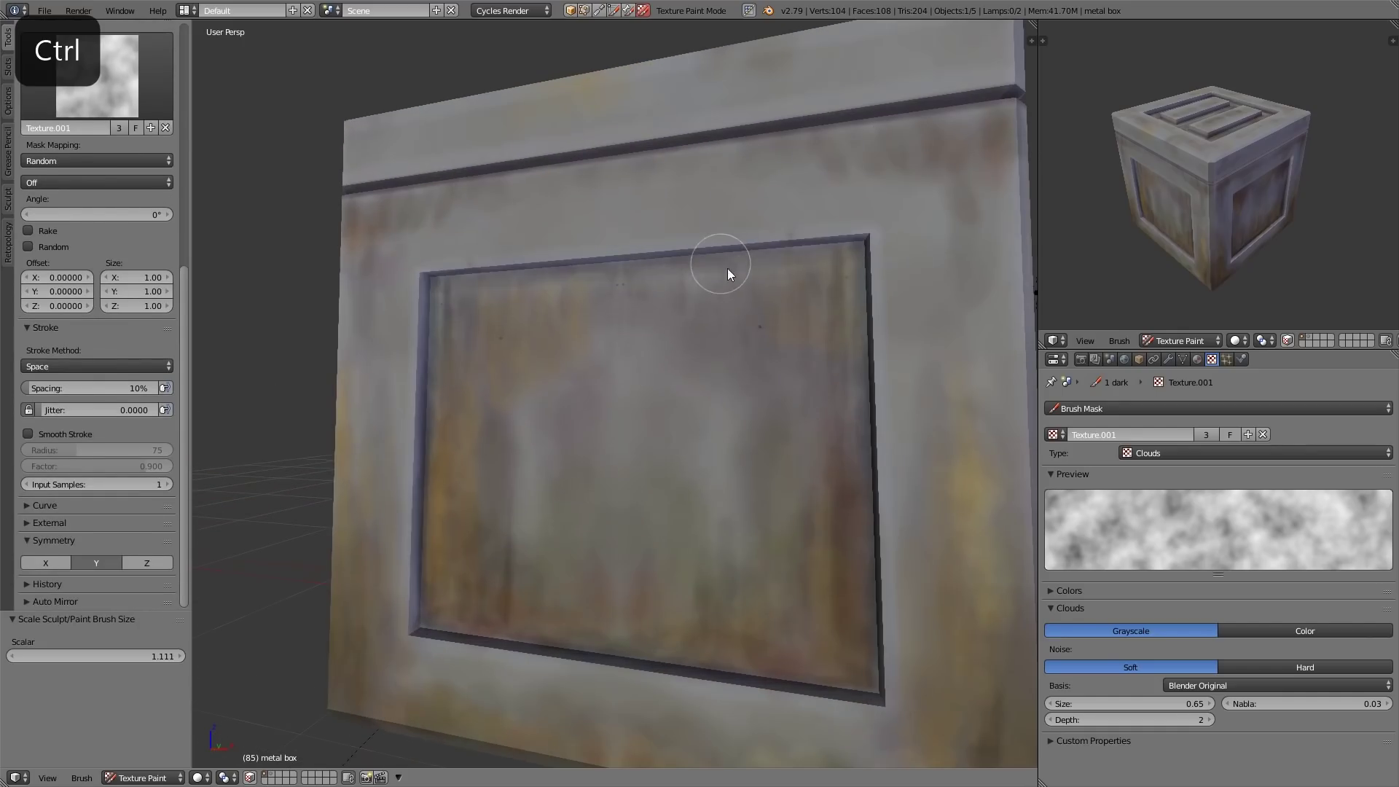
pyautogui.moveTo(620, 269)
pyautogui.mouseDown()
pyautogui.moveTo(435, 293)
pyautogui.moveTo(452, 283)
pyautogui.mouseUp()
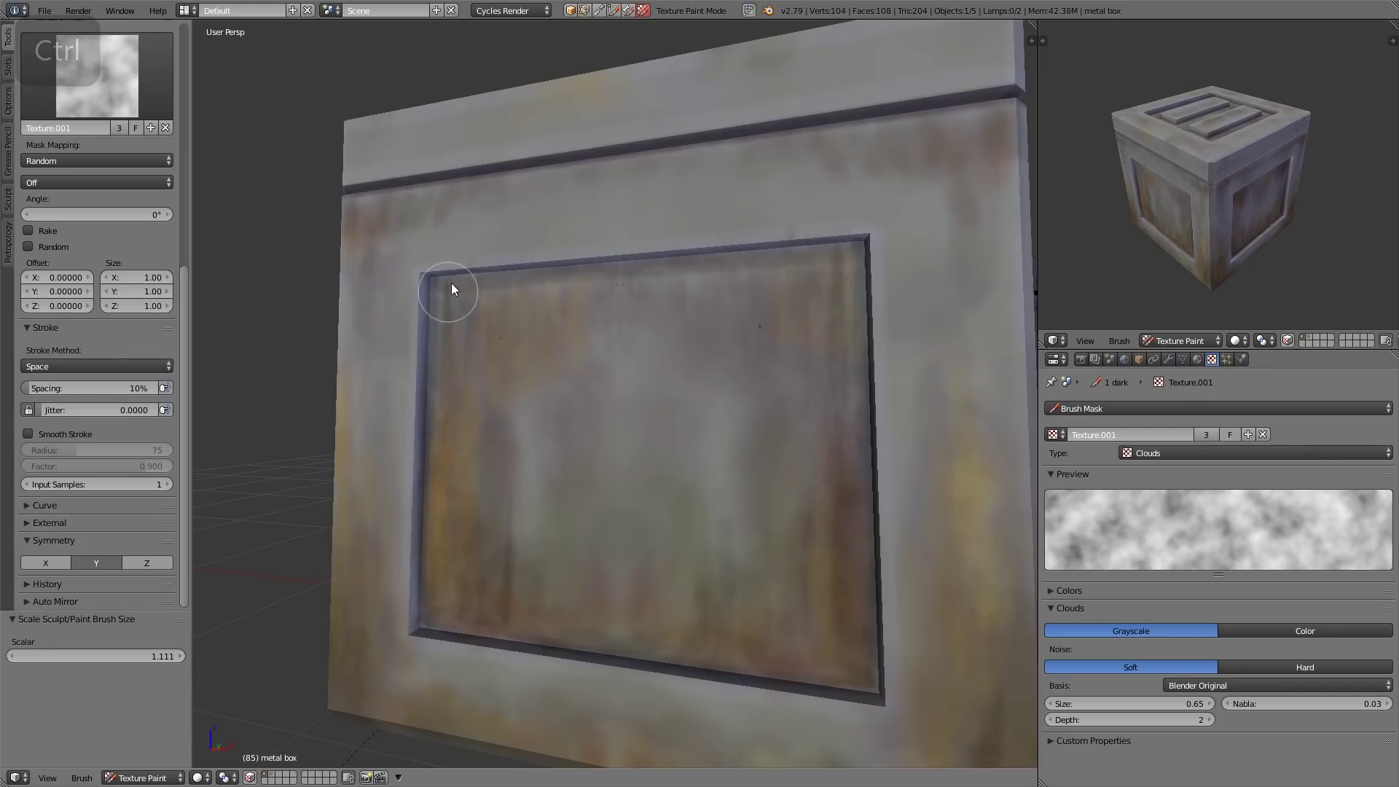
pyautogui.moveTo(827, 269); pyautogui.dragTo(884, 296, button='middle')
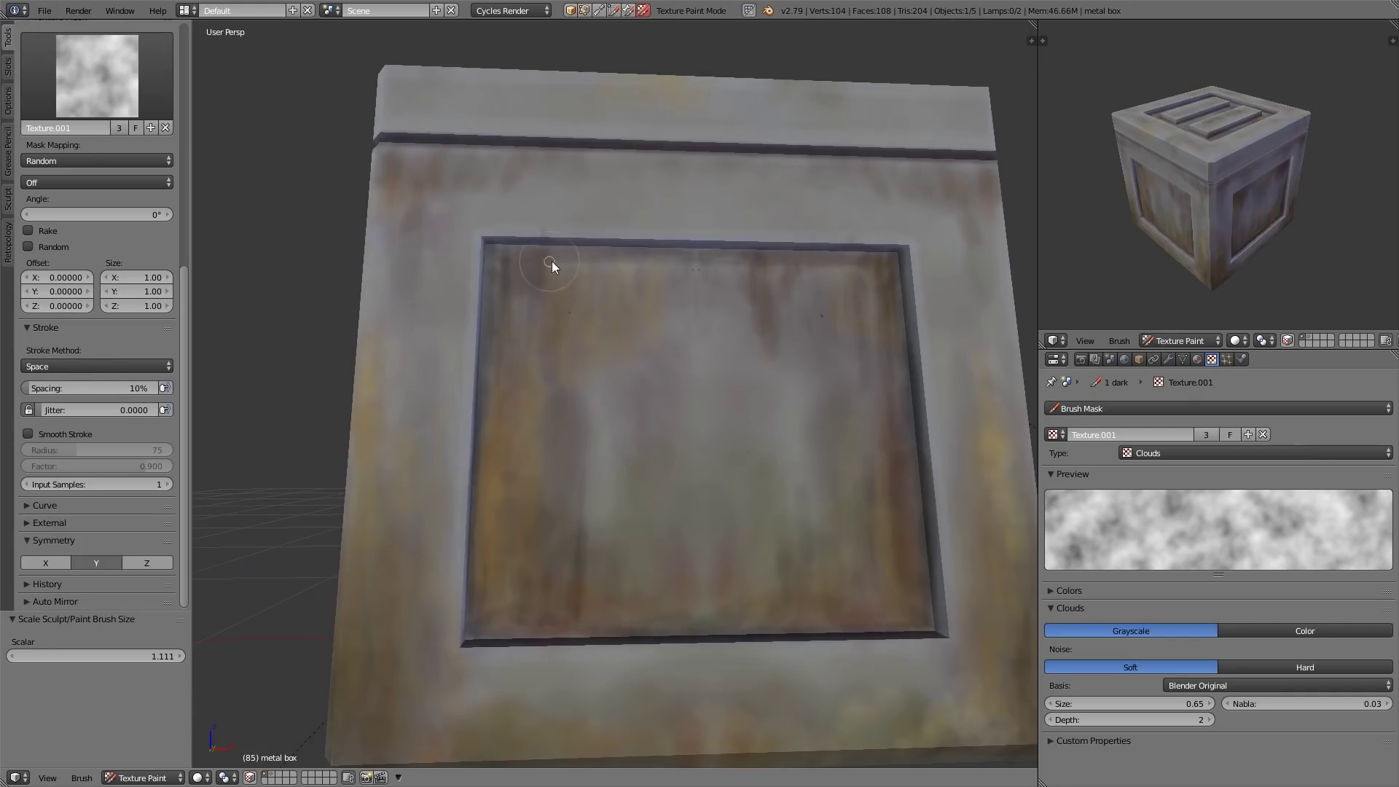
pyautogui.moveTo(552, 261); pyautogui.dragTo(746, 521, button='middle')
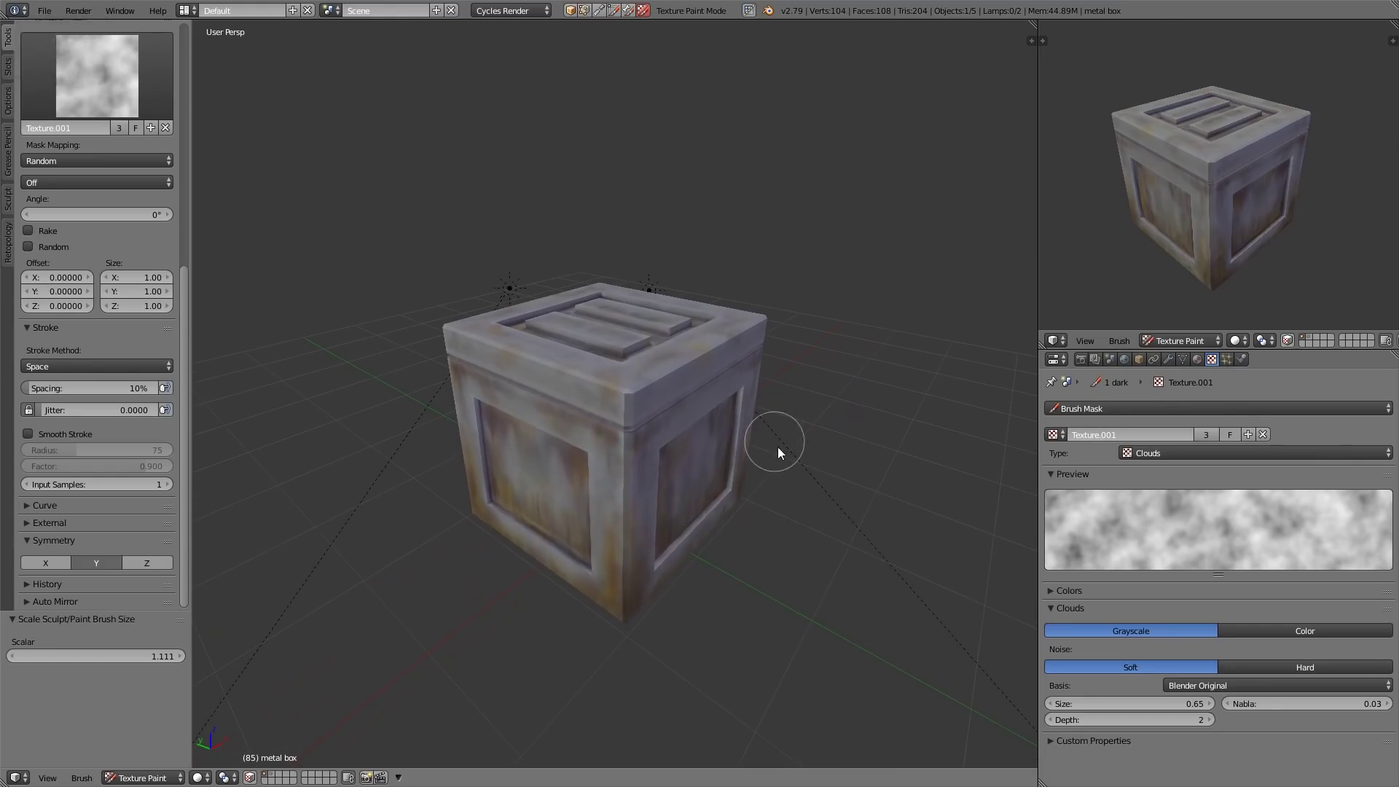
# Turn on Shadeless display for the viewport and inspect the box's sides.
pyautogui.press('n')
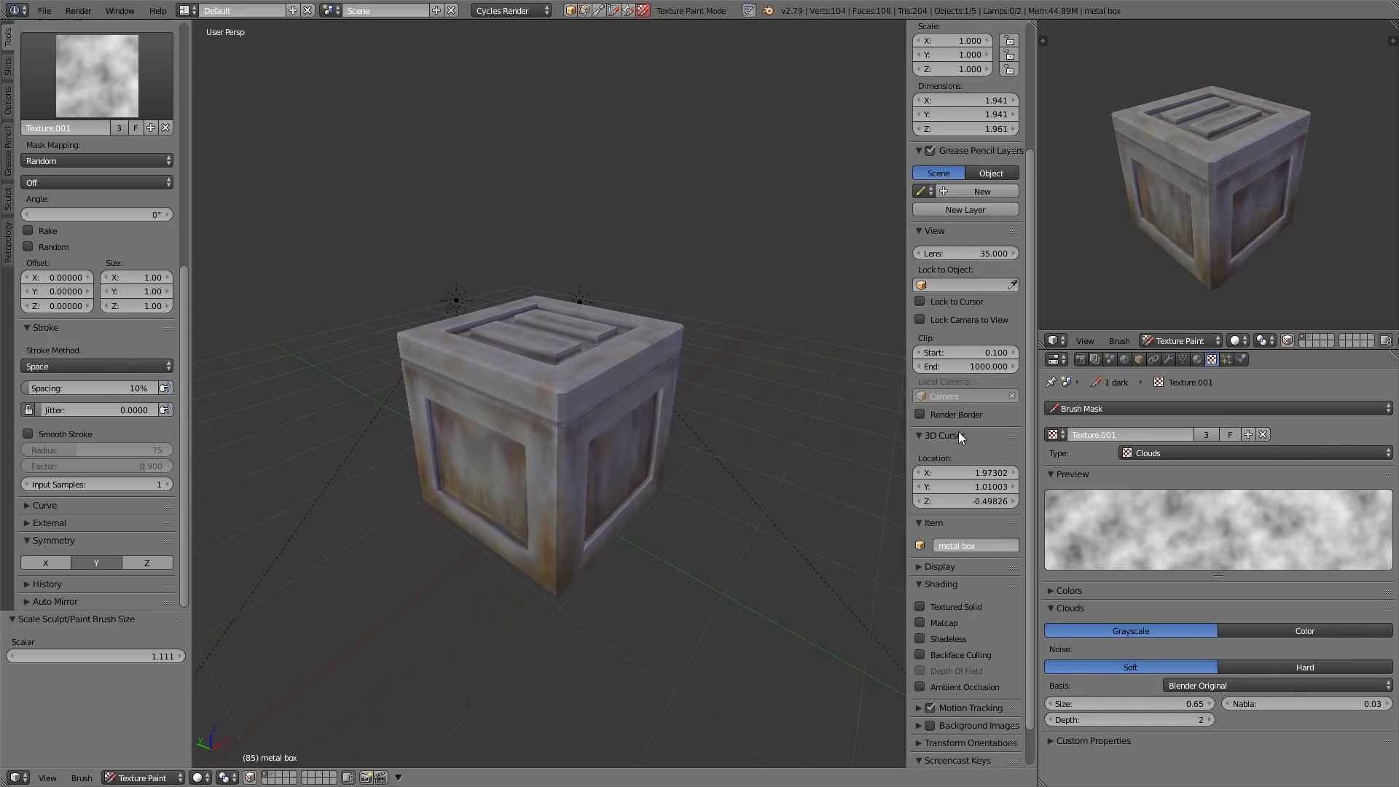
pyautogui.click(923, 639)
pyautogui.moveTo(877, 596); pyautogui.dragTo(558, 432, button='middle')
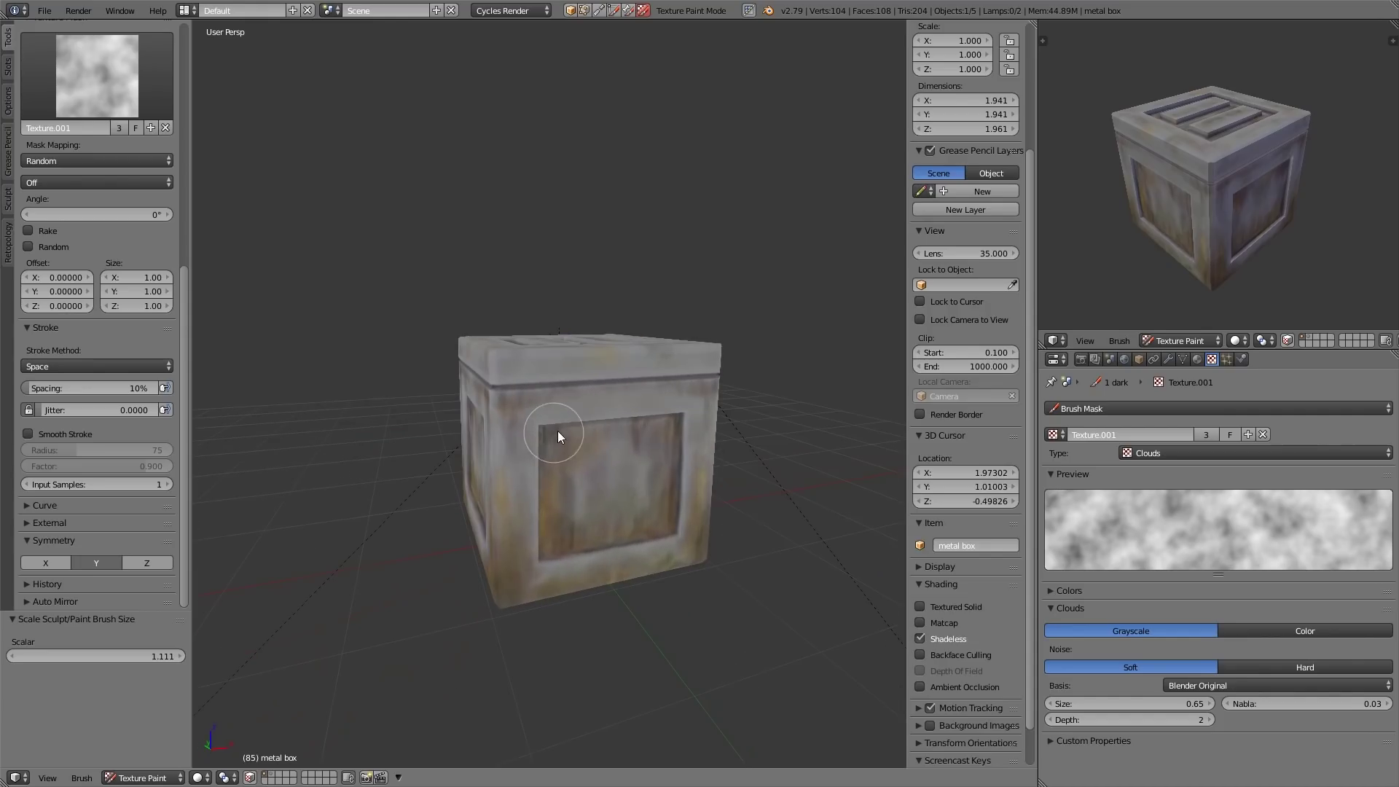
pyautogui.moveTo(683, 448); pyautogui.dragTo(722, 328, button='middle')
# Darken the 1 dark brush's colour to a deep brown and set its stroke method to Line.
pyautogui.moveTo(182, 269); pyautogui.dragTo(179, 63)
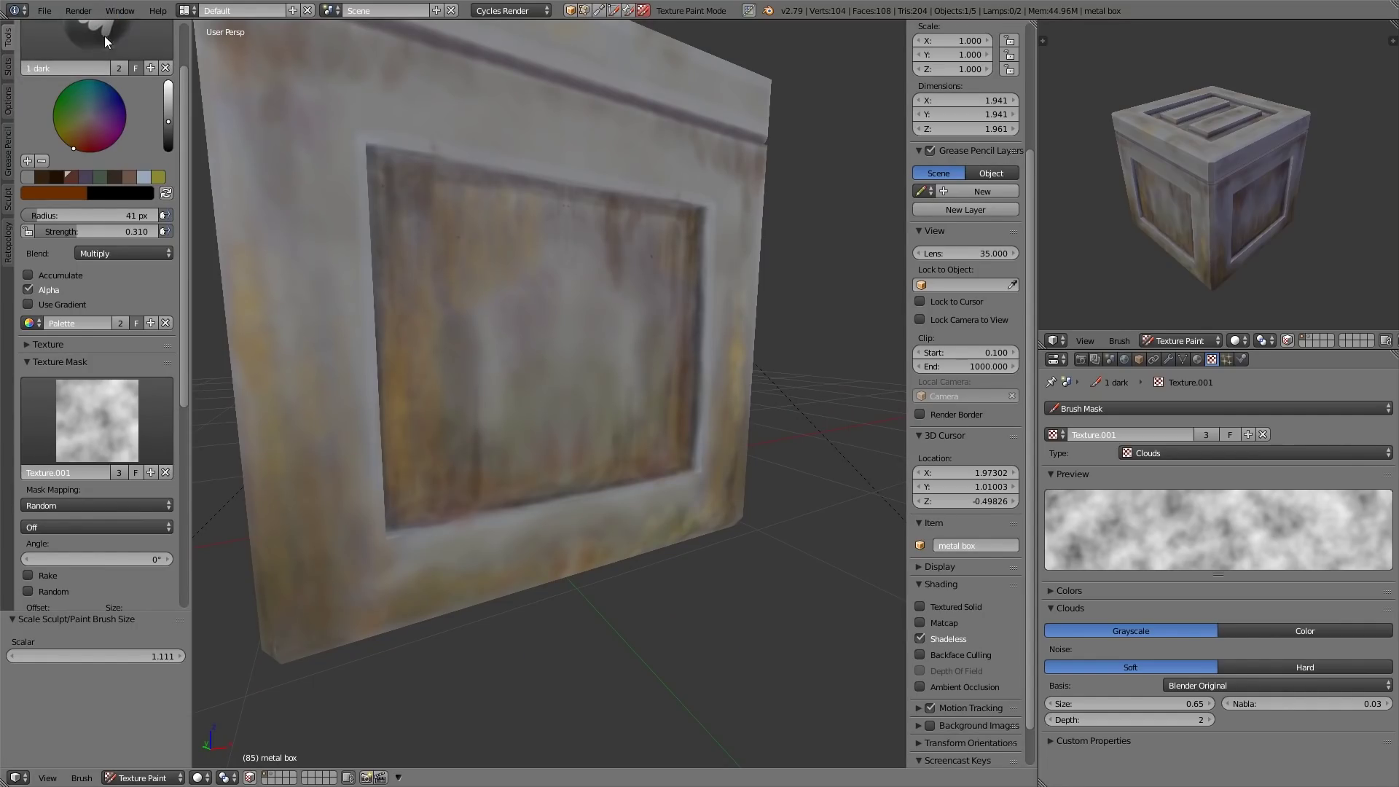
pyautogui.click(169, 135)
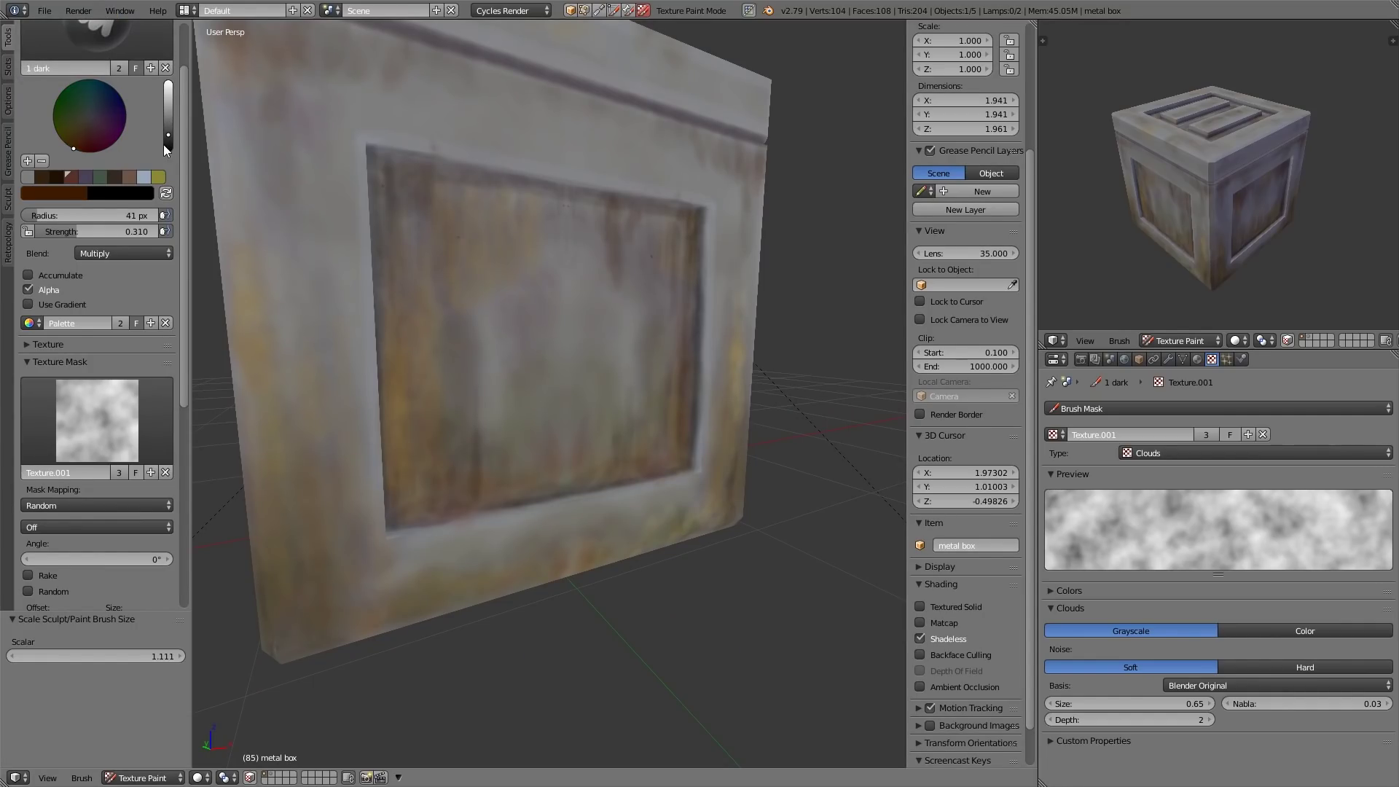
pyautogui.moveTo(187, 374); pyautogui.dragTo(186, 475)
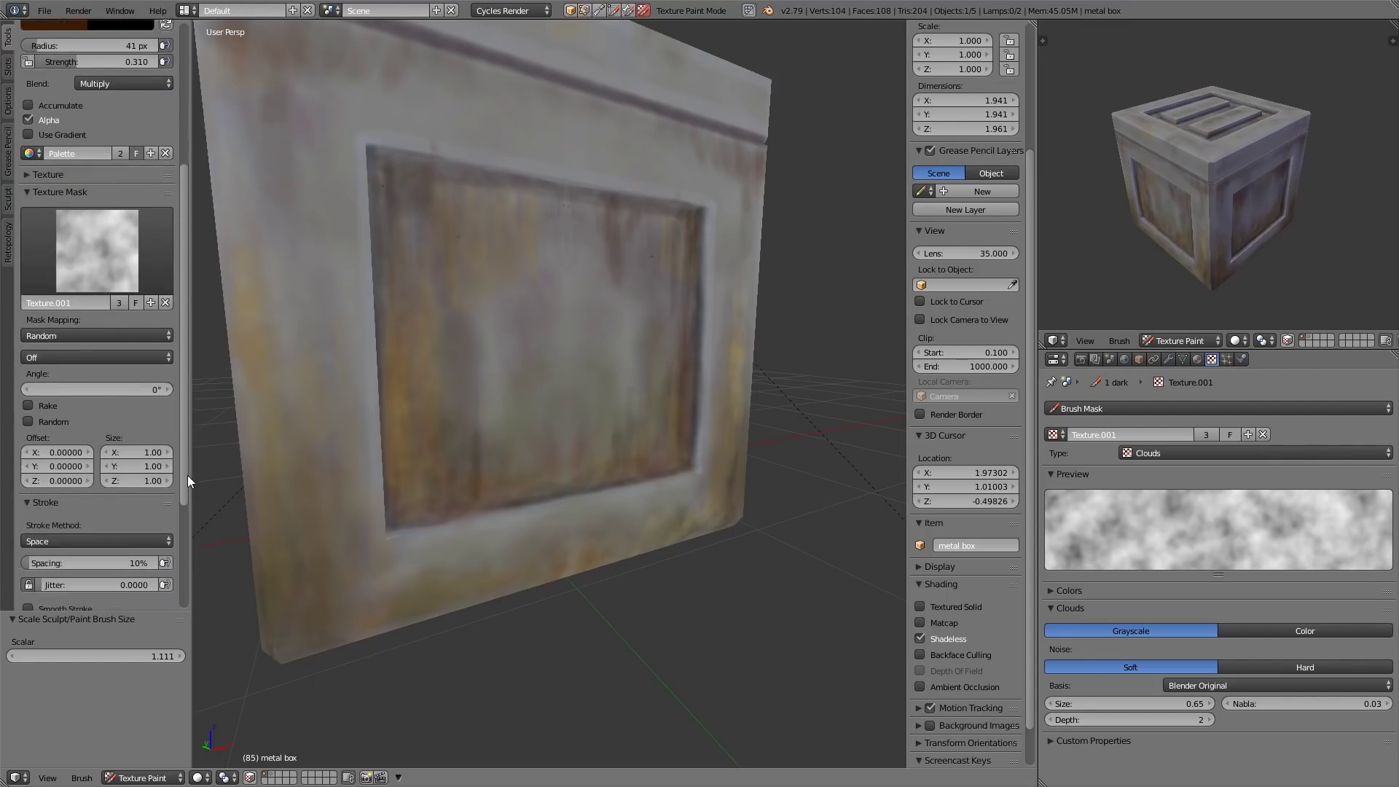
pyautogui.scroll(-4, 142, 497)
pyautogui.click(89, 420)
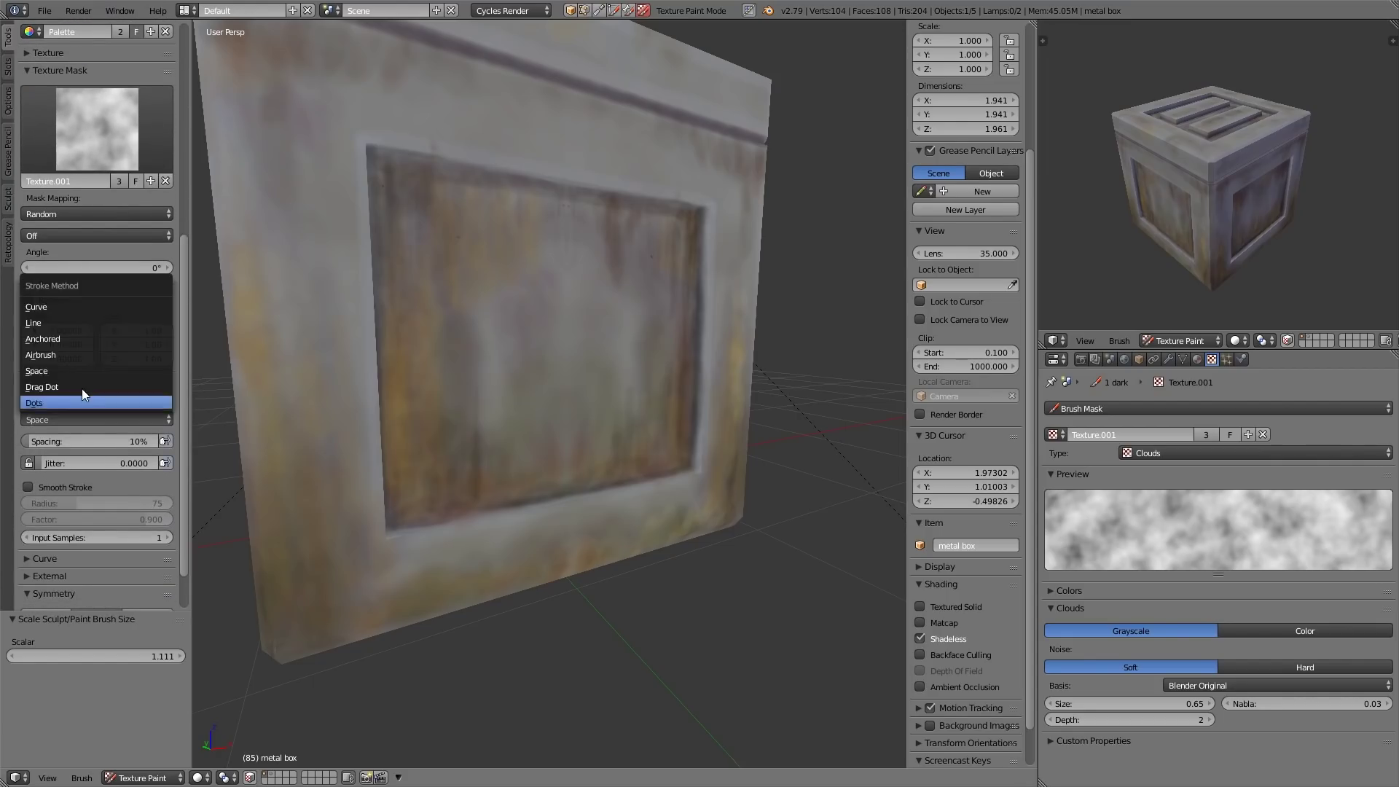
pyautogui.click(81, 322)
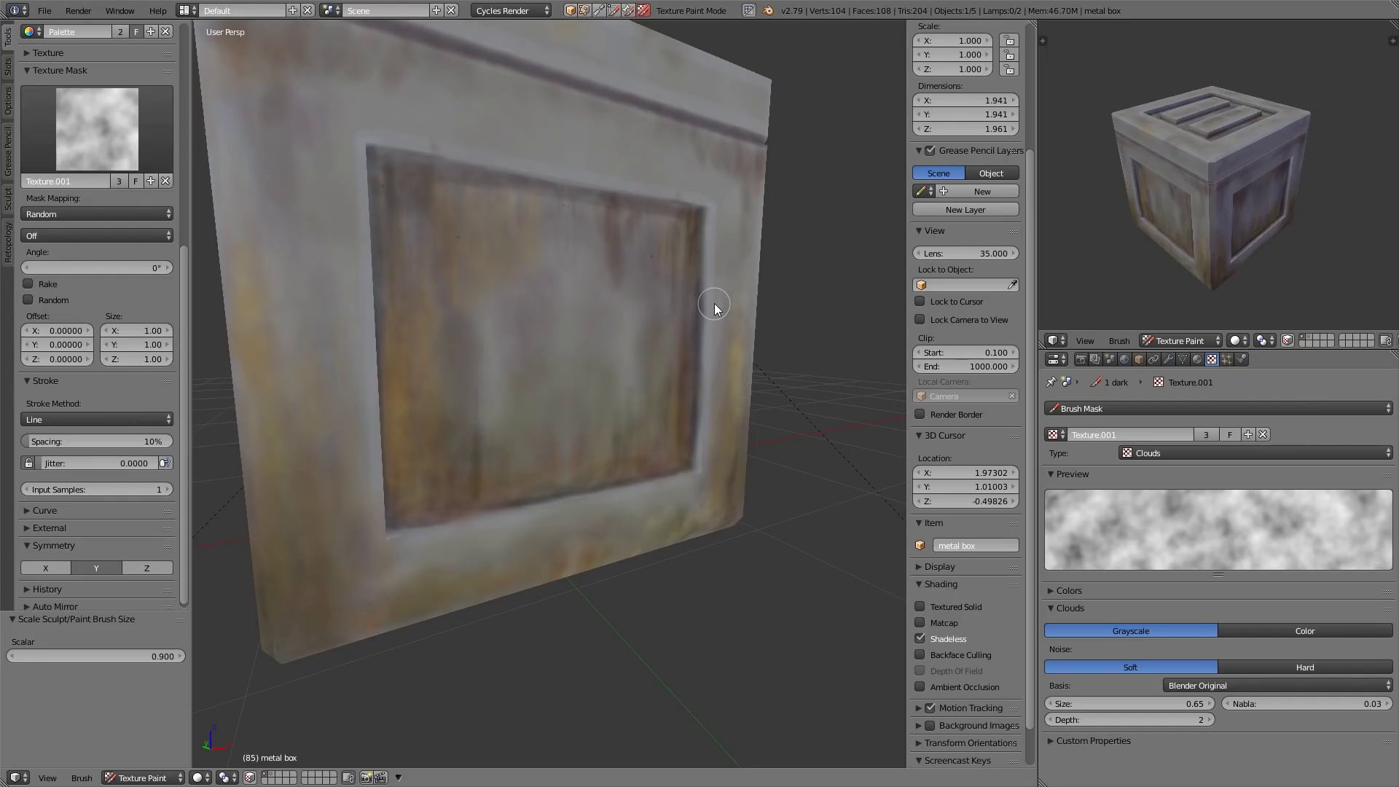
# Turn off Shadeless display and paint straight dark brown lines along the inner edges of the side panel recess.
pyautogui.click(921, 638)
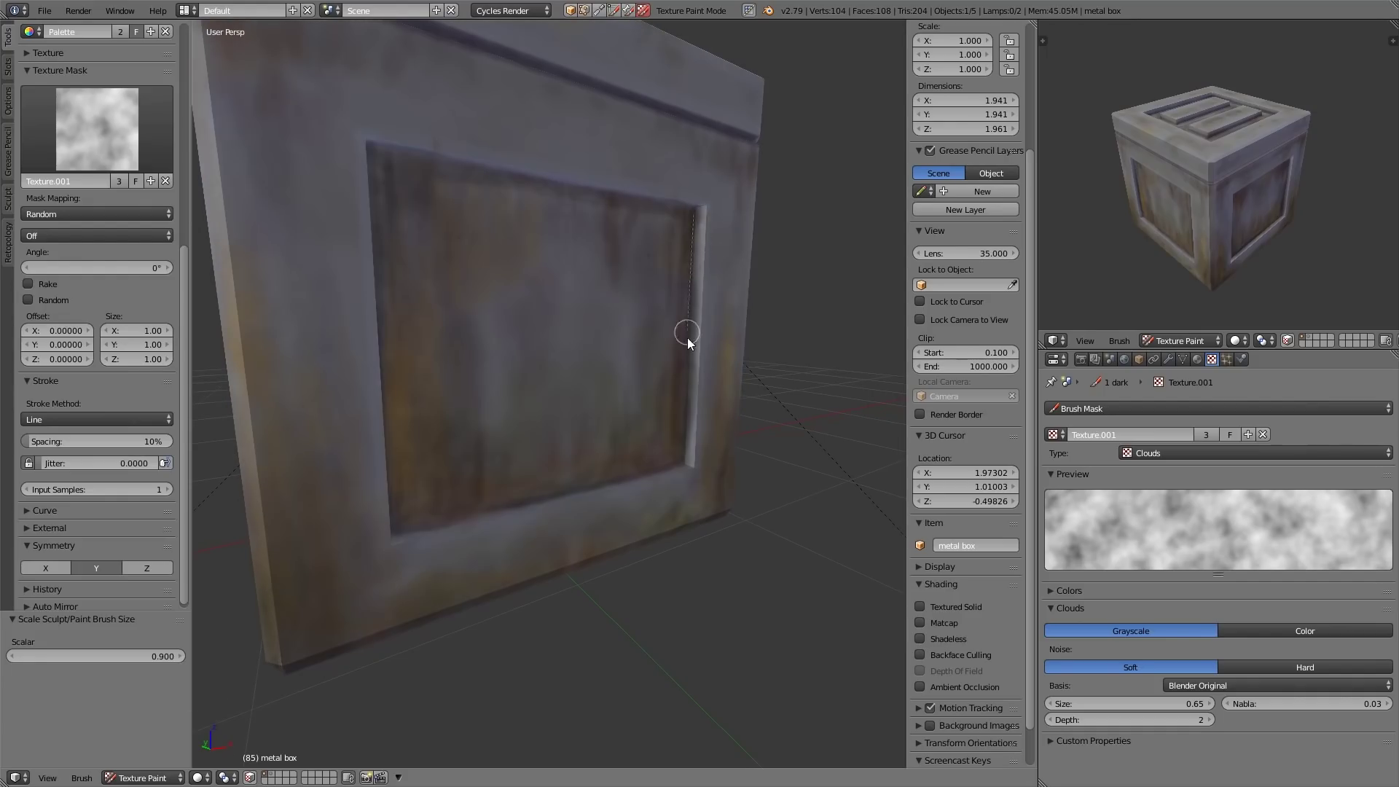
pyautogui.moveTo(685, 461); pyautogui.dragTo(683, 464)
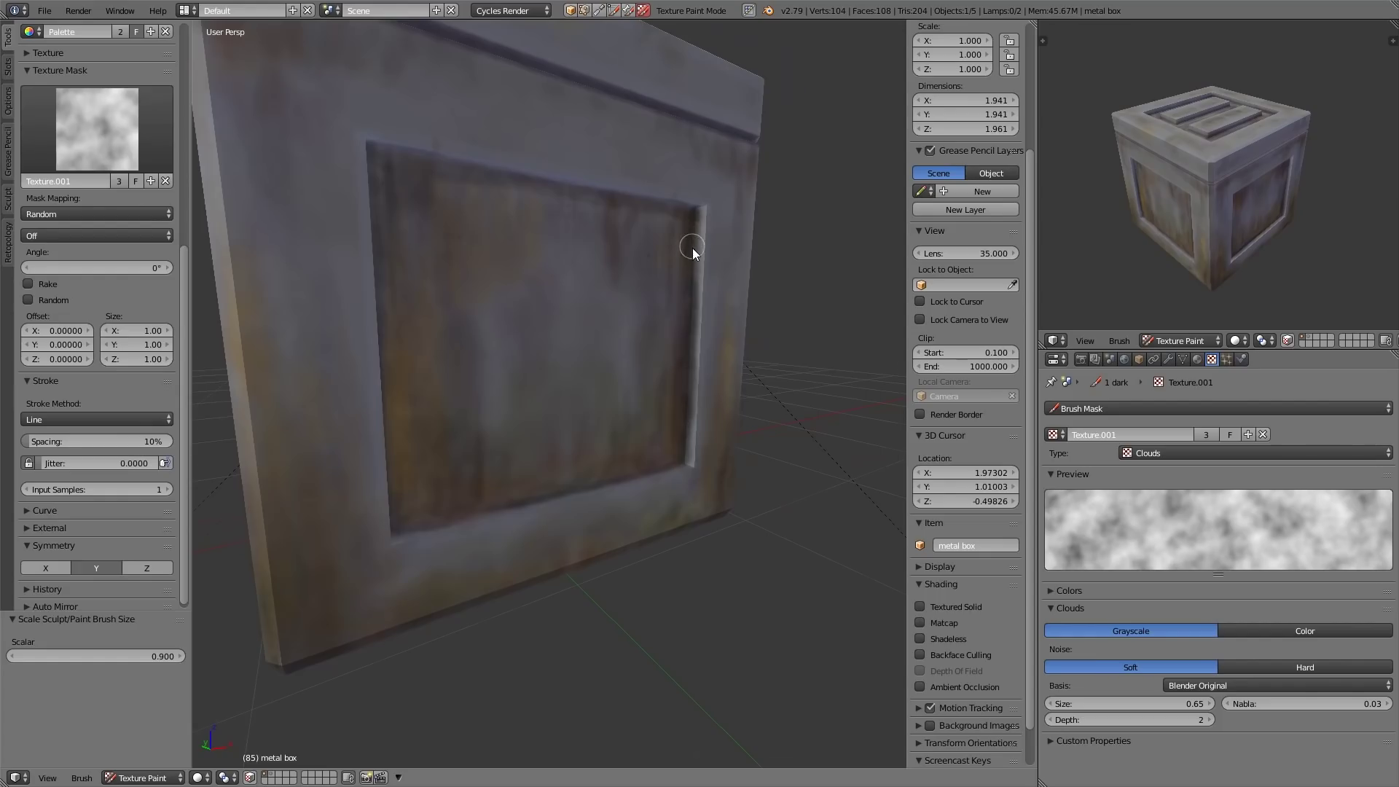
pyautogui.moveTo(692, 248); pyautogui.dragTo(625, 214, button='middle')
pyautogui.moveTo(709, 226); pyautogui.dragTo(640, 230)
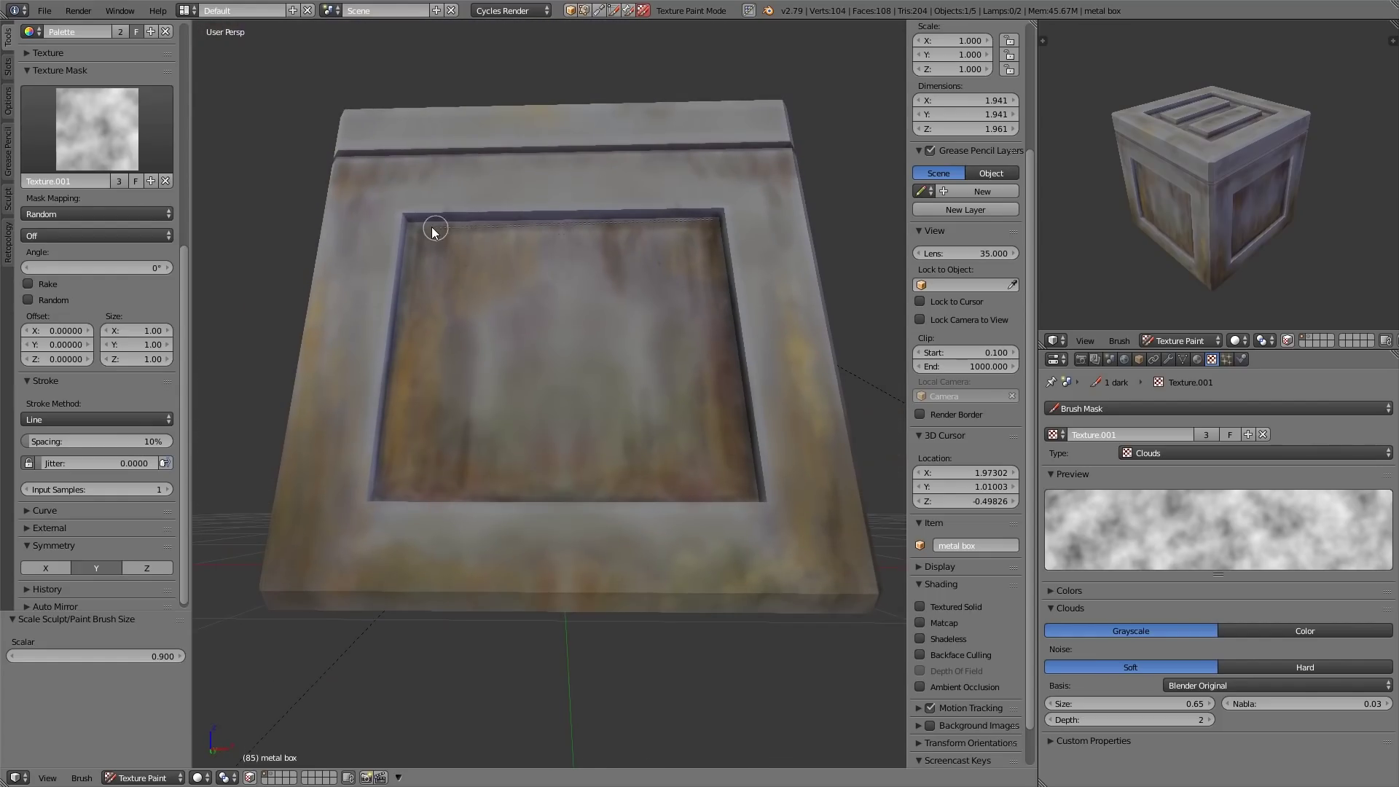
pyautogui.moveTo(433, 231); pyautogui.dragTo(411, 226)
pyautogui.moveTo(411, 226); pyautogui.dragTo(514, 302, button='middle')
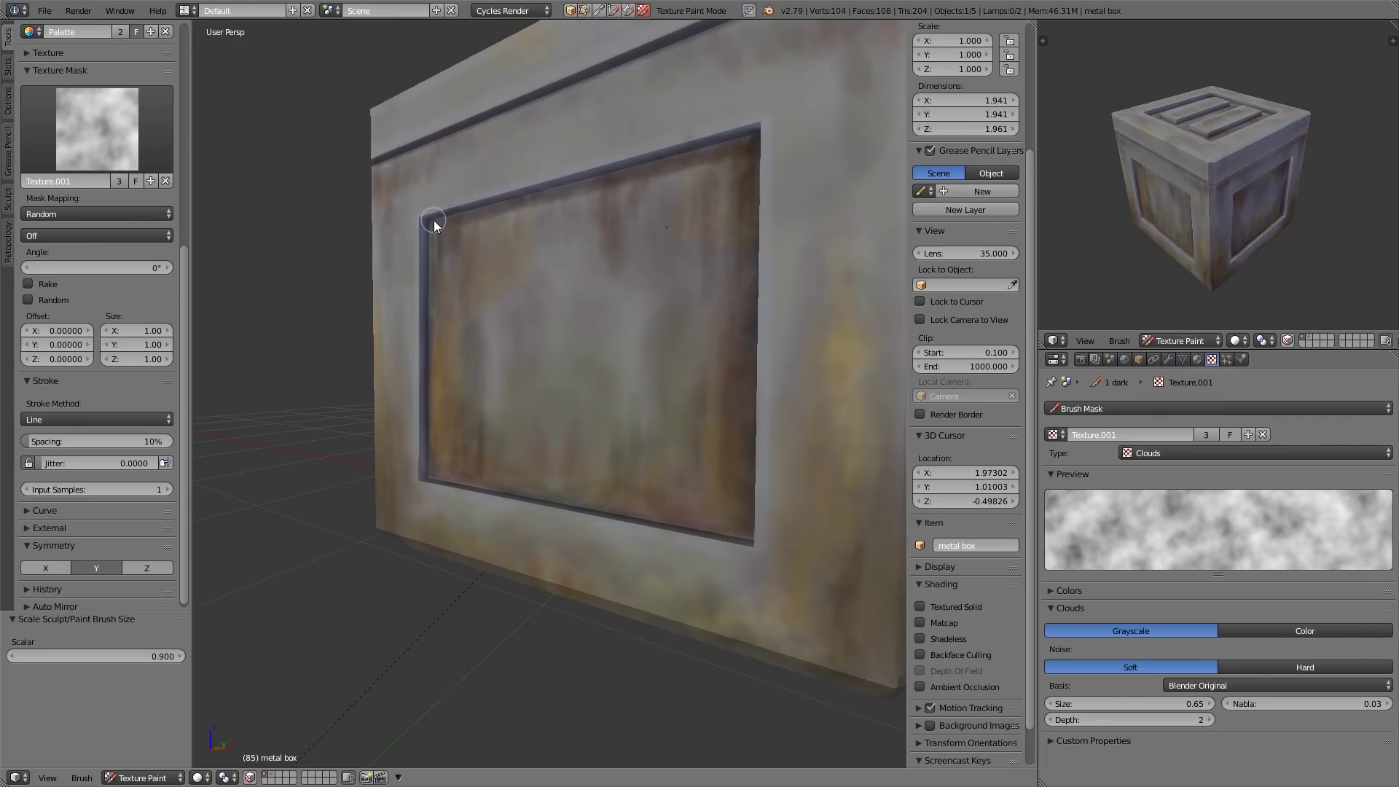
pyautogui.moveTo(431, 474); pyautogui.dragTo(432, 474)
pyautogui.moveTo(431, 474)
pyautogui.mouseDown(button='middle')
pyautogui.moveTo(596, 409)
pyautogui.moveTo(675, 434)
pyautogui.mouseUp(button='middle')
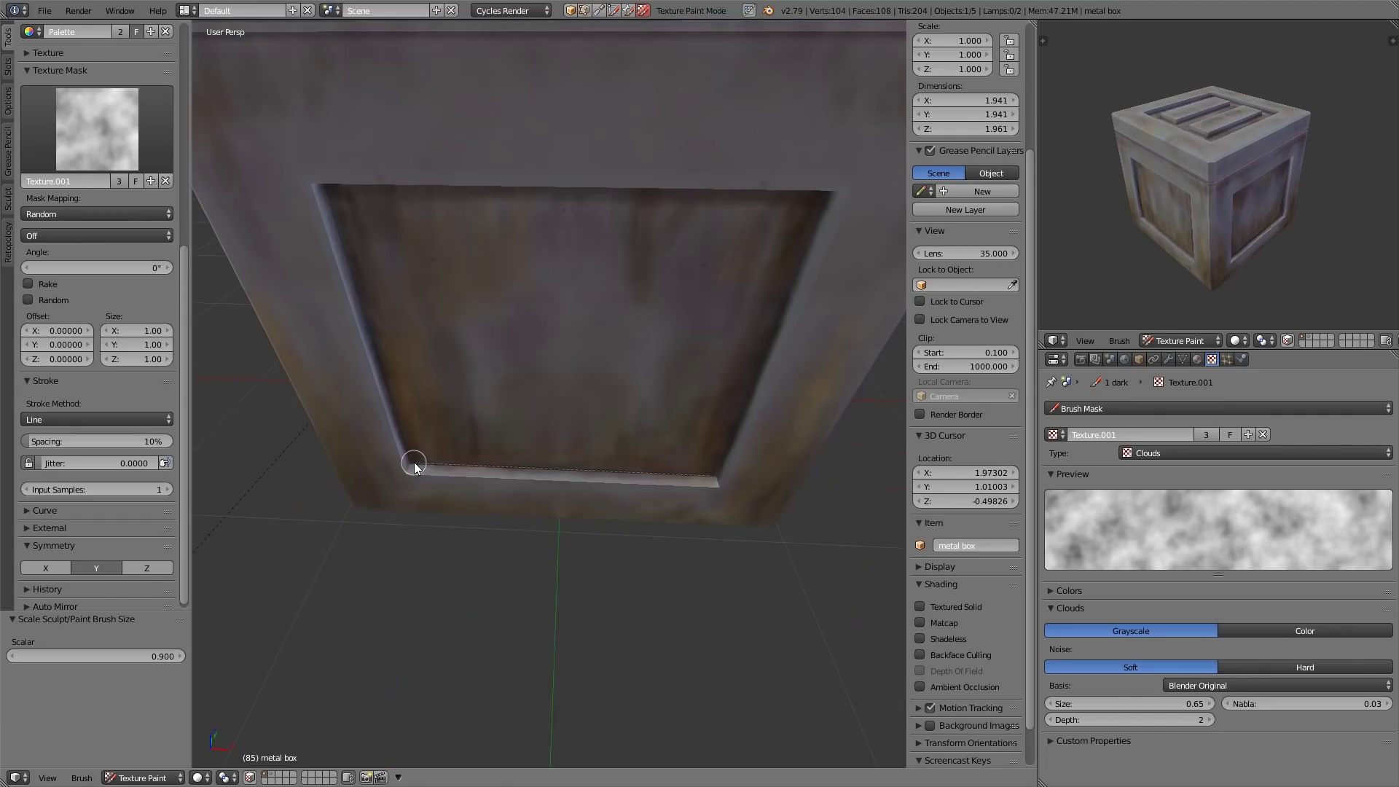
pyautogui.moveTo(415, 463); pyautogui.dragTo(413, 462)
pyautogui.moveTo(413, 462)
pyautogui.mouseDown(button='middle')
pyautogui.moveTo(715, 408)
pyautogui.moveTo(617, 456)
pyautogui.mouseUp(button='middle')
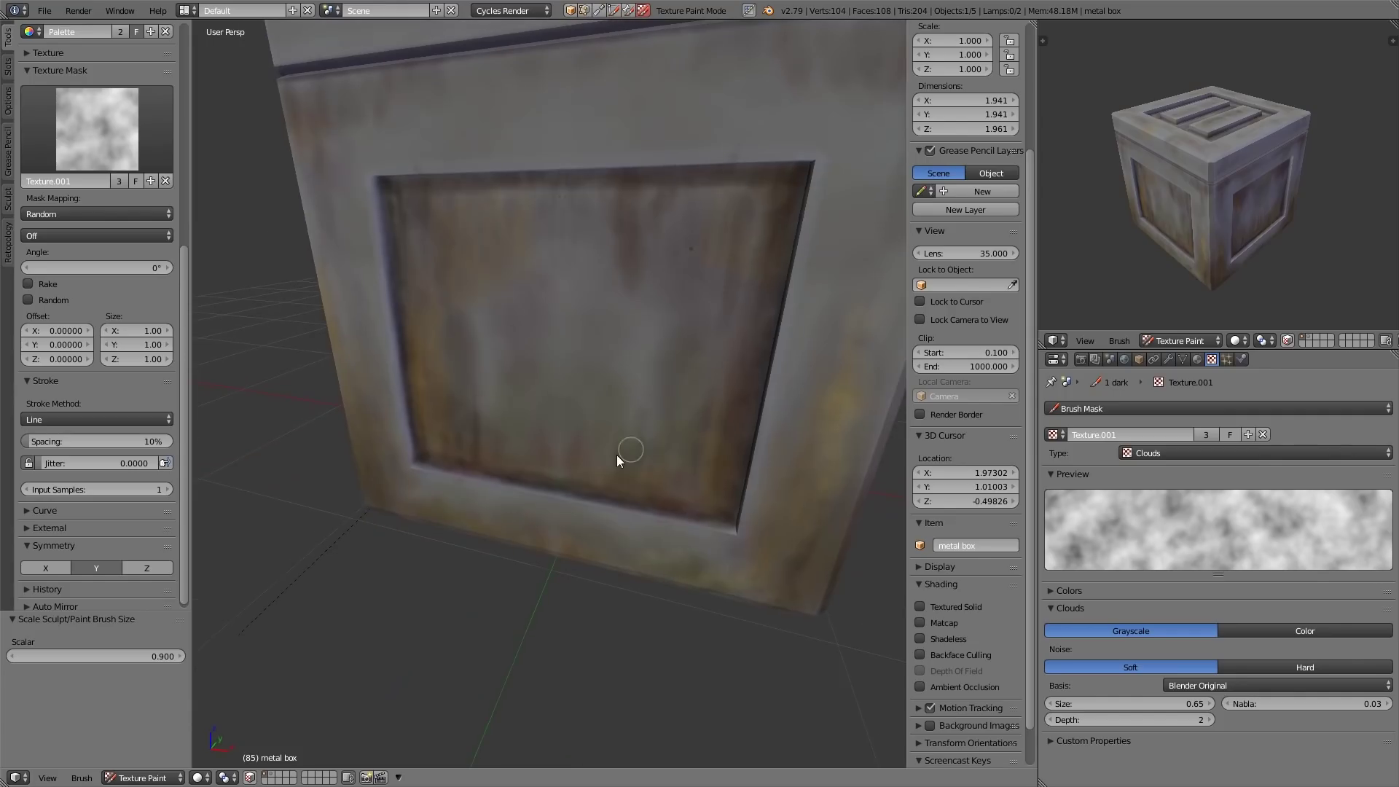
# Darken the lower corner of the panel recess with a short straight line and undo the last stroke.
pyautogui.keyDown('shift'); pyautogui.moveTo(512, 481); pyautogui.dragTo(631, 442, button='middle'); pyautogui.keyUp('shift')
pyautogui.keyDown('ctrl'); pyautogui.moveTo(565, 495); pyautogui.dragTo(577, 376, button='middle'); pyautogui.keyUp('ctrl')
pyautogui.moveTo(577, 376); pyautogui.dragTo(545, 403, button='middle')
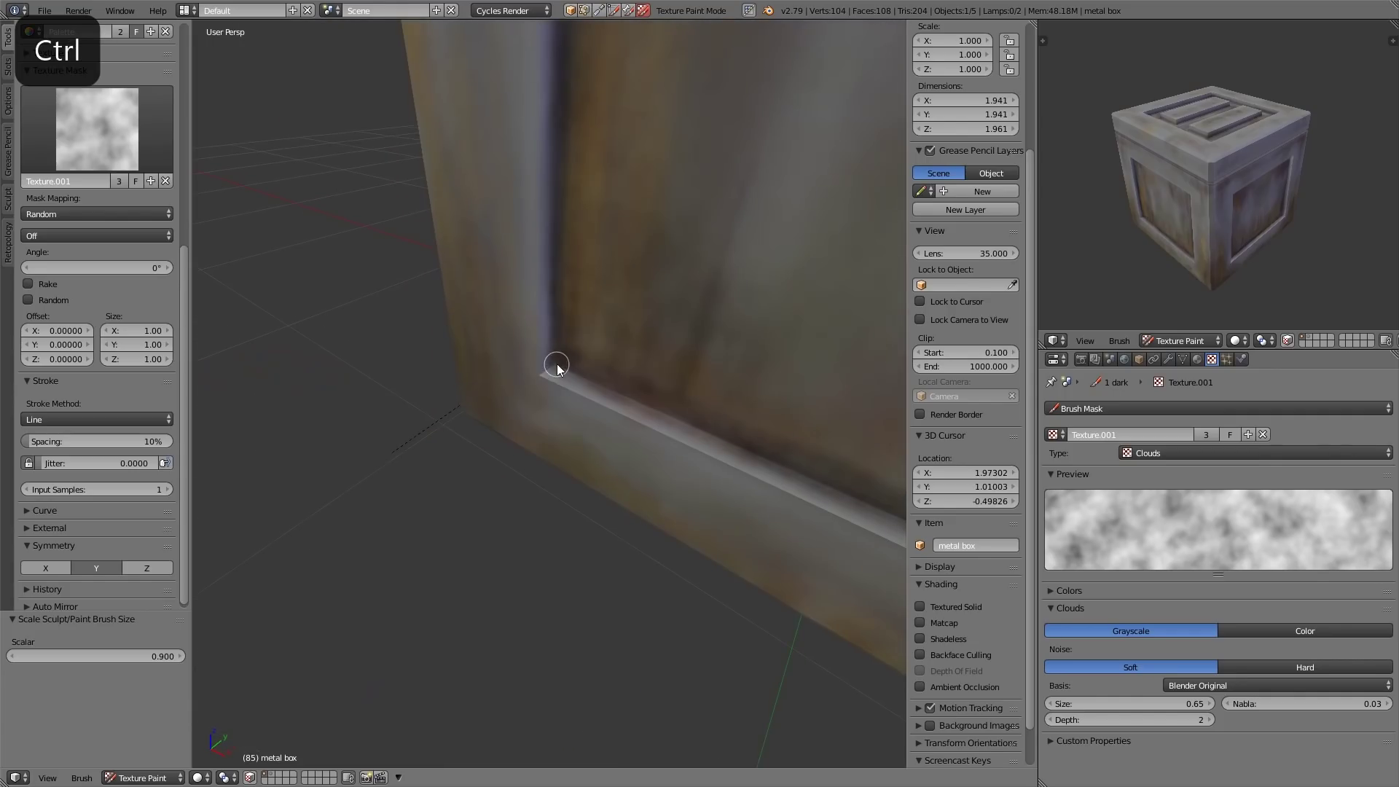
pyautogui.moveTo(544, 374); pyautogui.dragTo(574, 366)
pyautogui.moveTo(546, 391); pyautogui.dragTo(568, 372, button='middle')
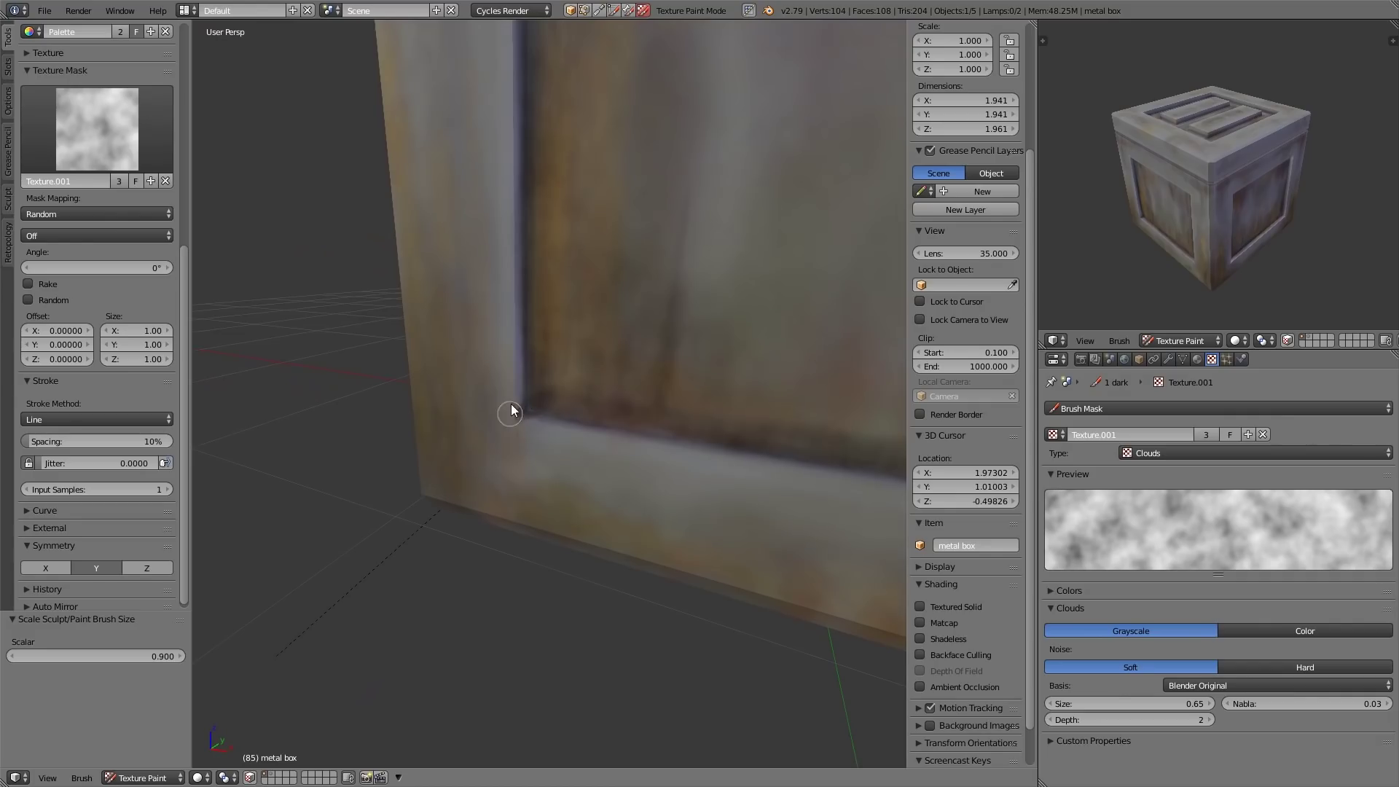
pyautogui.hotkey('ctrl', 'z')
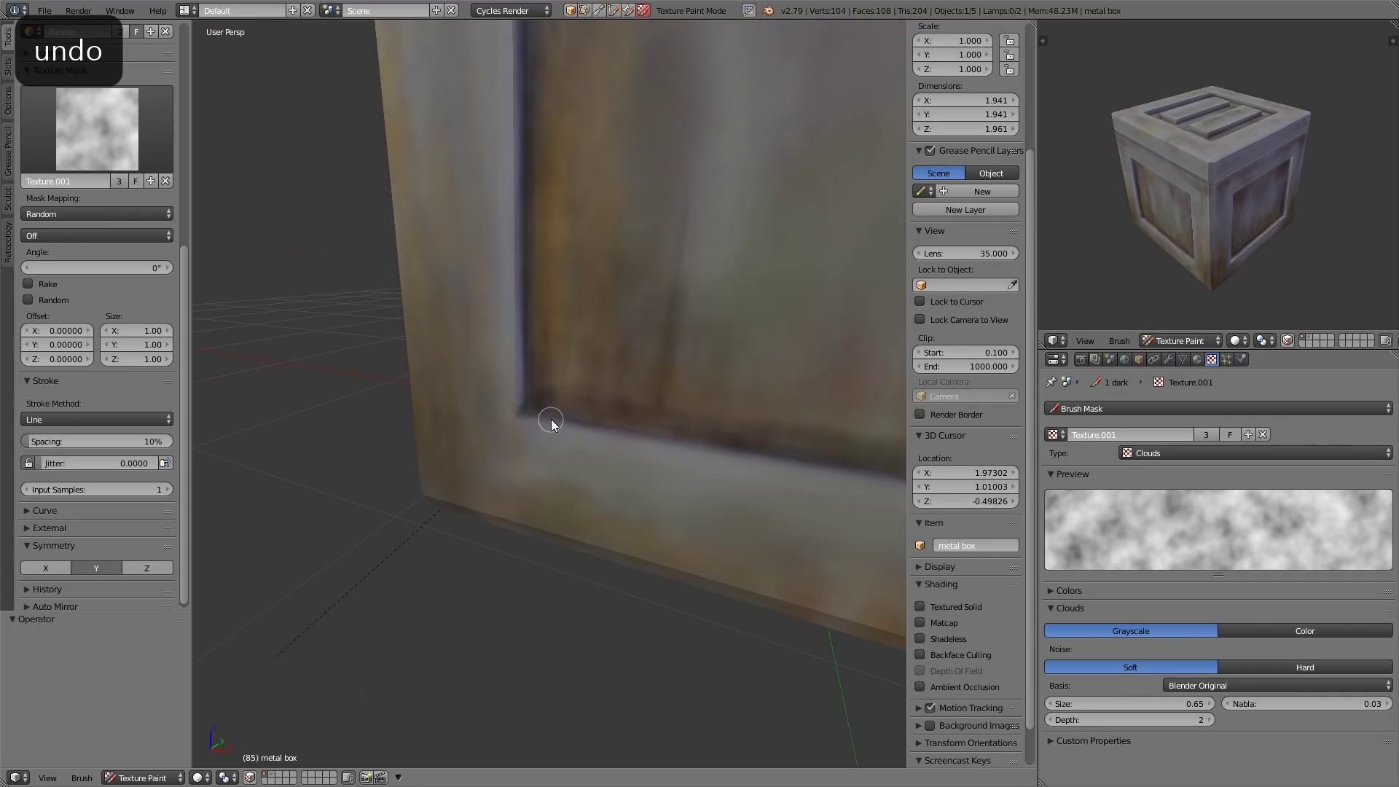
# Continue the dark edge lines around the remaining lower and upper corners of the panel recess.
pyautogui.moveTo(551, 419); pyautogui.dragTo(536, 437, button='middle')
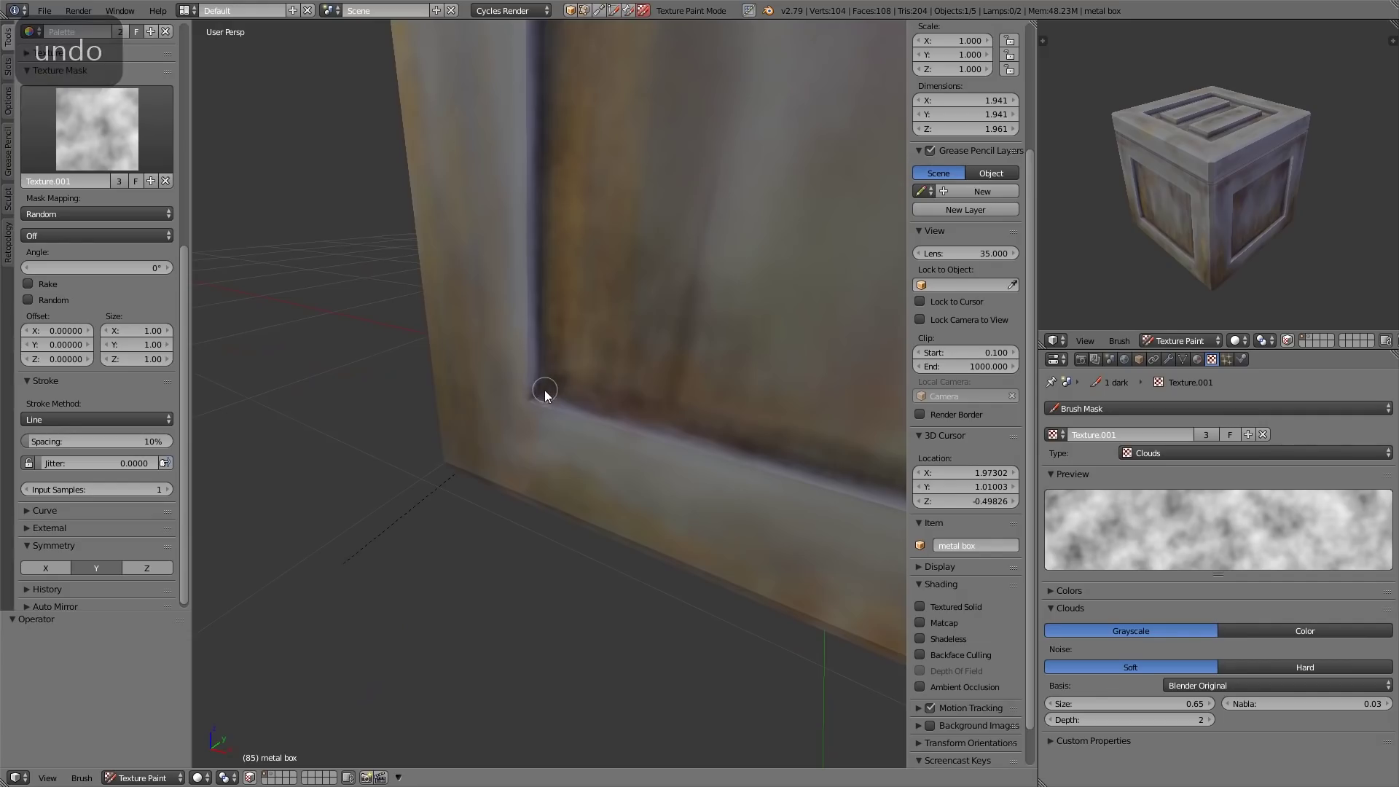
pyautogui.keyDown('shift'); pyautogui.moveTo(742, 491); pyautogui.dragTo(753, 429, button='middle'); pyautogui.keyUp('shift')
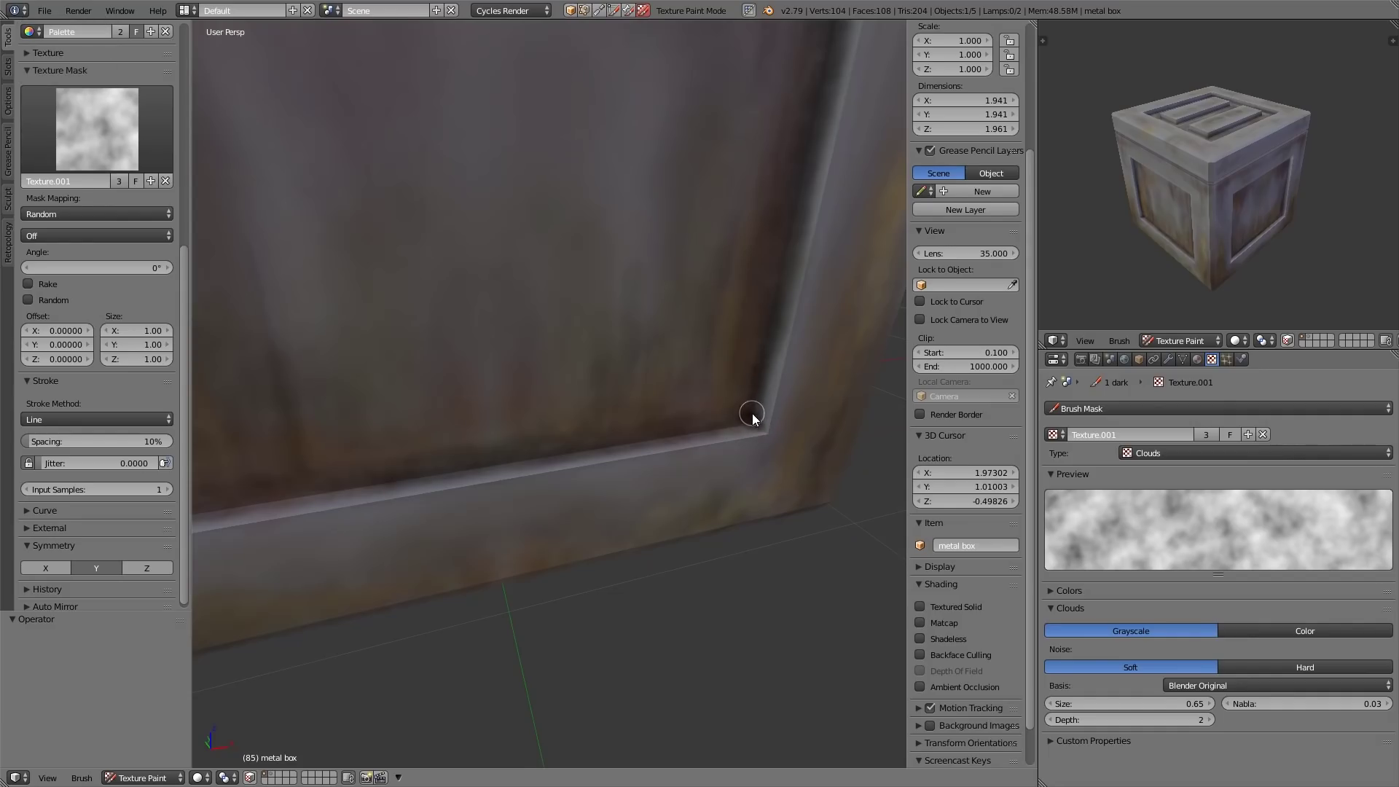
pyautogui.keyDown('shift'); pyautogui.moveTo(788, 418); pyautogui.dragTo(694, 286, button='middle'); pyautogui.keyUp('shift')
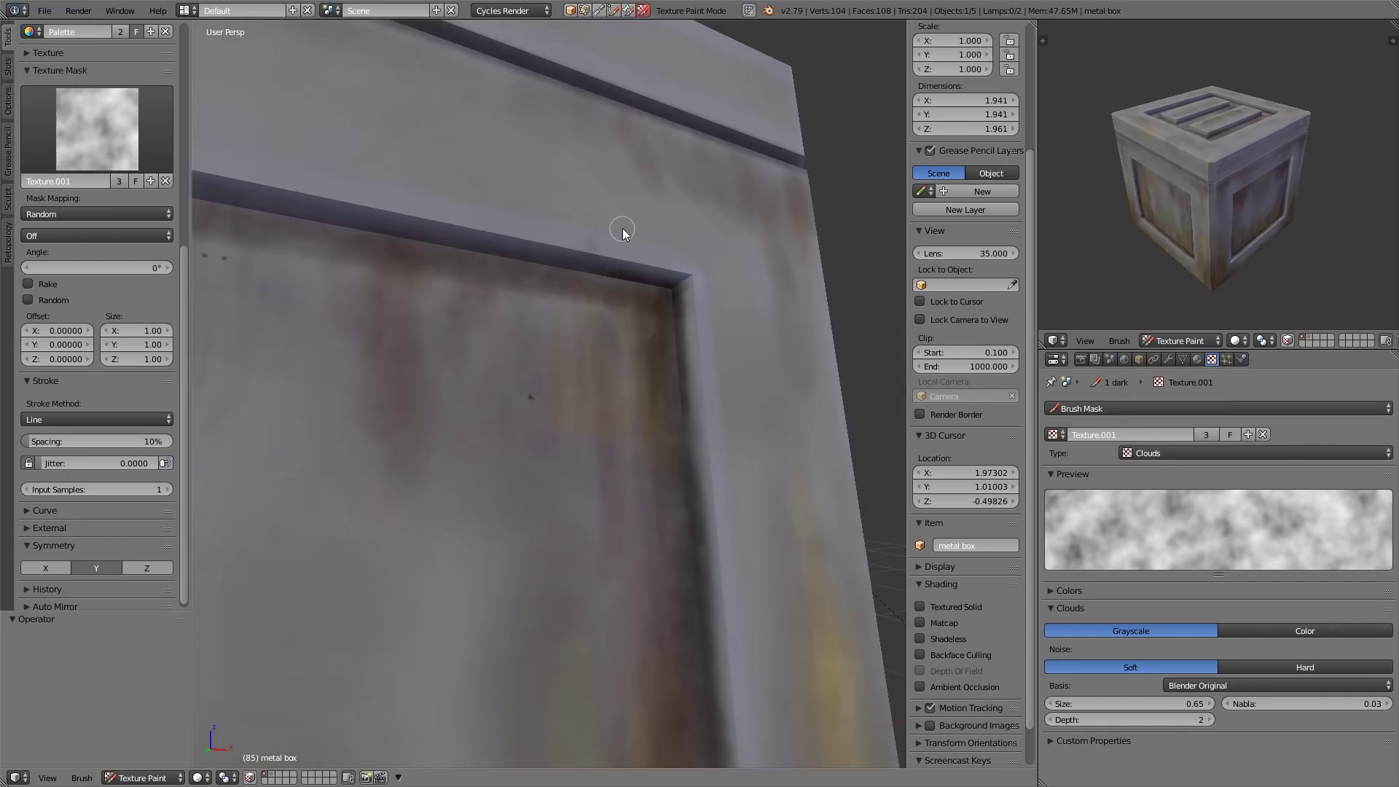
pyautogui.moveTo(726, 295); pyautogui.dragTo(828, 354, button='middle')
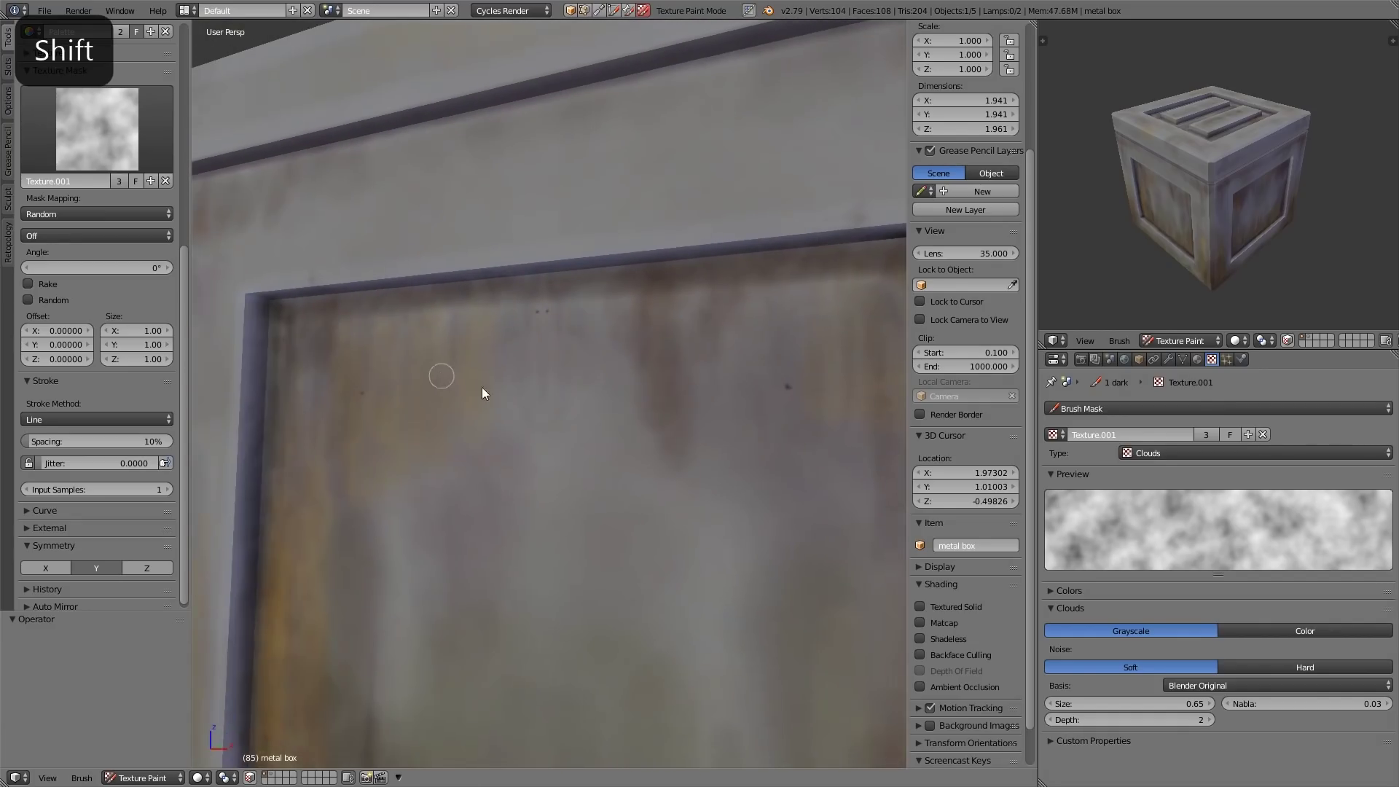
pyautogui.keyDown('shift'); pyautogui.moveTo(483, 388); pyautogui.dragTo(587, 394, button='middle'); pyautogui.keyUp('shift')
pyautogui.moveTo(413, 325); pyautogui.dragTo(386, 312, button='middle')
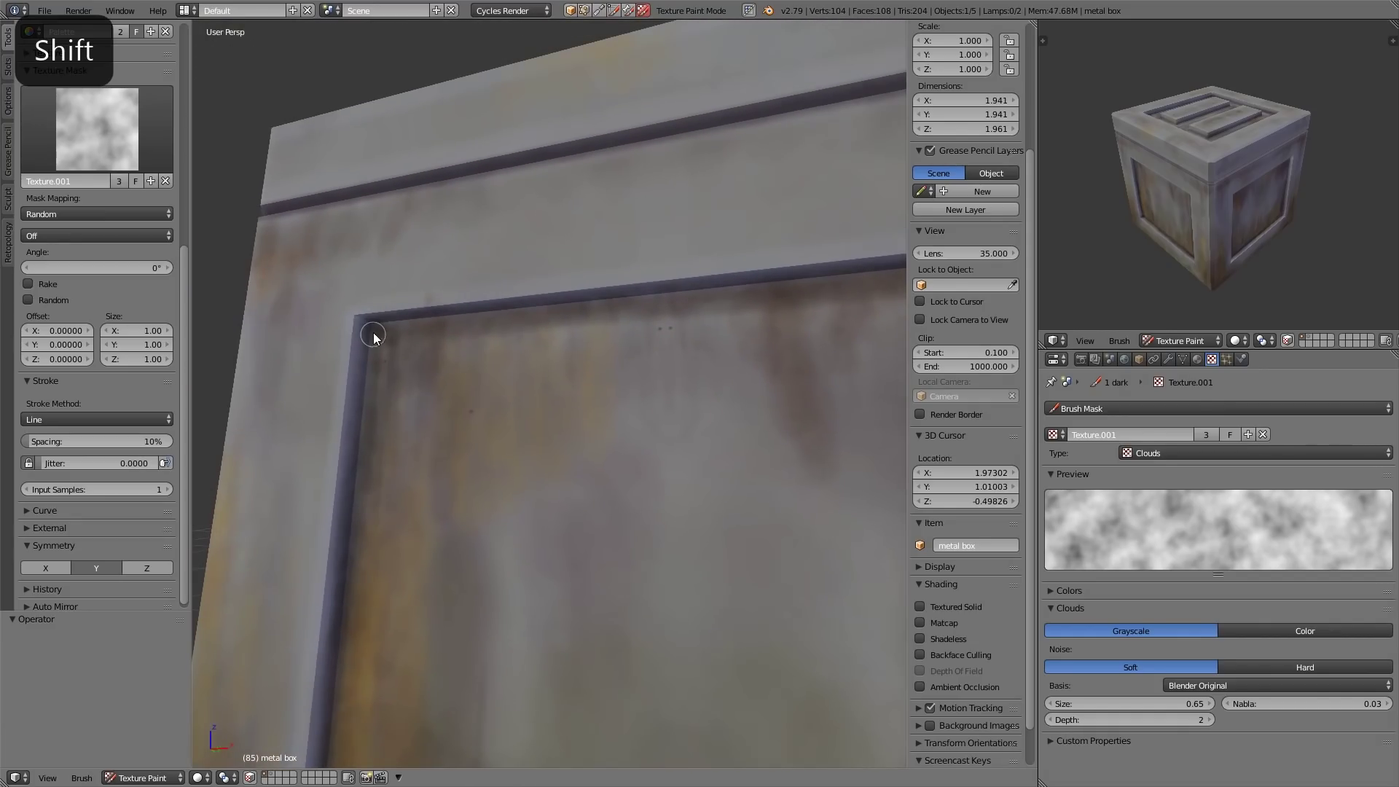
# Darken the inner edges of the recessed side panel around its upper corner with straight brush lines.
pyautogui.hotkey('alt', 'f')
pyautogui.keyDown('ctrl'); pyautogui.moveTo(572, 423); pyautogui.dragTo(538, 393, button='middle'); pyautogui.keyUp('ctrl')
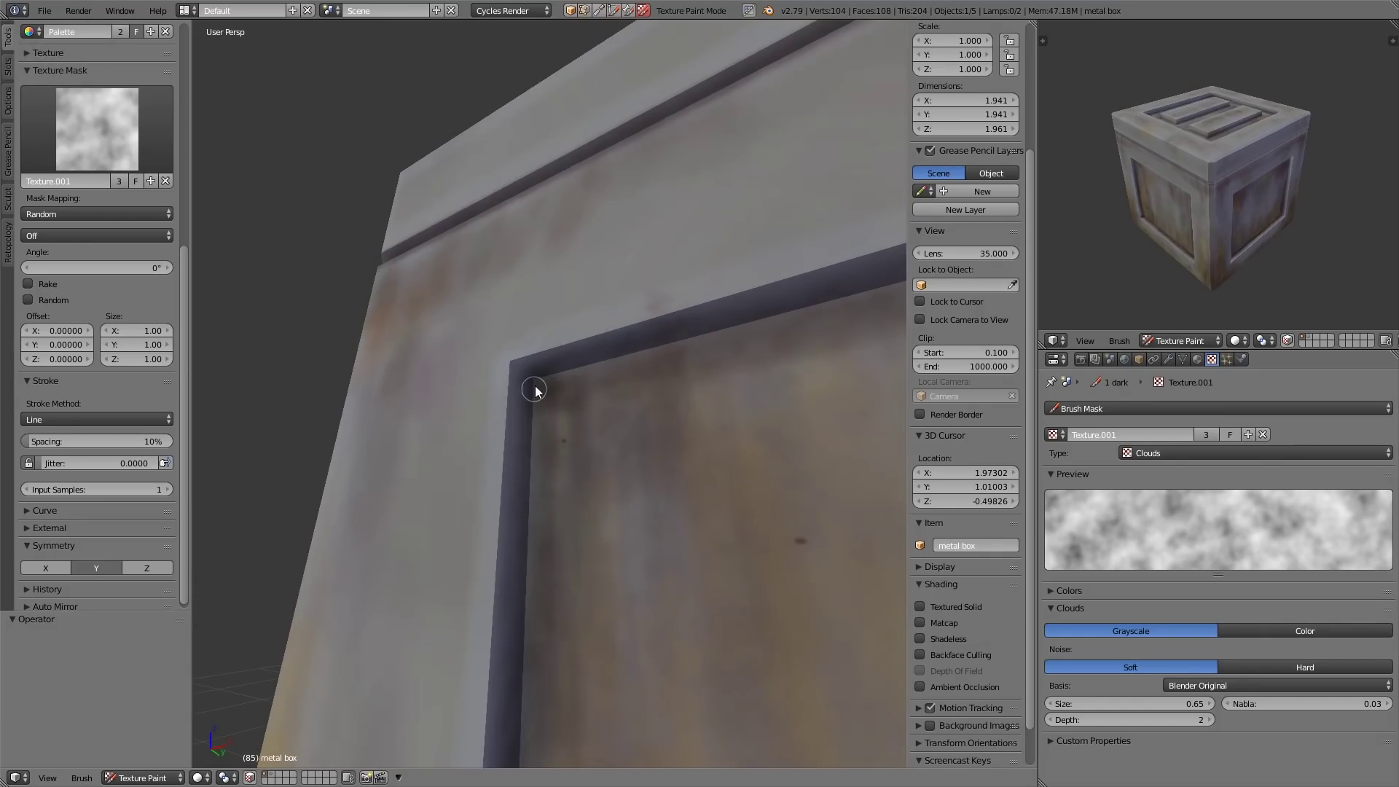
pyautogui.moveTo(534, 381); pyautogui.dragTo(678, 340)
pyautogui.moveTo(545, 380); pyautogui.dragTo(775, 320)
pyautogui.moveTo(541, 379); pyautogui.dragTo(634, 358)
pyautogui.keyDown('ctrl'); pyautogui.moveTo(606, 405); pyautogui.dragTo(593, 455, button='middle'); pyautogui.keyUp('ctrl')
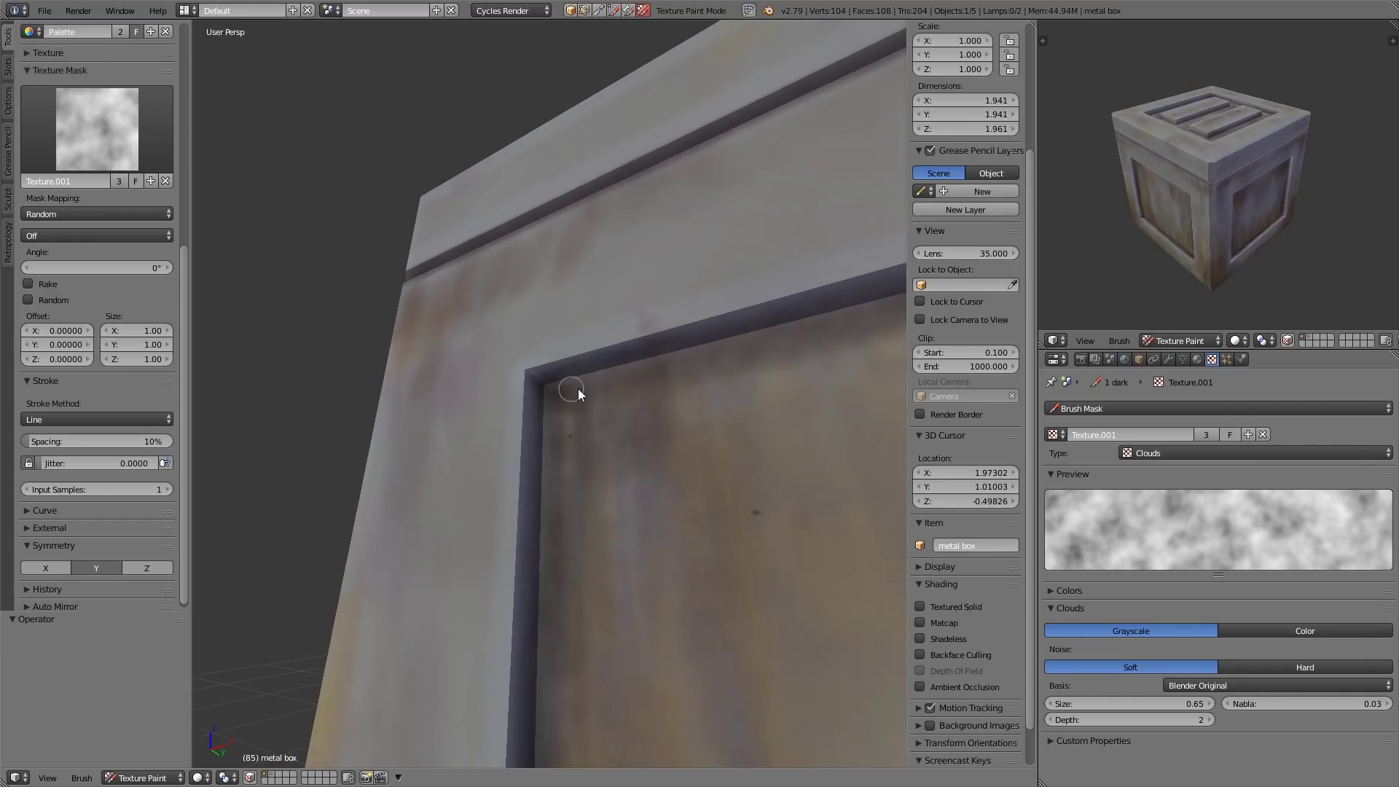
pyautogui.keyDown('ctrl'); pyautogui.moveTo(621, 392); pyautogui.dragTo(603, 409, button='middle'); pyautogui.keyUp('ctrl')
pyautogui.moveTo(550, 385)
pyautogui.mouseDown()
pyautogui.moveTo(596, 372)
pyautogui.moveTo(549, 528)
pyautogui.mouseUp()
pyautogui.moveTo(549, 385); pyautogui.dragTo(577, 379)
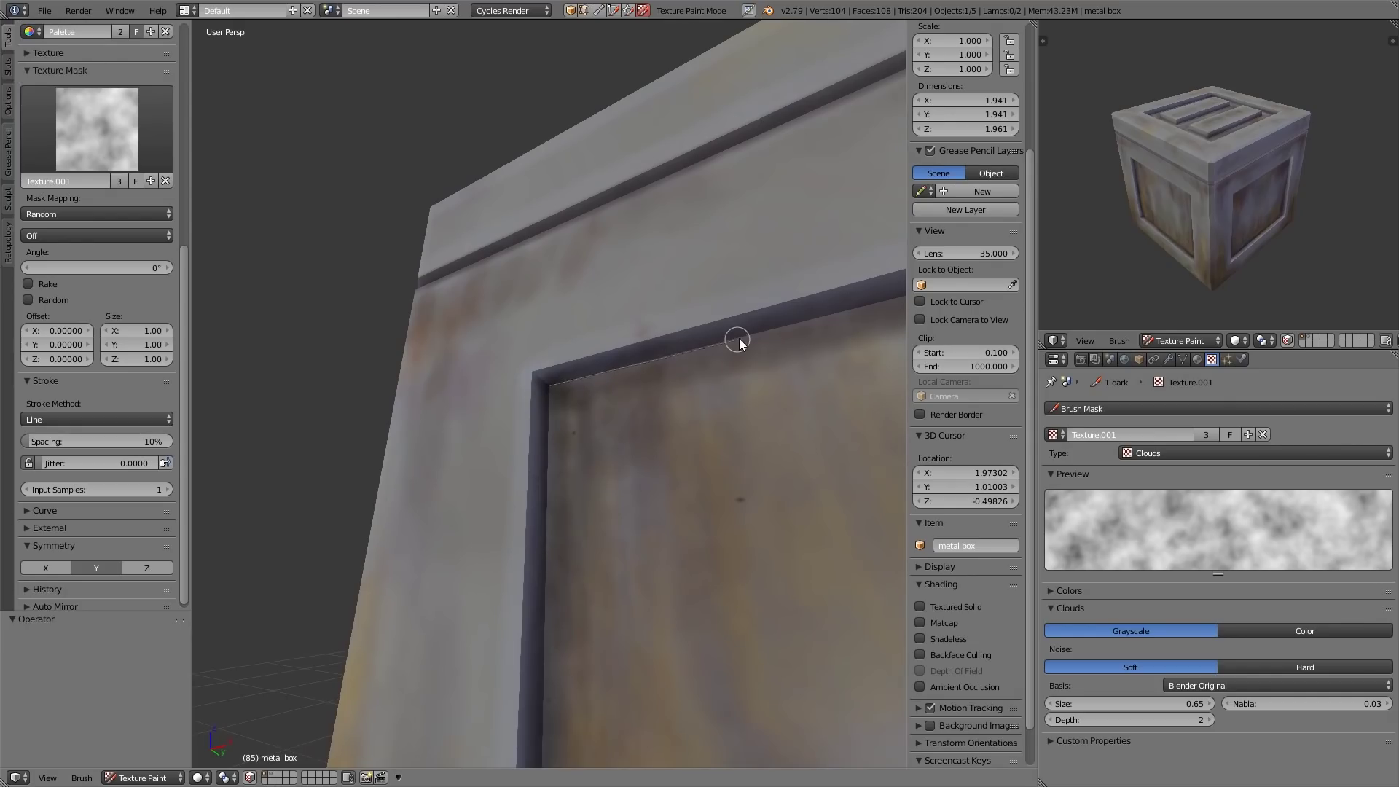
pyautogui.moveTo(739, 340); pyautogui.dragTo(744, 336)
# Set the viewport's clip start distance to 0.01.
pyautogui.click(997, 354)
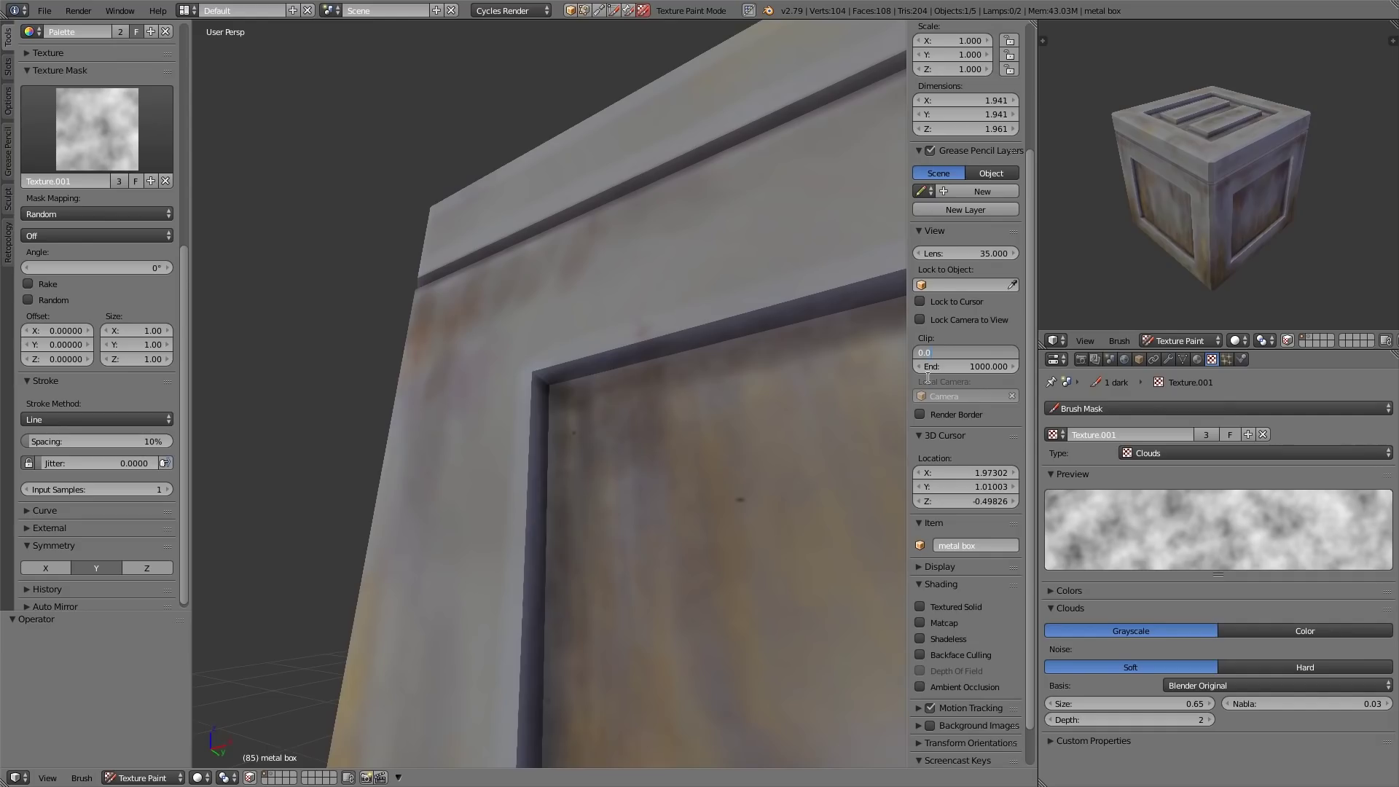
pyautogui.write('0.01')
pyautogui.press('Return')
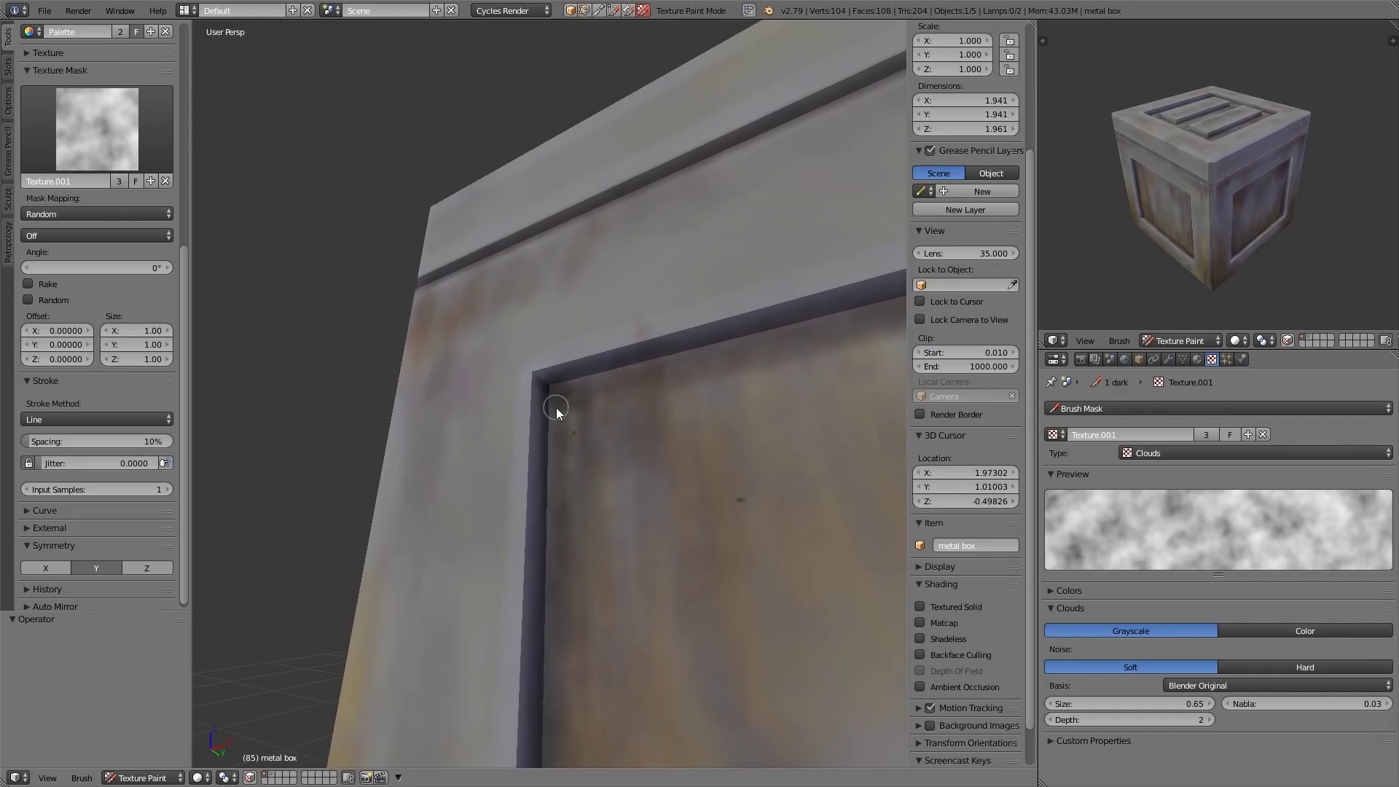
# Add a dark line along the upper inner edge of the recessed panel and undo the extra stroke.
pyautogui.moveTo(558, 407)
pyautogui.keyDown('ctrl'); pyautogui.mouseDown(button='middle')
pyautogui.moveTo(580, 384)
pyautogui.moveTo(562, 373)
pyautogui.mouseUp(button='middle'); pyautogui.keyUp('ctrl')
pyautogui.moveTo(543, 377); pyautogui.dragTo(707, 332)
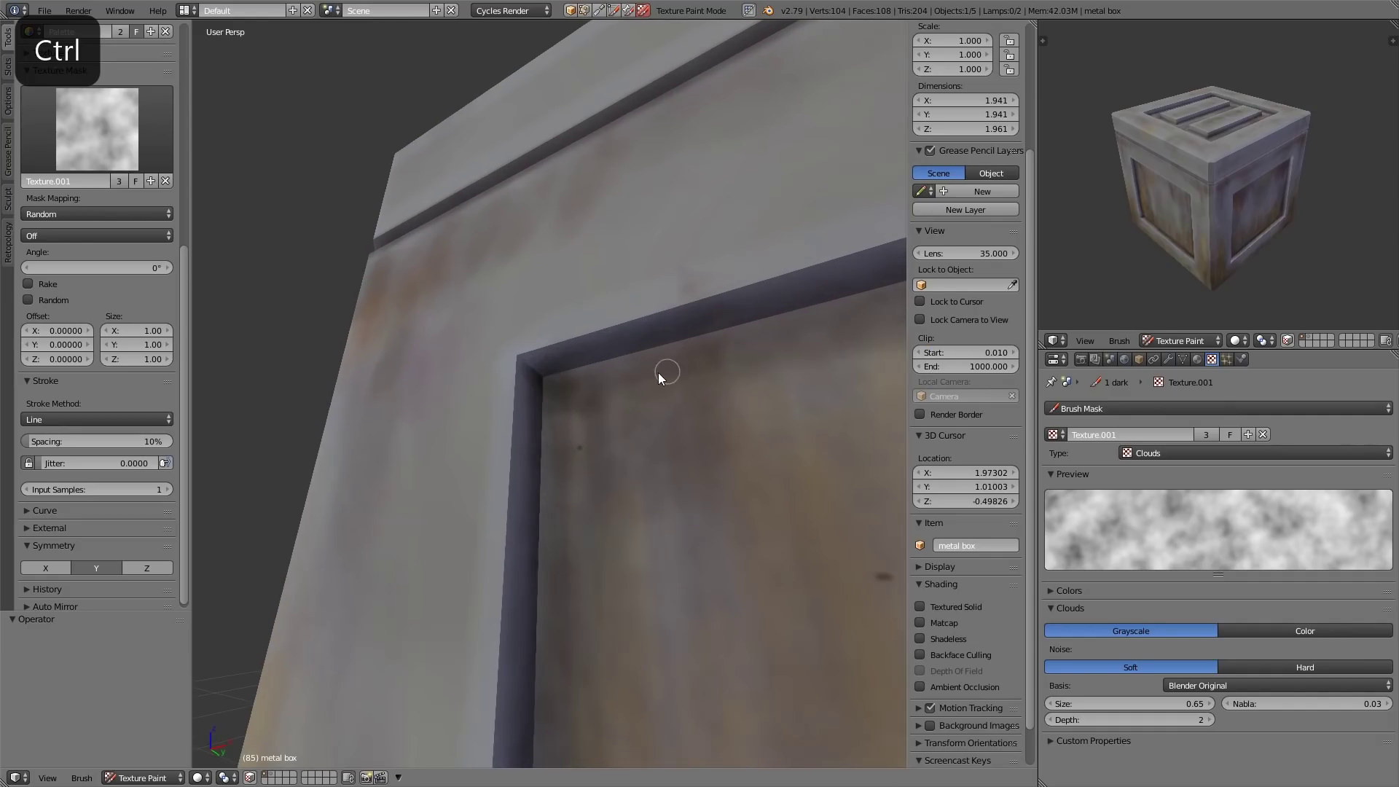
pyautogui.keyDown('ctrl'); pyautogui.moveTo(702, 387); pyautogui.dragTo(583, 396, button='middle'); pyautogui.keyUp('ctrl')
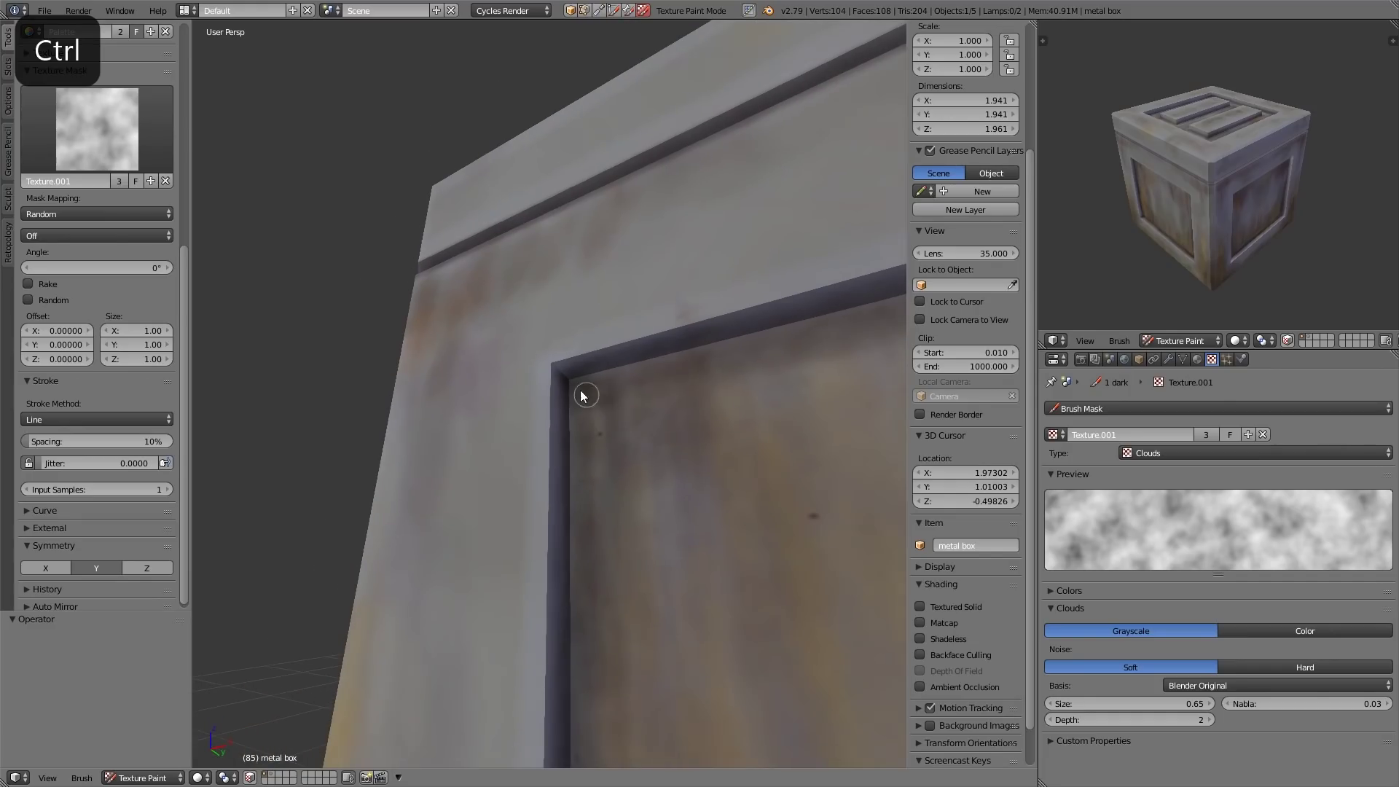
pyautogui.moveTo(582, 390)
pyautogui.mouseDown()
pyautogui.moveTo(853, 324)
pyautogui.moveTo(802, 347)
pyautogui.mouseUp()
pyautogui.hotkey('ctrl', 'z')
# Reduce the brush size slightly and darken the seam beneath the crate's lid near the corner.
pyautogui.moveTo(802, 347); pyautogui.dragTo(809, 408, button='middle')
pyautogui.moveTo(809, 408)
pyautogui.keyDown('ctrl'); pyautogui.mouseDown(button='middle')
pyautogui.moveTo(815, 512)
pyautogui.moveTo(466, 303)
pyautogui.mouseUp(button='middle'); pyautogui.keyUp('ctrl')
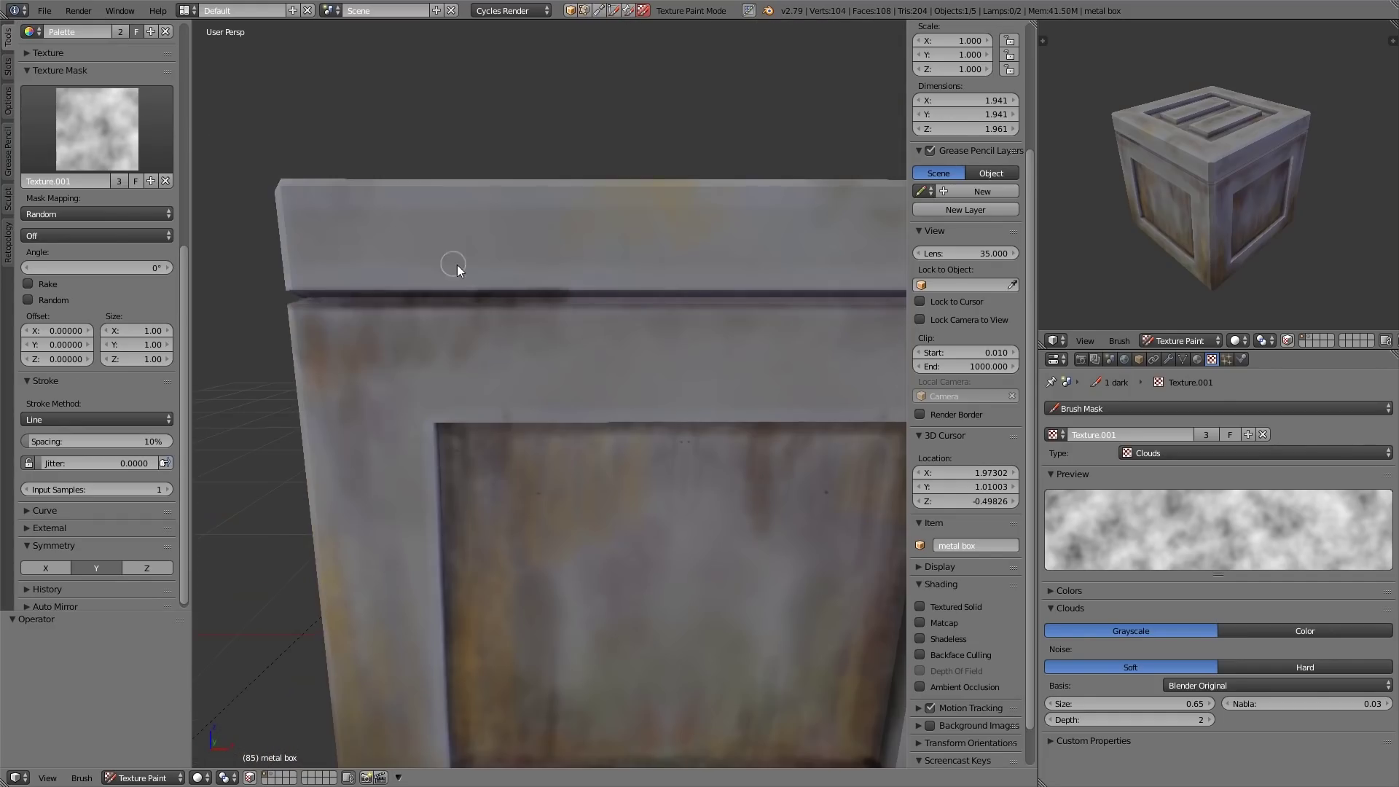
pyautogui.press('[')
pyautogui.moveTo(492, 303); pyautogui.dragTo(482, 303)
pyautogui.moveTo(482, 303); pyautogui.dragTo(357, 310, button='middle')
pyautogui.keyDown('shift'); pyautogui.moveTo(357, 310); pyautogui.dragTo(539, 329, button='middle'); pyautogui.keyUp('shift')
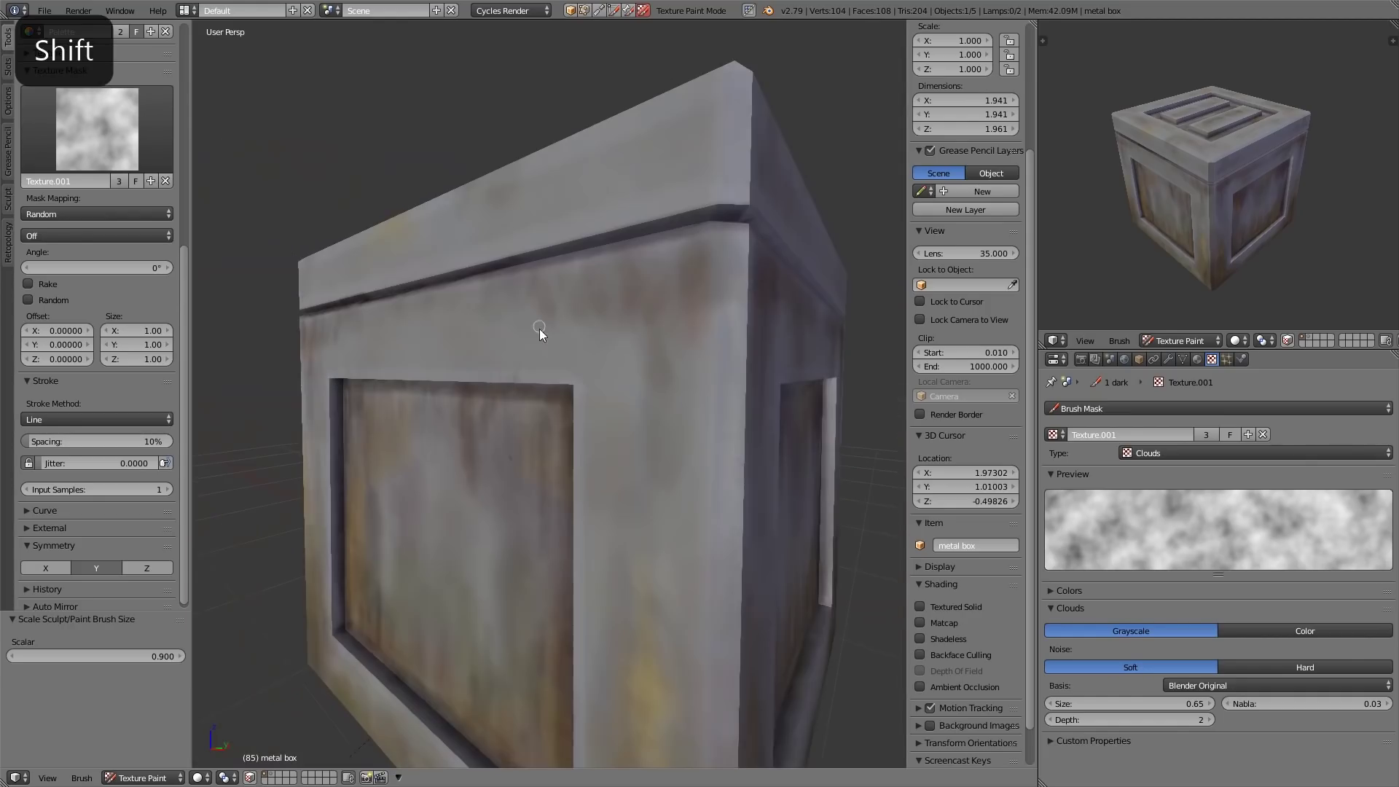
# Set the paint symmetry to the X and Y axes for working on the crate's top.
pyautogui.moveTo(617, 251); pyautogui.dragTo(662, 496, button='middle')
pyautogui.click(96, 570)
pyautogui.click(46, 568)
pyautogui.moveTo(662, 497); pyautogui.dragTo(583, 375, button='middle')
pyautogui.moveTo(583, 376); pyautogui.dragTo(535, 356, button='middle')
pyautogui.moveTo(535, 357); pyautogui.dragTo(437, 390)
pyautogui.moveTo(774, 406)
pyautogui.mouseDown(button='middle')
pyautogui.moveTo(794, 401)
pyautogui.moveTo(484, 344)
pyautogui.mouseUp(button='middle')
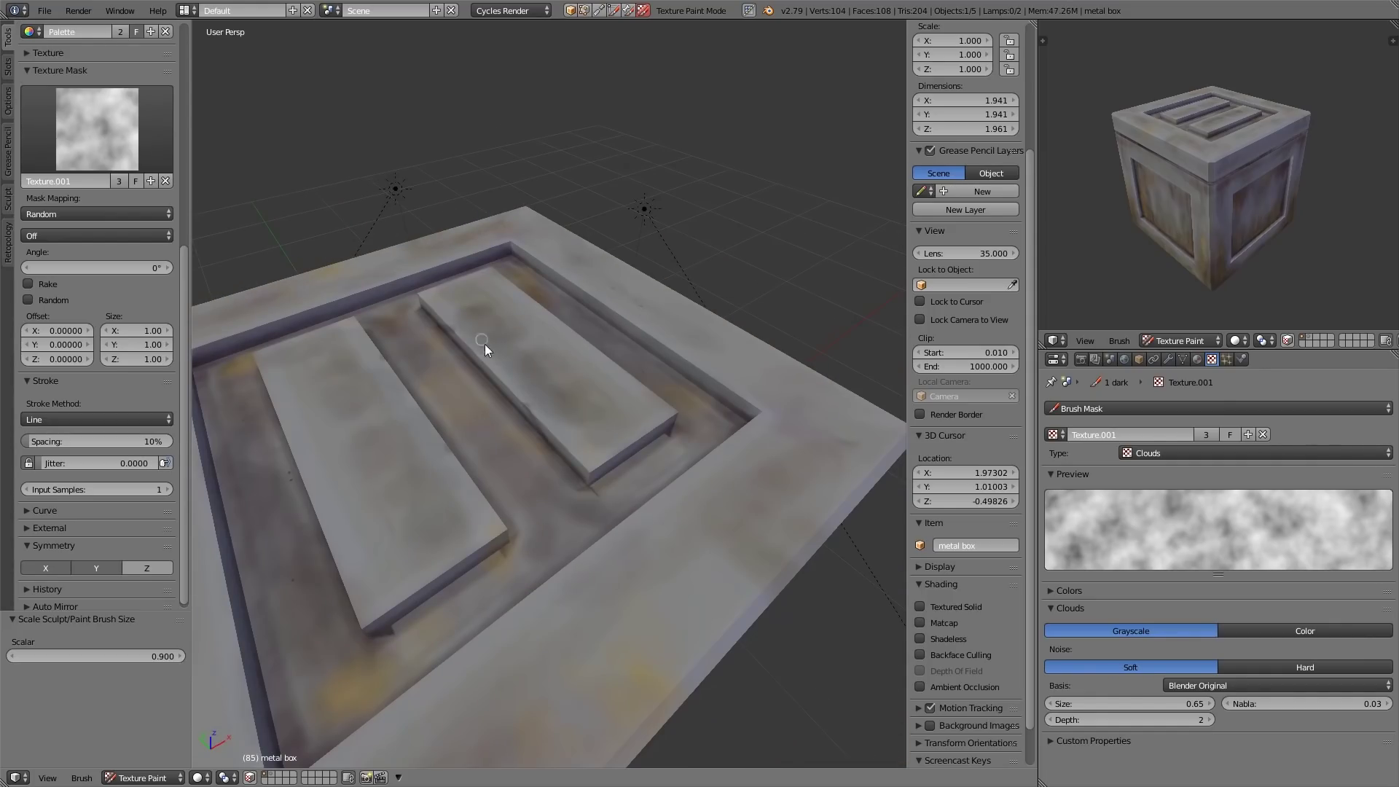
pyautogui.hotkey('ctrl', 'z')
# Draw dark lines along the long edge of a raised slat and the recess edge on the crate's top.
pyautogui.moveTo(423, 309); pyautogui.dragTo(583, 482)
pyautogui.moveTo(514, 255); pyautogui.dragTo(746, 418)
pyautogui.moveTo(561, 427)
pyautogui.mouseDown(button='middle')
pyautogui.moveTo(600, 436)
pyautogui.moveTo(530, 426)
pyautogui.mouseUp(button='middle')
pyautogui.scroll(12, 162, 79)
pyautogui.click(162, 78)
pyautogui.click(286, 251)
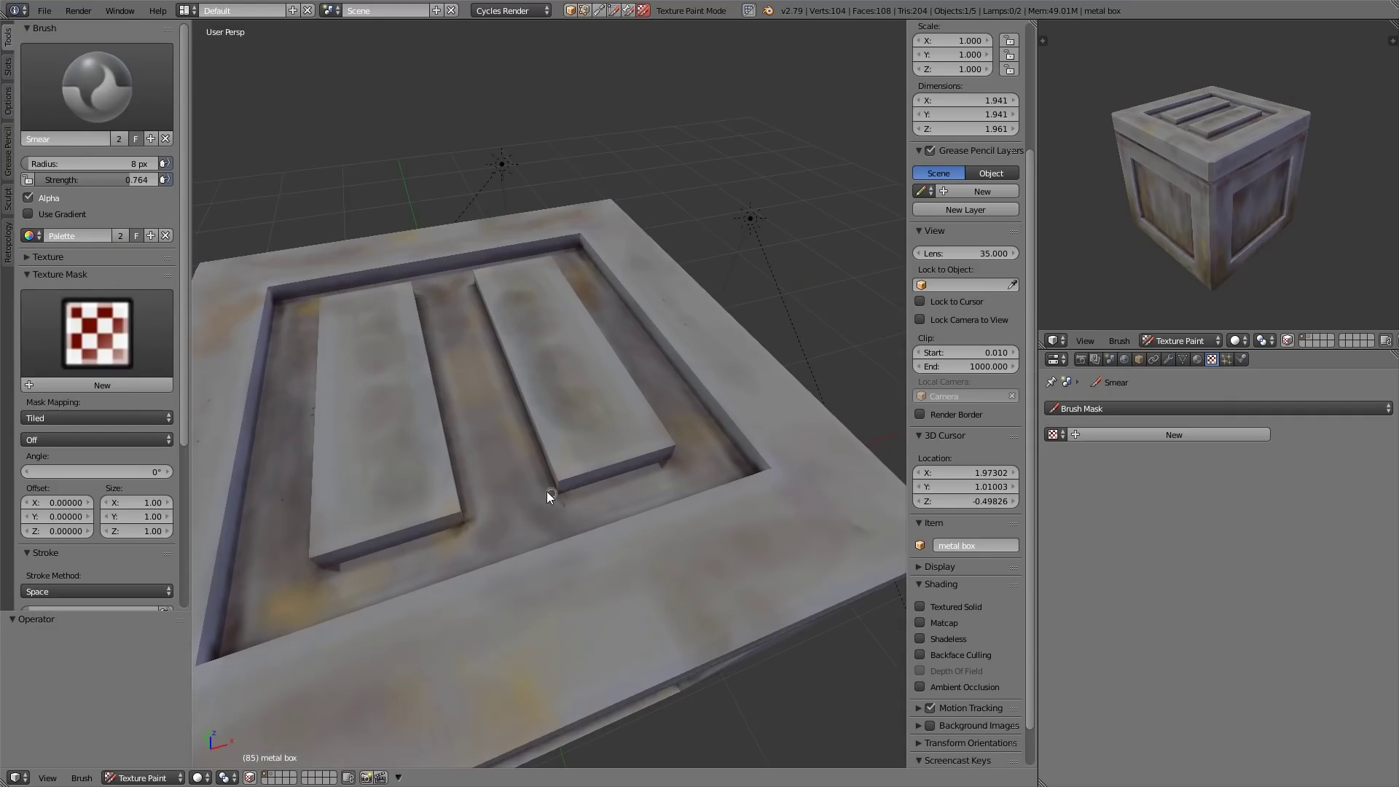
pyautogui.click(145, 78)
pyautogui.click(58, 167)
# Darken the base of the raised slat's end on the crate's top with a short stroke.
pyautogui.moveTo(569, 487)
pyautogui.mouseDown()
pyautogui.moveTo(650, 465)
pyautogui.moveTo(590, 487)
pyautogui.mouseUp()
pyautogui.moveTo(590, 487); pyautogui.dragTo(650, 521, button='middle')
pyautogui.moveTo(650, 522)
pyautogui.keyDown('ctrl'); pyautogui.mouseDown(button='middle')
pyautogui.moveTo(650, 566)
pyautogui.moveTo(720, 541)
pyautogui.moveTo(635, 520)
pyautogui.moveTo(666, 451)
pyautogui.moveTo(673, 463)
pyautogui.mouseUp(button='middle'); pyautogui.keyUp('ctrl')
# Switch to the "2 light" brush and give it a pale, desaturated pinkish colour.
pyautogui.click(97, 86)
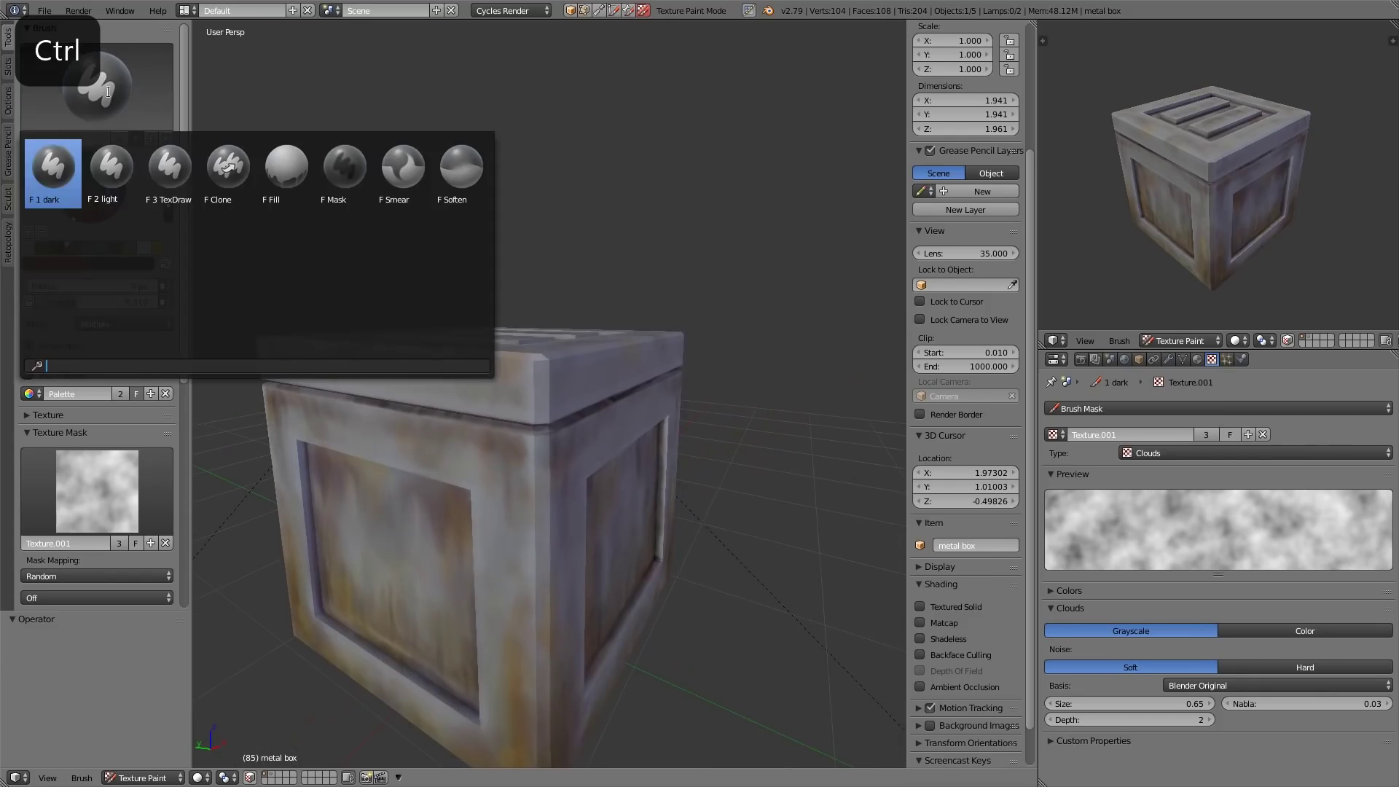
pyautogui.click(150, 155)
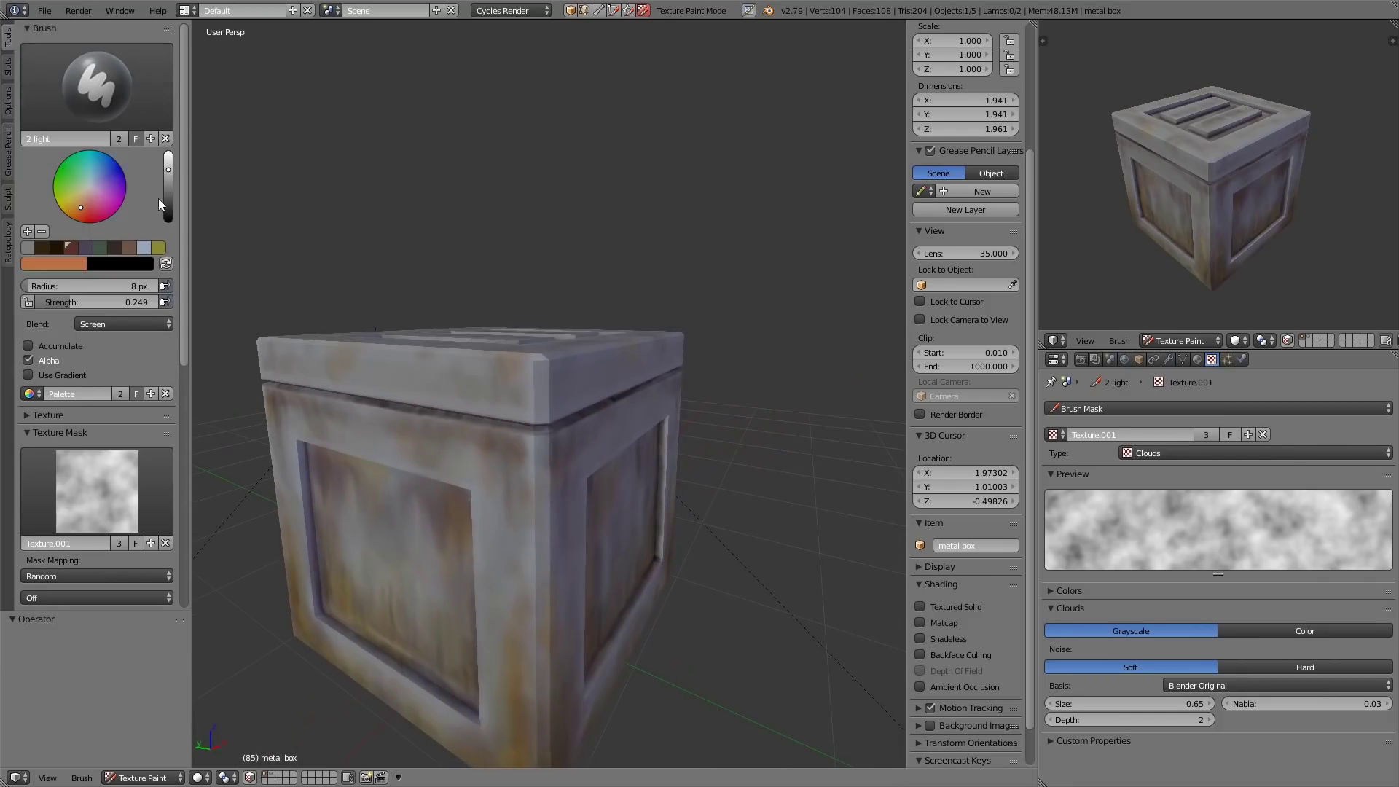
pyautogui.click(93, 191)
pyautogui.click(94, 187)
pyautogui.moveTo(473, 321)
pyautogui.keyDown('ctrl'); pyautogui.mouseDown(button='middle')
pyautogui.moveTo(535, 338)
pyautogui.moveTo(593, 391)
pyautogui.mouseUp(button='middle'); pyautogui.keyUp('ctrl')
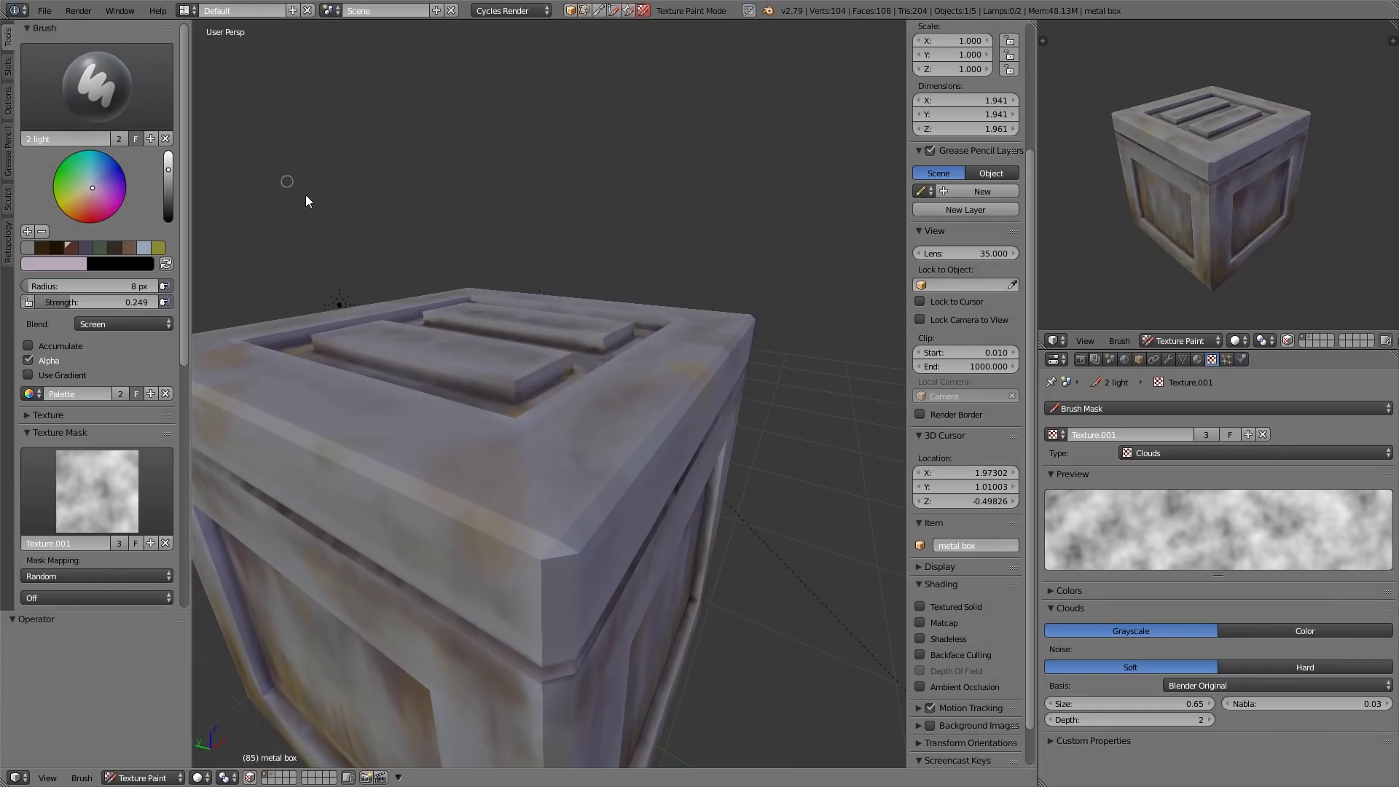
pyautogui.keyDown('ctrl'); pyautogui.moveTo(530, 454); pyautogui.dragTo(544, 509, button='middle'); pyautogui.keyUp('ctrl')
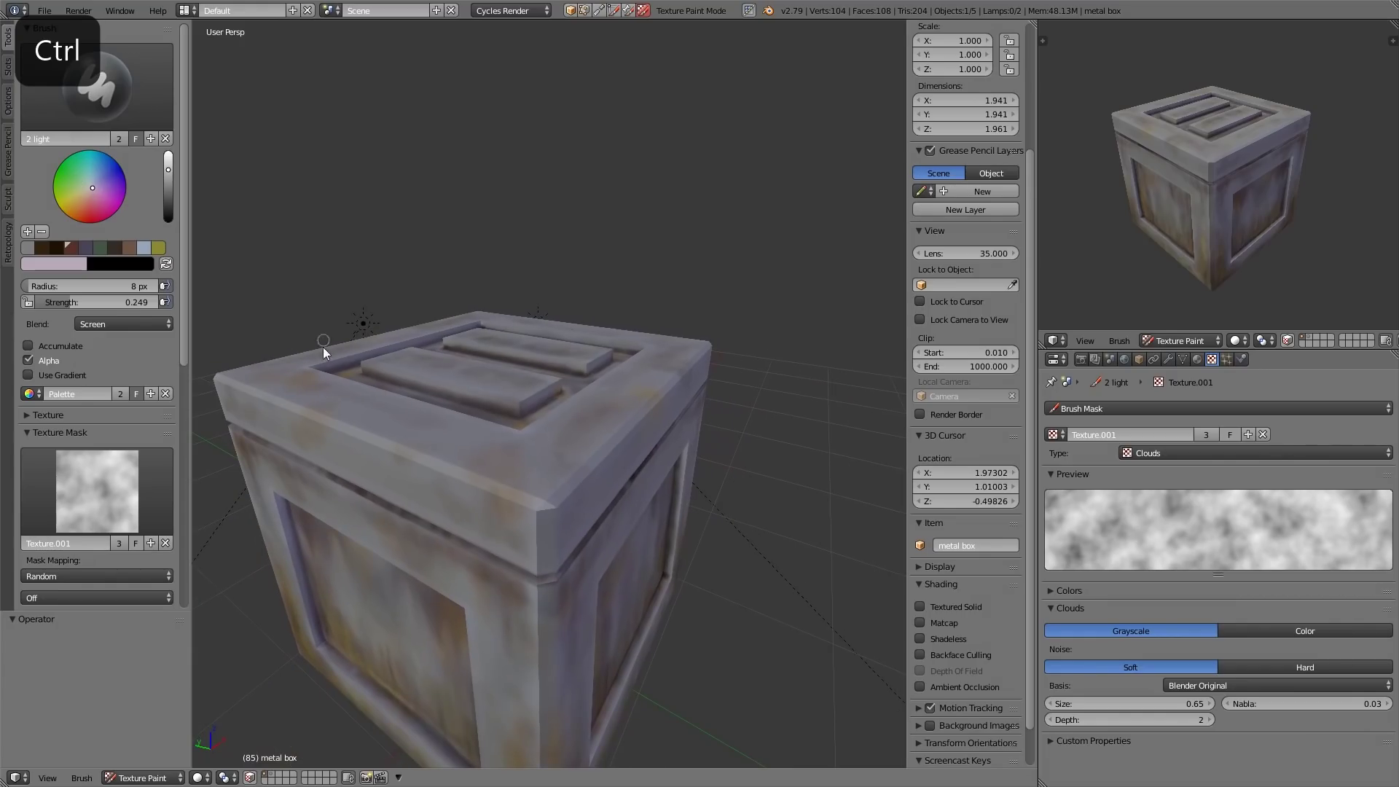
# Adjust the light brush to a 13 px radius and highlight the crate's vertical corner edge.
pyautogui.scroll(-14, 187, 397)
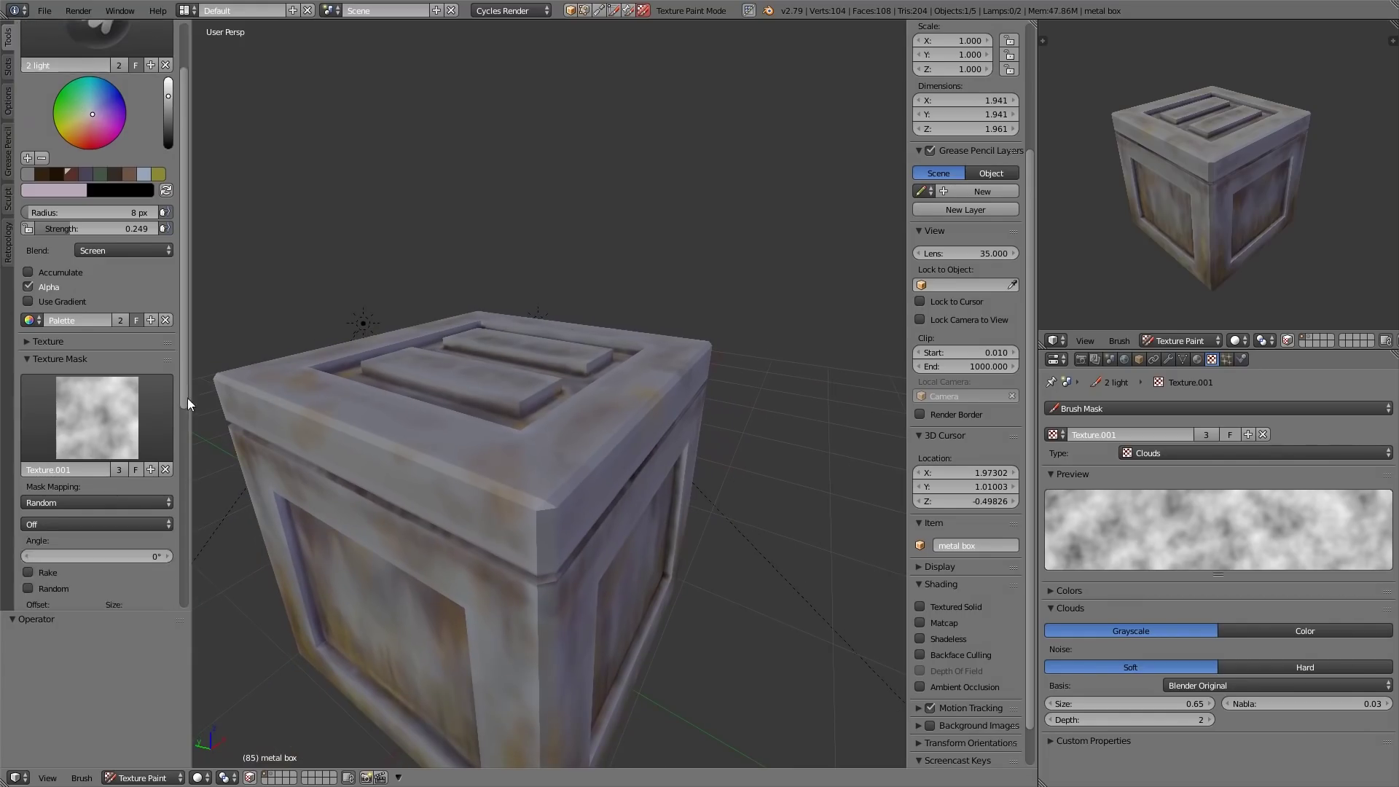
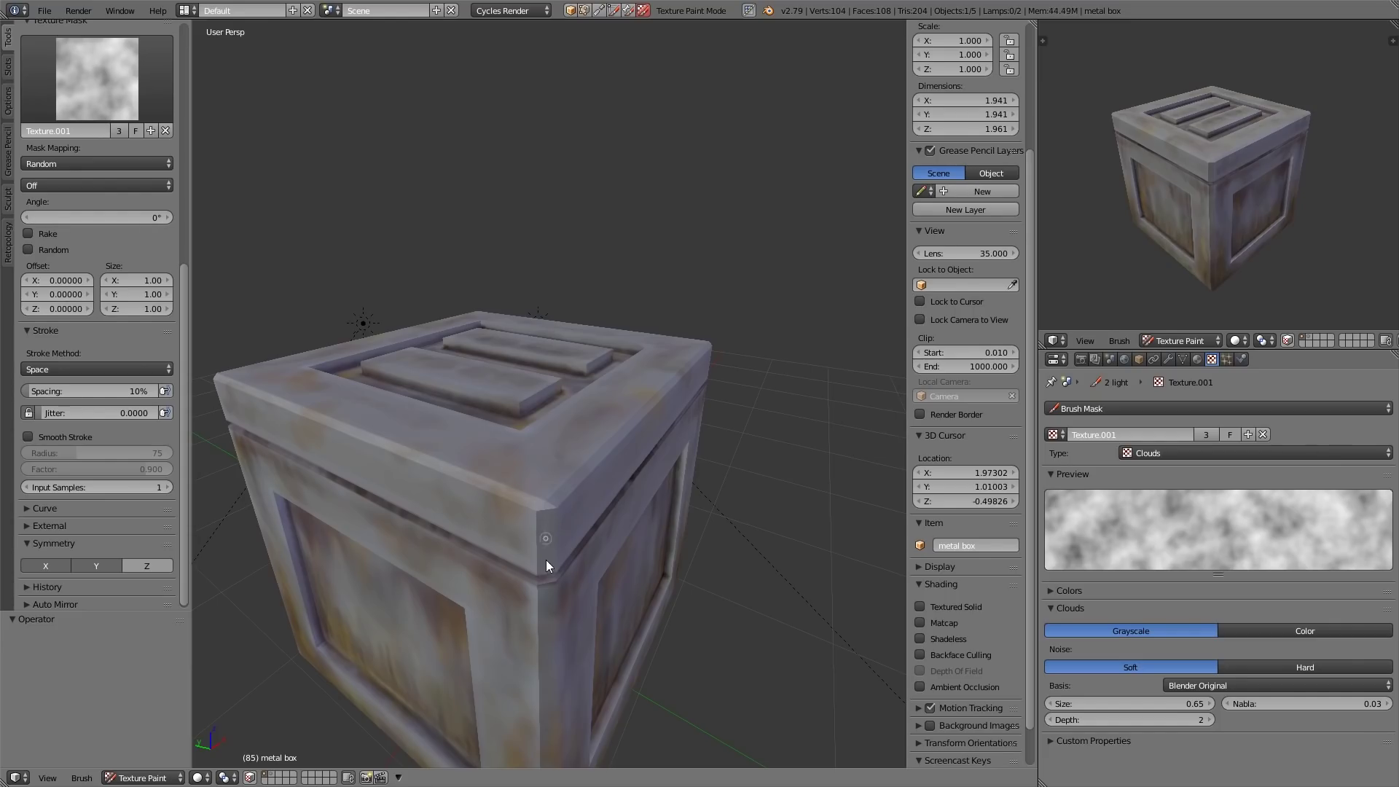
pyautogui.keyDown('shift'); pyautogui.moveTo(572, 583); pyautogui.dragTo(503, 316, button='middle'); pyautogui.keyUp('shift')
pyautogui.moveTo(554, 490)
pyautogui.keyDown('shift'); pyautogui.mouseDown(button='middle')
pyautogui.moveTo(553, 462)
pyautogui.moveTo(506, 469)
pyautogui.mouseUp(button='middle'); pyautogui.keyUp('shift')
pyautogui.scroll(6, 109, 167)
pyautogui.press('[')
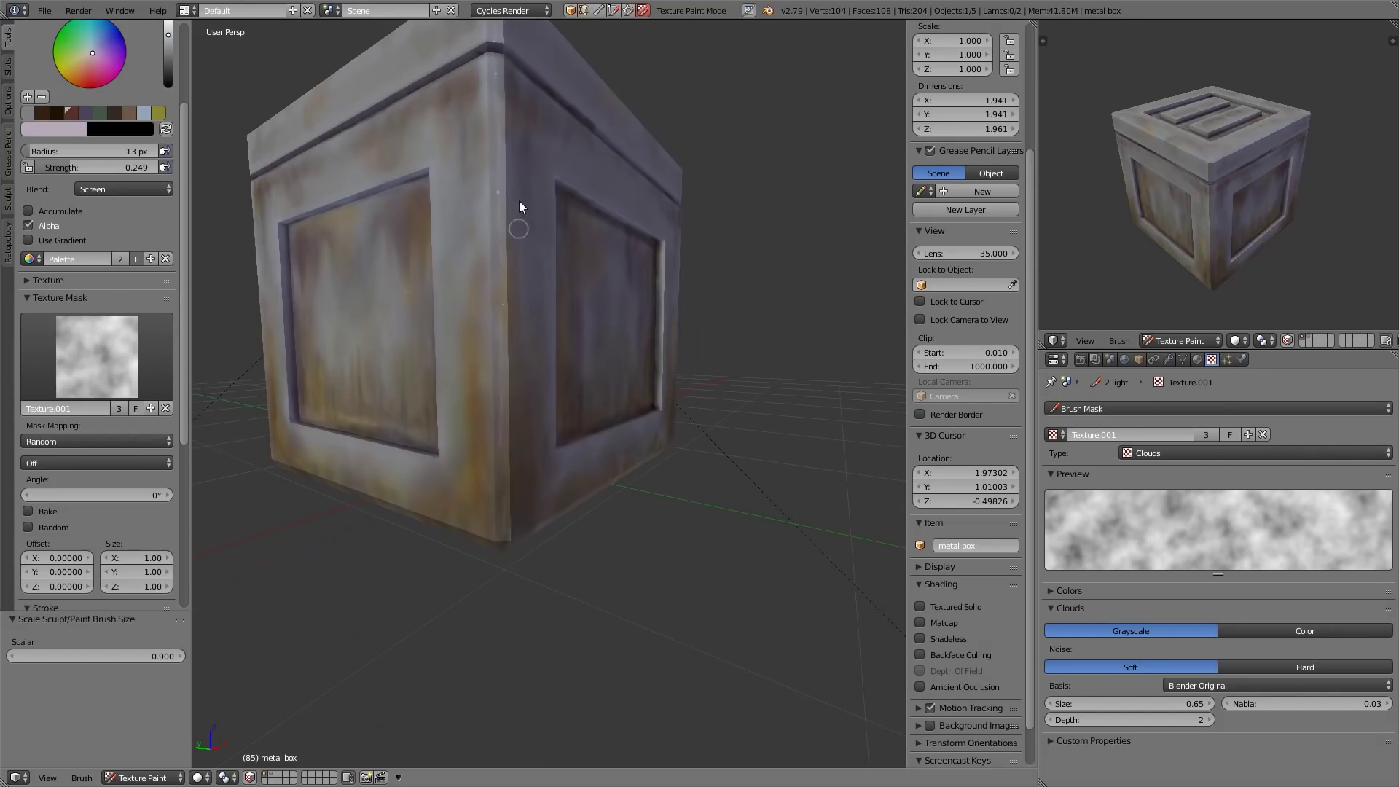
pyautogui.keyDown('ctrl'); pyautogui.moveTo(508, 577); pyautogui.dragTo(612, 468, button='middle'); pyautogui.keyUp('ctrl')
# Check the crate's highlighted edges in shadeless display and undo the last brush stroke.
pyautogui.click(920, 639)
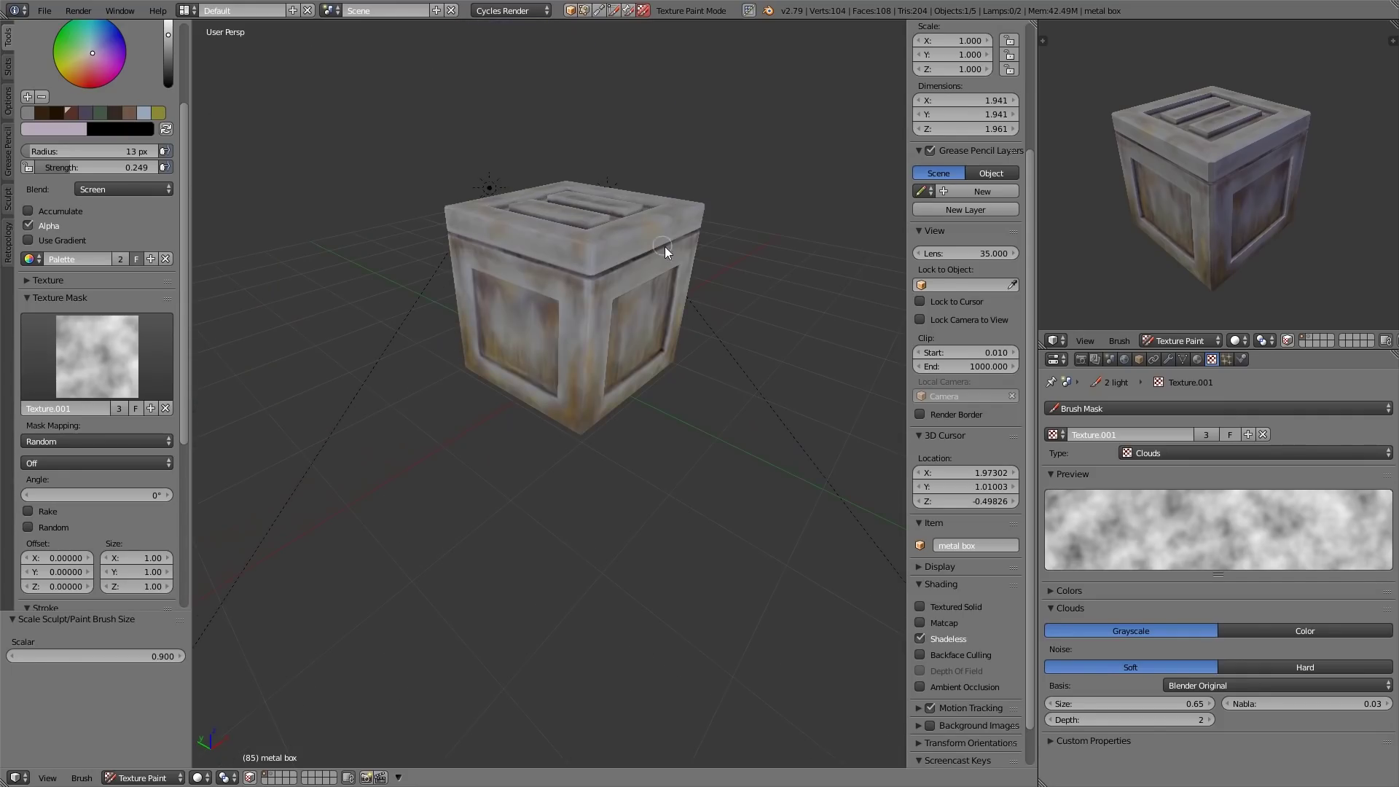
pyautogui.keyDown('shift'); pyautogui.moveTo(666, 252); pyautogui.dragTo(562, 306, button='middle'); pyautogui.keyUp('shift')
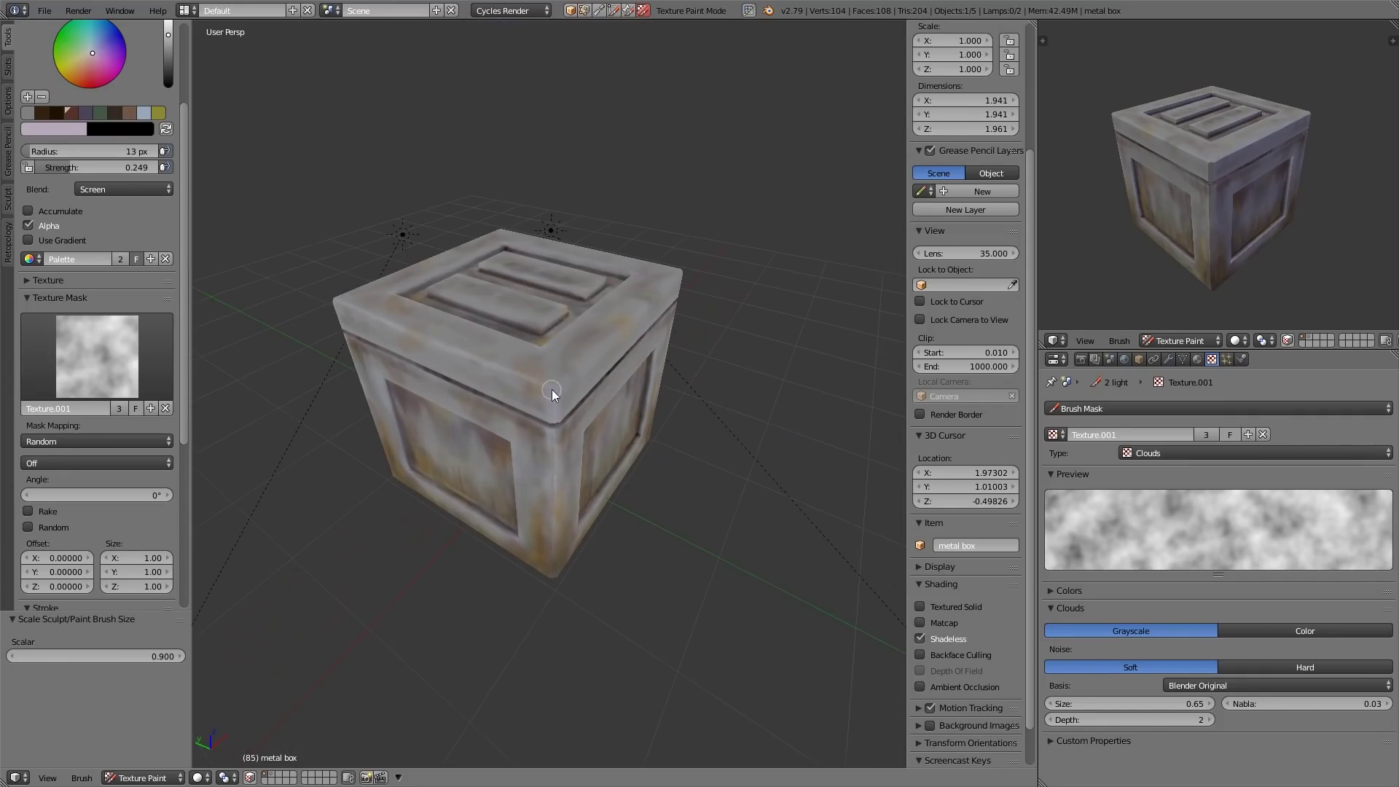
pyautogui.moveTo(665, 319); pyautogui.dragTo(550, 569, button='middle')
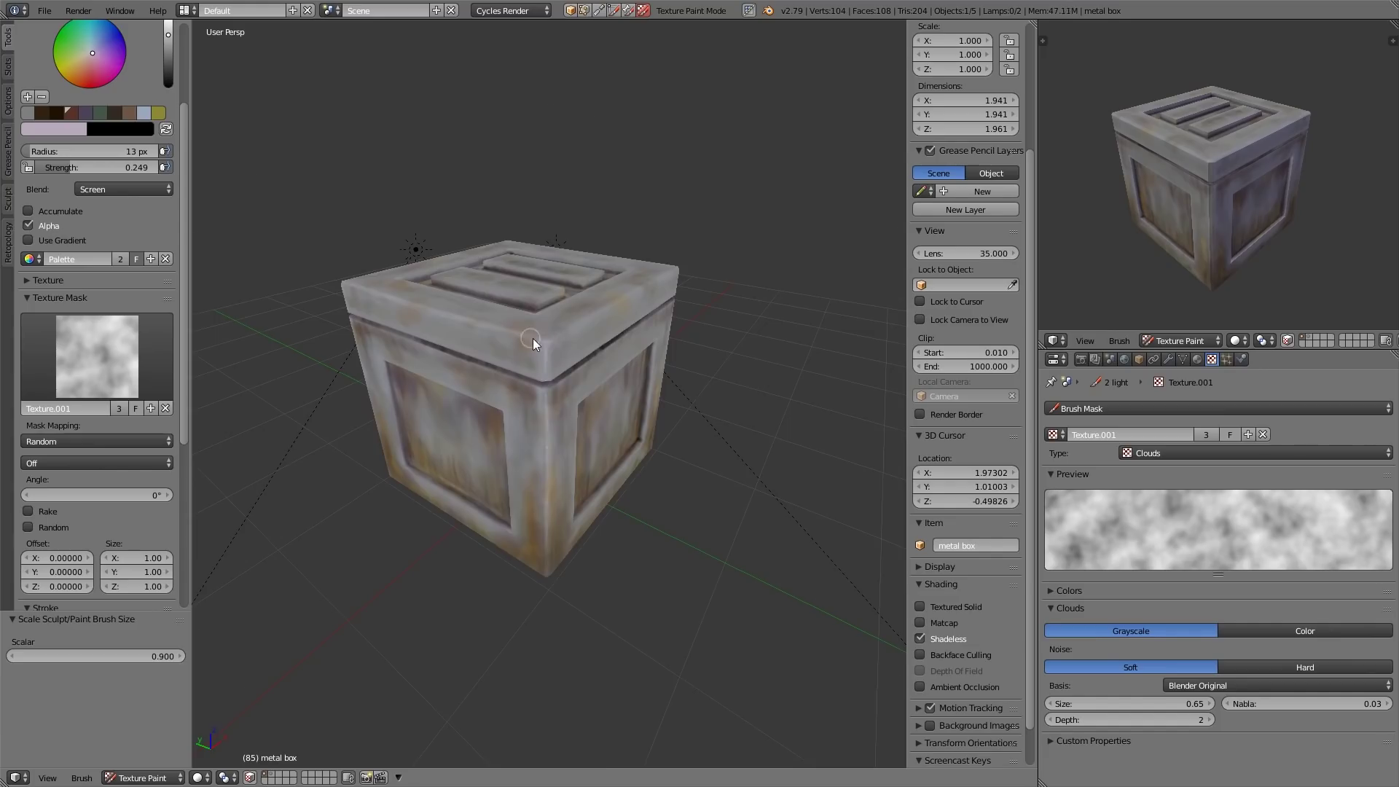
pyautogui.moveTo(532, 339); pyautogui.dragTo(421, 314, button='middle')
pyautogui.hotkey('ctrl', 'z')
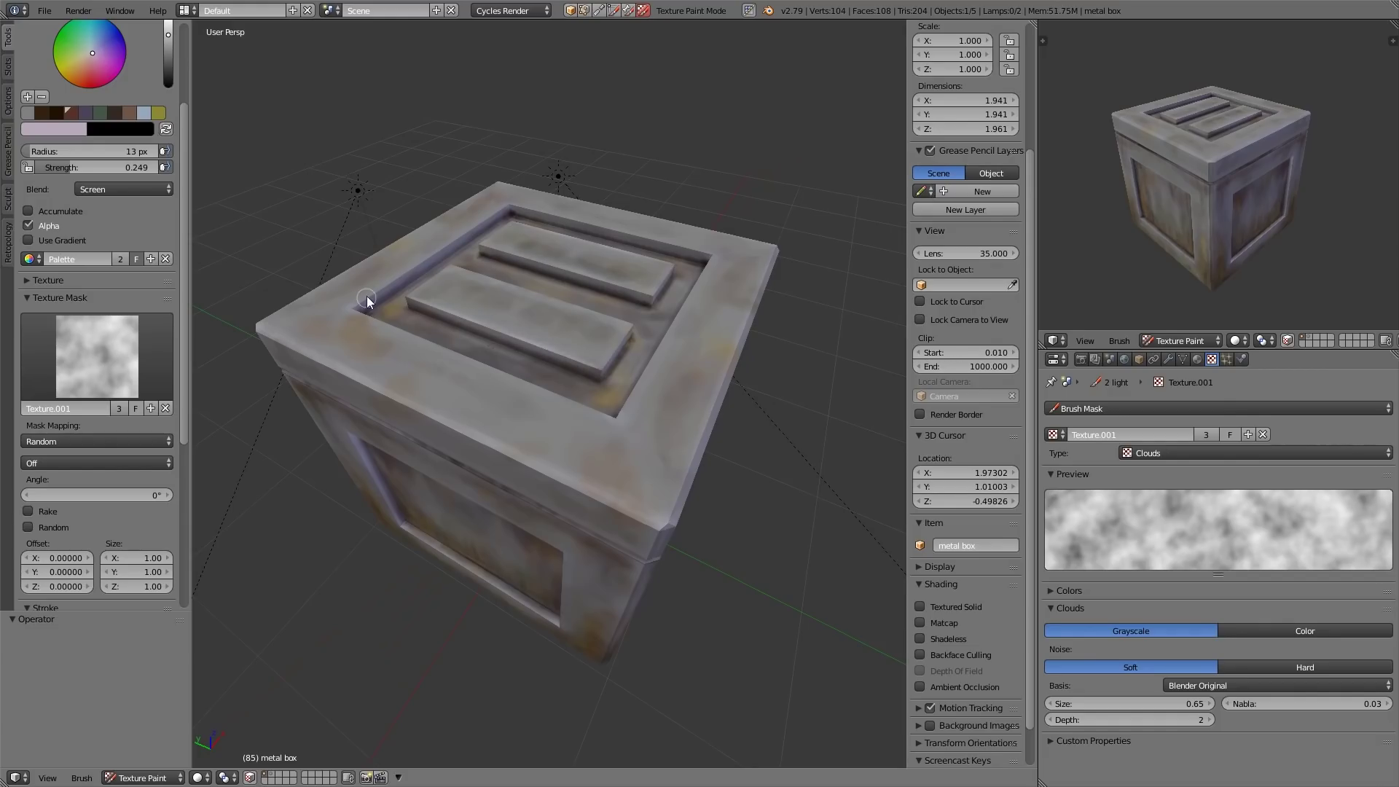
# Compare the painted crate with shadeless display on and off.
pyautogui.keyDown('ctrl'); pyautogui.moveTo(516, 179); pyautogui.dragTo(553, 225, button='middle'); pyautogui.keyUp('ctrl')
pyautogui.moveTo(790, 284); pyautogui.dragTo(874, 306, button='middle')
pyautogui.keyDown('shift'); pyautogui.moveTo(700, 240); pyautogui.dragTo(616, 361, button='middle'); pyautogui.keyUp('shift')
pyautogui.click(921, 639)
pyautogui.keyDown('ctrl'); pyautogui.moveTo(798, 408); pyautogui.dragTo(765, 378, button='middle'); pyautogui.keyUp('ctrl')
pyautogui.click(920, 639)
# Set the light brush's stroke method to Line.
pyautogui.moveTo(619, 495); pyautogui.dragTo(699, 489, button='middle')
pyautogui.scroll(-7, 146, 467)
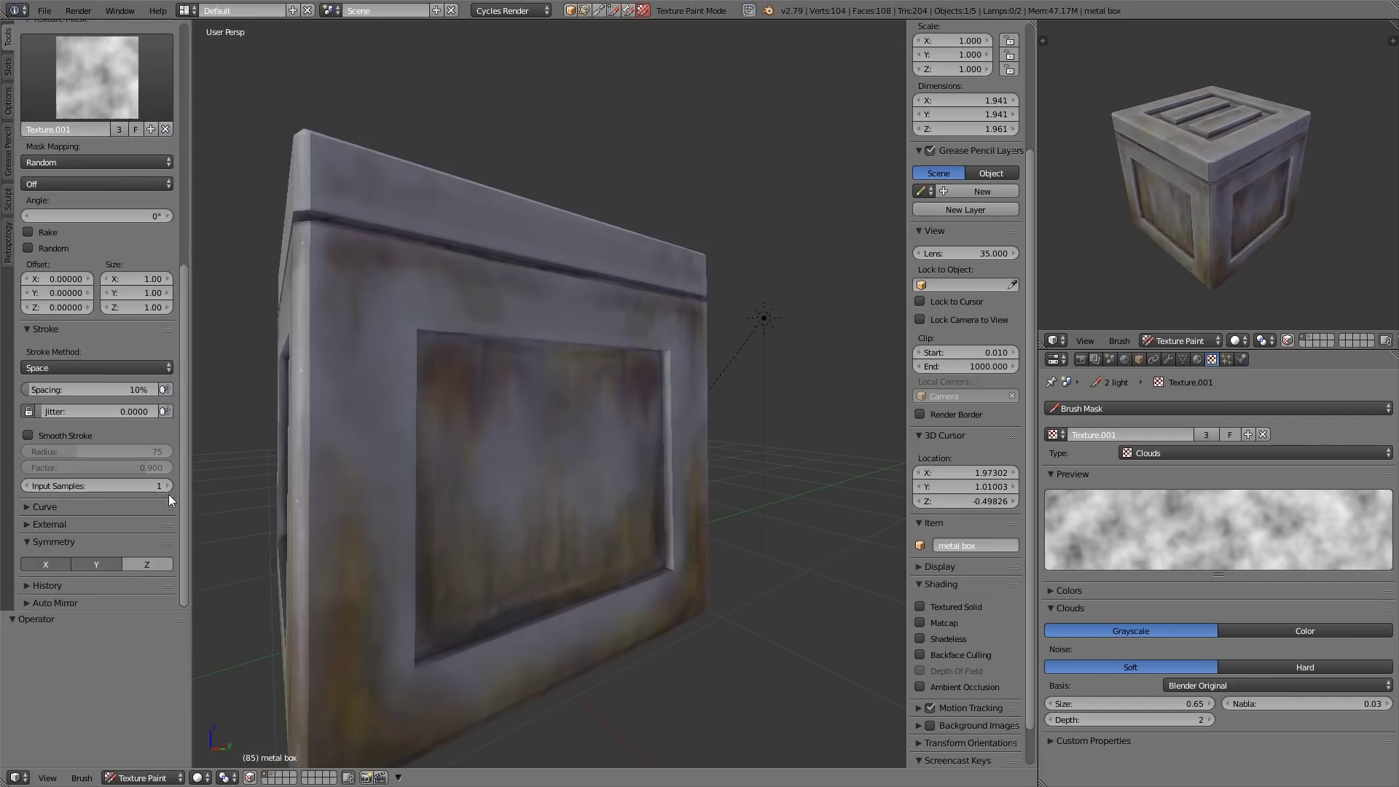
pyautogui.click(97, 367)
pyautogui.click(109, 274)
# Draw light highlight lines along the vertical and lower edges of the recessed side panel with a slightly smaller brush.
pyautogui.press('[')
pyautogui.moveTo(539, 438); pyautogui.dragTo(685, 466, button='middle')
pyautogui.moveTo(538, 284); pyautogui.dragTo(548, 566)
pyautogui.moveTo(549, 518); pyautogui.dragTo(446, 489, button='middle')
pyautogui.moveTo(545, 312); pyautogui.dragTo(539, 463, button='middle')
pyautogui.keyDown('shift'); pyautogui.moveTo(539, 463); pyautogui.dragTo(672, 462, button='middle'); pyautogui.keyUp('shift')
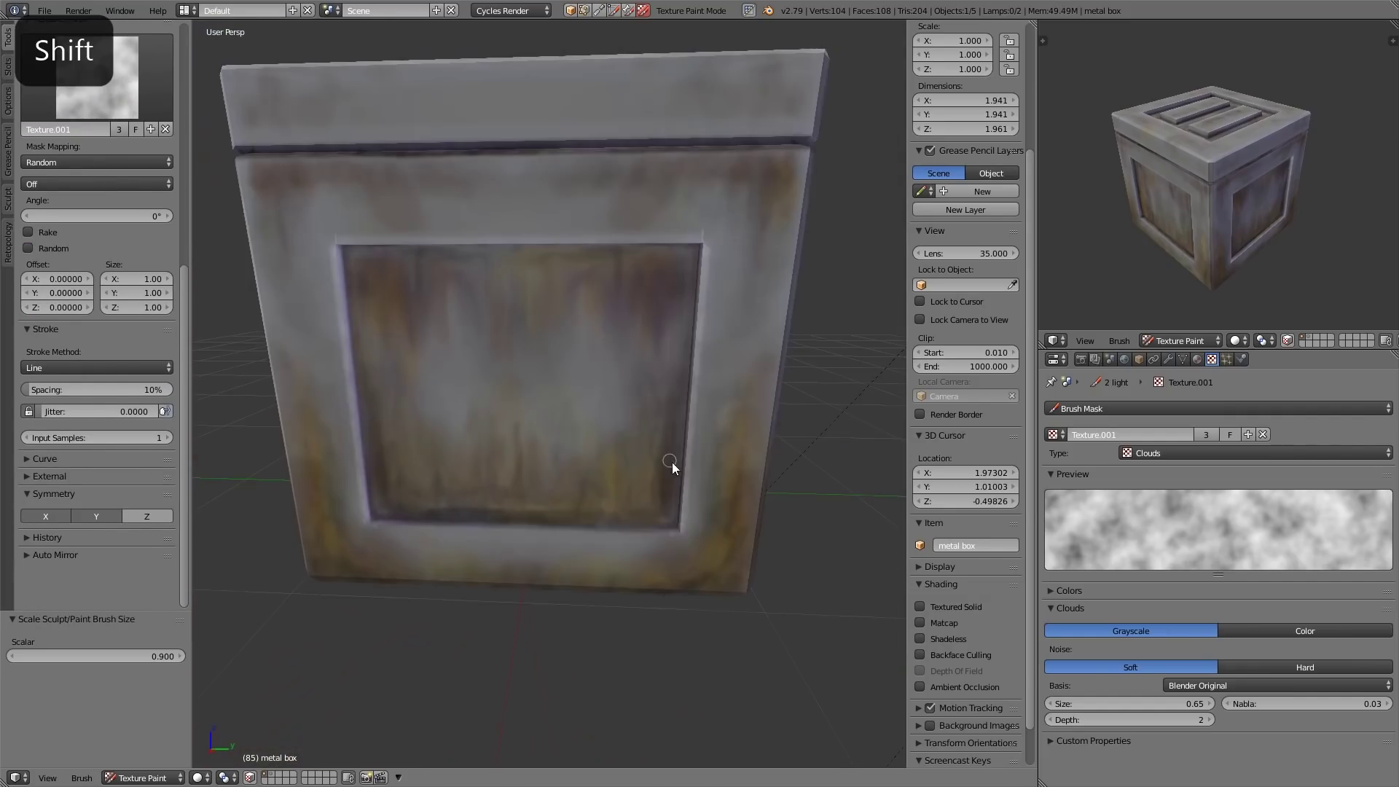
pyautogui.moveTo(672, 529); pyautogui.dragTo(370, 522)
pyautogui.keyDown('ctrl'); pyautogui.moveTo(874, 510); pyautogui.dragTo(900, 566, button='middle'); pyautogui.keyUp('ctrl')
# Turn on shadeless display and inspect the highlights around the crate's side panels.
pyautogui.click(940, 638)
pyautogui.moveTo(802, 495)
pyautogui.keyDown('ctrl'); pyautogui.mouseDown(button='middle')
pyautogui.moveTo(826, 561)
pyautogui.moveTo(517, 447)
pyautogui.mouseUp(button='middle'); pyautogui.keyUp('ctrl')
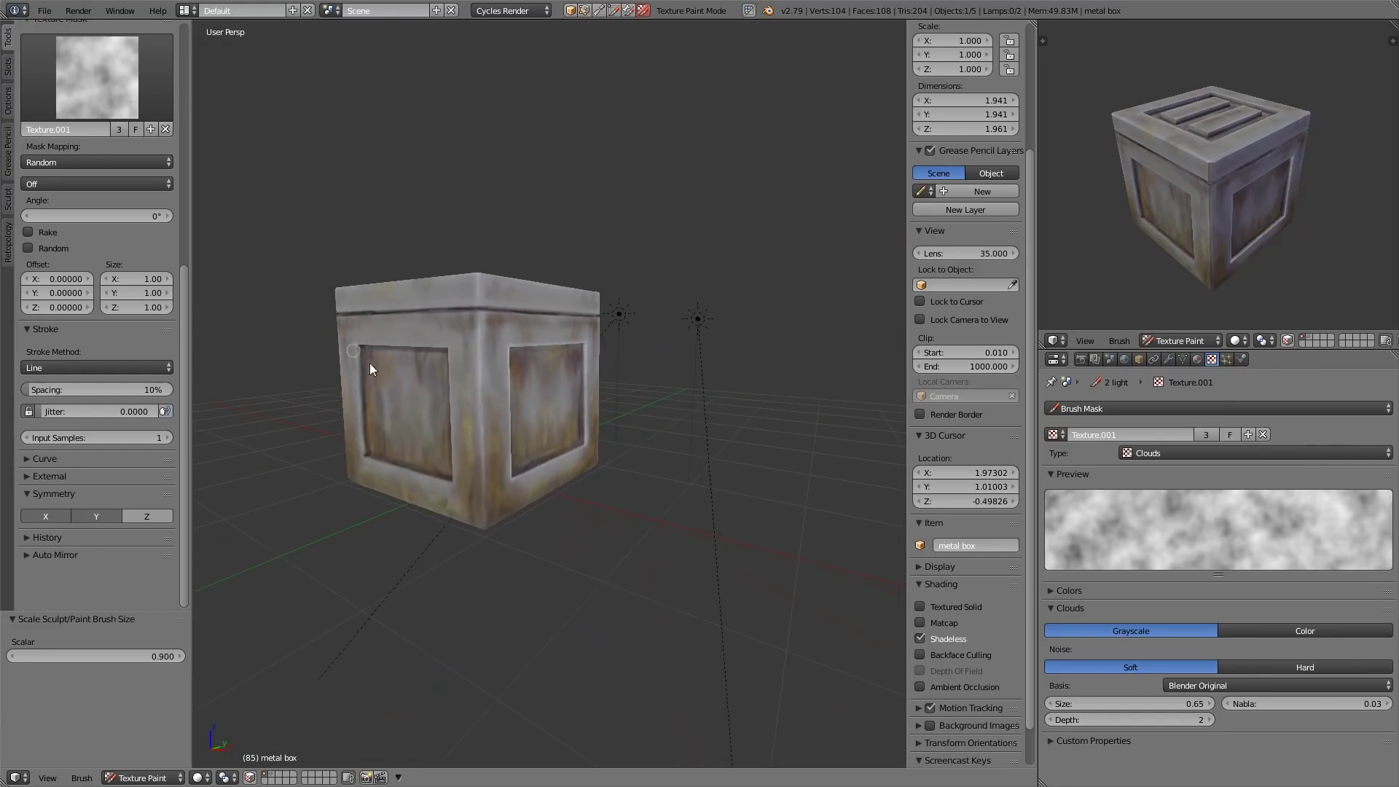
pyautogui.moveTo(583, 424); pyautogui.dragTo(609, 328, button='middle')
pyautogui.scroll(4, 622, 418)
pyautogui.moveTo(609, 343); pyautogui.dragTo(659, 348, button='middle')
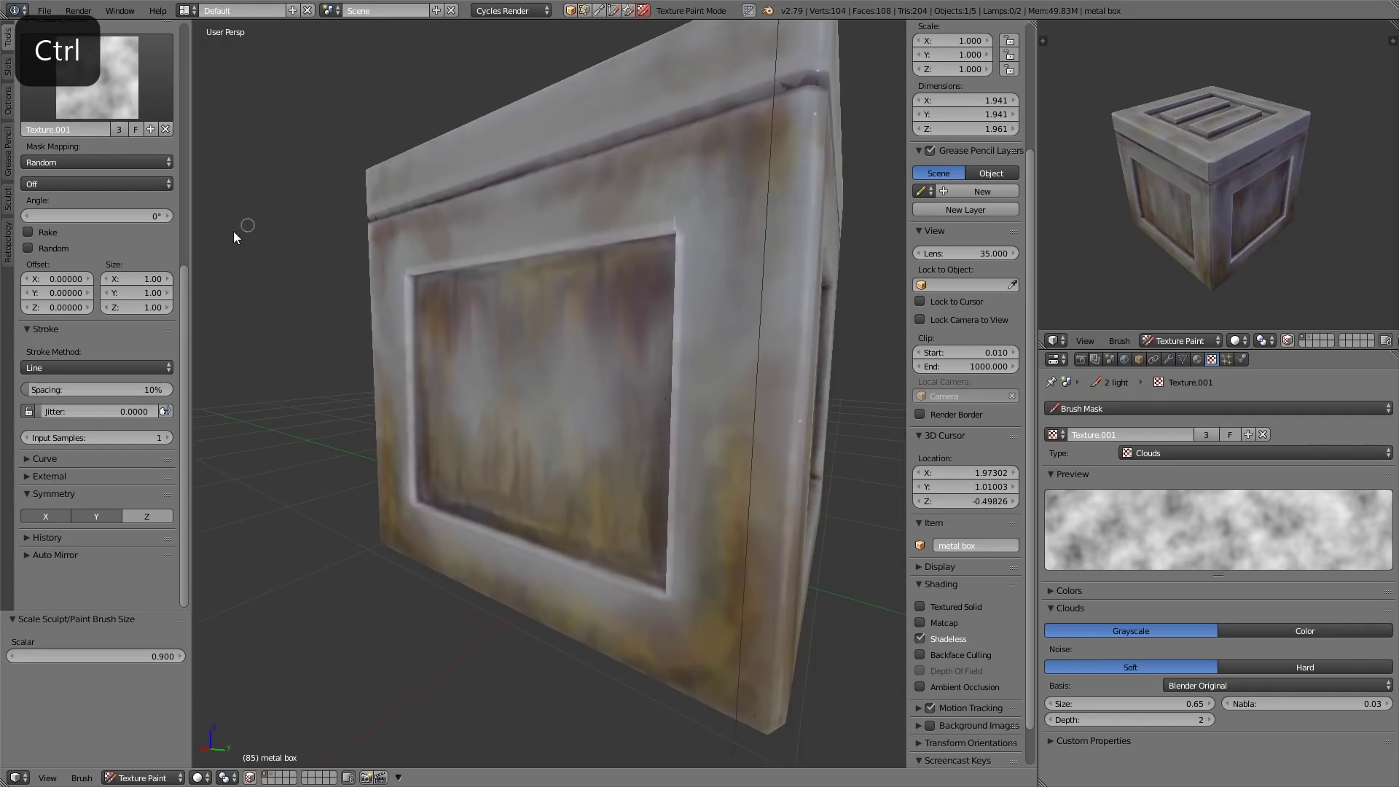
# Switch back to the "1 dark" brush with Multiply blending.
pyautogui.scroll(10, 185, 262)
pyautogui.click(102, 84)
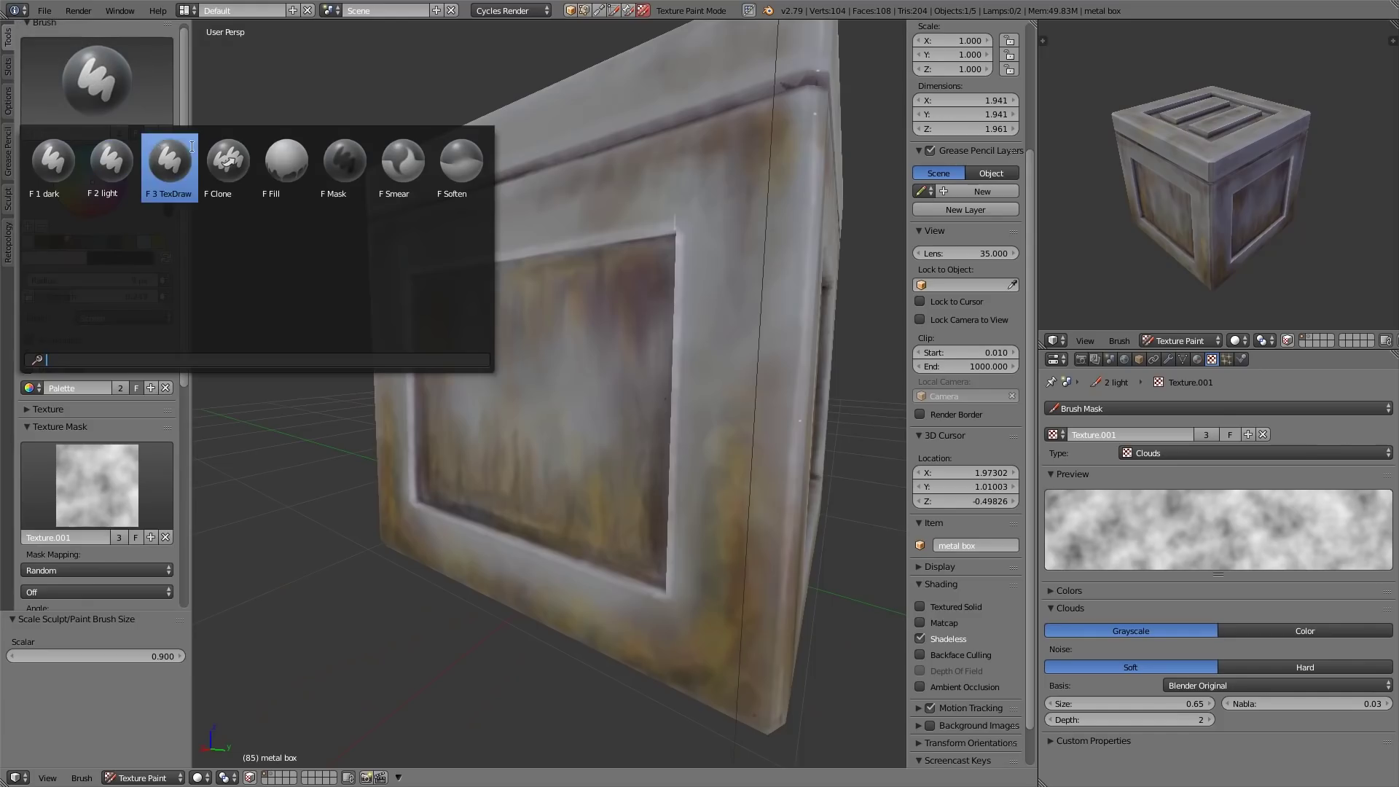
pyautogui.click(53, 161)
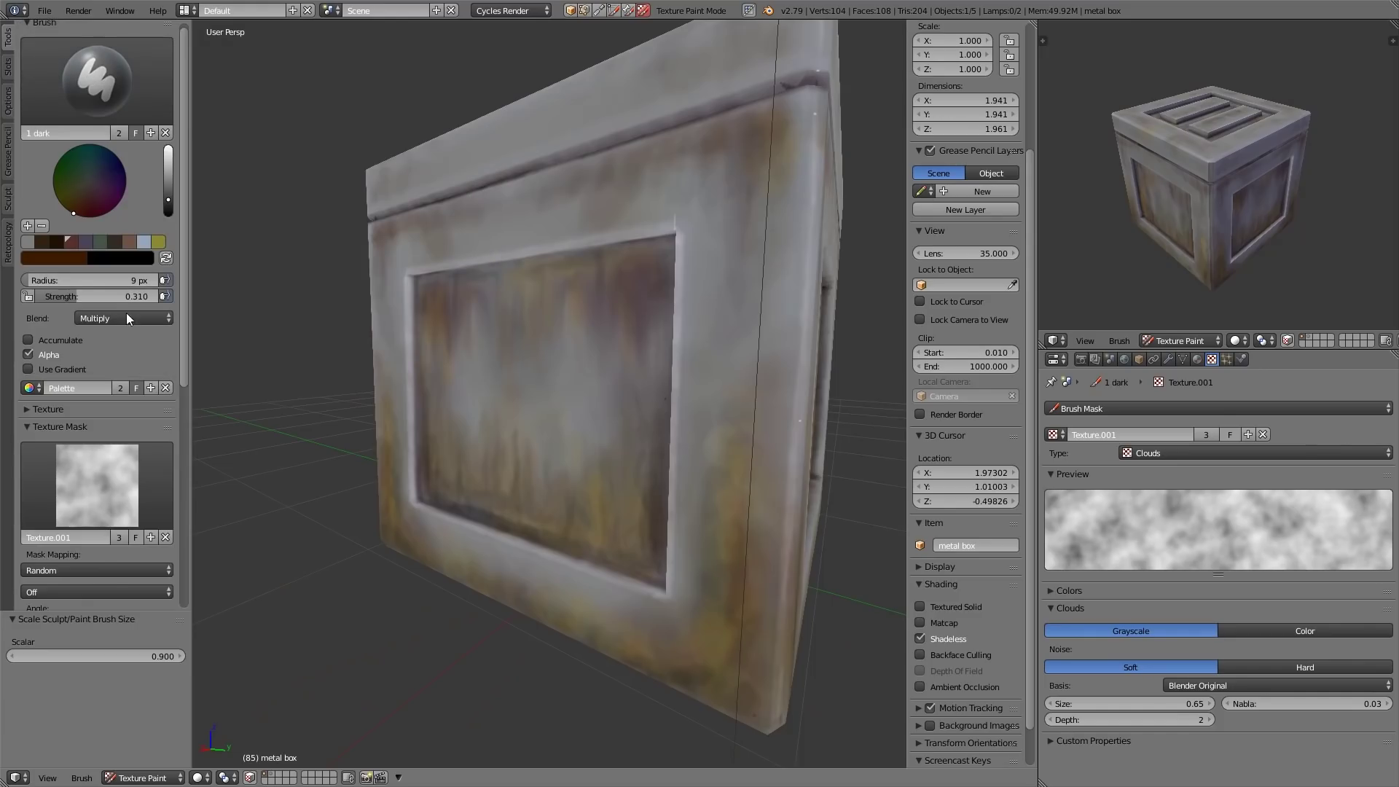
pyautogui.scroll(-7, 120, 475)
# Draw dark lines along the vertical, lower and upper inner edges of the recessed side panel.
pyautogui.keyDown('ctrl'); pyautogui.moveTo(197, 466); pyautogui.dragTo(433, 258, button='middle'); pyautogui.keyUp('ctrl')
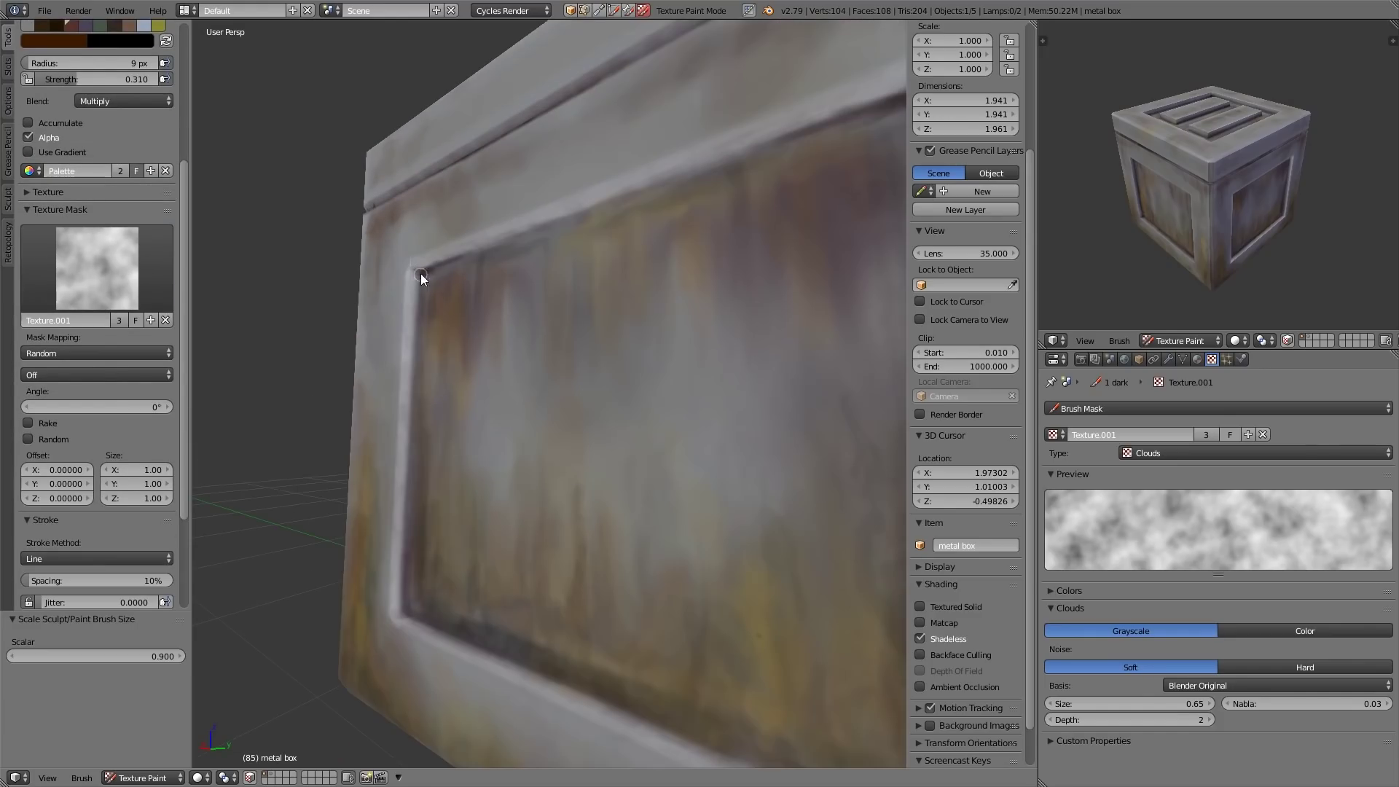
pyautogui.moveTo(421, 273); pyautogui.dragTo(403, 609)
pyautogui.moveTo(598, 695); pyautogui.dragTo(700, 741)
pyautogui.moveTo(365, 285); pyautogui.dragTo(477, 232, button='middle')
pyautogui.moveTo(431, 238); pyautogui.dragTo(811, 243)
pyautogui.moveTo(567, 237); pyautogui.dragTo(430, 298, button='middle')
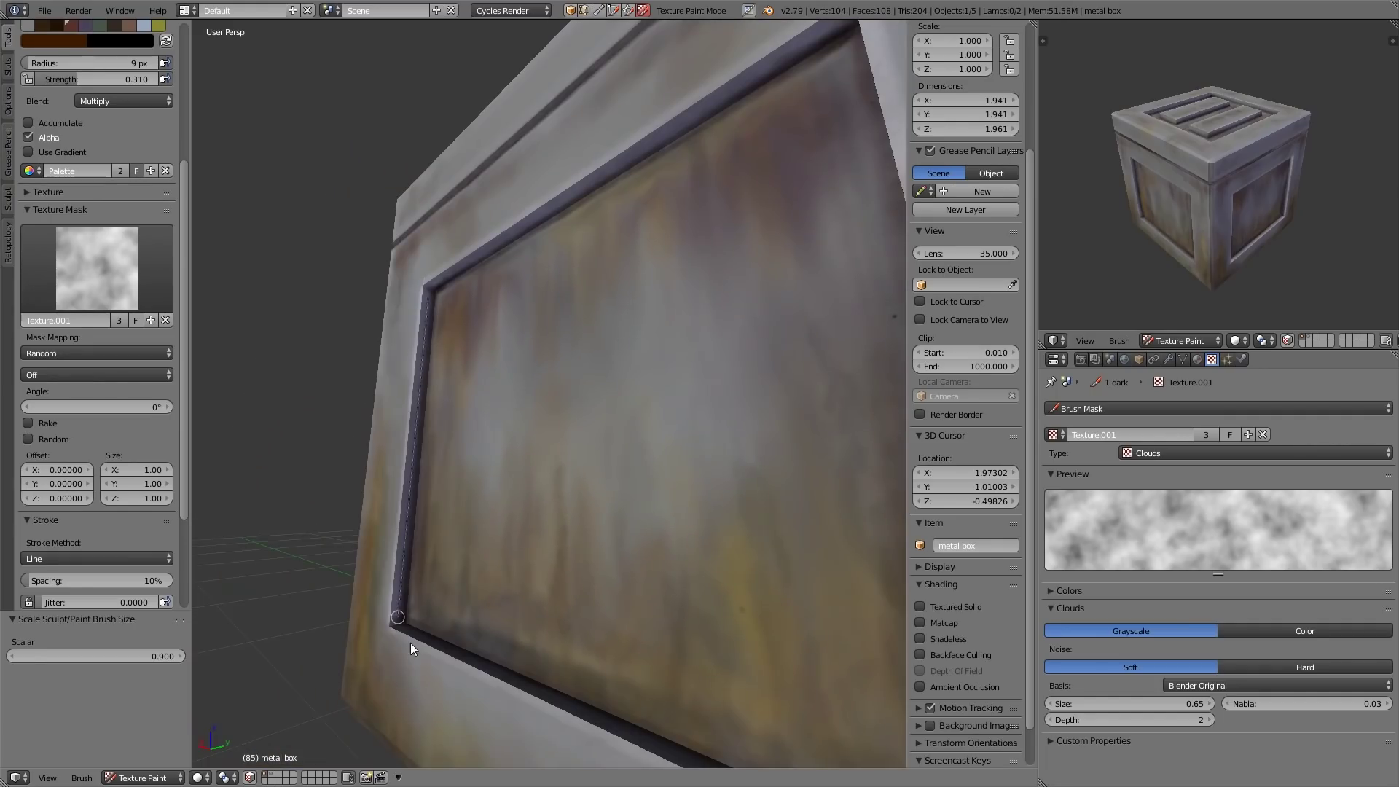
pyautogui.moveTo(410, 643); pyautogui.dragTo(438, 556, button='middle')
# Reduce the brush radius to 5 px and darken the panel's vertical inner edge with shadeless display temporarily off.
pyautogui.keyDown('ctrl'); pyautogui.moveTo(749, 353); pyautogui.dragTo(557, 281, button='middle'); pyautogui.keyUp('ctrl')
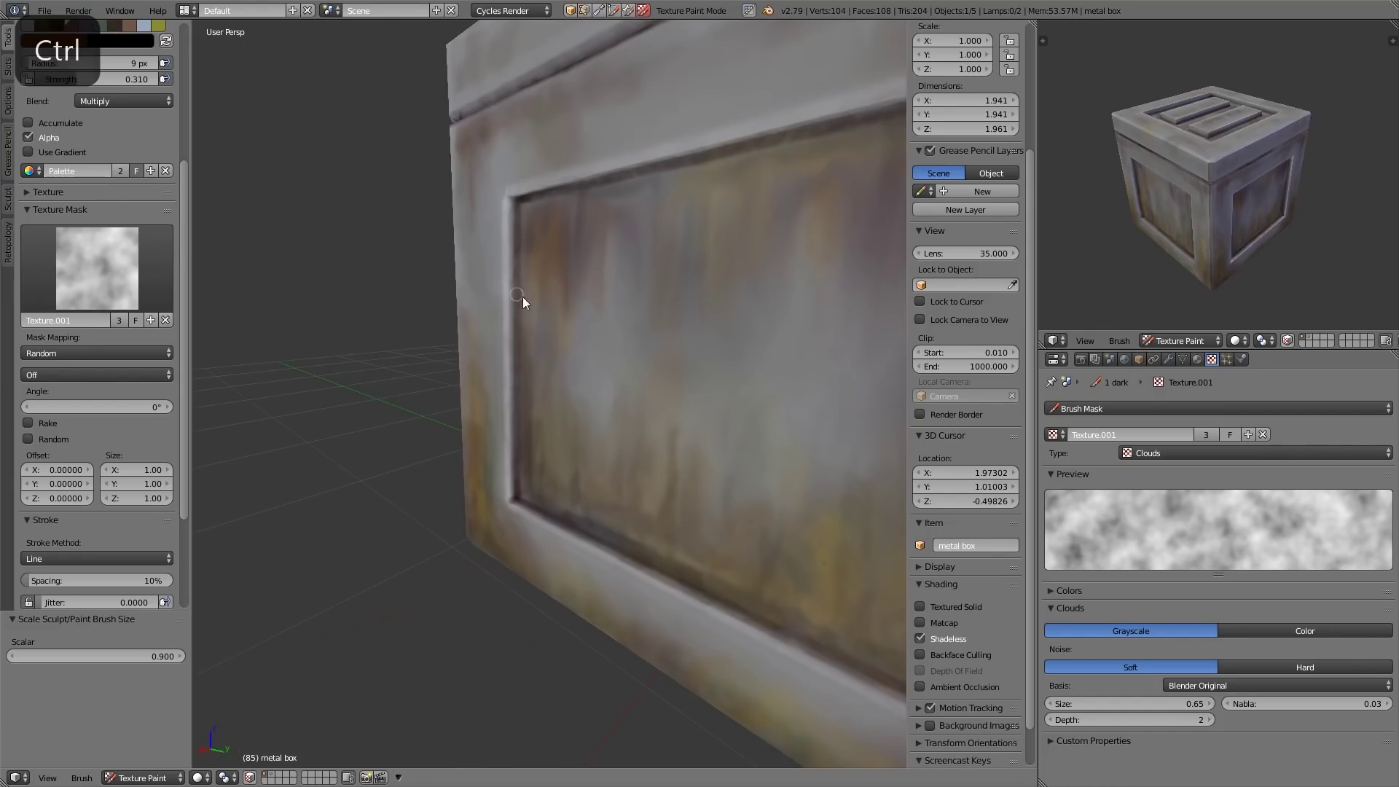
pyautogui.press('[')
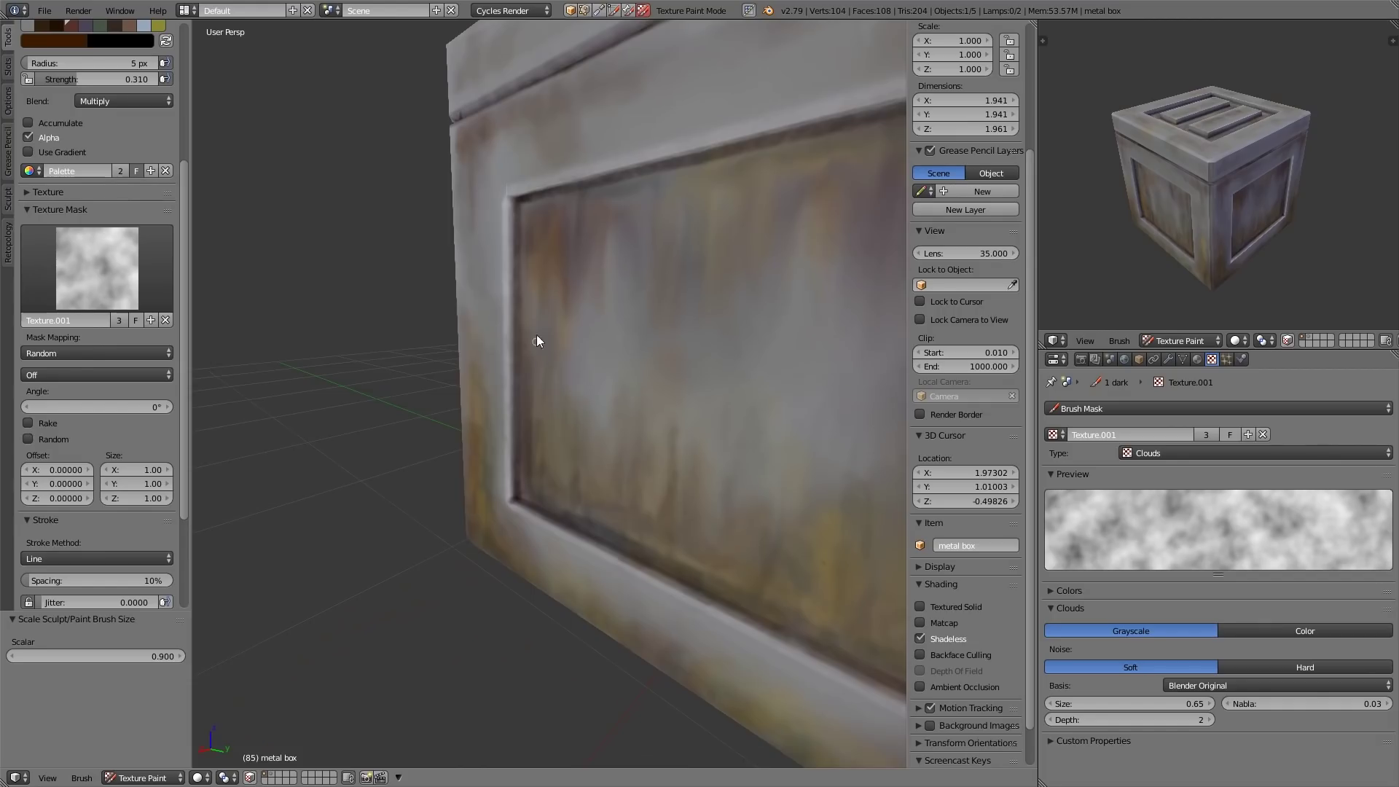
pyautogui.moveTo(536, 335)
pyautogui.mouseDown(button='middle')
pyautogui.moveTo(530, 281)
pyautogui.moveTo(524, 444)
pyautogui.mouseUp(button='middle')
pyautogui.click(920, 638)
pyautogui.moveTo(511, 182); pyautogui.dragTo(511, 520)
pyautogui.click(921, 638)
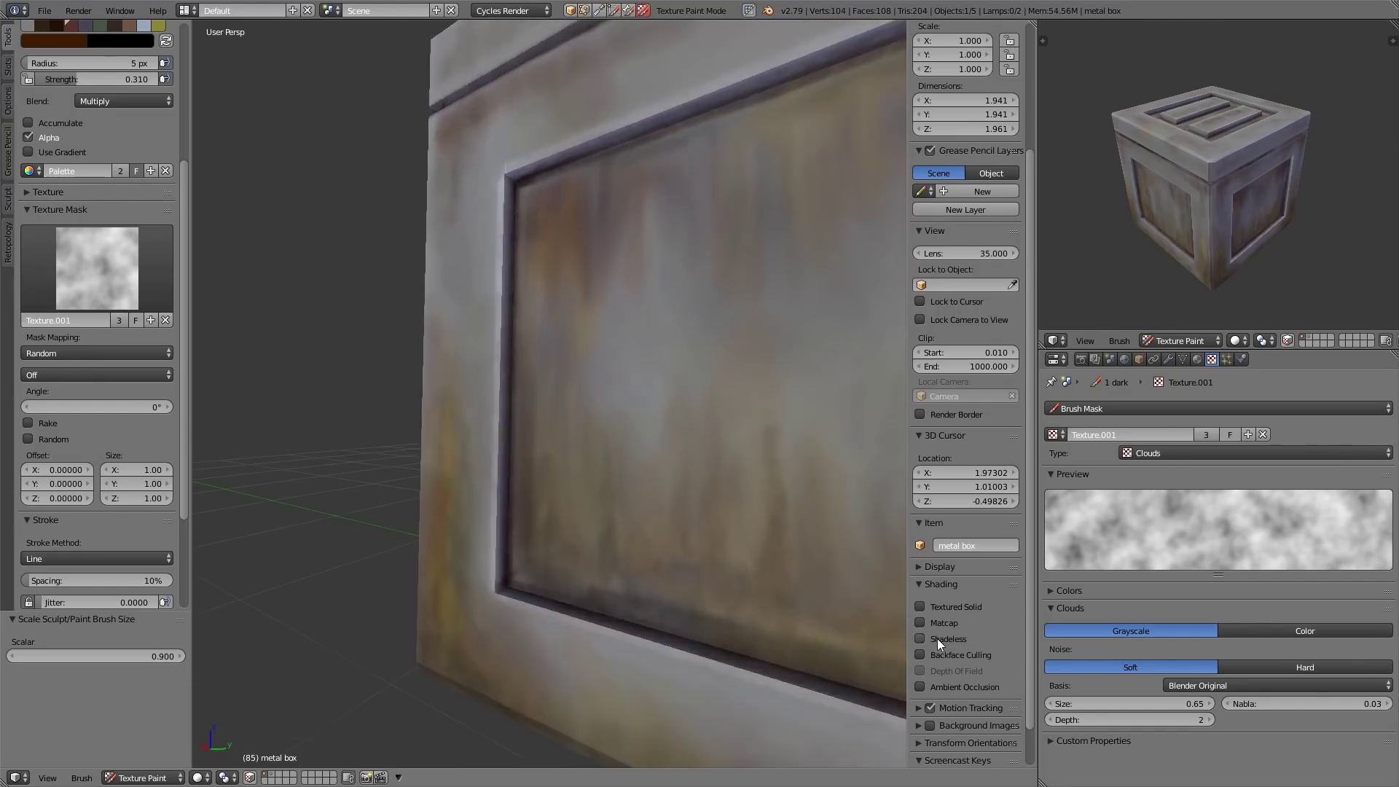
# Draw a thin dark line along the full upper inner edge of the recessed side panel.
pyautogui.moveTo(801, 634)
pyautogui.keyDown('ctrl'); pyautogui.mouseDown(button='middle')
pyautogui.moveTo(751, 588)
pyautogui.moveTo(761, 619)
pyautogui.mouseUp(button='middle'); pyautogui.keyUp('ctrl')
pyautogui.moveTo(875, 604)
pyautogui.mouseDown(button='middle')
pyautogui.moveTo(828, 601)
pyautogui.moveTo(786, 538)
pyautogui.moveTo(785, 422)
pyautogui.mouseUp(button='middle')
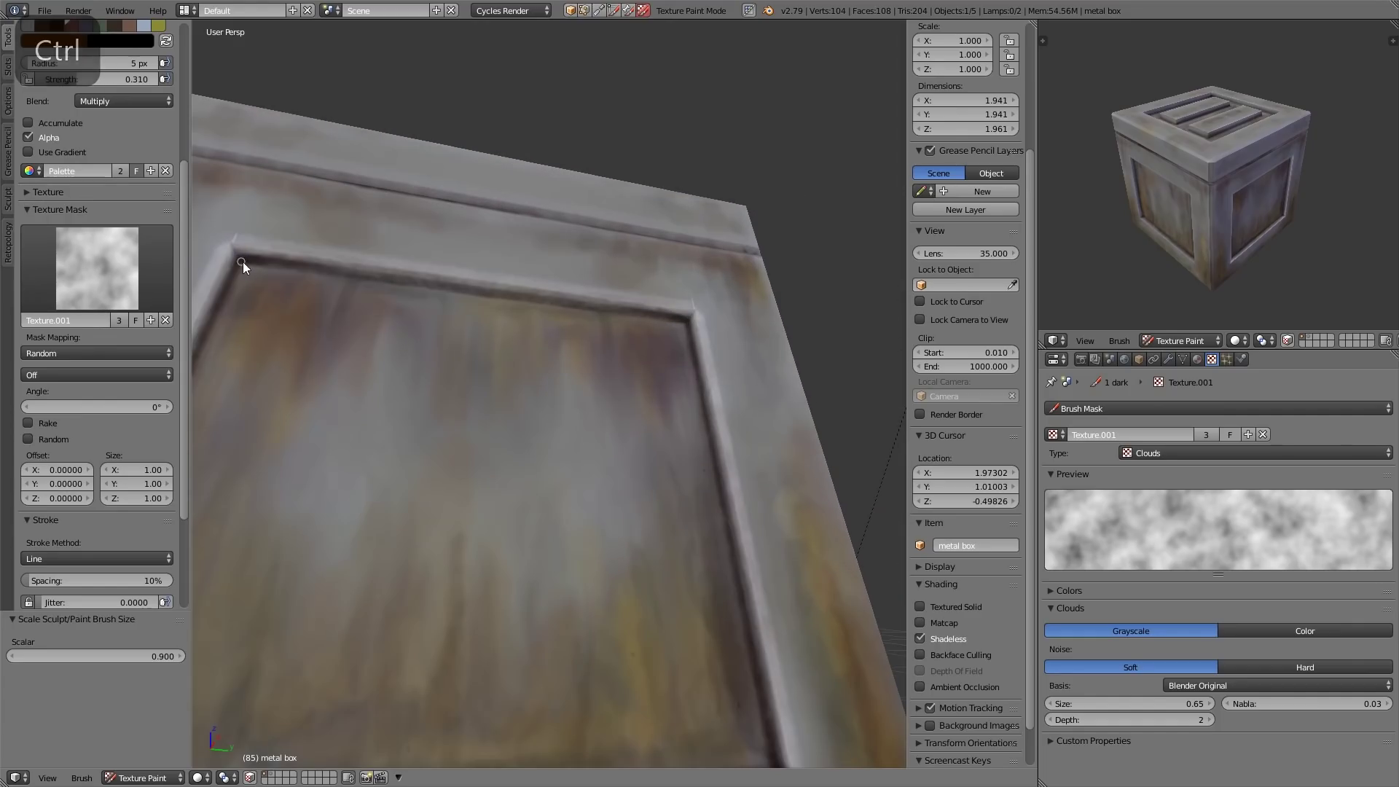
pyautogui.moveTo(245, 264); pyautogui.dragTo(685, 316)
pyautogui.keyDown('ctrl'); pyautogui.moveTo(688, 328); pyautogui.dragTo(700, 503, button='middle'); pyautogui.keyUp('ctrl')
pyautogui.moveTo(699, 503); pyautogui.dragTo(656, 554, button='middle')
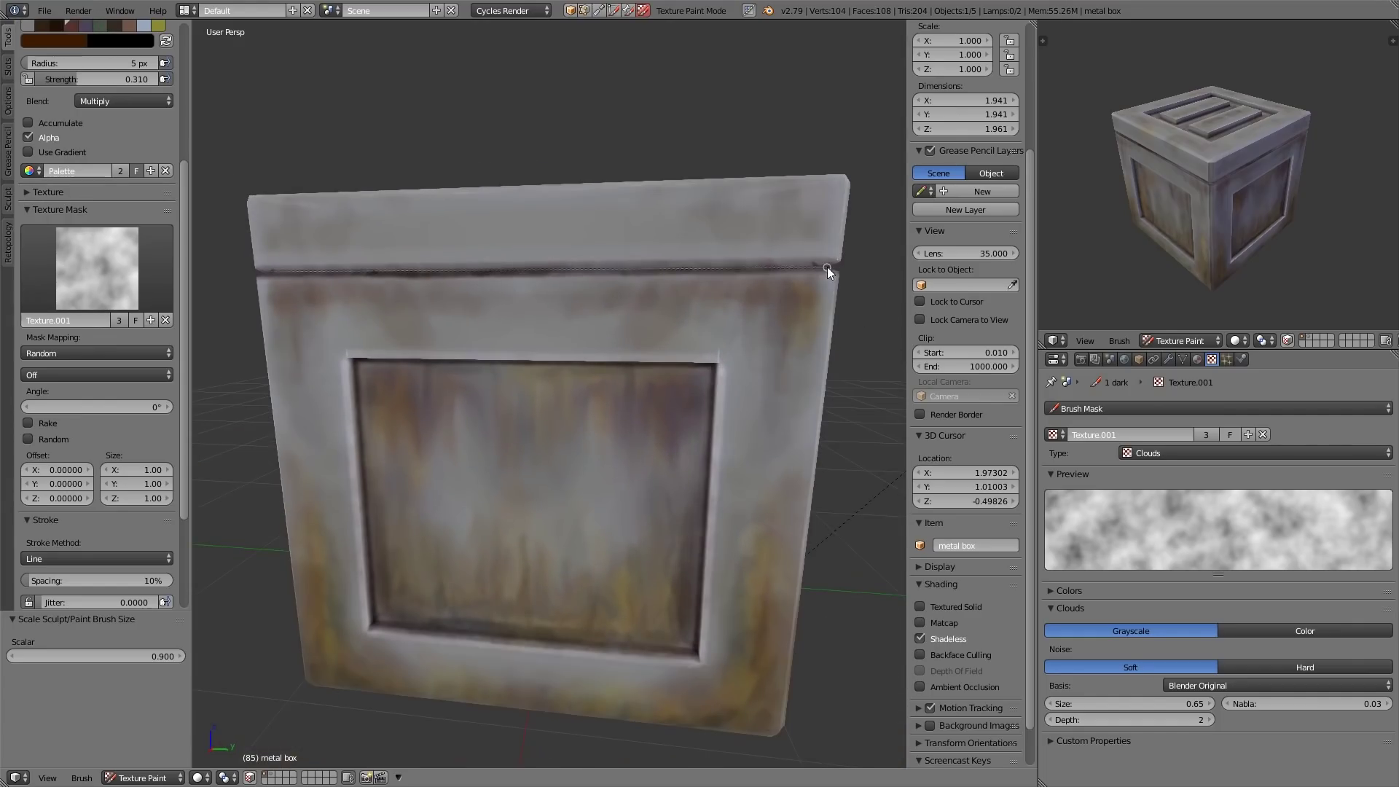
# Draw dark lines along the seam beneath the lid and at the recessed side panel's upper corner.
pyautogui.moveTo(815, 263); pyautogui.dragTo(272, 271)
pyautogui.moveTo(696, 474); pyautogui.dragTo(838, 478, button='middle')
pyautogui.moveTo(337, 435); pyautogui.dragTo(351, 366, button='middle')
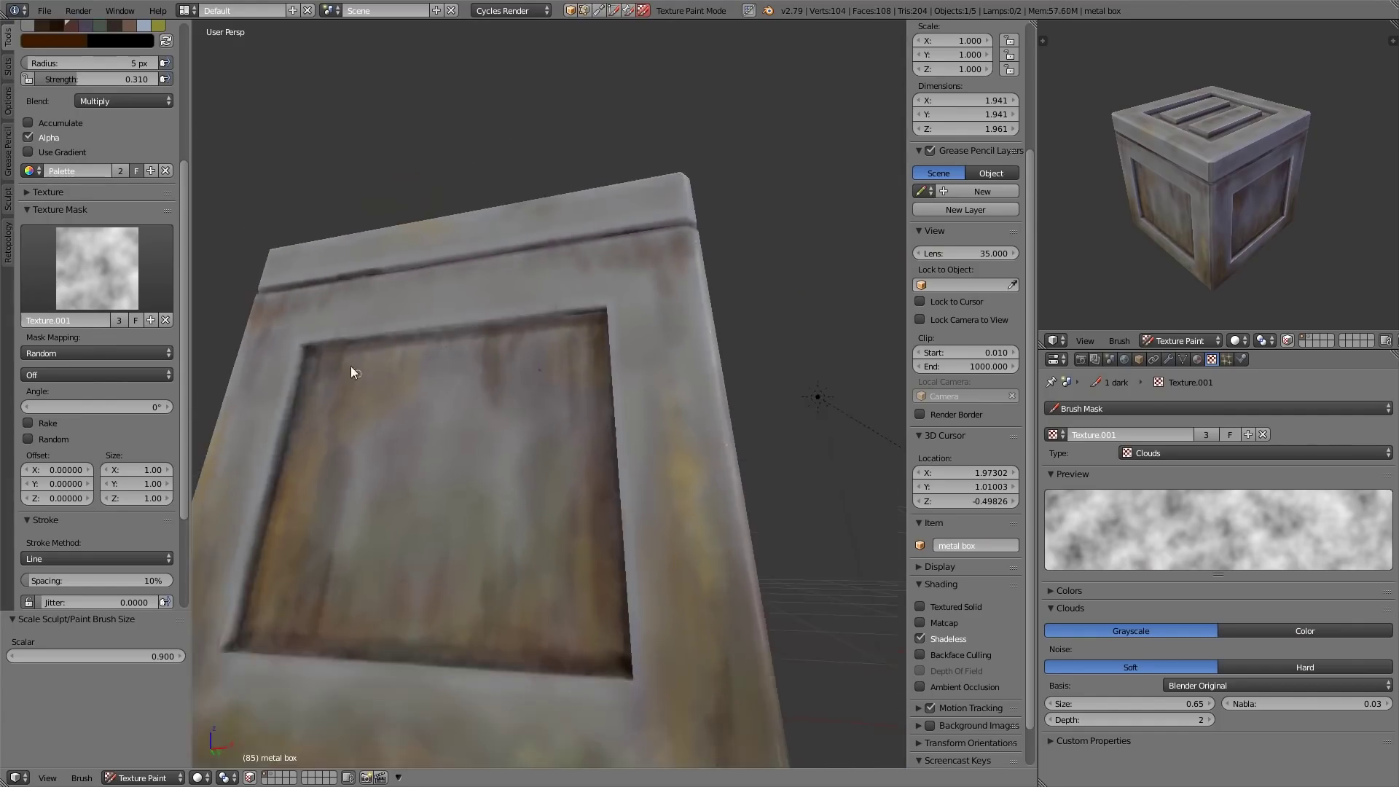
pyautogui.moveTo(602, 316); pyautogui.dragTo(601, 316)
pyautogui.moveTo(492, 331); pyautogui.dragTo(597, 430, button='middle')
pyautogui.moveTo(597, 429)
pyautogui.keyDown('shift'); pyautogui.mouseDown(button='middle')
pyautogui.moveTo(648, 413)
pyautogui.moveTo(473, 393)
pyautogui.mouseUp(button='middle'); pyautogui.keyUp('shift')
pyautogui.moveTo(356, 192); pyautogui.dragTo(217, 404)
# Switch to the Fill brush with the whole crate in view.
pyautogui.moveTo(306, 379); pyautogui.dragTo(408, 328, button='middle')
pyautogui.keyDown('shift'); pyautogui.moveTo(408, 328); pyautogui.dragTo(447, 299, button='middle'); pyautogui.keyUp('shift')
pyautogui.moveTo(540, 240); pyautogui.dragTo(721, 306, button='middle')
pyautogui.moveTo(722, 307)
pyautogui.keyDown('ctrl'); pyautogui.mouseDown(button='middle')
pyautogui.moveTo(739, 477)
pyautogui.moveTo(634, 489)
pyautogui.mouseUp(button='middle'); pyautogui.keyUp('ctrl')
pyautogui.keyDown('ctrl'); pyautogui.moveTo(633, 488); pyautogui.dragTo(624, 538, button='middle'); pyautogui.keyUp('ctrl')
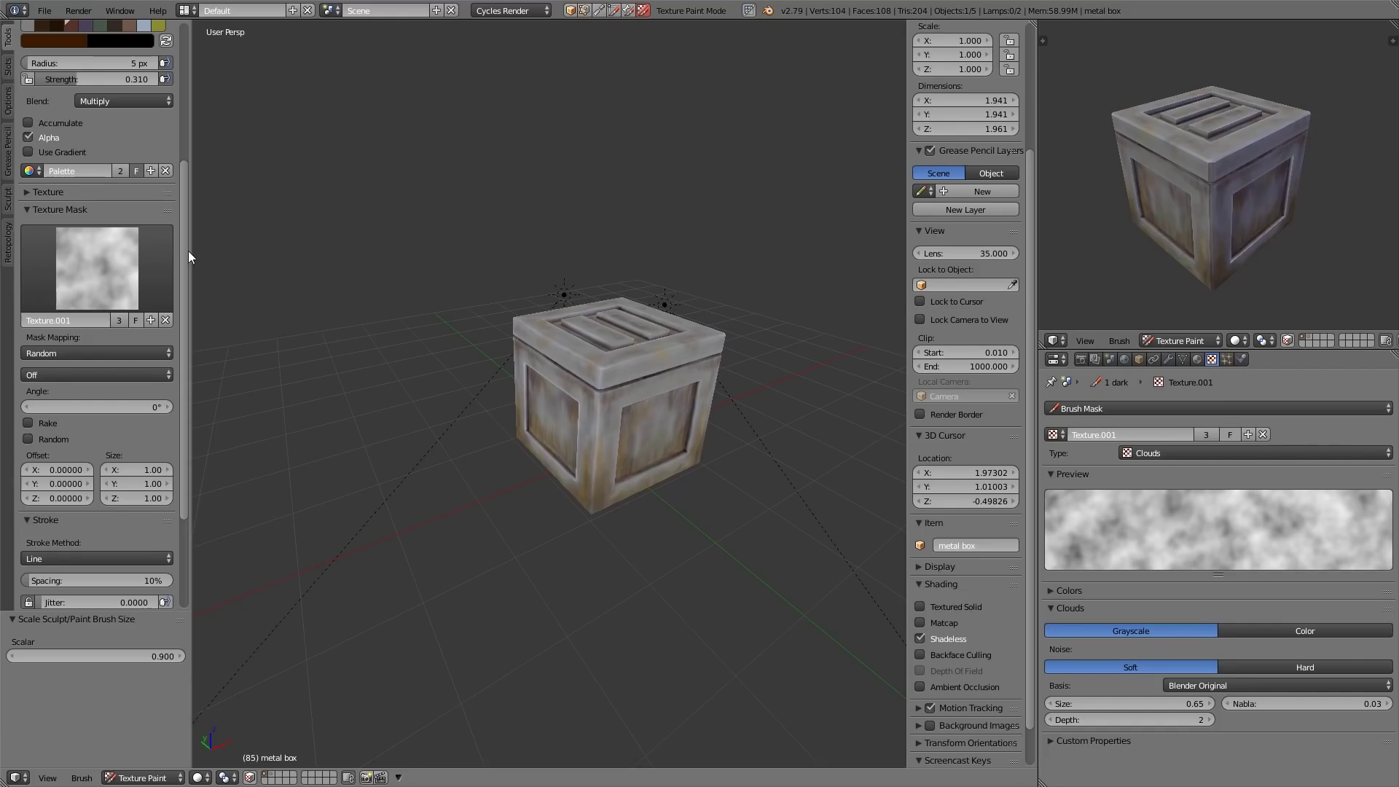
pyautogui.moveTo(188, 250); pyautogui.dragTo(186, 95)
pyautogui.click(91, 80)
pyautogui.click(298, 172)
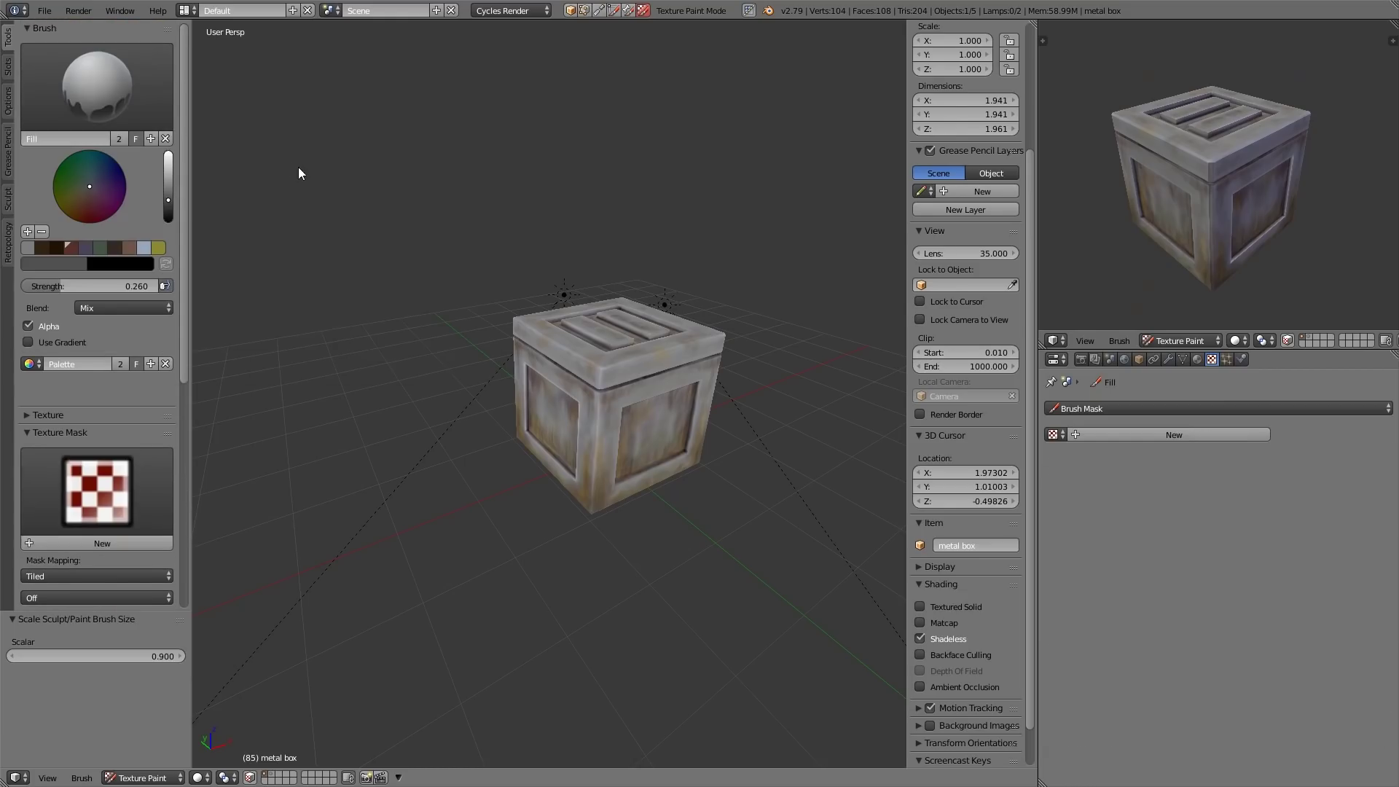
# Set the Fill brush to Multiply blending with a strength of 0.160 and fill the crate's texture to darken it.
pyautogui.click(142, 307)
pyautogui.click(129, 241)
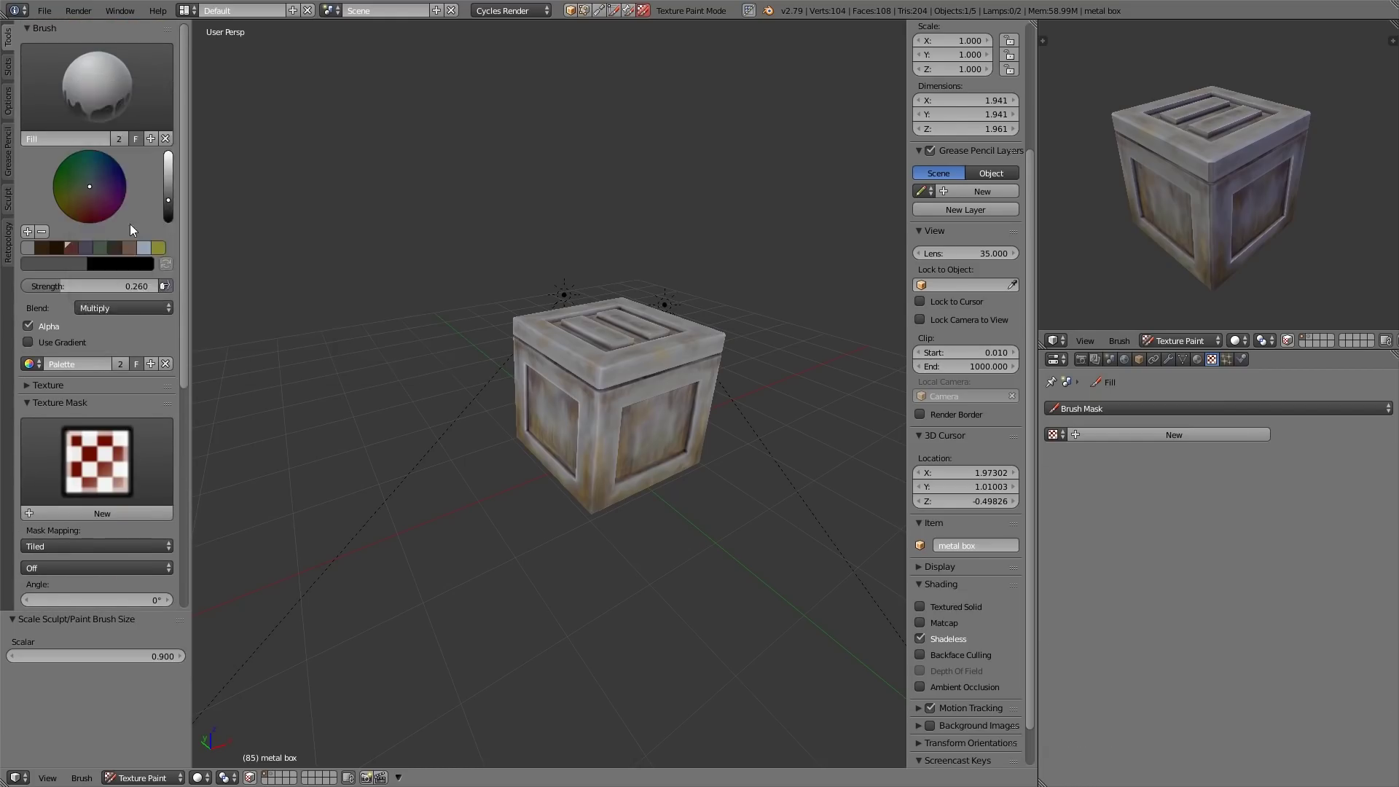
pyautogui.moveTo(157, 286); pyautogui.dragTo(46, 292)
pyautogui.click(692, 408)
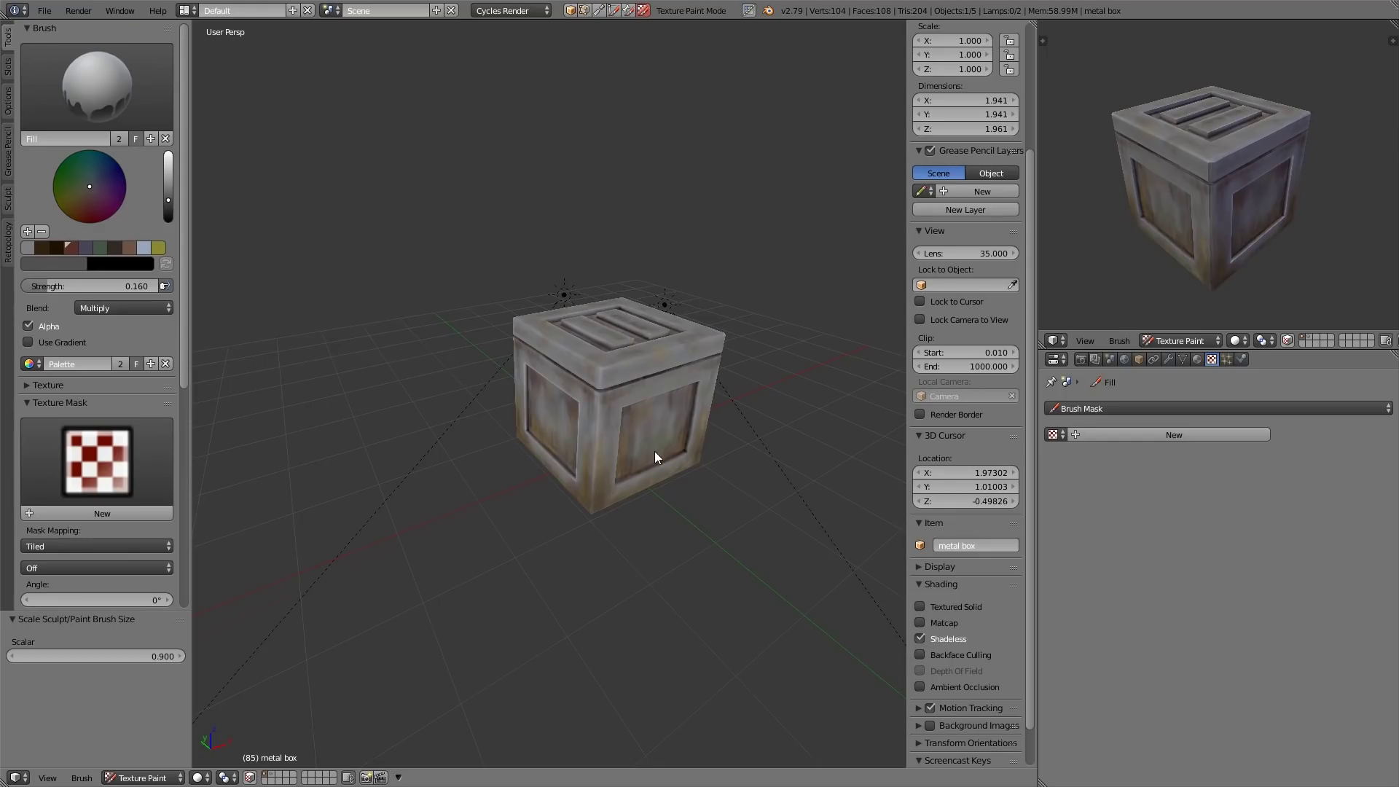
pyautogui.moveTo(656, 453); pyautogui.dragTo(630, 486, button='middle')
pyautogui.click(644, 474)
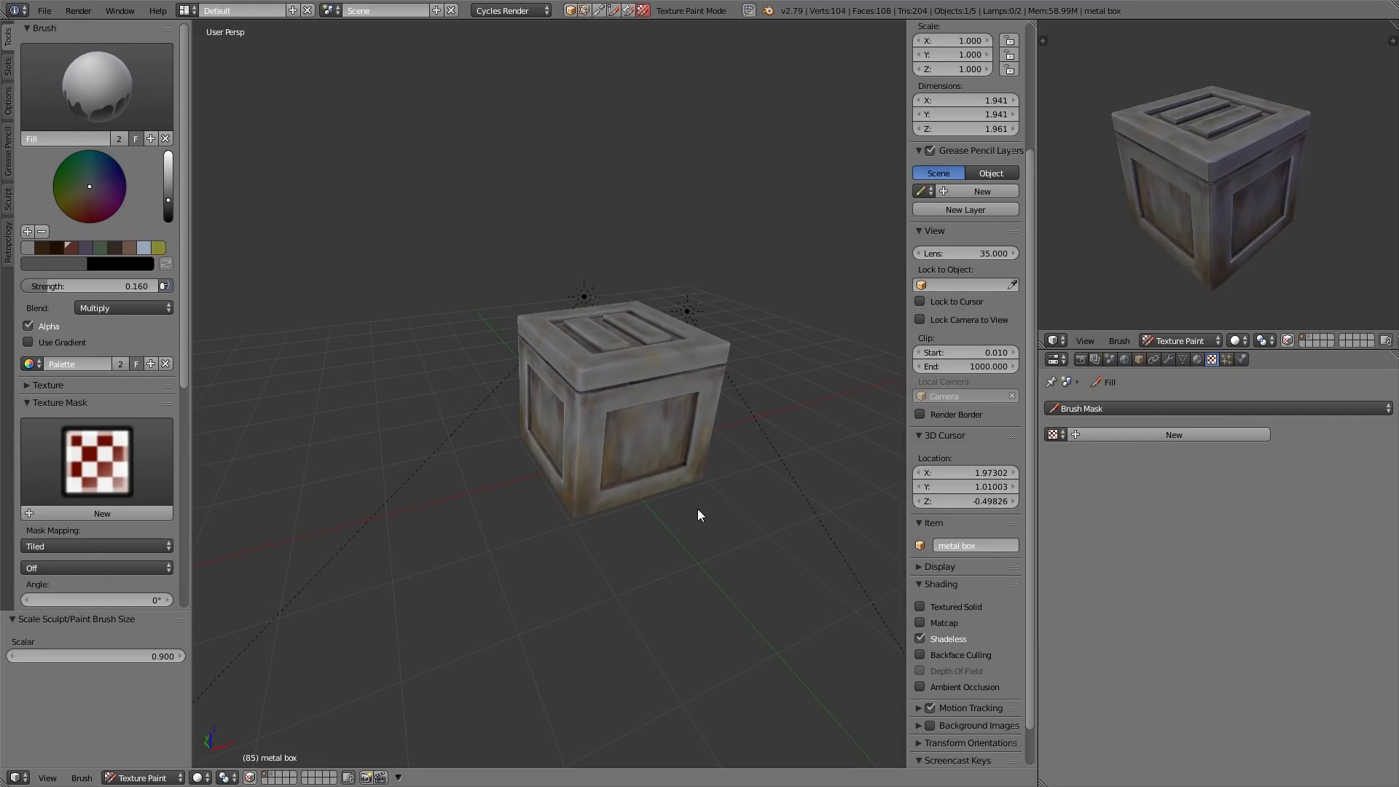
# Sample the grey metal colour of the crate's frame just below the lid and add it to the palette.
pyautogui.moveTo(698, 474); pyautogui.dragTo(691, 438, button='middle')
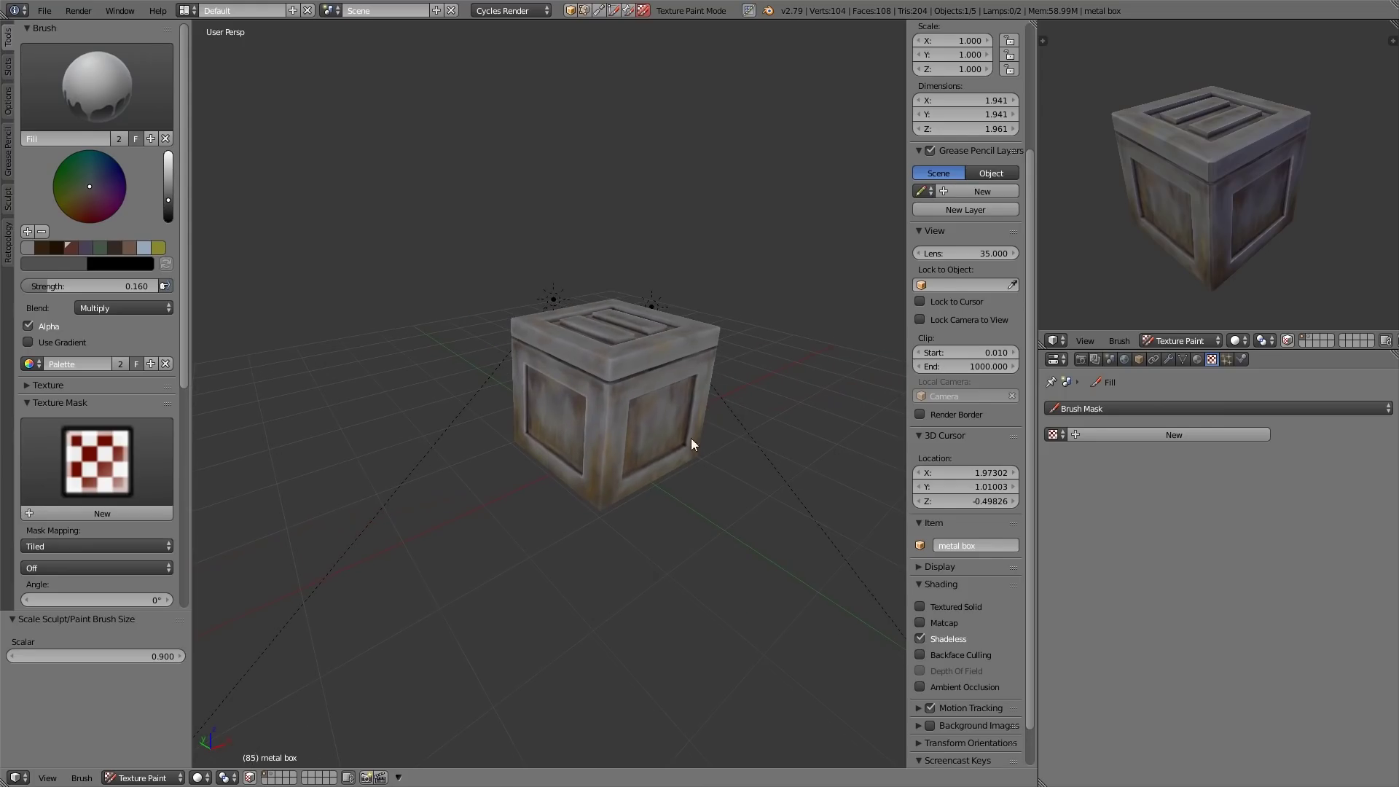
pyautogui.click(655, 374)
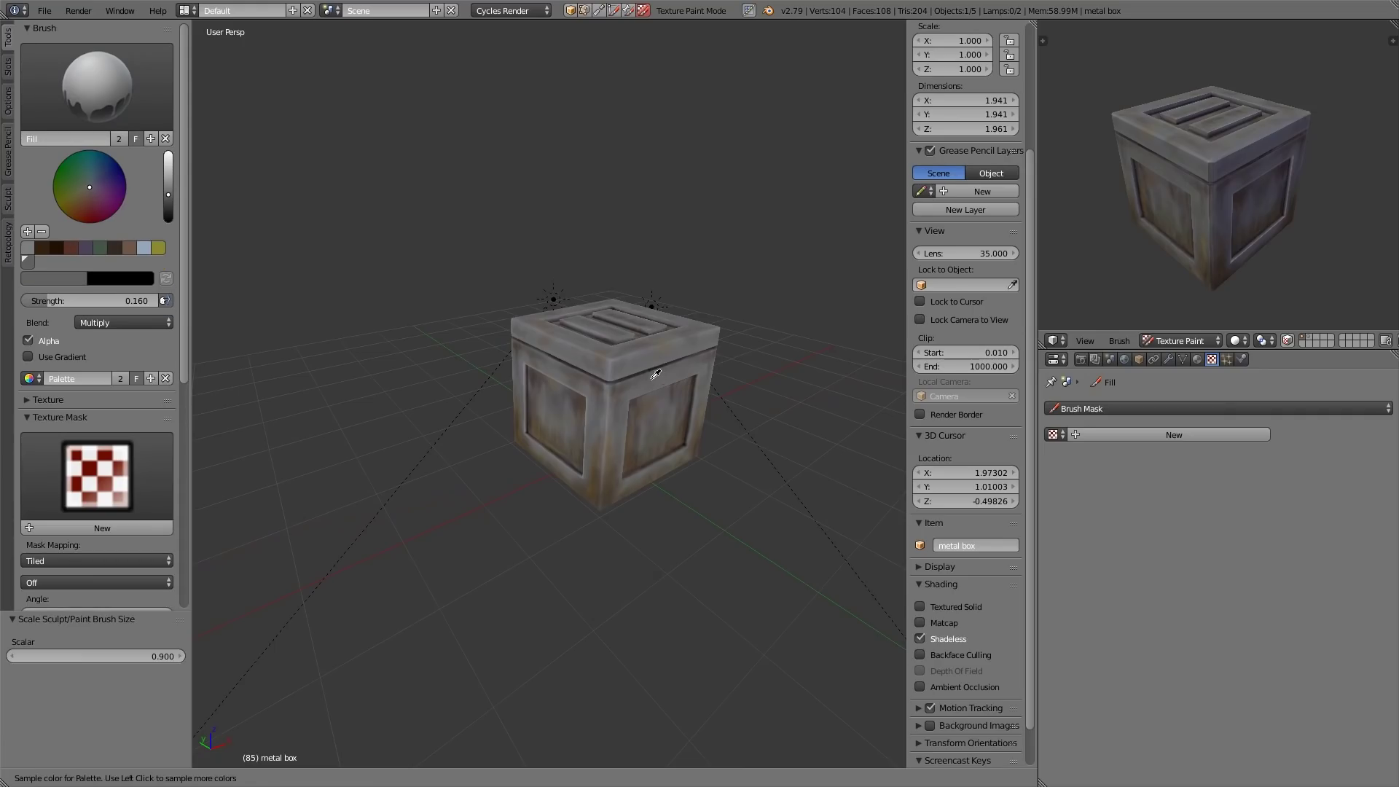
pyautogui.press('s')
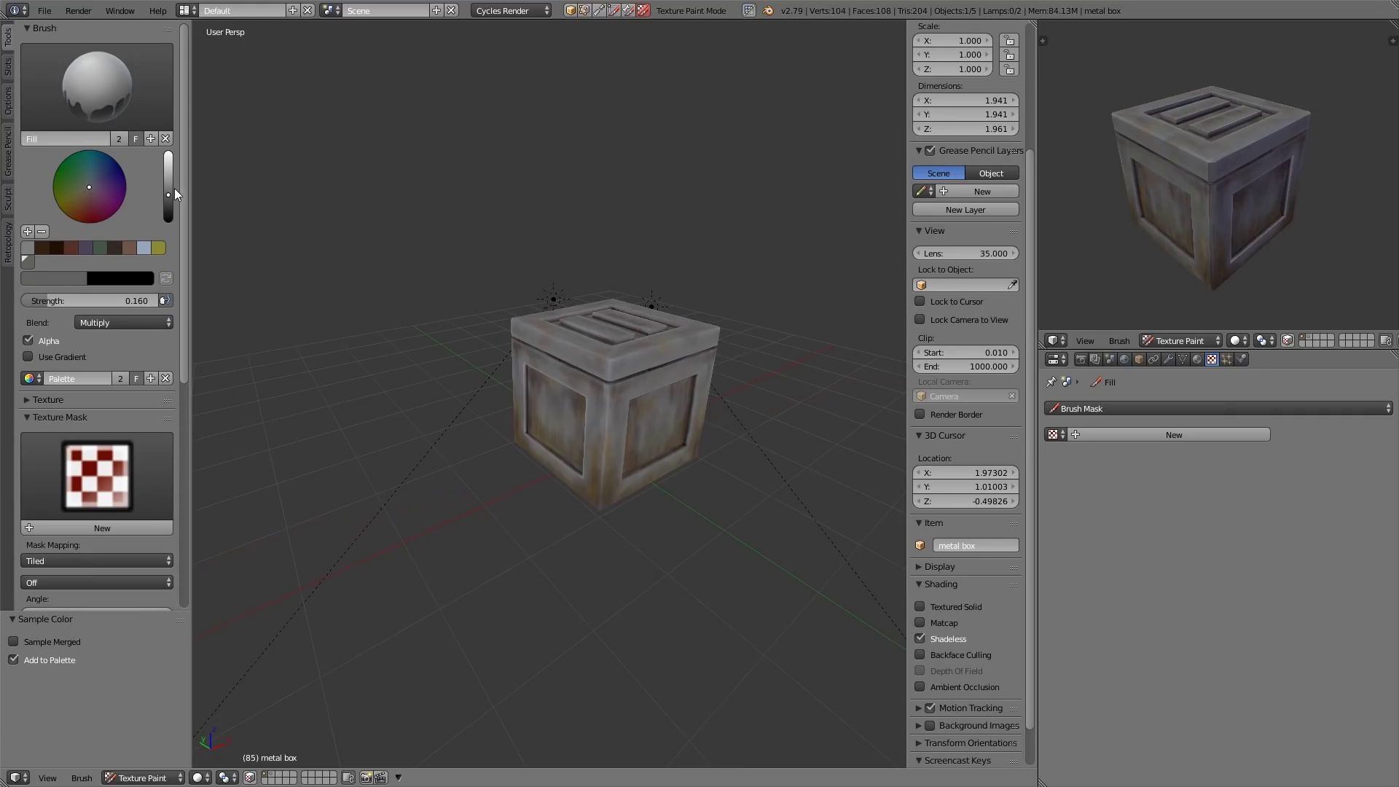
pyautogui.moveTo(655, 458); pyautogui.dragTo(660, 443, button='middle')
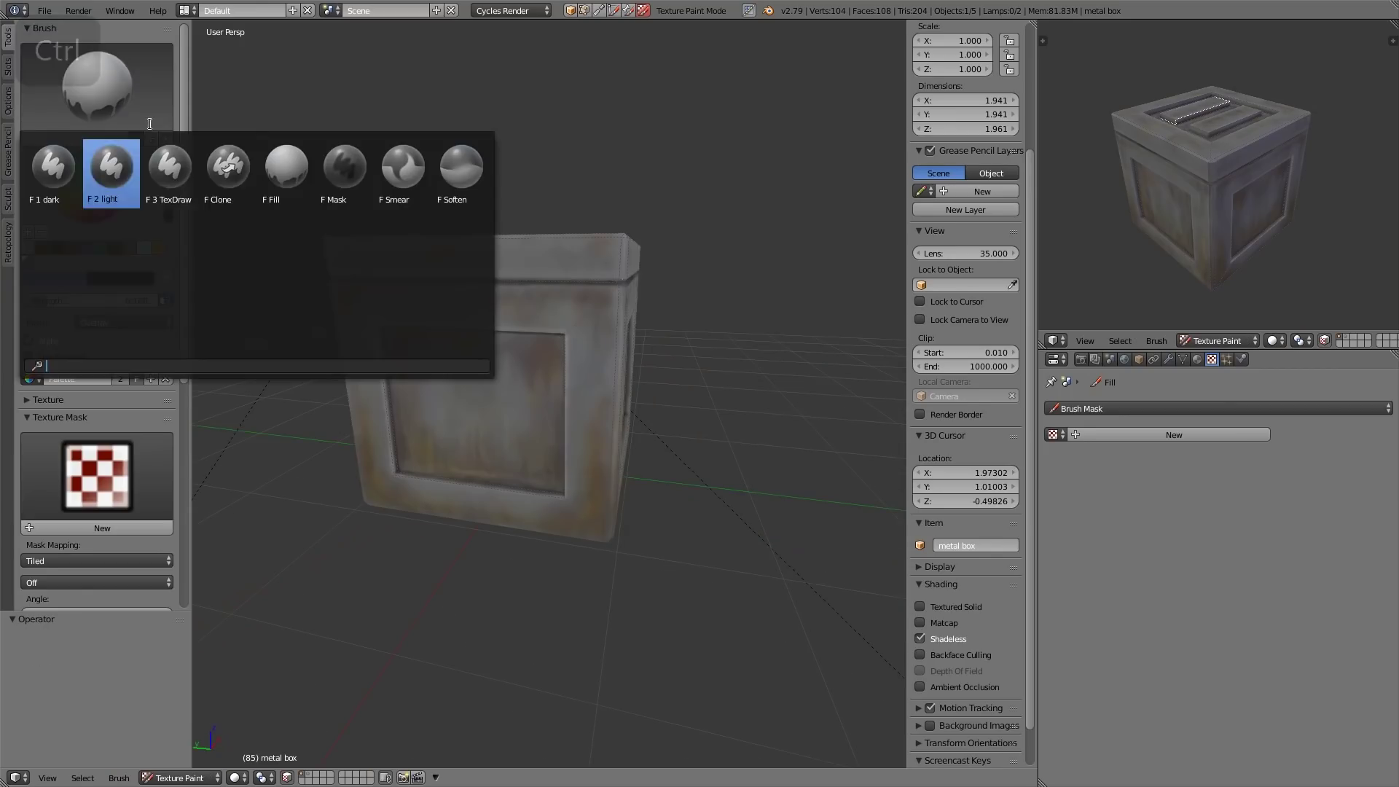
# Switch to the "1 dark" brush with the Space stroke method and a 36 px radius, and select all the crate's faces for painting.
pyautogui.click(103, 164)
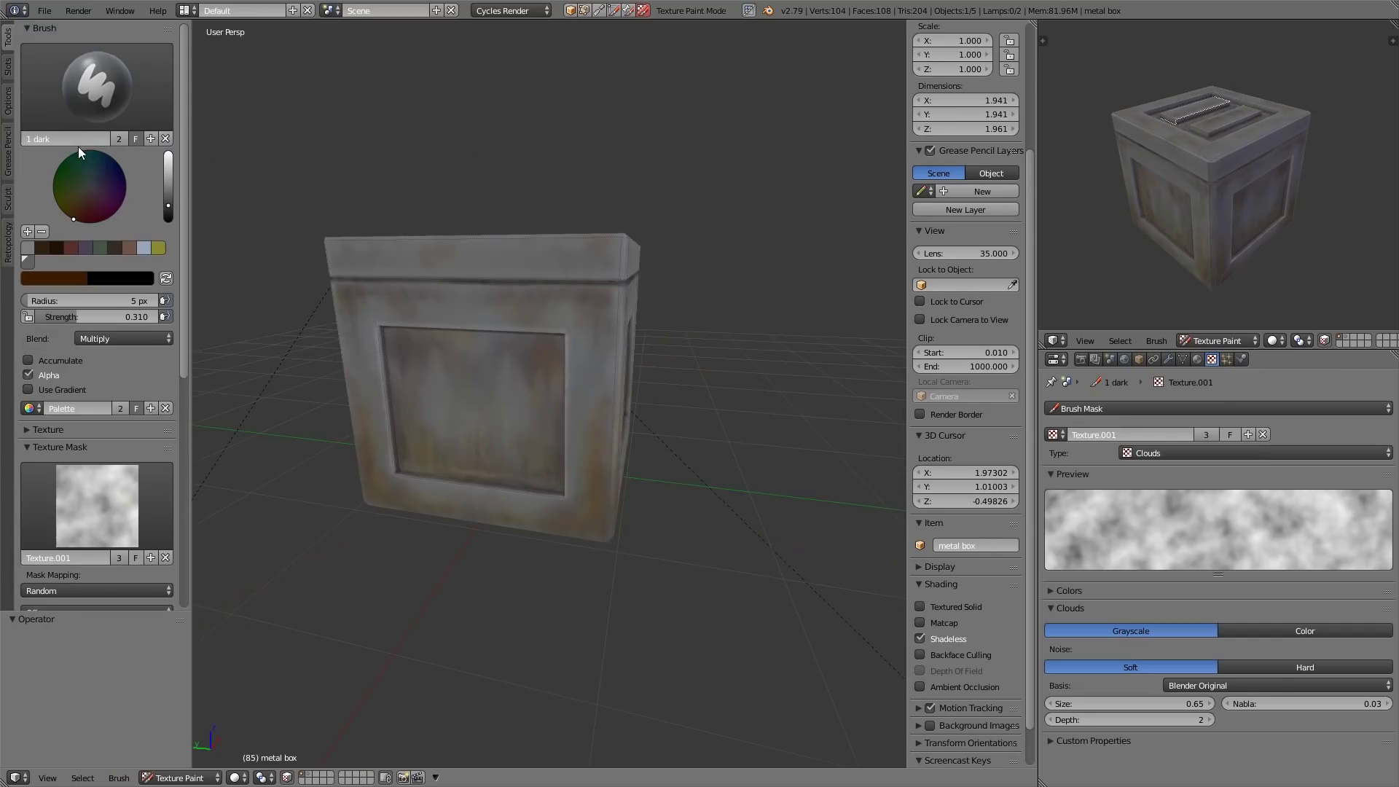
pyautogui.press(']')
pyautogui.scroll(-12, 120, 446)
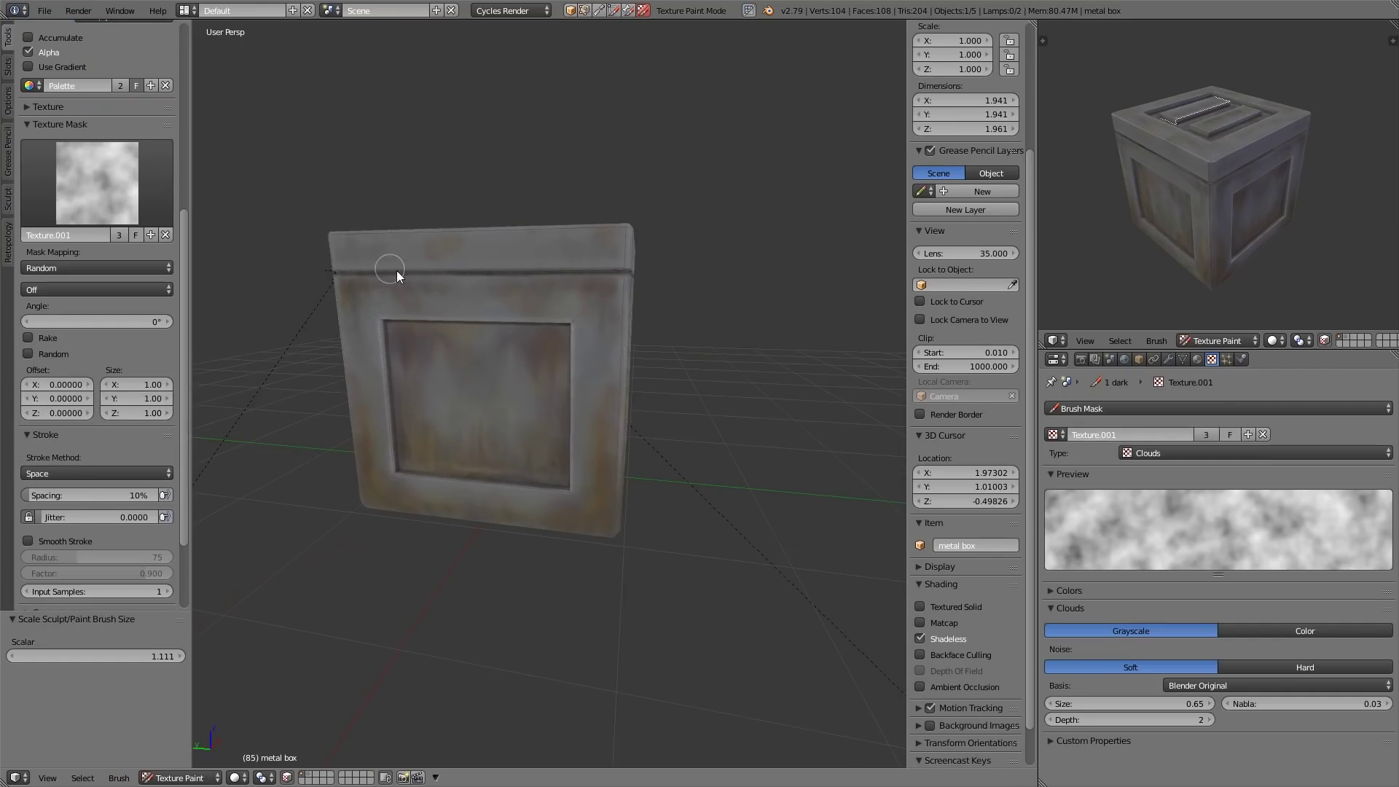
pyautogui.press('[')
pyautogui.moveTo(462, 408)
pyautogui.mouseDown(button='middle')
pyautogui.moveTo(435, 404)
pyautogui.moveTo(481, 394)
pyautogui.moveTo(562, 411)
pyautogui.mouseUp(button='middle')
pyautogui.scroll(8, 175, 169)
pyautogui.press('a')
pyautogui.press('a')
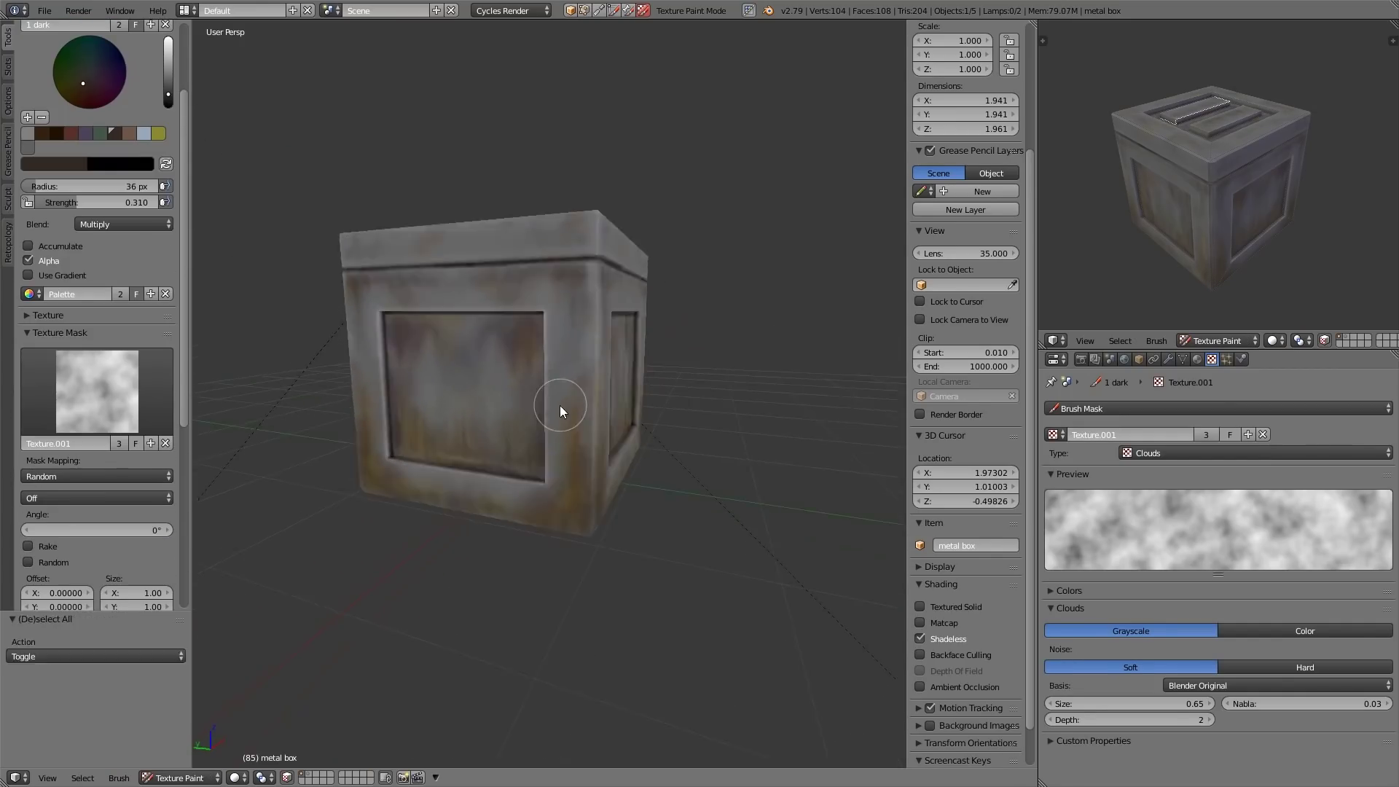
pyautogui.scroll(-10, 99, 560)
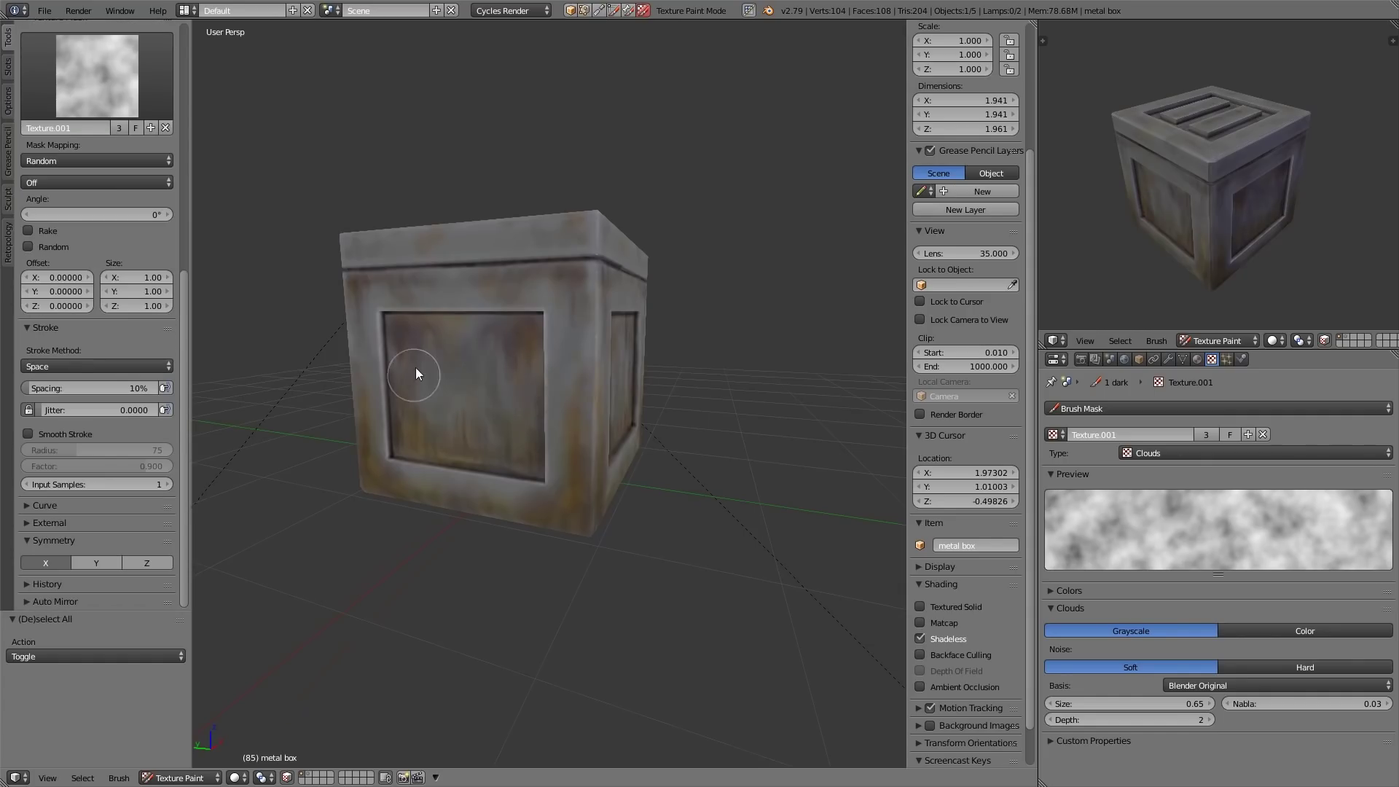
# Pick a dark reddish-brown brush colour and shade the recessed side panel with it.
pyautogui.moveTo(408, 326)
pyautogui.mouseDown(button='middle')
pyautogui.moveTo(462, 318)
pyautogui.moveTo(468, 296)
pyautogui.moveTo(487, 401)
pyautogui.moveTo(534, 469)
pyautogui.moveTo(562, 474)
pyautogui.mouseUp(button='middle')
pyautogui.scroll(15, 175, 182)
pyautogui.click(86, 211)
pyautogui.click(169, 200)
pyautogui.moveTo(454, 459)
pyautogui.mouseDown()
pyautogui.moveTo(566, 444)
pyautogui.moveTo(604, 357)
pyautogui.mouseUp()
# Change the paint symmetry from the X axis to the Y axis and undo the last brush stroke.
pyautogui.moveTo(423, 344); pyautogui.dragTo(543, 422, button='middle')
pyautogui.moveTo(543, 423)
pyautogui.keyDown('ctrl'); pyautogui.mouseDown(button='middle')
pyautogui.moveTo(574, 509)
pyautogui.moveTo(547, 503)
pyautogui.mouseUp(button='middle'); pyautogui.keyUp('ctrl')
pyautogui.keyDown('ctrl'); pyautogui.moveTo(641, 503); pyautogui.dragTo(666, 399, button='middle'); pyautogui.keyUp('ctrl')
pyautogui.scroll(-15, 102, 510)
pyautogui.click(96, 560)
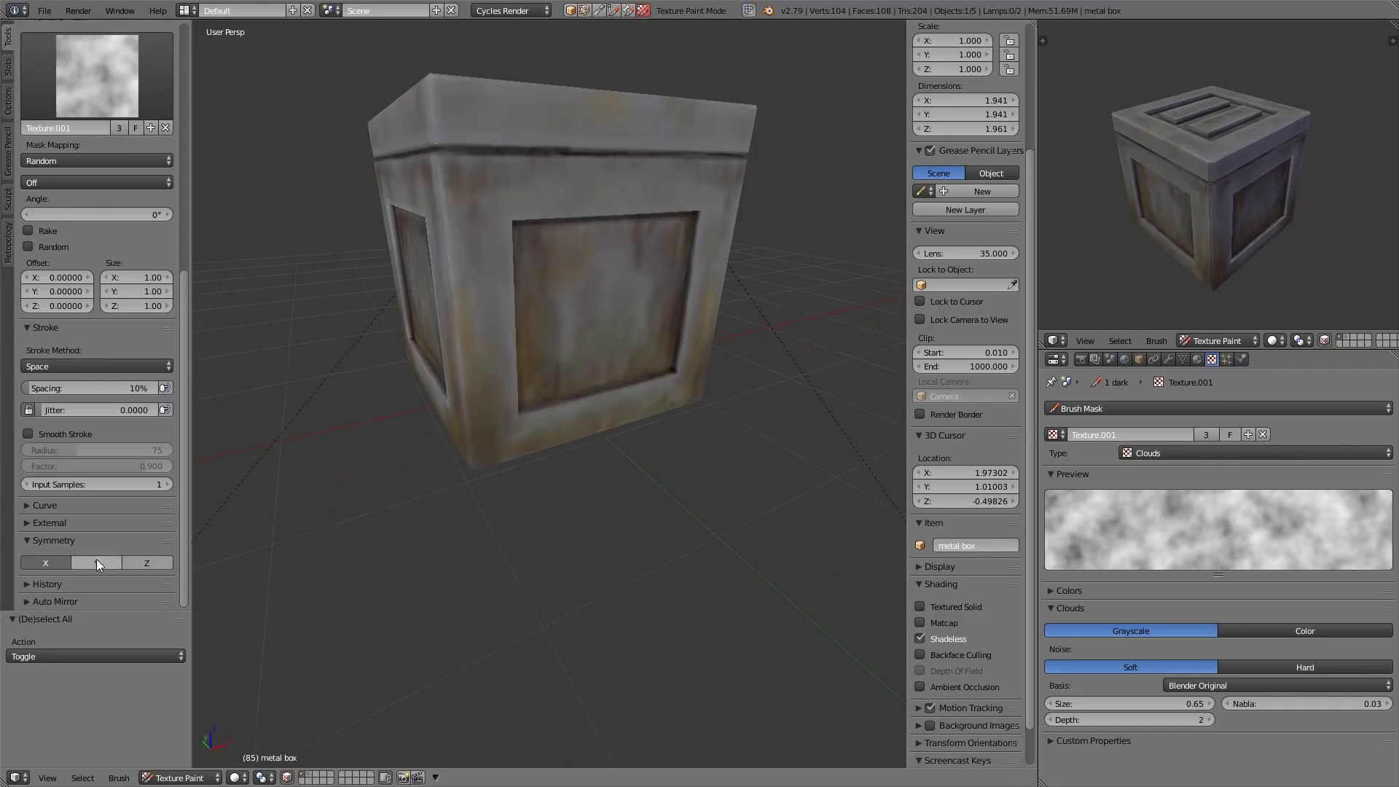
pyautogui.click(45, 562)
pyautogui.moveTo(711, 218); pyautogui.dragTo(663, 199, button='middle')
pyautogui.hotkey('ctrl', 'z')
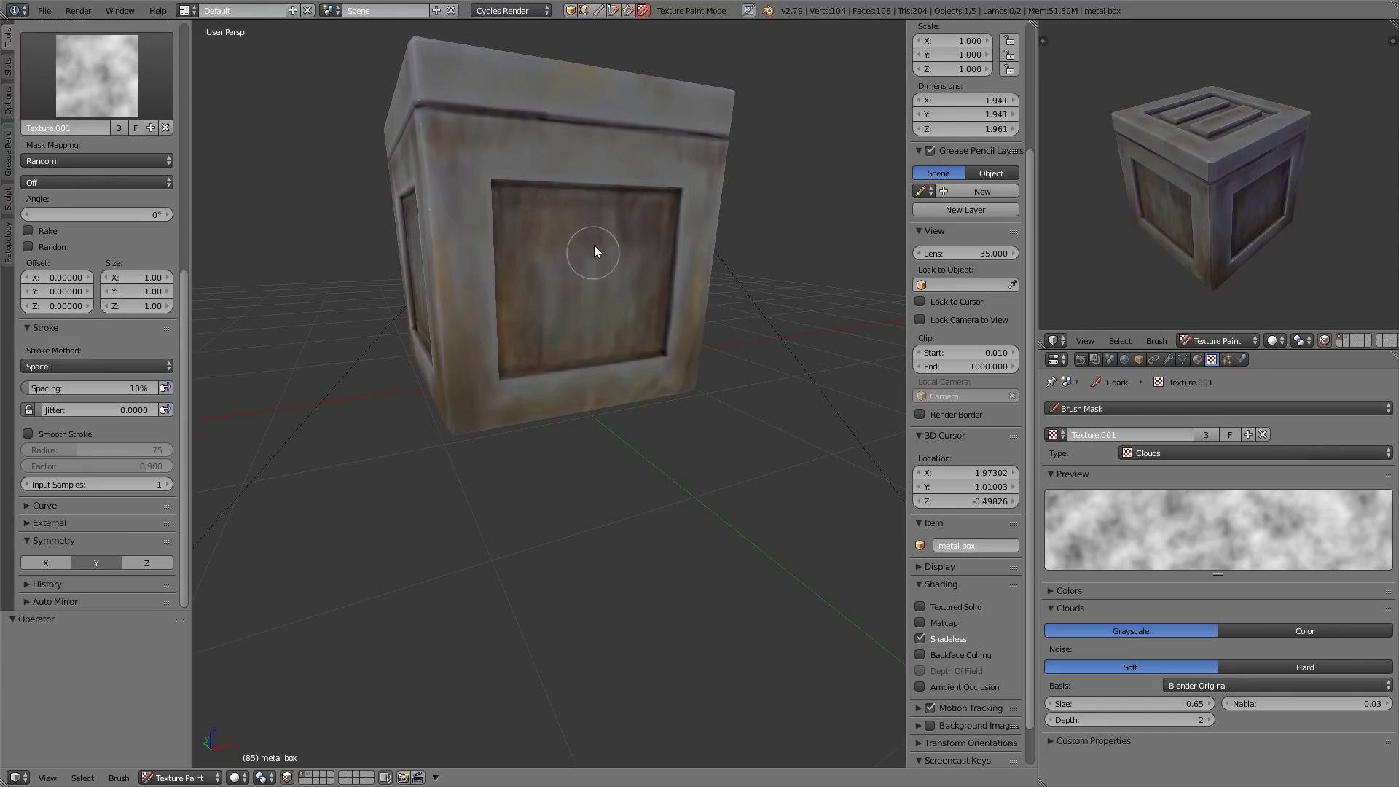
# Shade the recessed side panels further, then choose a darkened brown palette swatch as the brush colour.
pyautogui.moveTo(587, 244); pyautogui.dragTo(601, 178, button='middle')
pyautogui.scroll(10, 92, 53)
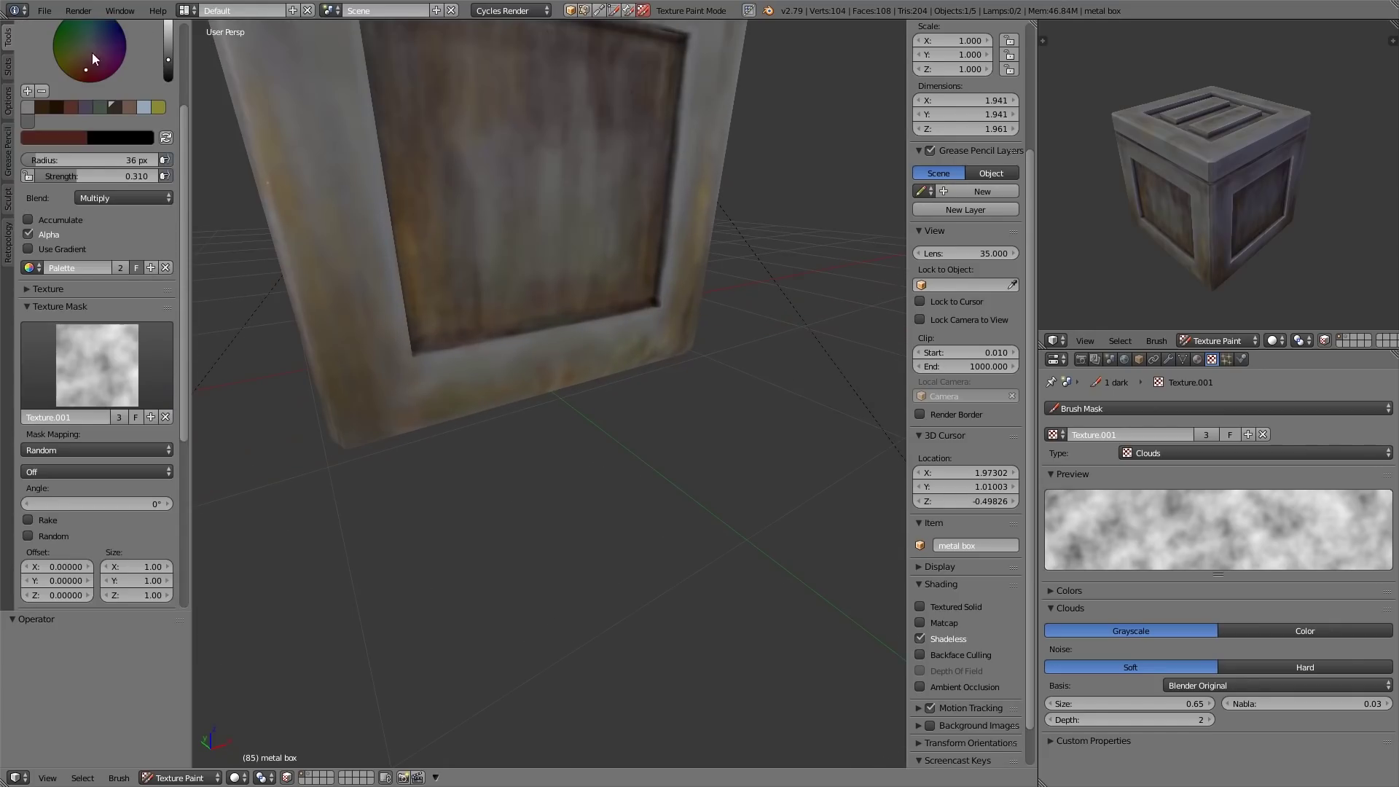
pyautogui.moveTo(654, 218); pyautogui.dragTo(685, 405, button='middle')
pyautogui.keyDown('shift'); pyautogui.moveTo(685, 405); pyautogui.dragTo(631, 466, button='middle'); pyautogui.keyUp('shift')
pyautogui.keyDown('ctrl'); pyautogui.moveTo(631, 466); pyautogui.dragTo(682, 415, button='middle'); pyautogui.keyUp('ctrl')
pyautogui.keyDown('ctrl'); pyautogui.moveTo(681, 416); pyautogui.dragTo(667, 400, button='middle'); pyautogui.keyUp('ctrl')
pyautogui.scroll(5, 141, 72)
pyautogui.keyDown('ctrl'); pyautogui.moveTo(306, 336); pyautogui.dragTo(218, 194, button='middle'); pyautogui.keyUp('ctrl')
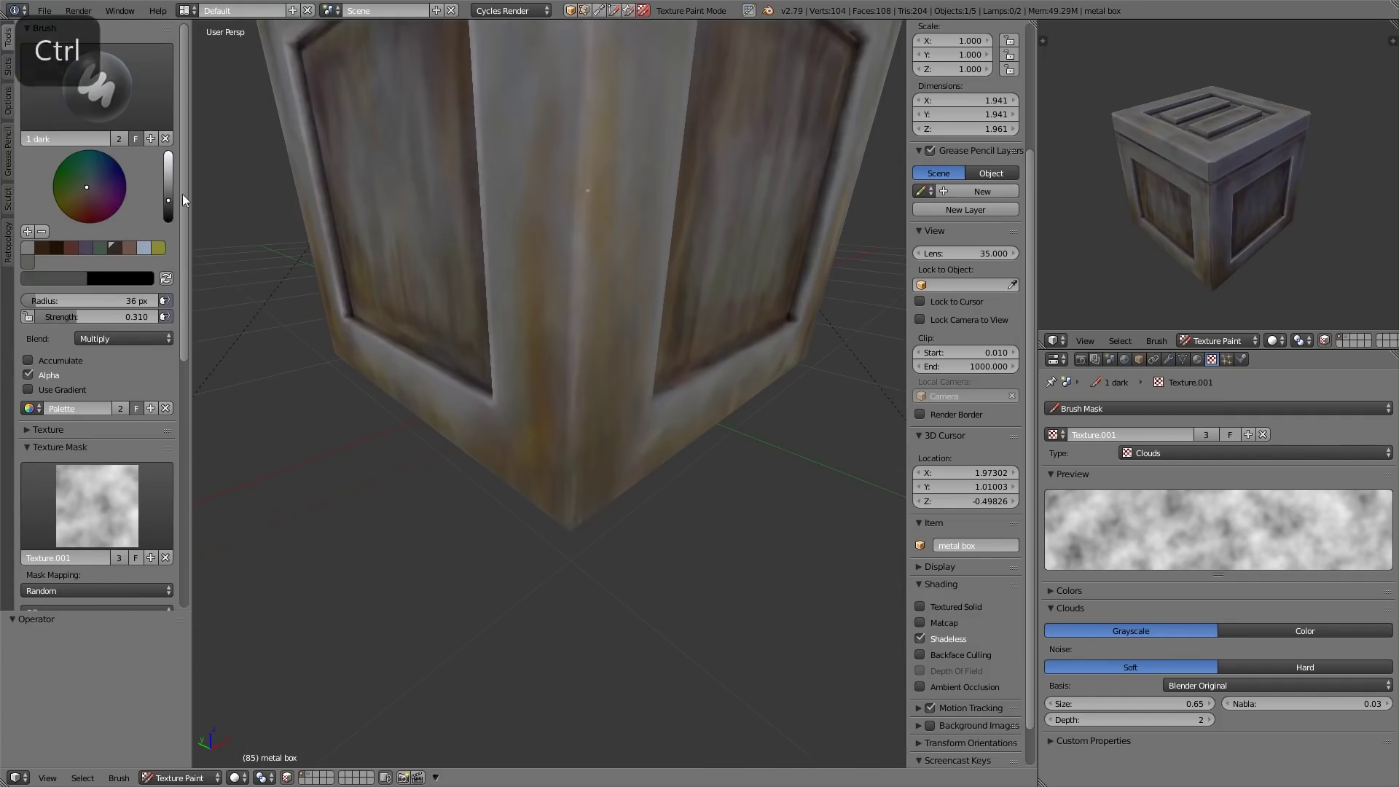
pyautogui.click(56, 247)
pyautogui.click(168, 207)
# Shrink the "1 dark" brush radius to 6 px and set its strength to 0.598.
pyautogui.moveTo(510, 430); pyautogui.dragTo(615, 377, button='middle')
pyautogui.press('[')
pyautogui.press('[')
pyautogui.press('[')
pyautogui.press('[')
pyautogui.press('[')
pyautogui.press('[')
pyautogui.press('[')
pyautogui.press('[')
pyautogui.press('[')
pyautogui.press('[')
pyautogui.press('[')
pyautogui.press('[')
pyautogui.press('[')
# Draw thin, irregular dark crack lines on the frame near the crate's lower corner.
pyautogui.moveTo(675, 215); pyautogui.dragTo(582, 237, button='middle')
pyautogui.moveTo(583, 236)
pyautogui.keyDown('ctrl'); pyautogui.mouseDown(button='middle')
pyautogui.moveTo(567, 279)
pyautogui.moveTo(553, 241)
pyautogui.mouseUp(button='middle'); pyautogui.keyUp('ctrl')
pyautogui.moveTo(184, 350); pyautogui.dragTo(198, 605)
pyautogui.moveTo(685, 241); pyautogui.dragTo(576, 216, button='middle')
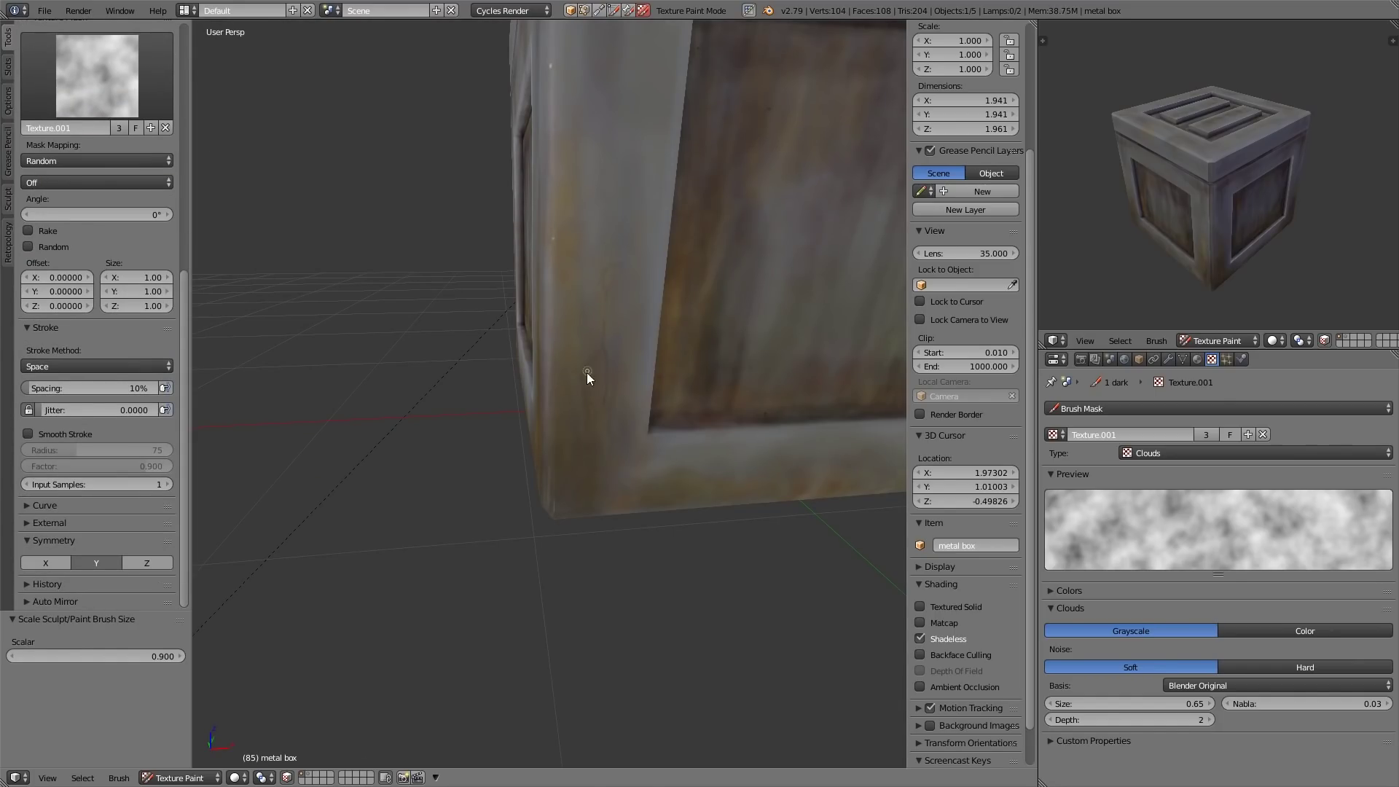
pyautogui.moveTo(587, 373)
pyautogui.keyDown('ctrl'); pyautogui.mouseDown(button='middle')
pyautogui.moveTo(672, 527)
pyautogui.moveTo(593, 405)
pyautogui.moveTo(602, 395)
pyautogui.mouseUp(button='middle'); pyautogui.keyUp('ctrl')
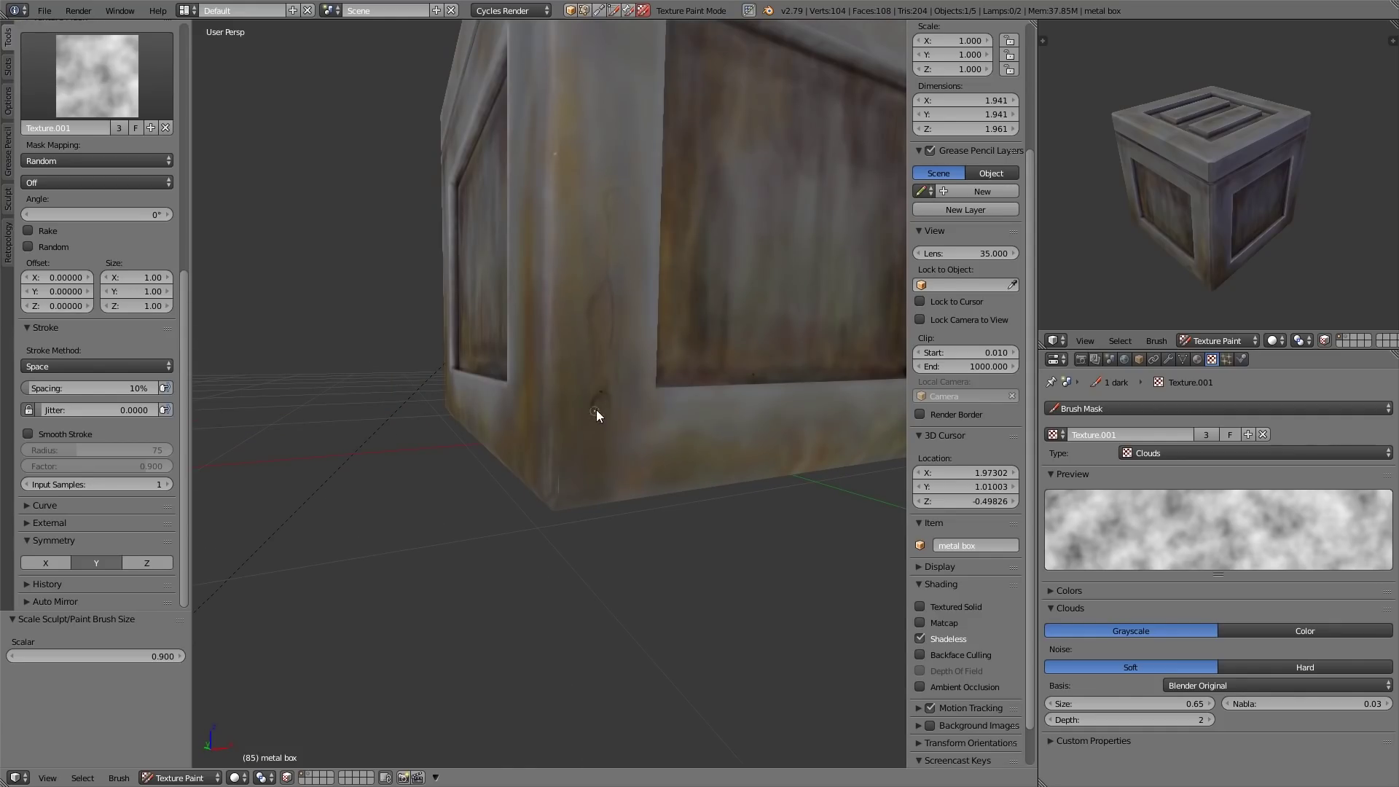
pyautogui.scroll(8, 103, 125)
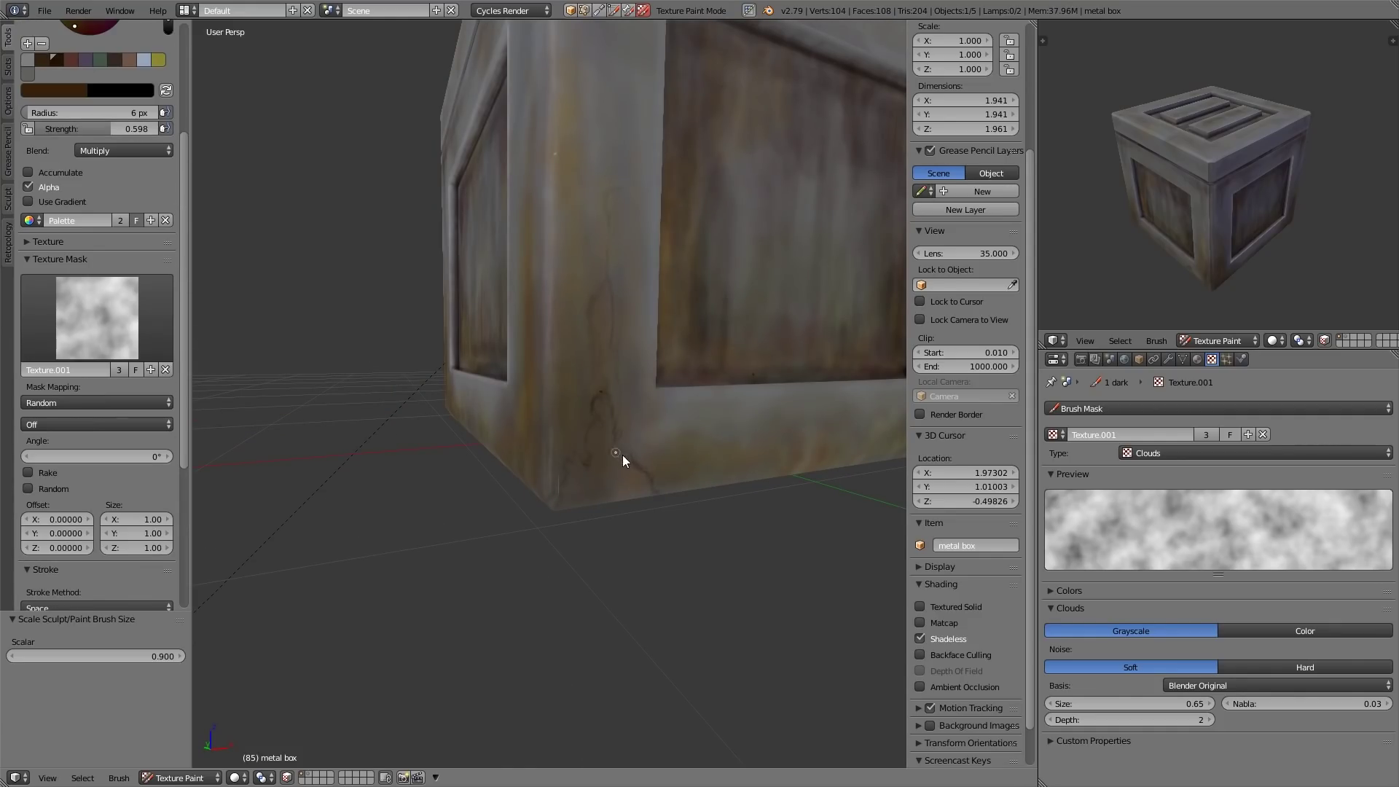
# Switch to the "3 TexDraw" brush and paint orange-brown rust inside the cracks at the lower corner.
pyautogui.press('3')
pyautogui.moveTo(180, 215); pyautogui.dragTo(181, 128)
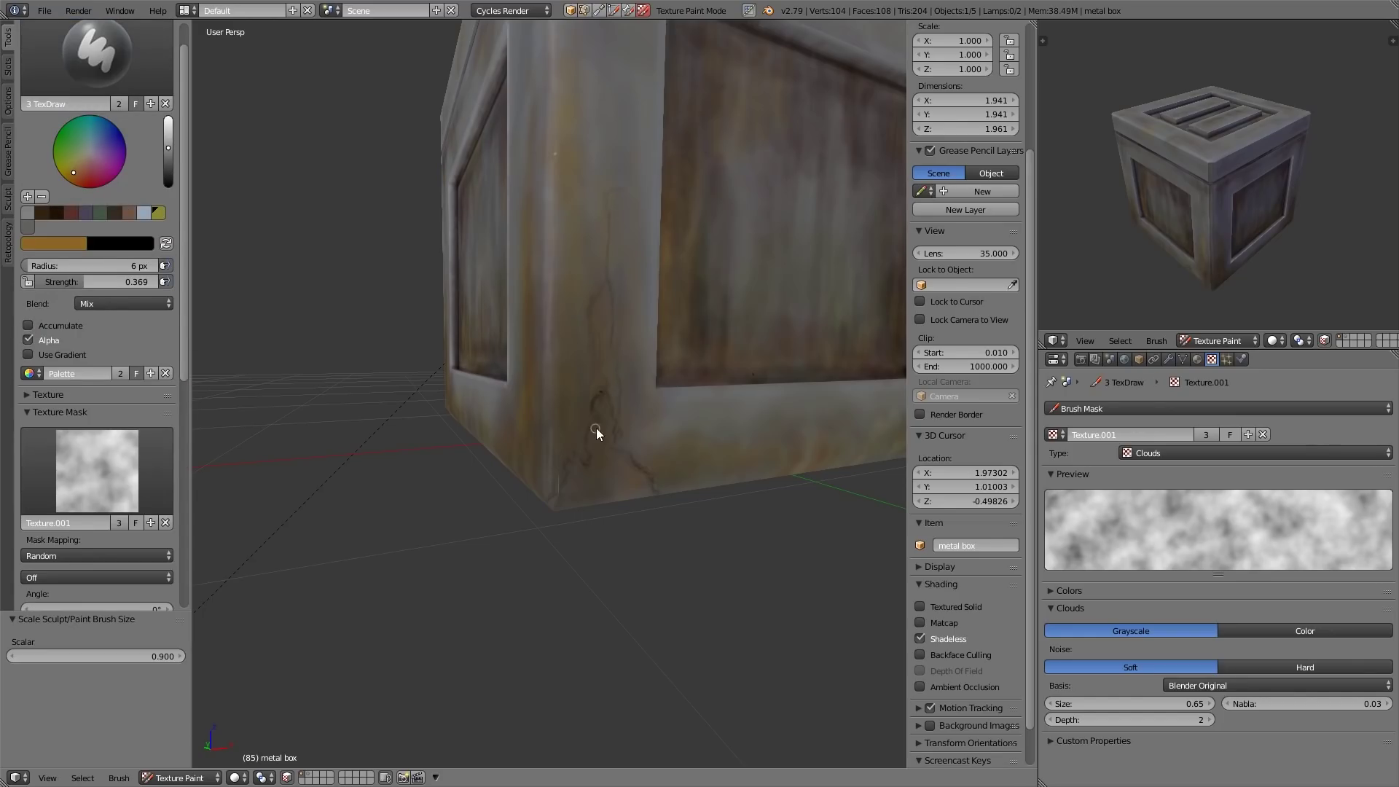
pyautogui.keyDown('ctrl'); pyautogui.moveTo(608, 467); pyautogui.dragTo(628, 321, button='middle'); pyautogui.keyUp('ctrl')
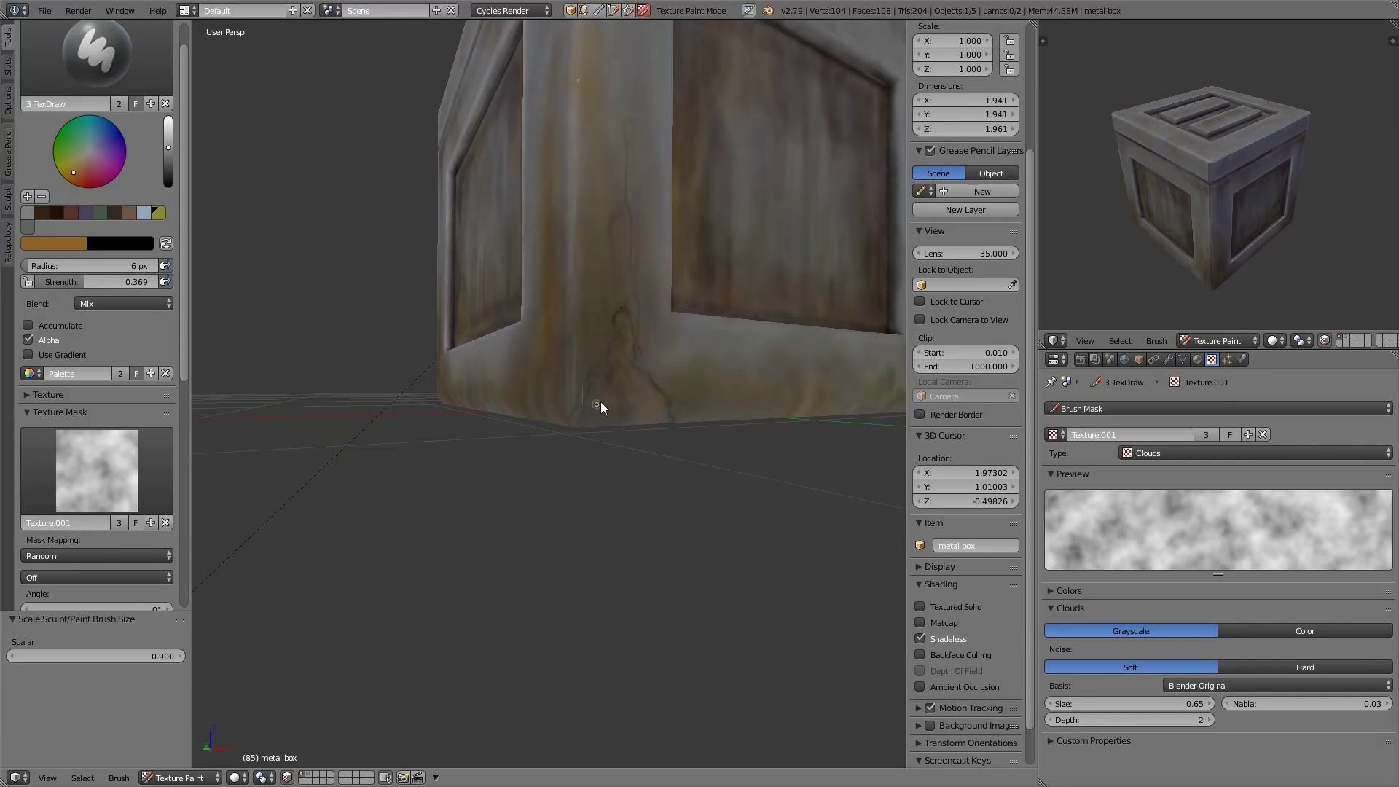
# Pick a dark red colour, enlarge the radius to 15 px, and paint red rust within the cracked lower corner.
pyautogui.click(85, 178)
pyautogui.press(']')
pyautogui.press(']')
pyautogui.press(']')
pyautogui.press(']')
pyautogui.press(']')
pyautogui.press(']')
pyautogui.moveTo(665, 405)
pyautogui.mouseDown(button='middle')
pyautogui.moveTo(687, 503)
pyautogui.moveTo(736, 500)
pyautogui.moveTo(718, 512)
pyautogui.moveTo(744, 302)
pyautogui.moveTo(684, 534)
pyautogui.moveTo(703, 427)
pyautogui.moveTo(743, 394)
pyautogui.moveTo(541, 231)
pyautogui.moveTo(618, 391)
pyautogui.mouseUp(button='middle')
pyautogui.press('s')
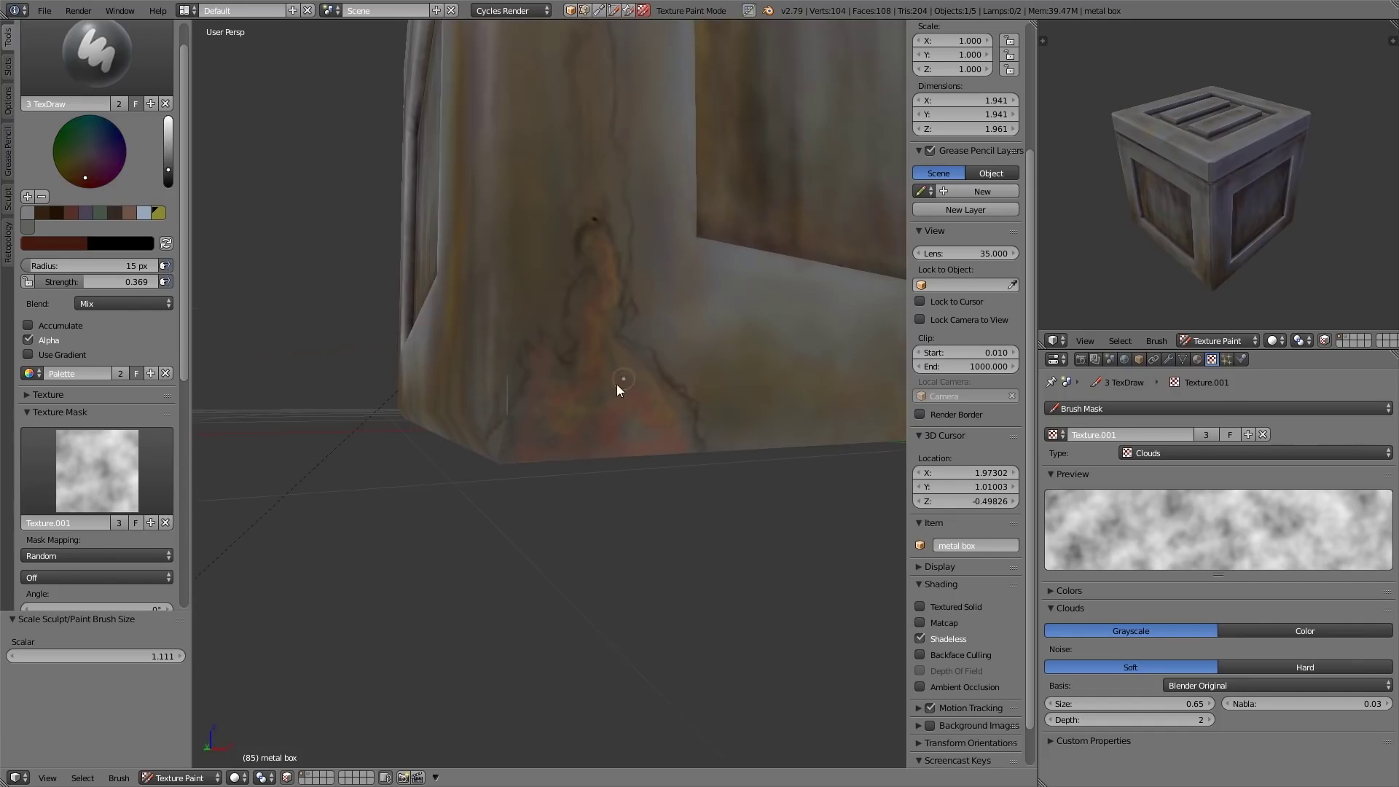
# Switch back to the "1 dark" brush and darken the cracked rust patch at the lower corner.
pyautogui.click(97, 54)
pyautogui.click(51, 141)
pyautogui.moveTo(656, 428)
pyautogui.mouseDown()
pyautogui.moveTo(651, 377)
pyautogui.moveTo(600, 290)
pyautogui.moveTo(503, 453)
pyautogui.moveTo(606, 268)
pyautogui.mouseUp()
pyautogui.moveTo(607, 269)
pyautogui.keyDown('ctrl'); pyautogui.mouseDown(button='middle')
pyautogui.moveTo(711, 462)
pyautogui.moveTo(712, 525)
pyautogui.moveTo(618, 304)
pyautogui.mouseUp(button='middle'); pyautogui.keyUp('ctrl')
# Enlarge the brush radius to 67 px and tint the rusted corner with a broad dark stroke.
pyautogui.press(']')
pyautogui.press(']')
pyautogui.press(']')
pyautogui.press(']')
pyautogui.press(']')
pyautogui.press(']')
pyautogui.press(']')
pyautogui.press(']')
pyautogui.press(']')
pyautogui.moveTo(583, 356)
pyautogui.mouseDown()
pyautogui.moveTo(628, 356)
pyautogui.moveTo(590, 373)
pyautogui.mouseUp()
# Set the brush colour to the olive-yellow palette swatch and undo the last stroke.
pyautogui.click(82, 160)
pyautogui.click(158, 213)
pyautogui.moveTo(702, 381)
pyautogui.keyDown('ctrl'); pyautogui.mouseDown(button='middle')
pyautogui.moveTo(656, 572)
pyautogui.moveTo(653, 548)
pyautogui.mouseUp(button='middle'); pyautogui.keyUp('ctrl')
pyautogui.hotkey('ctrl', 'z')
pyautogui.scroll(-3, 664, 535)
pyautogui.keyDown('shift'); pyautogui.moveTo(654, 548); pyautogui.dragTo(649, 553, button='middle'); pyautogui.keyUp('shift')
# Turn on Shadeless display in the small preview viewport and angle its view onto the crate's corner.
pyautogui.moveTo(1249, 204); pyautogui.dragTo(1269, 156, button='middle')
pyautogui.press('n')
pyautogui.moveTo(1393, 170); pyautogui.dragTo(1392, 279)
pyautogui.click(1284, 176)
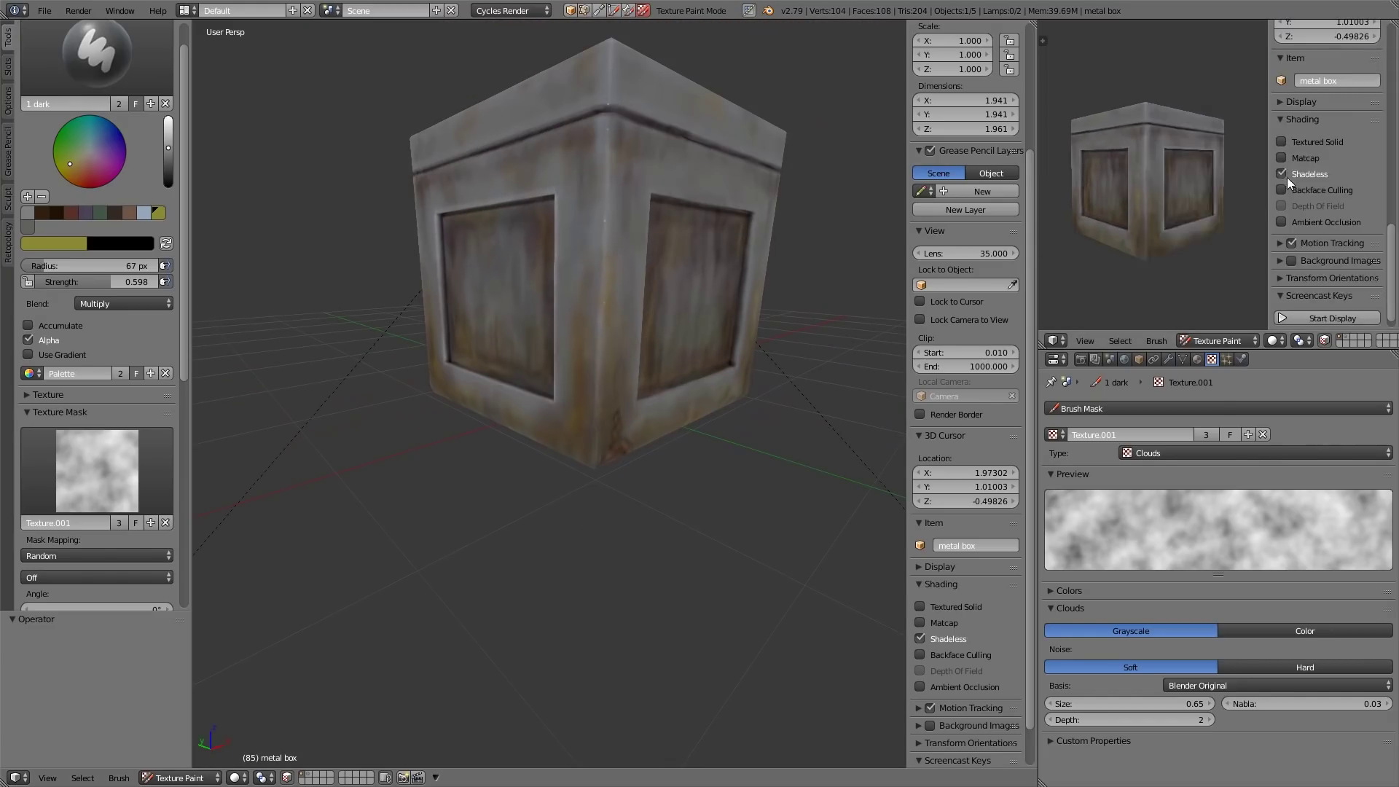
pyautogui.press('n')
pyautogui.moveTo(1267, 219); pyautogui.dragTo(1254, 291, button='middle')
# Shrink the "1 dark" brush radius for fine painting near the crate's lower frame corner.
pyautogui.moveTo(521, 343); pyautogui.dragTo(666, 408, button='middle')
pyautogui.scroll(3, 641, 404)
pyautogui.keyDown('ctrl'); pyautogui.moveTo(667, 408); pyautogui.dragTo(660, 379, button='middle'); pyautogui.keyUp('ctrl')
pyautogui.press('[')
pyautogui.press('[')
pyautogui.press('[')
pyautogui.press('[')
pyautogui.press('[')
pyautogui.press('[')
pyautogui.press('[')
pyautogui.press('[')
pyautogui.press('[')
pyautogui.press('[')
pyautogui.press('[')
pyautogui.press('[')
pyautogui.press('[')
pyautogui.press('[')
pyautogui.press('[')
pyautogui.press('[')
pyautogui.press('[')
pyautogui.press('[')
pyautogui.press('[')
pyautogui.press('[')
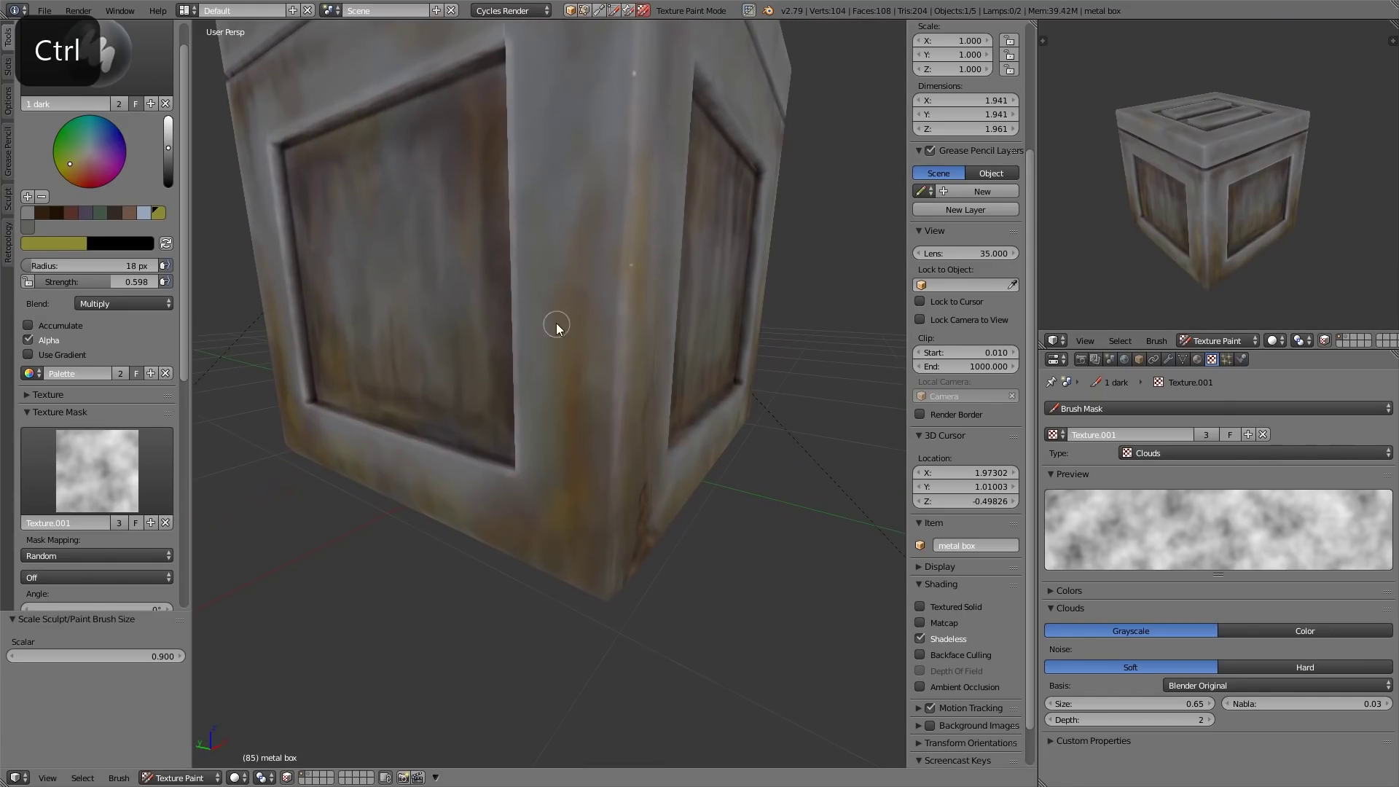
# Choose a dark palette swatch for the "1 dark" brush and undo the last stroke on the crate.
pyautogui.click(97, 54)
pyautogui.click(120, 207)
pyautogui.click(114, 212)
pyautogui.moveTo(586, 418); pyautogui.dragTo(749, 375, button='middle')
pyautogui.hotkey('ctrl', 'z')
# Mirror strokes on the X axis instead of Y and paint dark cracks and stains in the rust near the side's lower corner.
pyautogui.moveTo(183, 362); pyautogui.dragTo(182, 587)
pyautogui.click(45, 562)
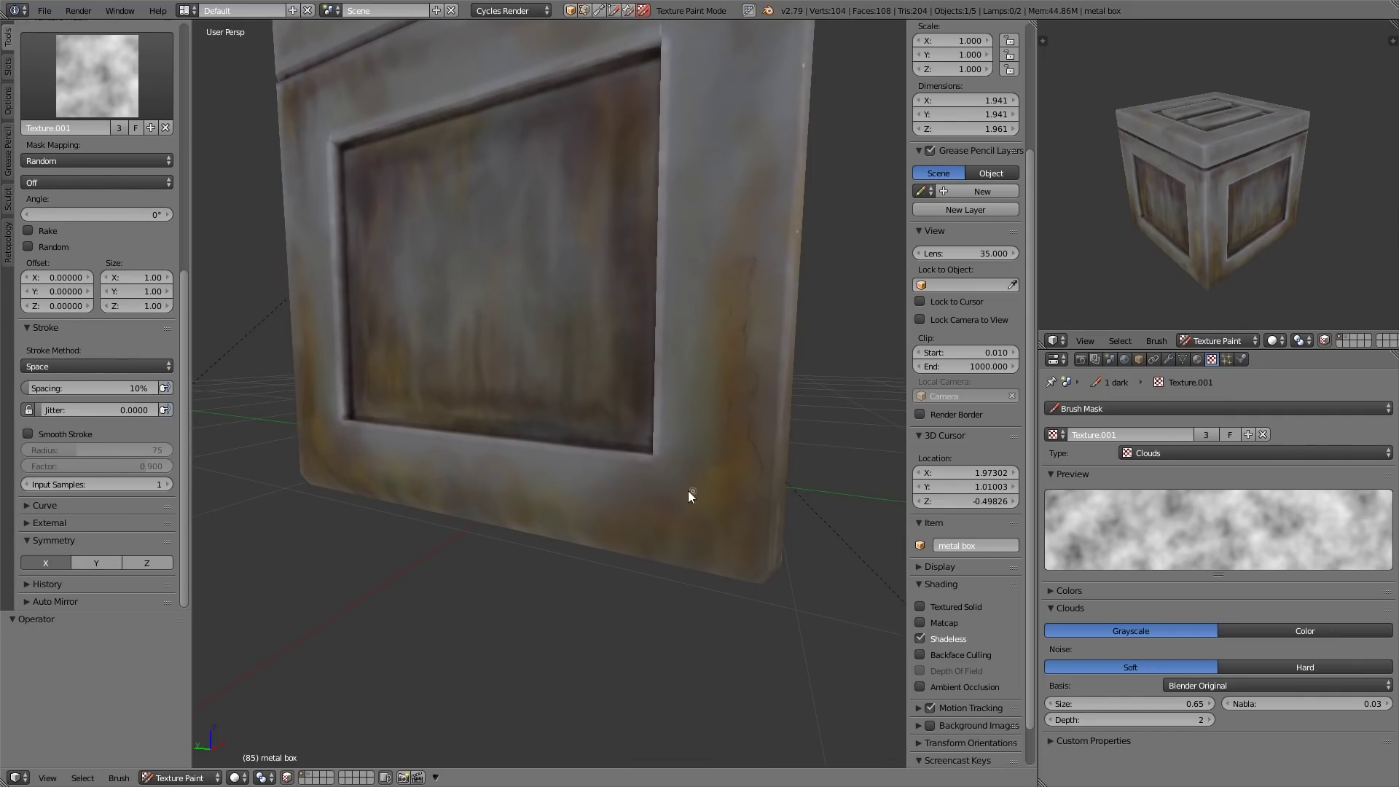
pyautogui.press(']')
pyautogui.press(']')
pyautogui.press(']')
pyautogui.press(']')
pyautogui.press(']')
pyautogui.press(']')
pyautogui.press(']')
pyautogui.press('[')
pyautogui.moveTo(743, 466)
pyautogui.mouseDown()
pyautogui.moveTo(739, 387)
pyautogui.moveTo(741, 529)
pyautogui.mouseUp()
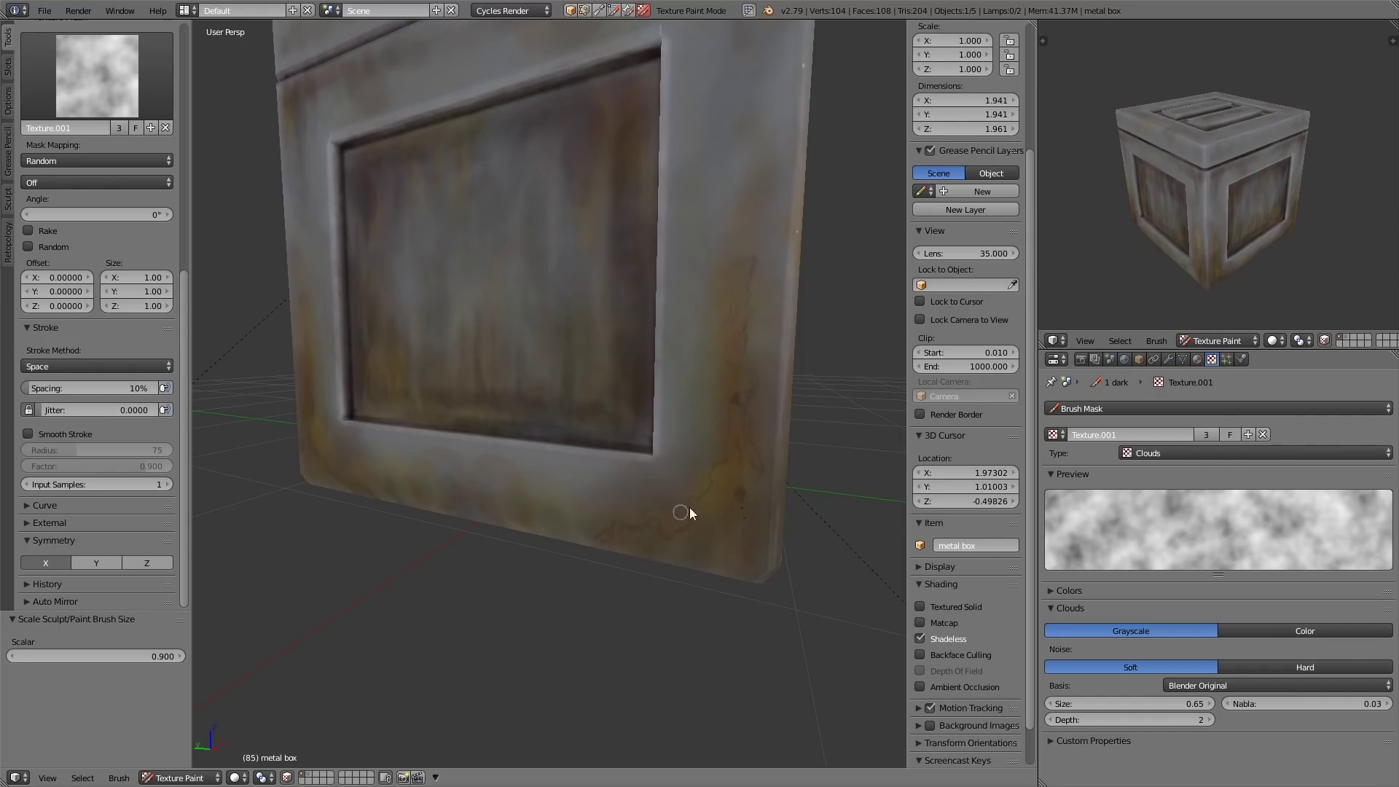
# Switch to the "2 light" brush with Screen blending for highlighting the rusted corner.
pyautogui.keyDown('ctrl'); pyautogui.moveTo(689, 512); pyautogui.dragTo(662, 571, button='middle'); pyautogui.keyUp('ctrl')
pyautogui.keyDown('ctrl'); pyautogui.moveTo(640, 469); pyautogui.dragTo(721, 435, button='middle'); pyautogui.keyUp('ctrl')
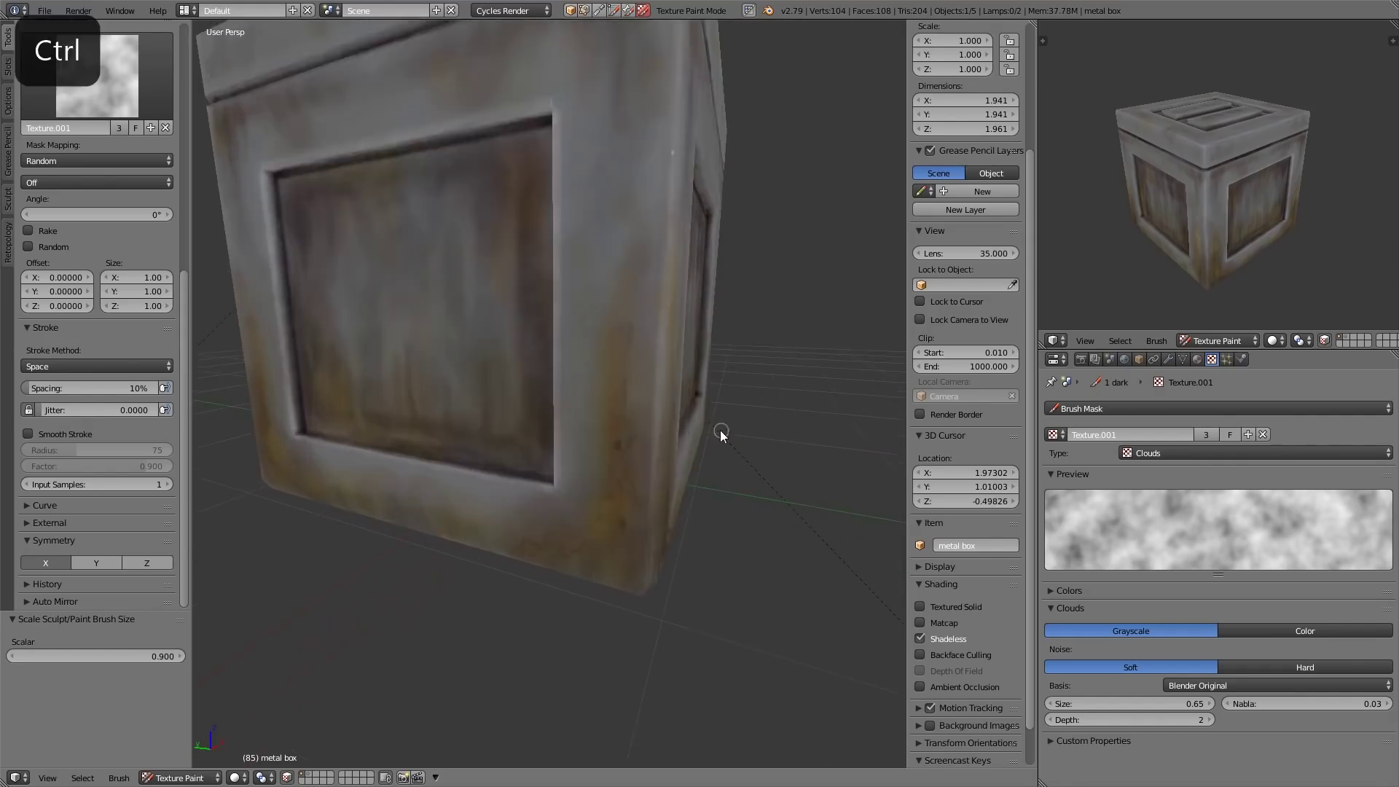
pyautogui.click(98, 84)
pyautogui.scroll(14, 99, 84)
pyautogui.click(98, 83)
pyautogui.click(112, 159)
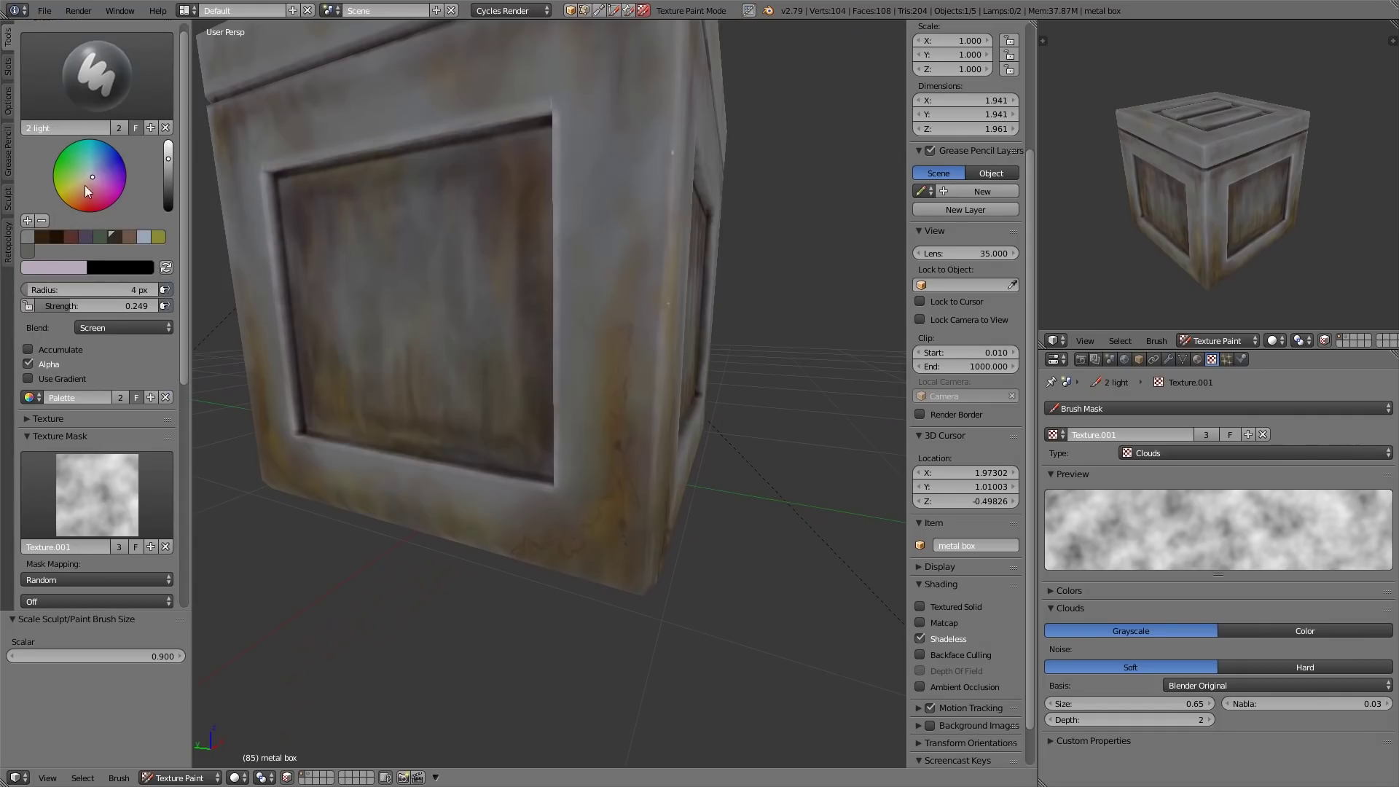
# Choose the yellow palette swatch for the "2 light" brush and paint fine highlights along the cracks in the rusted corner.
pyautogui.click(158, 236)
pyautogui.keyDown('ctrl'); pyautogui.moveTo(631, 344); pyautogui.dragTo(641, 318, button='middle'); pyautogui.keyUp('ctrl')
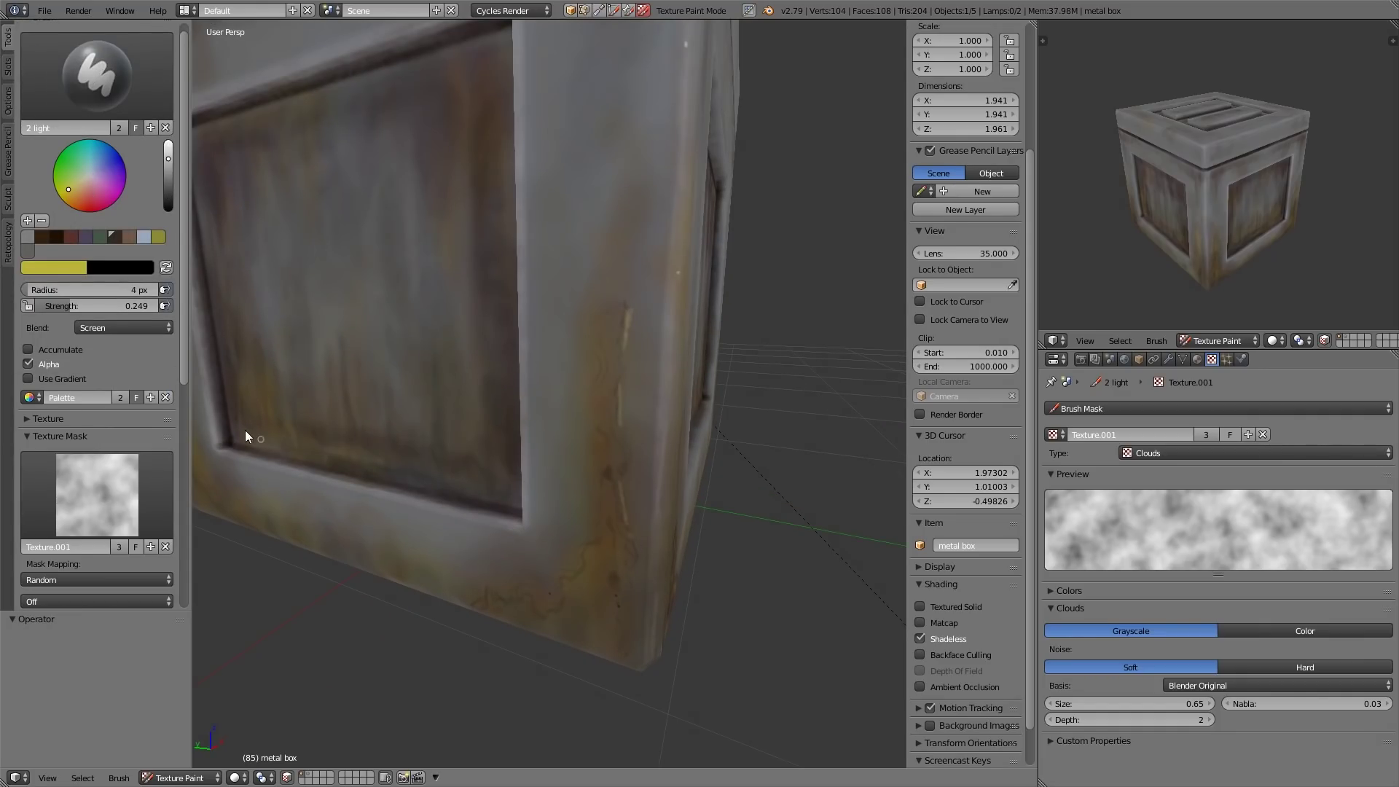
pyautogui.scroll(-13, 87, 415)
pyautogui.click(80, 414)
pyautogui.click(77, 365)
pyautogui.hotkey('ctrl', 'z')
pyautogui.moveTo(627, 308); pyautogui.dragTo(625, 485)
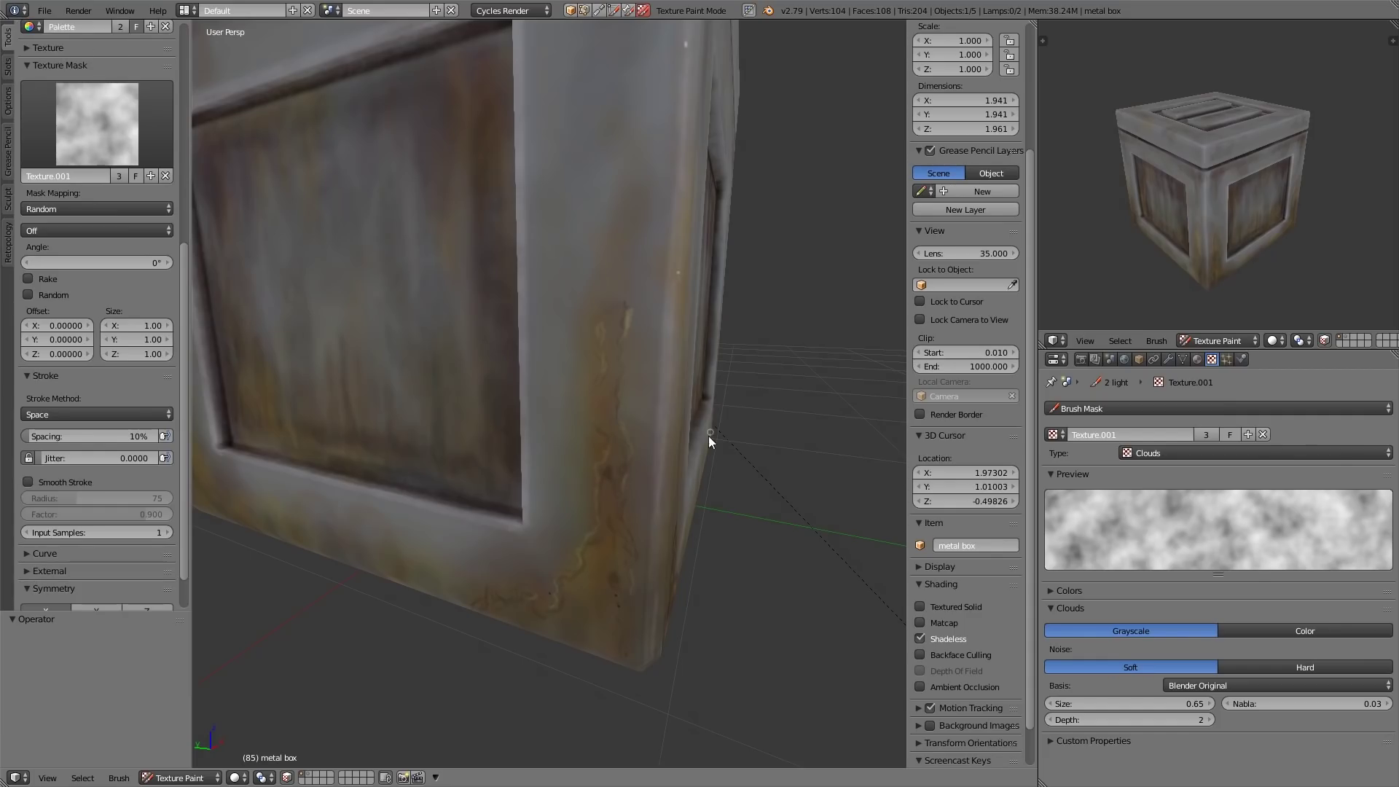
# Show the crate's front face head-on in orthographic view, centred and large enough for painting.
pyautogui.keyDown('ctrl'); pyautogui.moveTo(708, 436); pyautogui.dragTo(708, 557, button='middle'); pyautogui.keyUp('ctrl')
pyautogui.moveTo(793, 476); pyautogui.dragTo(722, 474, button='middle')
pyautogui.keyDown('ctrl'); pyautogui.moveTo(722, 474); pyautogui.dragTo(712, 547, button='middle'); pyautogui.keyUp('ctrl')
pyautogui.keyDown('shift'); pyautogui.moveTo(712, 546); pyautogui.dragTo(737, 408, button='middle'); pyautogui.keyUp('shift')
pyautogui.keyDown('shift'); pyautogui.moveTo(738, 408); pyautogui.dragTo(666, 355, button='middle'); pyautogui.keyUp('shift')
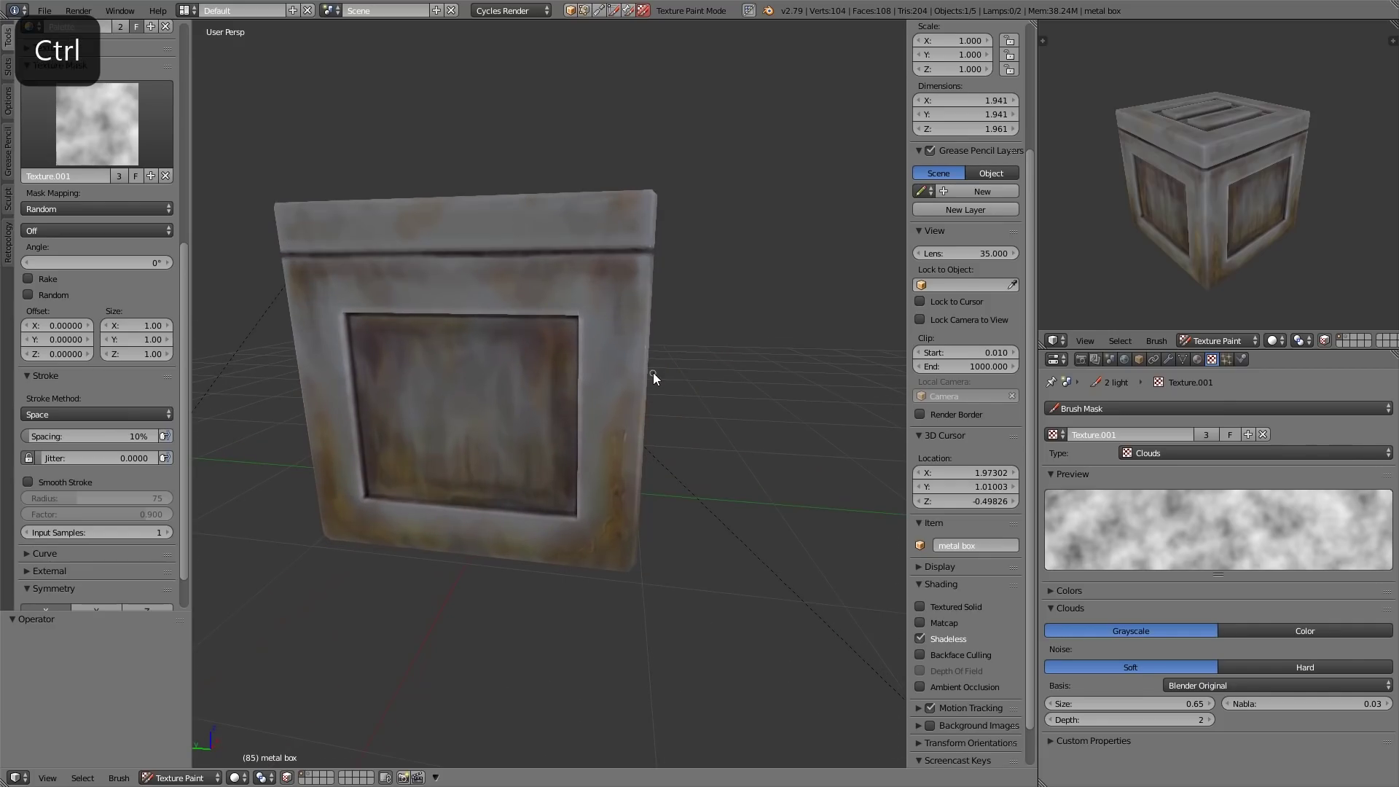
pyautogui.press('KP_1')
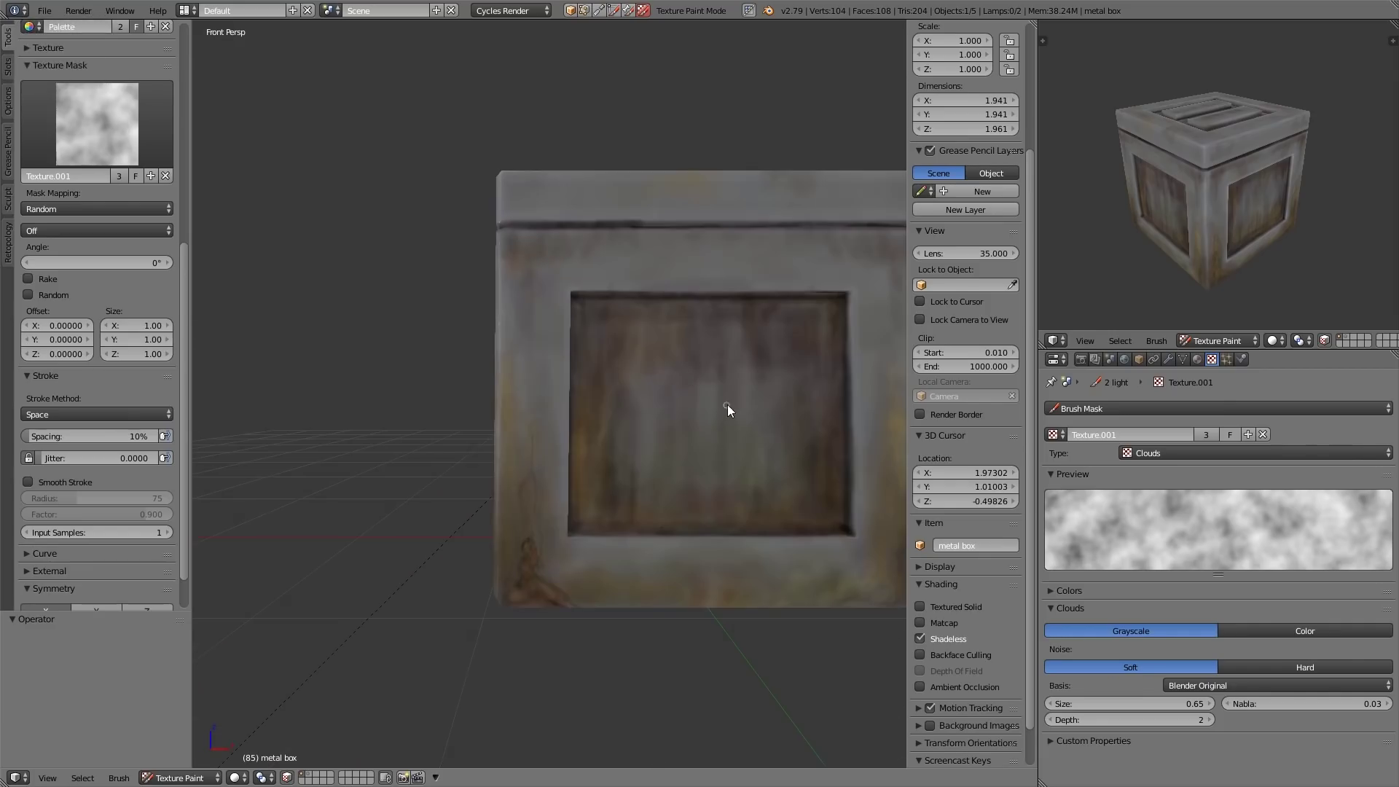
pyautogui.press('KP_5')
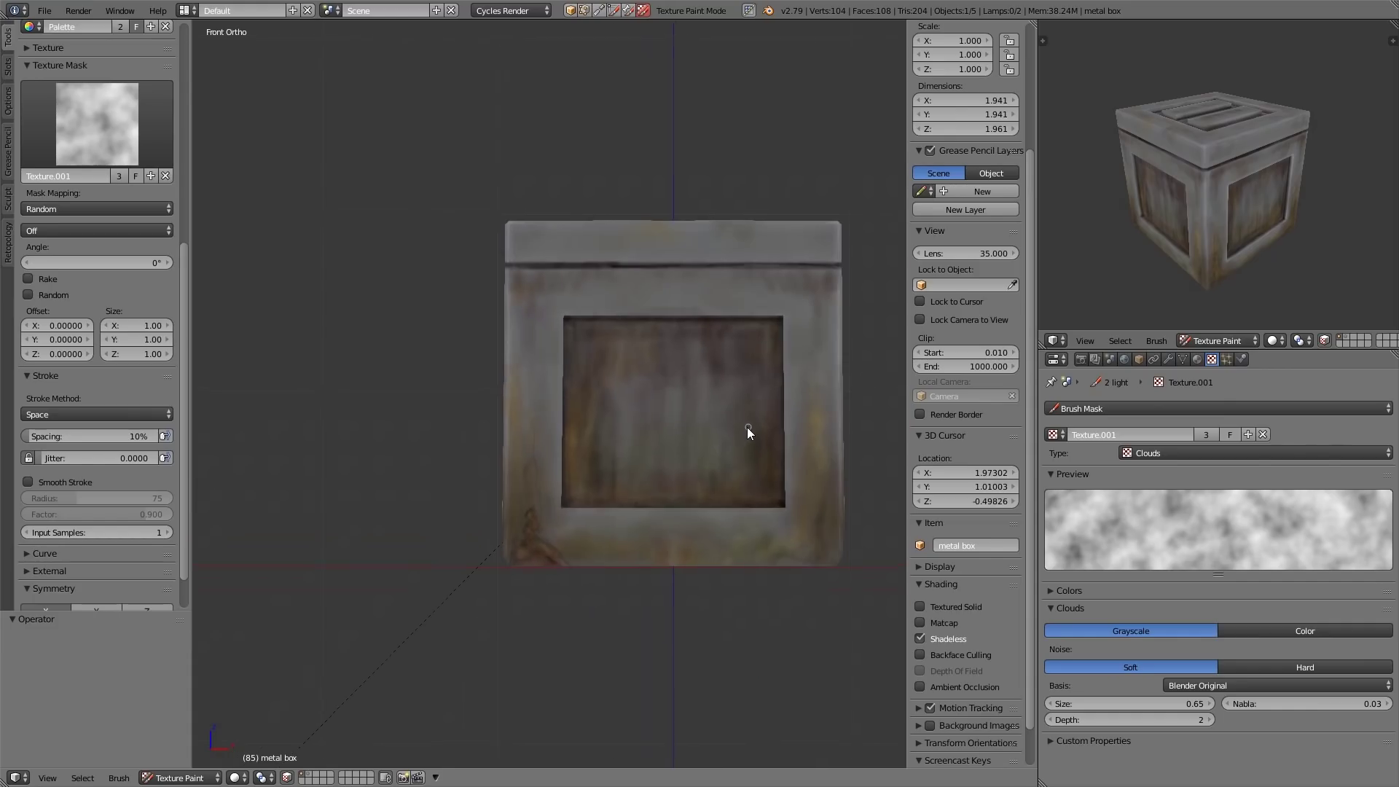
pyautogui.keyDown('shift'); pyautogui.moveTo(746, 427); pyautogui.dragTo(719, 401, button='middle'); pyautogui.keyUp('shift')
pyautogui.scroll(4, 719, 401)
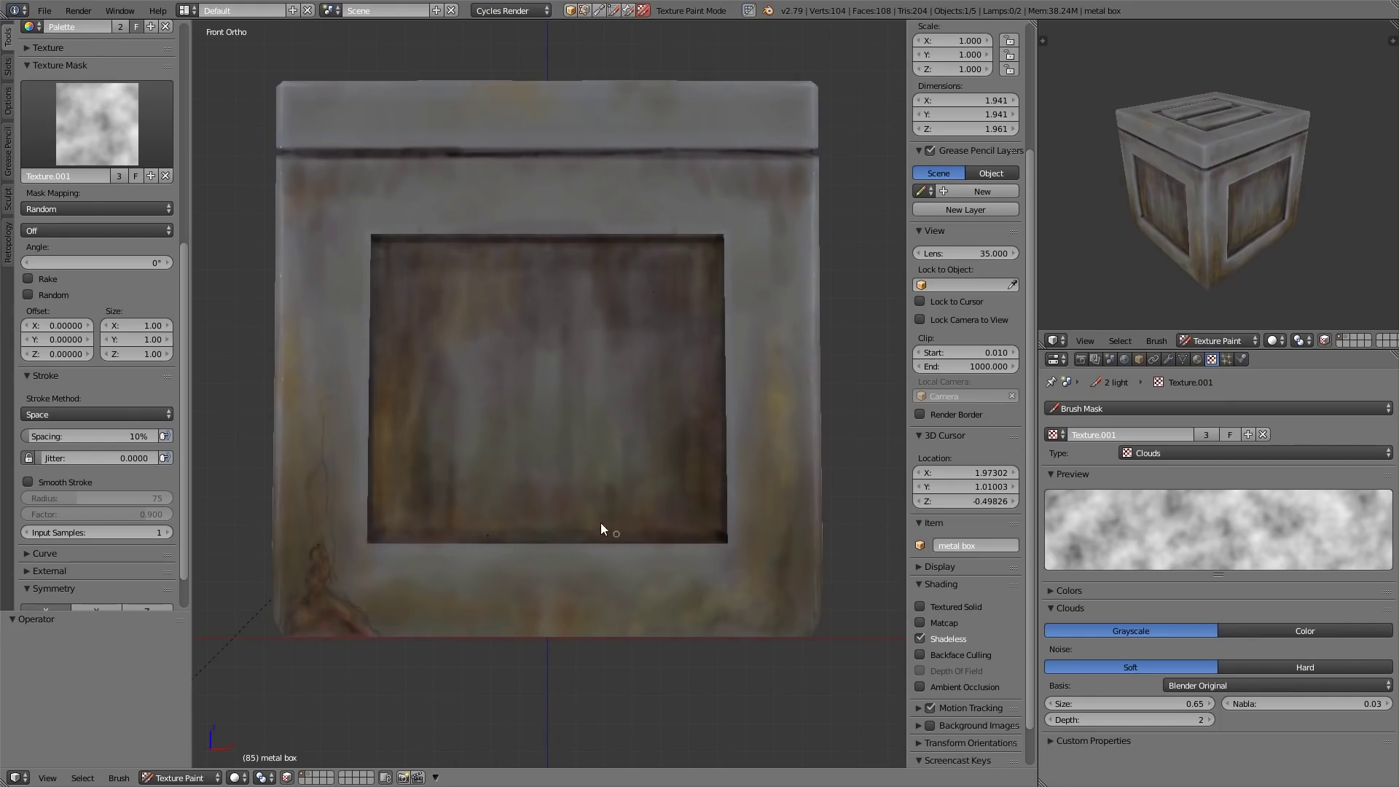
# Switch to the "3 TexDraw" brush and choose the dark brown palette swatch.
pyautogui.scroll(-3, 175, 493)
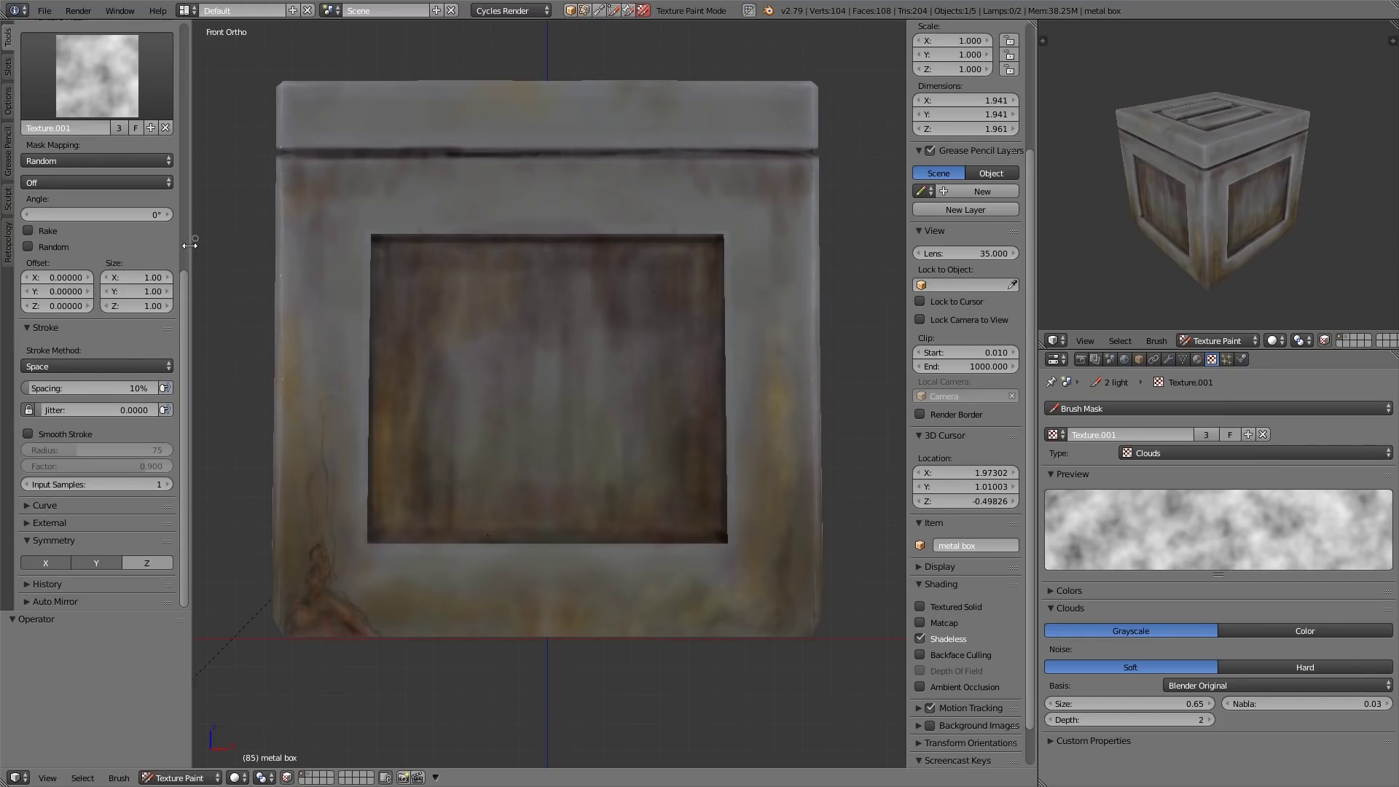
pyautogui.moveTo(183, 281); pyautogui.dragTo(182, 34)
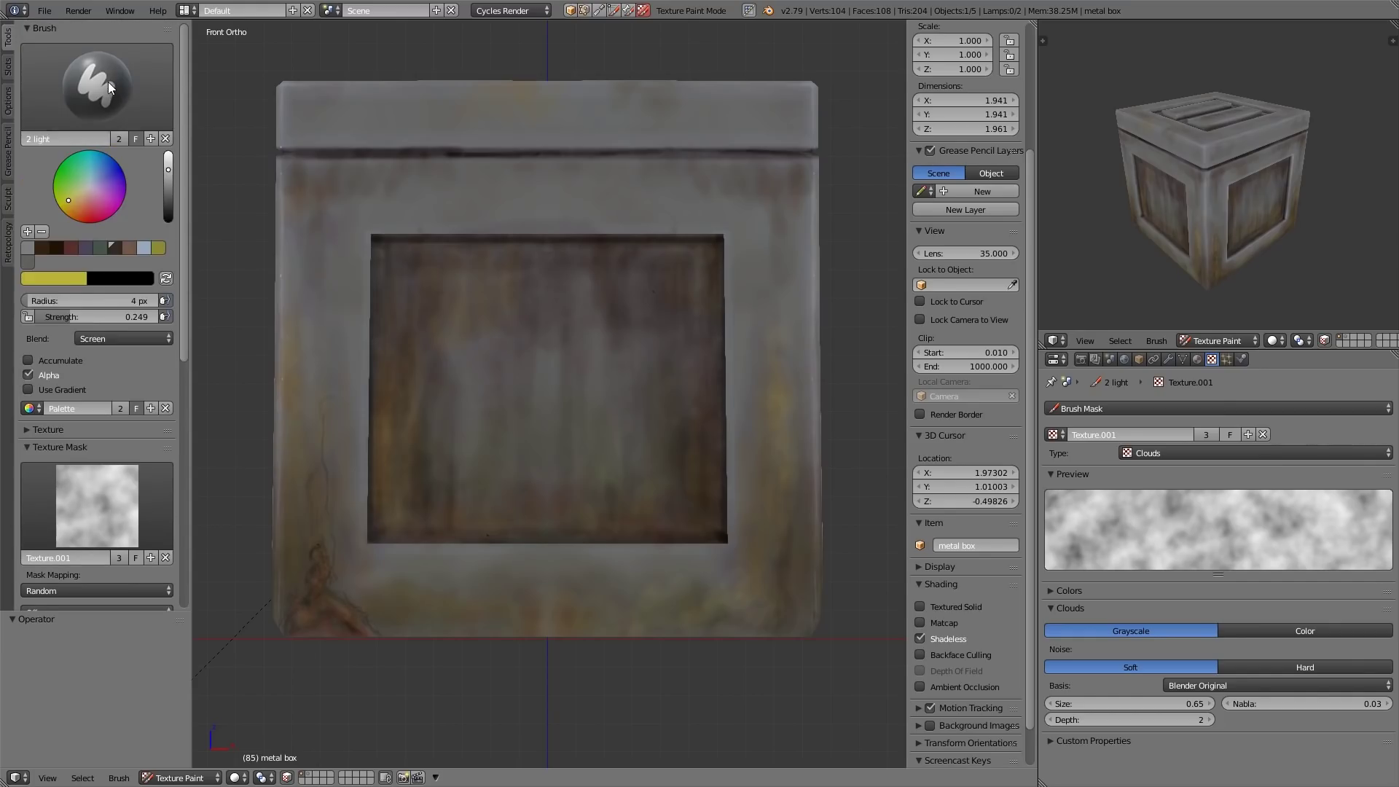
pyautogui.click(108, 82)
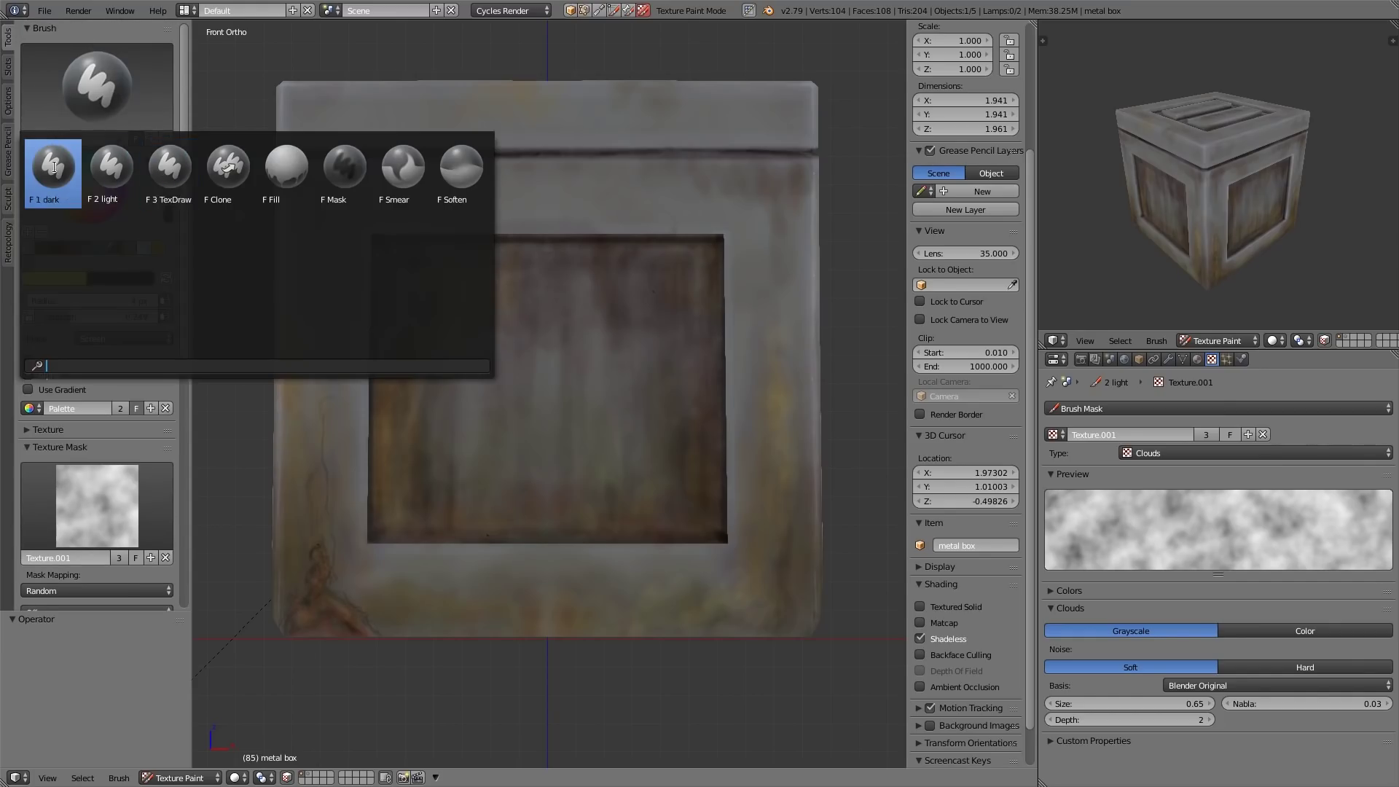
pyautogui.click(172, 166)
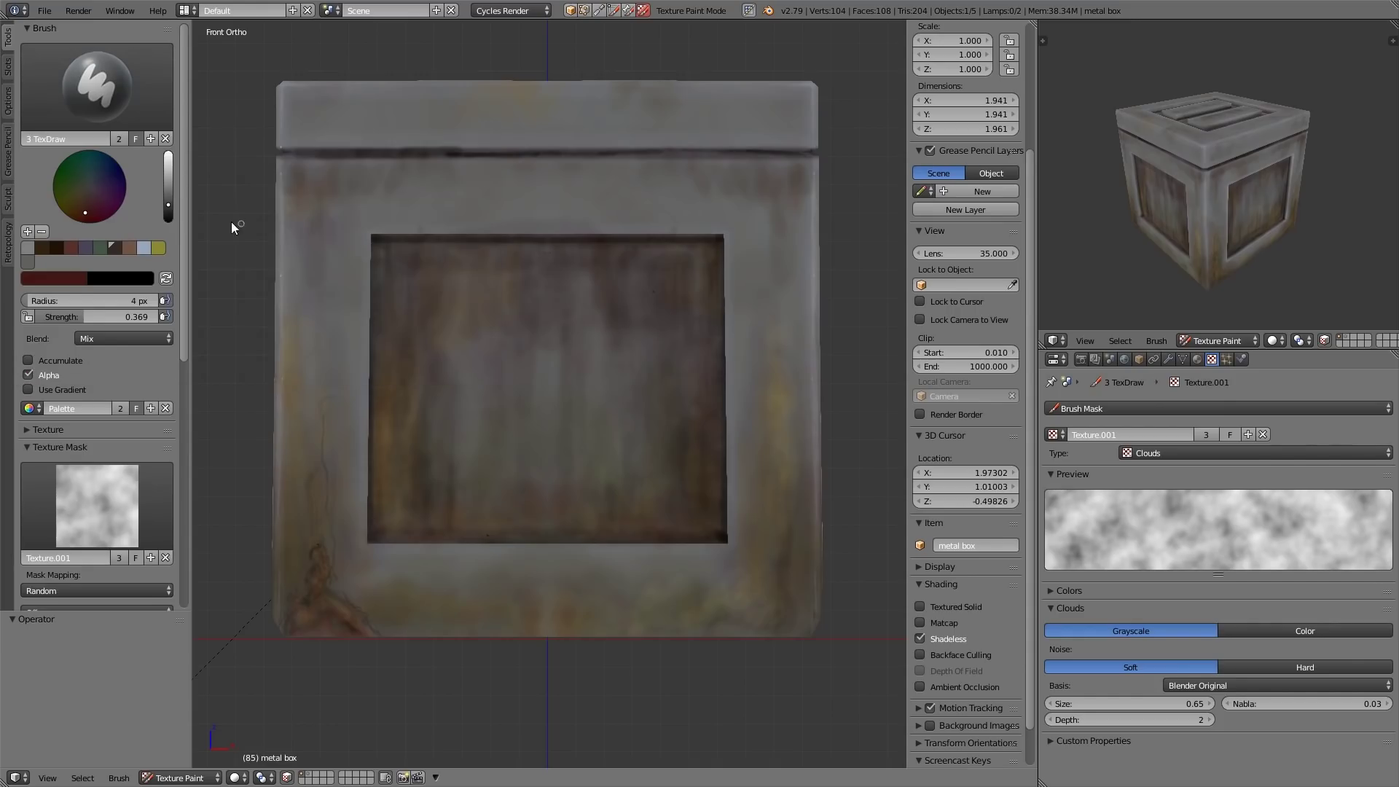
pyautogui.click(119, 249)
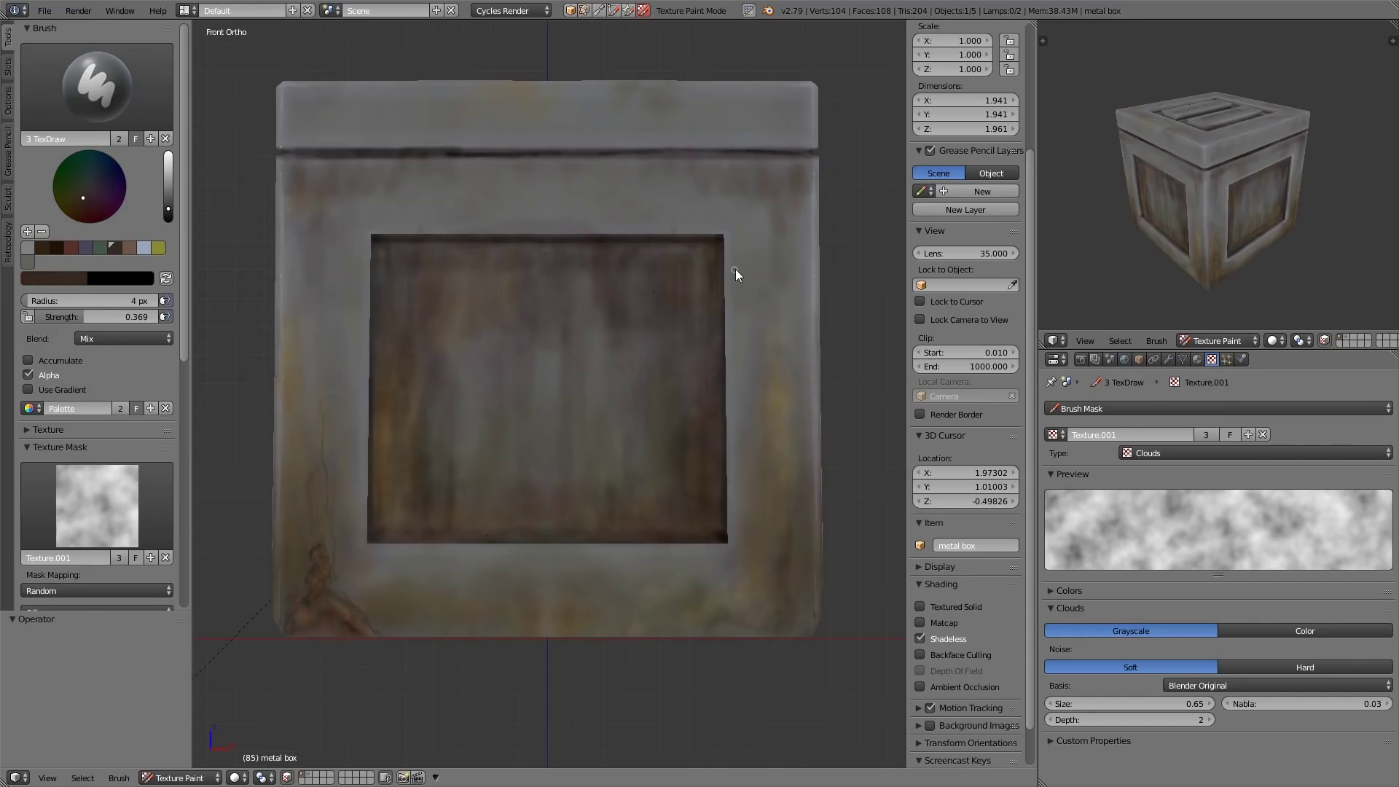
# Reshape the "3 TexDraw" falloff curve into a hard-edged profile by deleting the first inner point and raising the second to the curve's upper limit.
pyautogui.press(']')
pyautogui.scroll(-10, 188, 467)
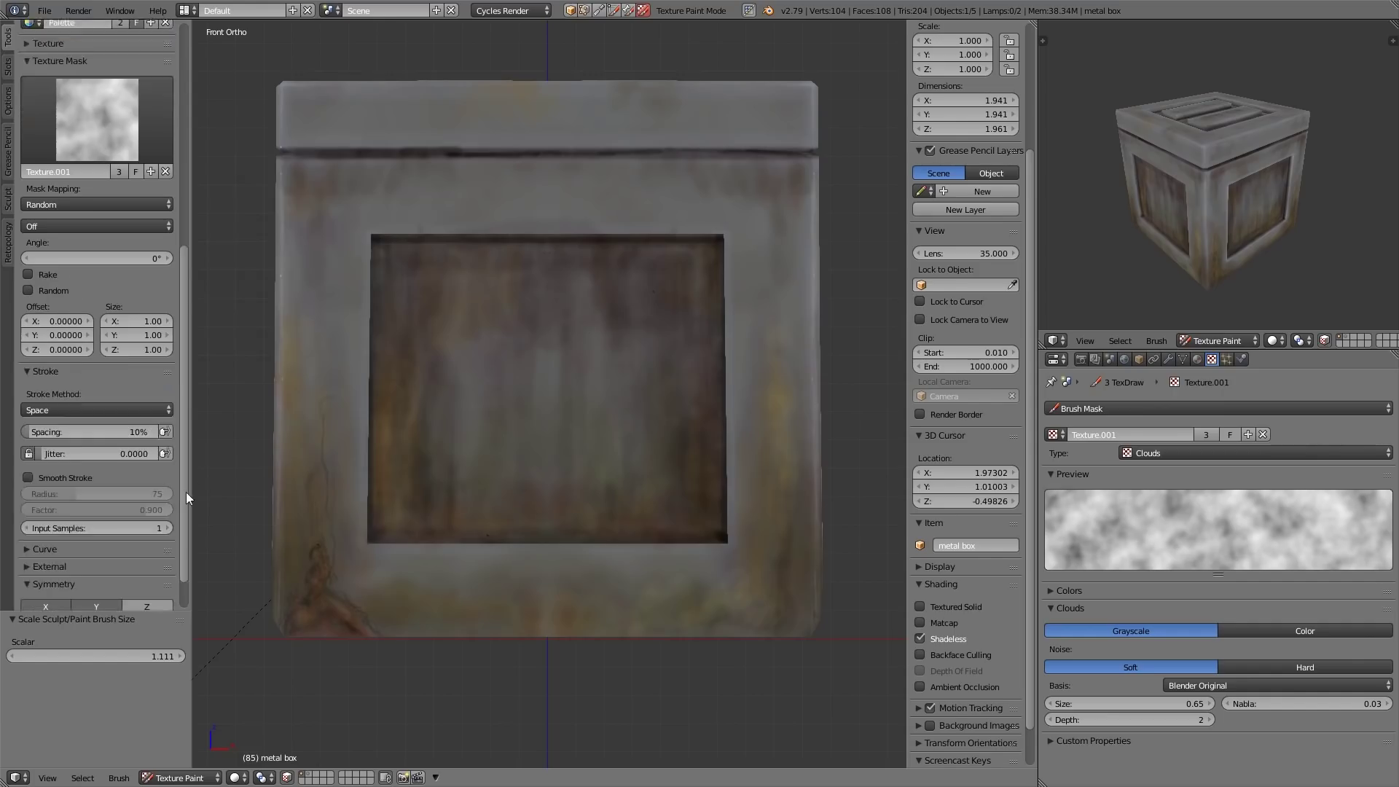
pyautogui.scroll(-2, 186, 492)
pyautogui.click(29, 540)
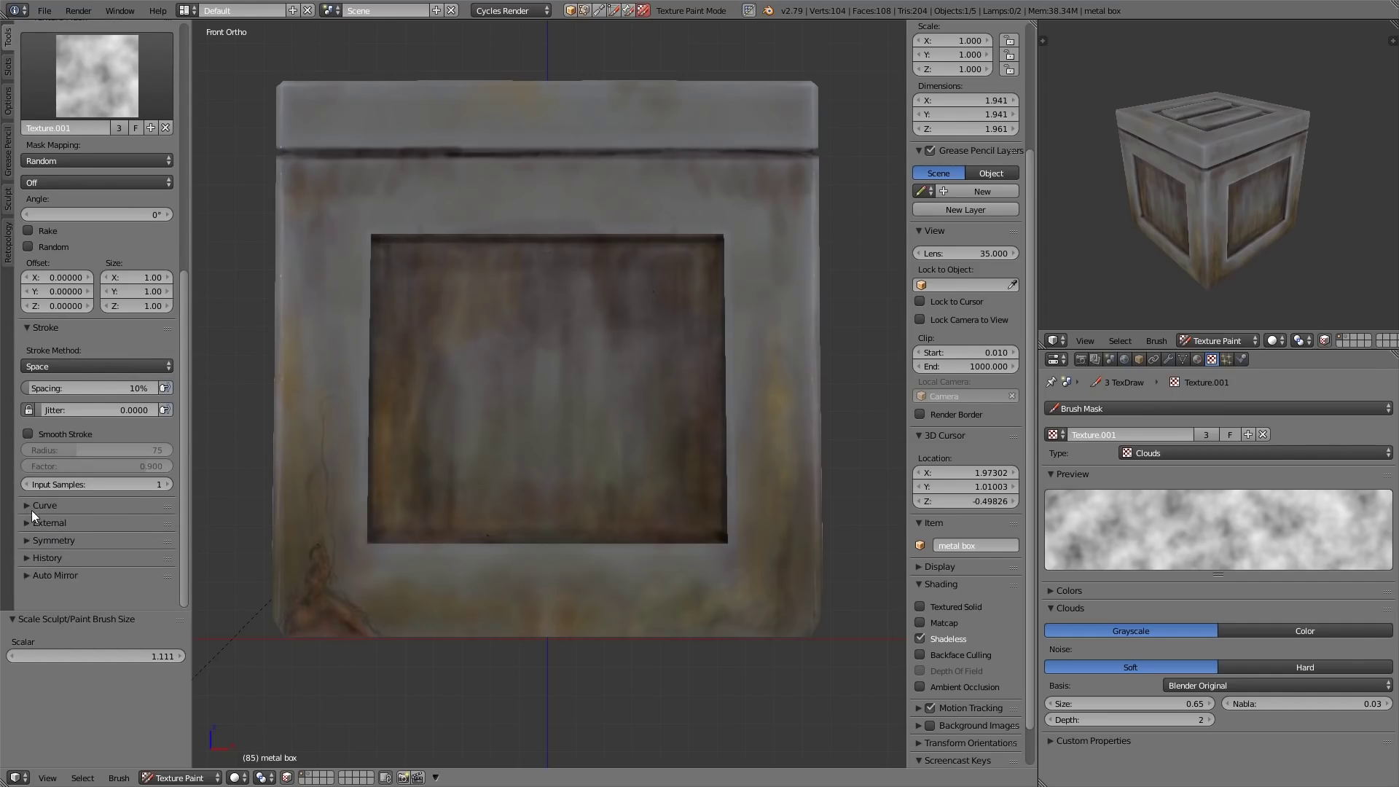
pyautogui.click(27, 505)
pyautogui.scroll(-5, 183, 458)
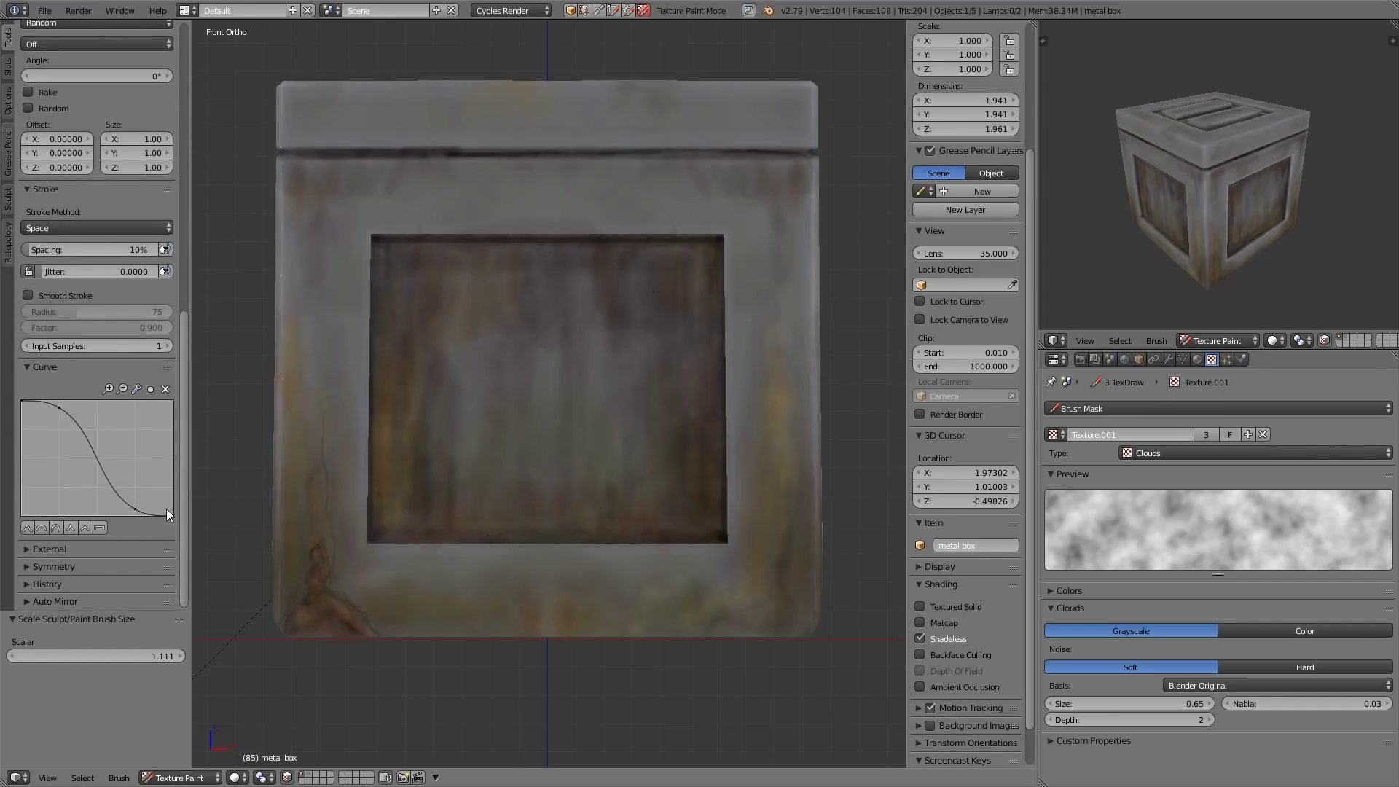
pyautogui.moveTo(137, 504); pyautogui.dragTo(140, 418)
pyautogui.click(60, 408)
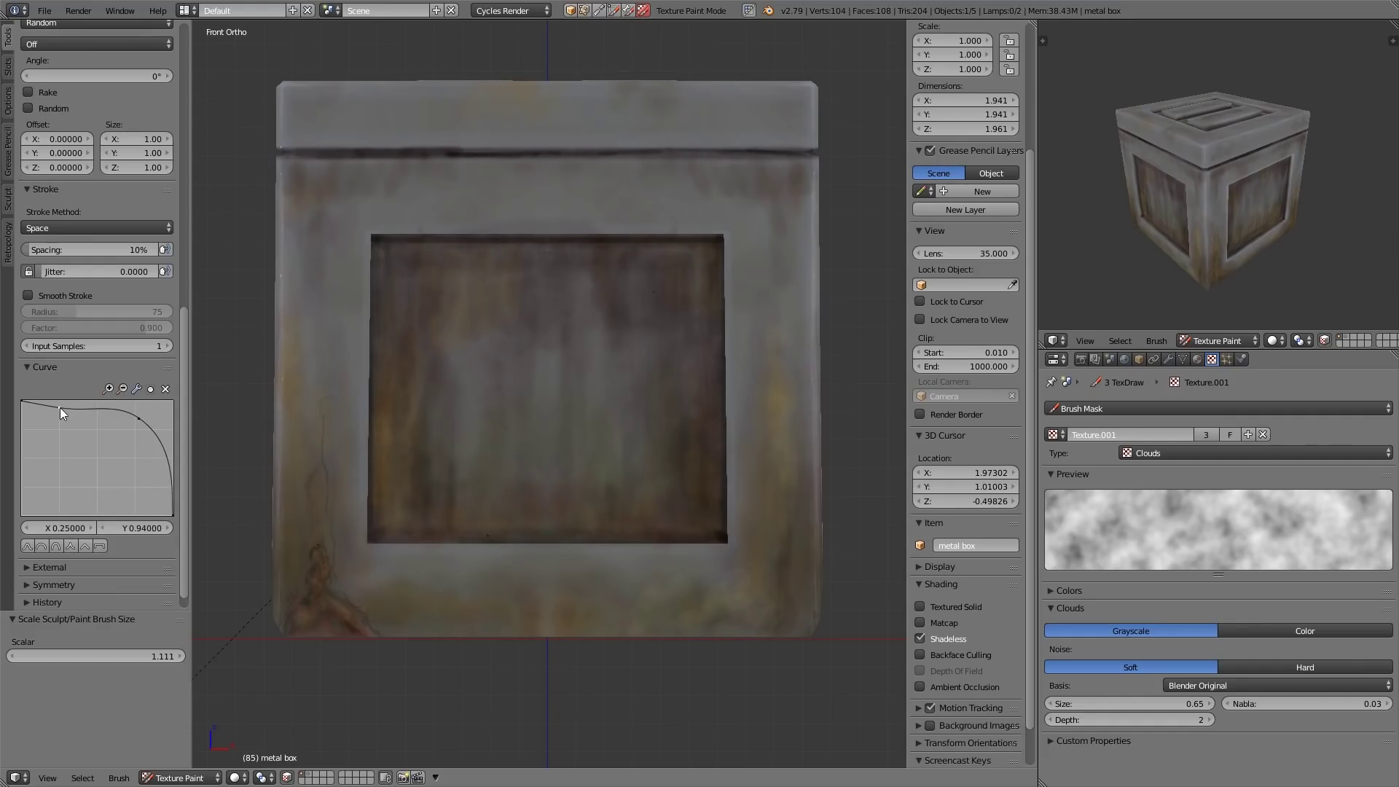
pyautogui.click(165, 389)
pyautogui.click(139, 418)
pyautogui.moveTo(142, 417); pyautogui.dragTo(137, 402)
# Remove the mask texture from the "3 TexDraw" brush and set its strength to 1.000 and radius to 24 px.
pyautogui.moveTo(183, 324); pyautogui.dragTo(185, 170)
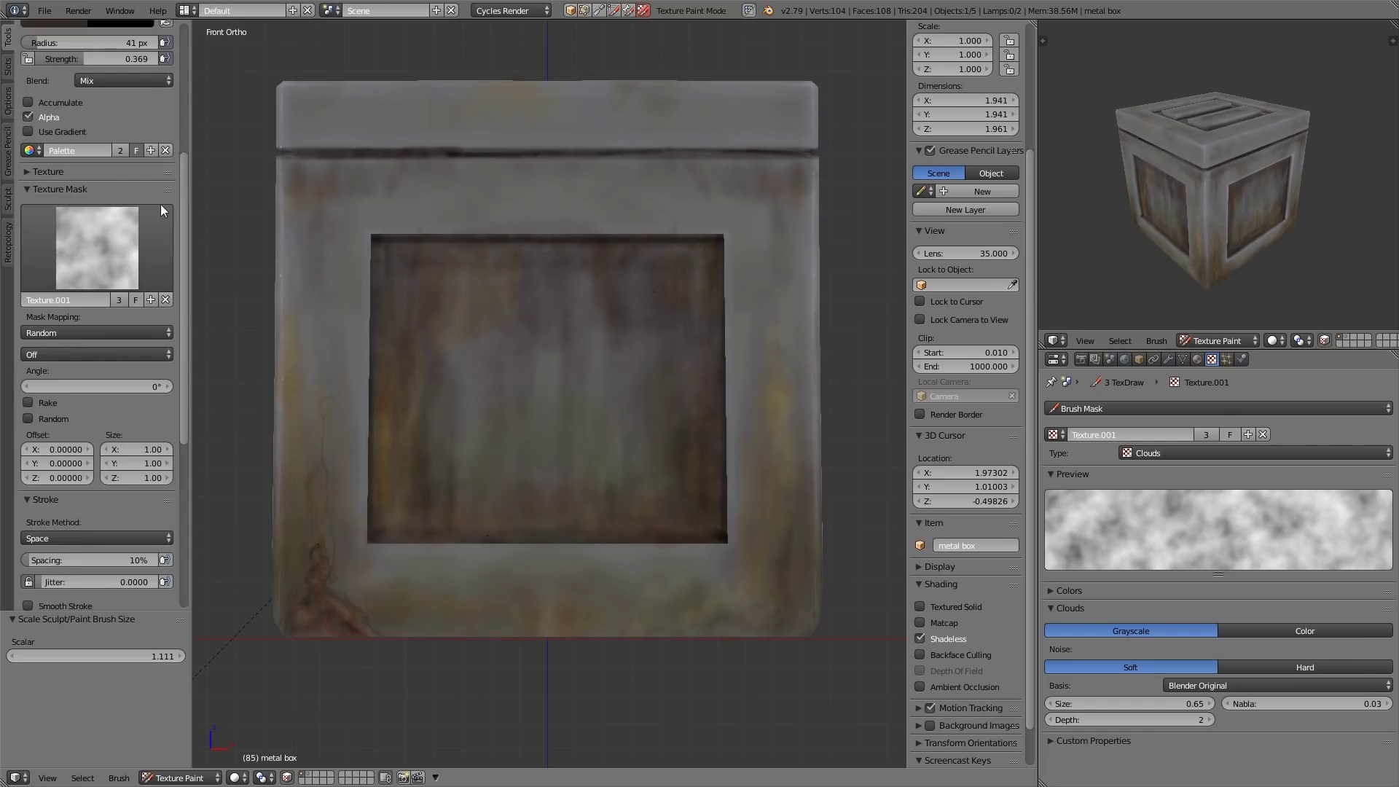
pyautogui.moveTo(169, 298); pyautogui.dragTo(173, 424, button='middle')
pyautogui.click(166, 424)
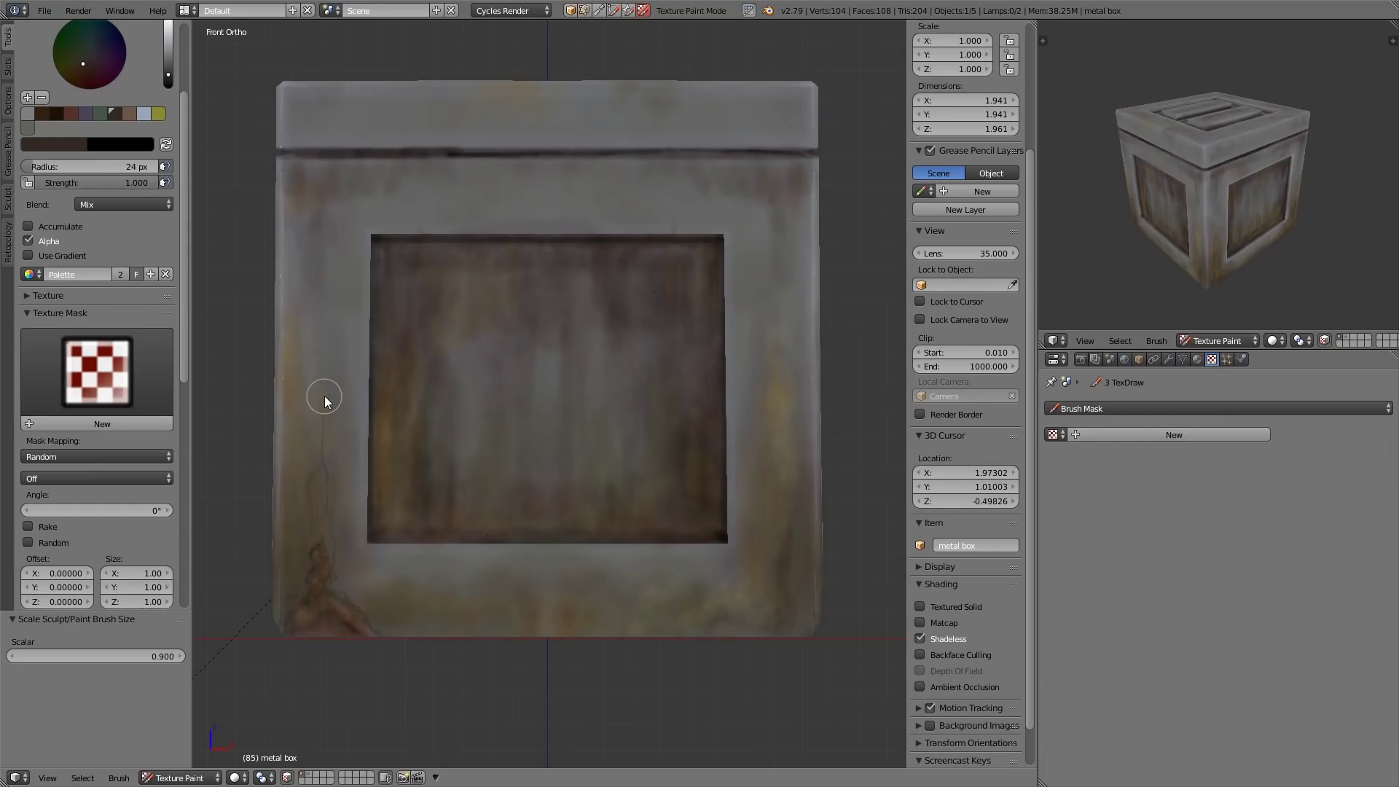
pyautogui.click(774, 202)
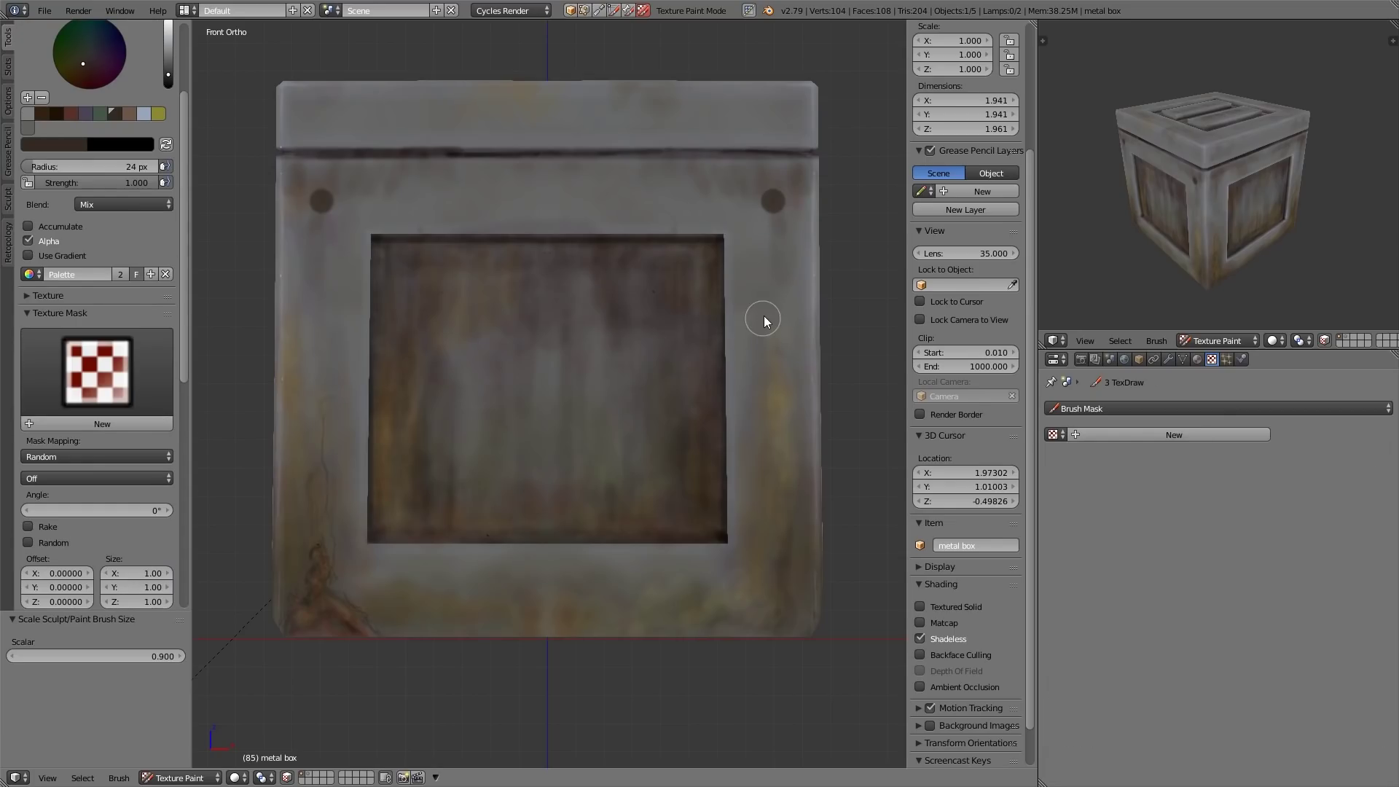
pyautogui.hotkey('ctrl', 'z')
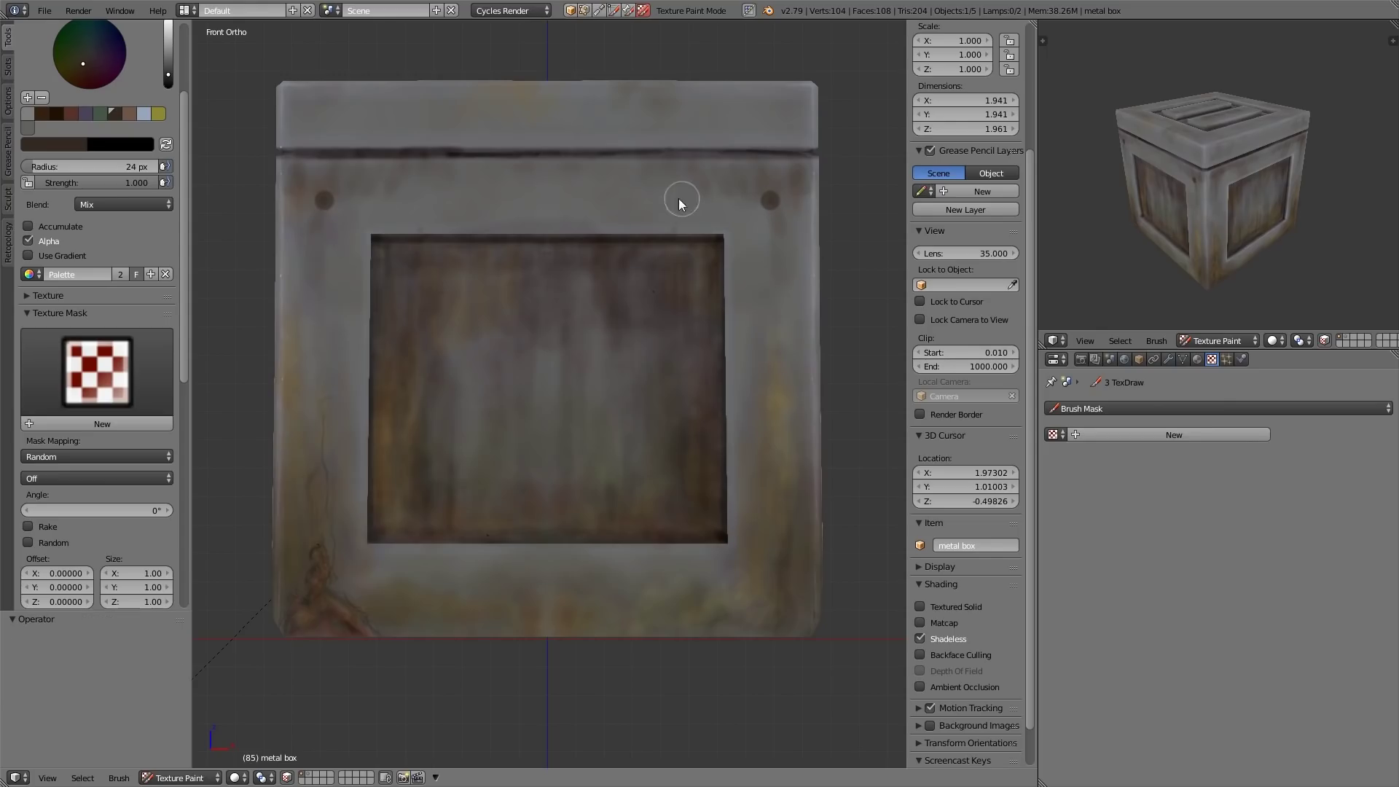
pyautogui.click(641, 201)
pyautogui.hotkey('ctrl', 'z')
pyautogui.click(633, 202)
pyautogui.click(770, 596)
pyautogui.click(770, 595)
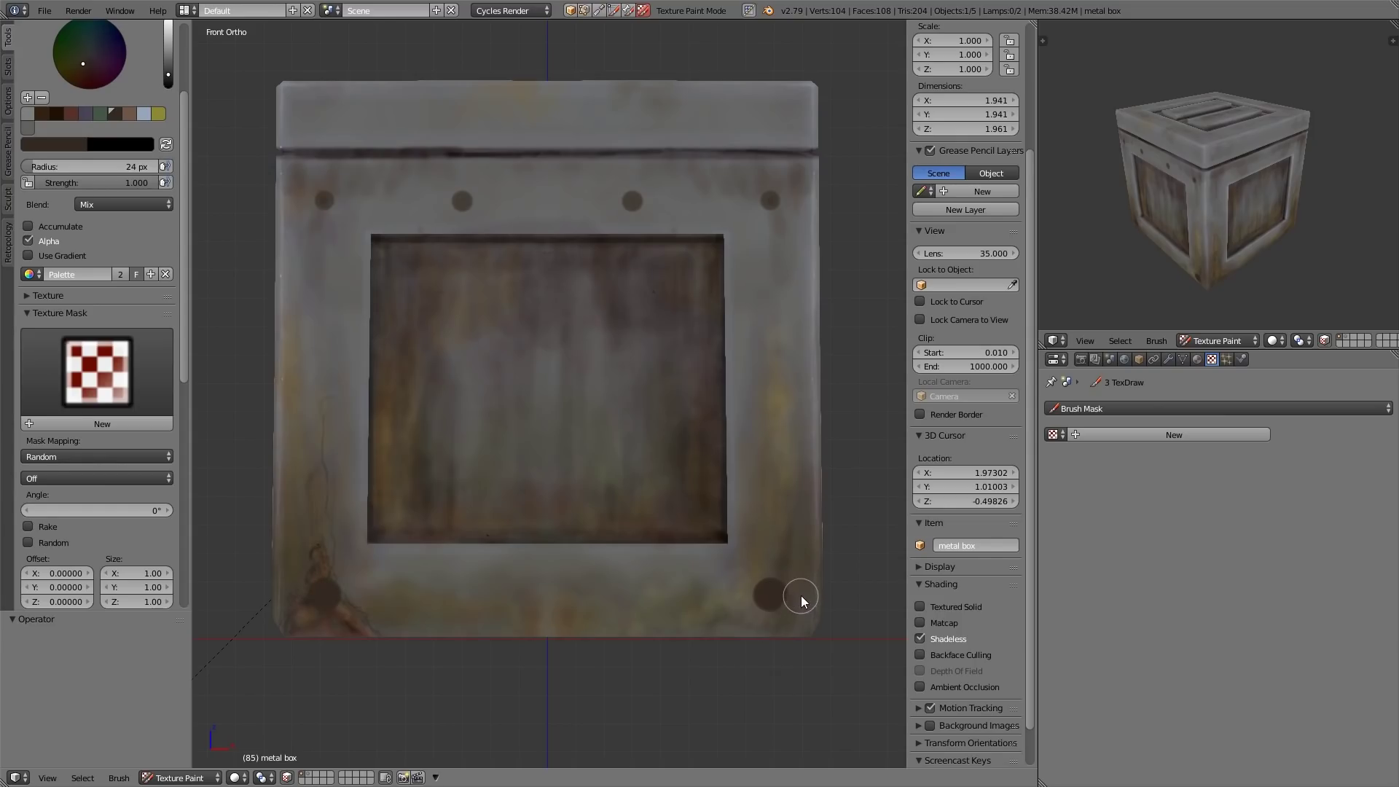
pyautogui.hotkey('ctrl', 'z')
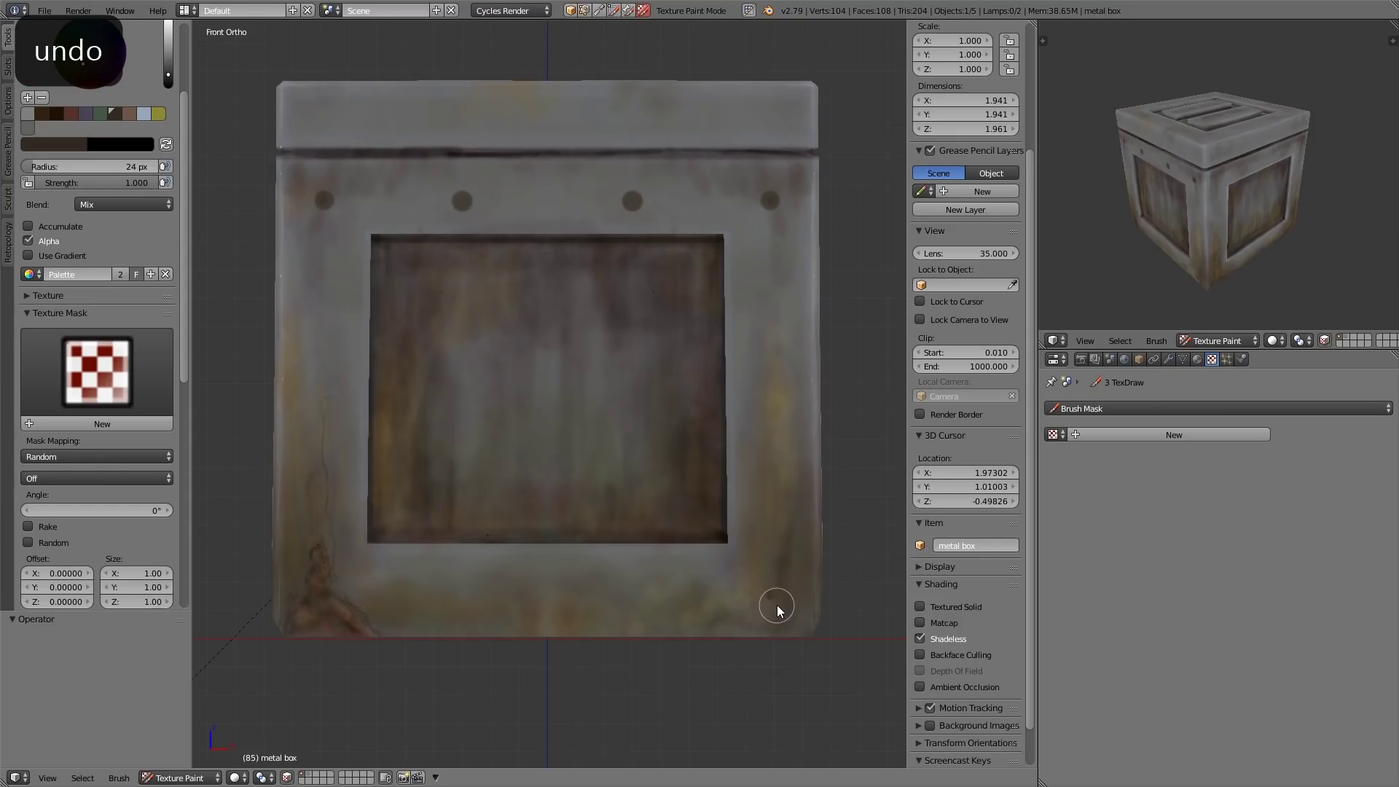
pyautogui.hotkey('ctrl', 'z')
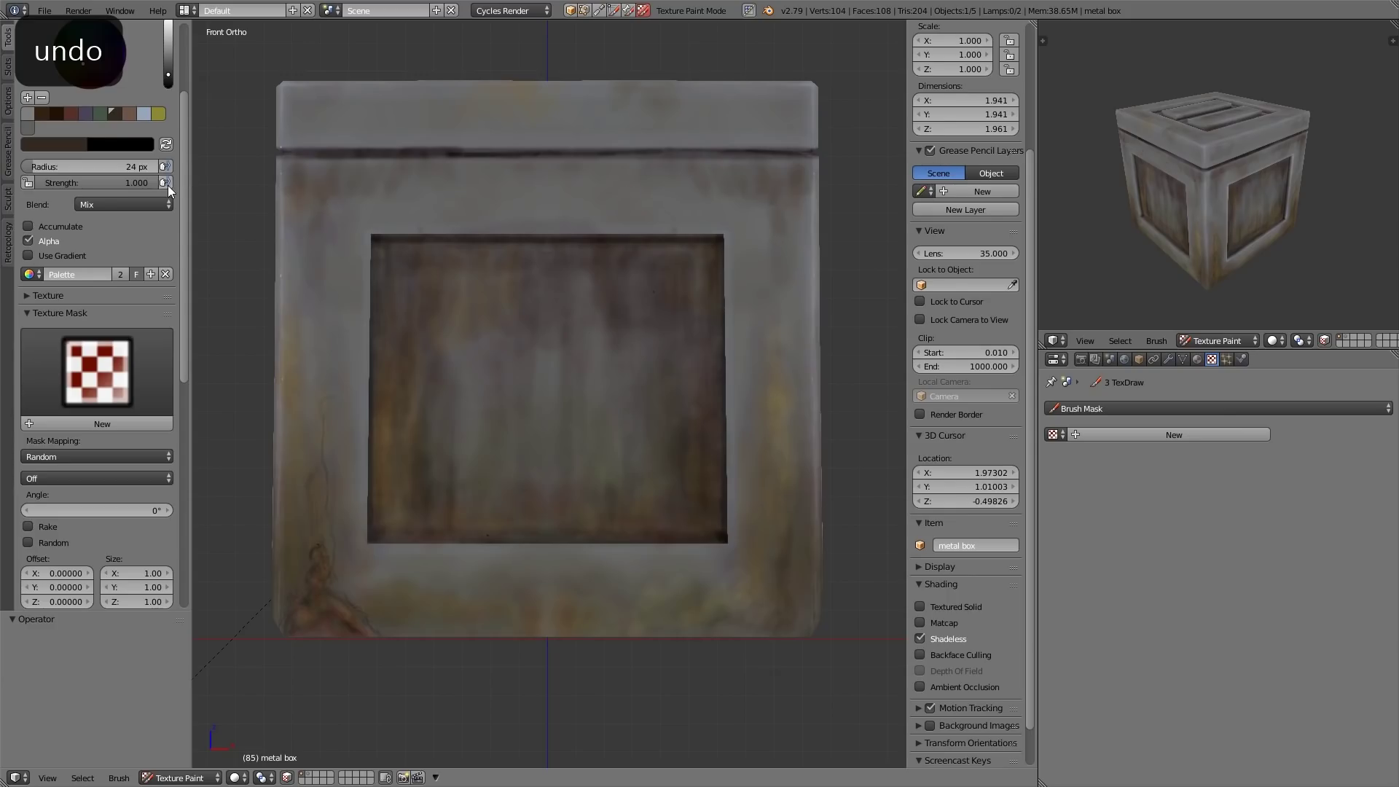
# Set the brush radius to 20 px and stamp evenly spaced, mirrored dark rivet spots all around the front face's frame.
pyautogui.press('[')
pyautogui.press('[')
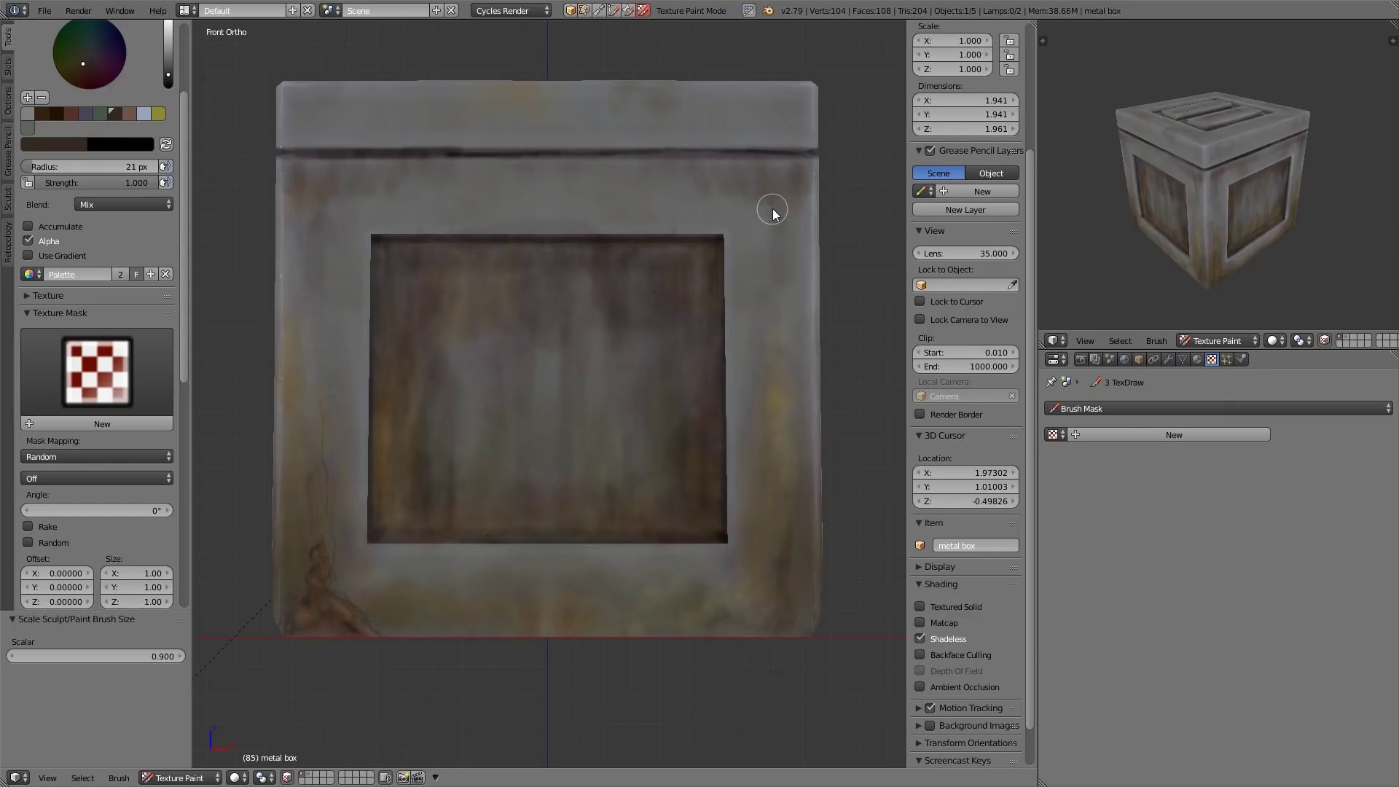
pyautogui.press(']')
pyautogui.click(771, 197)
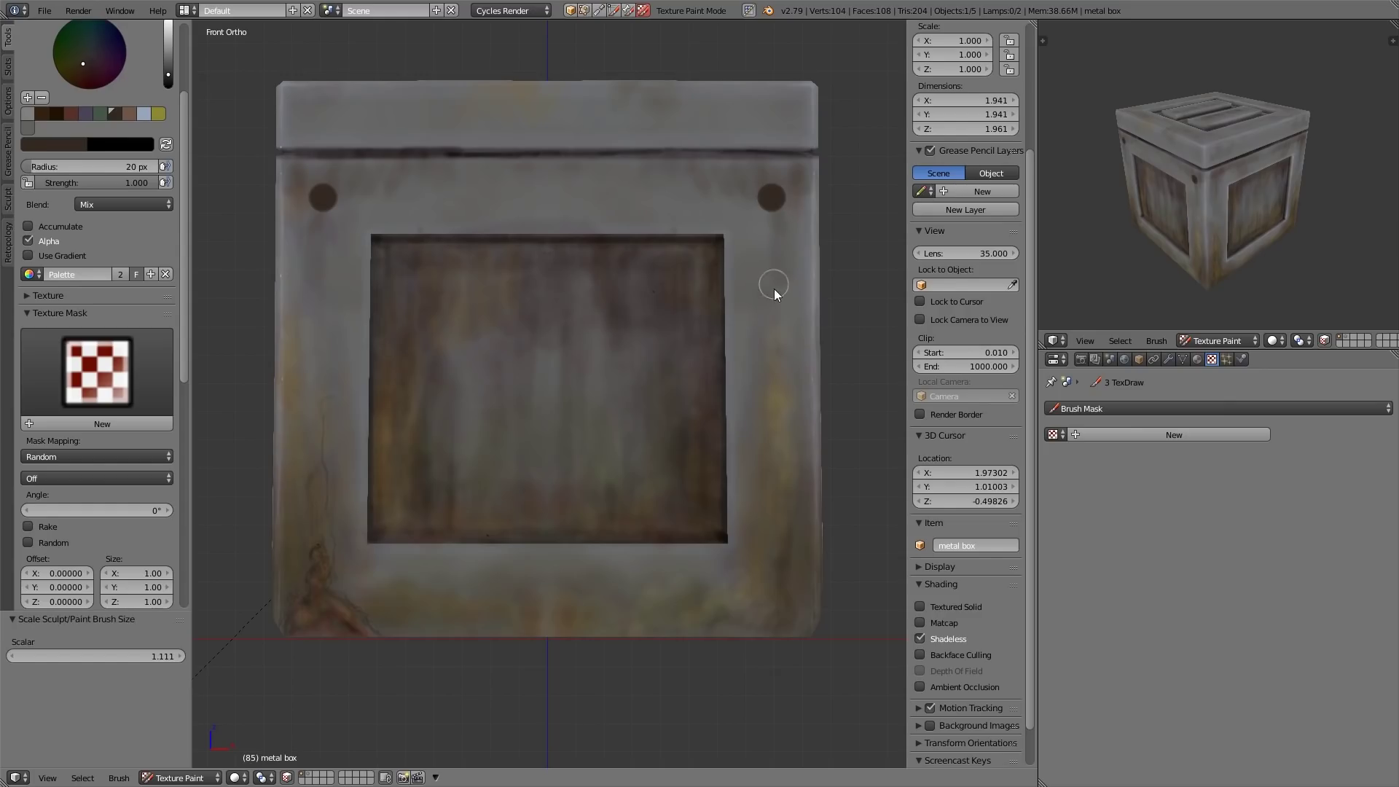
pyautogui.click(626, 196)
pyautogui.click(776, 596)
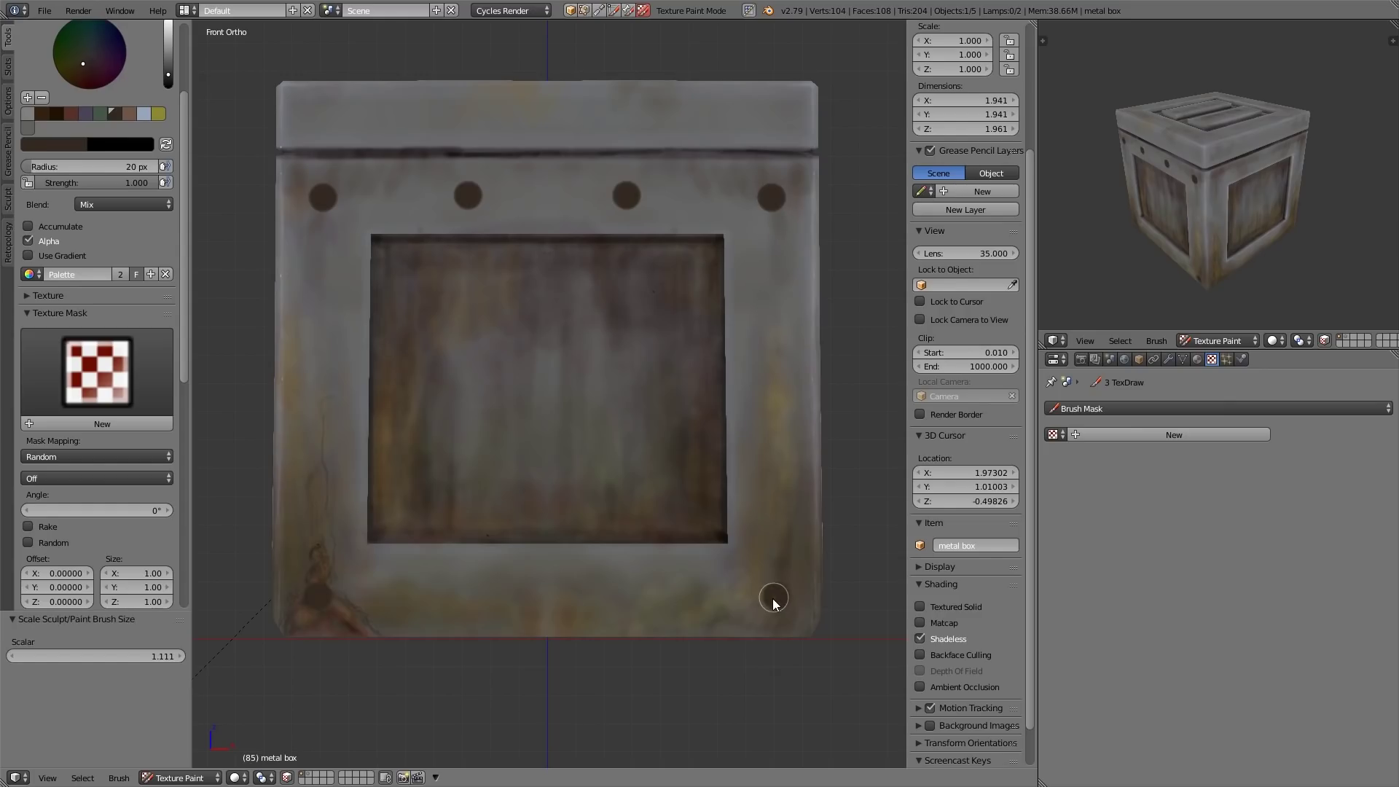
pyautogui.click(633, 597)
pyautogui.click(777, 455)
pyautogui.click(776, 312)
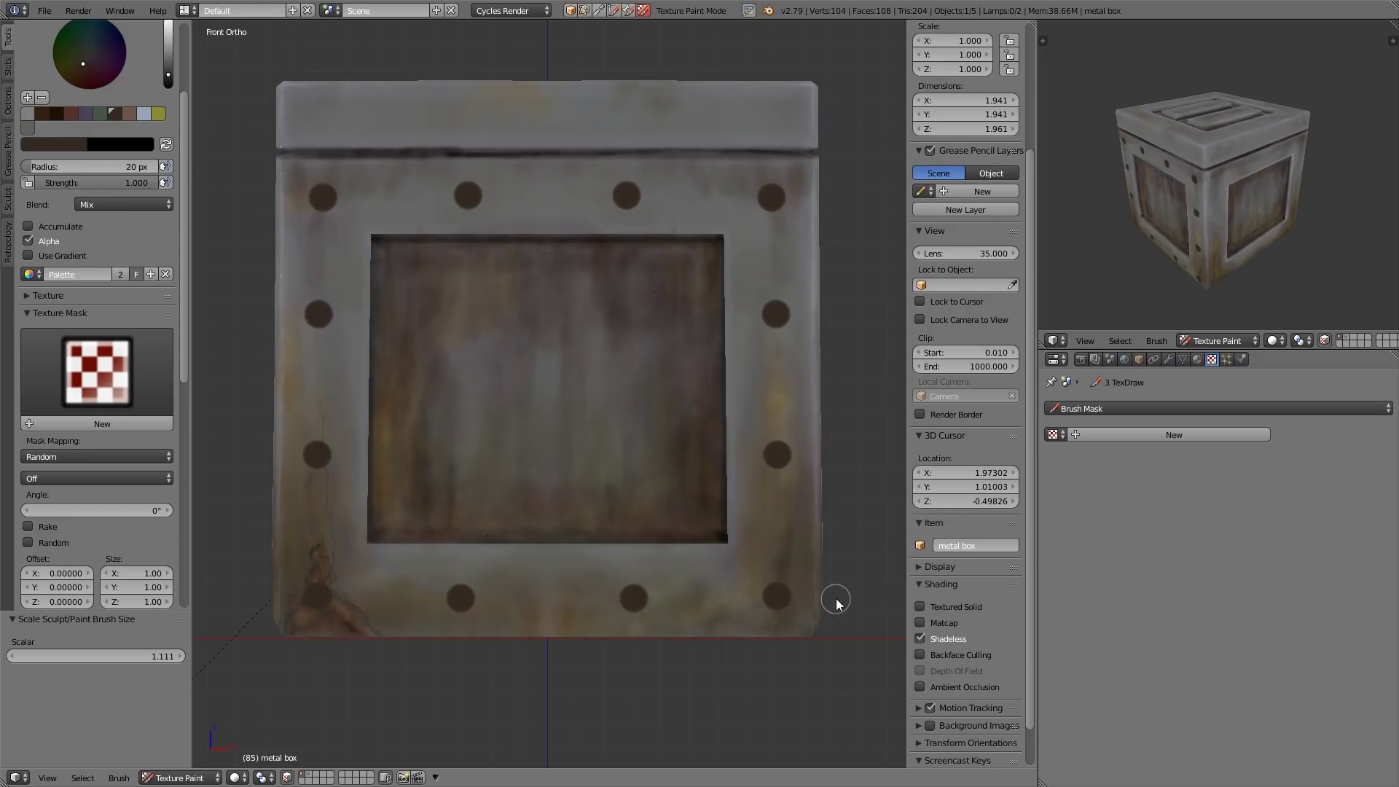
# Stamp matching dark rivet spots around the frame of the crate's right face in the right orthographic view.
pyautogui.moveTo(850, 506)
pyautogui.mouseDown(button='middle')
pyautogui.moveTo(677, 509)
pyautogui.moveTo(701, 515)
pyautogui.mouseUp(button='middle')
pyautogui.press('KP_3')
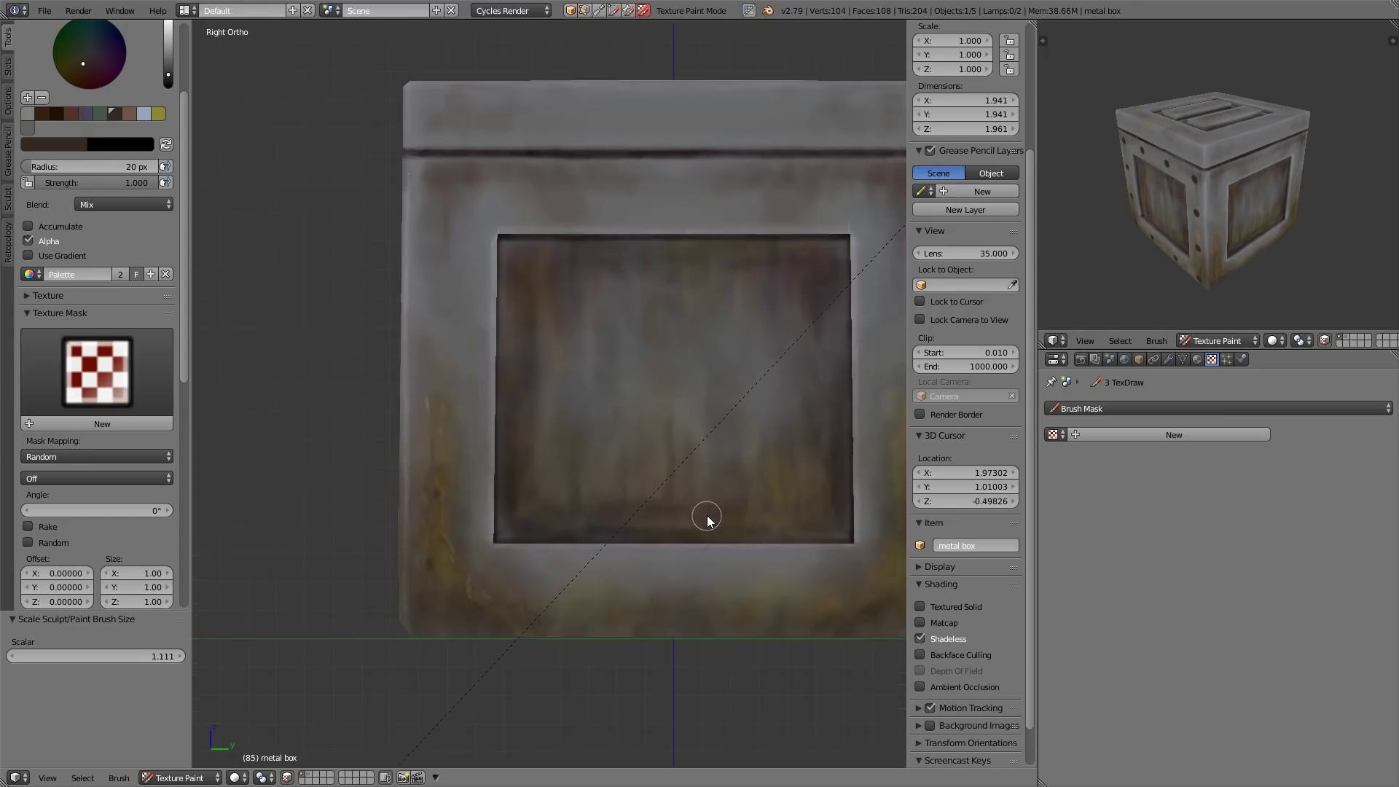
pyautogui.click(451, 200)
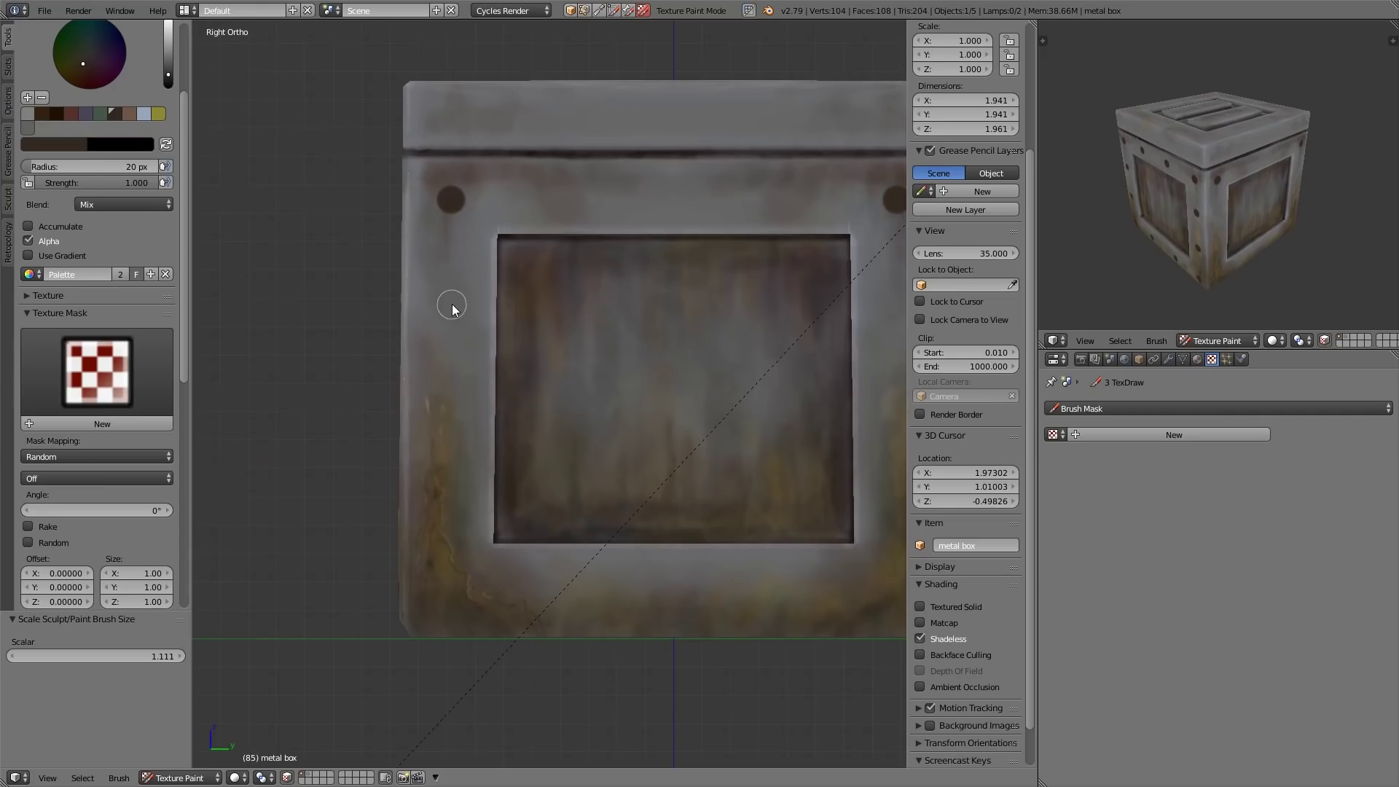
pyautogui.click(451, 312)
pyautogui.click(451, 458)
pyautogui.click(453, 590)
pyautogui.keyDown('shift'); pyautogui.moveTo(796, 559); pyautogui.dragTo(695, 534, button='middle'); pyautogui.keyUp('shift')
pyautogui.click(653, 571)
pyautogui.hotkey('ctrl', 'z')
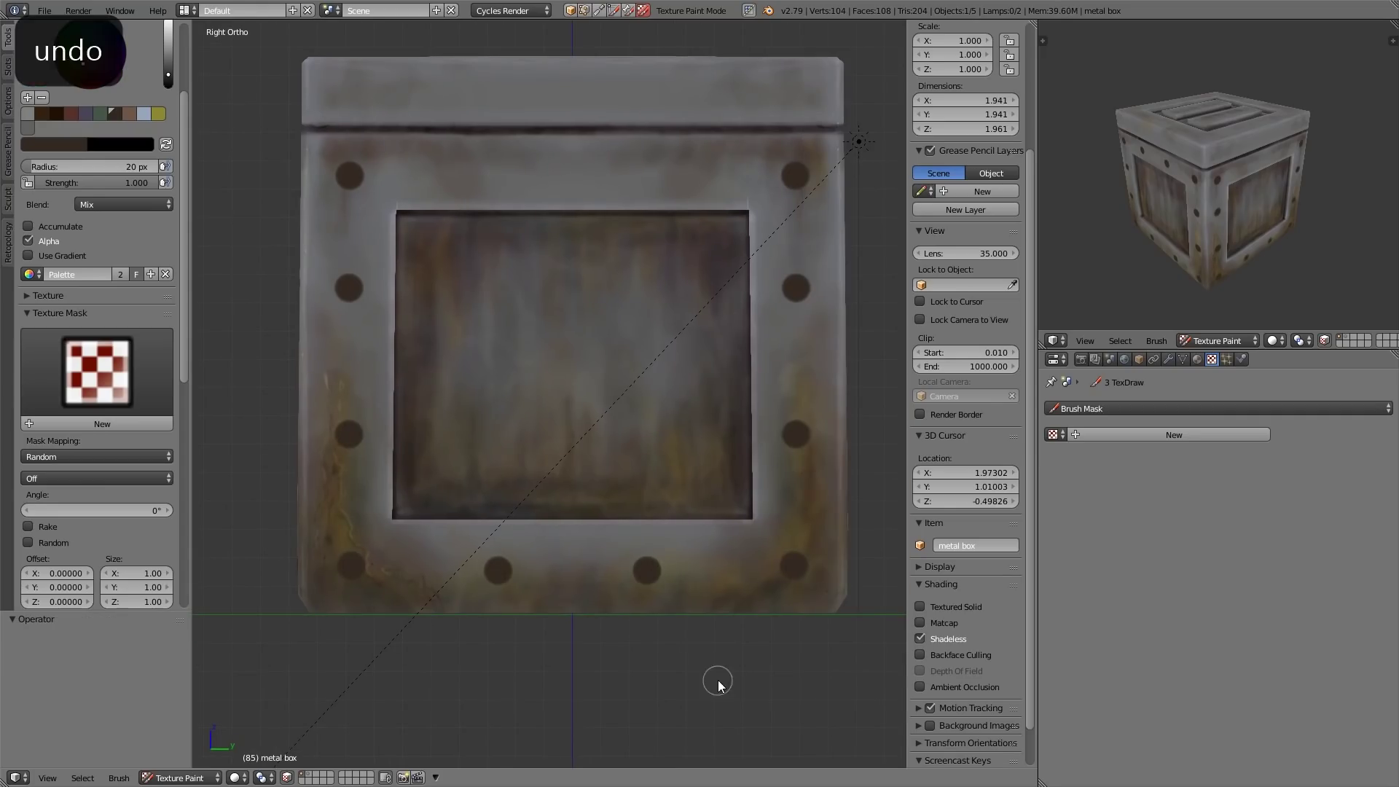
pyautogui.click(646, 172)
# Switch to the "2 light" brush with a radius of 8 px for highlighting the front face's rivets.
pyautogui.moveTo(656, 172)
pyautogui.mouseDown(button='middle')
pyautogui.moveTo(784, 500)
pyautogui.moveTo(750, 605)
pyautogui.moveTo(765, 613)
pyautogui.mouseUp(button='middle')
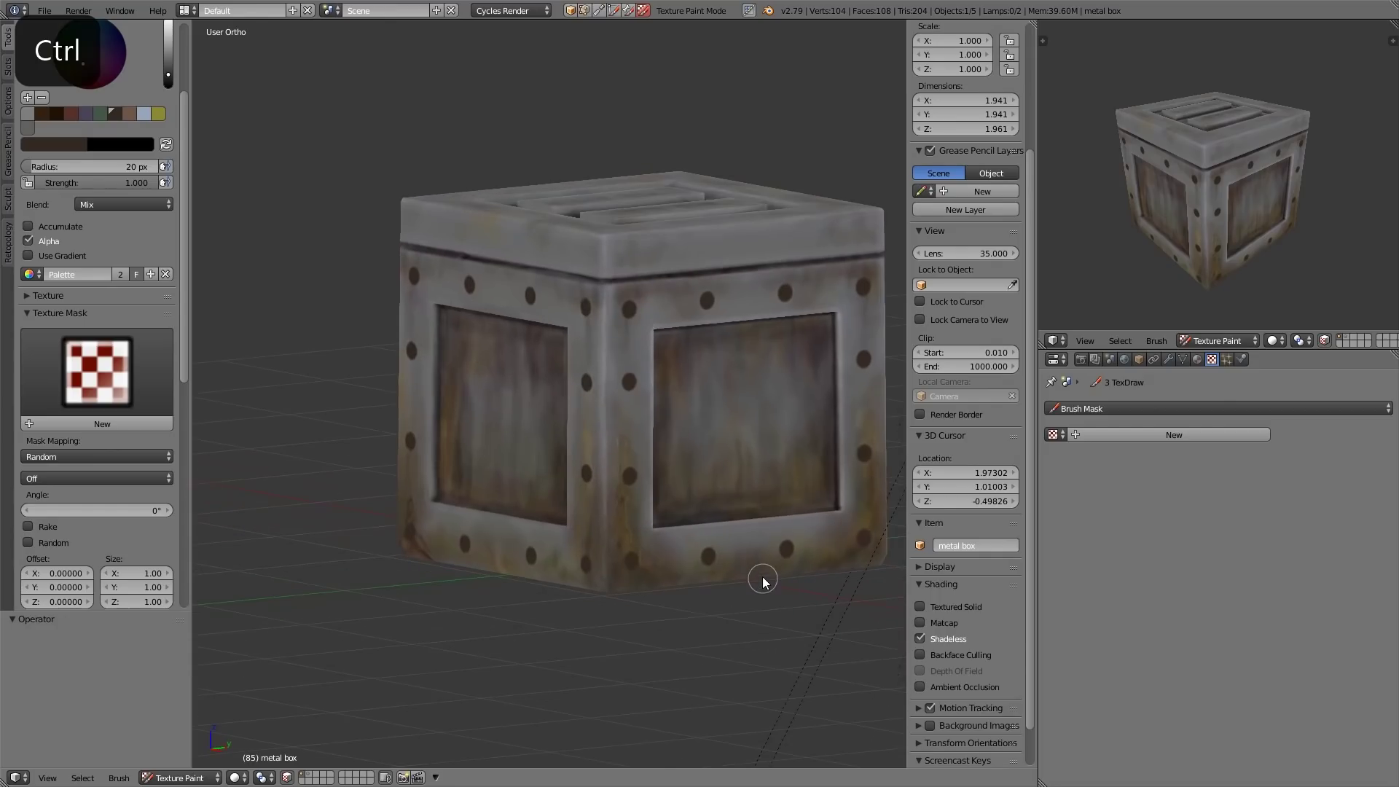
pyautogui.press('KP_5')
pyautogui.moveTo(758, 531); pyautogui.dragTo(780, 297, button='middle')
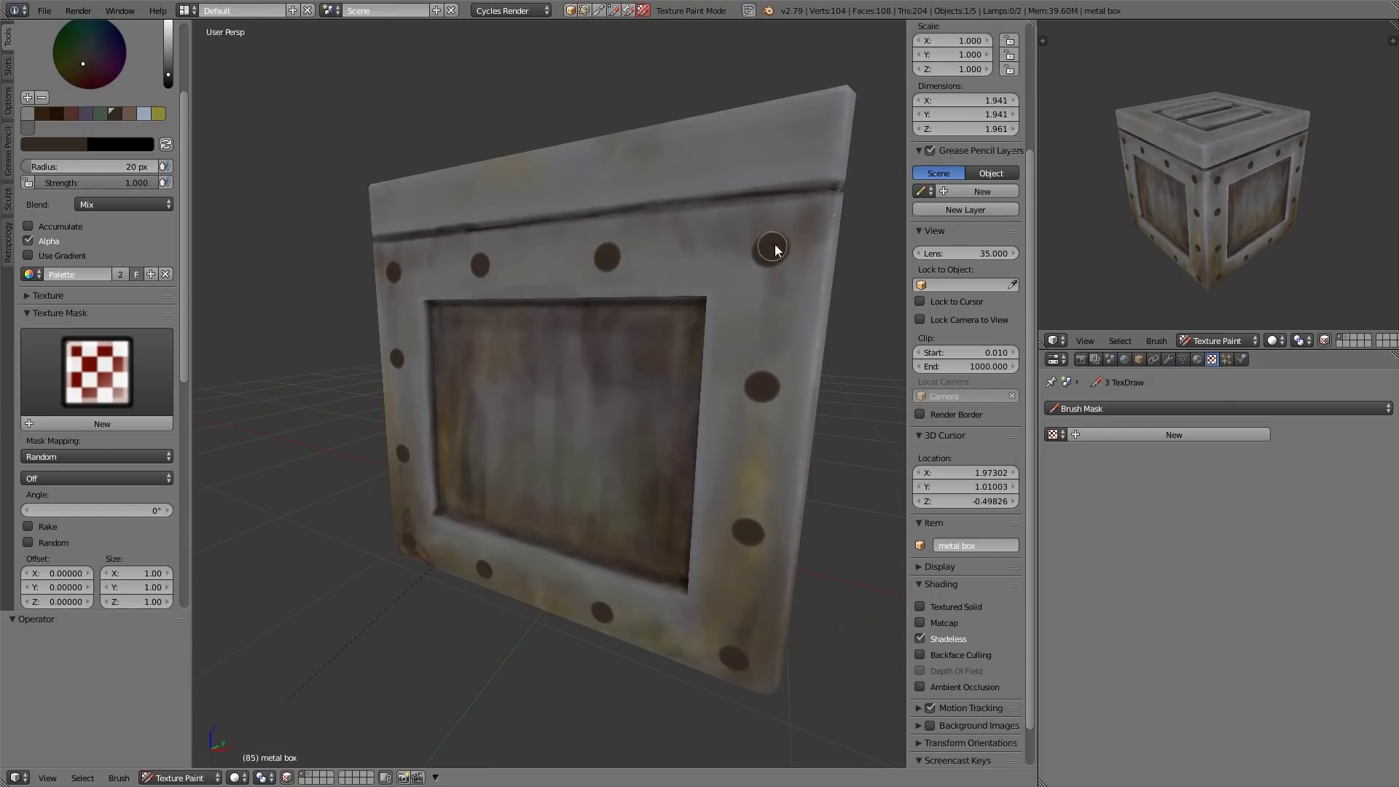
pyautogui.moveTo(185, 128); pyautogui.dragTo(173, 51)
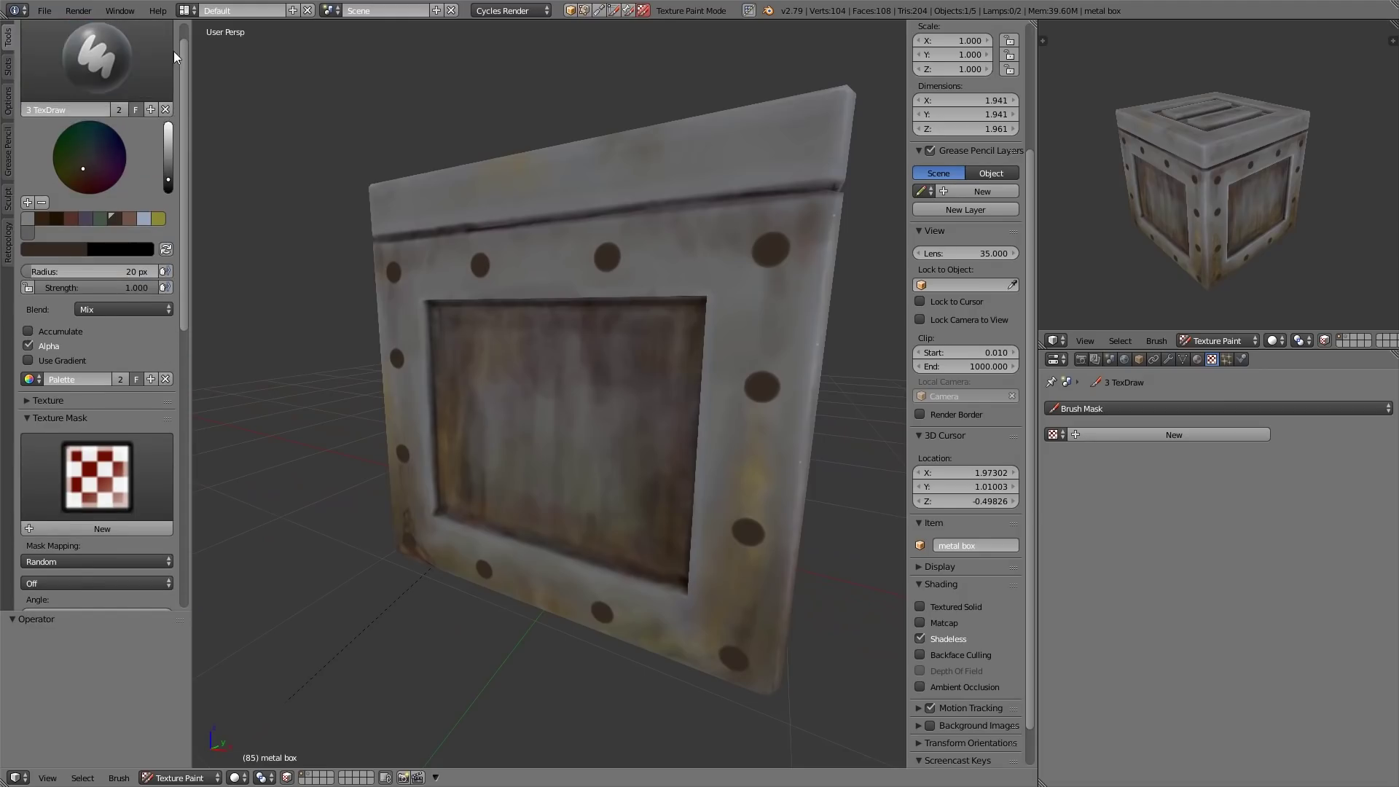
pyautogui.click(96, 57)
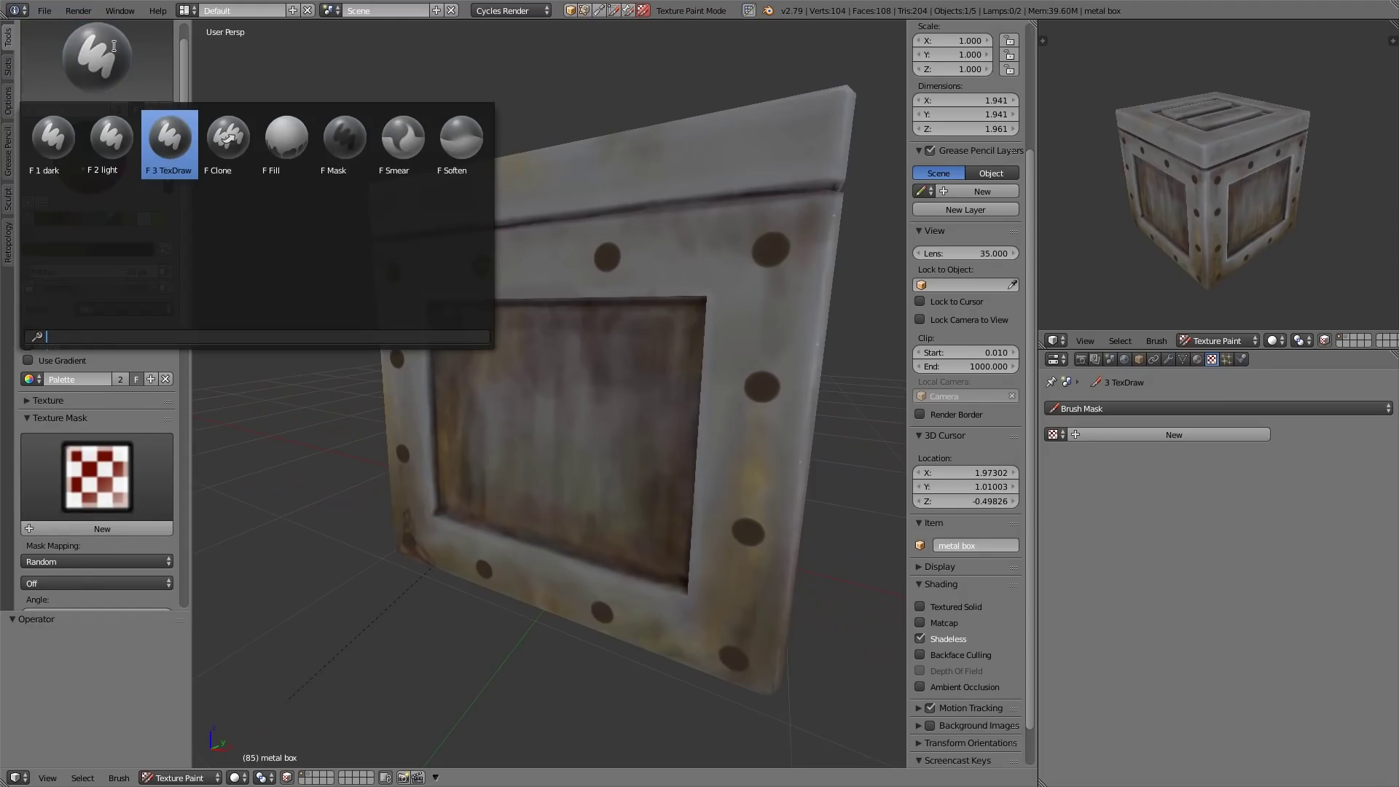
pyautogui.click(105, 129)
pyautogui.press('[')
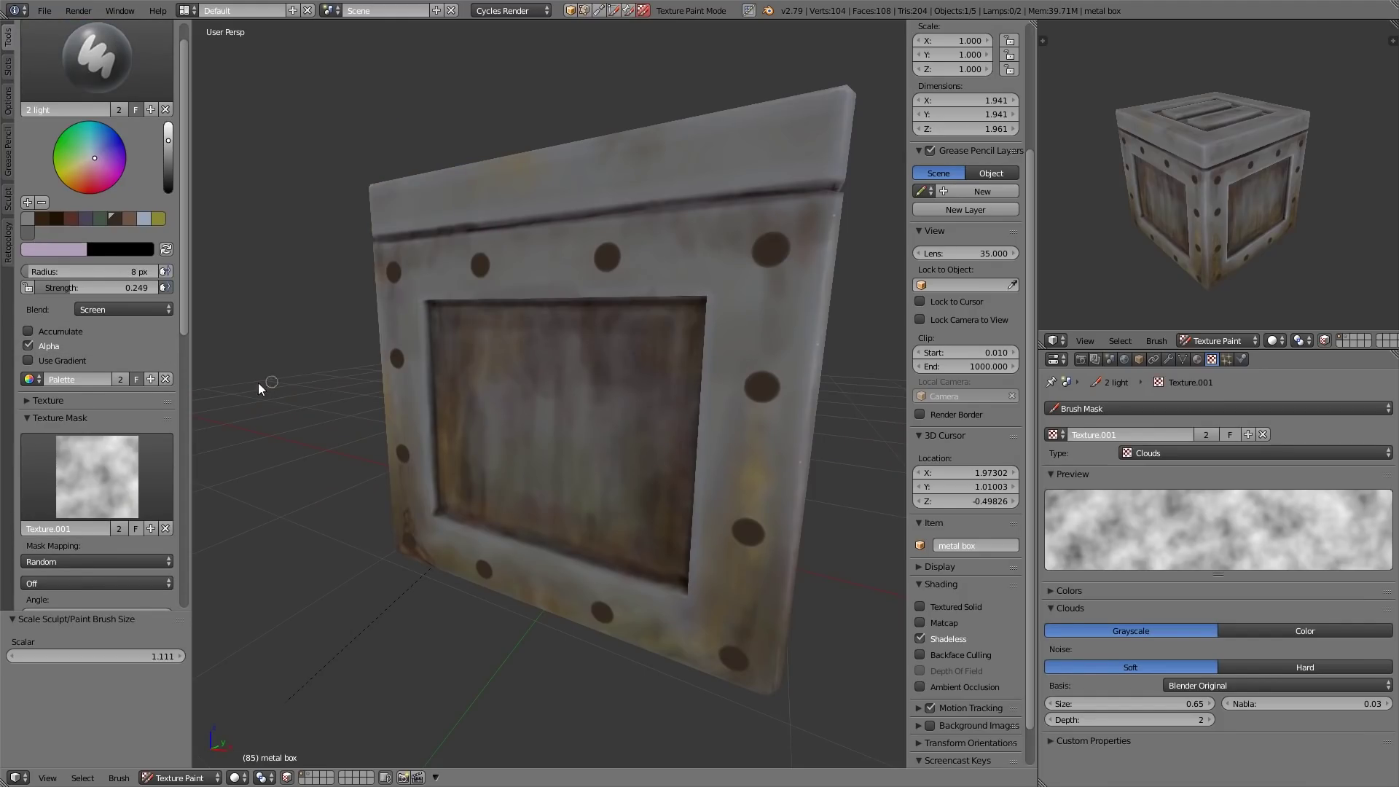
# Remove the clouds mask texture from the "2 light" brush.
pyautogui.moveTo(187, 322)
pyautogui.mouseDown()
pyautogui.moveTo(195, 474)
pyautogui.moveTo(146, 532)
pyautogui.mouseUp()
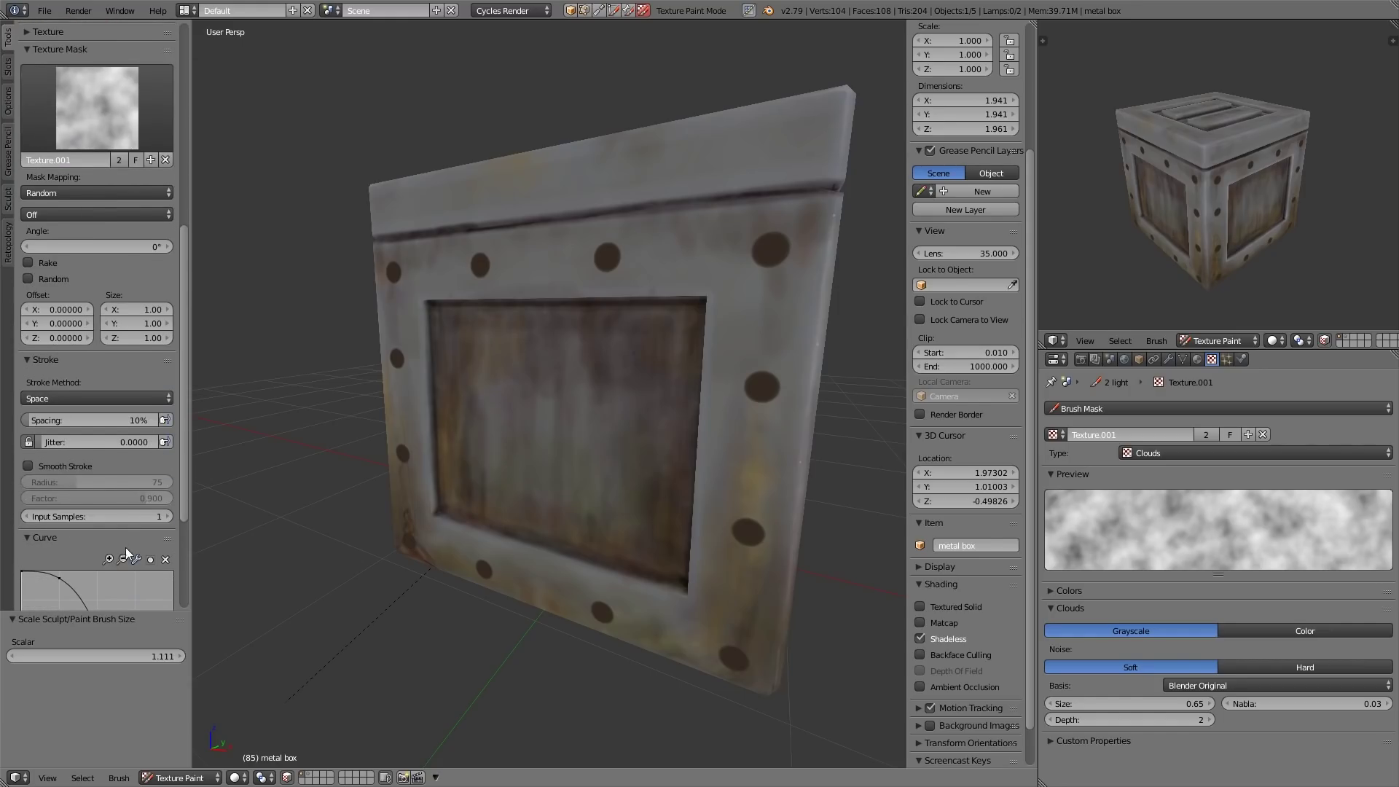
pyautogui.moveTo(183, 478); pyautogui.dragTo(178, 559)
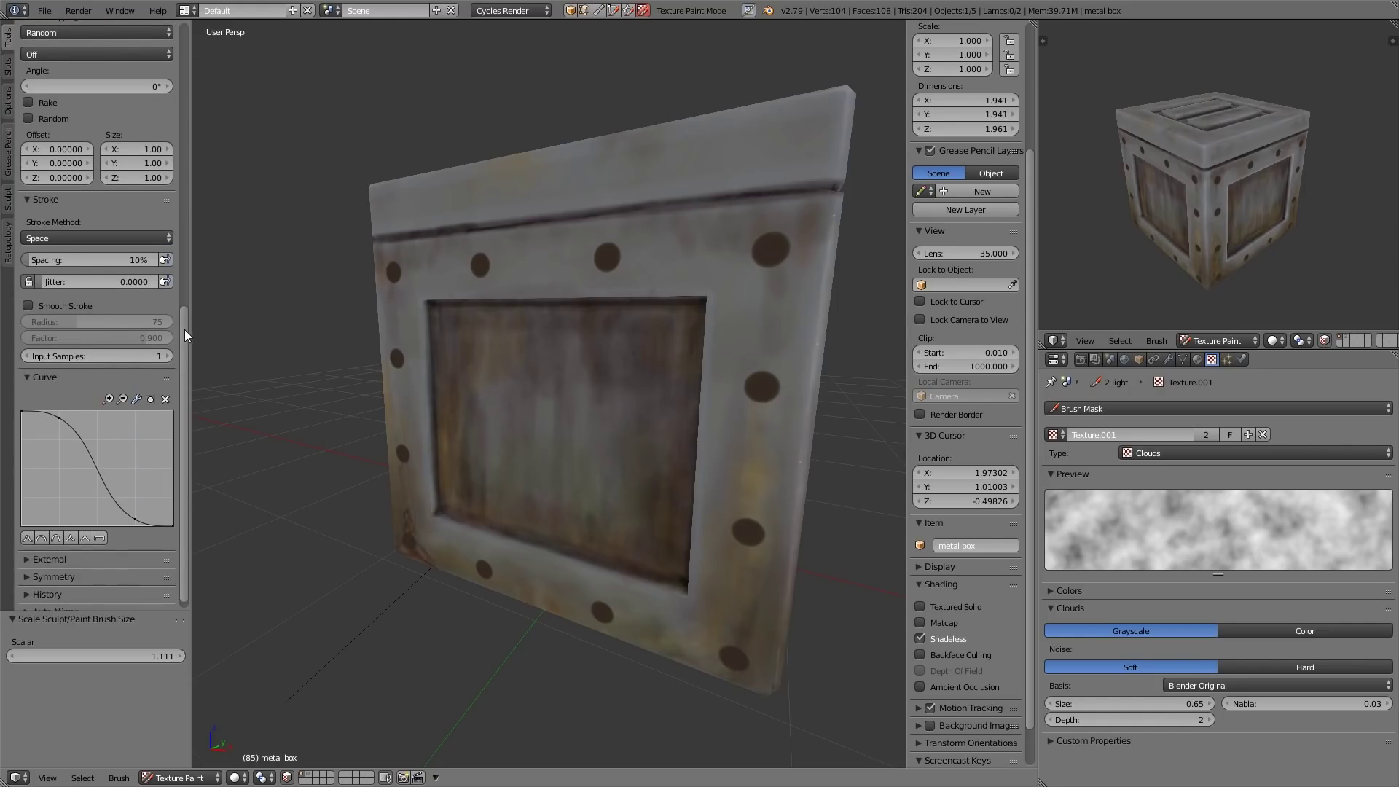
pyautogui.moveTo(185, 335); pyautogui.dragTo(149, 230)
pyautogui.click(166, 254)
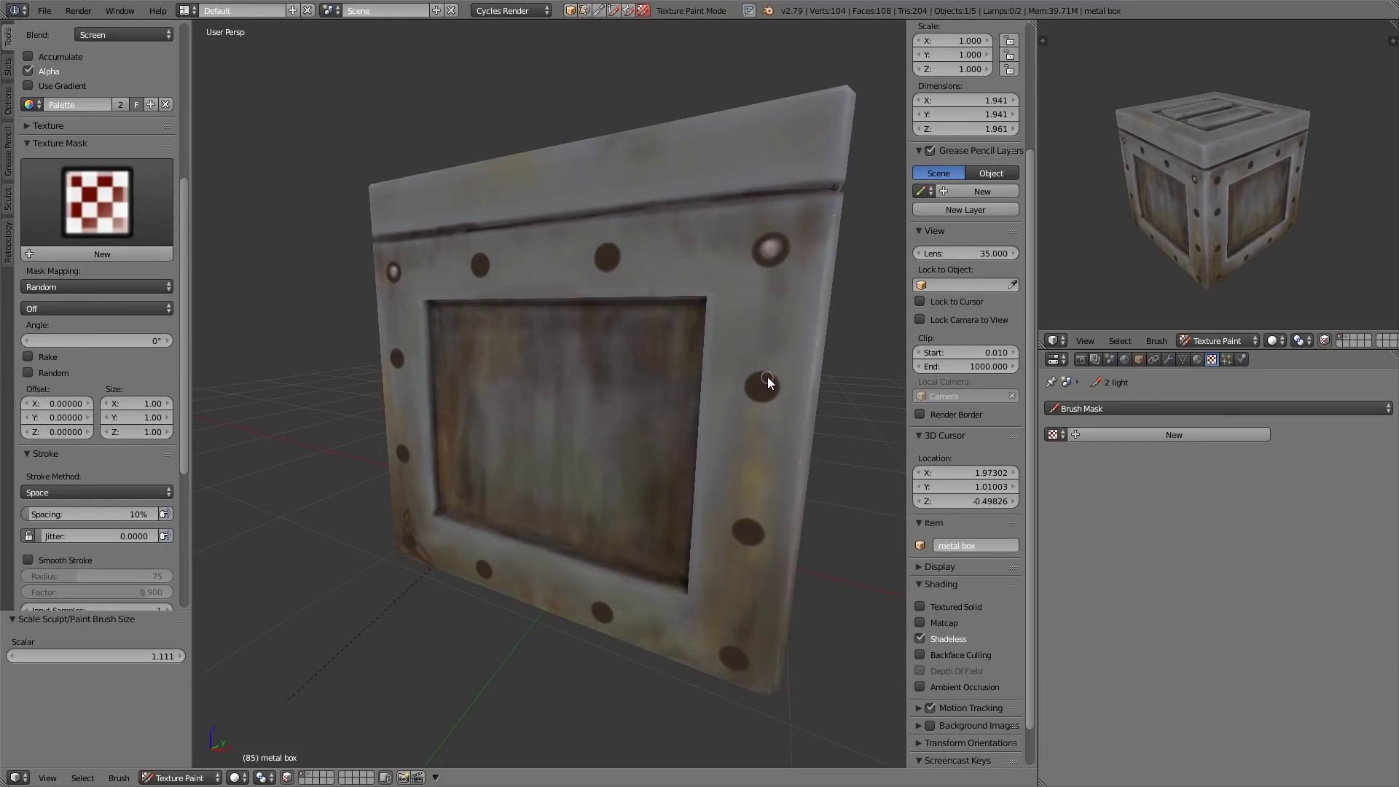
# Undo the test highlights on the front face's upper corner rivets and switch to the "3 TexDraw" brush.
pyautogui.moveTo(768, 383); pyautogui.dragTo(815, 371, button='middle')
pyautogui.hotkey('ctrl', 'z')
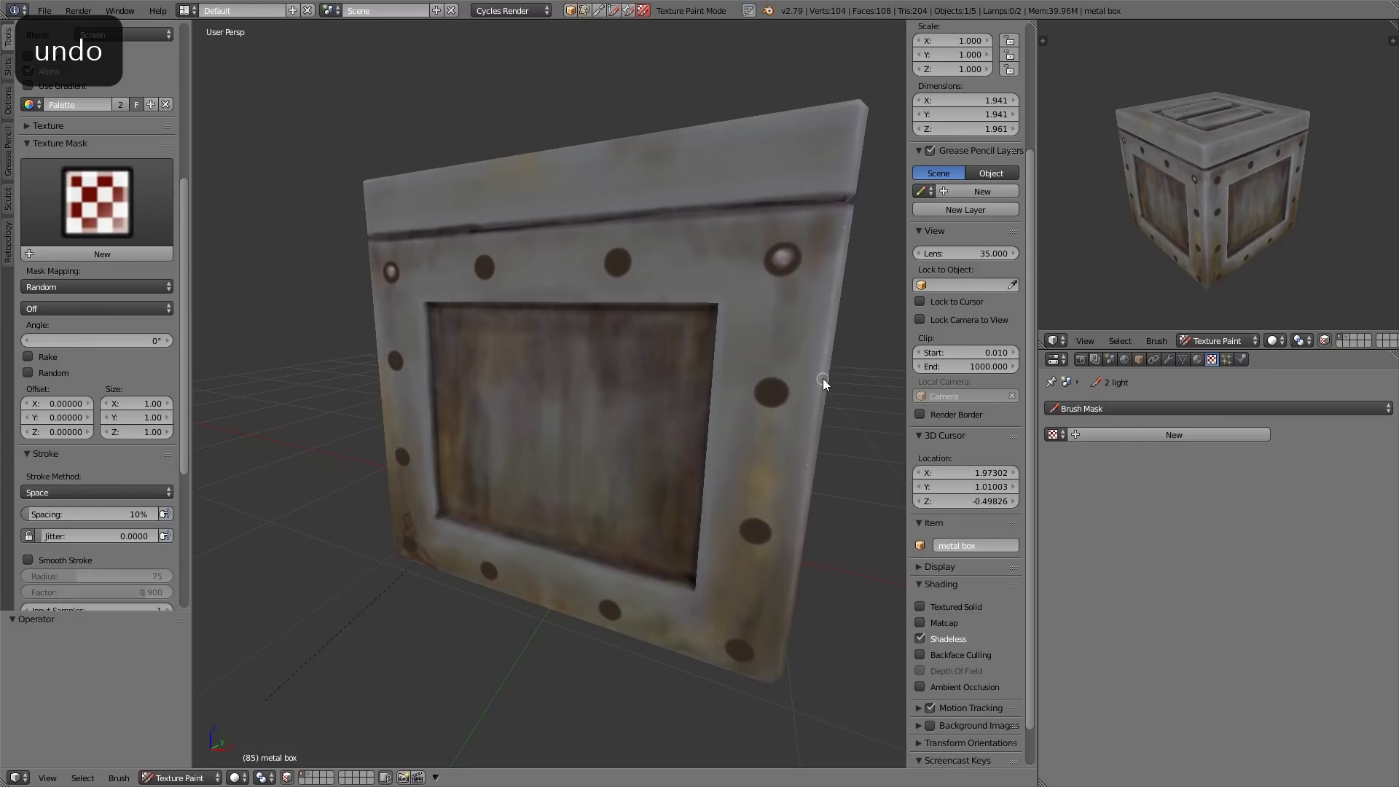
pyautogui.scroll(2, 185, 188)
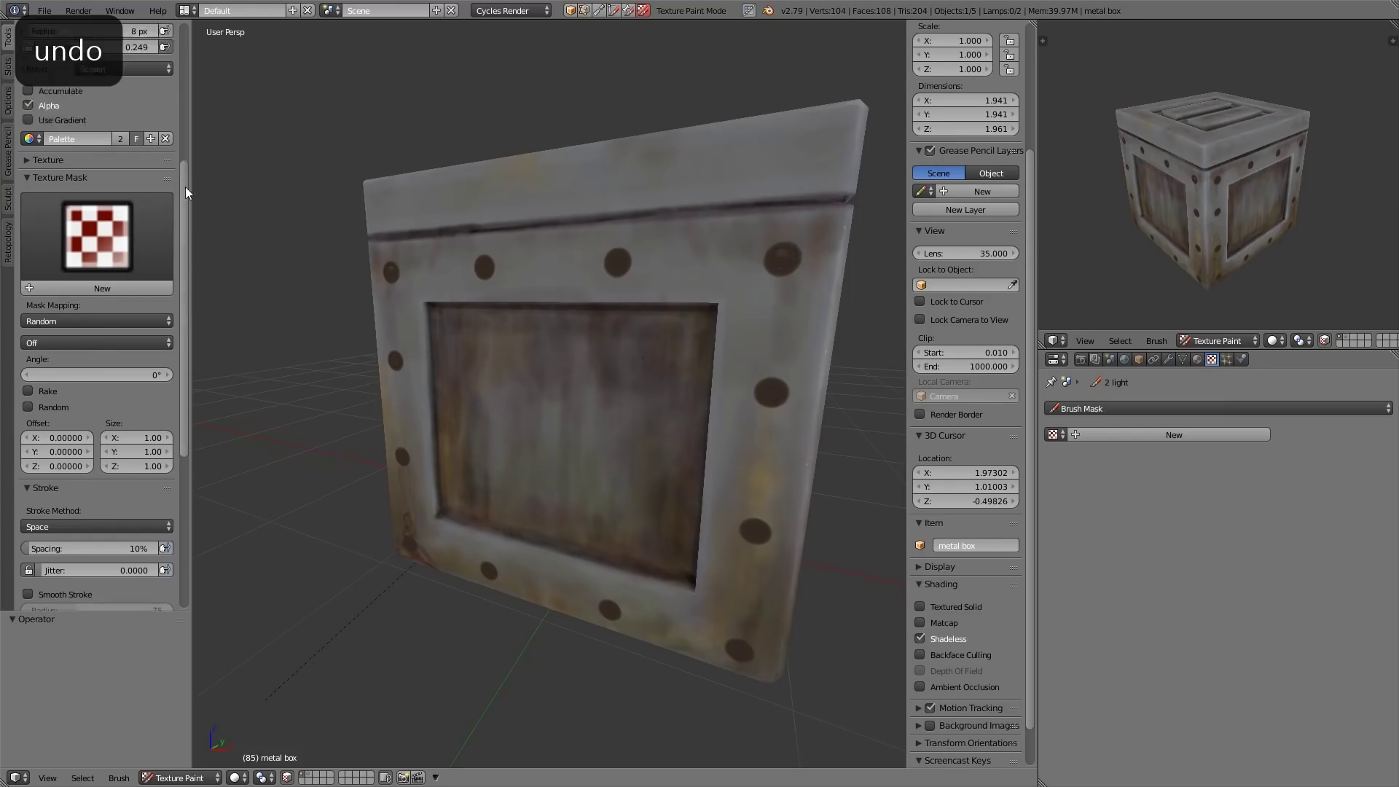
pyautogui.scroll(8, 182, 190)
pyautogui.click(125, 121)
pyautogui.click(228, 164)
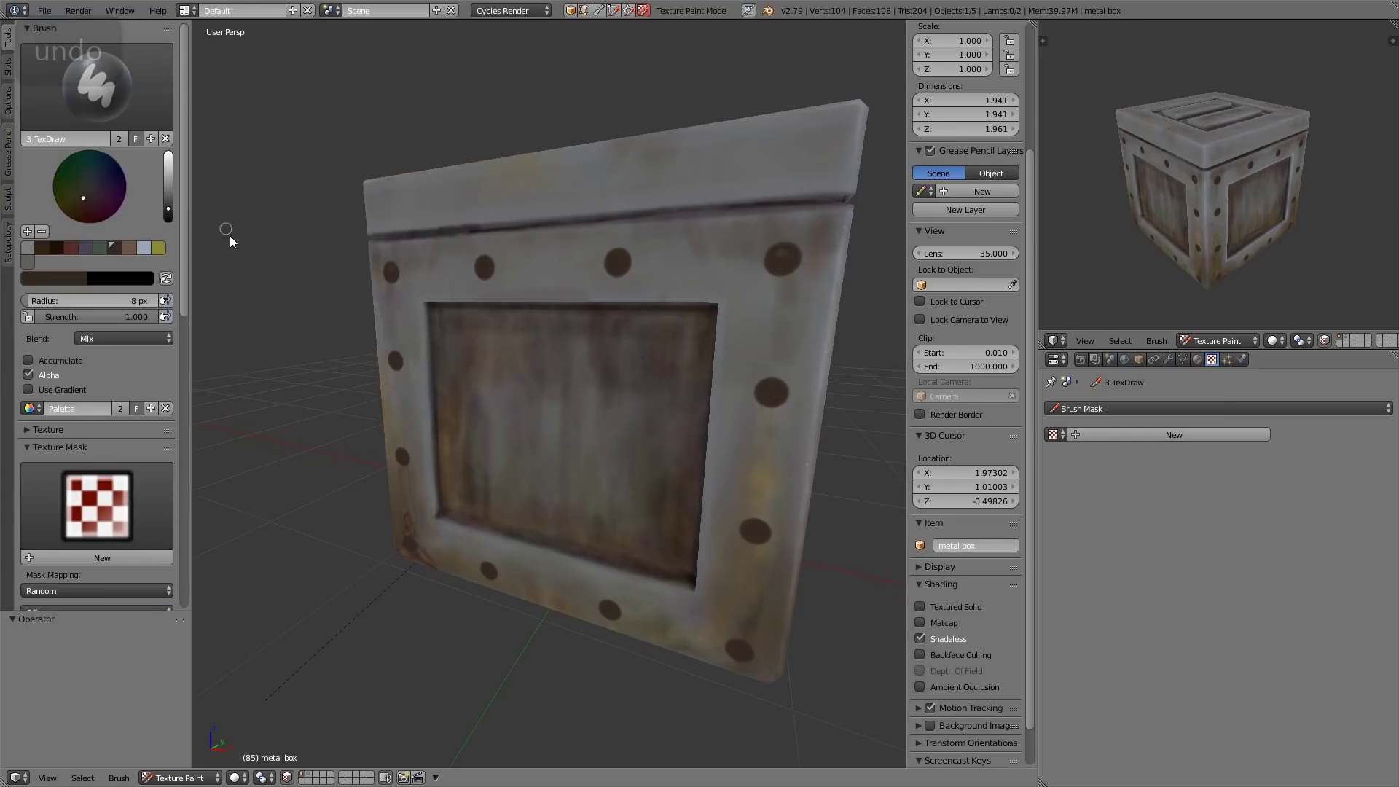
# Apply the smooth falloff curve preset to the "3 TexDraw" brush.
pyautogui.moveTo(191, 262); pyautogui.dragTo(198, 270)
pyautogui.scroll(-10, 190, 286)
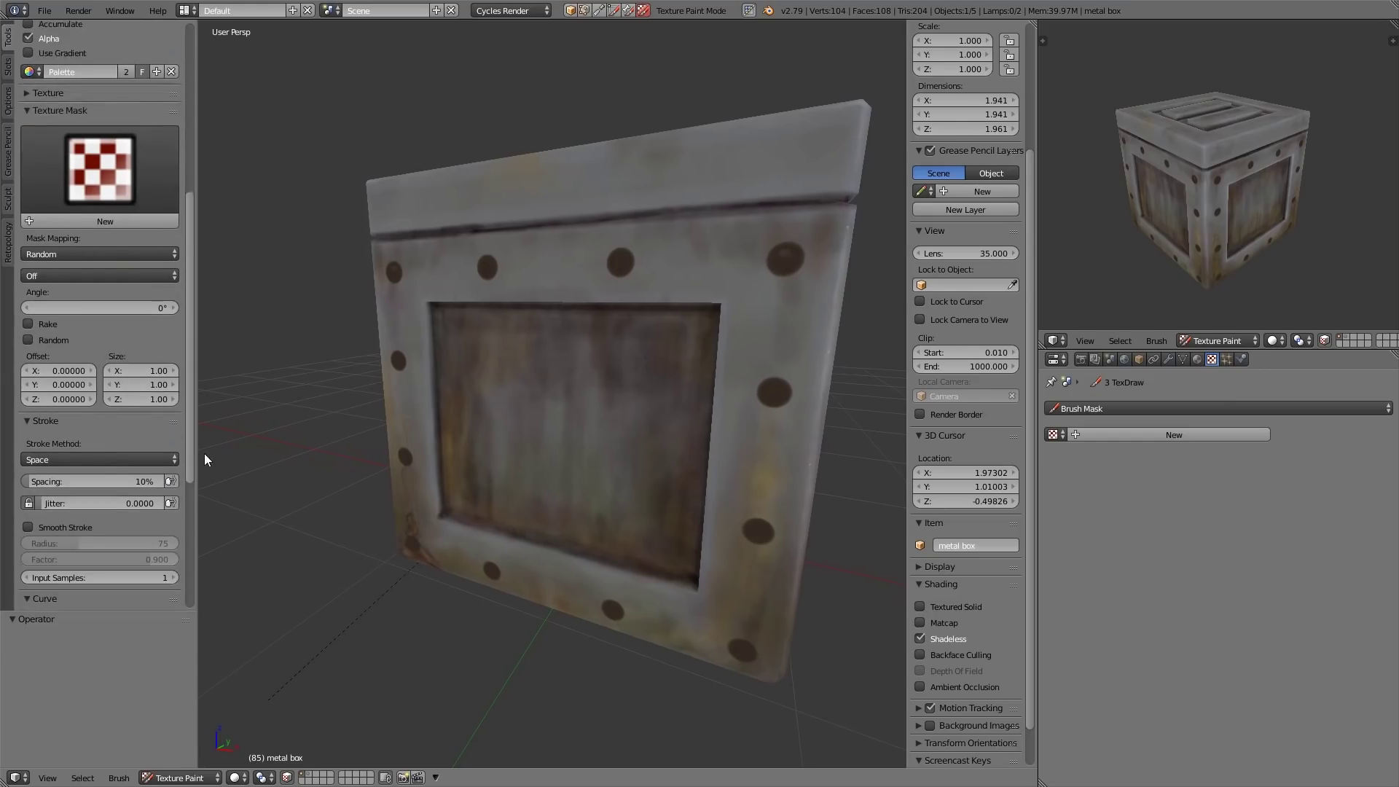
pyautogui.scroll(-2, 189, 408)
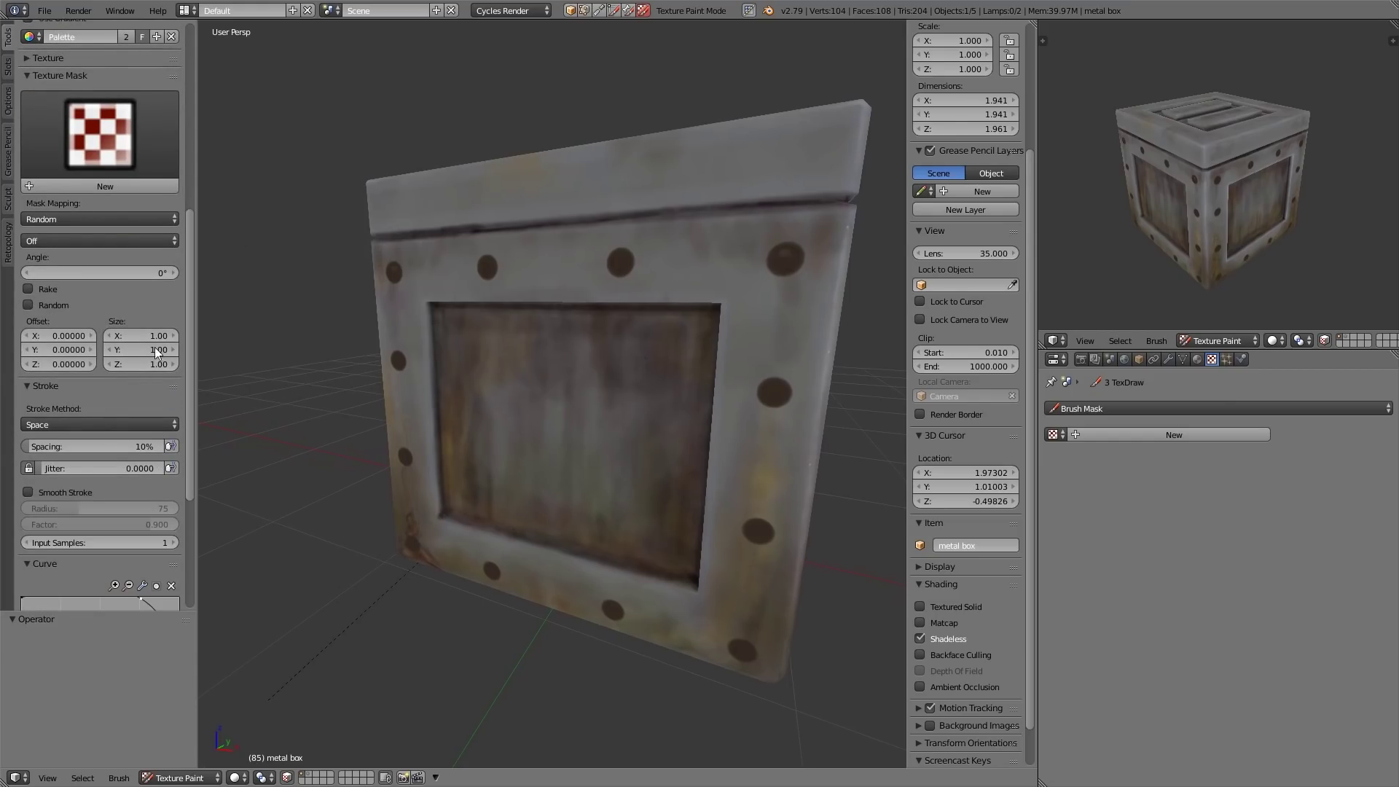
pyautogui.moveTo(190, 348); pyautogui.dragTo(191, 447)
pyautogui.click(34, 547)
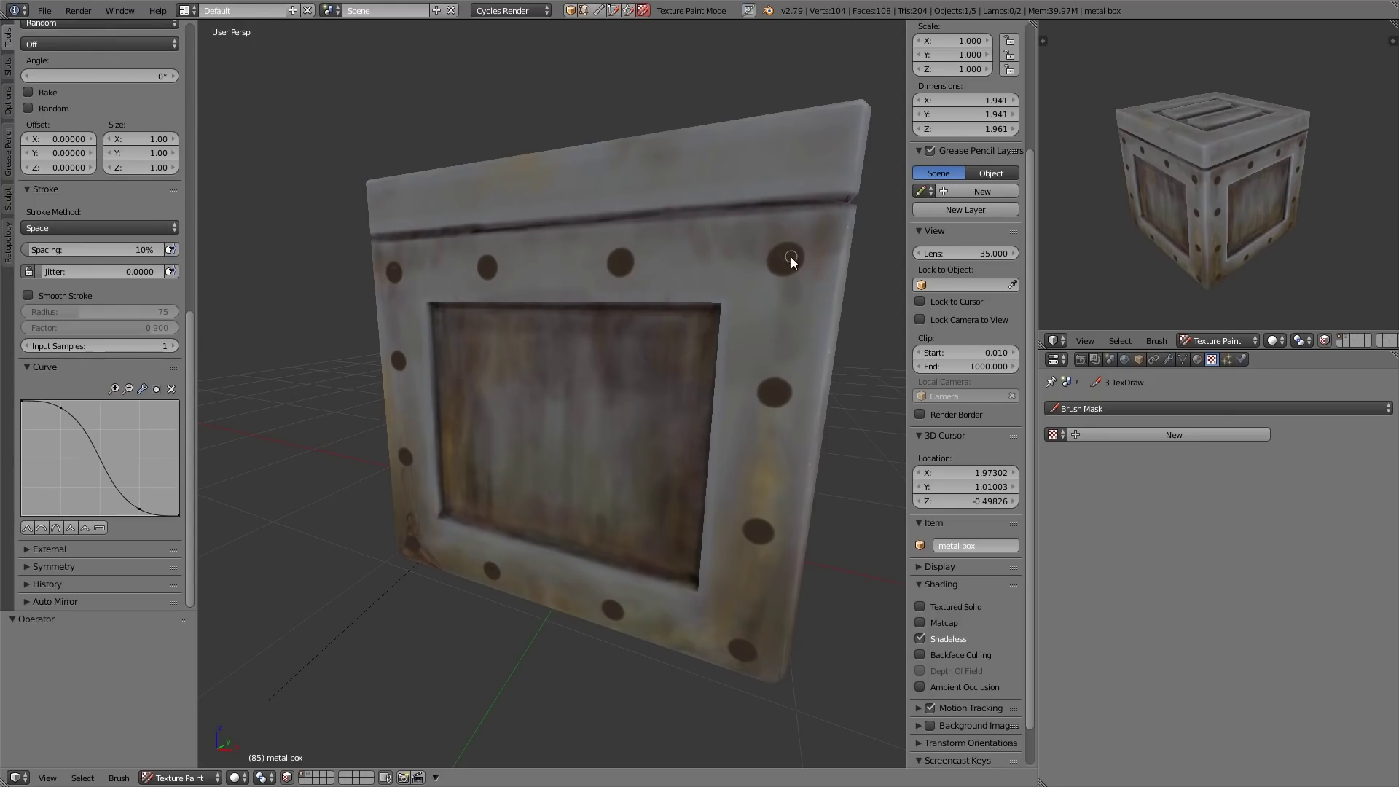
# Choose the light blue palette colour for the brush and set its strength to 0.708.
pyautogui.moveTo(192, 328); pyautogui.dragTo(207, 146)
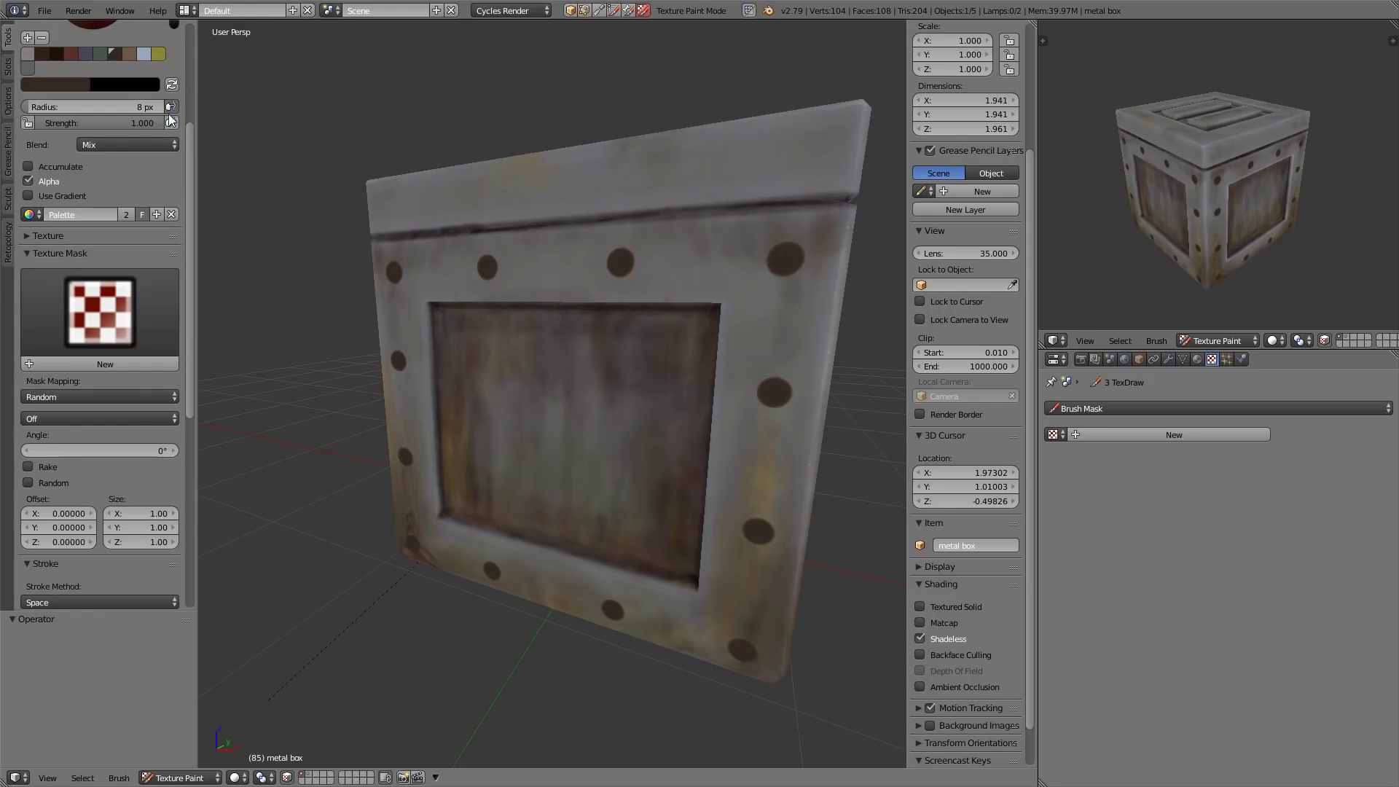
pyautogui.moveTo(148, 124); pyautogui.dragTo(57, 124)
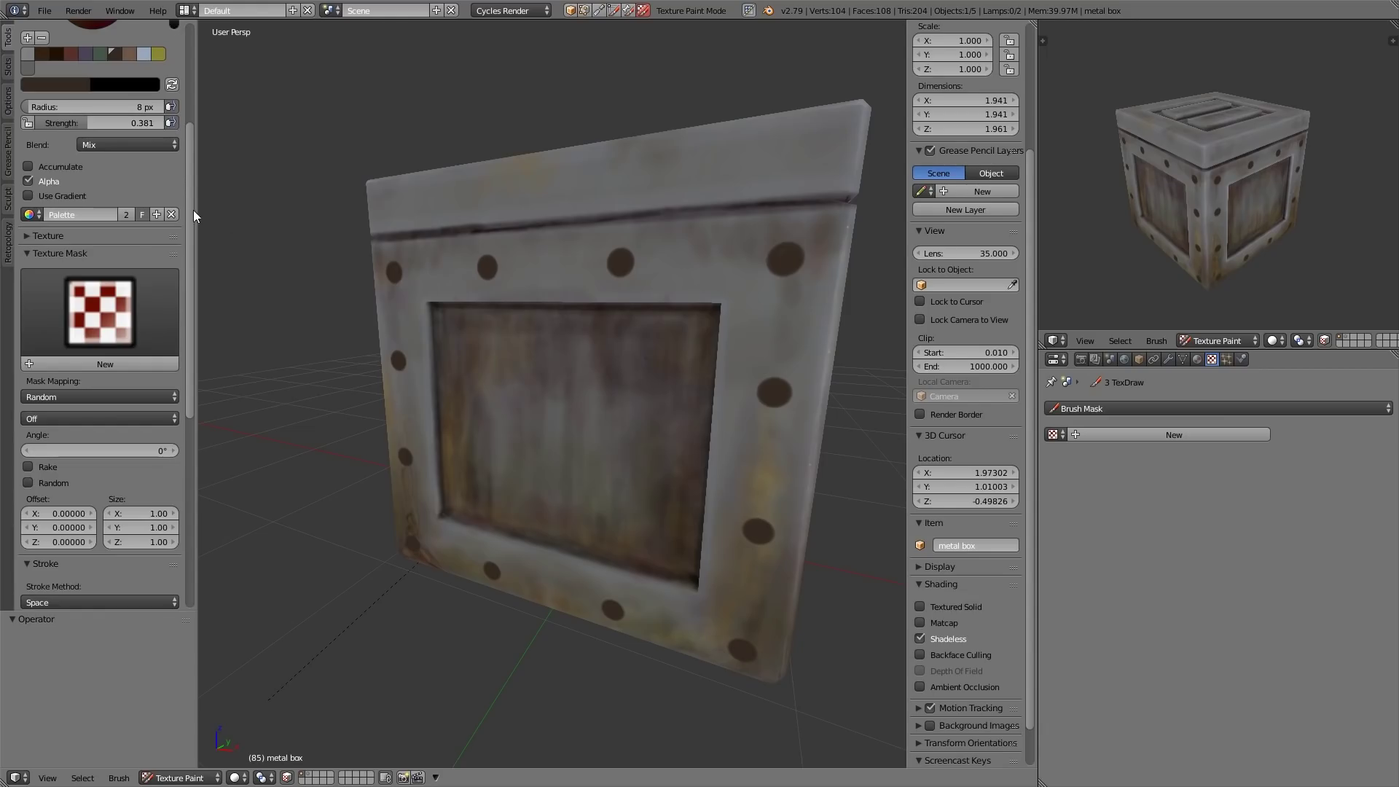
pyautogui.moveTo(191, 210); pyautogui.dragTo(186, 127)
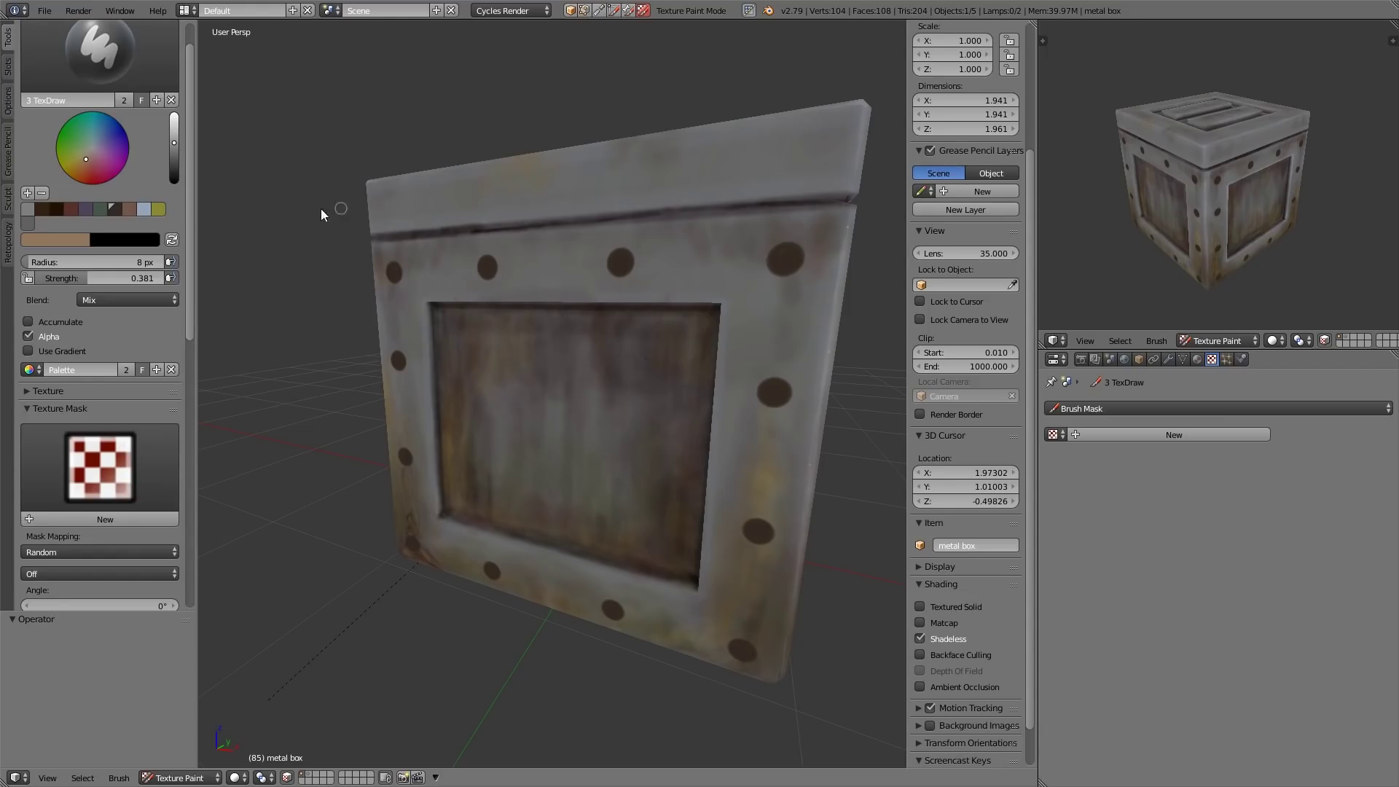
pyautogui.click(144, 210)
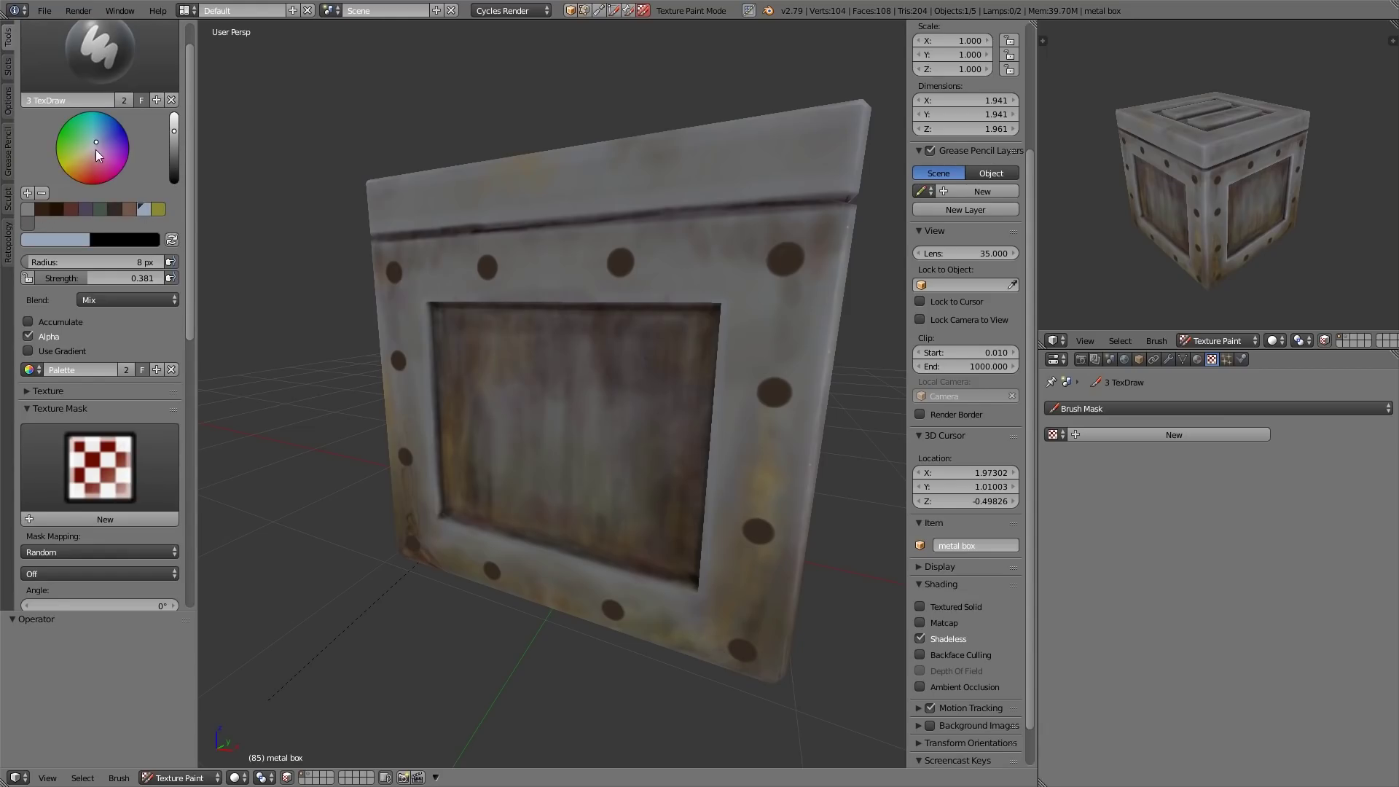
pyautogui.moveTo(87, 277); pyautogui.dragTo(129, 278)
# Stamp light spots in the centres of the rivets down both vertical sides of the front face's frame.
pyautogui.click(394, 271)
pyautogui.click(785, 254)
pyautogui.click(398, 360)
pyautogui.click(774, 389)
pyautogui.moveTo(775, 391); pyautogui.dragTo(770, 375, button='middle')
pyautogui.click(400, 454)
pyautogui.click(771, 493)
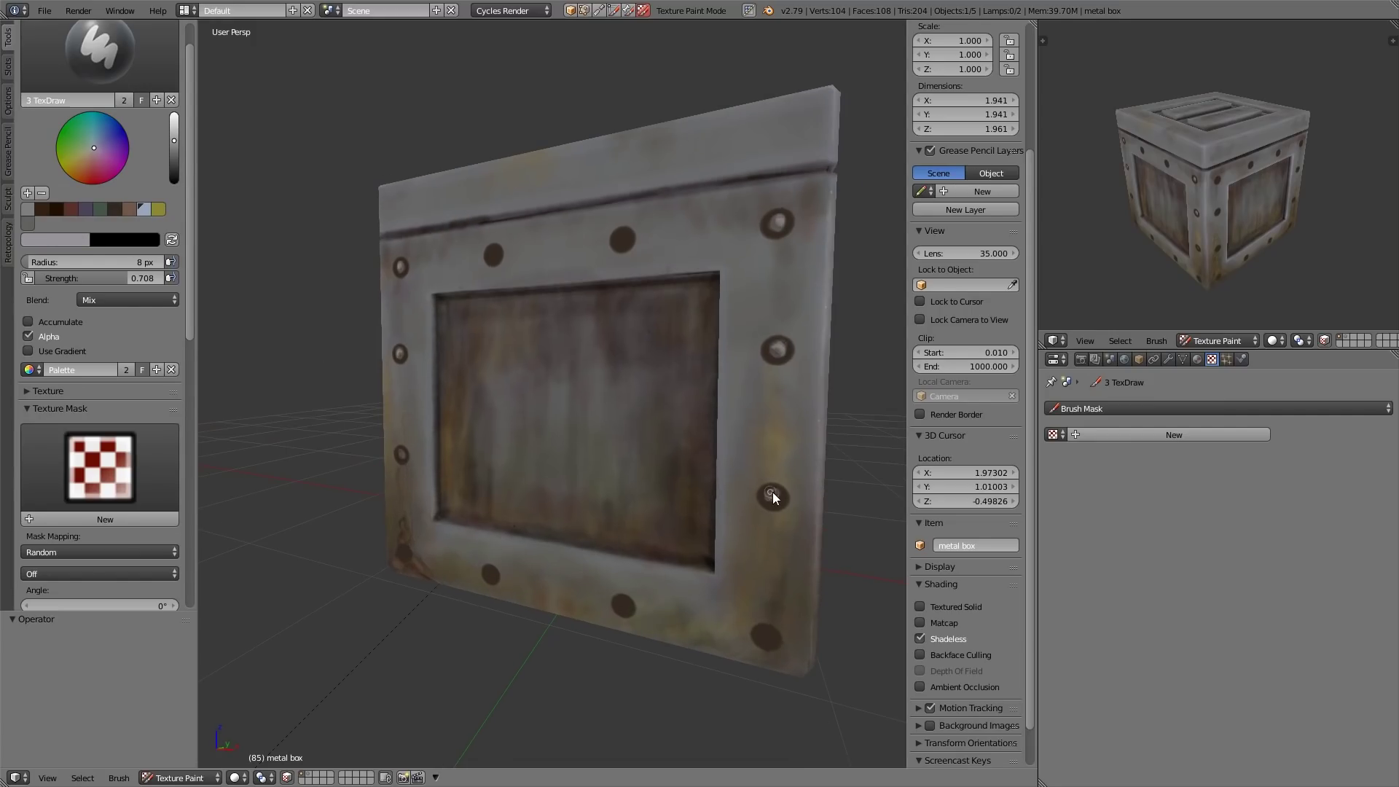
# Darken the brush colour slightly and stamp the remaining corner, bottom and top rivets of the front face.
pyautogui.moveTo(174, 140); pyautogui.dragTo(174, 148)
pyautogui.click(405, 552)
pyautogui.moveTo(776, 567); pyautogui.dragTo(809, 513, button='middle')
pyautogui.click(812, 580)
pyautogui.click(510, 567)
pyautogui.click(673, 571)
pyautogui.moveTo(679, 204)
pyautogui.mouseDown(button='middle')
pyautogui.moveTo(672, 264)
pyautogui.moveTo(773, 467)
pyautogui.mouseUp(button='middle')
pyautogui.click(671, 264)
# Set the brush radius to 16 px and paint a light centre on the right face's upper corner rivet.
pyautogui.moveTo(772, 466); pyautogui.dragTo(736, 503, button='middle')
pyautogui.keyDown('shift'); pyautogui.moveTo(736, 502); pyautogui.dragTo(694, 536, button='middle'); pyautogui.keyUp('shift')
pyautogui.moveTo(640, 437)
pyautogui.mouseDown(button='middle')
pyautogui.moveTo(658, 434)
pyautogui.moveTo(590, 430)
pyautogui.mouseUp(button='middle')
pyautogui.keyDown('ctrl'); pyautogui.moveTo(590, 430); pyautogui.dragTo(490, 297, button='middle'); pyautogui.keyUp('ctrl')
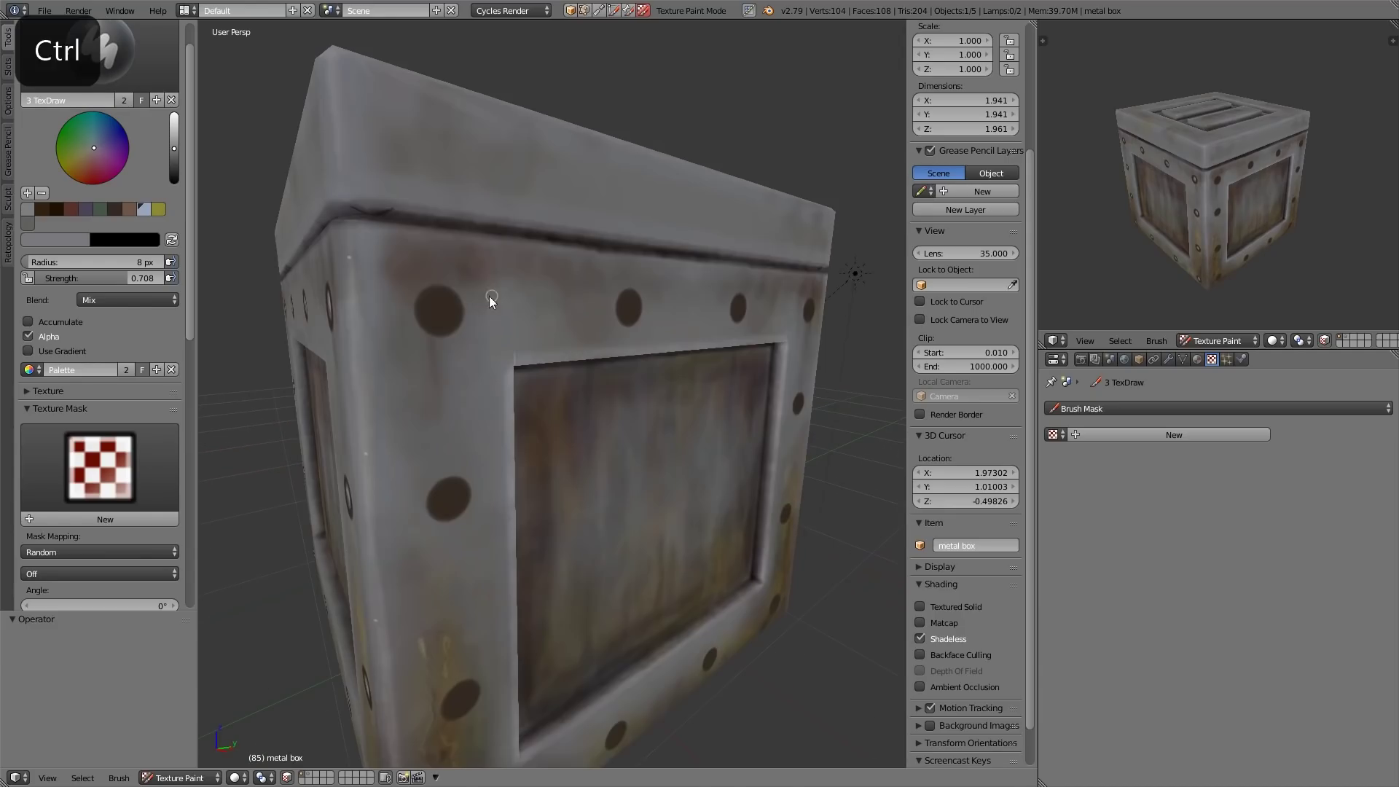
pyautogui.press(']')
pyautogui.press(']')
pyautogui.press(']')
pyautogui.press(']')
pyautogui.press(']')
pyautogui.press(']')
pyautogui.press(']')
pyautogui.press(']')
pyautogui.moveTo(452, 308)
pyautogui.mouseDown()
pyautogui.moveTo(443, 296)
pyautogui.moveTo(426, 309)
pyautogui.mouseUp()
# Sample a darker grey and stamp the centres of the remaining rivets around the right face's frame.
pyautogui.moveTo(427, 309); pyautogui.dragTo(312, 277, button='middle')
pyautogui.press('s')
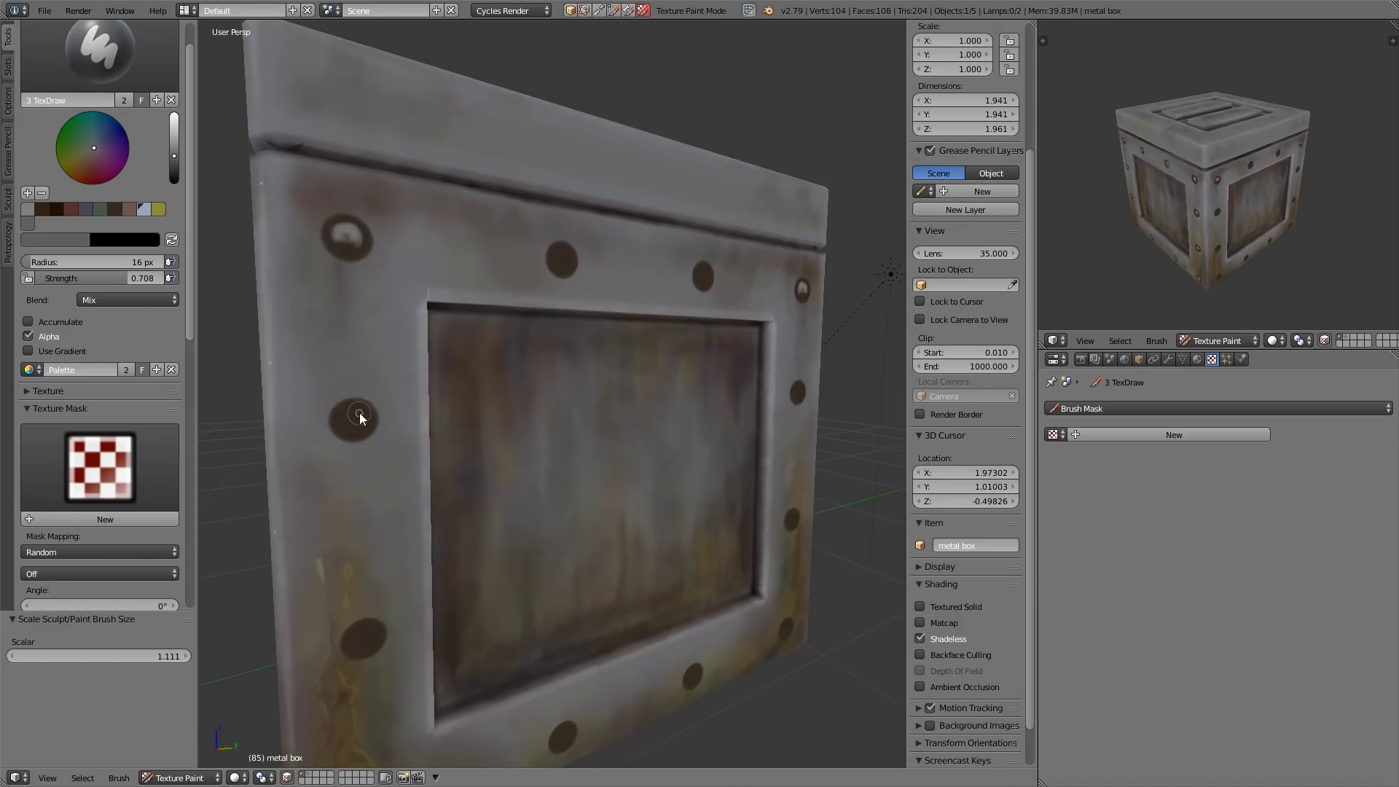
pyautogui.click(360, 414)
pyautogui.moveTo(646, 281); pyautogui.dragTo(572, 291, button='middle')
pyautogui.click(573, 295)
pyautogui.moveTo(342, 510)
pyautogui.mouseDown(button='middle')
pyautogui.moveTo(390, 458)
pyautogui.moveTo(642, 347)
pyautogui.mouseUp(button='middle')
pyautogui.click(497, 412)
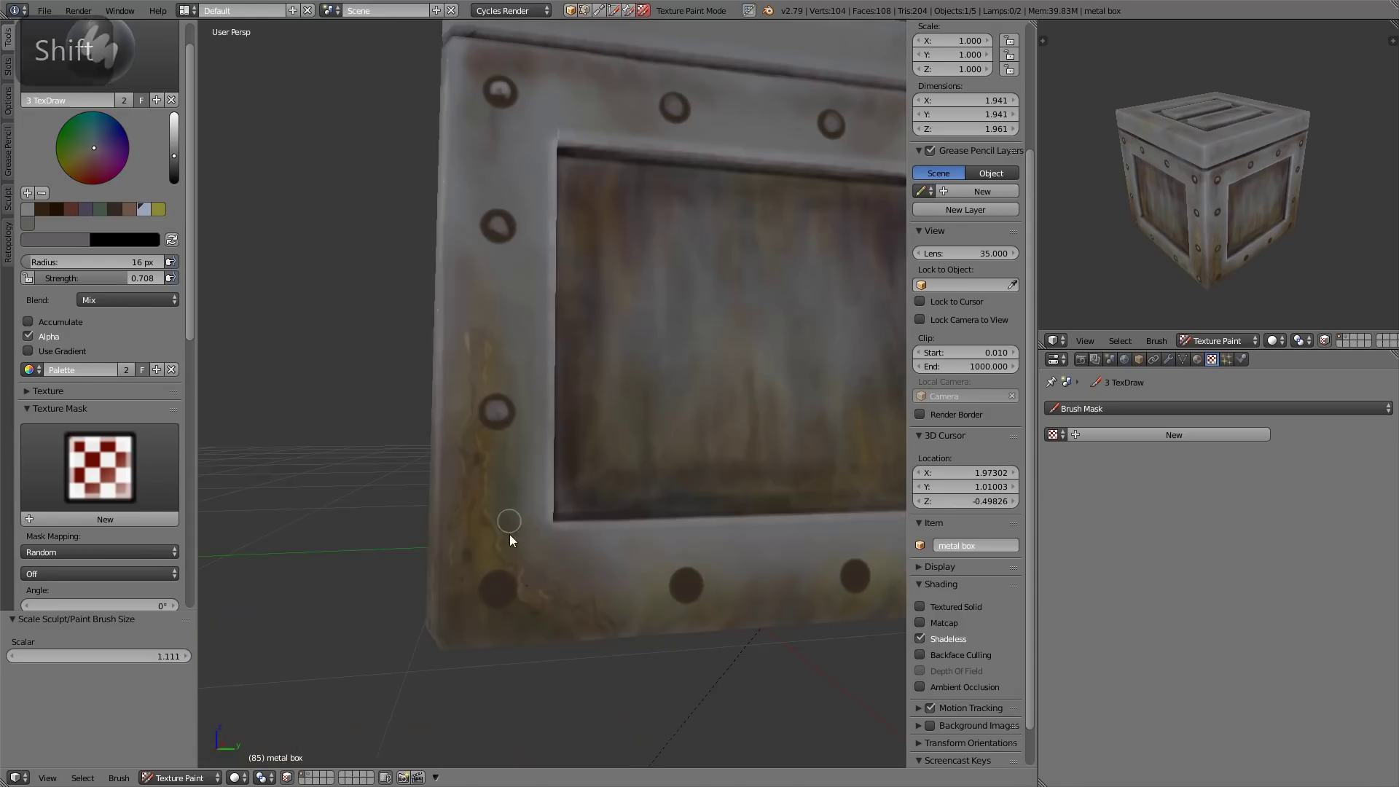
pyautogui.keyDown('shift'); pyautogui.moveTo(510, 536); pyautogui.dragTo(736, 532, button='middle'); pyautogui.keyUp('shift')
pyautogui.keyDown('ctrl'); pyautogui.moveTo(640, 578); pyautogui.dragTo(771, 257, button='middle'); pyautogui.keyUp('ctrl')
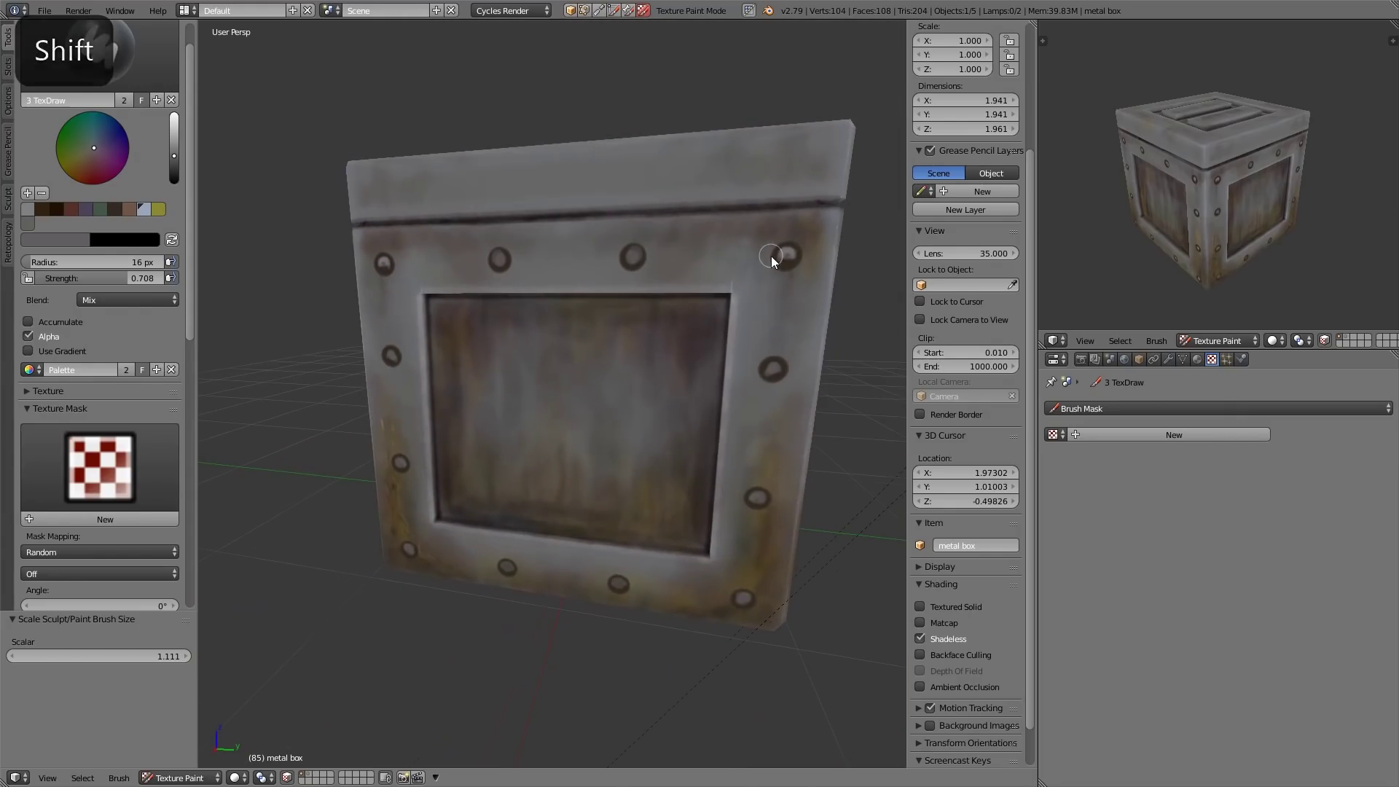
# Pick a dull red brush colour and tint the rivet heads on the crate's side faces.
pyautogui.click(91, 163)
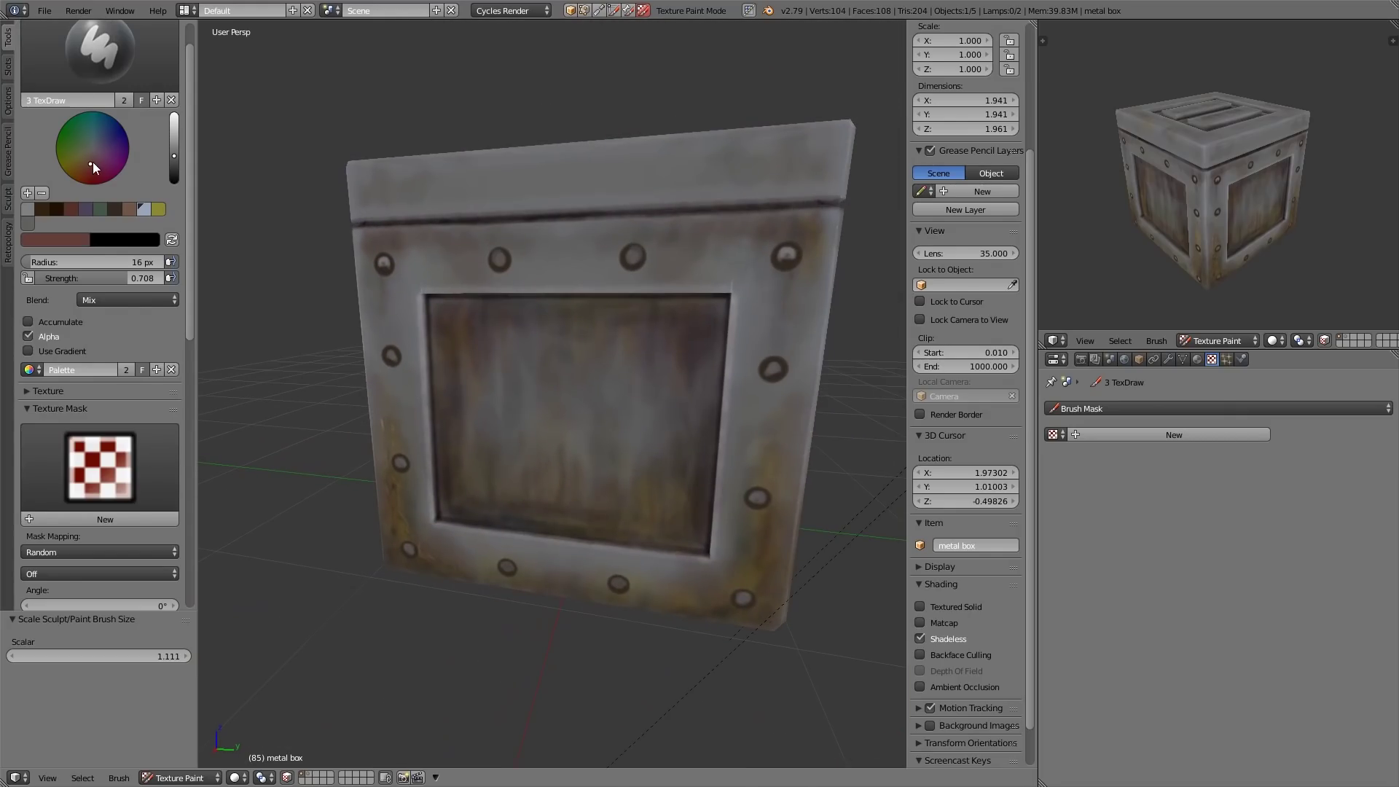
pyautogui.keyDown('ctrl'); pyautogui.moveTo(654, 255); pyautogui.dragTo(669, 226, button='middle'); pyautogui.keyUp('ctrl')
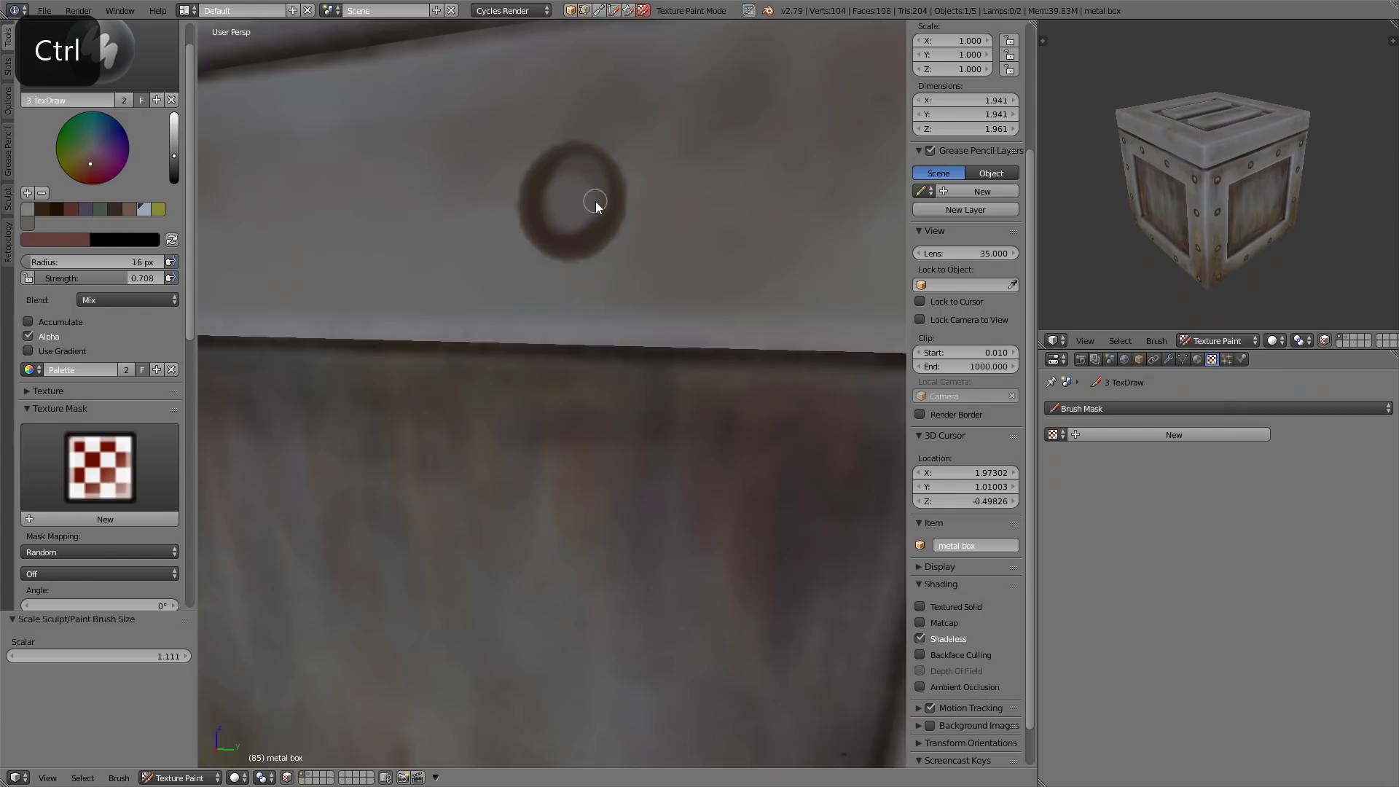
pyautogui.keyDown('ctrl'); pyautogui.moveTo(597, 201); pyautogui.dragTo(589, 204, button='middle'); pyautogui.keyUp('ctrl')
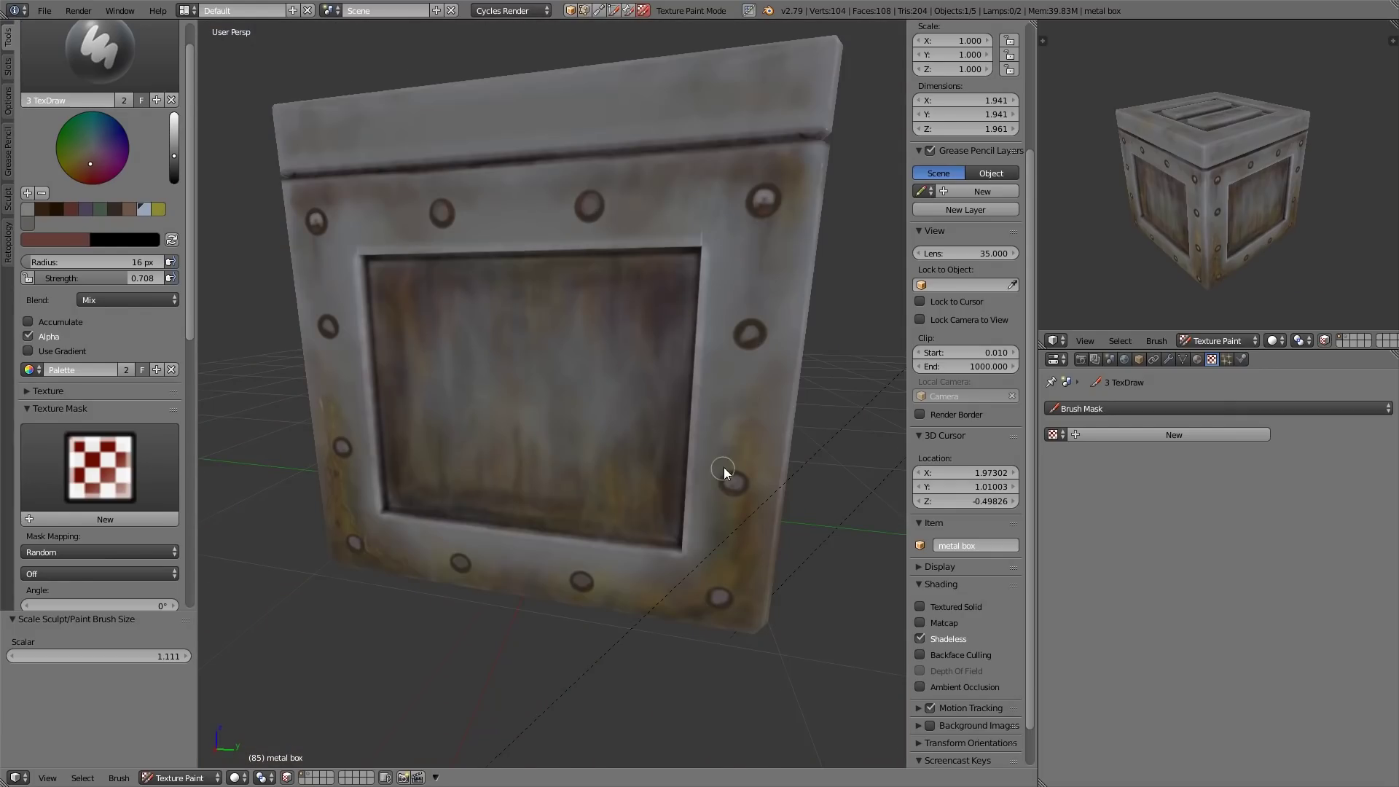
pyautogui.moveTo(724, 474); pyautogui.dragTo(684, 407, button='middle')
pyautogui.moveTo(678, 164); pyautogui.dragTo(729, 169, button='middle')
pyautogui.press('s')
pyautogui.moveTo(428, 272)
pyautogui.mouseDown(button='middle')
pyautogui.moveTo(593, 309)
pyautogui.moveTo(645, 397)
pyautogui.mouseUp(button='middle')
# Set the brush to a pale pinkish grey and reduce its radius to 9 px.
pyautogui.click(174, 134)
pyautogui.click(94, 152)
pyautogui.keyDown('ctrl'); pyautogui.moveTo(685, 251); pyautogui.dragTo(690, 207, button='middle'); pyautogui.keyUp('ctrl')
pyautogui.press('[')
pyautogui.press('[')
pyautogui.press('[')
pyautogui.press('[')
pyautogui.click(93, 148)
pyautogui.click(58, 239)
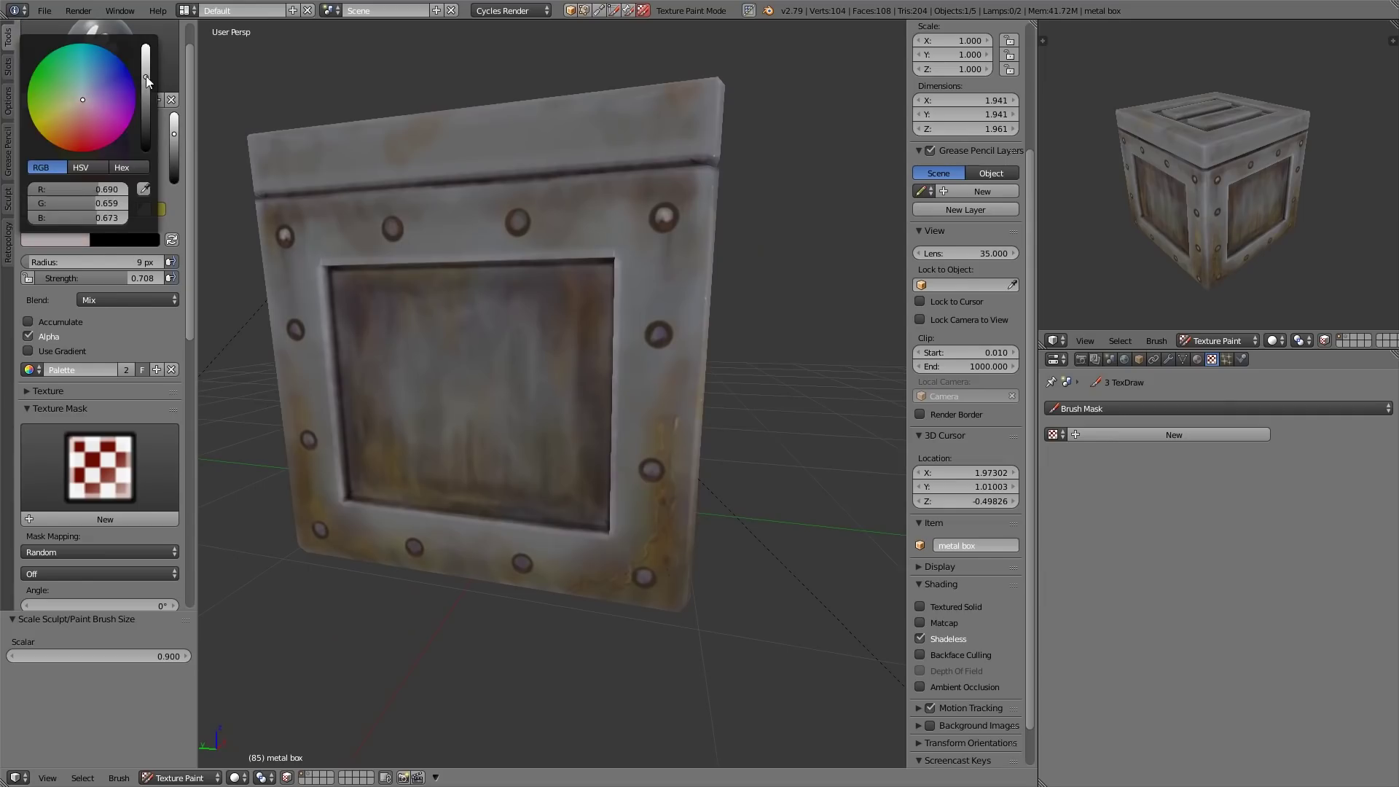
pyautogui.moveTo(146, 76); pyautogui.dragTo(149, 77)
# Dab small bright highlights onto the rivet heads around the side frames.
pyautogui.moveTo(665, 213); pyautogui.dragTo(666, 220)
pyautogui.moveTo(660, 329); pyautogui.dragTo(661, 338)
pyautogui.moveTo(294, 325); pyautogui.dragTo(295, 333)
pyautogui.moveTo(518, 593)
pyautogui.mouseDown(button='middle')
pyautogui.moveTo(592, 334)
pyautogui.moveTo(744, 482)
pyautogui.moveTo(693, 427)
pyautogui.moveTo(718, 414)
pyautogui.moveTo(613, 445)
pyautogui.mouseUp(button='middle')
pyautogui.scroll(4, 614, 446)
# Switch the brush to a darker grey and shade the front face's rivet heads so they look rounded.
pyautogui.click(174, 160)
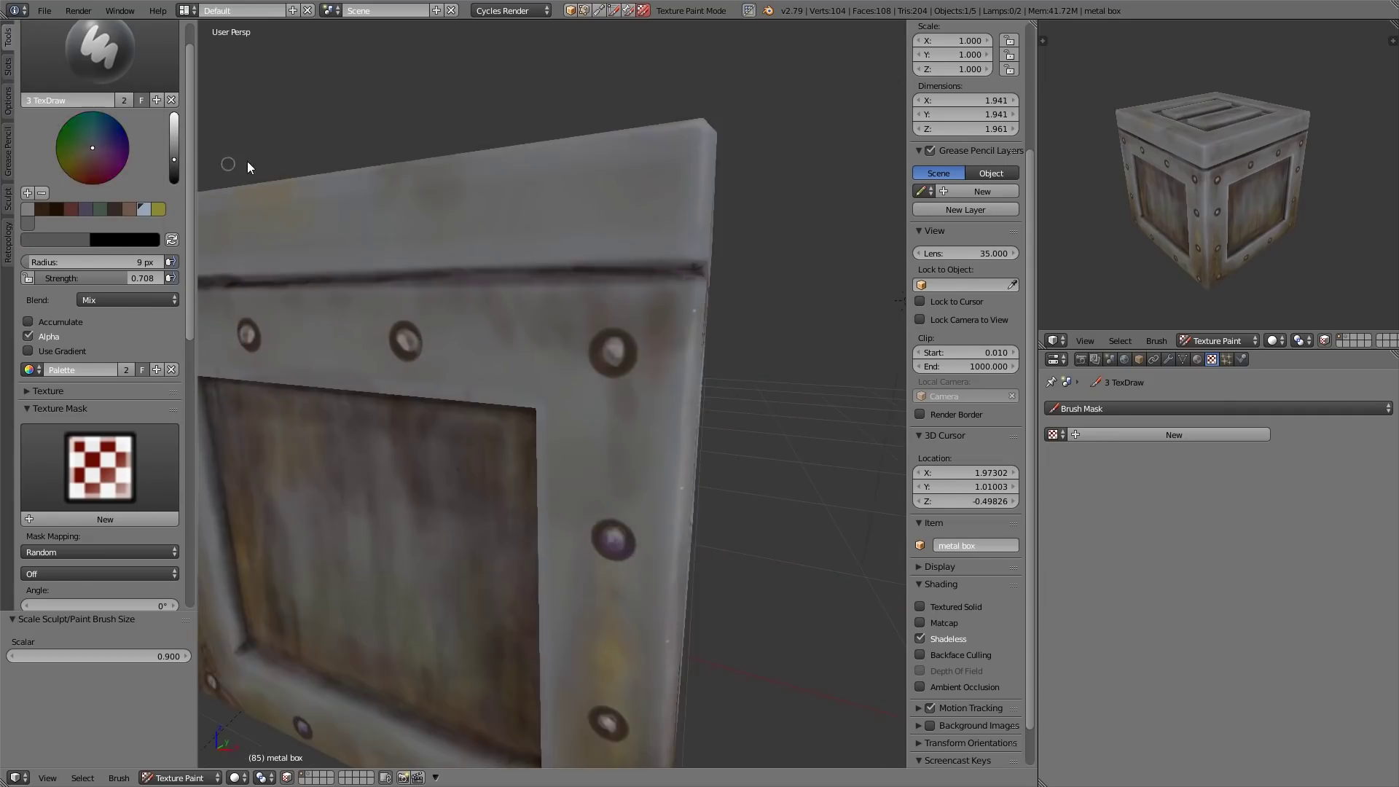
pyautogui.moveTo(618, 530); pyautogui.dragTo(649, 481, button='middle')
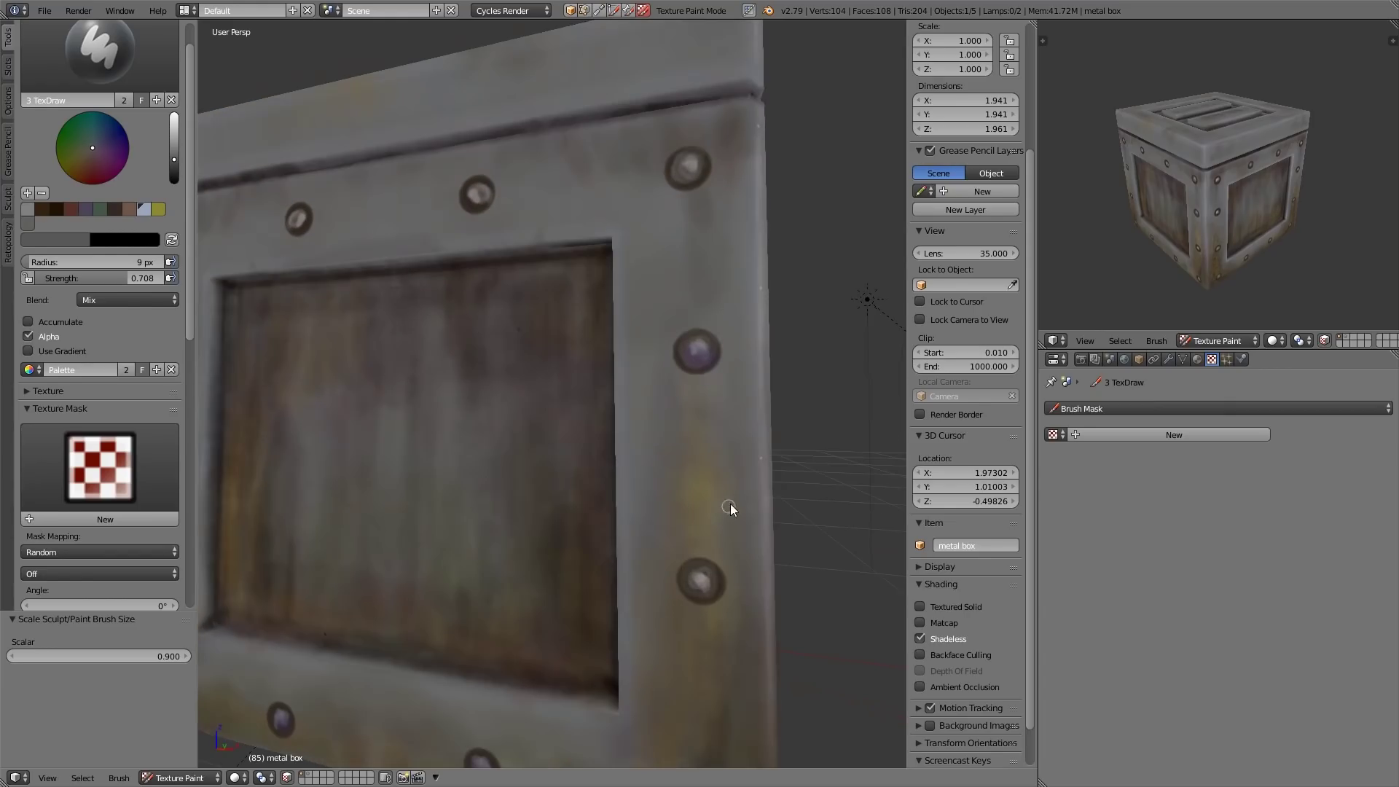
pyautogui.keyDown('shift'); pyautogui.moveTo(730, 505); pyautogui.dragTo(730, 262, button='middle'); pyautogui.keyUp('shift')
pyautogui.moveTo(484, 518); pyautogui.dragTo(568, 437, button='middle')
pyautogui.keyDown('shift'); pyautogui.moveTo(619, 109); pyautogui.dragTo(539, 401, button='middle'); pyautogui.keyUp('shift')
pyautogui.scroll(-4, 619, 348)
pyautogui.keyDown('ctrl'); pyautogui.moveTo(539, 401); pyautogui.dragTo(681, 440, button='middle'); pyautogui.keyUp('ctrl')
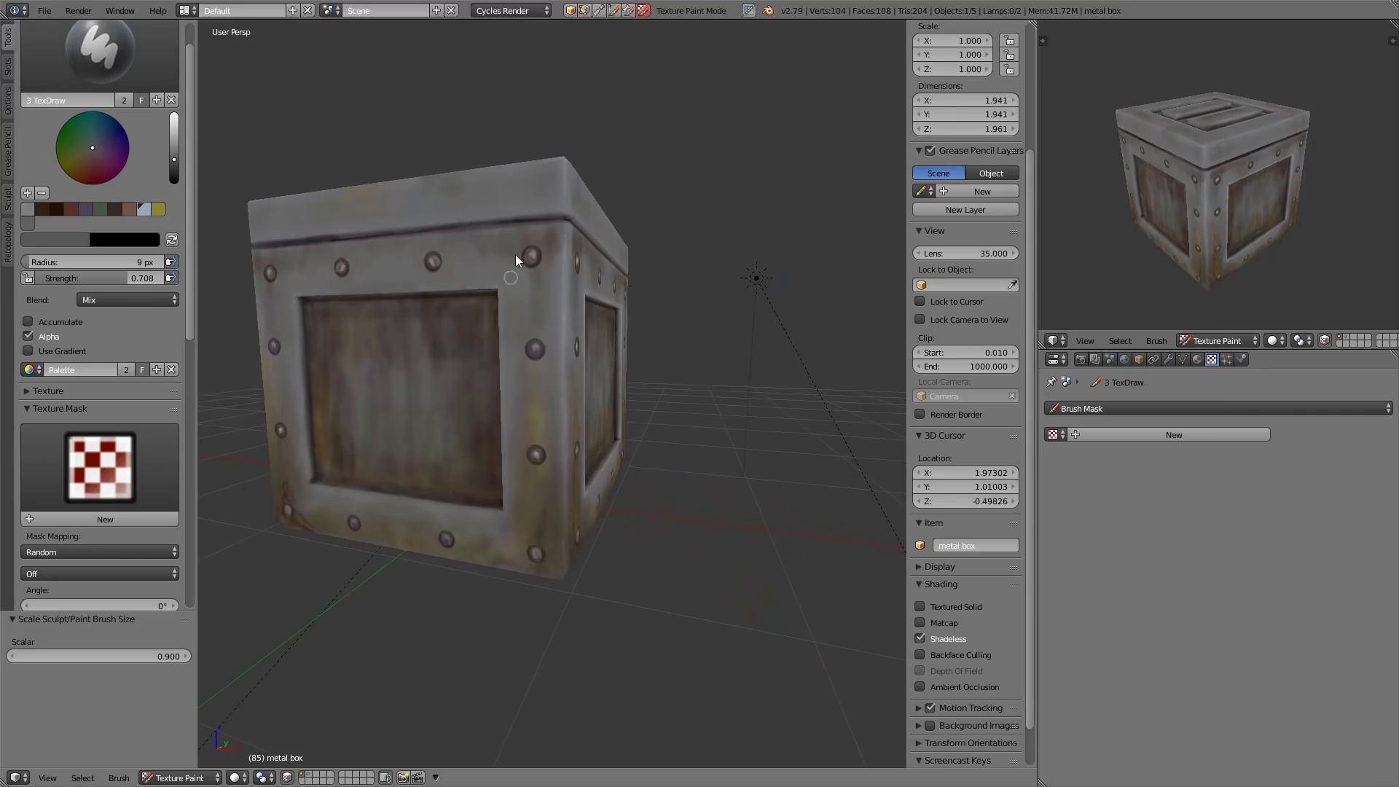
# Choose an ochre brush colour with a 12 px radius and paint rust streaks beneath the rivets on the side faces.
pyautogui.click(115, 209)
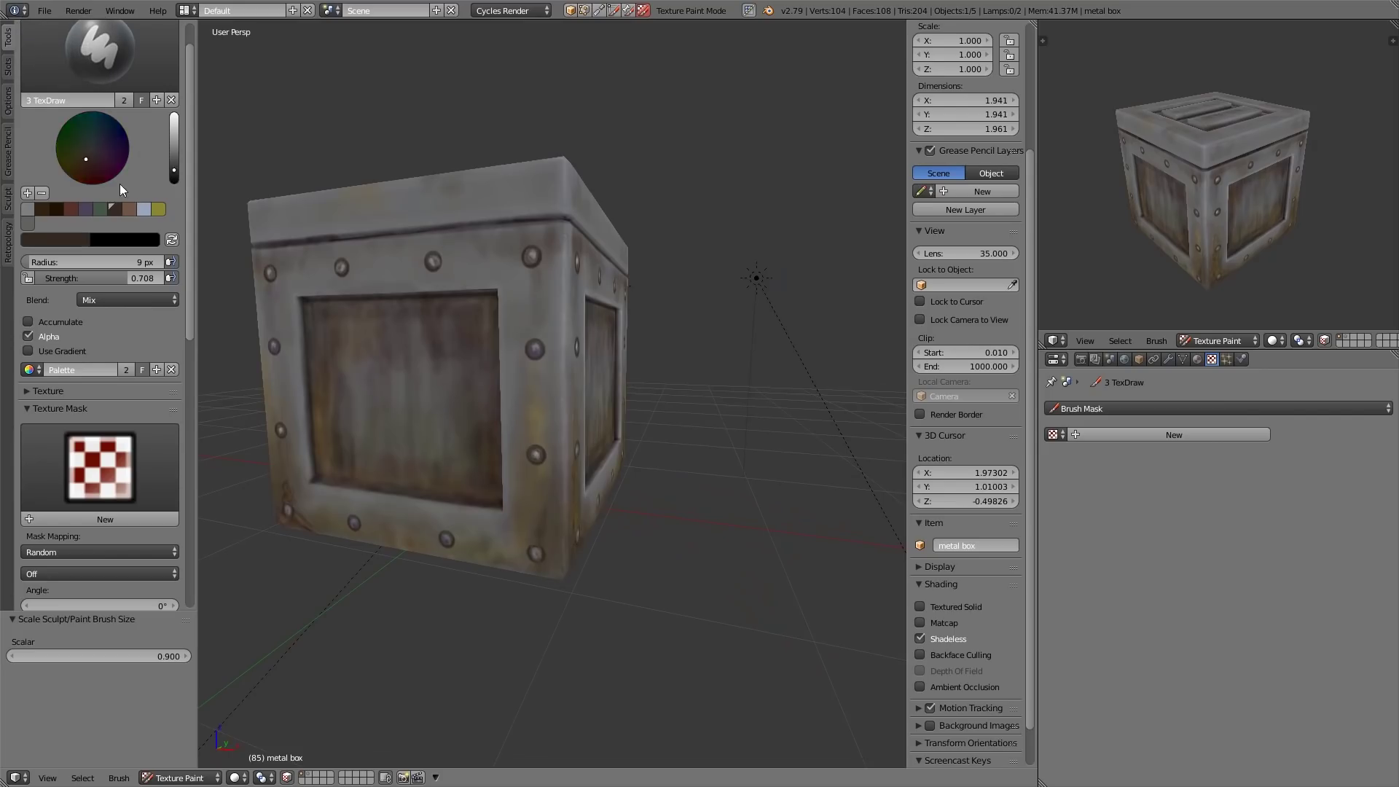
pyautogui.moveTo(173, 116); pyautogui.dragTo(147, 146)
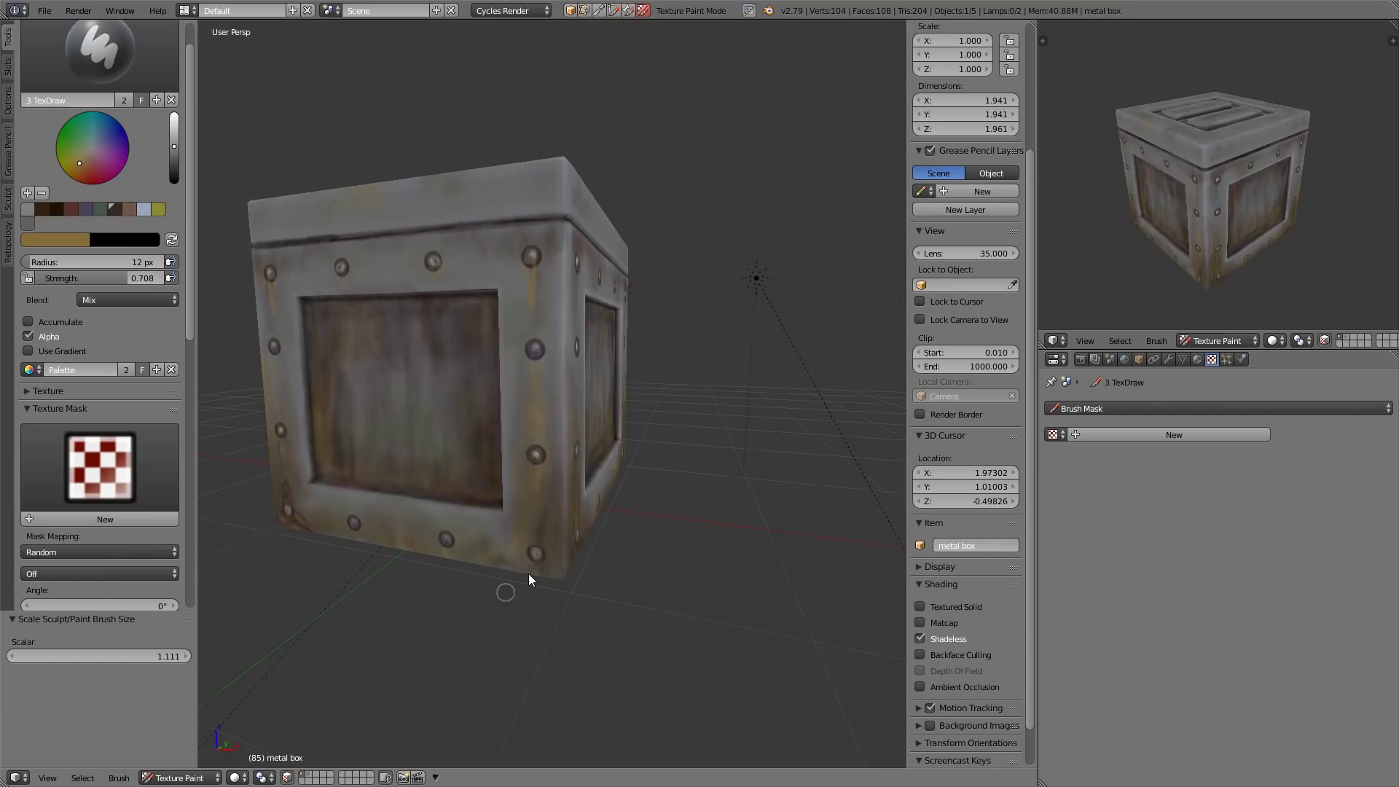
pyautogui.moveTo(529, 580); pyautogui.dragTo(541, 468, button='middle')
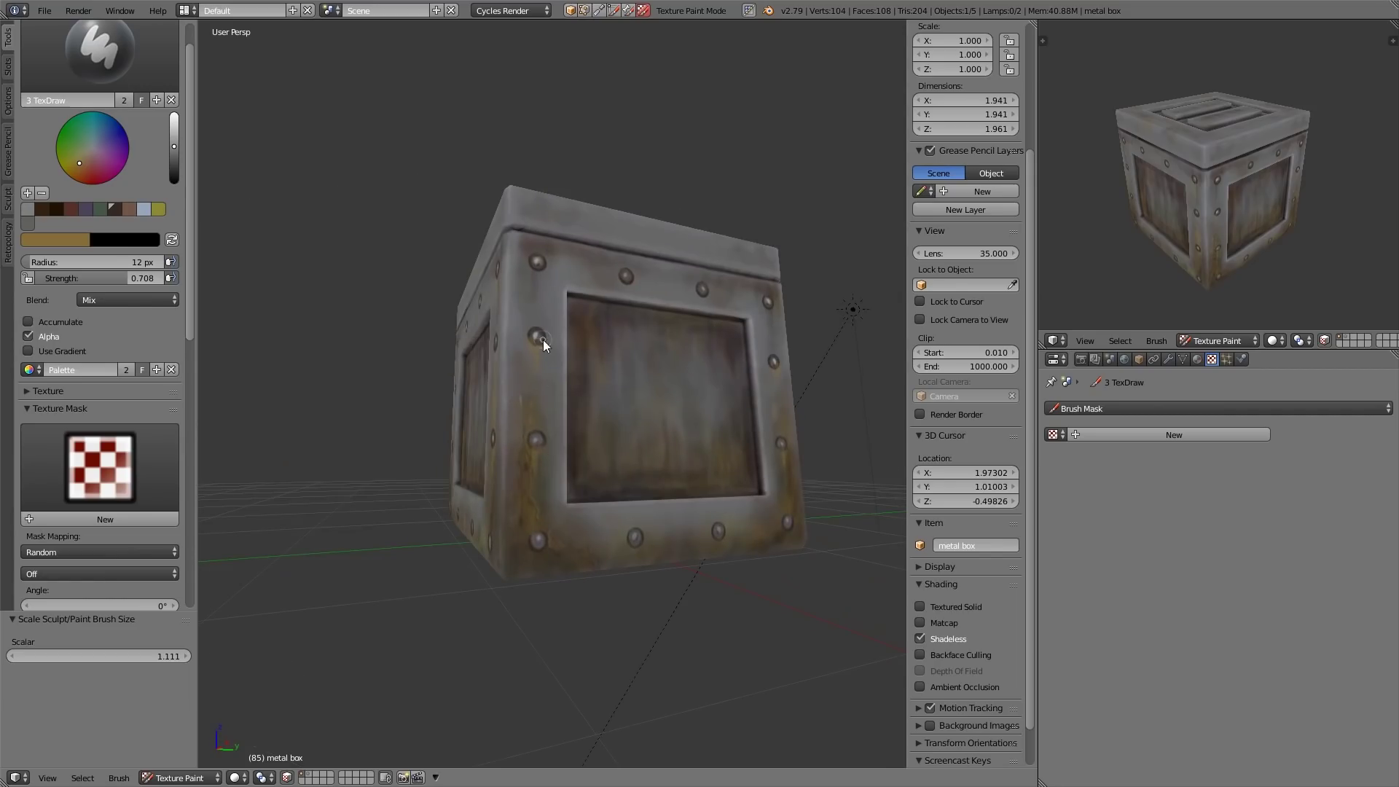
pyautogui.moveTo(652, 350); pyautogui.dragTo(633, 273, button='middle')
pyautogui.moveTo(891, 266); pyautogui.dragTo(758, 566, button='middle')
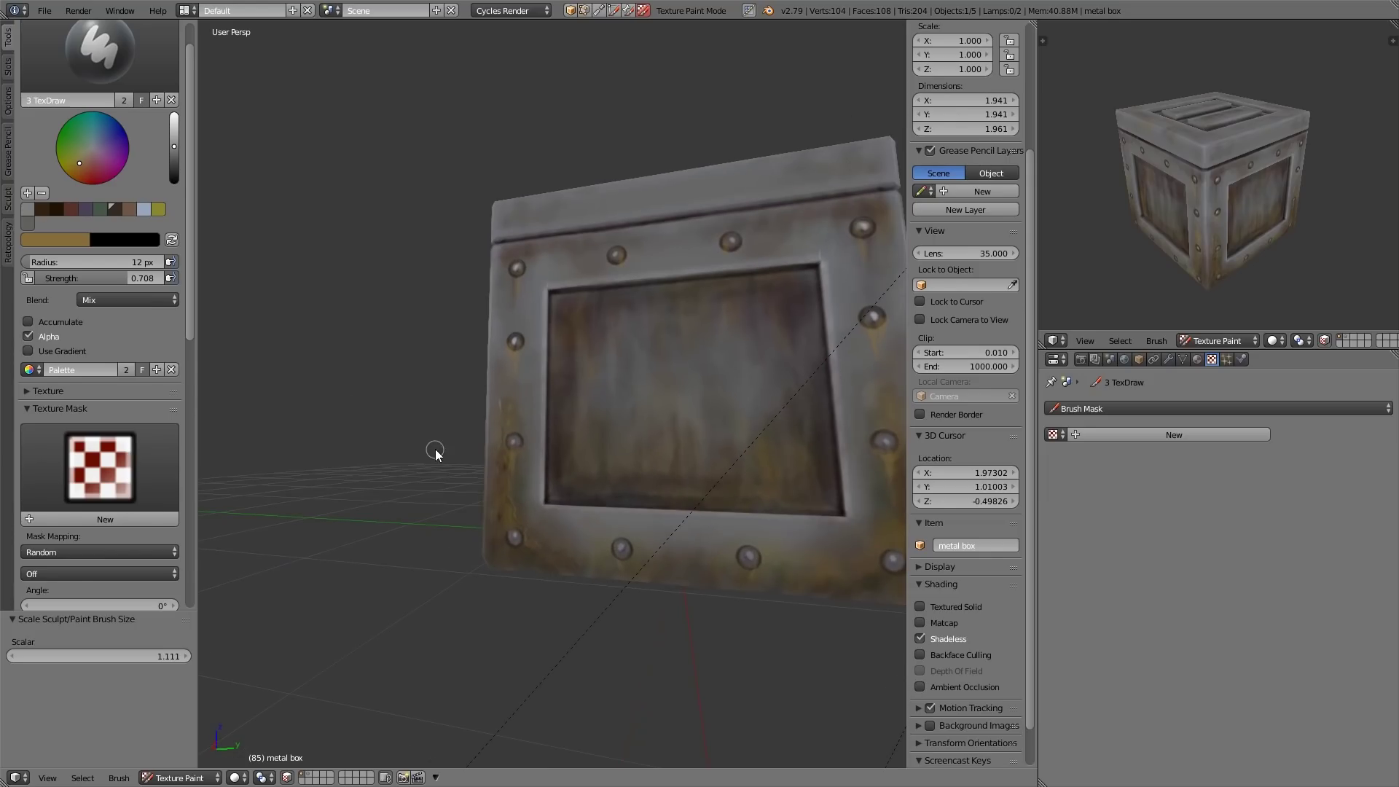
# Reveal the brush's symmetry settings and continue the rust streaks beneath the side-frame rivets with ochre and brown.
pyautogui.moveTo(191, 325); pyautogui.dragTo(192, 578)
pyautogui.moveTo(186, 487); pyautogui.dragTo(189, 578)
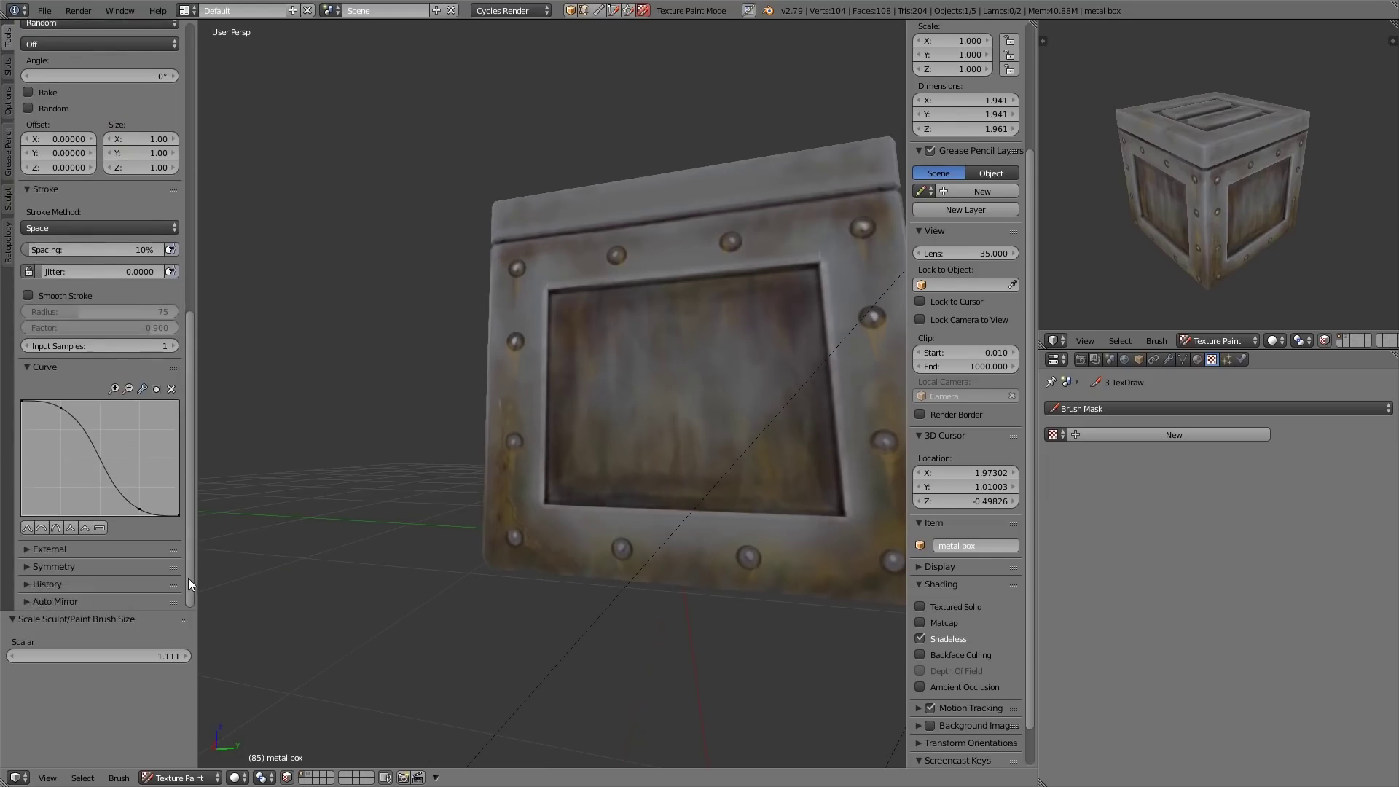
pyautogui.click(129, 568)
pyautogui.moveTo(474, 432); pyautogui.dragTo(672, 435, button='middle')
pyautogui.moveTo(190, 337); pyautogui.dragTo(189, 70)
pyautogui.moveTo(575, 337); pyautogui.dragTo(552, 343, button='middle')
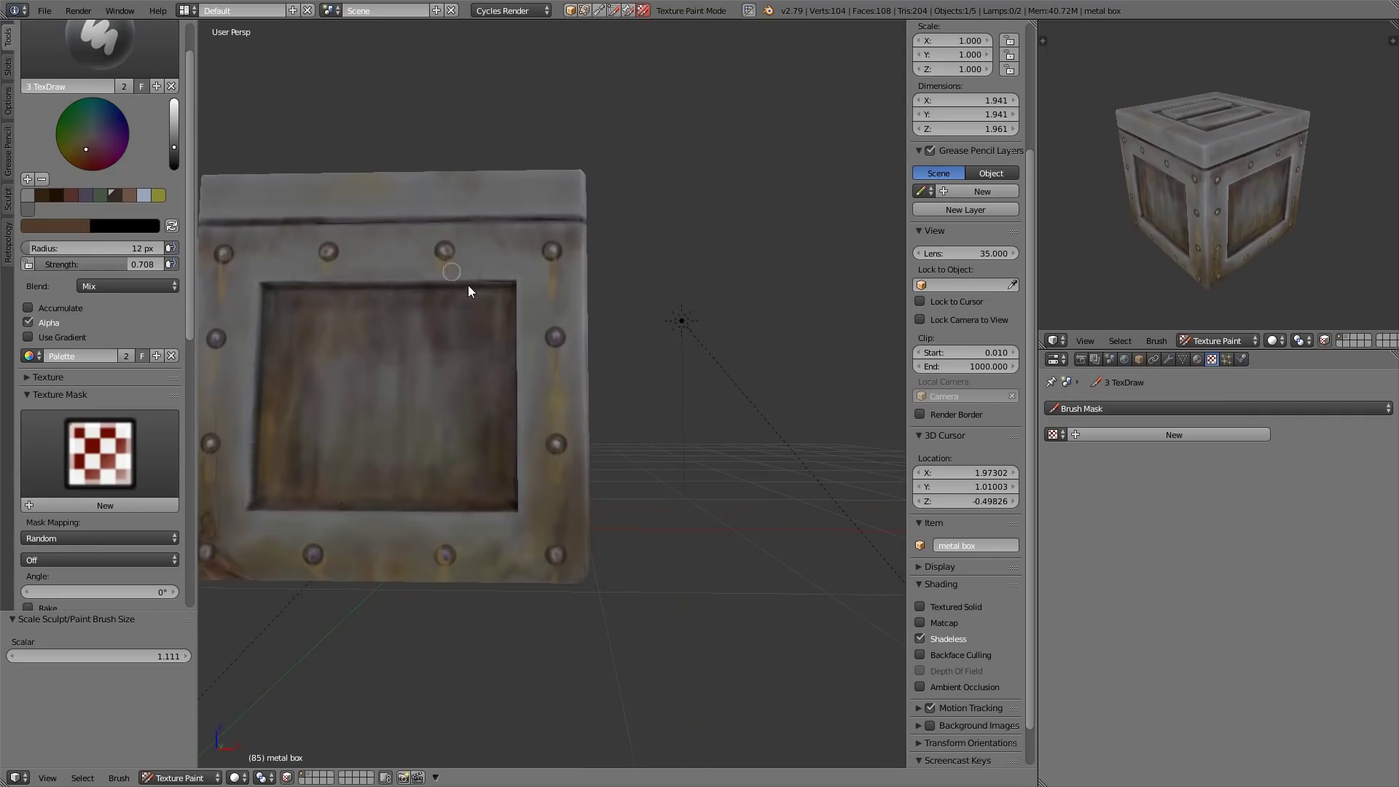
pyautogui.moveTo(217, 344); pyautogui.dragTo(86, 351, button='middle')
# Switch the paint mirroring from the X to the Y axis and add ochre rust to the adjoining face's rivets.
pyautogui.moveTo(189, 276)
pyautogui.mouseDown()
pyautogui.moveTo(156, 475)
pyautogui.moveTo(161, 541)
pyautogui.mouseUp()
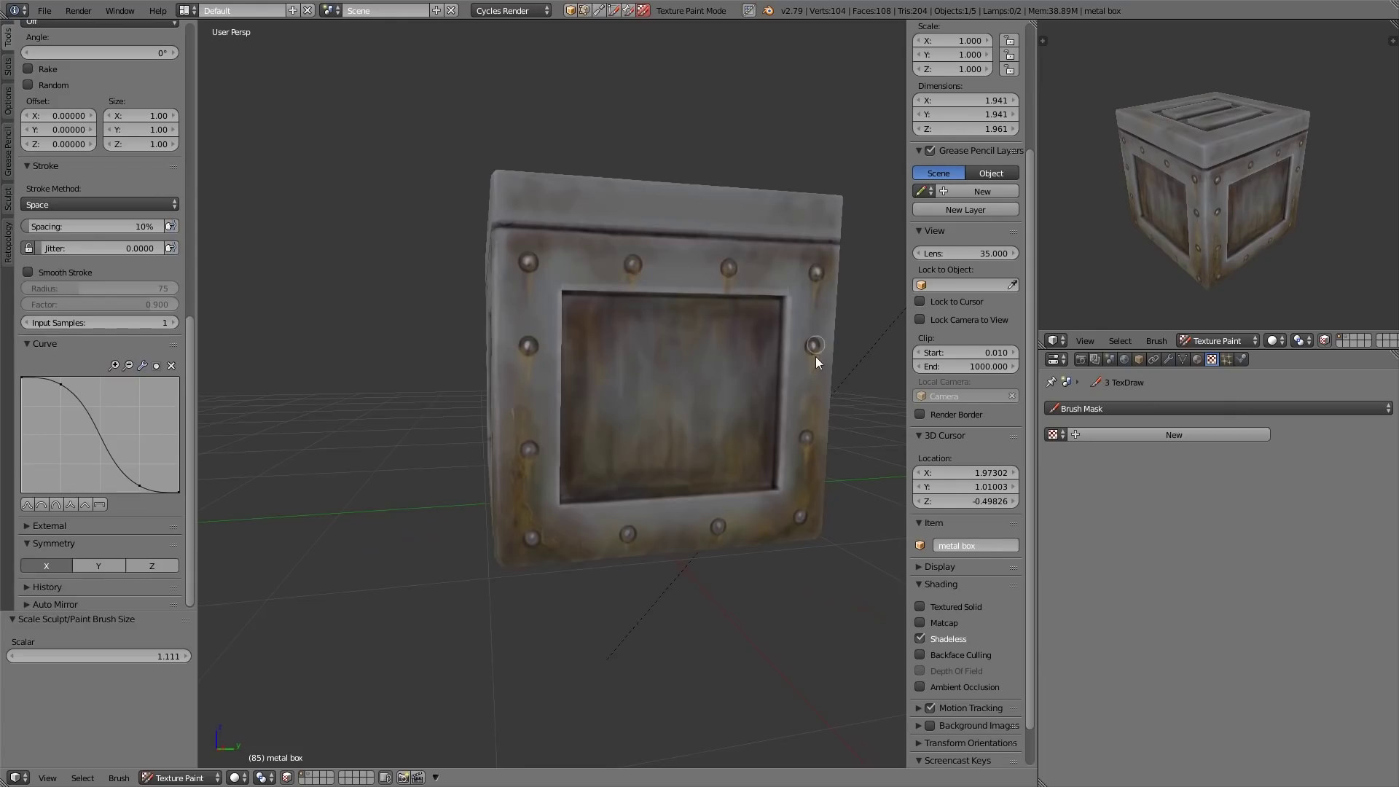
pyautogui.moveTo(816, 356)
pyautogui.mouseDown(button='middle')
pyautogui.moveTo(806, 484)
pyautogui.moveTo(649, 365)
pyautogui.moveTo(546, 490)
pyautogui.moveTo(631, 487)
pyautogui.mouseUp(button='middle')
pyautogui.scroll(15, 194, 140)
pyautogui.moveTo(191, 359); pyautogui.dragTo(191, 602)
pyautogui.moveTo(484, 483); pyautogui.dragTo(519, 483, button='middle')
pyautogui.moveTo(390, 490); pyautogui.dragTo(451, 488, button='middle')
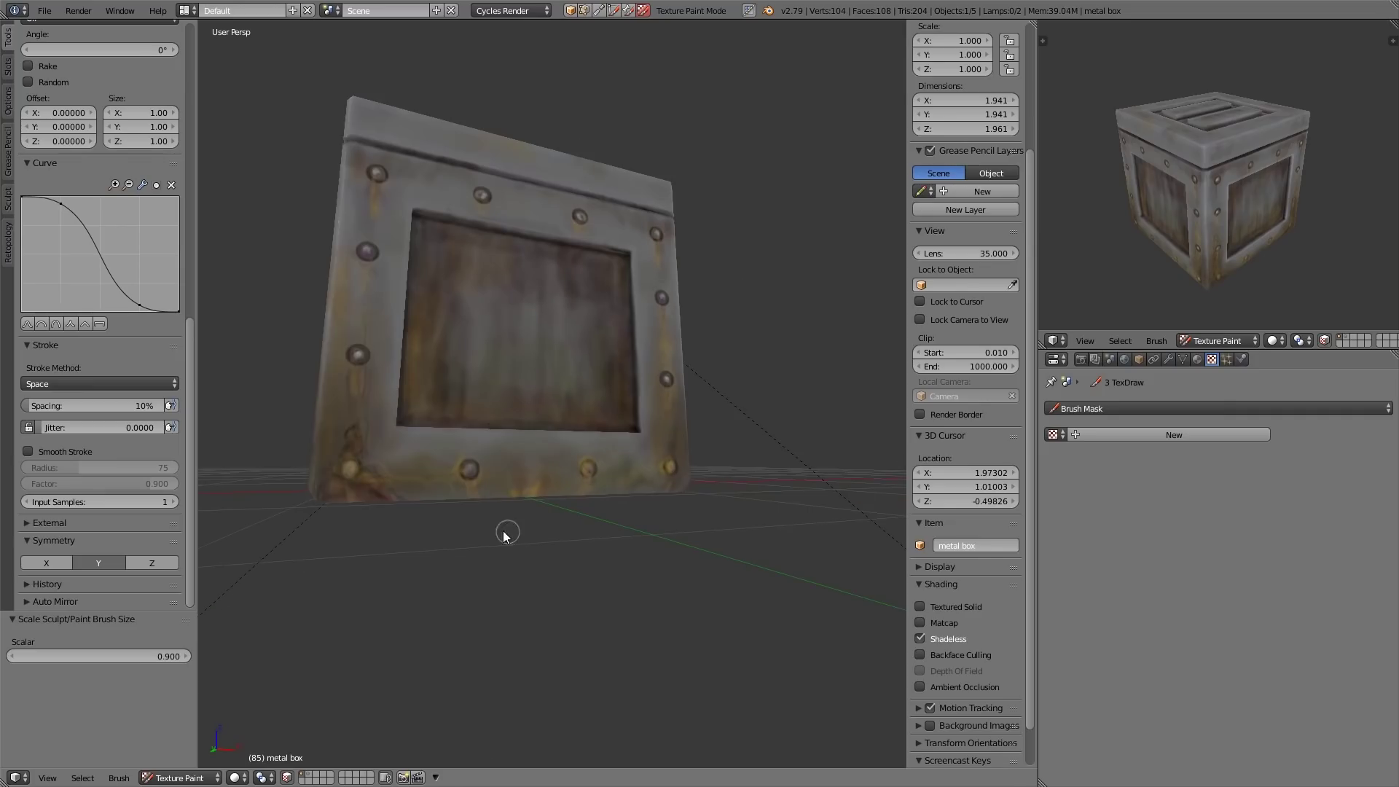
# Select the 1 dark brush, try a dark streak under a rivet, undo it and reduce the strength to 0.351.
pyautogui.scroll(12, 59, 168)
pyautogui.click(145, 86)
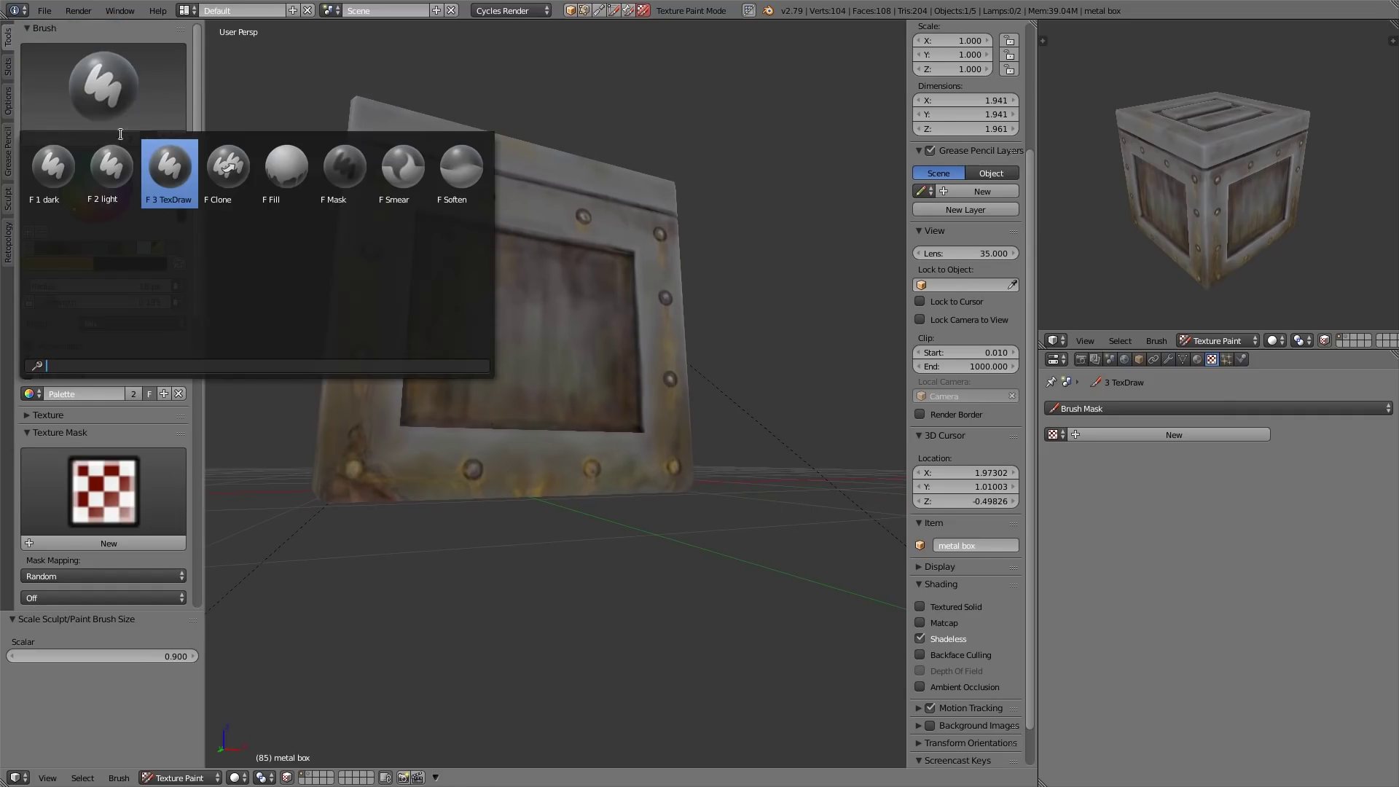
pyautogui.click(66, 164)
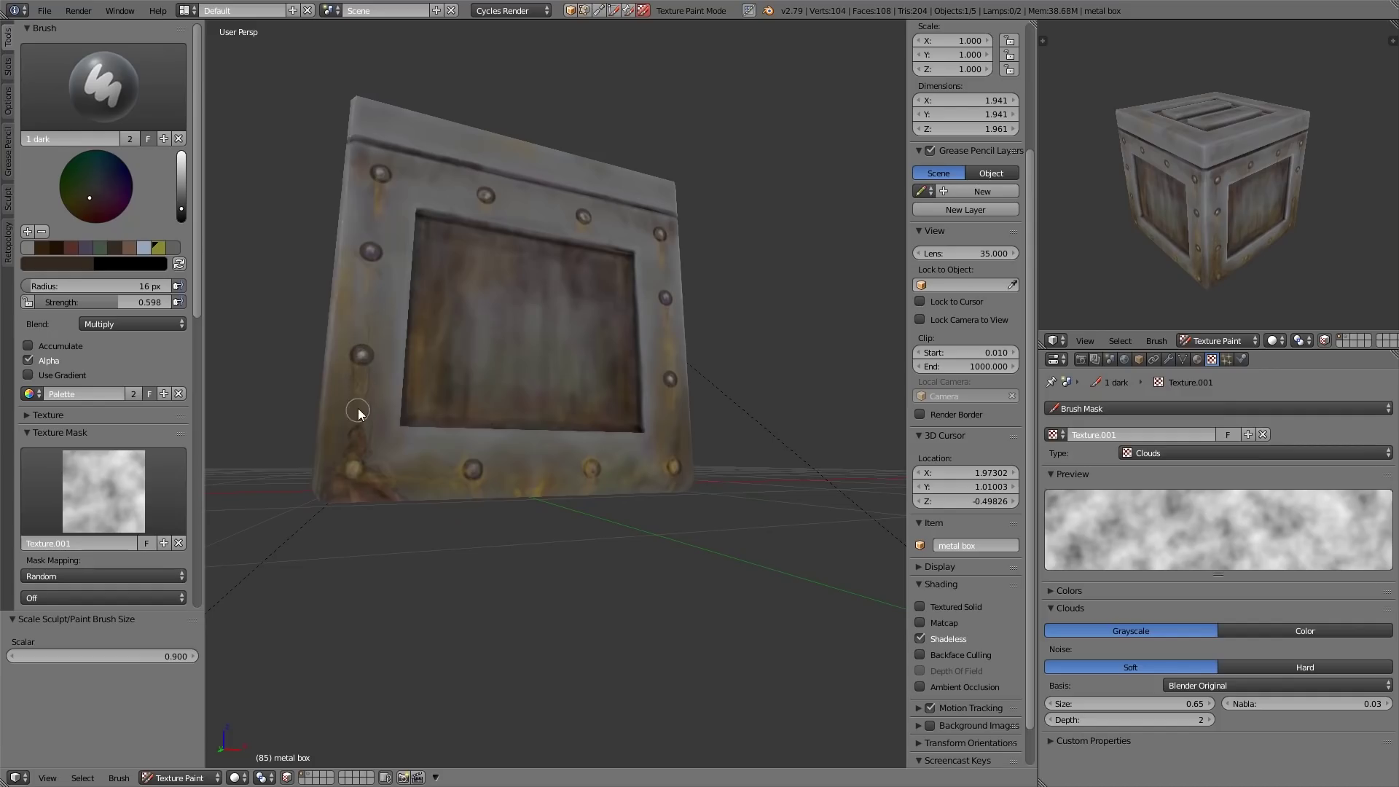
pyautogui.moveTo(361, 412); pyautogui.dragTo(362, 346)
pyautogui.hotkey('ctrl', 'z')
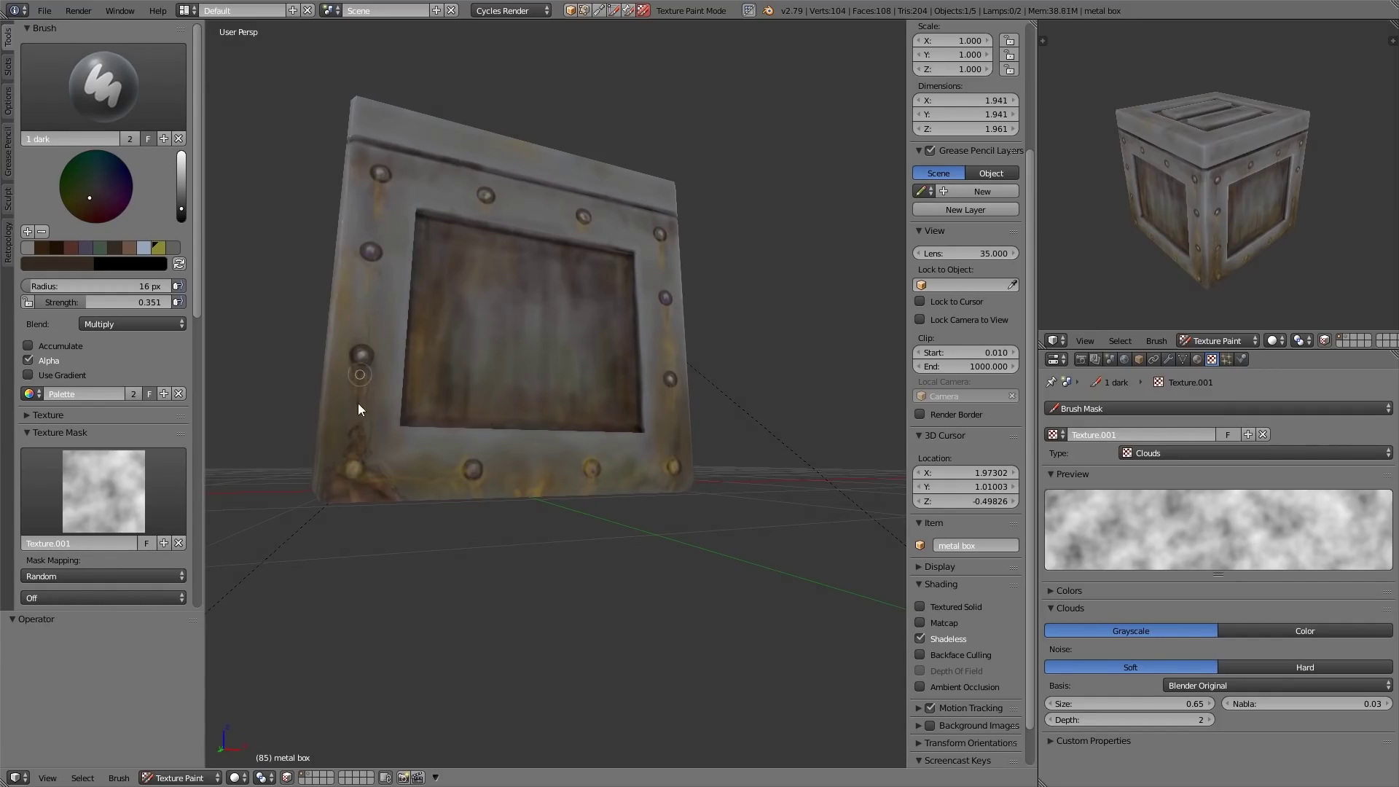
# Choose a dark red brush colour and paint dark streaks beneath the rivets along the side frame's uprights.
pyautogui.press('s')
pyautogui.click(181, 202)
pyautogui.moveTo(660, 235); pyautogui.dragTo(616, 252, button='middle')
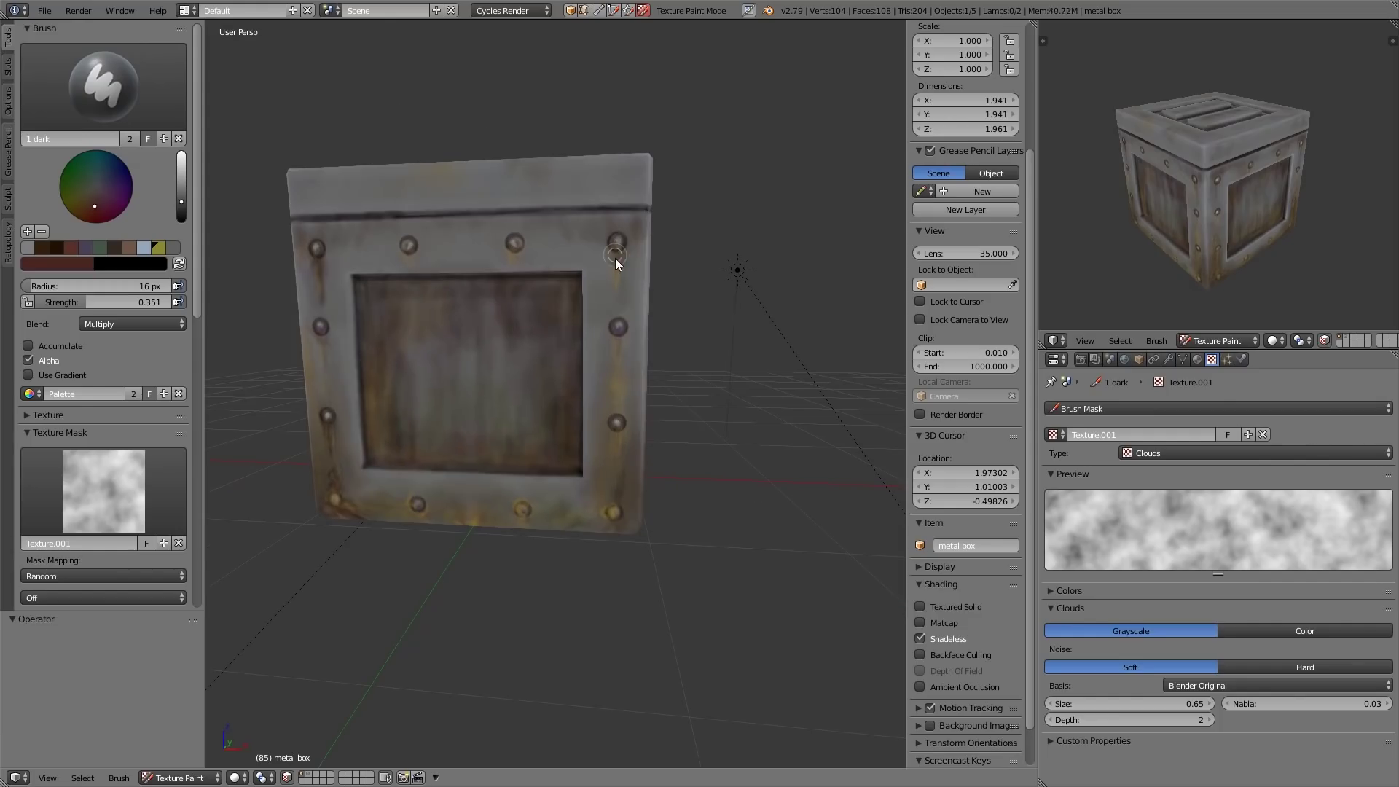
pyautogui.moveTo(618, 341); pyautogui.dragTo(620, 446)
pyautogui.click(618, 315)
# Change the brush to dark purple, mirror painting on X, and darken the streaks beneath the adjoining face's rivets.
pyautogui.click(111, 207)
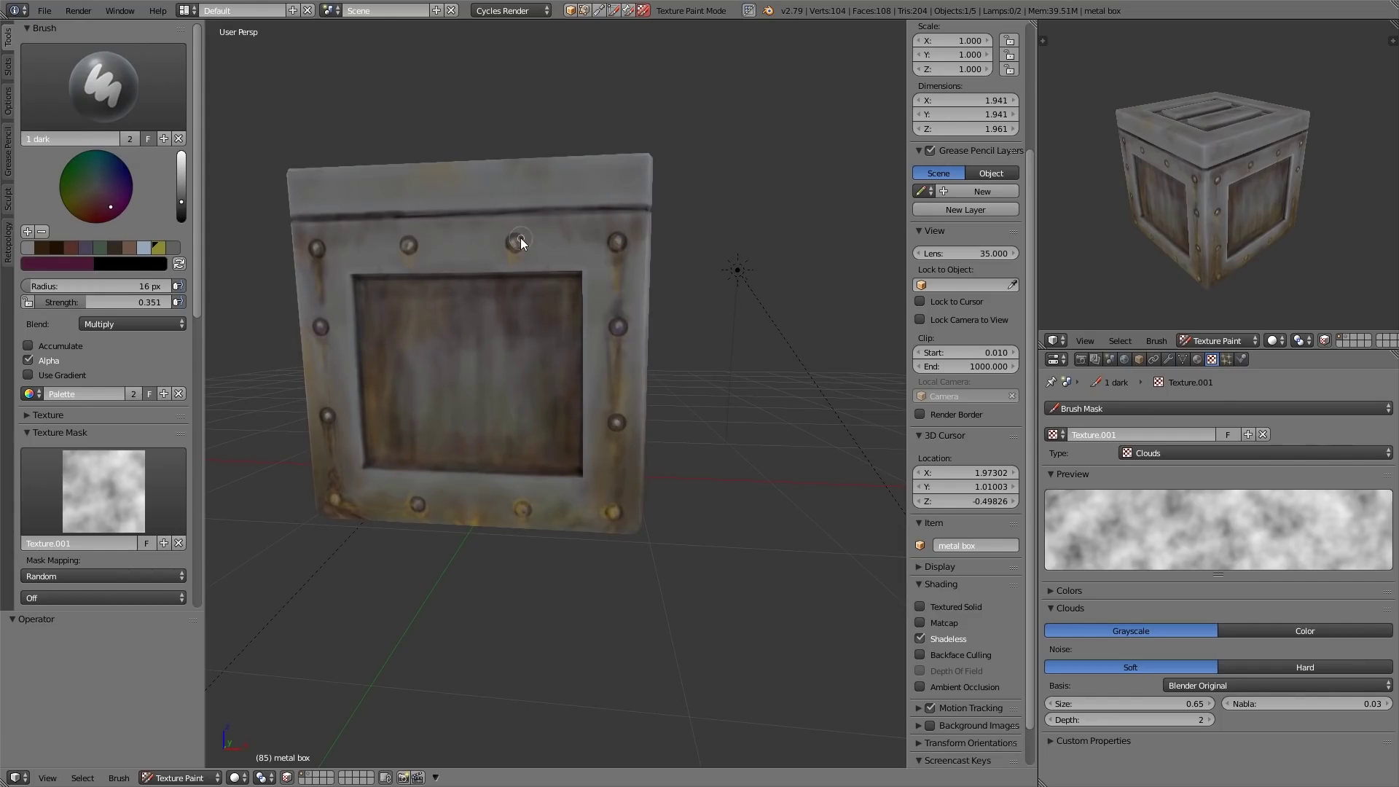
pyautogui.moveTo(411, 265); pyautogui.dragTo(532, 477, button='middle')
pyautogui.moveTo(413, 492)
pyautogui.mouseDown(button='middle')
pyautogui.moveTo(528, 437)
pyautogui.moveTo(653, 462)
pyautogui.moveTo(561, 474)
pyautogui.moveTo(626, 485)
pyautogui.moveTo(711, 452)
pyautogui.mouseUp(button='middle')
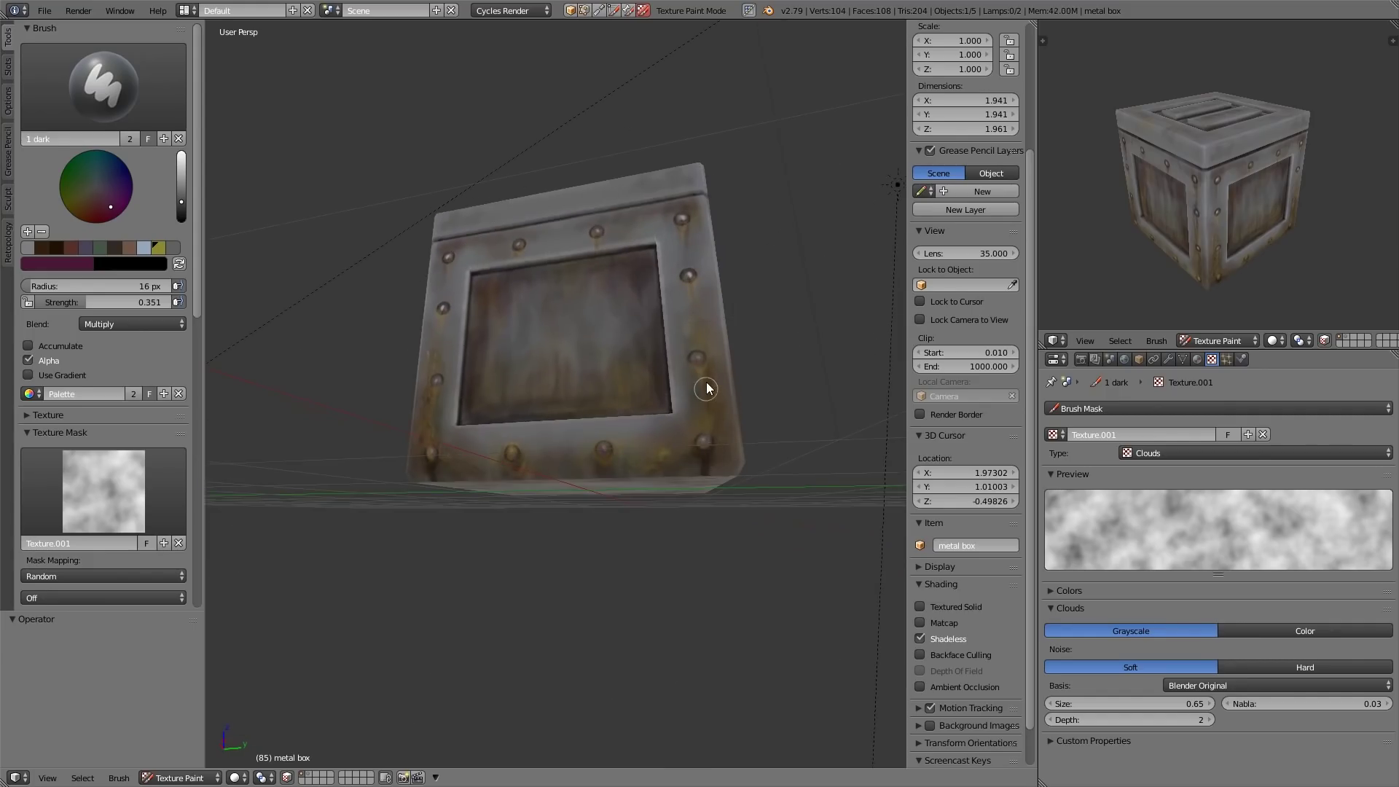
pyautogui.moveTo(705, 383); pyautogui.dragTo(656, 429, button='middle')
pyautogui.scroll(-15, 187, 431)
pyautogui.moveTo(717, 326); pyautogui.dragTo(712, 434)
pyautogui.moveTo(717, 254); pyautogui.dragTo(719, 294)
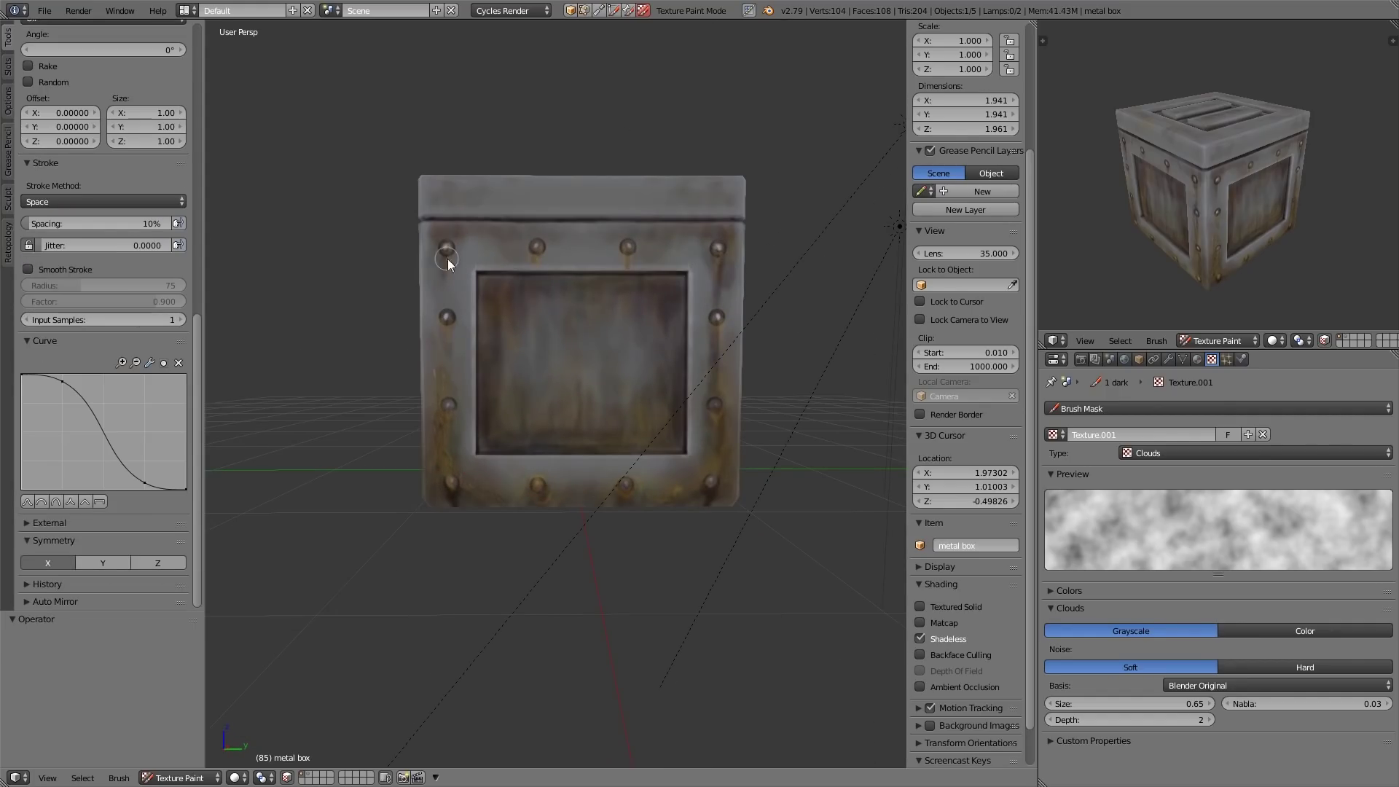
pyautogui.press(']')
# Select the 3 TexDraw brush and give it a dark brown colour for painting the crate's lid.
pyautogui.moveTo(524, 510)
pyautogui.mouseDown(button='middle')
pyautogui.moveTo(737, 485)
pyautogui.moveTo(554, 539)
pyautogui.moveTo(595, 543)
pyautogui.mouseUp(button='middle')
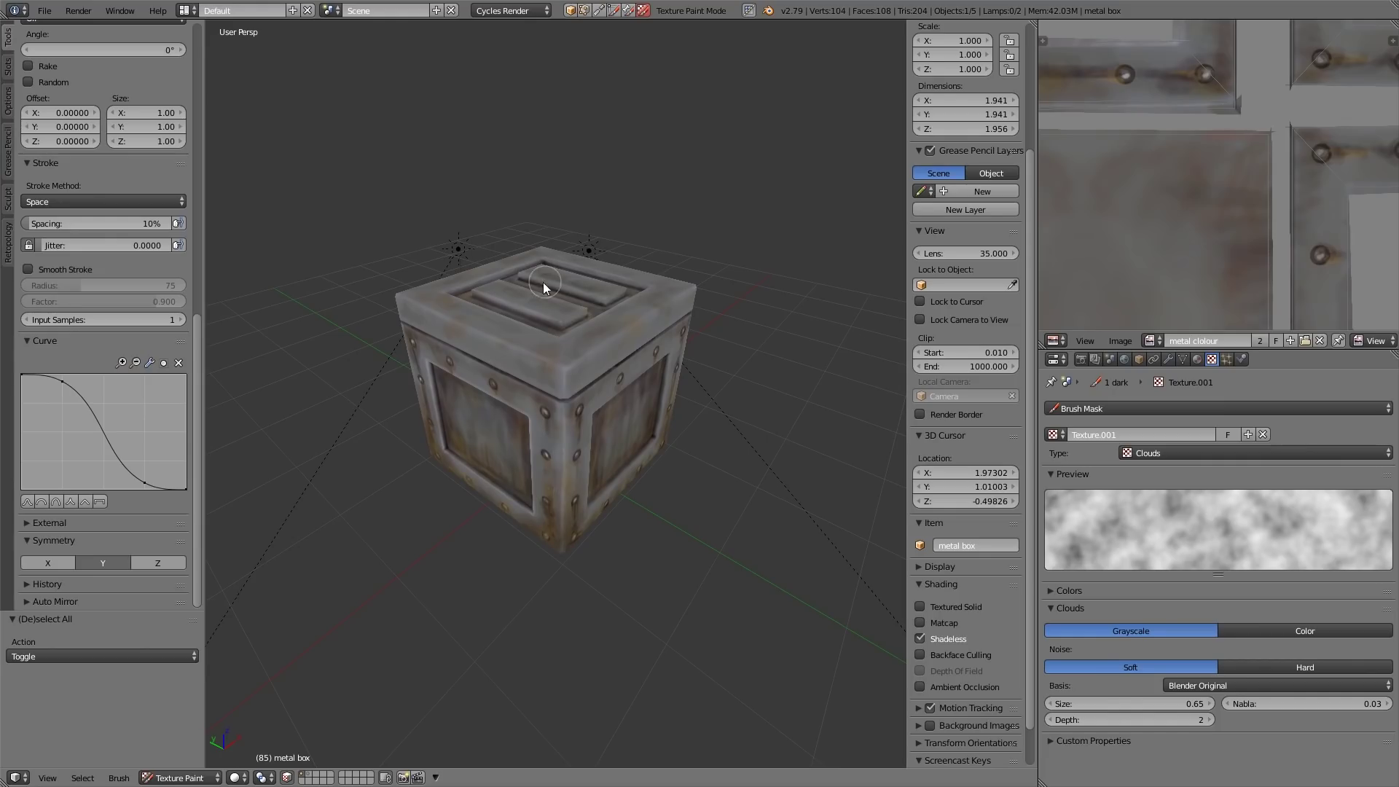
pyautogui.moveTo(569, 392); pyautogui.dragTo(608, 394, button='middle')
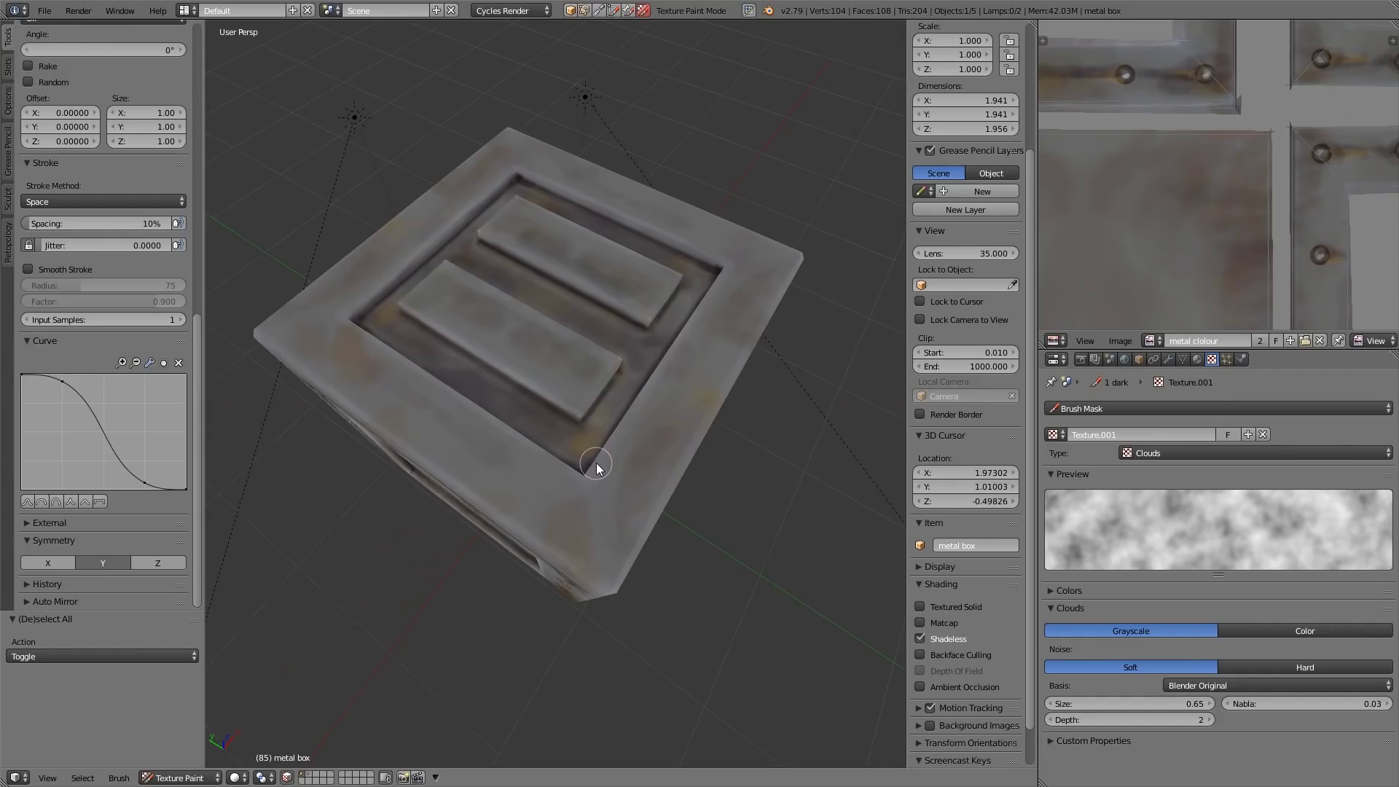
pyautogui.press('KP_7')
pyautogui.scroll(-3, 634, 459)
pyautogui.keyDown('ctrl'); pyautogui.moveTo(599, 466); pyautogui.dragTo(711, 414, button='middle'); pyautogui.keyUp('ctrl')
pyautogui.scroll(10, 186, 62)
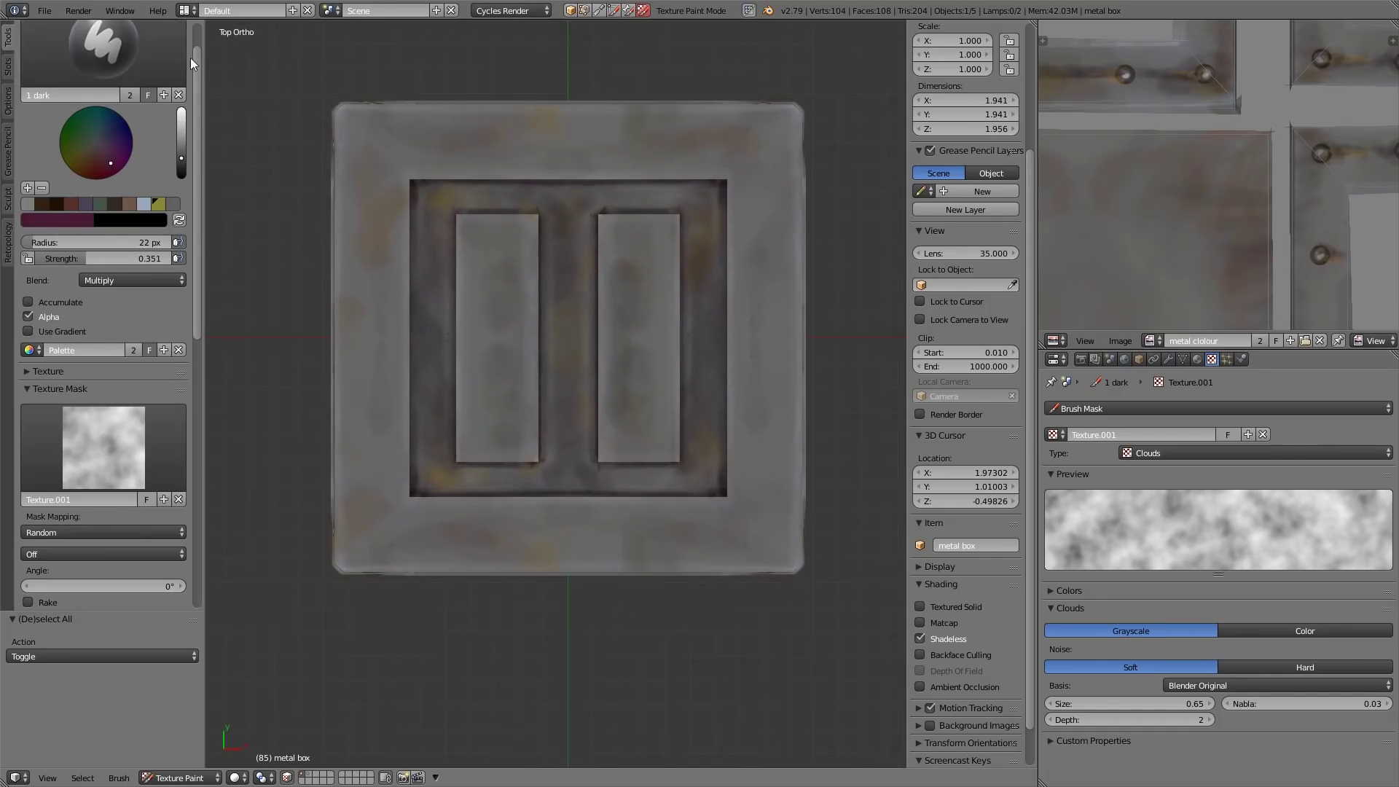
pyautogui.click(125, 42)
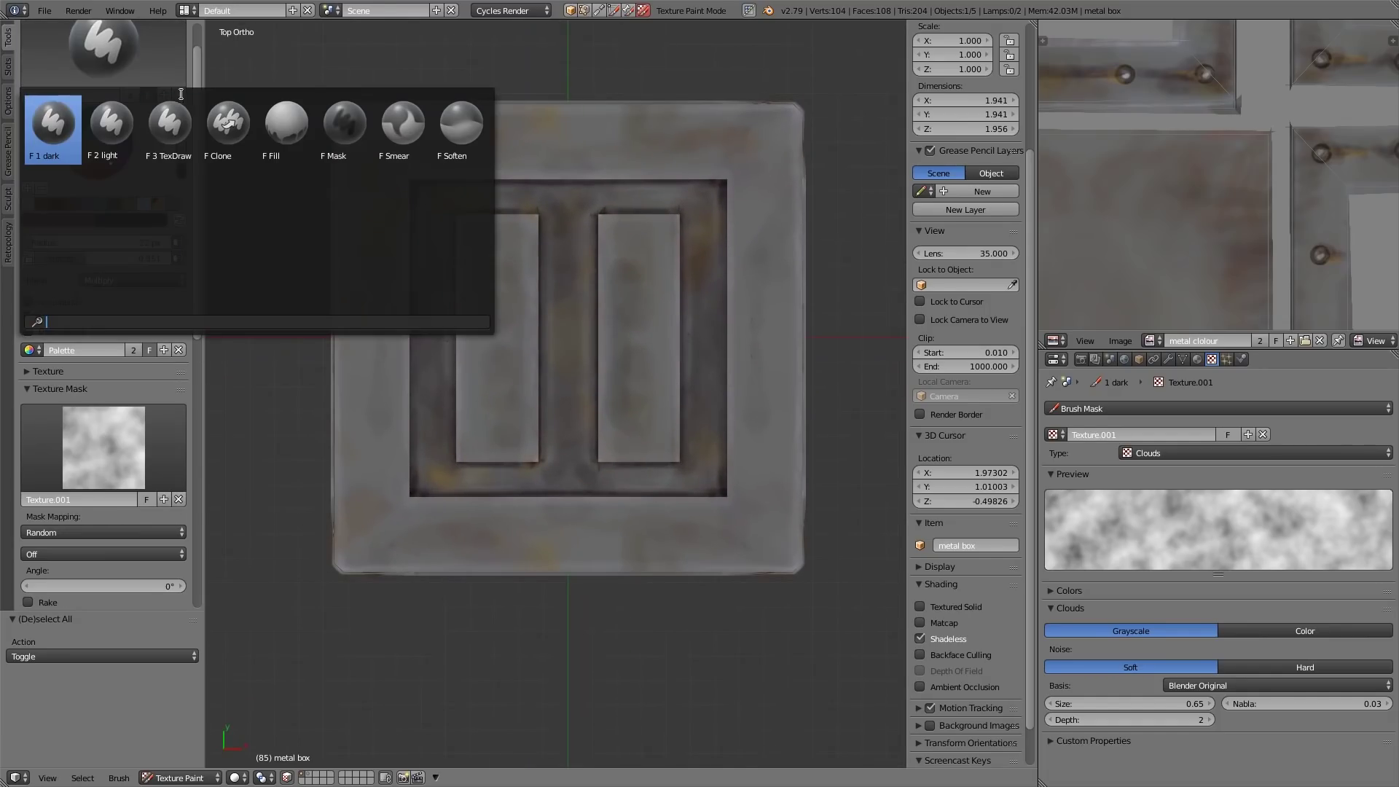
pyautogui.click(172, 138)
pyautogui.click(114, 203)
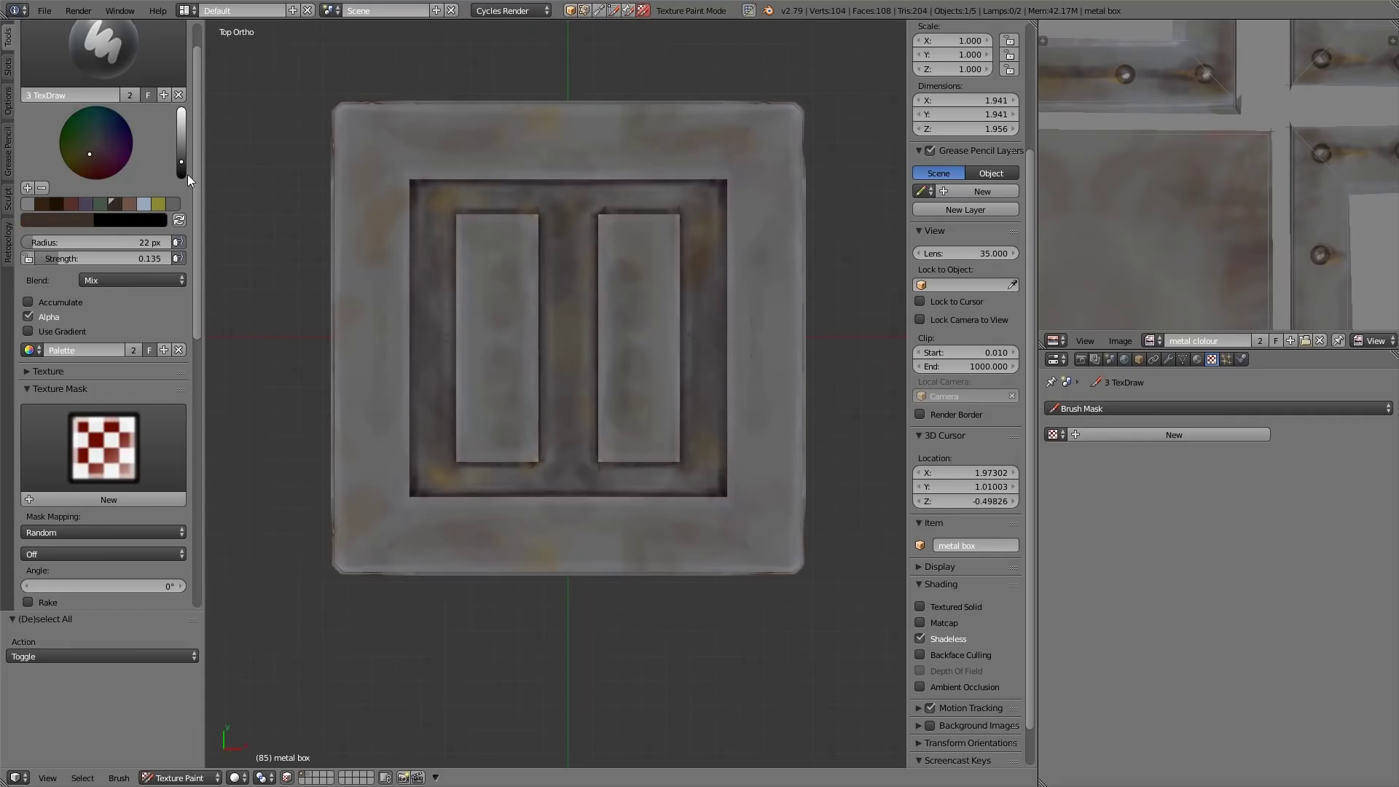
# Reshape the brush falloff curve to give a hard edge and raise the strength to 0.860.
pyautogui.moveTo(196, 262); pyautogui.dragTo(194, 402)
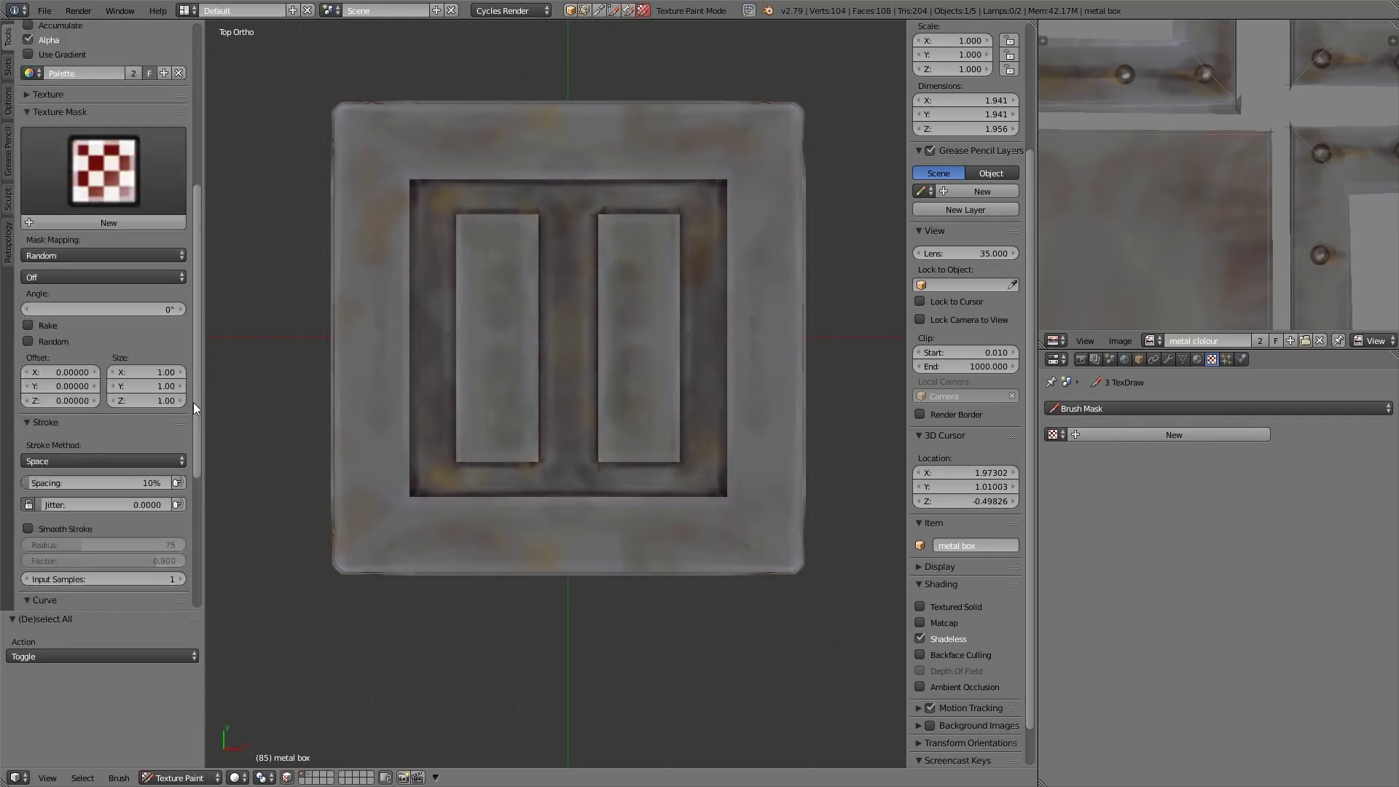
pyautogui.scroll(-3, 160, 388)
pyautogui.click(58, 32)
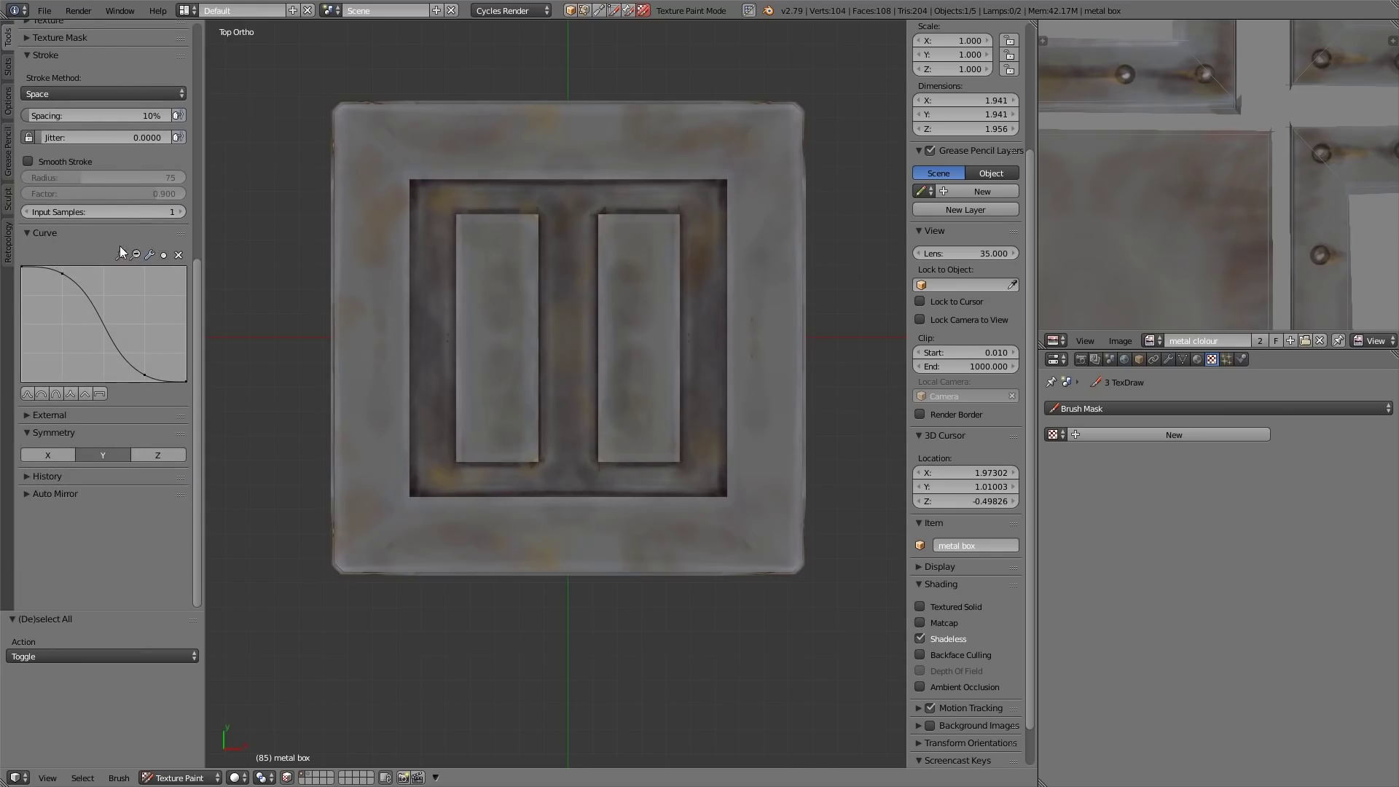
pyautogui.moveTo(147, 375); pyautogui.dragTo(148, 258)
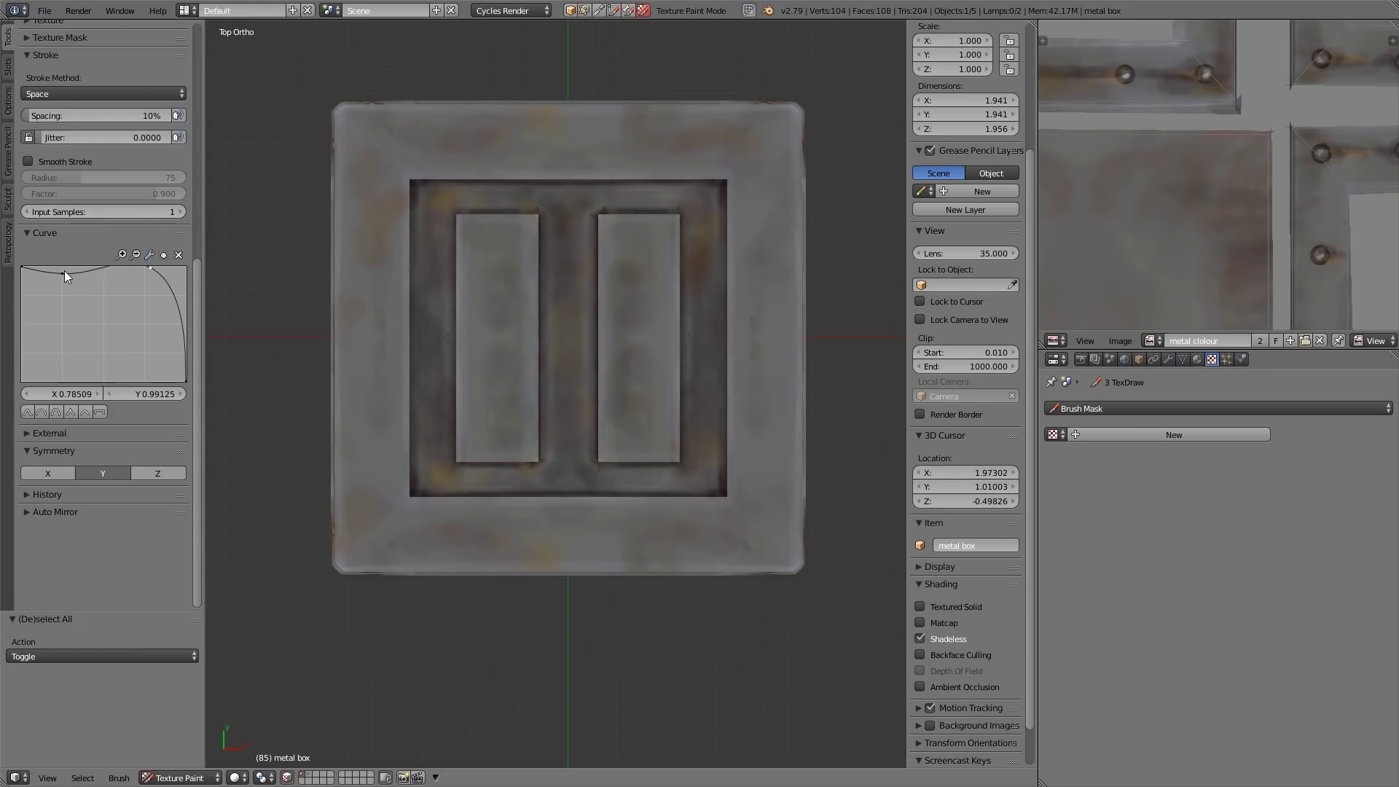
pyautogui.click(179, 255)
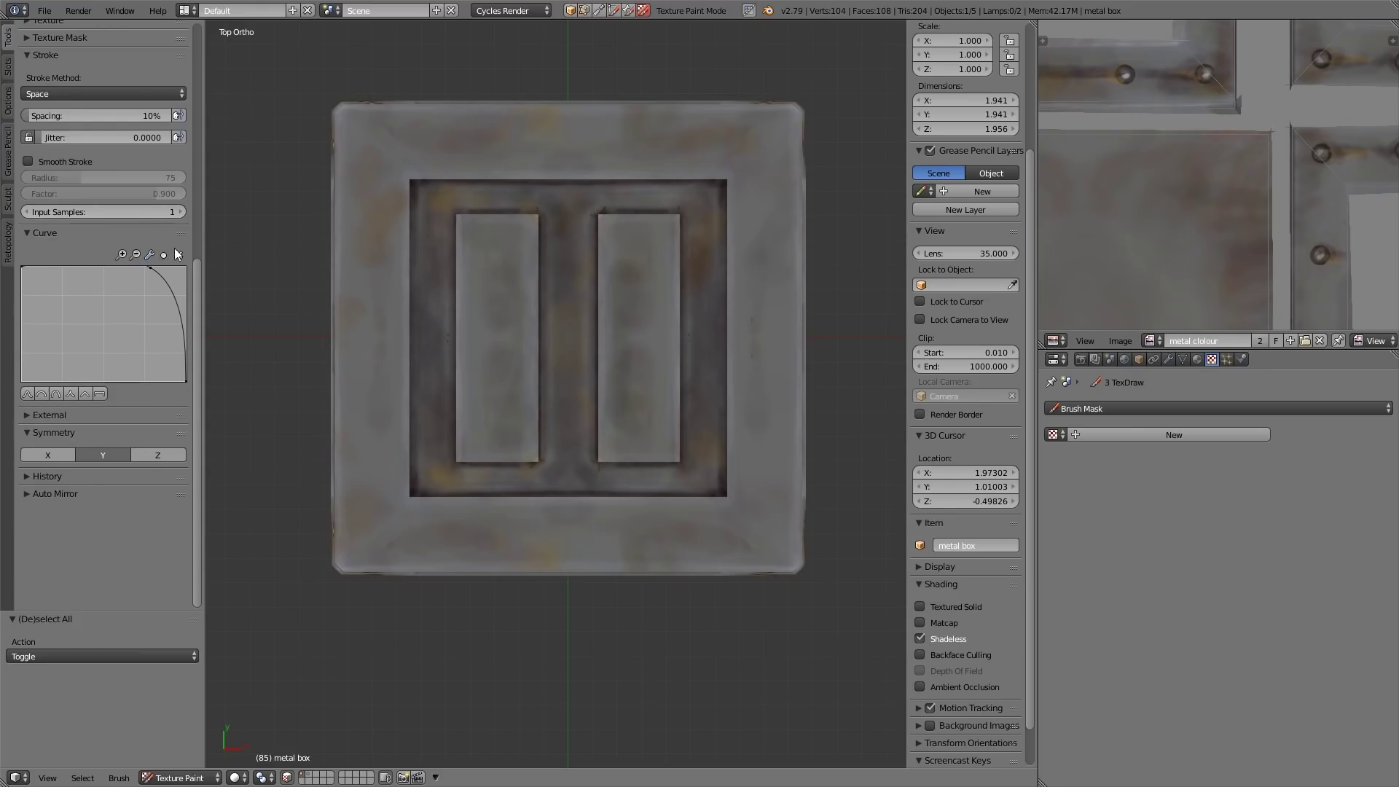
pyautogui.moveTo(197, 283); pyautogui.dragTo(218, 107)
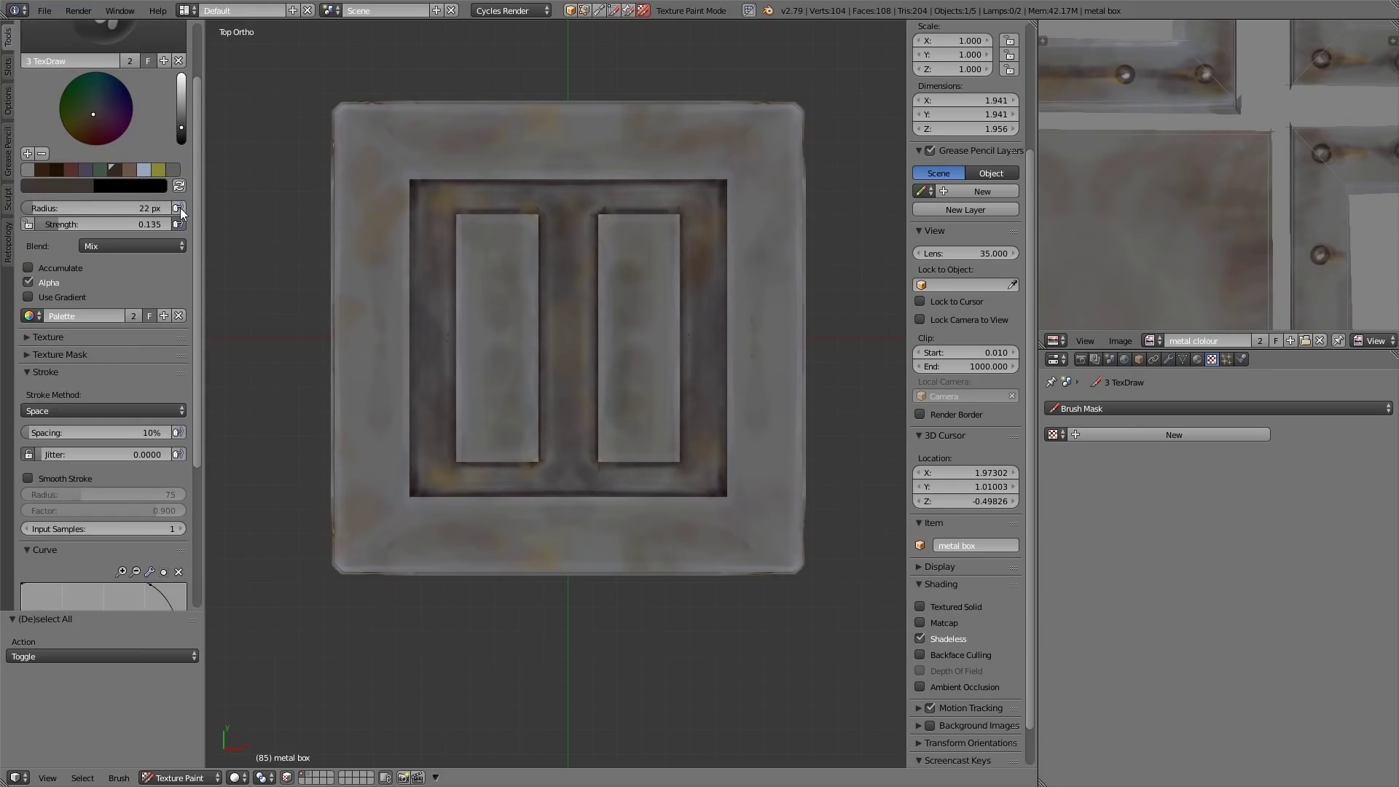
pyautogui.moveTo(80, 225); pyautogui.dragTo(152, 224)
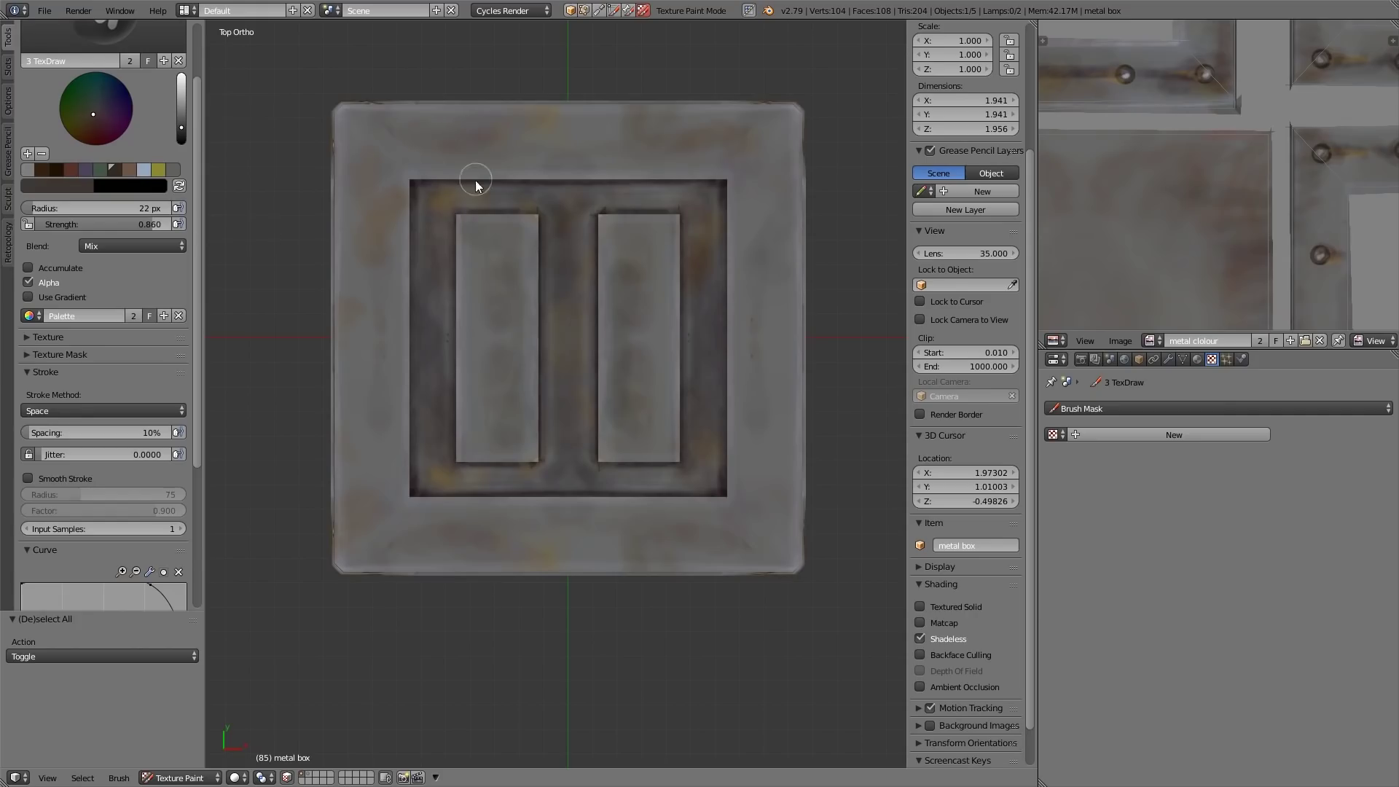
# Stamp dark round rivet bases at the lid's four corners, undoing a misplaced dab and reducing the radius to 19 px.
pyautogui.press('ctrl')
pyautogui.scroll(2, 457, 173)
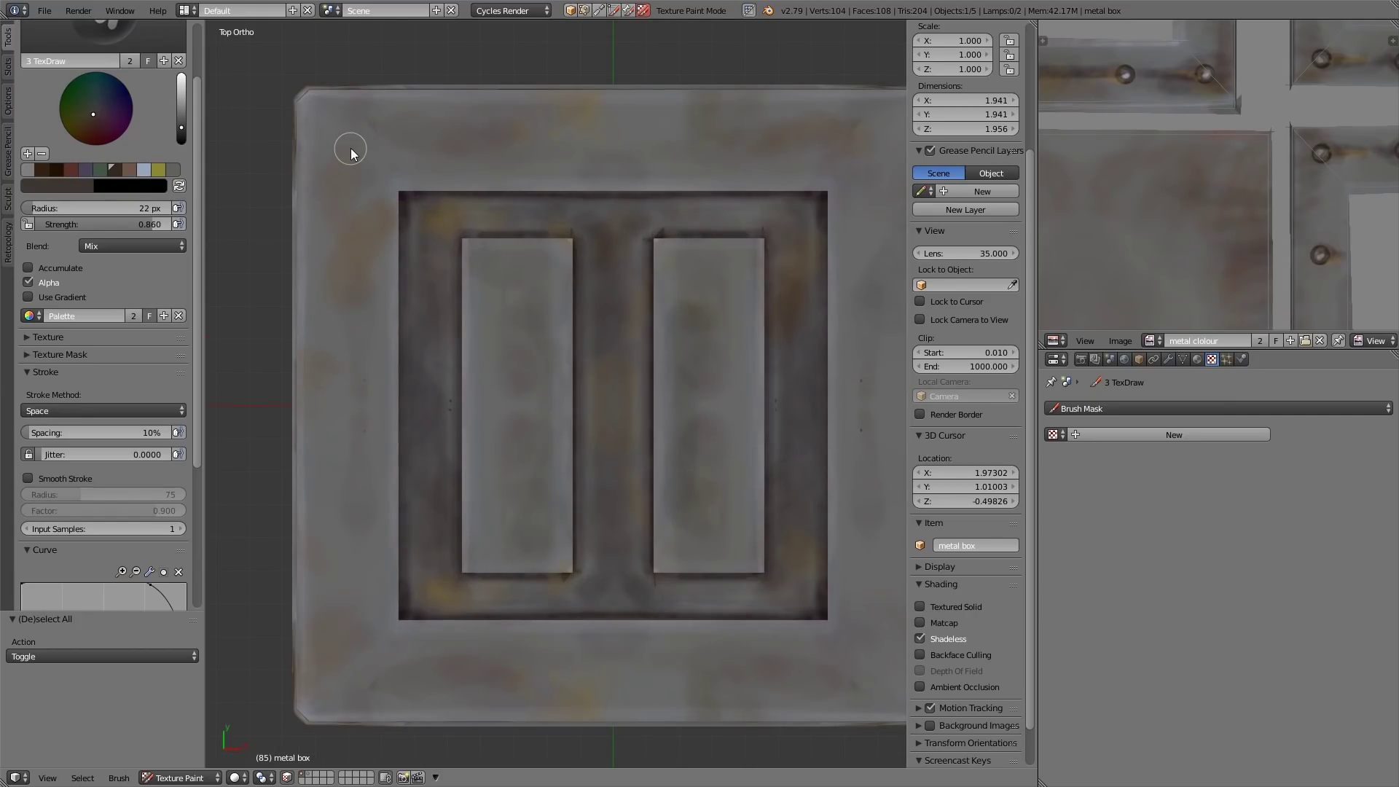
pyautogui.click(352, 144)
pyautogui.moveTo(376, 301)
pyautogui.mouseDown(button='middle')
pyautogui.moveTo(468, 374)
pyautogui.moveTo(534, 264)
pyautogui.moveTo(590, 248)
pyautogui.moveTo(584, 265)
pyautogui.mouseUp(button='middle')
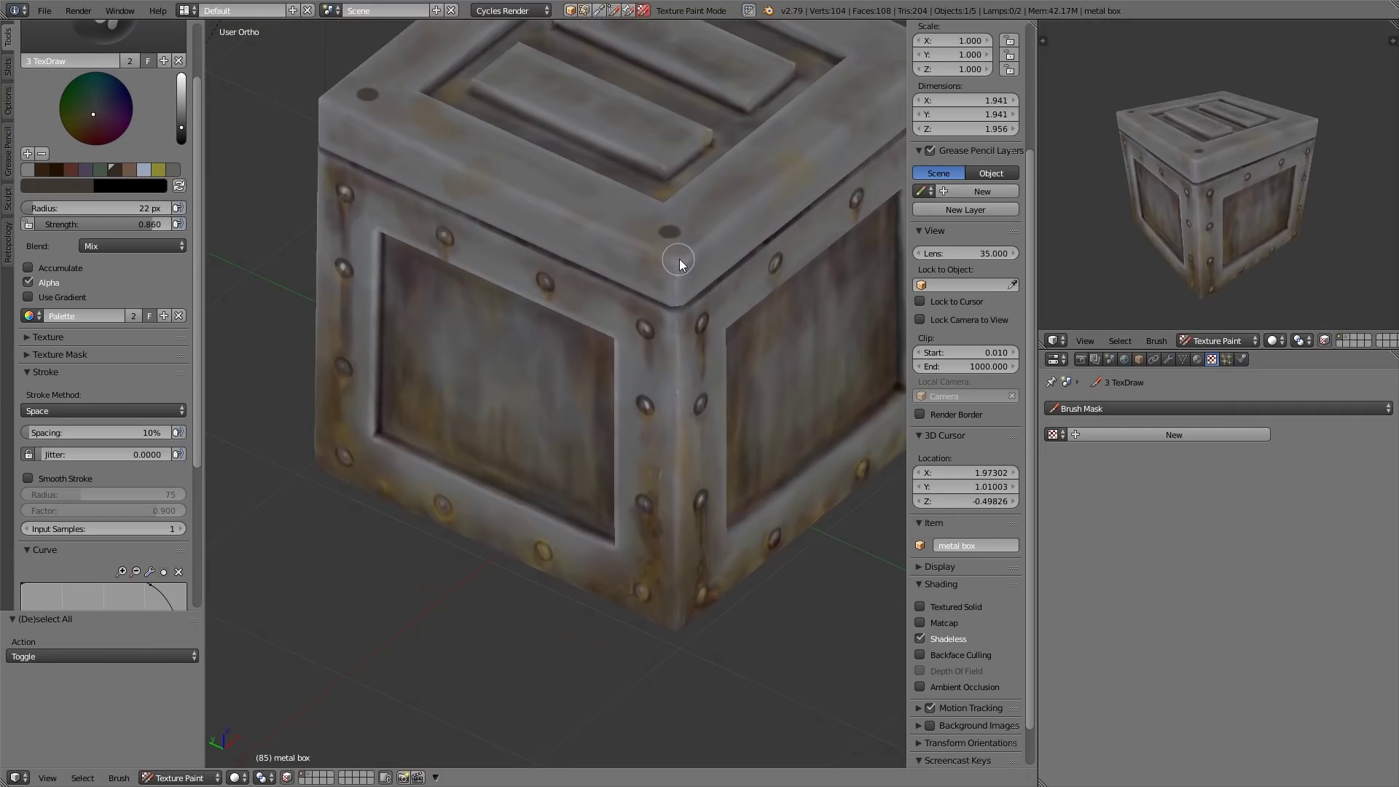
pyautogui.press('KP_7')
pyautogui.hotkey('ctrl', 'z')
pyautogui.press('[')
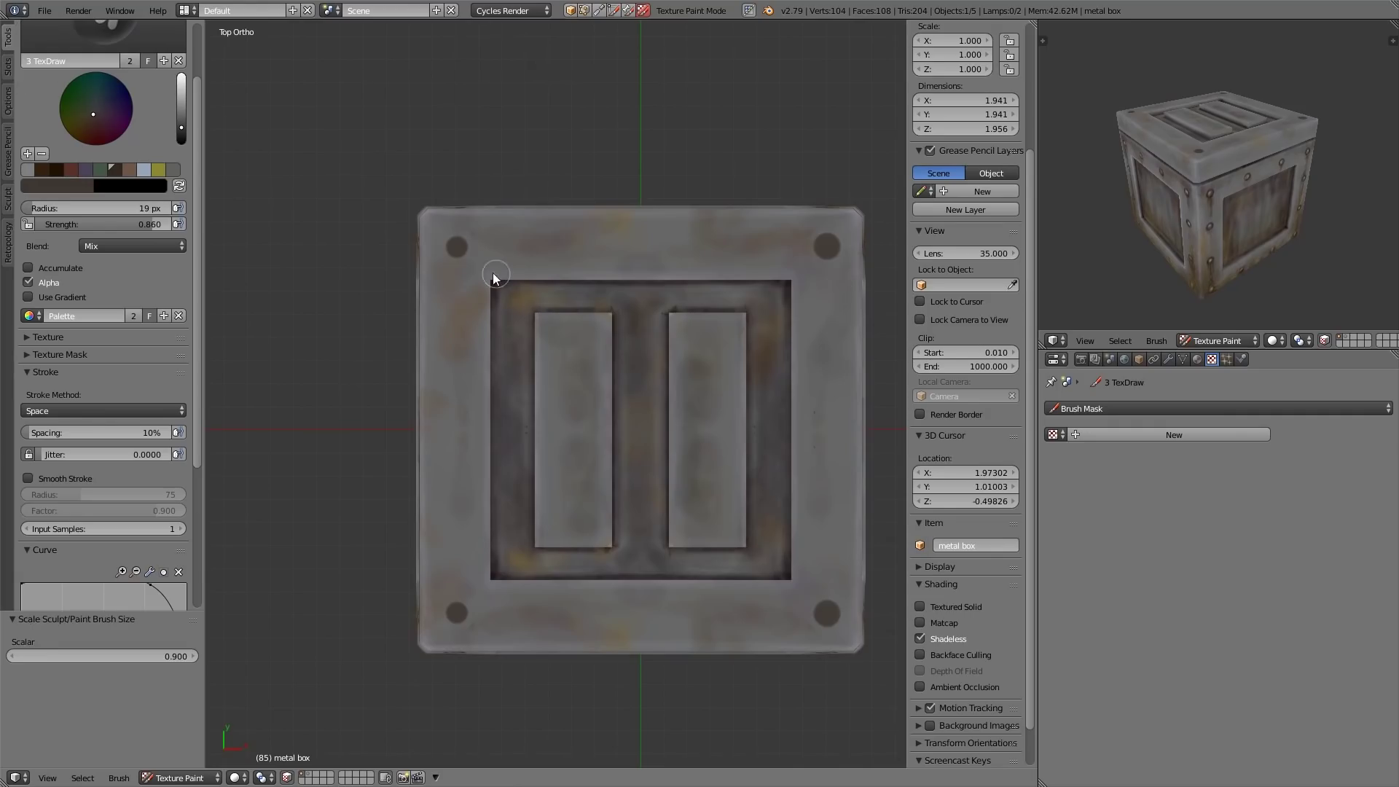
# Enlarge the brush radius to 60 px and stamp two large dark discs on one raised plate of the lid.
pyautogui.keyDown('ctrl'); pyautogui.moveTo(769, 456); pyautogui.dragTo(649, 296, button='middle'); pyautogui.keyUp('ctrl')
pyautogui.press(']')
pyautogui.press(']')
pyautogui.press(']')
pyautogui.press(']')
pyautogui.press(']')
pyautogui.press(']')
pyautogui.press(']')
pyautogui.press(']')
pyautogui.press(']')
pyautogui.press(']')
pyautogui.press(']')
pyautogui.press(']')
pyautogui.press(']')
pyautogui.press('[')
pyautogui.press('[')
pyautogui.click(658, 267)
pyautogui.click(657, 546)
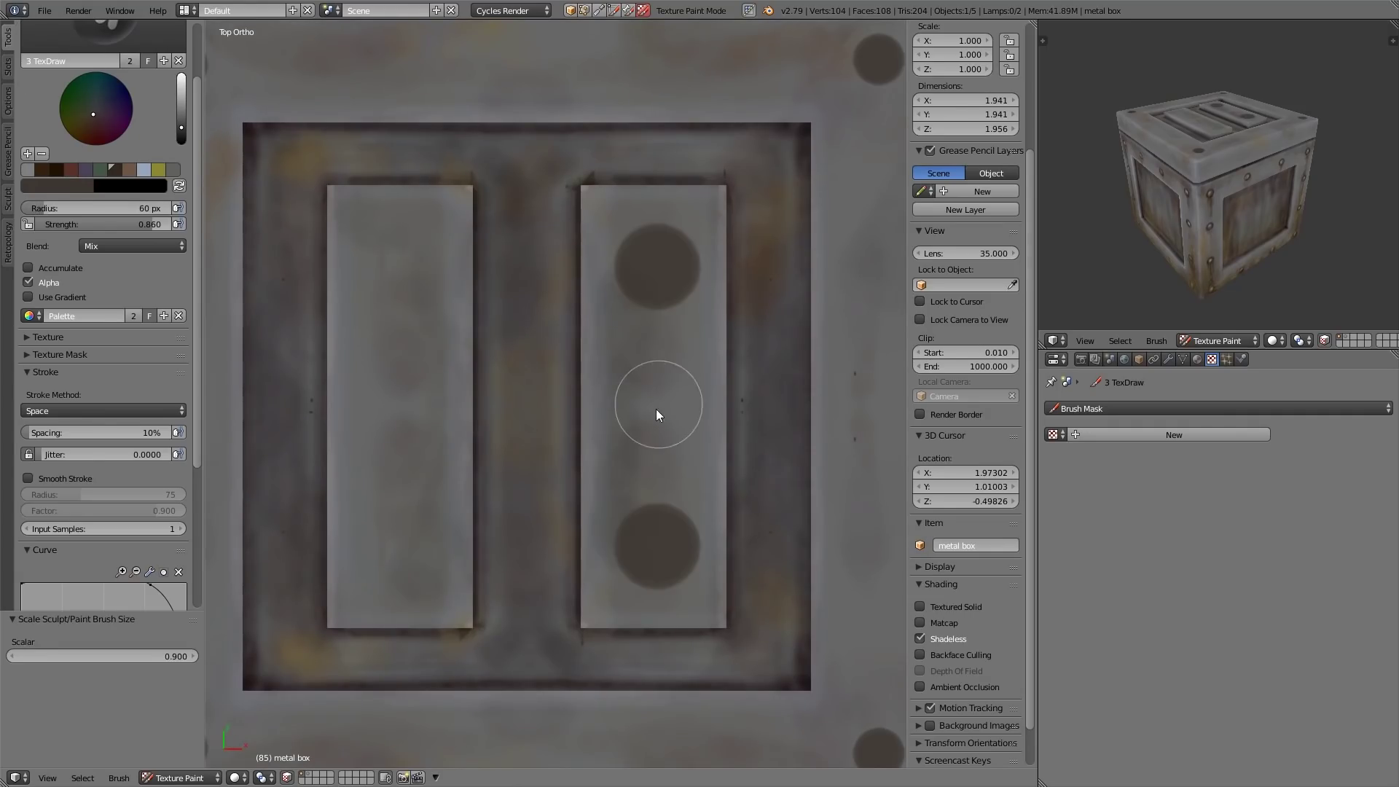
# Undo the last disc, enable X mirroring as well, and stamp large dark discs at both ends of both plates.
pyautogui.hotkey('ctrl', 'z')
pyautogui.scroll(-7, 109, 437)
pyautogui.click(47, 563)
pyautogui.click(399, 270)
pyautogui.keyDown('ctrl'); pyautogui.moveTo(681, 462); pyautogui.dragTo(675, 540, button='middle'); pyautogui.keyUp('ctrl')
pyautogui.press('[')
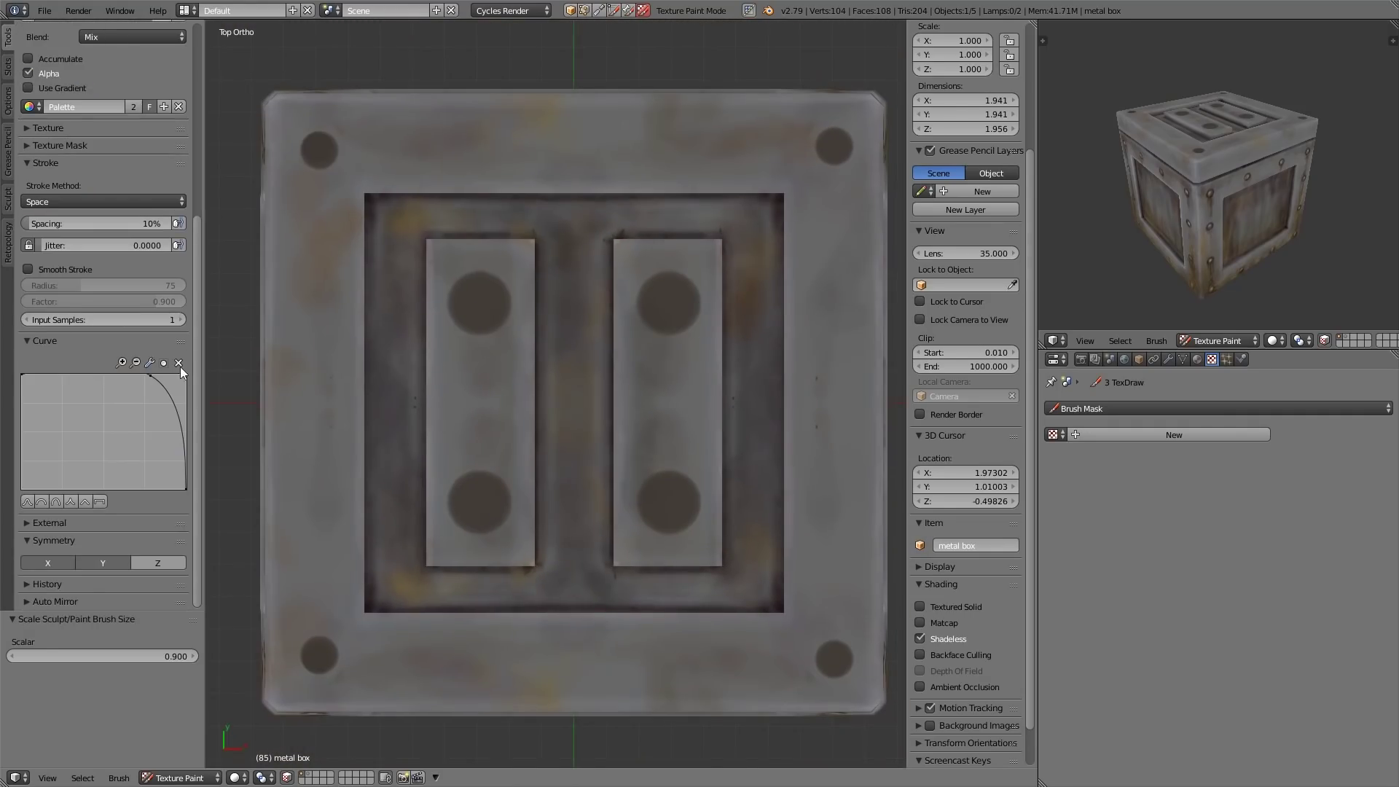
# Lower the brush strength to 0.265 and dab soft brown and purple tones onto the lid's corner rivets.
pyautogui.scroll(5, 145, 277)
pyautogui.click(318, 153)
pyautogui.moveTo(149, 301); pyautogui.dragTo(60, 301)
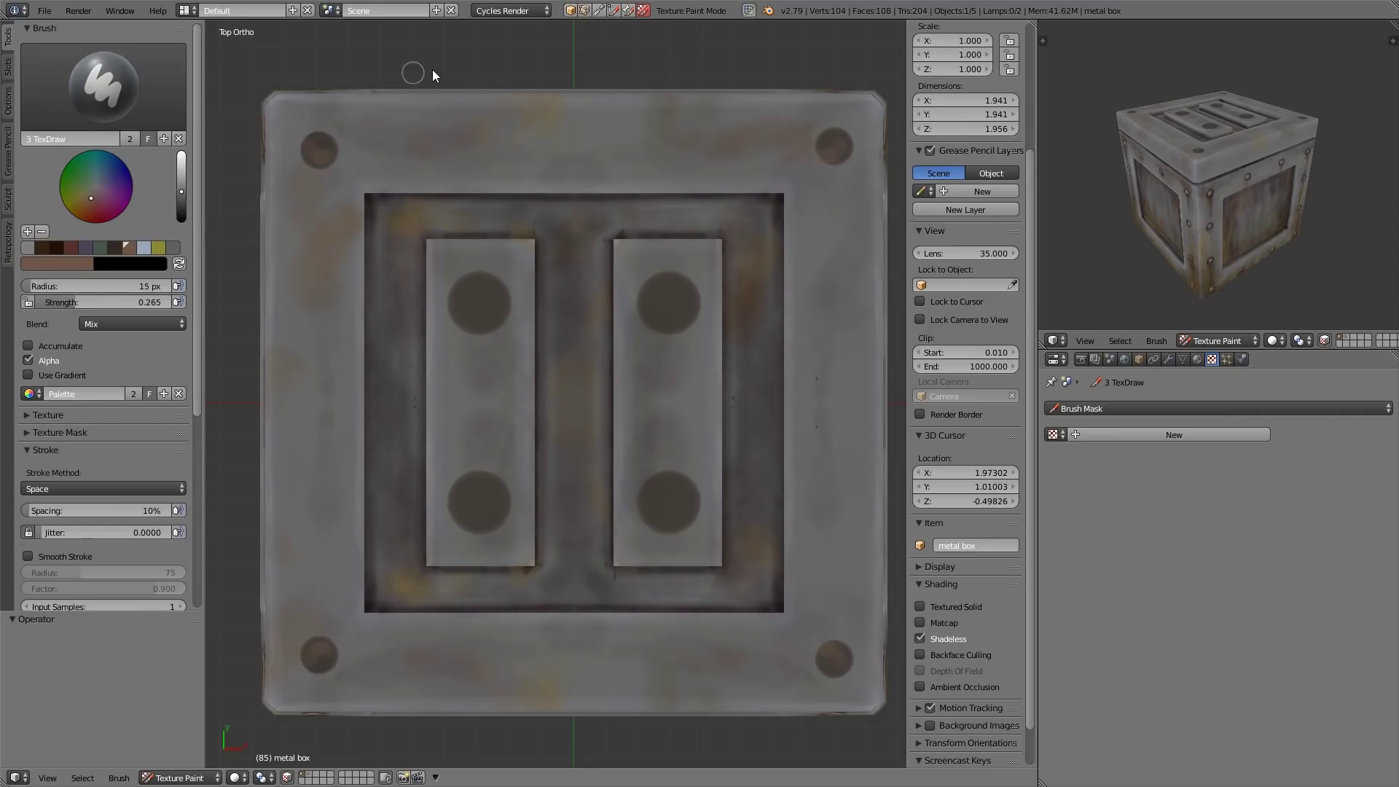
pyautogui.click(85, 247)
pyautogui.click(840, 160)
# Brighten the purple colour, reduce the radius to 9 px and dab highlights onto the lid's corner rivet heads.
pyautogui.moveTo(180, 195); pyautogui.dragTo(181, 177)
pyautogui.press('[')
pyautogui.press('[')
pyautogui.press('[')
pyautogui.click(832, 144)
pyautogui.click(832, 146)
pyautogui.press('s')
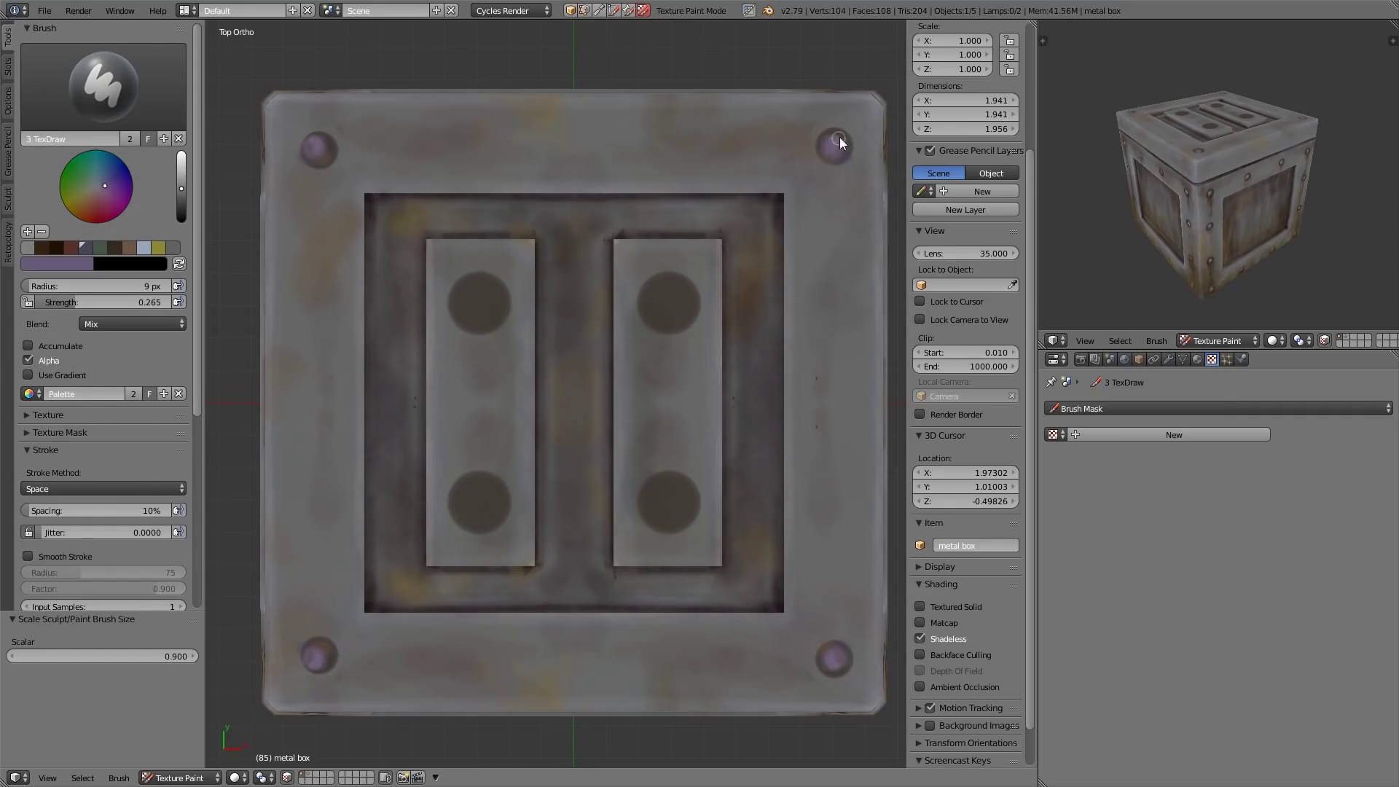
pyautogui.press('s')
pyautogui.click(837, 147)
pyautogui.click(182, 175)
# Choose a dark red-brown colour, adjust the strength and paint rusty shading around the lid's corner rivets.
pyautogui.moveTo(685, 510)
pyautogui.mouseDown(button='middle')
pyautogui.moveTo(798, 427)
pyautogui.moveTo(741, 452)
pyautogui.mouseUp(button='middle')
pyautogui.moveTo(740, 452)
pyautogui.keyDown('ctrl'); pyautogui.mouseDown(button='middle')
pyautogui.moveTo(740, 503)
pyautogui.moveTo(592, 565)
pyautogui.mouseUp(button='middle'); pyautogui.keyUp('ctrl')
pyautogui.moveTo(592, 565); pyautogui.dragTo(536, 296, button='middle')
pyautogui.press('KP_7')
pyautogui.click(71, 247)
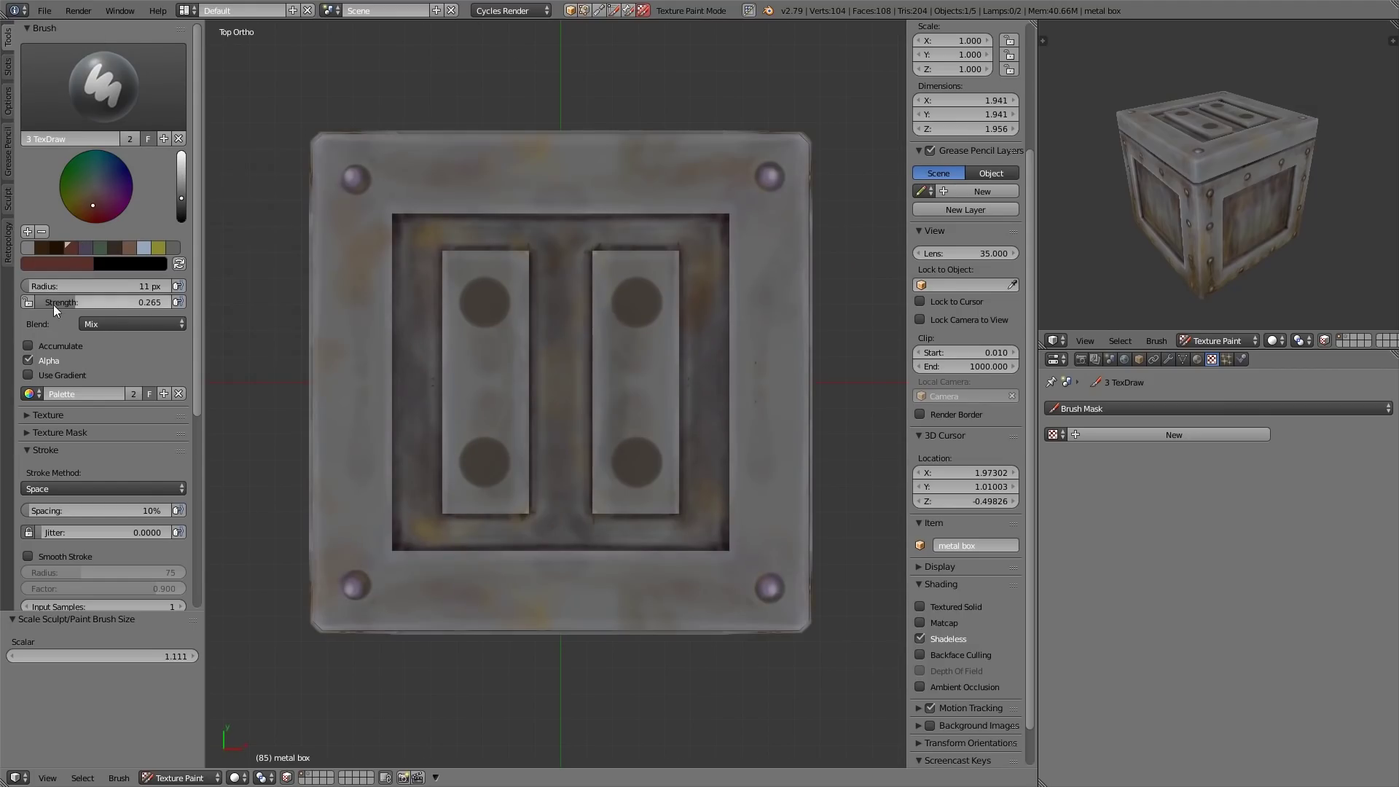
pyautogui.click(348, 169)
pyautogui.click(181, 202)
pyautogui.moveTo(69, 304); pyautogui.dragTo(81, 304)
pyautogui.click(342, 169)
# Switch to the 1 dark brush with an 8 px radius and a brown colour to deepen the corner rivets' shading.
pyautogui.click(103, 88)
pyautogui.click(53, 156)
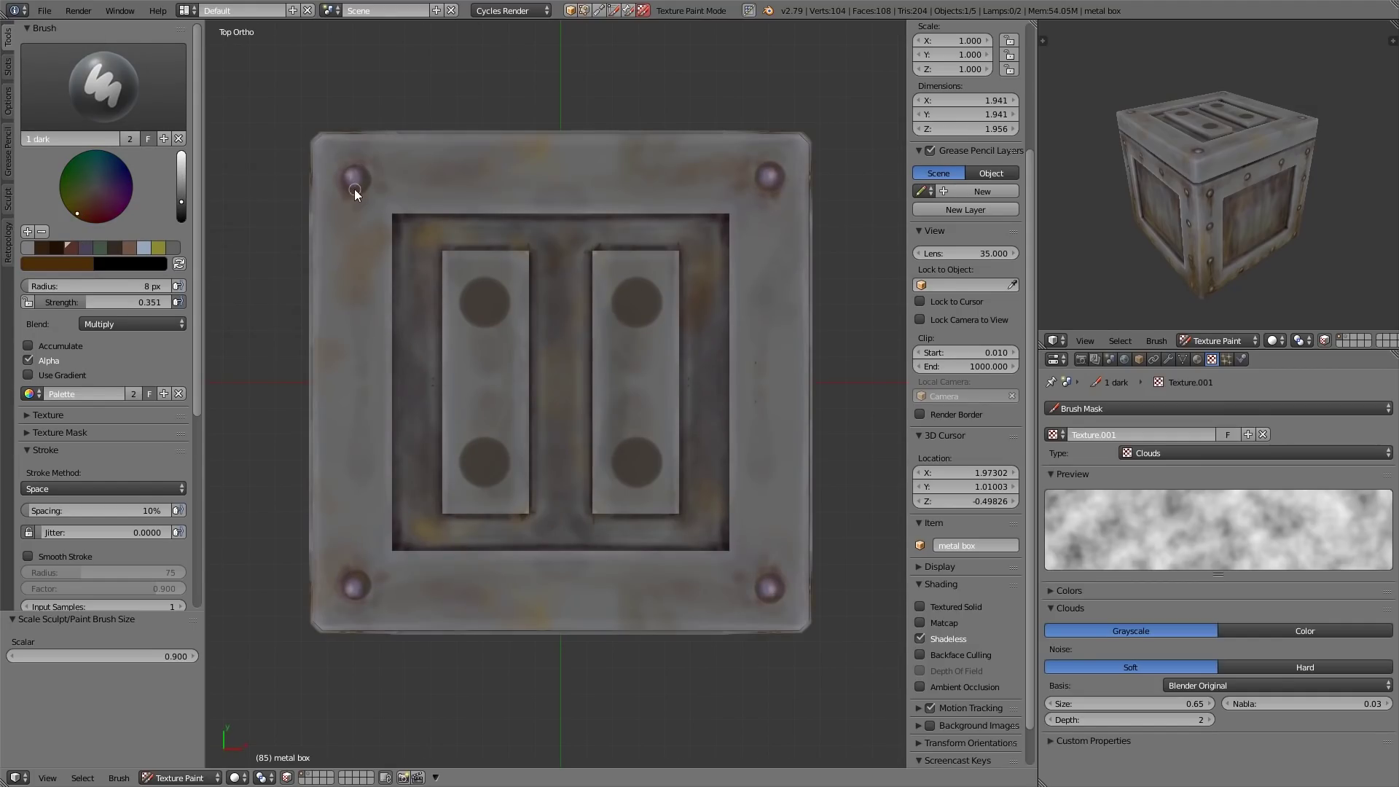
pyautogui.moveTo(355, 189); pyautogui.dragTo(674, 353, button='middle')
pyautogui.keyDown('ctrl'); pyautogui.moveTo(674, 353); pyautogui.dragTo(583, 272, button='middle'); pyautogui.keyUp('ctrl')
pyautogui.press('KP_7')
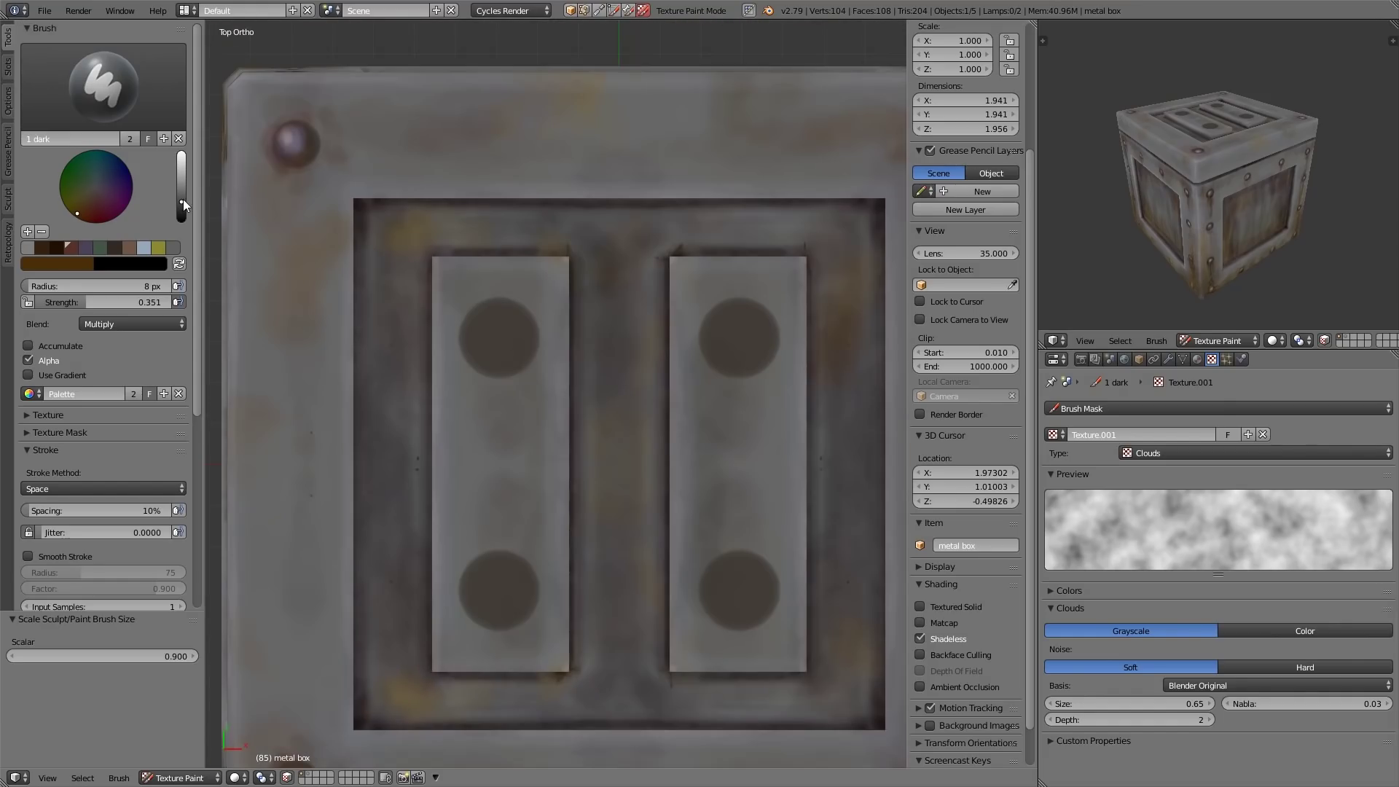
# Pick a dark palette colour, enlarge the radius to about 15 px and shade a recessed ring inside the plates' large discs.
pyautogui.click(115, 247)
pyautogui.press(']')
pyautogui.press(']')
pyautogui.press(']')
pyautogui.press(']')
pyautogui.press(']')
pyautogui.press(']')
pyautogui.press(']')
# Return to the 3 TexDraw brush, adjust the colour, and paint lighter bolt heads in the centres of the plates' discs.
pyautogui.click(104, 88)
pyautogui.click(172, 163)
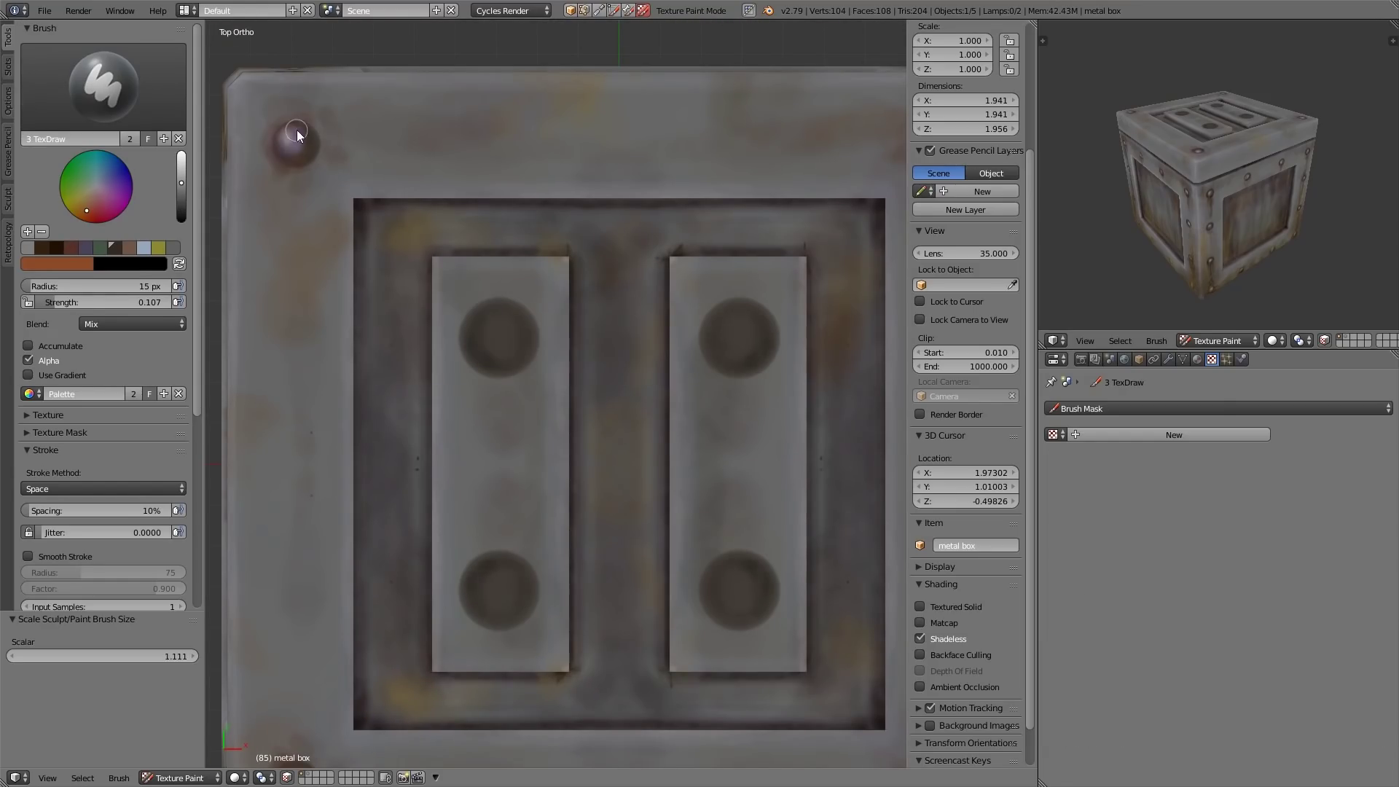
pyautogui.press('s')
pyautogui.click(293, 131)
pyautogui.moveTo(102, 194); pyautogui.dragTo(97, 187)
pyautogui.press('[')
pyautogui.press('[')
pyautogui.moveTo(497, 326)
pyautogui.mouseDown()
pyautogui.moveTo(481, 343)
pyautogui.moveTo(505, 344)
pyautogui.moveTo(483, 344)
pyautogui.mouseUp()
# Shape the disc centres on the raised plates into pinkish-grey hexagonal bolt heads.
pyautogui.moveTo(482, 344); pyautogui.dragTo(700, 306, button='middle')
pyautogui.moveTo(700, 306)
pyautogui.keyDown('ctrl'); pyautogui.mouseDown(button='middle')
pyautogui.moveTo(766, 456)
pyautogui.moveTo(547, 531)
pyautogui.moveTo(618, 381)
pyautogui.mouseUp(button='middle'); pyautogui.keyUp('ctrl')
pyautogui.press('KP_7')
pyautogui.press('KP_5')
pyautogui.moveTo(472, 290)
pyautogui.mouseDown()
pyautogui.moveTo(488, 270)
pyautogui.moveTo(441, 337)
pyautogui.mouseUp()
# Outline the hexagonal bolt heads in pale purple with the 2 light brush, and select the 1 dark brush at 3 px.
pyautogui.press('2')
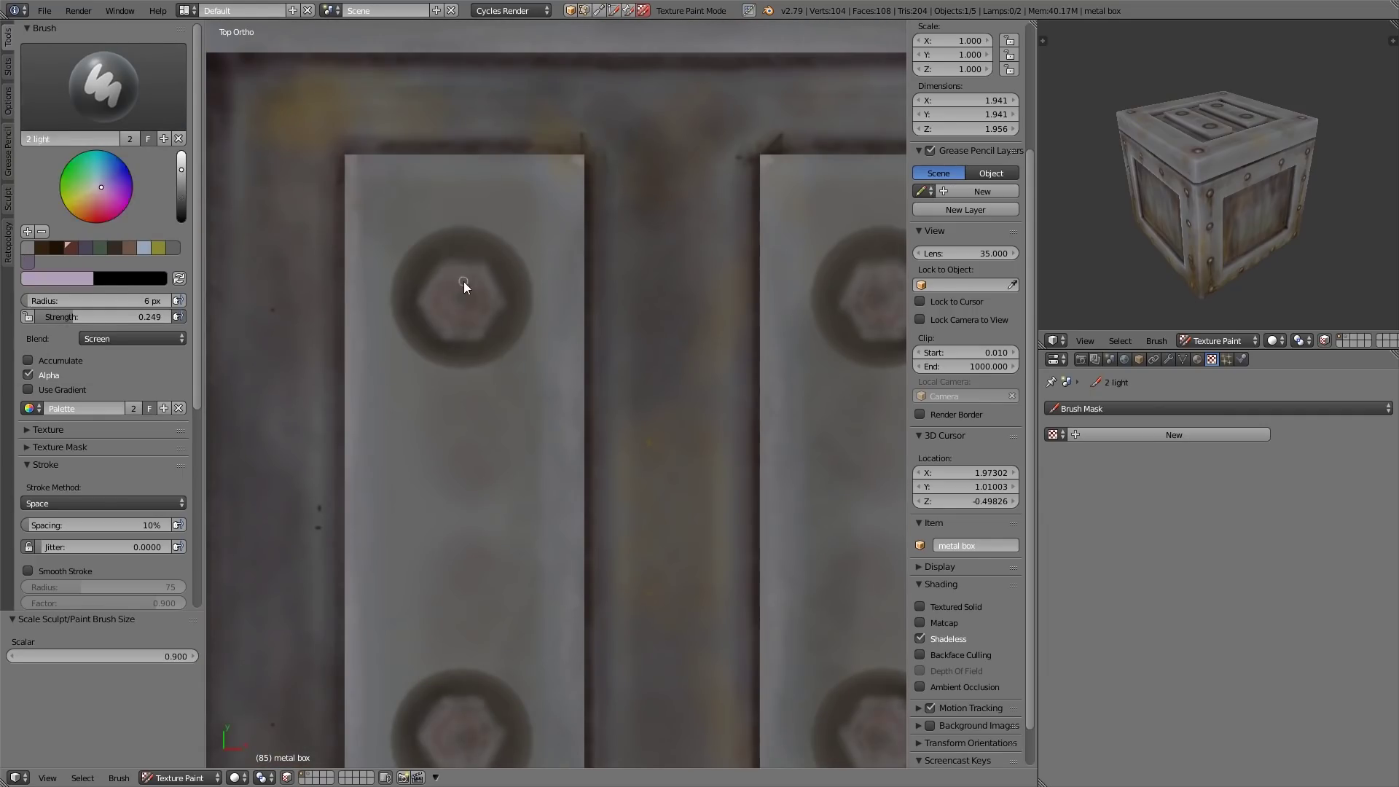
pyautogui.moveTo(431, 309)
pyautogui.keyDown('ctrl'); pyautogui.mouseDown(button='middle')
pyautogui.moveTo(574, 441)
pyautogui.moveTo(500, 284)
pyautogui.mouseUp(button='middle'); pyautogui.keyUp('ctrl')
pyautogui.moveTo(500, 285); pyautogui.dragTo(497, 281, button='middle')
pyautogui.press('1')
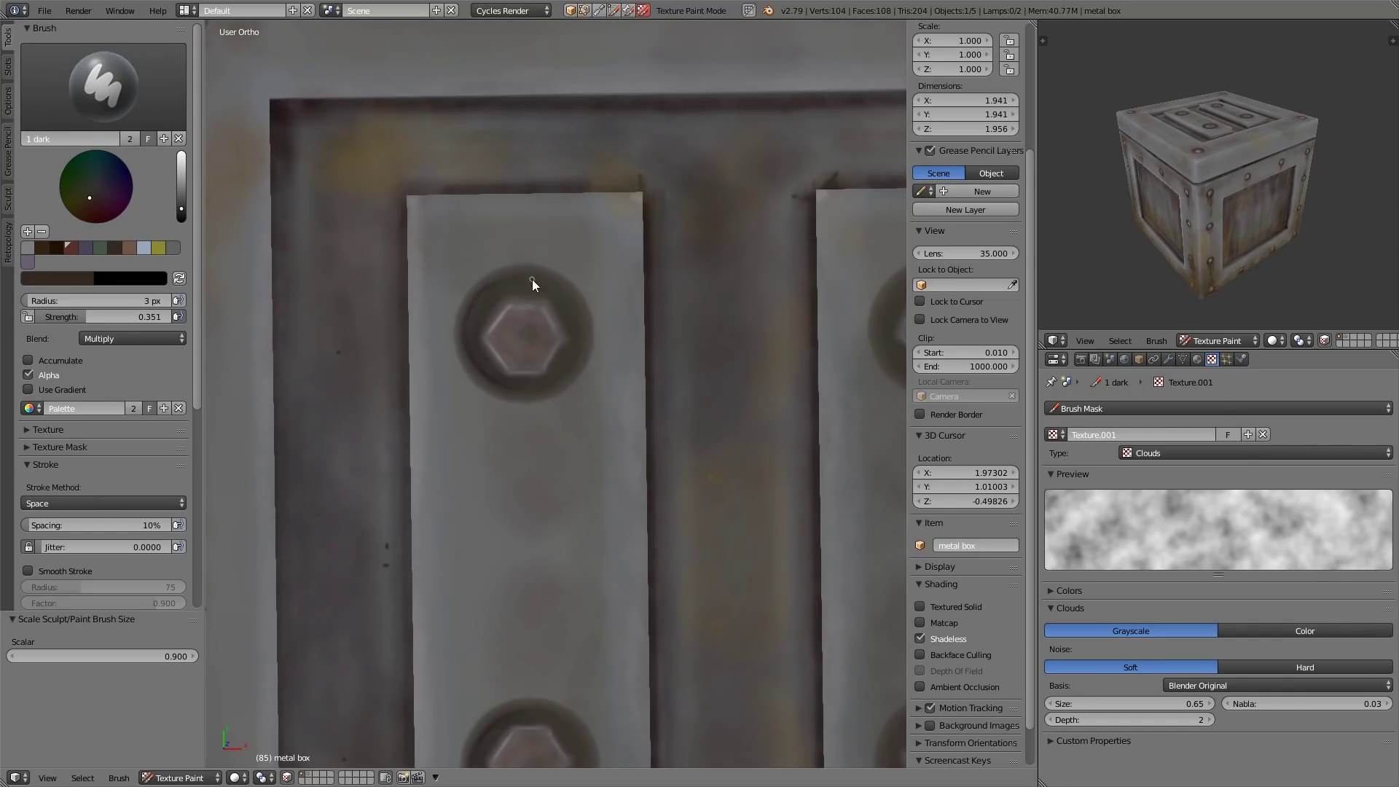
# Darken around the hexagonal bolt head, and highlight the bolt's edges and the recess's outer rim with the 2 light brush at 5 px.
pyautogui.moveTo(527, 382); pyautogui.dragTo(504, 279)
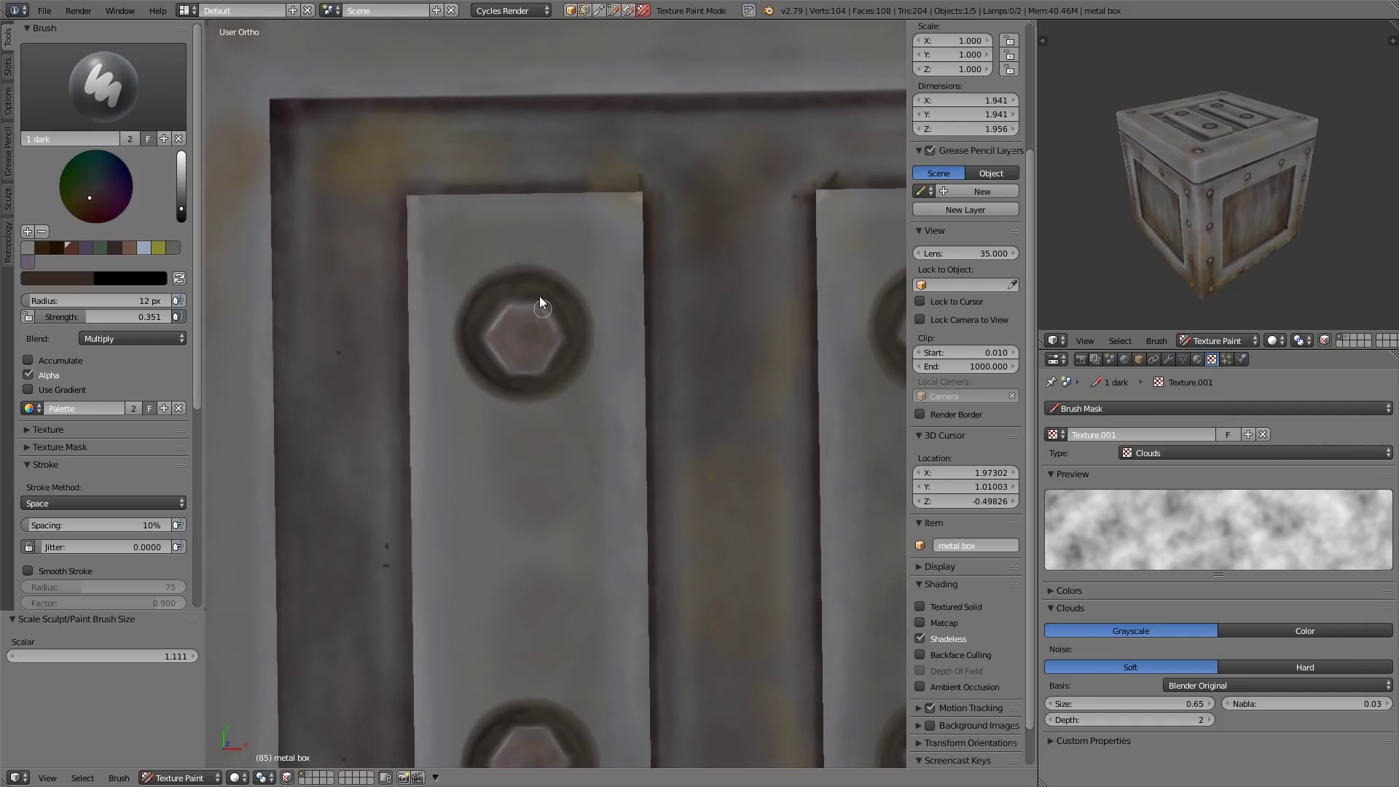
pyautogui.press('2')
pyautogui.press('[')
pyautogui.moveTo(560, 340); pyautogui.dragTo(540, 302)
pyautogui.moveTo(585, 310); pyautogui.dragTo(531, 401)
pyautogui.press('KP_7')
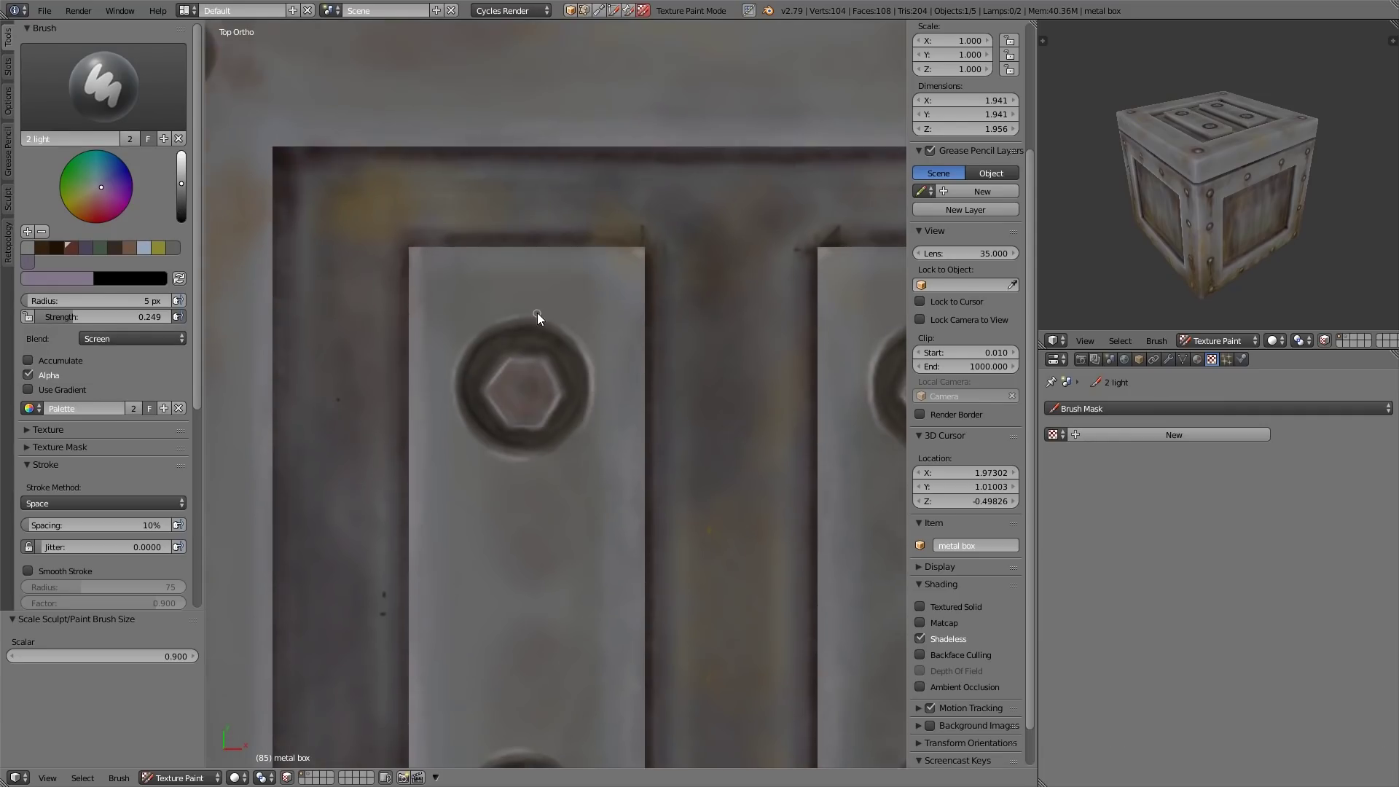
# Enlarge the 1 dark brush to 13 px and deepen the shading around the lid's corner rivets.
pyautogui.moveTo(536, 313); pyautogui.dragTo(575, 269, button='middle')
pyautogui.keyDown('ctrl'); pyautogui.moveTo(576, 269); pyautogui.dragTo(718, 503, button='middle'); pyautogui.keyUp('ctrl')
pyautogui.keyDown('shift'); pyautogui.moveTo(718, 503); pyautogui.dragTo(710, 489, button='middle'); pyautogui.keyUp('shift')
pyautogui.moveTo(710, 489)
pyautogui.keyDown('ctrl'); pyautogui.mouseDown(button='middle')
pyautogui.moveTo(732, 444)
pyautogui.moveTo(653, 480)
pyautogui.mouseUp(button='middle'); pyautogui.keyUp('ctrl')
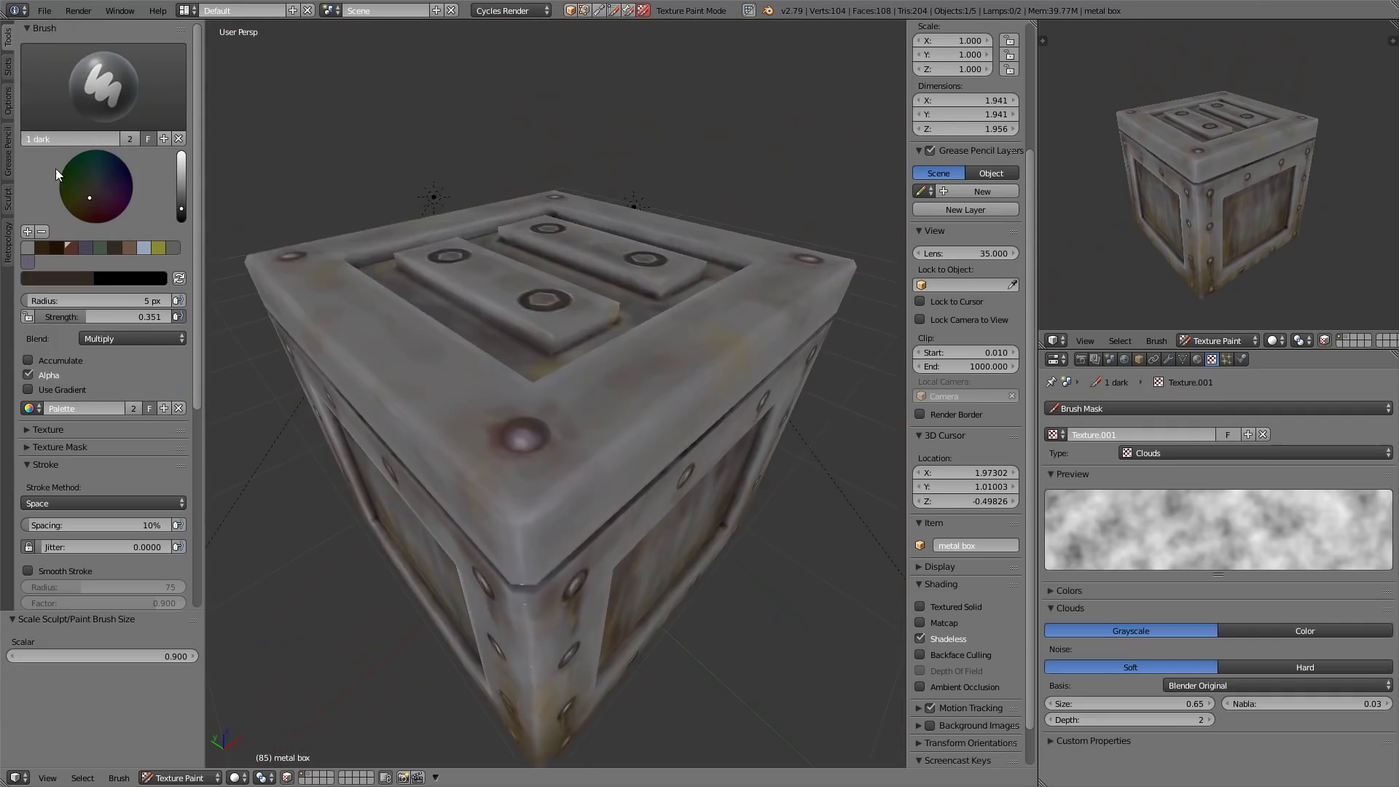
pyautogui.press(']')
pyautogui.press(']')
pyautogui.press(']')
pyautogui.press(']')
pyautogui.press(']')
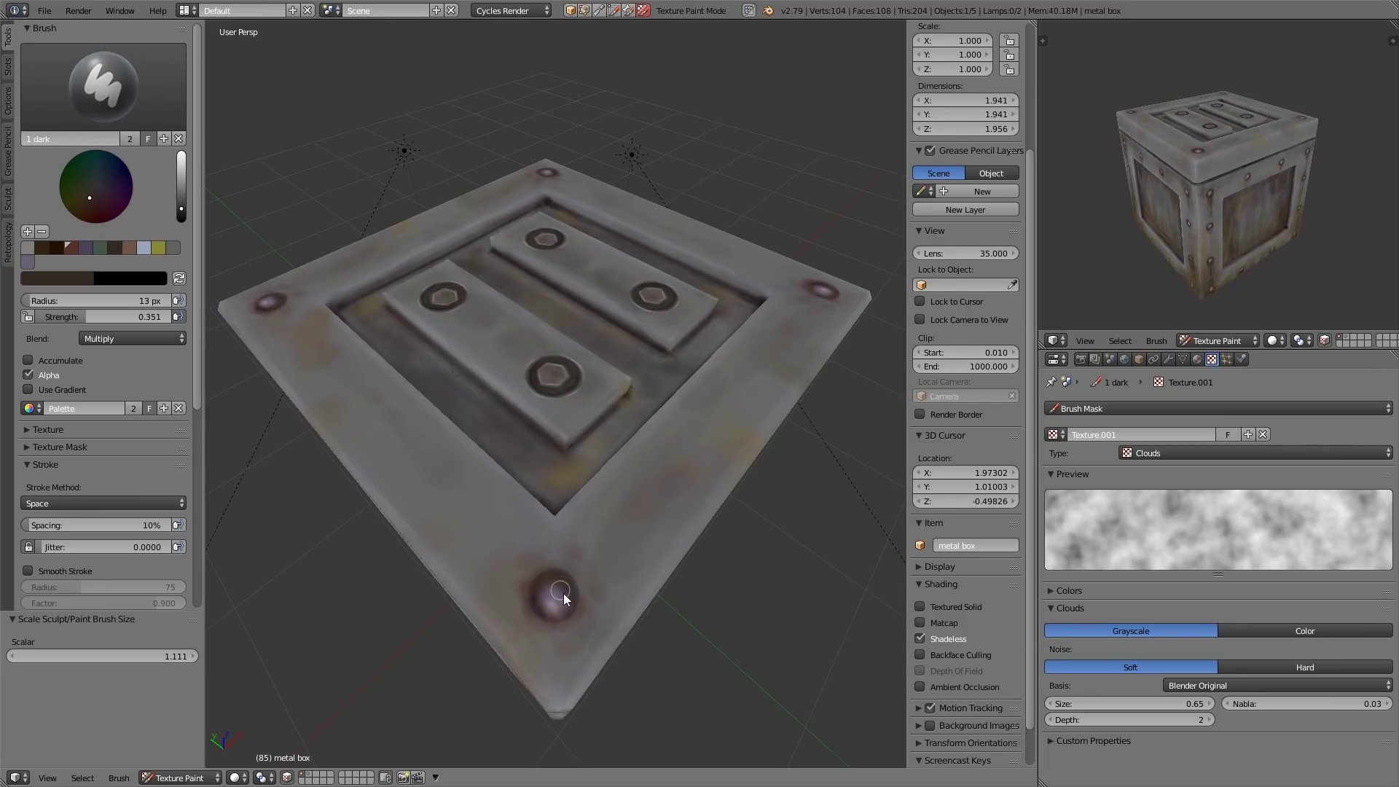
pyautogui.moveTo(562, 593); pyautogui.dragTo(622, 578, button='middle')
pyautogui.moveTo(513, 592); pyautogui.dragTo(634, 474, button='middle')
pyautogui.keyDown('ctrl'); pyautogui.moveTo(634, 473); pyautogui.dragTo(640, 543, button='middle'); pyautogui.keyUp('ctrl')
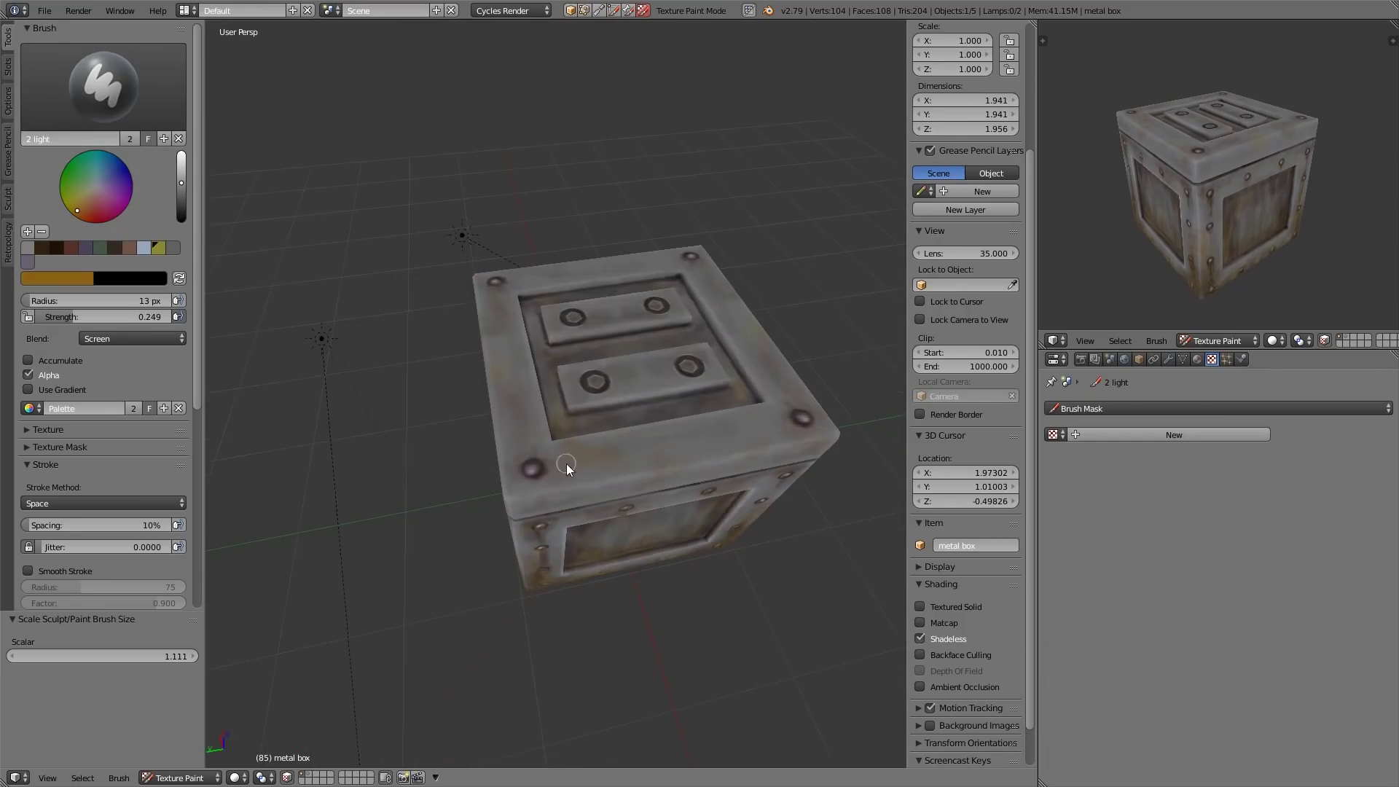
# Give the 2 light brush the Texture.001 clouds mask and a light grey colour, reduce its radius to 2 px, and undo the last stroke.
pyautogui.moveTo(566, 464); pyautogui.dragTo(749, 490, button='middle')
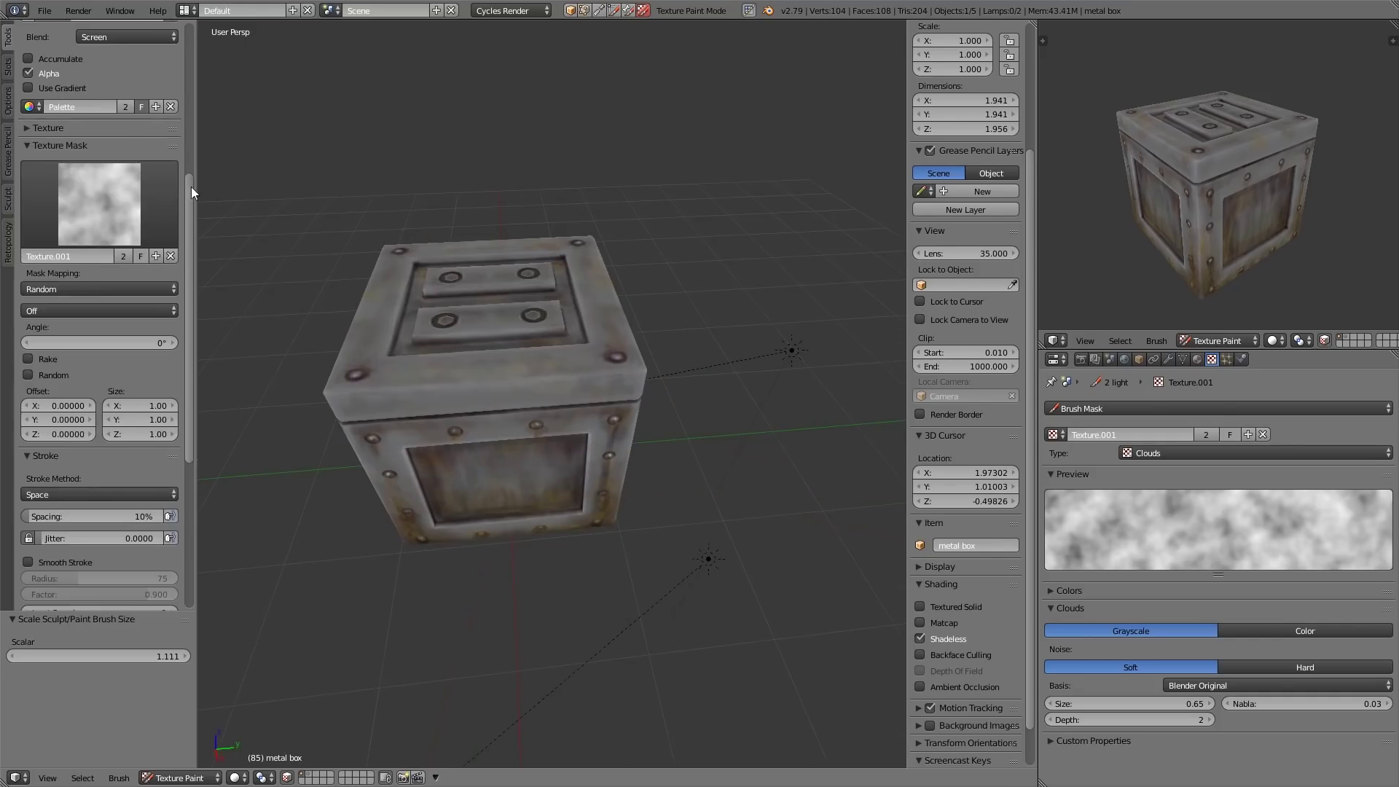
pyautogui.scroll(10, 190, 187)
pyautogui.moveTo(426, 386)
pyautogui.mouseDown(button='middle')
pyautogui.moveTo(437, 365)
pyautogui.moveTo(583, 378)
pyautogui.moveTo(665, 487)
pyautogui.moveTo(708, 405)
pyautogui.moveTo(694, 448)
pyautogui.mouseUp(button='middle')
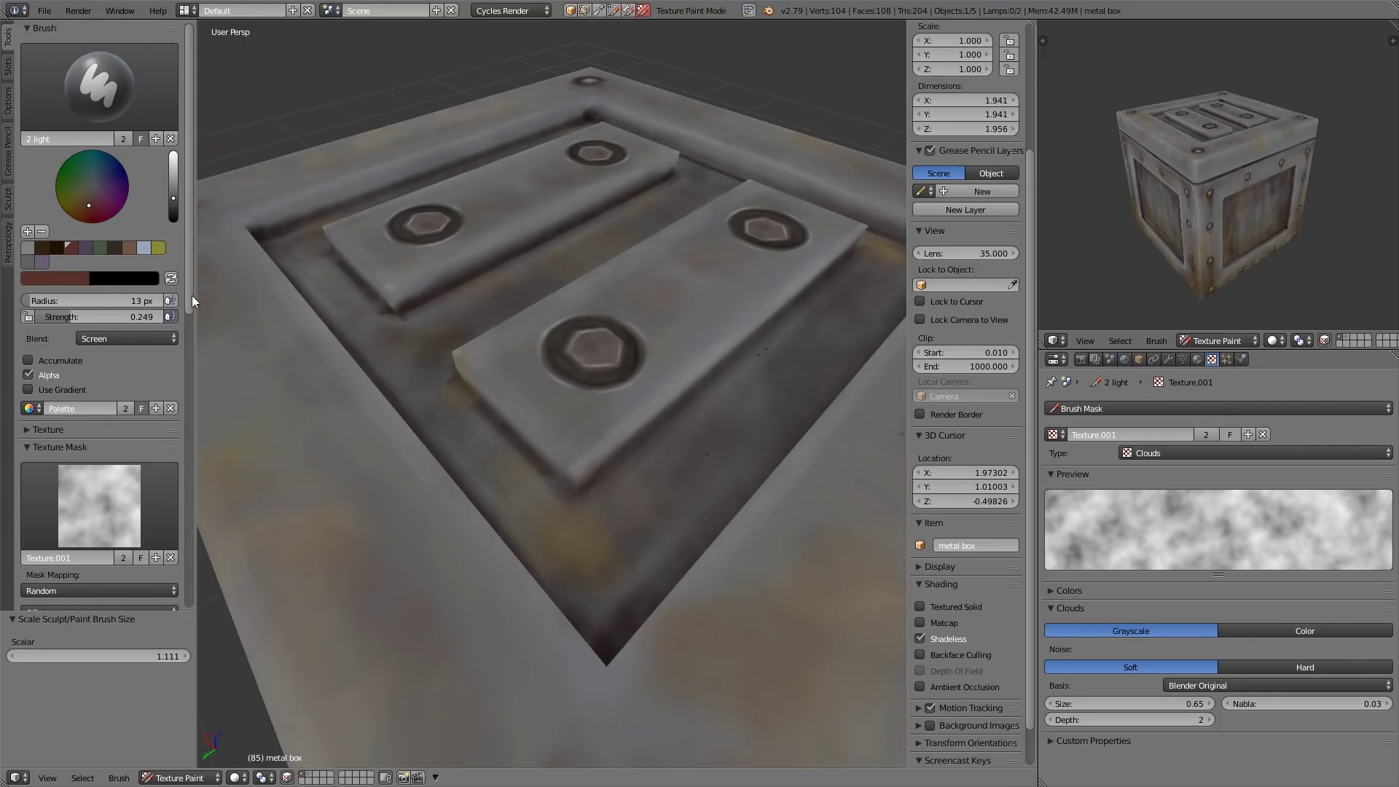
pyautogui.moveTo(191, 297); pyautogui.dragTo(191, 592)
pyautogui.scroll(-3, 526, 418)
pyautogui.press('[')
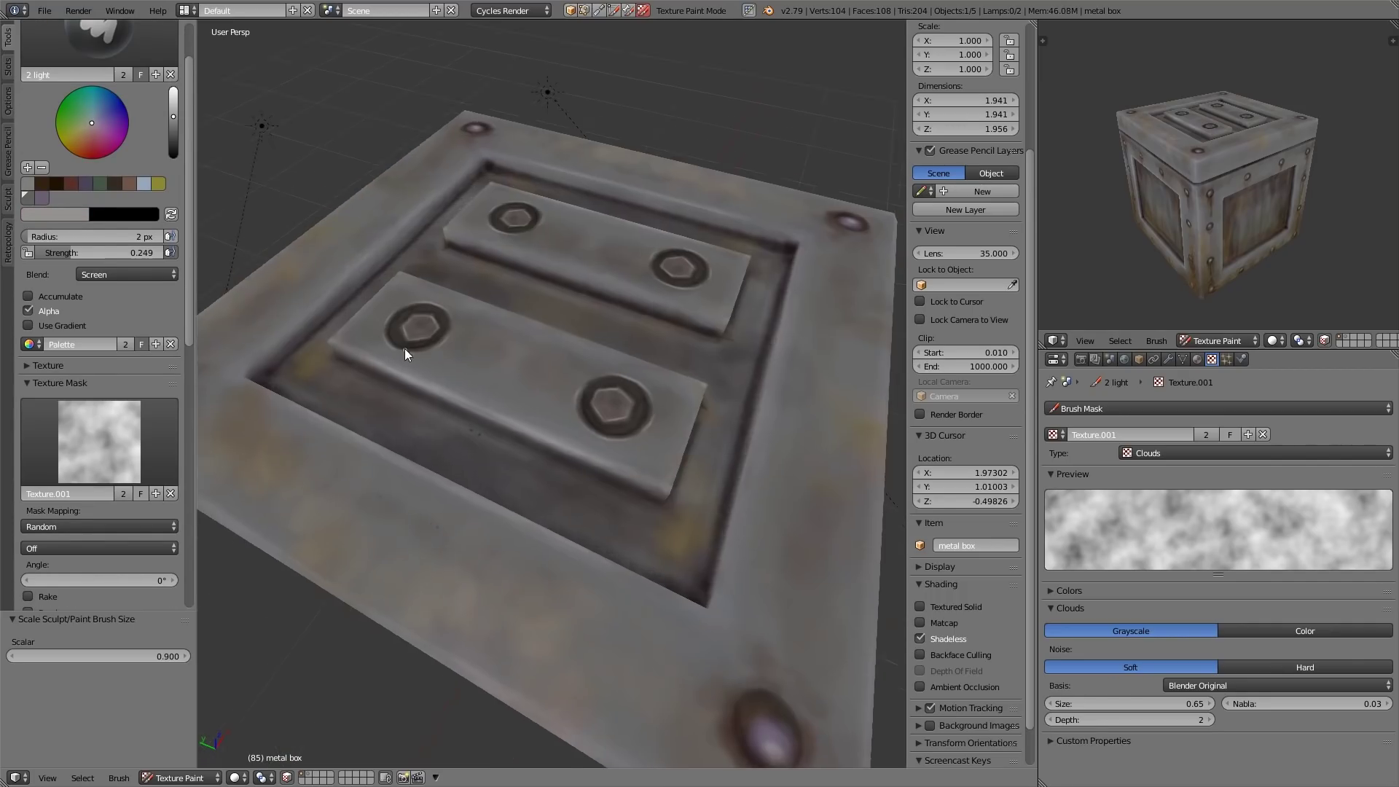
pyautogui.hotkey('ctrl', 'z')
pyautogui.keyDown('ctrl'); pyautogui.moveTo(334, 281); pyautogui.dragTo(671, 488, button='middle'); pyautogui.keyUp('ctrl')
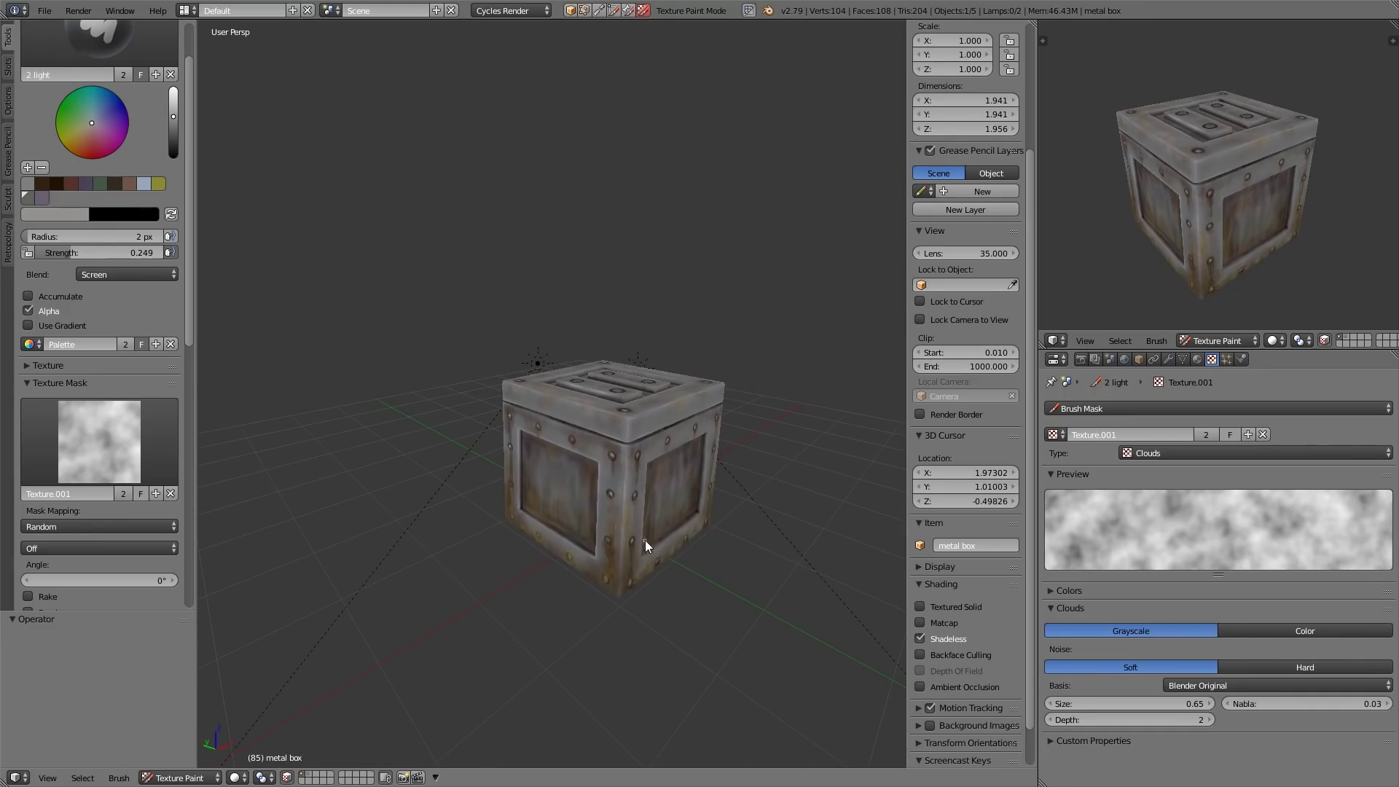
# Paint thin light diagonal scratches beside the upper corner rivets of the crate's side frame, undoing the first attempt.
pyautogui.moveTo(645, 545); pyautogui.dragTo(662, 355, button='middle')
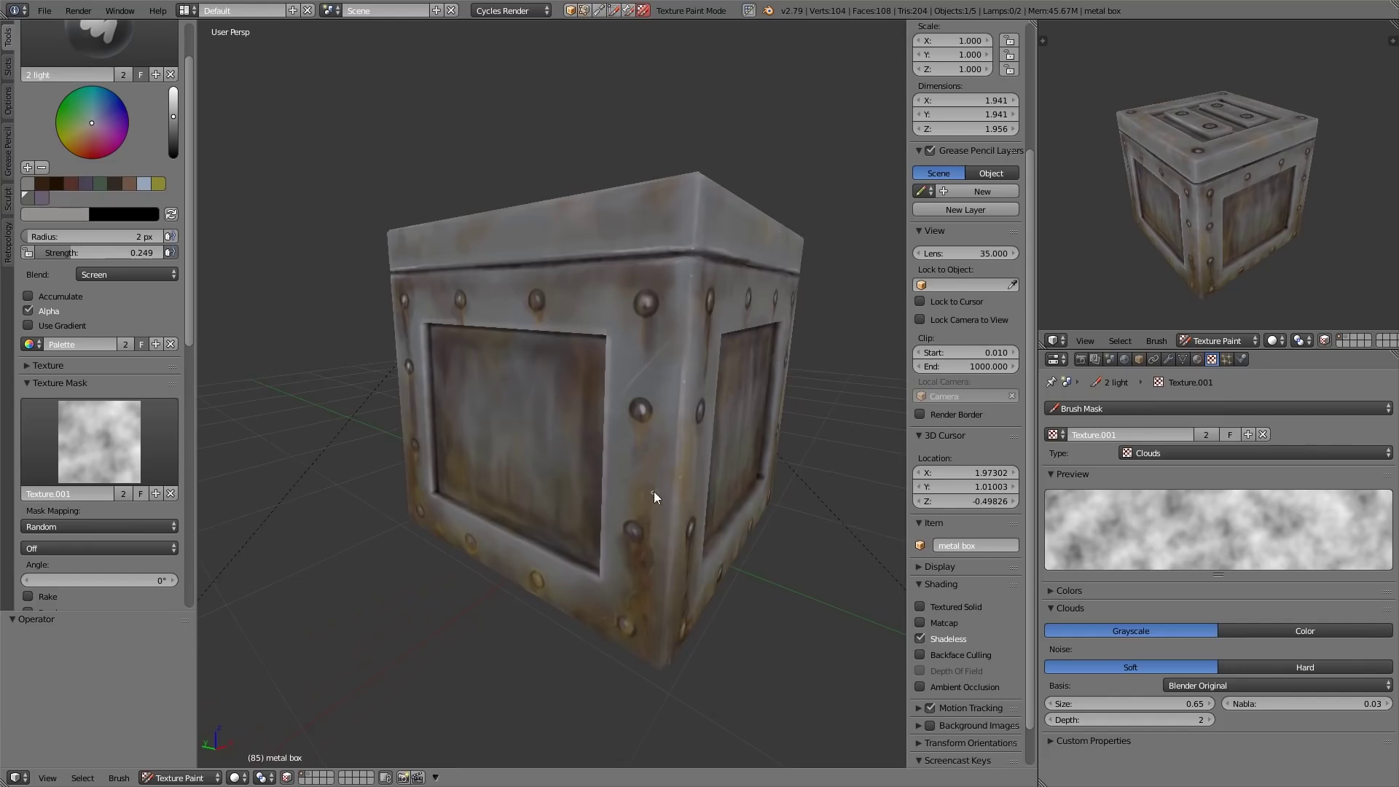
pyautogui.moveTo(653, 491); pyautogui.dragTo(681, 479, button='middle')
pyautogui.hotkey('ctrl', 'z')
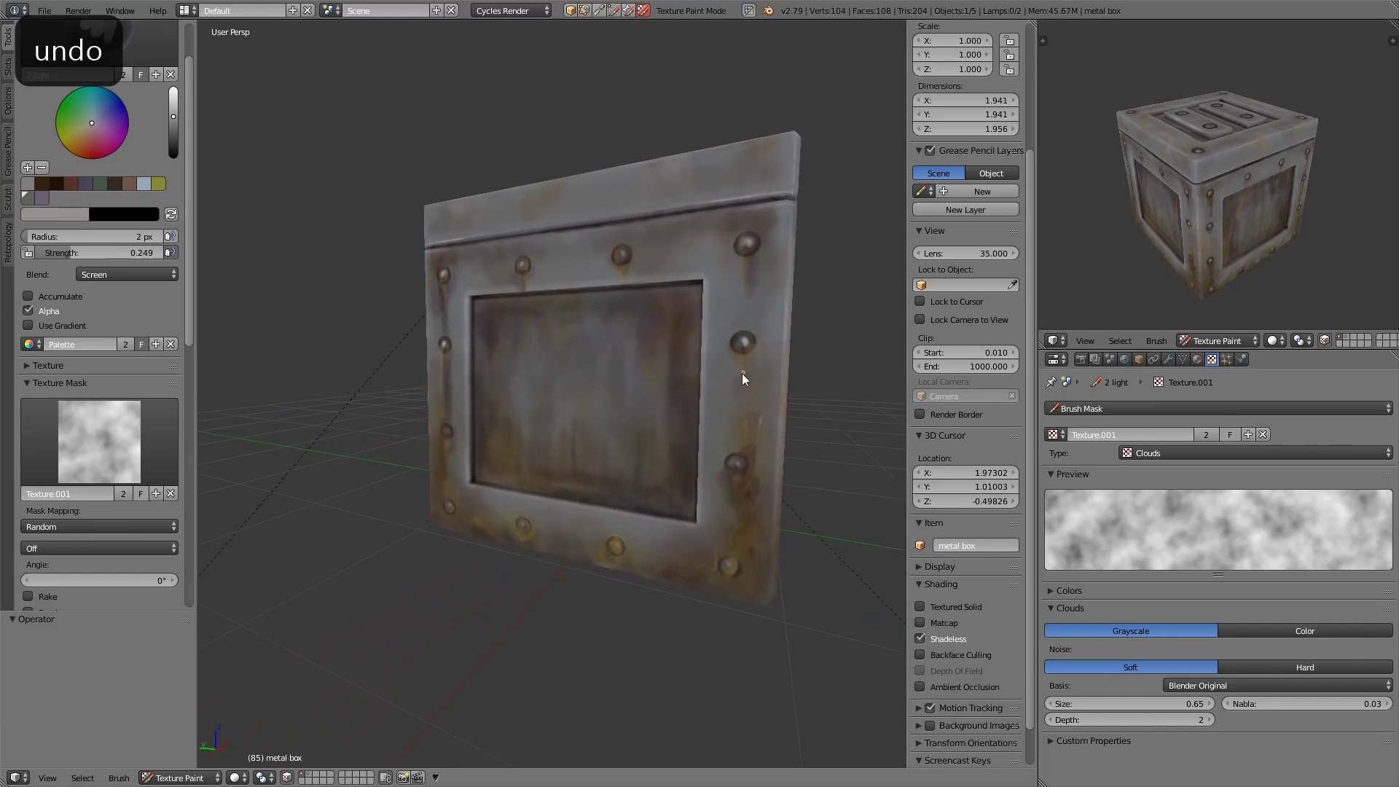
pyautogui.scroll(-15, 191, 535)
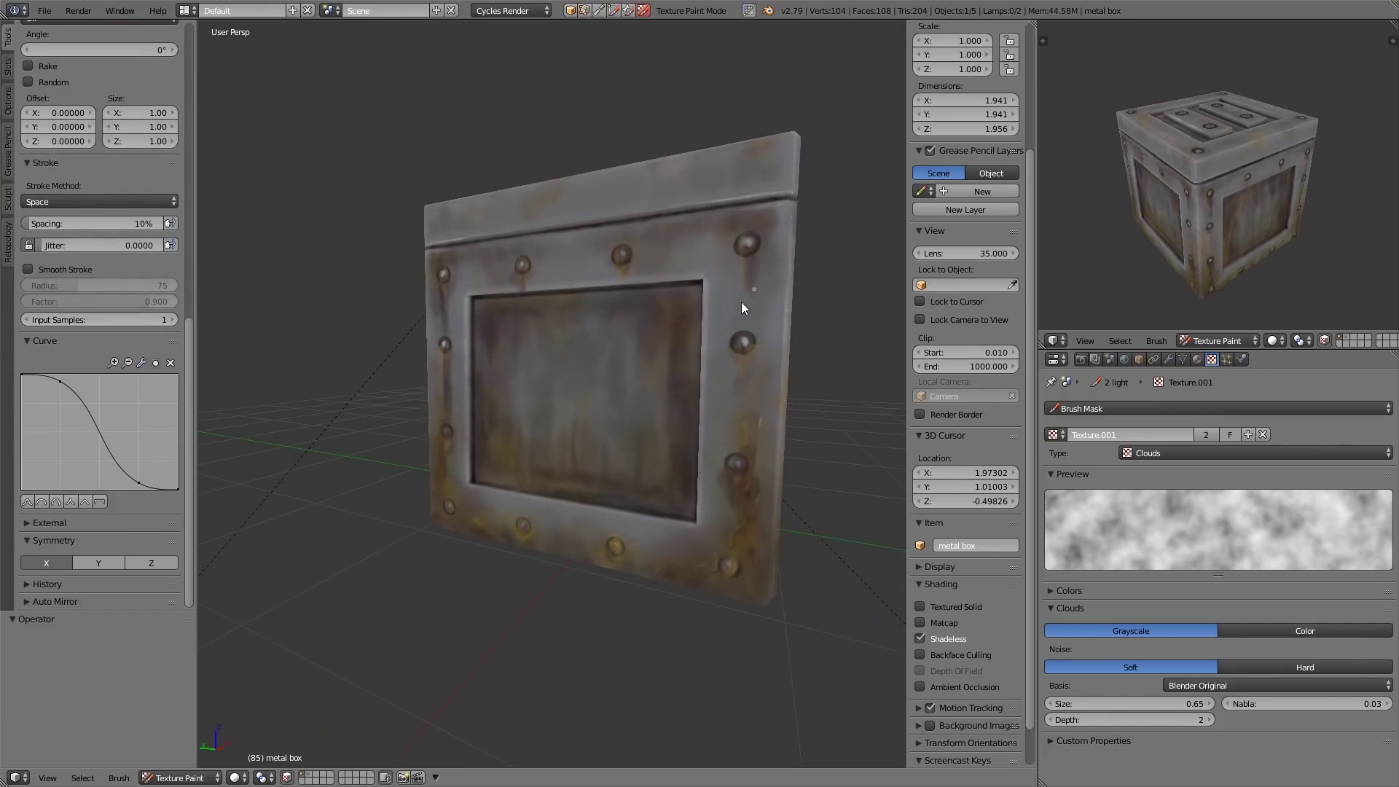
pyautogui.keyDown('ctrl'); pyautogui.moveTo(211, 379); pyautogui.dragTo(207, 274, button='middle'); pyautogui.keyUp('ctrl')
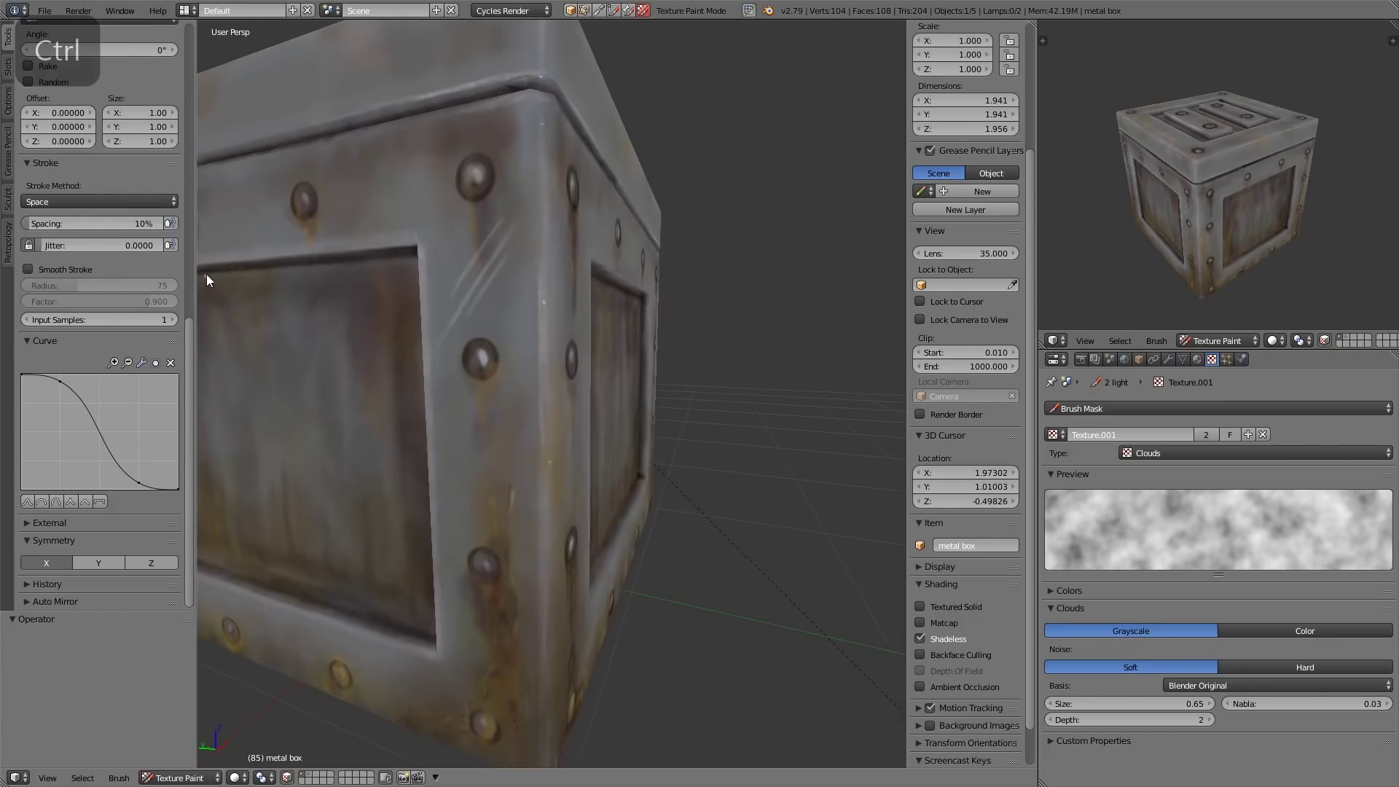
pyautogui.keyDown('ctrl'); pyautogui.moveTo(532, 284); pyautogui.dragTo(641, 413, button='middle'); pyautogui.keyUp('ctrl')
pyautogui.keyDown('shift'); pyautogui.moveTo(306, 259); pyautogui.dragTo(414, 495, button='middle'); pyautogui.keyUp('shift')
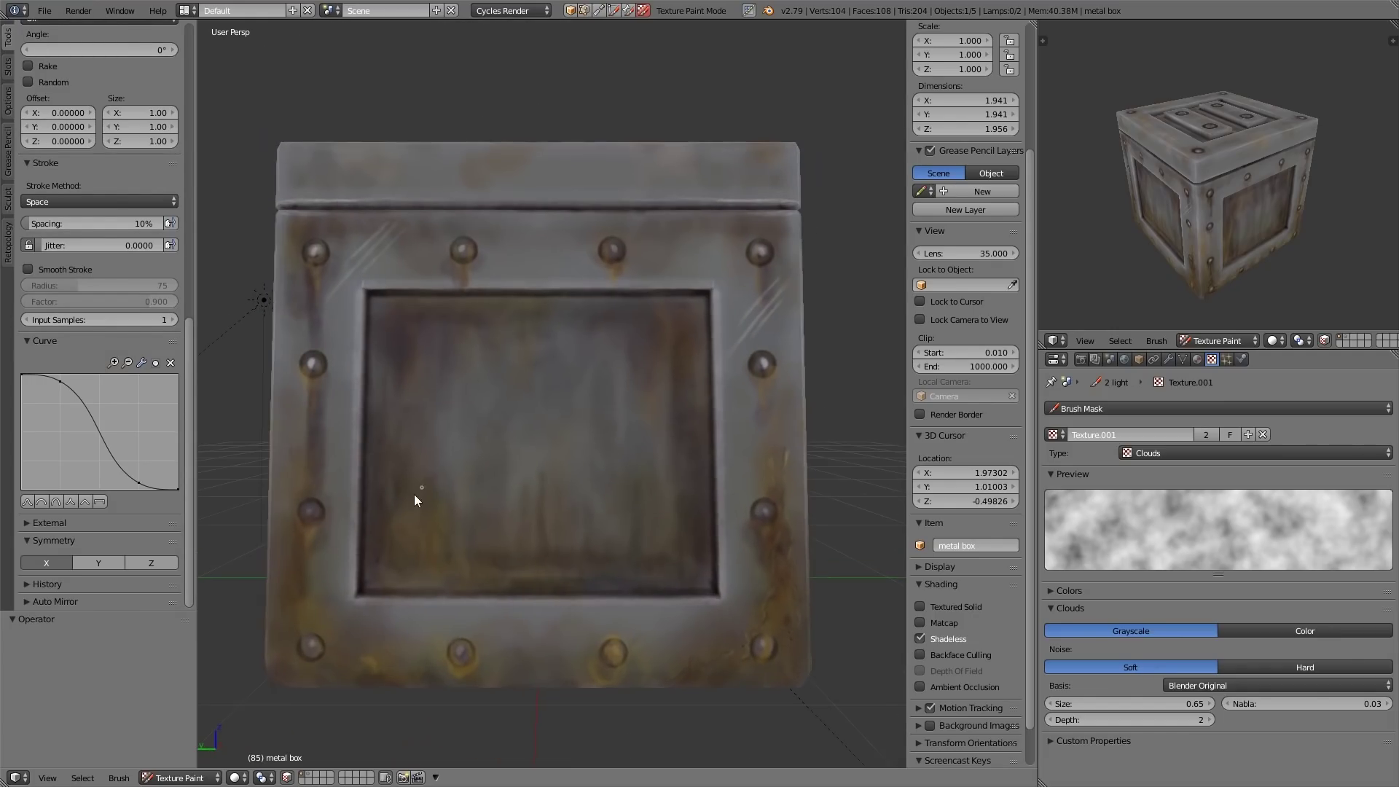
# Dot the vertical corner edge with small light chips and paint a dark notch across it with the 1 dark brush at 3 px.
pyautogui.moveTo(771, 523); pyautogui.dragTo(675, 400, button='middle')
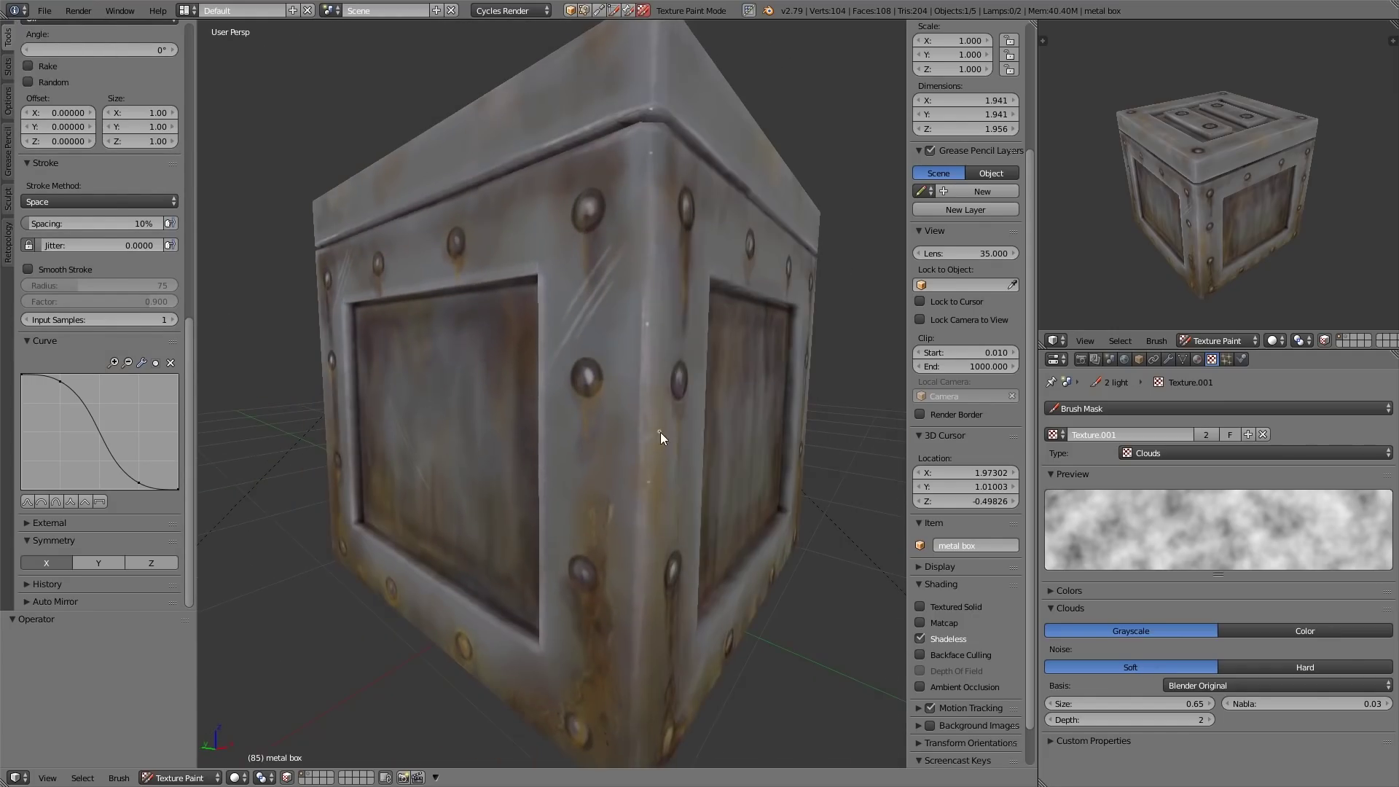
pyautogui.press('[')
pyautogui.scroll(15, 177, 97)
pyautogui.scroll(4, 177, 98)
pyautogui.press('1')
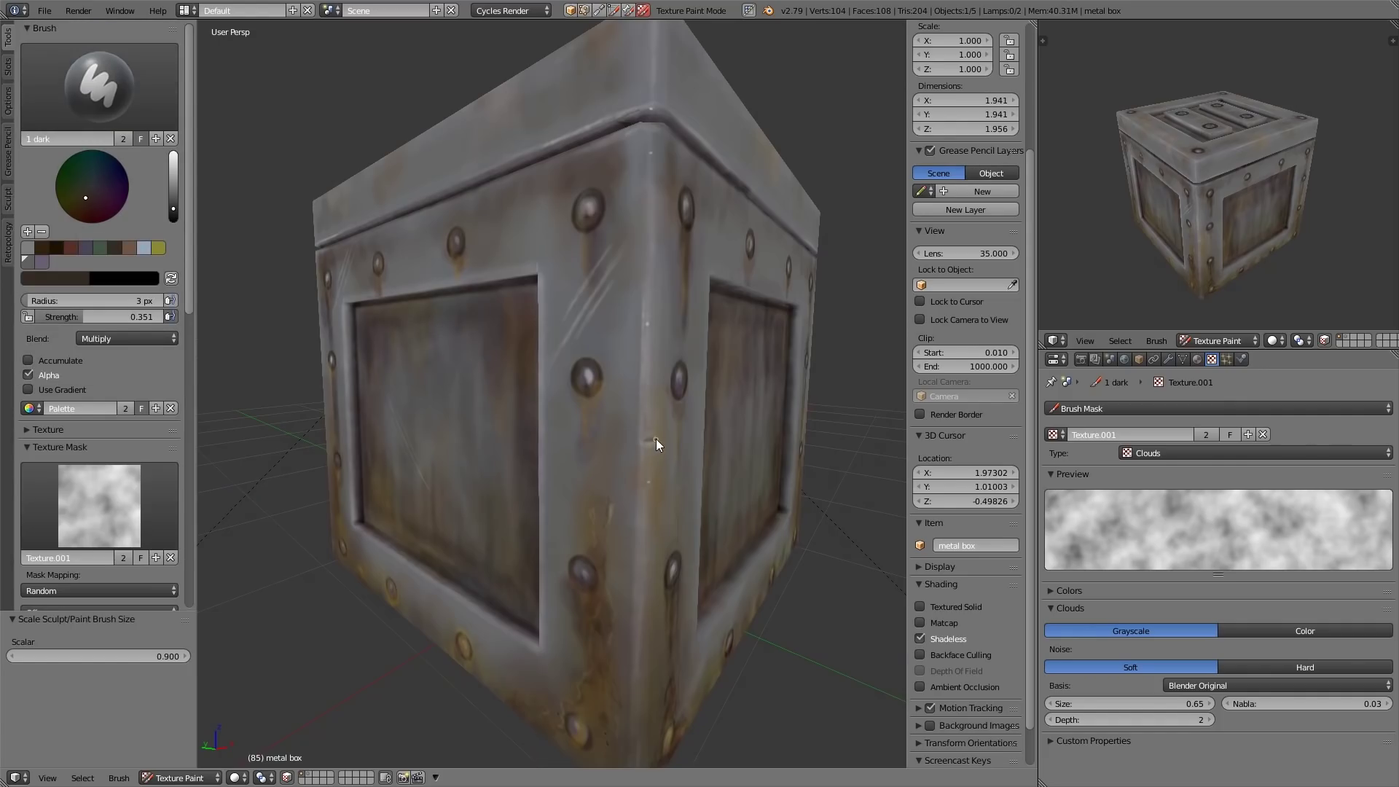
pyautogui.keyDown('ctrl'); pyautogui.moveTo(696, 445); pyautogui.dragTo(663, 413, button='middle'); pyautogui.keyUp('ctrl')
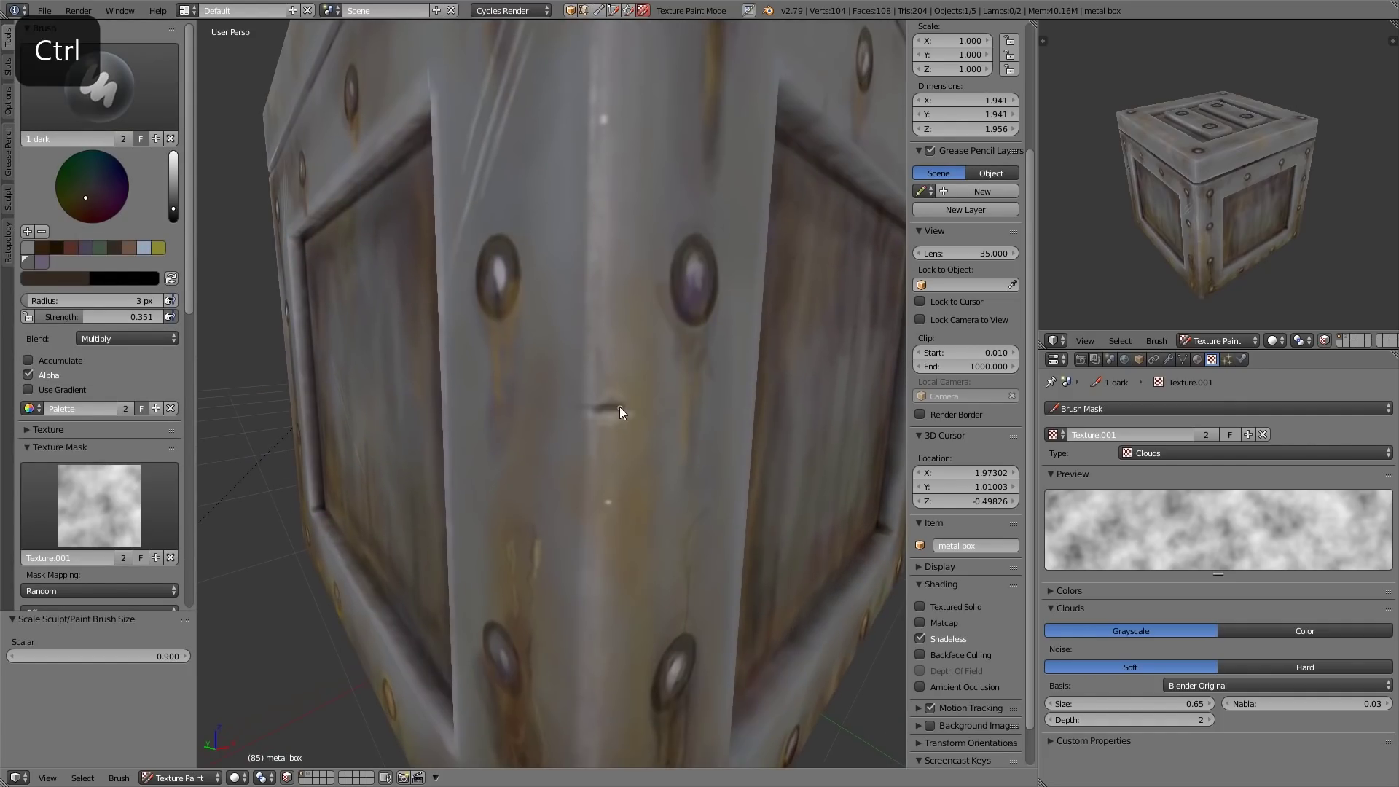
pyautogui.moveTo(610, 397); pyautogui.dragTo(612, 400)
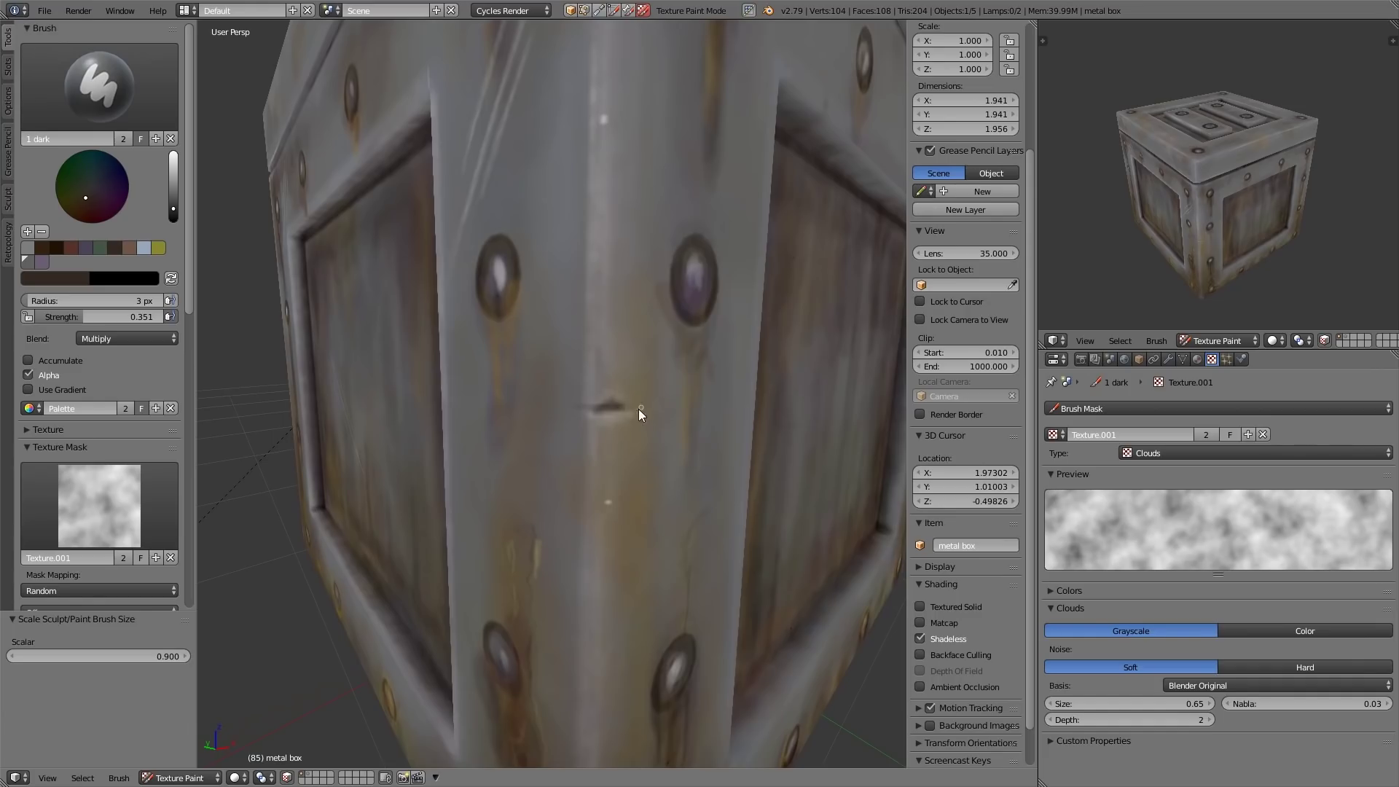
# Paint another dark notch lower on the corner edge at 7 px, and scratch the recessed panel with the 2 light brush.
pyautogui.scroll(-3, 575, 437)
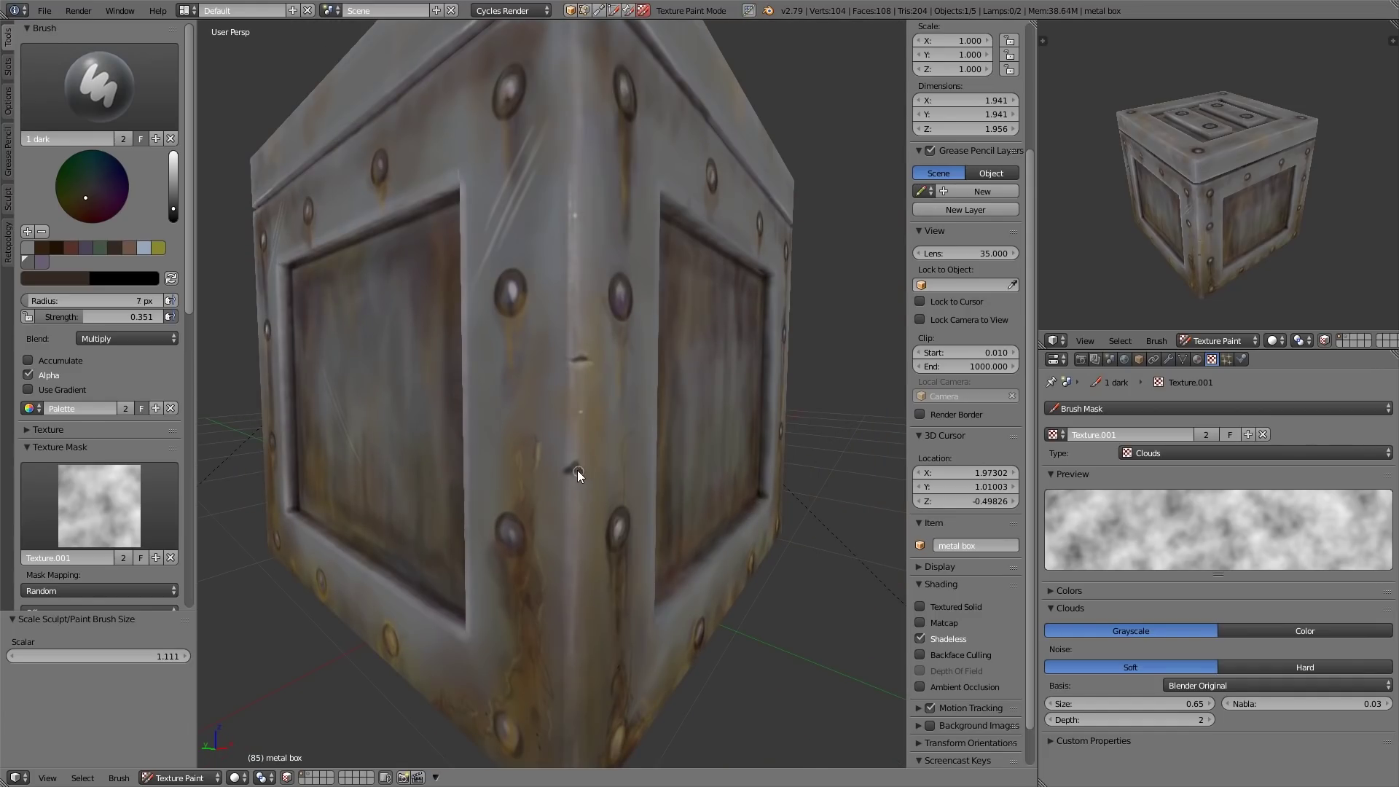
pyautogui.click(99, 86)
pyautogui.click(110, 169)
pyautogui.moveTo(561, 466); pyautogui.dragTo(645, 566, button='middle')
pyautogui.scroll(-2, 645, 566)
pyautogui.keyDown('shift'); pyautogui.moveTo(357, 467); pyautogui.dragTo(523, 401, button='middle'); pyautogui.keyUp('shift')
pyautogui.scroll(5, 524, 401)
# Paint a dark notch on the neighbouring vertical corner edge with the 1 dark brush at 7 px and add a light edge.
pyautogui.press('1')
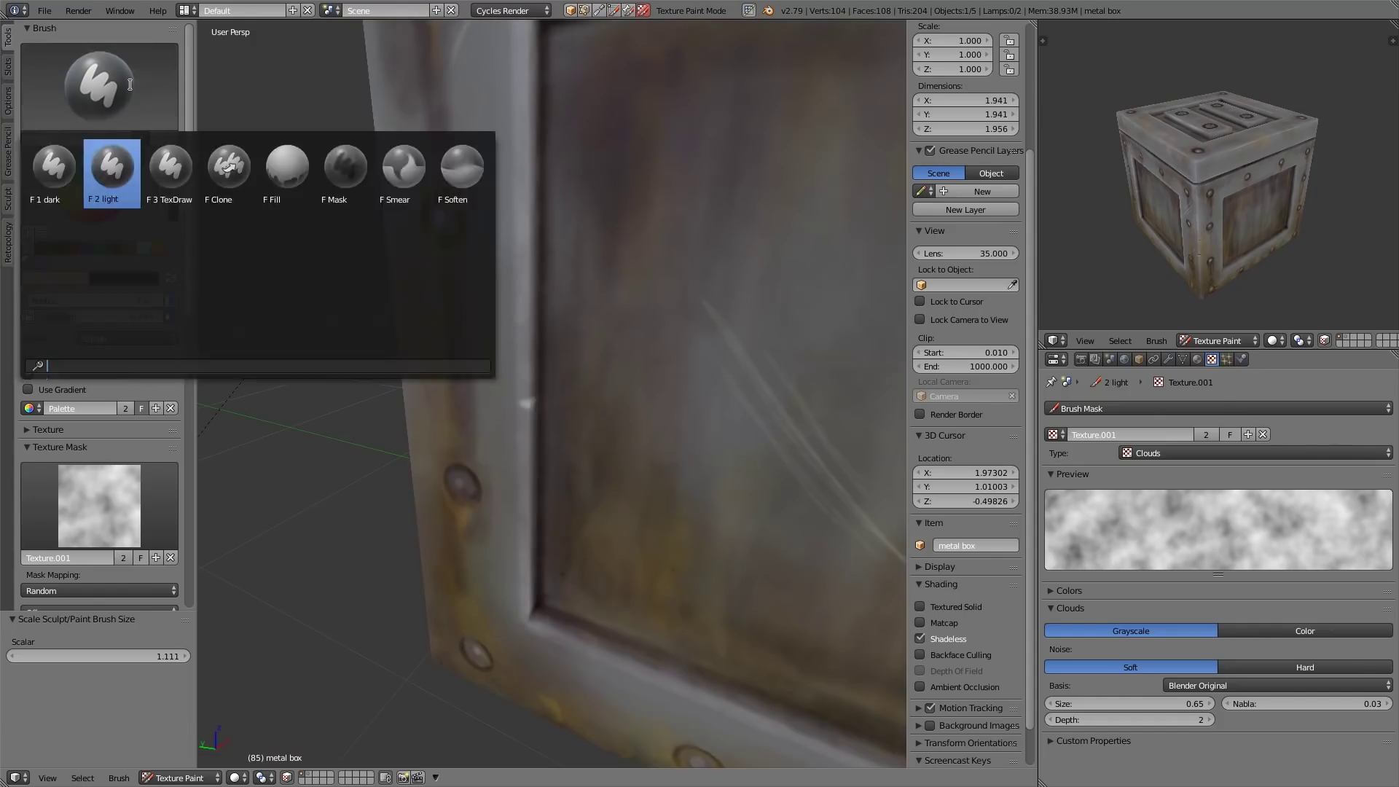
pyautogui.scroll(-5, 538, 408)
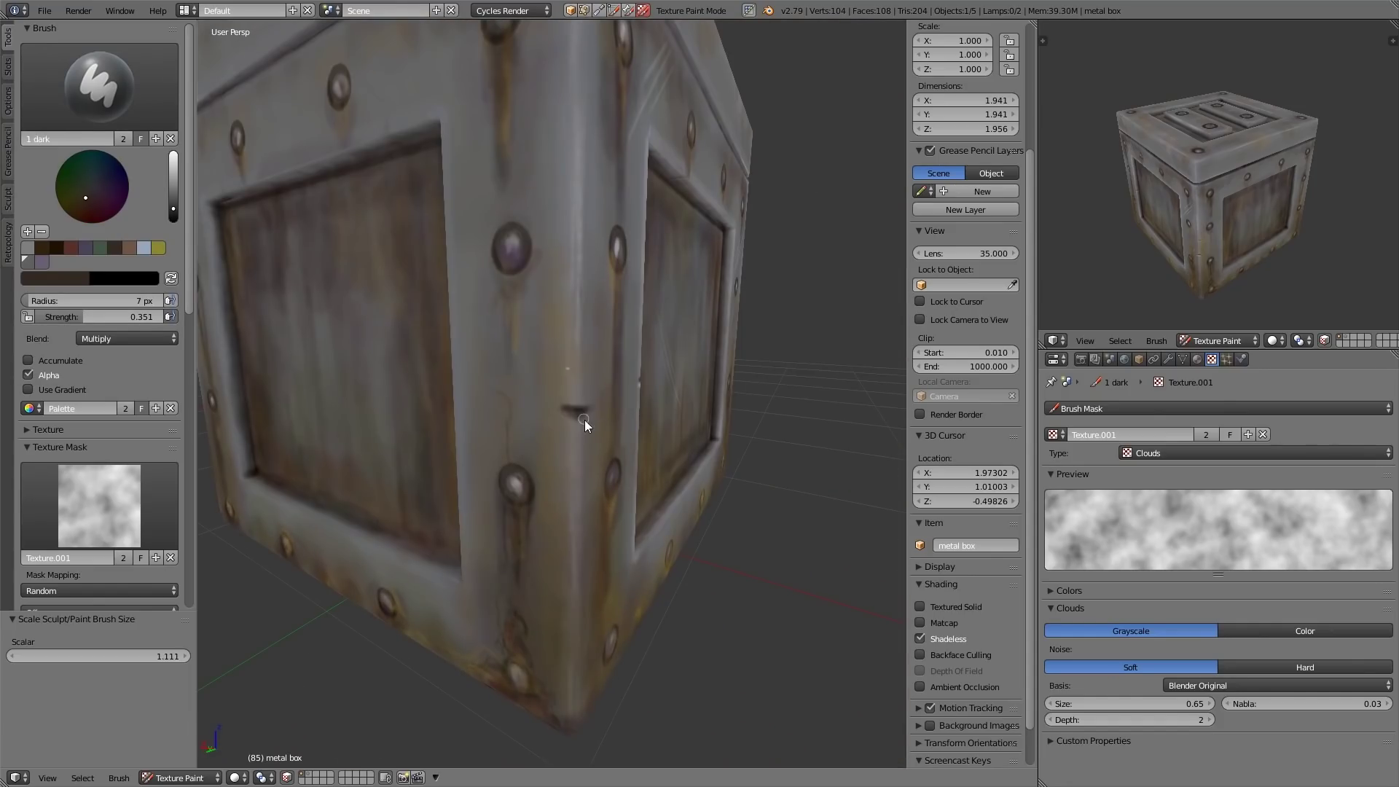
pyautogui.scroll(2, 579, 407)
pyautogui.press('2')
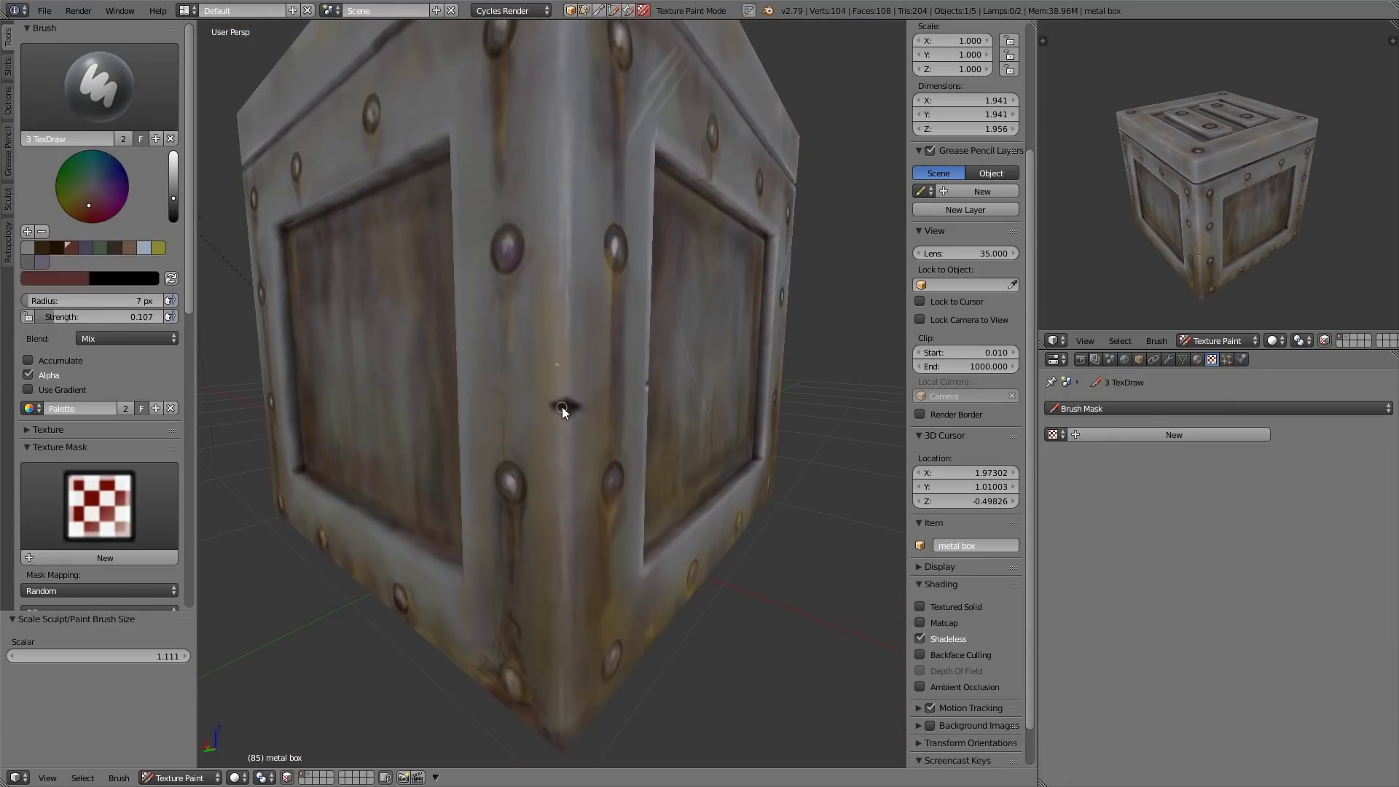
pyautogui.scroll(-4, 702, 378)
pyautogui.moveTo(703, 378)
pyautogui.mouseDown(button='middle')
pyautogui.moveTo(701, 495)
pyautogui.moveTo(729, 466)
pyautogui.mouseUp(button='middle')
# Set the 1 dark brush to about 63 px and shade patches on the lid's side with reddish brown.
pyautogui.click(99, 86)
pyautogui.click(58, 146)
pyautogui.press('f')
pyautogui.click(432, 236)
pyautogui.moveTo(432, 236)
pyautogui.mouseDown(button='middle')
pyautogui.moveTo(628, 392)
pyautogui.moveTo(536, 373)
pyautogui.mouseUp(button='middle')
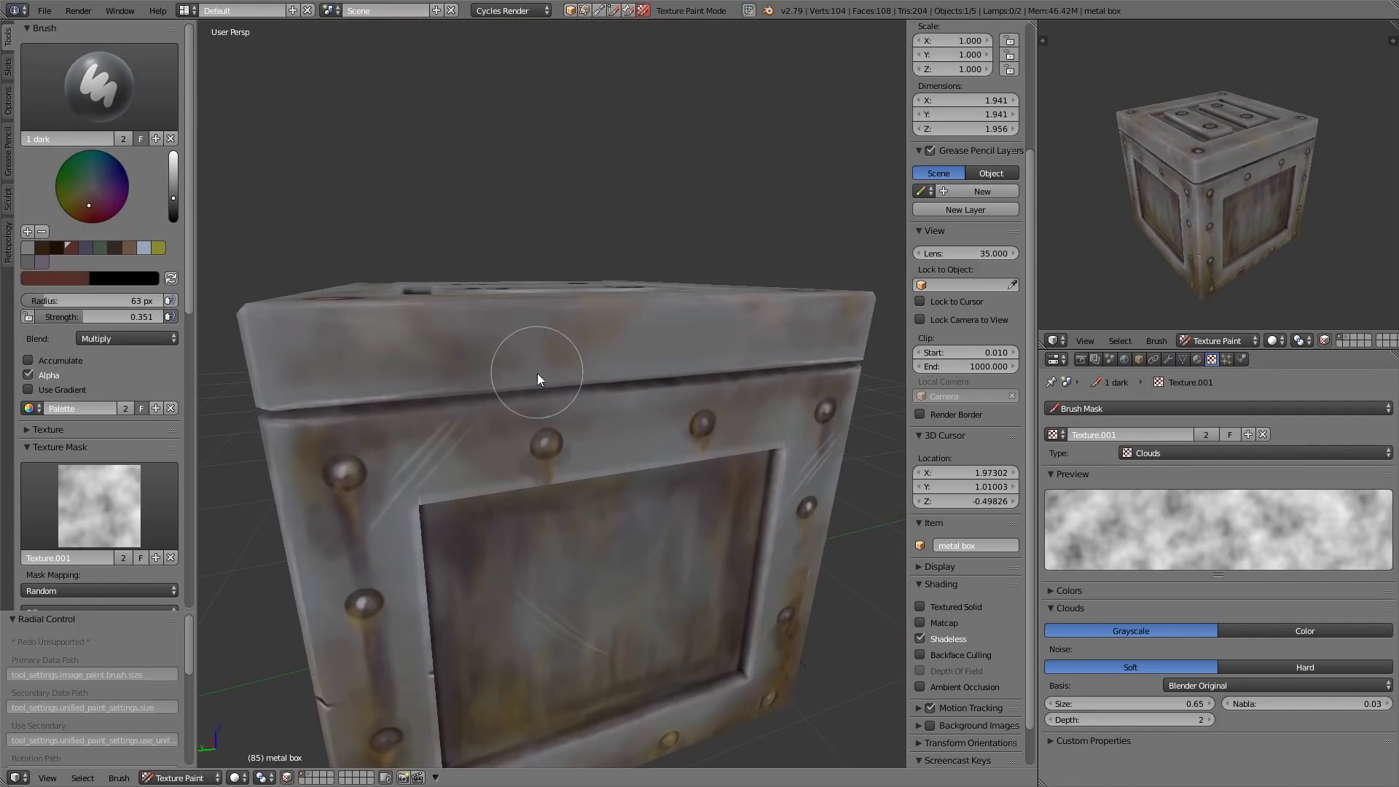
pyautogui.moveTo(274, 406); pyautogui.dragTo(349, 399)
pyautogui.moveTo(721, 269)
pyautogui.mouseDown(button='middle')
pyautogui.moveTo(737, 321)
pyautogui.moveTo(656, 277)
pyautogui.mouseUp(button='middle')
pyautogui.moveTo(528, 408); pyautogui.dragTo(510, 386)
# Switch the paint symmetry from X to Y and darken patches along the lid's adjacent sides.
pyautogui.scroll(-15, 99, 437)
pyautogui.click(45, 563)
pyautogui.click(98, 562)
pyautogui.moveTo(534, 412); pyautogui.dragTo(452, 404, button='middle')
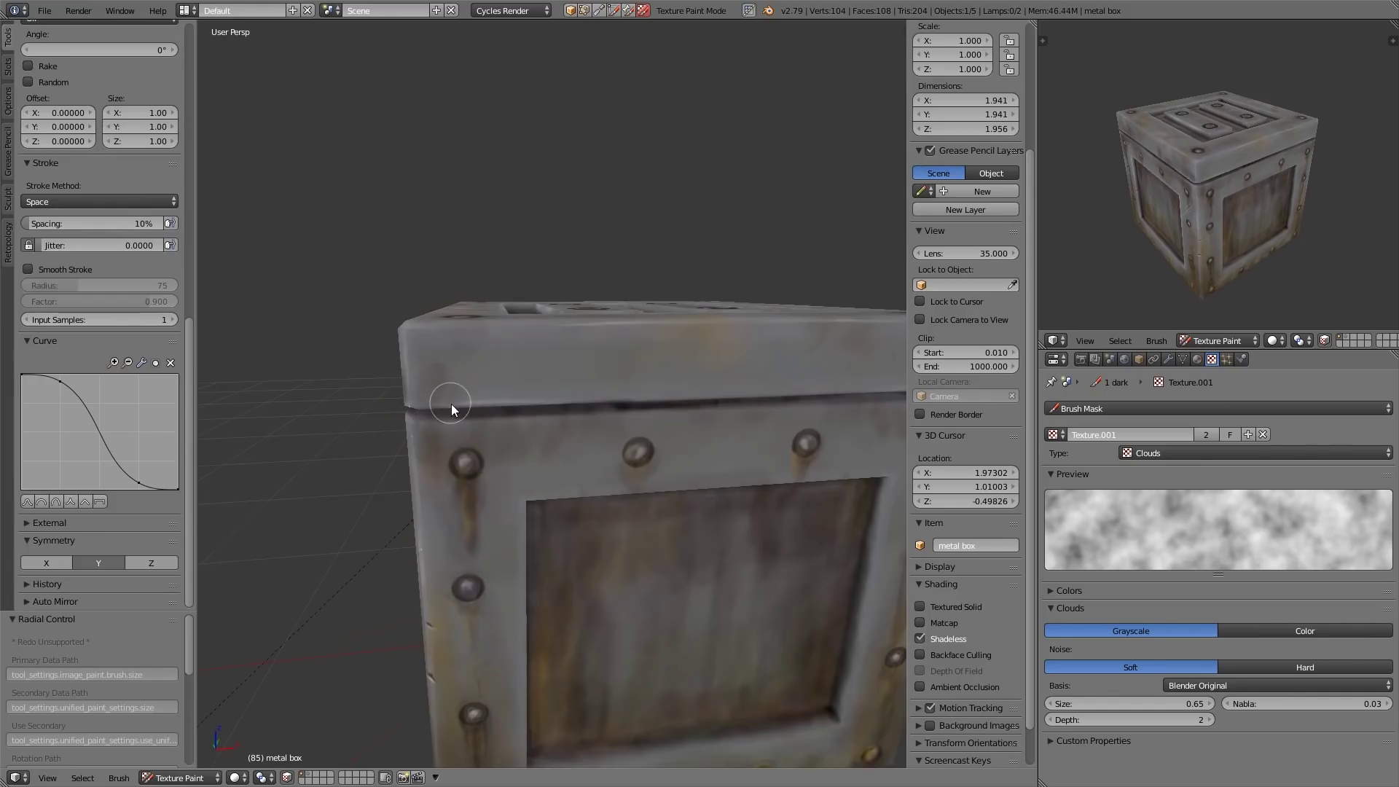
pyautogui.scroll(-5, 794, 395)
pyautogui.moveTo(793, 395); pyautogui.dragTo(385, 239, button='middle')
pyautogui.scroll(6, 657, 443)
pyautogui.scroll(12, 99, 291)
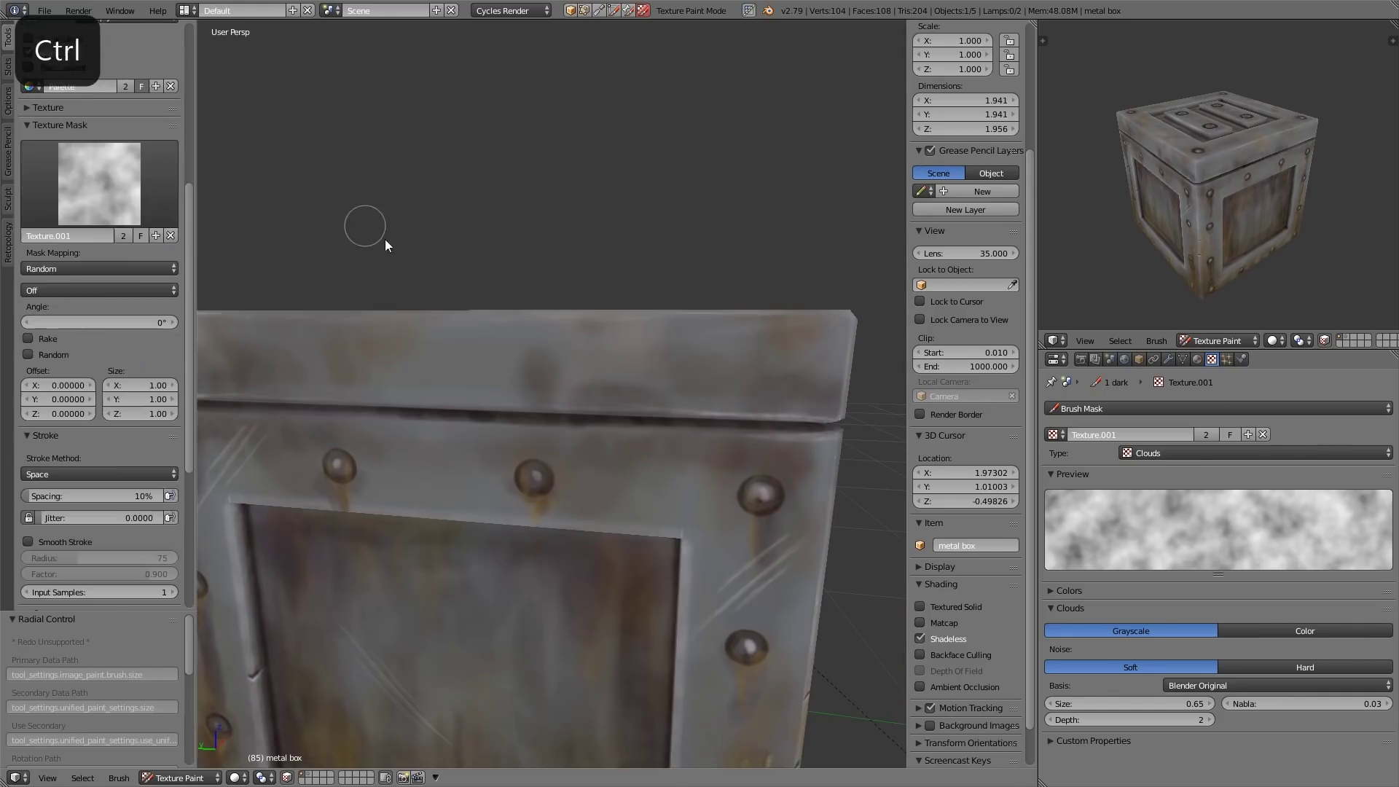
# Reduce the brush radius to about 8 px and paint a reddish rust patch beside the lid's corner rivet with the 3 TexDraw brush.
pyautogui.press('[')
pyautogui.press('[')
pyautogui.press('[')
pyautogui.press('[')
pyautogui.press('[')
pyautogui.press('[')
pyautogui.press('[')
pyautogui.press('[')
pyautogui.press('[')
pyautogui.press('[')
pyautogui.click(70, 144)
pyautogui.scroll(-8, 71, 146)
pyautogui.press(']')
pyautogui.moveTo(531, 361)
pyautogui.mouseDown(button='middle')
pyautogui.moveTo(846, 361)
pyautogui.moveTo(765, 423)
pyautogui.mouseUp(button='middle')
pyautogui.hotkey('ctrl', 'z')
pyautogui.scroll(8, 179, 227)
pyautogui.scroll(4, 145, 219)
pyautogui.press('3')
pyautogui.click(91, 127)
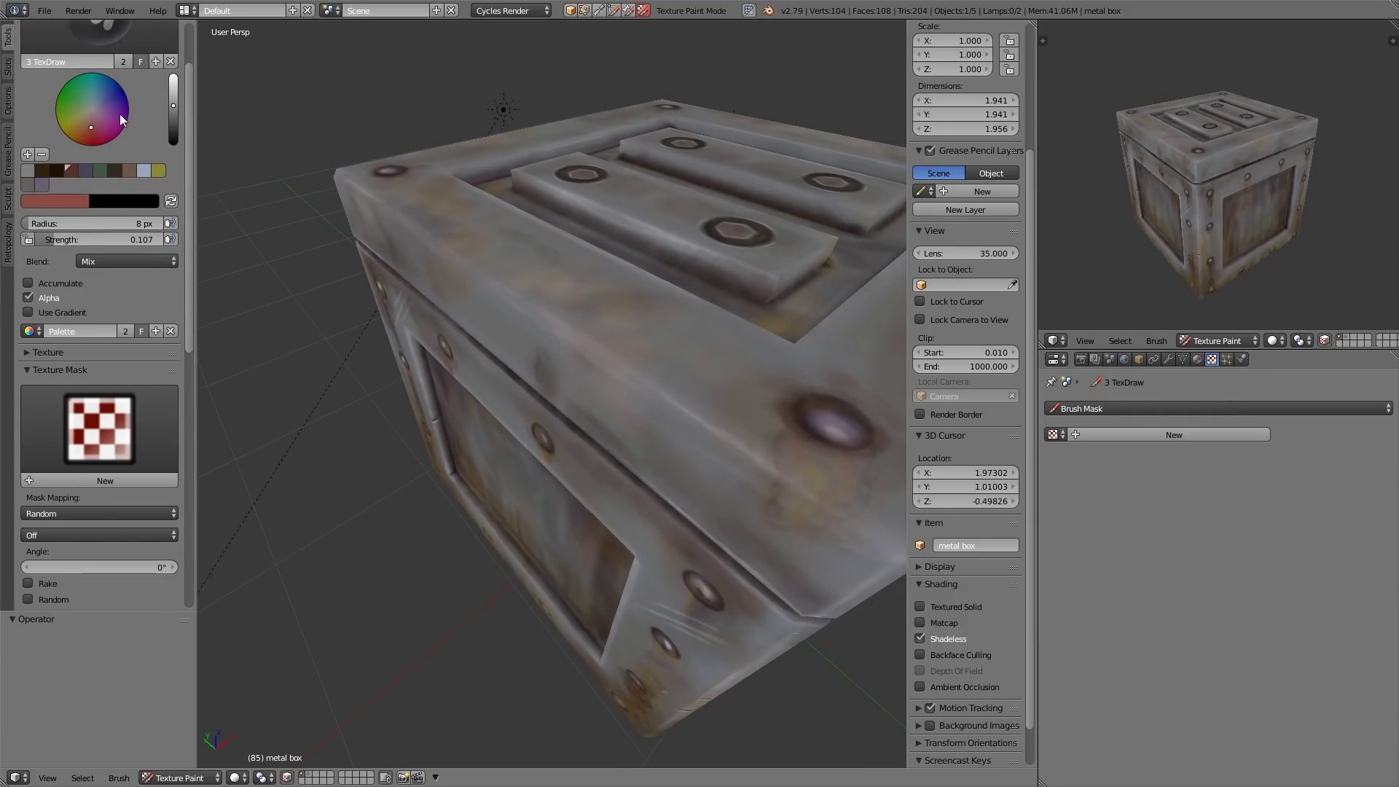
# Undo the last strokes on the lid, return to the 3 TexDraw brush and sample a colour from the crate.
pyautogui.hotkey('ctrl', 'z')
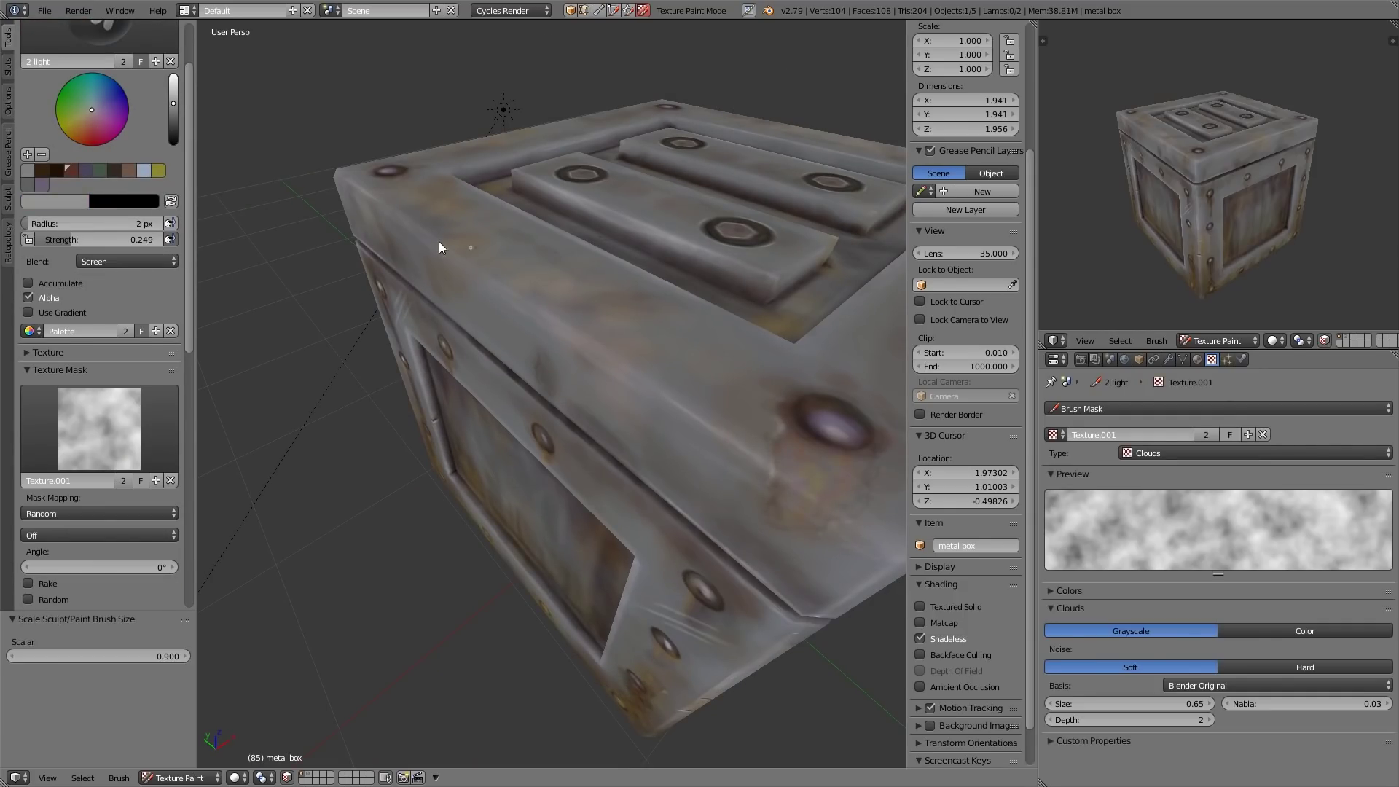
pyautogui.hotkey('ctrl', 'z')
pyautogui.hotkey('ctrl', 'z')
pyautogui.moveTo(873, 436); pyautogui.dragTo(610, 429, button='middle')
pyautogui.moveTo(611, 430)
pyautogui.keyDown('ctrl'); pyautogui.mouseDown(button='middle')
pyautogui.moveTo(611, 514)
pyautogui.moveTo(567, 381)
pyautogui.mouseUp(button='middle'); pyautogui.keyUp('ctrl')
pyautogui.press('3')
pyautogui.press('s')
pyautogui.moveTo(615, 468)
pyautogui.keyDown('ctrl'); pyautogui.mouseDown(button='middle')
pyautogui.moveTo(684, 490)
pyautogui.moveTo(666, 473)
pyautogui.moveTo(659, 540)
pyautogui.moveTo(509, 496)
pyautogui.moveTo(594, 436)
pyautogui.mouseUp(button='middle'); pyautogui.keyUp('ctrl')
pyautogui.scroll(-10, 99, 364)
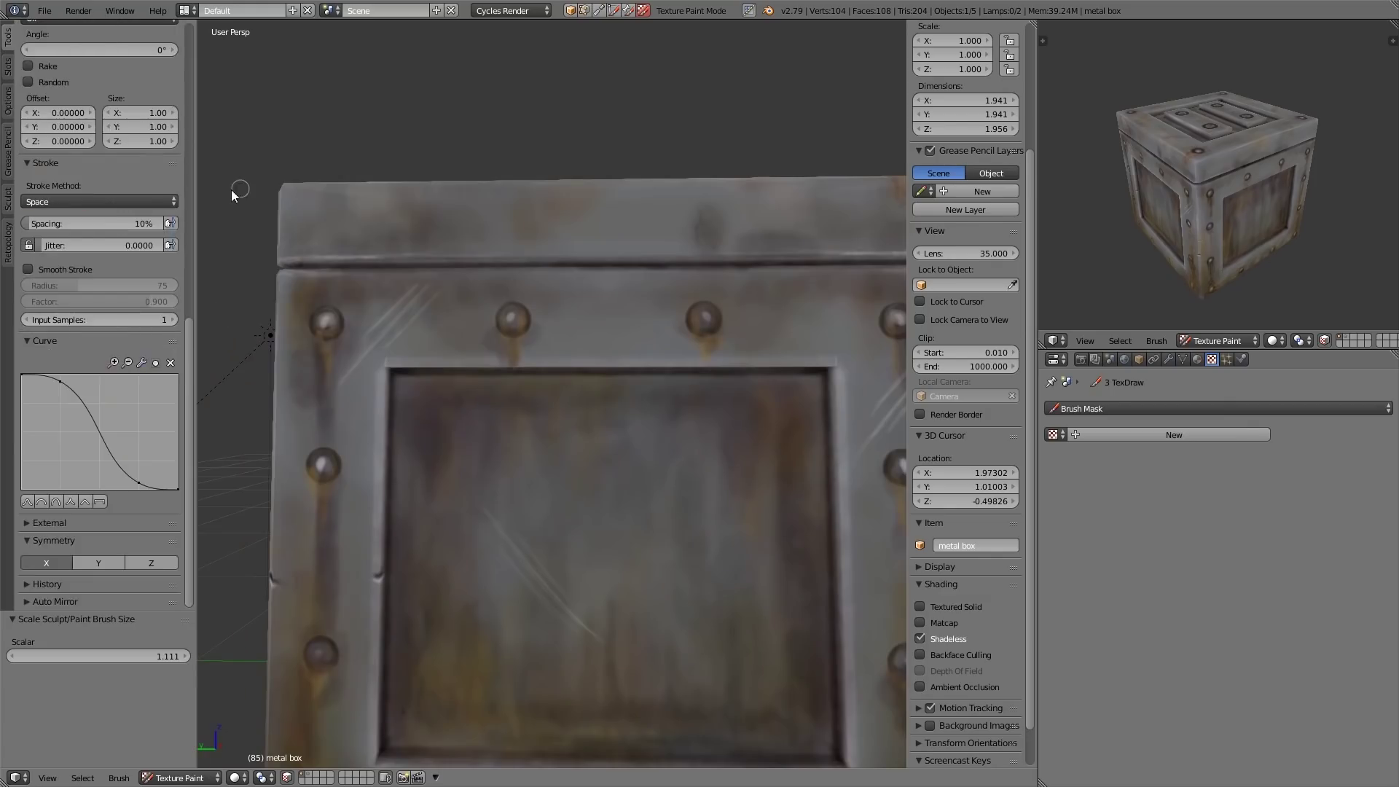
# Add dark wear marks and light highlights along the crate's edges, alternating the 1 dark and 2 light brushes.
pyautogui.scroll(15, 99, 190)
pyautogui.click(99, 86)
pyautogui.click(53, 172)
pyautogui.moveTo(618, 367); pyautogui.dragTo(618, 310, button='middle')
pyautogui.click(99, 86)
pyautogui.click(109, 172)
pyautogui.moveTo(606, 368); pyautogui.dragTo(650, 437, button='middle')
pyautogui.moveTo(650, 438)
pyautogui.keyDown('ctrl'); pyautogui.mouseDown(button='middle')
pyautogui.moveTo(658, 519)
pyautogui.moveTo(670, 327)
pyautogui.moveTo(740, 389)
pyautogui.moveTo(860, 379)
pyautogui.mouseUp(button='middle'); pyautogui.keyUp('ctrl')
pyautogui.click(99, 86)
pyautogui.click(53, 172)
pyautogui.keyDown('shift'); pyautogui.moveTo(583, 408); pyautogui.dragTo(438, 364, button='middle'); pyautogui.keyUp('shift')
# With Y symmetry and the 2 light brush at a smaller radius, paint diagonal scratches across the recessed side panel.
pyautogui.scroll(-20, 99, 291)
pyautogui.scroll(17, 99, 219)
pyautogui.click(100, 40)
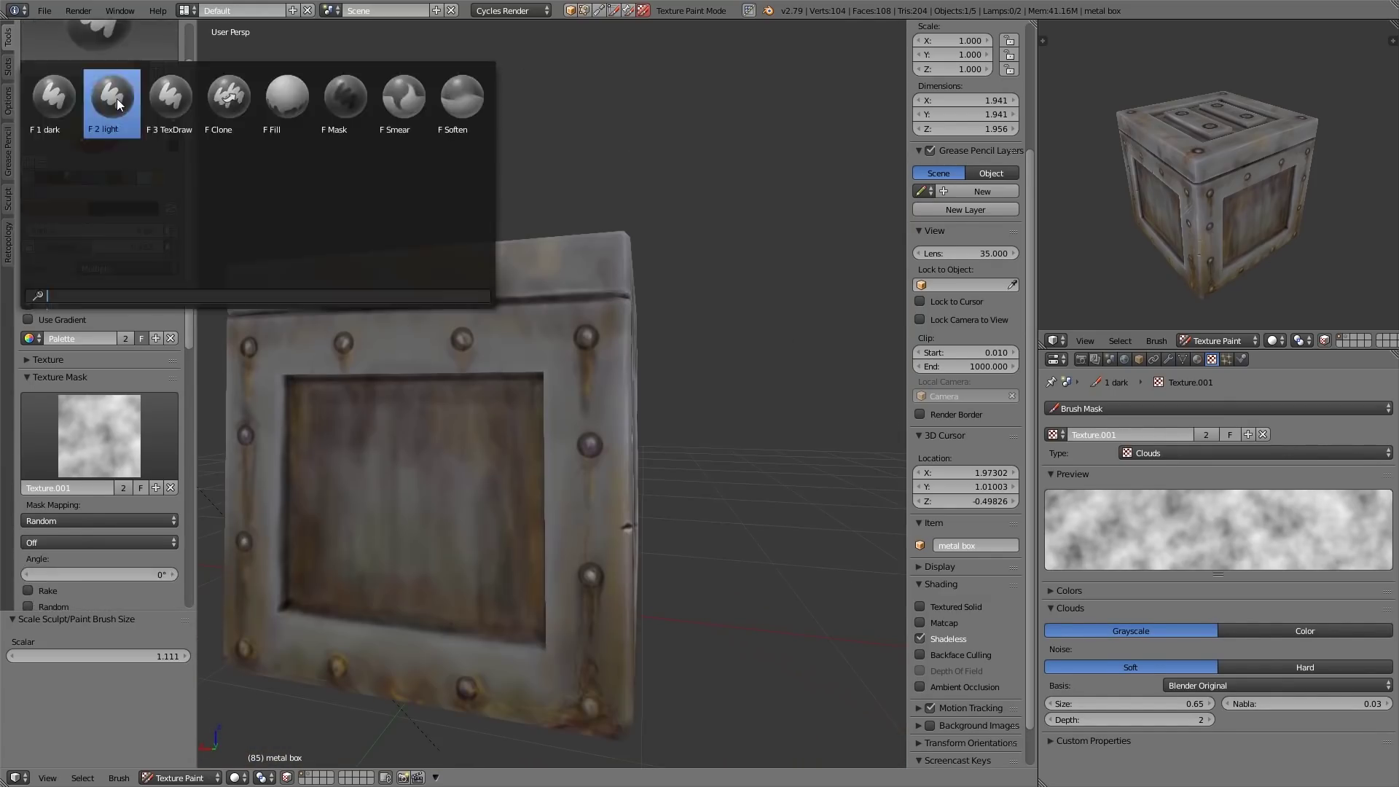
pyautogui.click(110, 102)
pyautogui.scroll(-17, 109, 218)
pyautogui.moveTo(397, 474); pyautogui.dragTo(471, 480, button='middle')
pyautogui.press('[')
pyautogui.moveTo(485, 466); pyautogui.dragTo(462, 517)
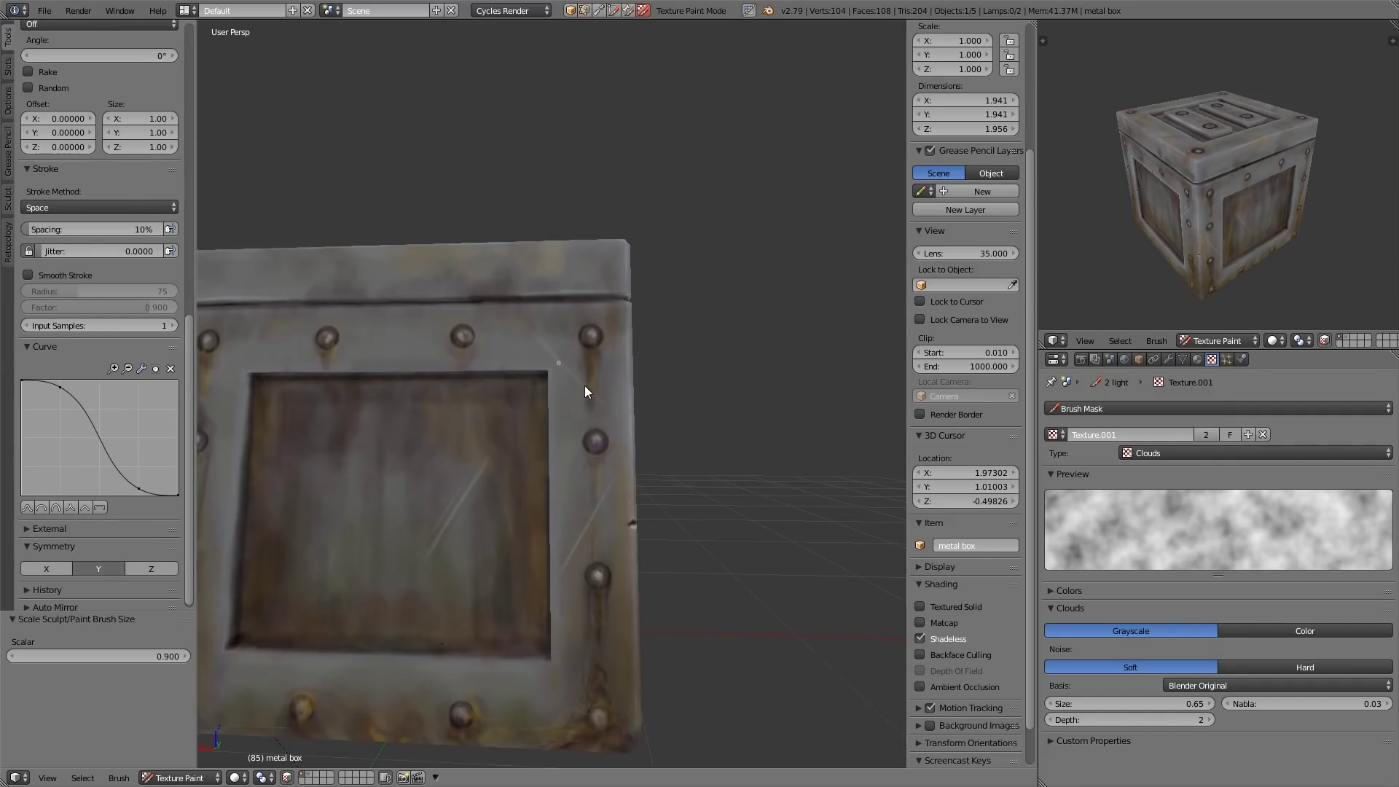
# Paint fine light scratches on the side frame beside the corner rivets and near the panel's lower corner.
pyautogui.moveTo(452, 408); pyautogui.dragTo(510, 401, button='middle')
pyautogui.keyDown('shift'); pyautogui.moveTo(306, 401); pyautogui.dragTo(382, 376, button='middle'); pyautogui.keyUp('shift')
pyautogui.moveTo(438, 196); pyautogui.dragTo(496, 252, button='middle')
pyautogui.keyDown('shift'); pyautogui.moveTo(619, 379); pyautogui.dragTo(758, 320, button='middle'); pyautogui.keyUp('shift')
pyautogui.moveTo(656, 438); pyautogui.dragTo(649, 350, button='middle')
pyautogui.moveTo(489, 453); pyautogui.dragTo(513, 481)
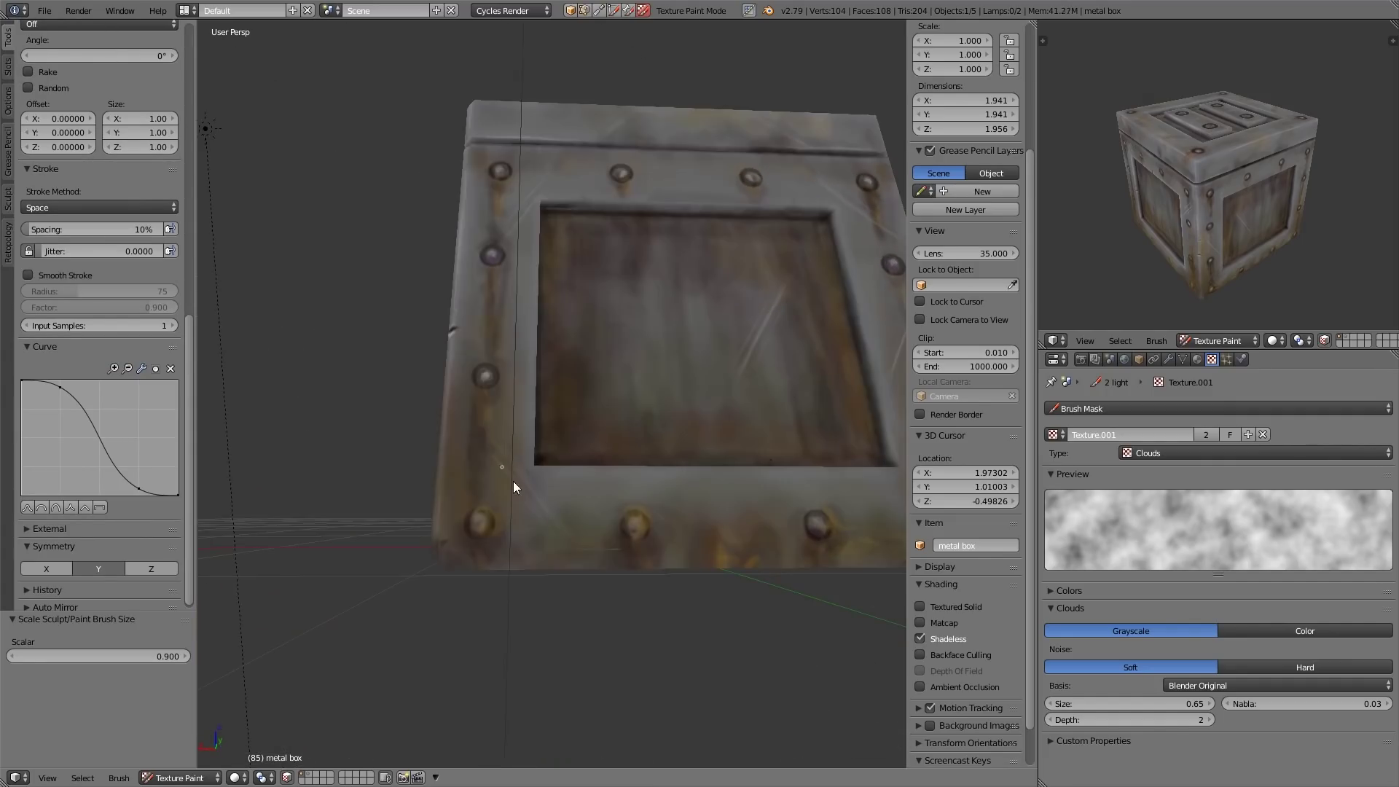
# Paint thin light scratches on the lid's raised plates, undoing an unwanted stroke.
pyautogui.moveTo(513, 482); pyautogui.dragTo(741, 264, button='middle')
pyautogui.scroll(-4, 484, 503)
pyautogui.moveTo(750, 386); pyautogui.dragTo(583, 218, button='middle')
pyautogui.moveTo(583, 219); pyautogui.dragTo(528, 348, button='middle')
pyautogui.hotkey('ctrl', 'z')
pyautogui.moveTo(374, 377); pyautogui.dragTo(559, 203, button='middle')
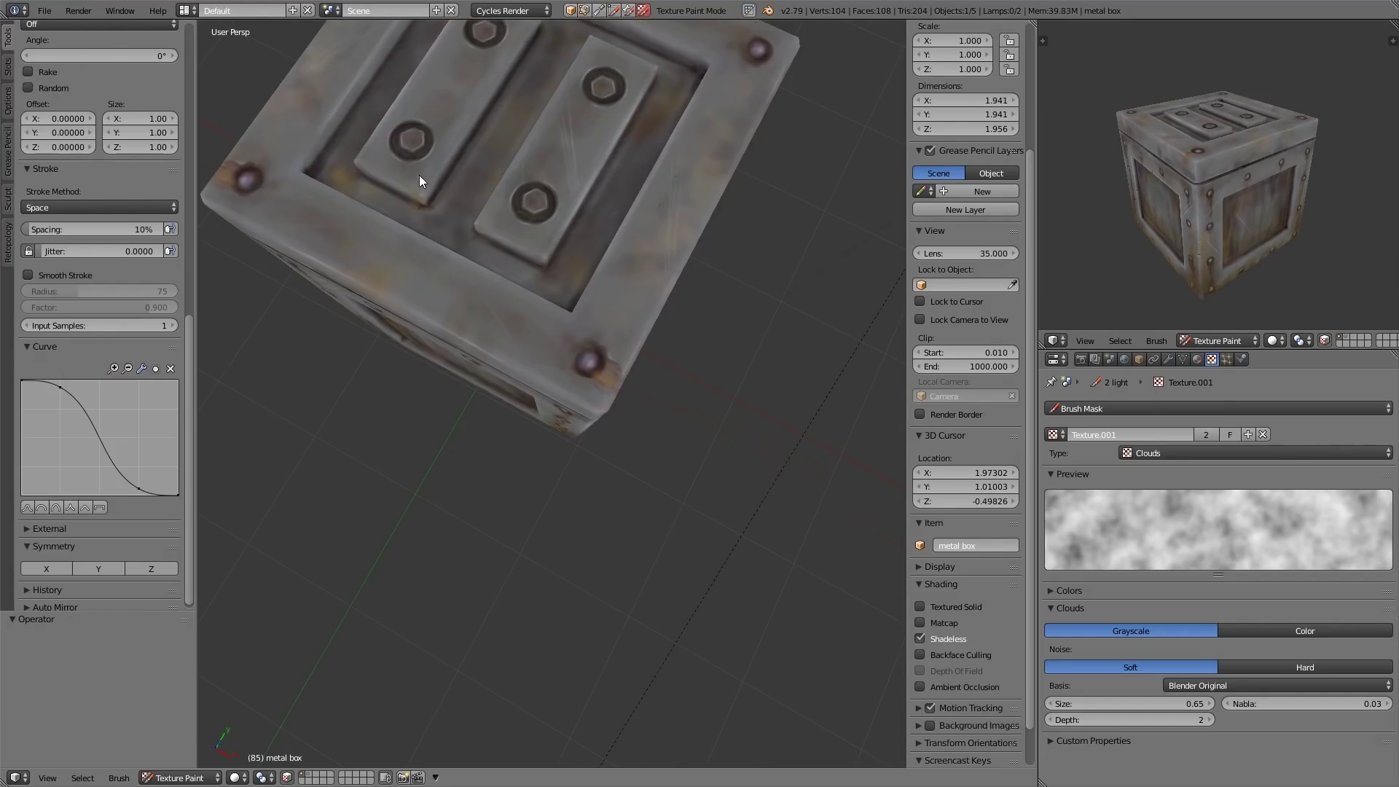
pyautogui.keyDown('shift'); pyautogui.moveTo(582, 76); pyautogui.dragTo(605, 218, button='middle'); pyautogui.keyUp('shift')
pyautogui.moveTo(580, 495); pyautogui.dragTo(466, 306, button='middle')
# Enlarge the brush radius, paint dark wear on the lid's edge with the 1 dark brush and highlight it with the 2 light brush.
pyautogui.moveTo(467, 306)
pyautogui.keyDown('ctrl'); pyautogui.mouseDown(button='middle')
pyautogui.moveTo(449, 619)
pyautogui.moveTo(583, 569)
pyautogui.mouseUp(button='middle'); pyautogui.keyUp('ctrl')
pyautogui.press(']')
pyautogui.moveTo(583, 569)
pyautogui.mouseDown(button='middle')
pyautogui.moveTo(643, 487)
pyautogui.moveTo(576, 524)
pyautogui.moveTo(539, 583)
pyautogui.mouseUp(button='middle')
pyautogui.scroll(10, 115, 94)
pyautogui.click(115, 93)
pyautogui.click(54, 172)
pyautogui.moveTo(542, 496); pyautogui.dragTo(475, 407)
pyautogui.moveTo(475, 406)
pyautogui.keyDown('ctrl'); pyautogui.mouseDown(button='middle')
pyautogui.moveTo(518, 369)
pyautogui.moveTo(583, 510)
pyautogui.mouseUp(button='middle'); pyautogui.keyUp('ctrl')
pyautogui.press('2')
pyautogui.moveTo(583, 510)
pyautogui.mouseDown(button='middle')
pyautogui.moveTo(625, 557)
pyautogui.moveTo(700, 561)
pyautogui.mouseUp(button='middle')
pyautogui.moveTo(700, 561)
pyautogui.keyDown('ctrl'); pyautogui.mouseDown(button='middle')
pyautogui.moveTo(755, 505)
pyautogui.moveTo(751, 554)
pyautogui.mouseUp(button='middle'); pyautogui.keyUp('ctrl')
pyautogui.moveTo(751, 554)
pyautogui.mouseDown(button='middle')
pyautogui.moveTo(692, 352)
pyautogui.moveTo(587, 273)
pyautogui.mouseUp(button='middle')
# Darken another part of the lid's edge with the 1 dark brush, and select the 2 light brush at 15 px.
pyautogui.press('1')
pyautogui.moveTo(587, 273); pyautogui.dragTo(585, 343)
pyautogui.moveTo(584, 343); pyautogui.dragTo(721, 408, button='middle')
pyautogui.moveTo(722, 408)
pyautogui.keyDown('ctrl'); pyautogui.mouseDown(button='middle')
pyautogui.moveTo(780, 561)
pyautogui.moveTo(631, 430)
pyautogui.mouseUp(button='middle'); pyautogui.keyUp('ctrl')
pyautogui.keyDown('shift'); pyautogui.moveTo(631, 430); pyautogui.dragTo(548, 473, button='middle'); pyautogui.keyUp('shift')
pyautogui.click(100, 86)
pyautogui.click(112, 172)
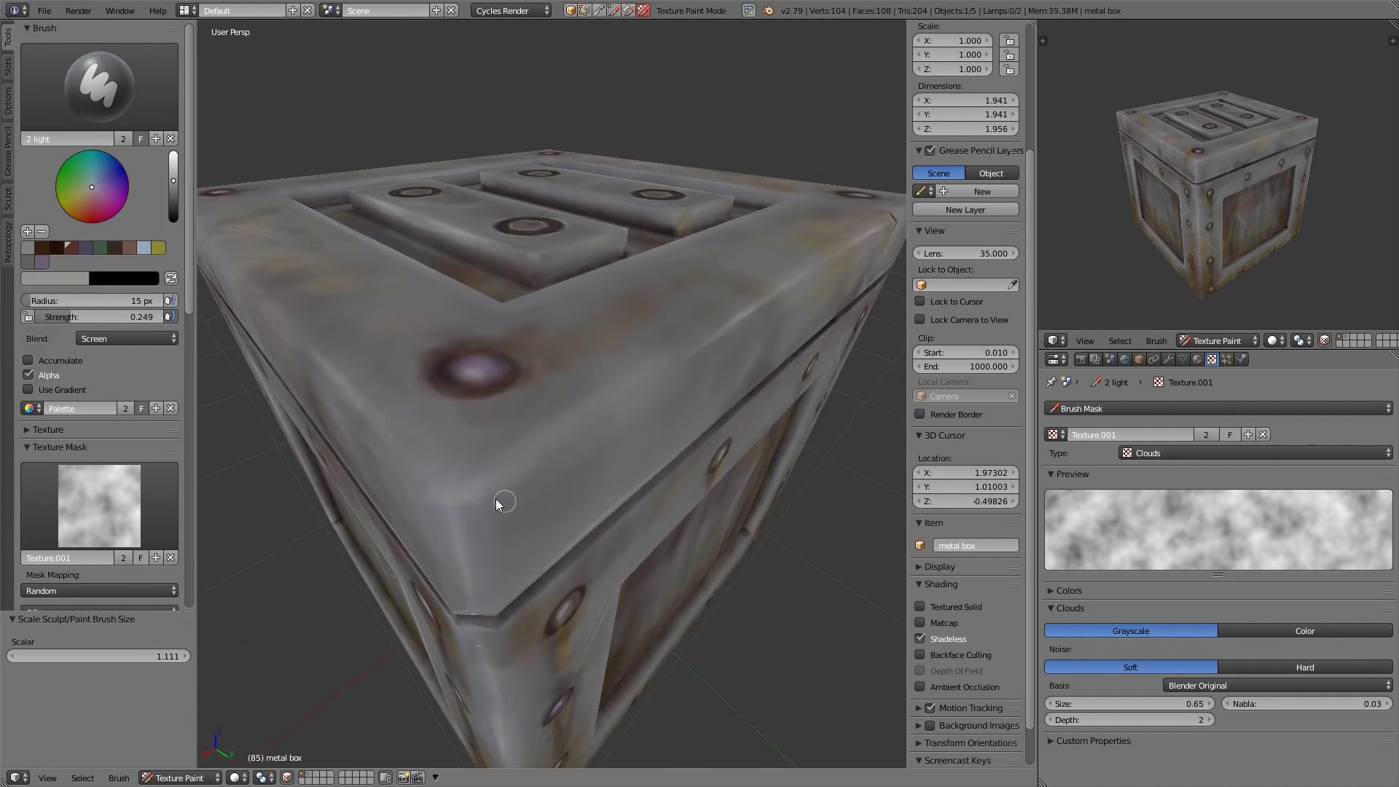
# Reduce the 2 light brush's radius to about 5 px and undo the last stroke.
pyautogui.keyDown('ctrl'); pyautogui.moveTo(651, 412); pyautogui.dragTo(647, 503, button='middle'); pyautogui.keyUp('ctrl')
pyautogui.moveTo(647, 503)
pyautogui.keyDown('shift'); pyautogui.mouseDown(button='middle')
pyautogui.moveTo(641, 555)
pyautogui.moveTo(545, 531)
pyautogui.moveTo(649, 533)
pyautogui.moveTo(578, 494)
pyautogui.mouseUp(button='middle'); pyautogui.keyUp('shift')
pyautogui.press('[')
pyautogui.press('[')
pyautogui.press('[')
pyautogui.press('[')
pyautogui.press('[')
pyautogui.press('[')
pyautogui.press('[')
pyautogui.hotkey('ctrl', 'z')
# Paint a thin dark gouge across the lid's edge with the 1 dark brush at 4 px and highlight it with the 2 light brush.
pyautogui.moveTo(779, 416); pyautogui.dragTo(710, 466, button='middle')
pyautogui.moveTo(711, 466); pyautogui.dragTo(612, 432, button='middle')
pyautogui.moveTo(612, 431); pyautogui.dragTo(553, 459, button='middle')
pyautogui.keyDown('ctrl'); pyautogui.moveTo(554, 459); pyautogui.dragTo(580, 507, button='middle'); pyautogui.keyUp('ctrl')
pyautogui.keyDown('shift'); pyautogui.moveTo(580, 507); pyautogui.dragTo(584, 559, button='middle'); pyautogui.keyUp('shift')
pyautogui.moveTo(576, 535); pyautogui.dragTo(633, 448, button='middle')
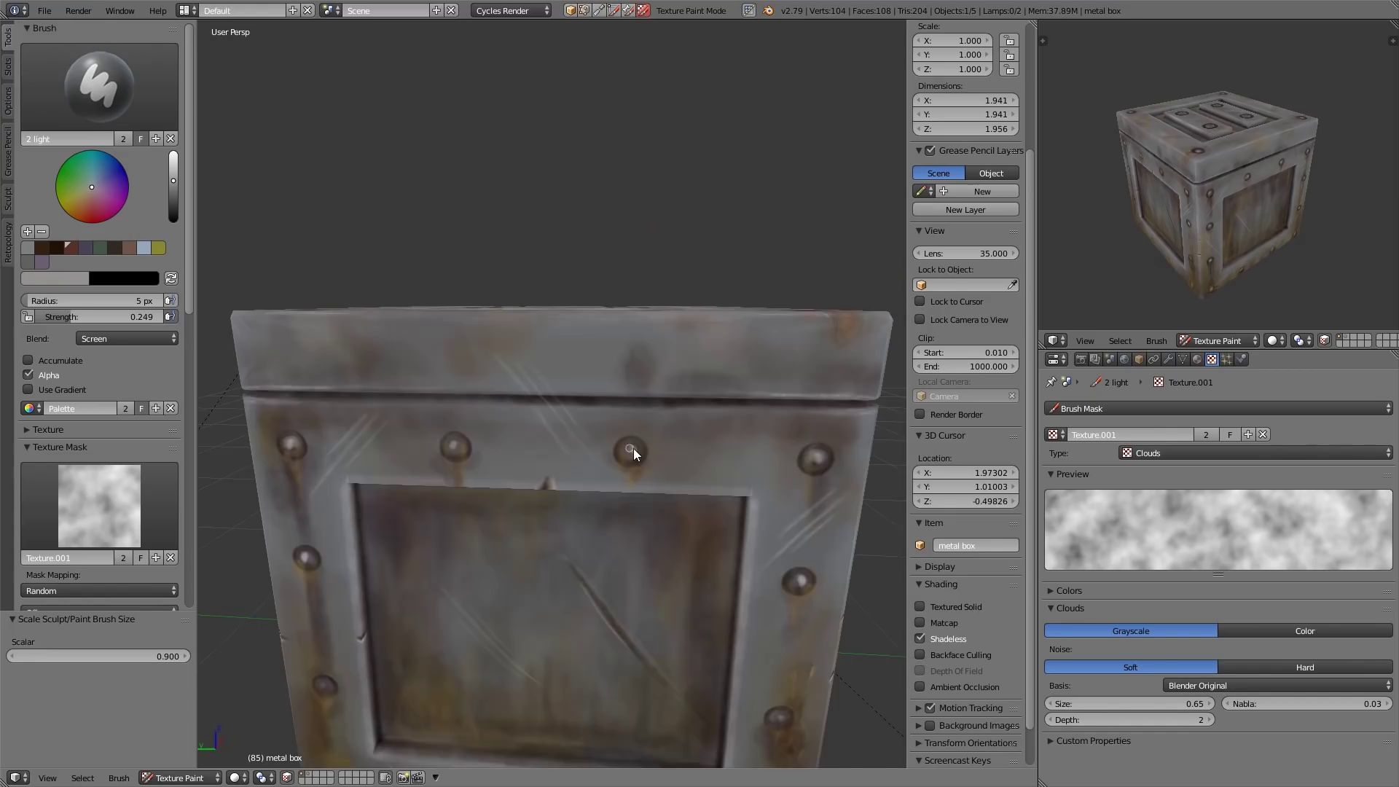
pyautogui.moveTo(797, 580); pyautogui.dragTo(313, 554, button='middle')
pyautogui.moveTo(750, 456); pyautogui.dragTo(667, 511, button='middle')
pyautogui.keyDown('ctrl'); pyautogui.moveTo(667, 511); pyautogui.dragTo(649, 581, button='middle'); pyautogui.keyUp('ctrl')
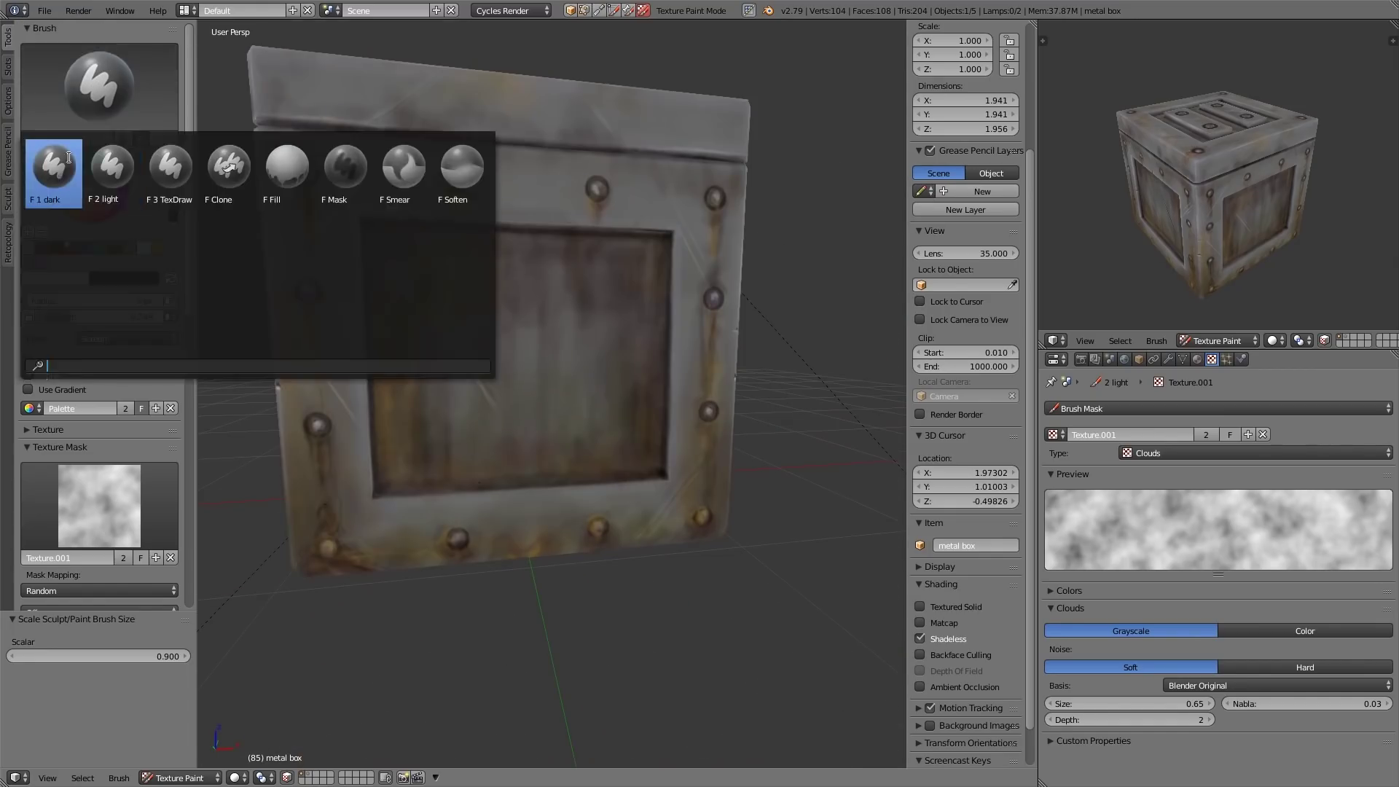
pyautogui.click(53, 156)
pyautogui.keyDown('ctrl'); pyautogui.moveTo(723, 469); pyautogui.dragTo(684, 367, button='middle'); pyautogui.keyUp('ctrl')
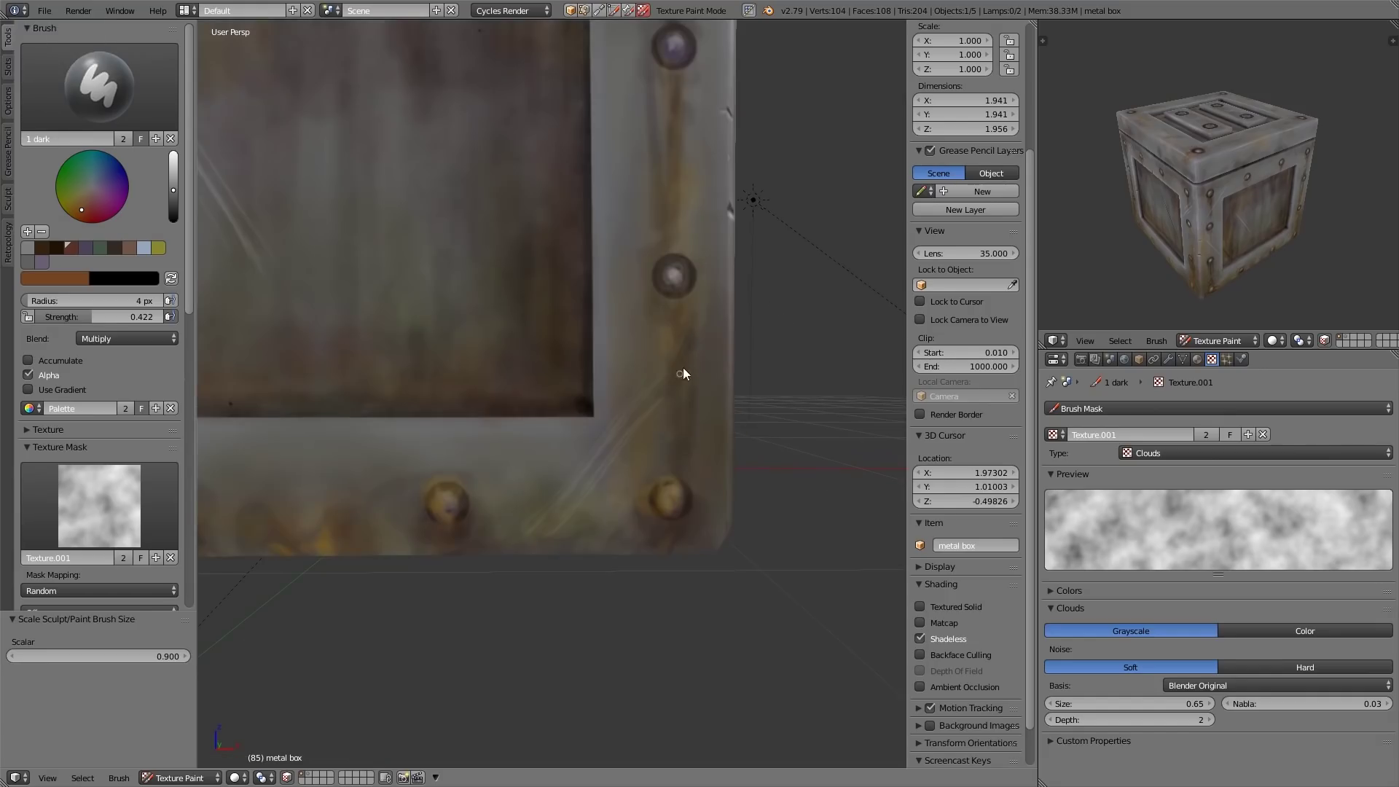
pyautogui.keyDown('shift'); pyautogui.moveTo(447, 544); pyautogui.dragTo(692, 422, button='middle'); pyautogui.keyUp('shift')
pyautogui.moveTo(209, 389)
pyautogui.keyDown('shift'); pyautogui.mouseDown(button='middle')
pyautogui.moveTo(525, 435)
pyautogui.moveTo(639, 436)
pyautogui.moveTo(533, 448)
pyautogui.moveTo(667, 492)
pyautogui.moveTo(494, 382)
pyautogui.mouseUp(button='middle'); pyautogui.keyUp('shift')
pyautogui.press('2')
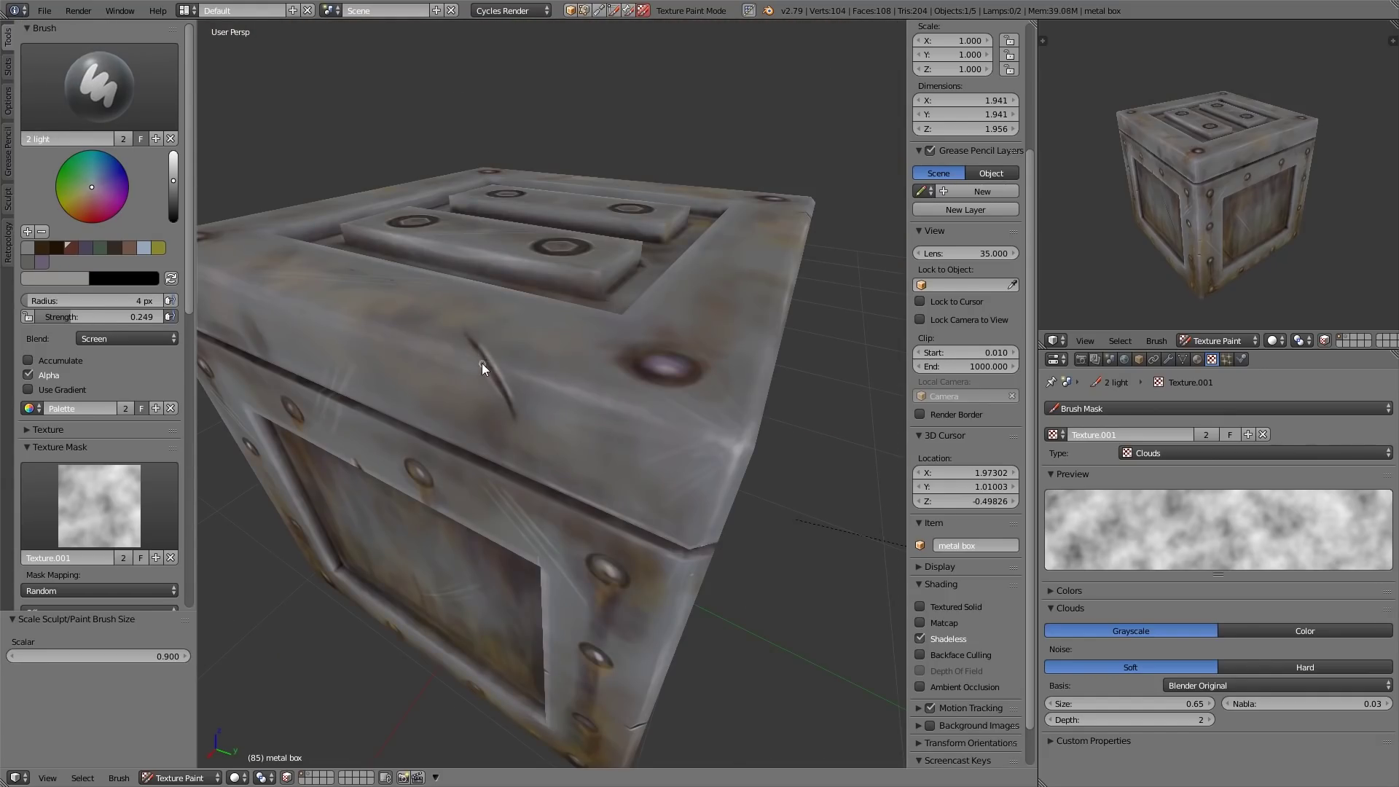
pyautogui.scroll(-5, 573, 478)
pyautogui.moveTo(629, 548); pyautogui.dragTo(628, 456, button='middle')
pyautogui.moveTo(589, 550); pyautogui.dragTo(699, 569, button='middle')
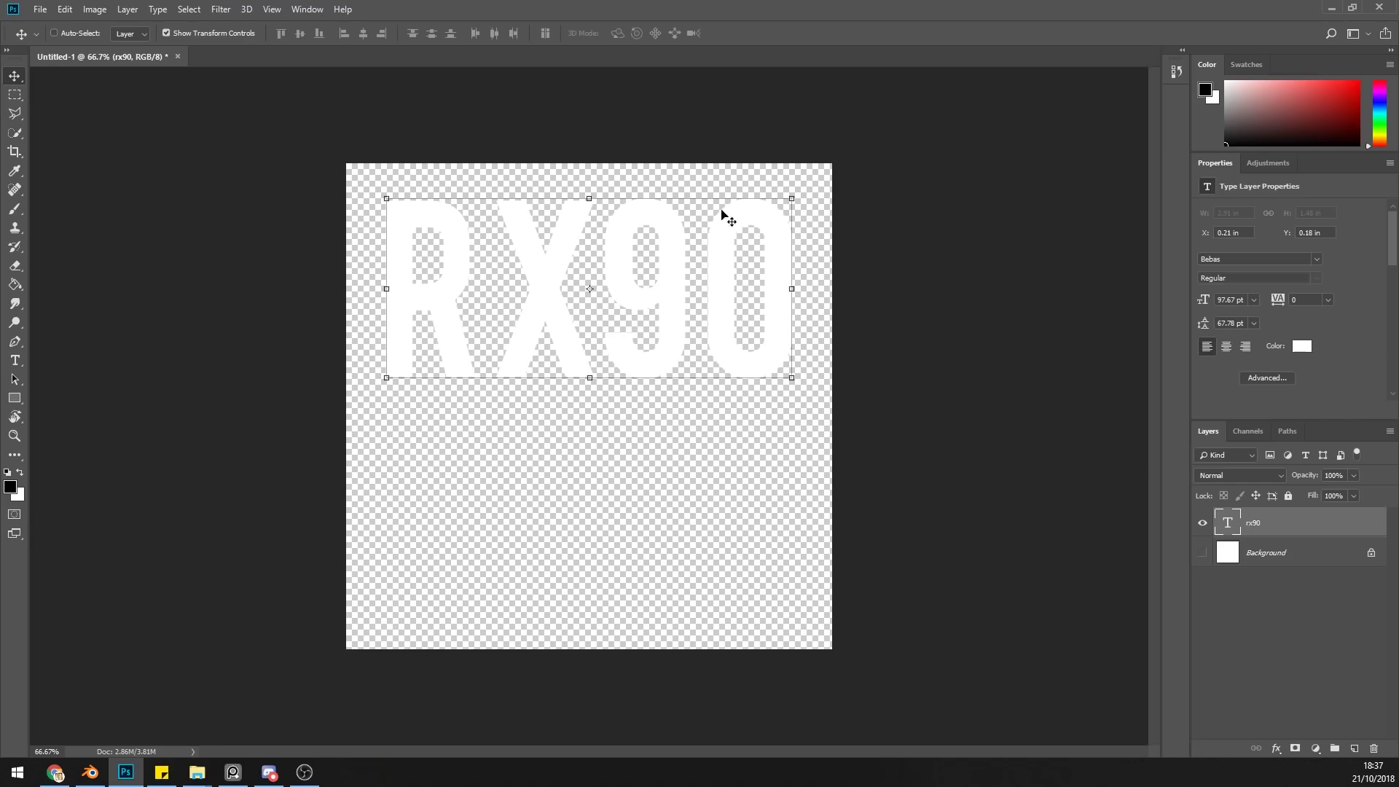
# Switch to Photoshop and save the white RX90 text on a transparent background as metal crate stnecil.png in the painting metal folder.
pyautogui.click(40, 8)
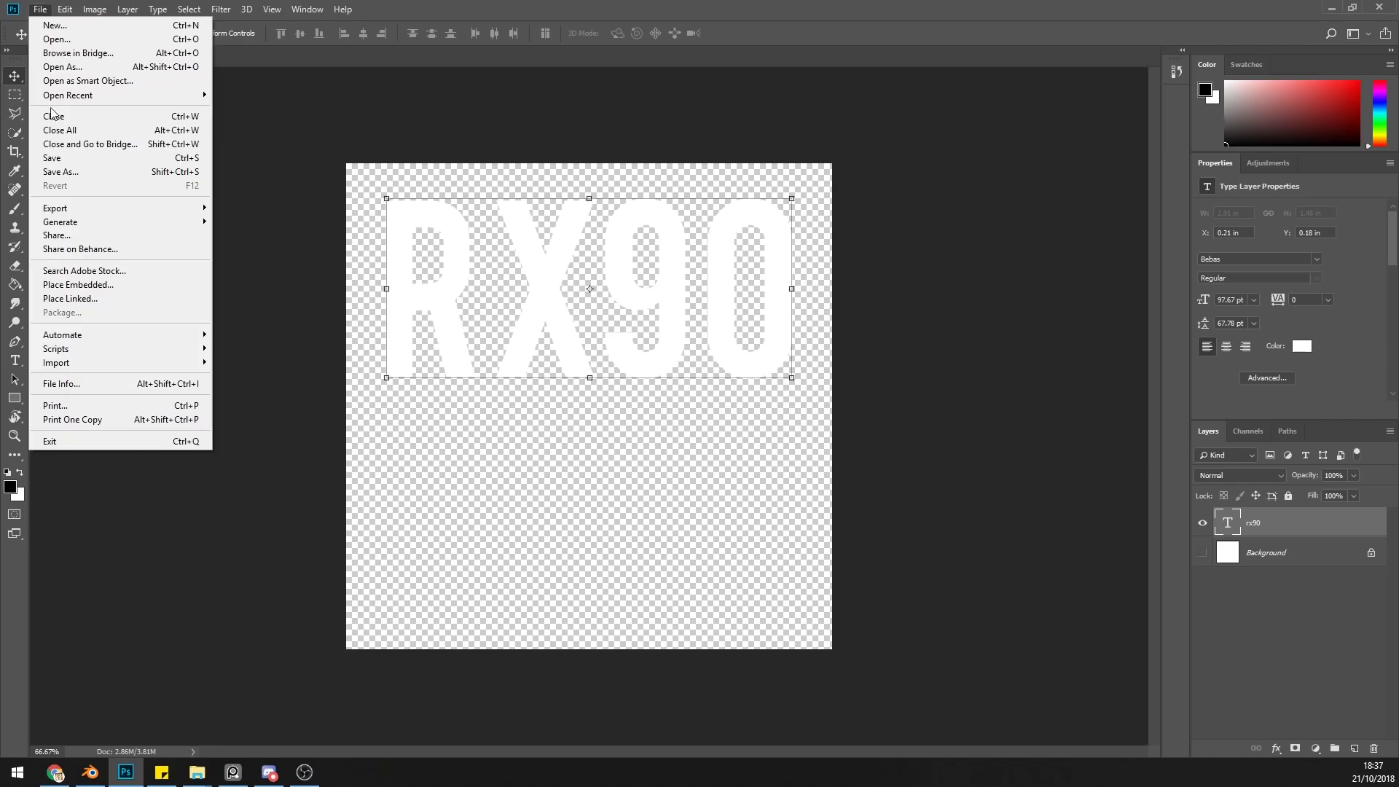
pyautogui.click(69, 166)
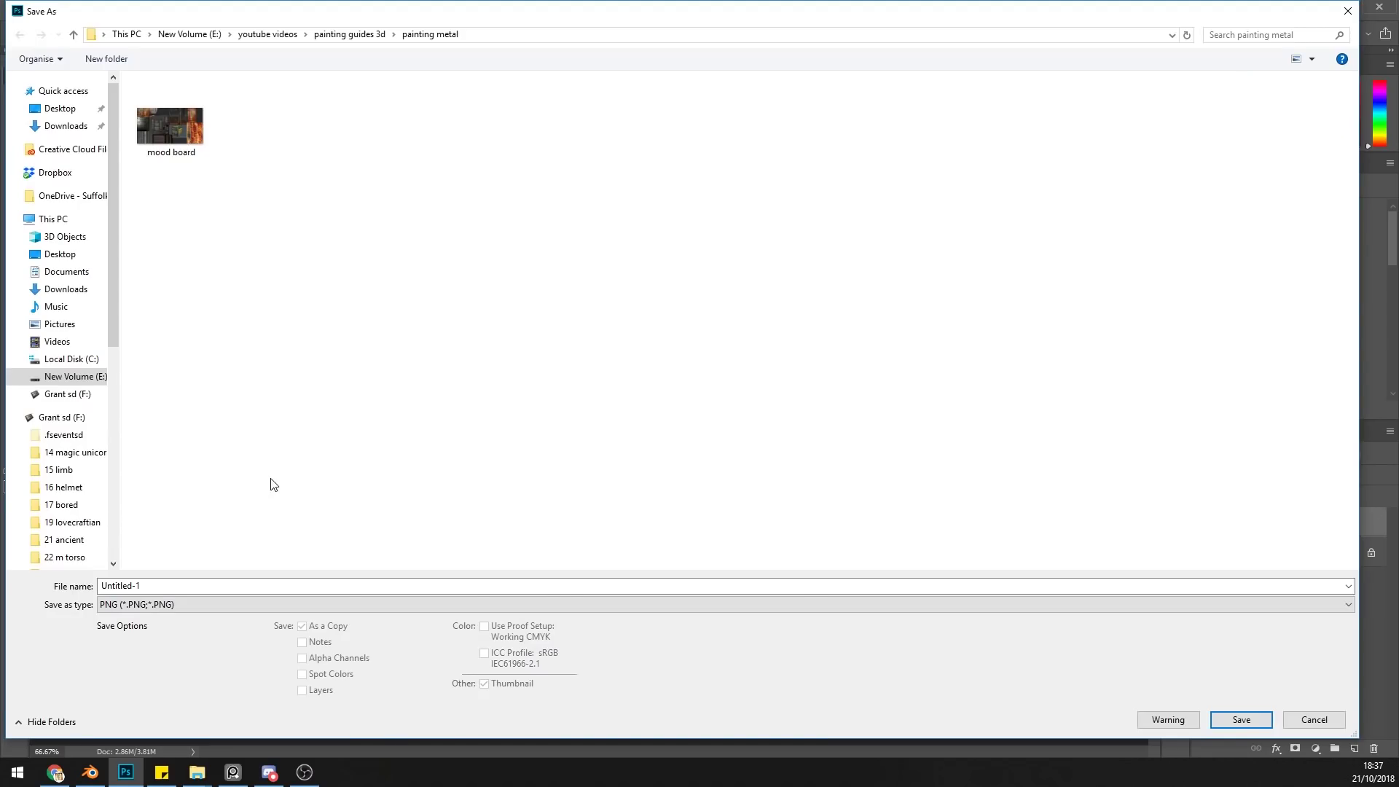
pyautogui.press('Escape')
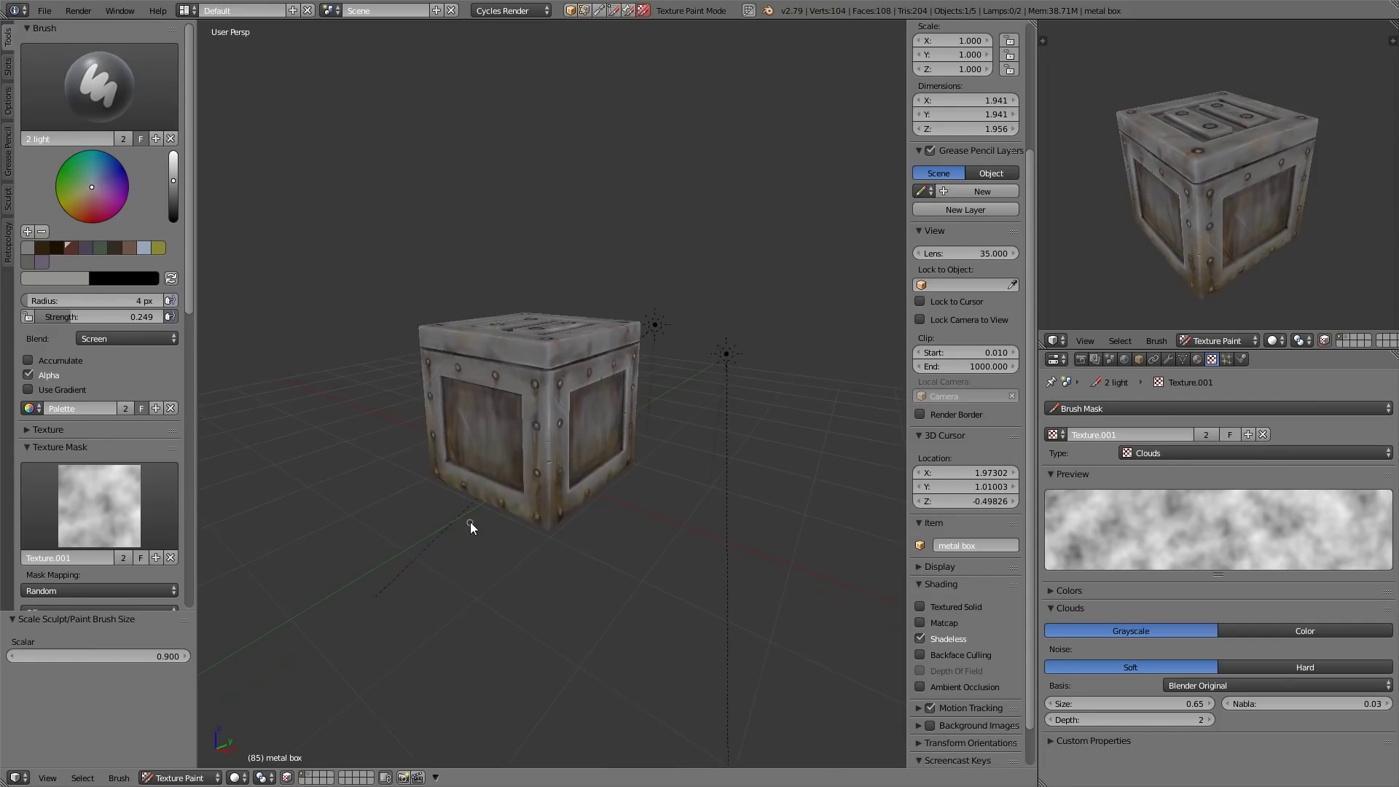
# Return to Blender, select the 3 TexDraw brush and create a new texture for it.
pyautogui.scroll(2, 477, 520)
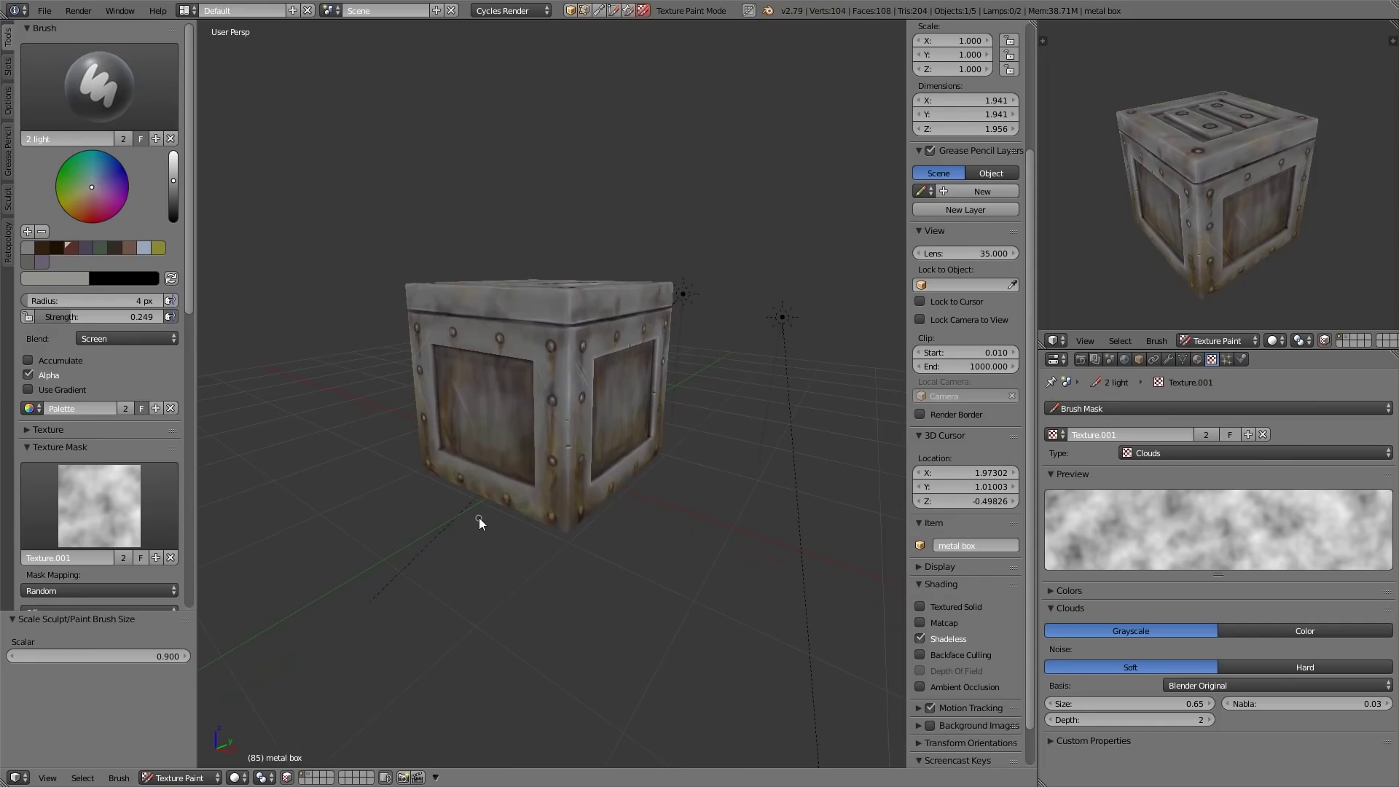
pyautogui.click(43, 427)
pyautogui.click(44, 427)
pyautogui.click(108, 115)
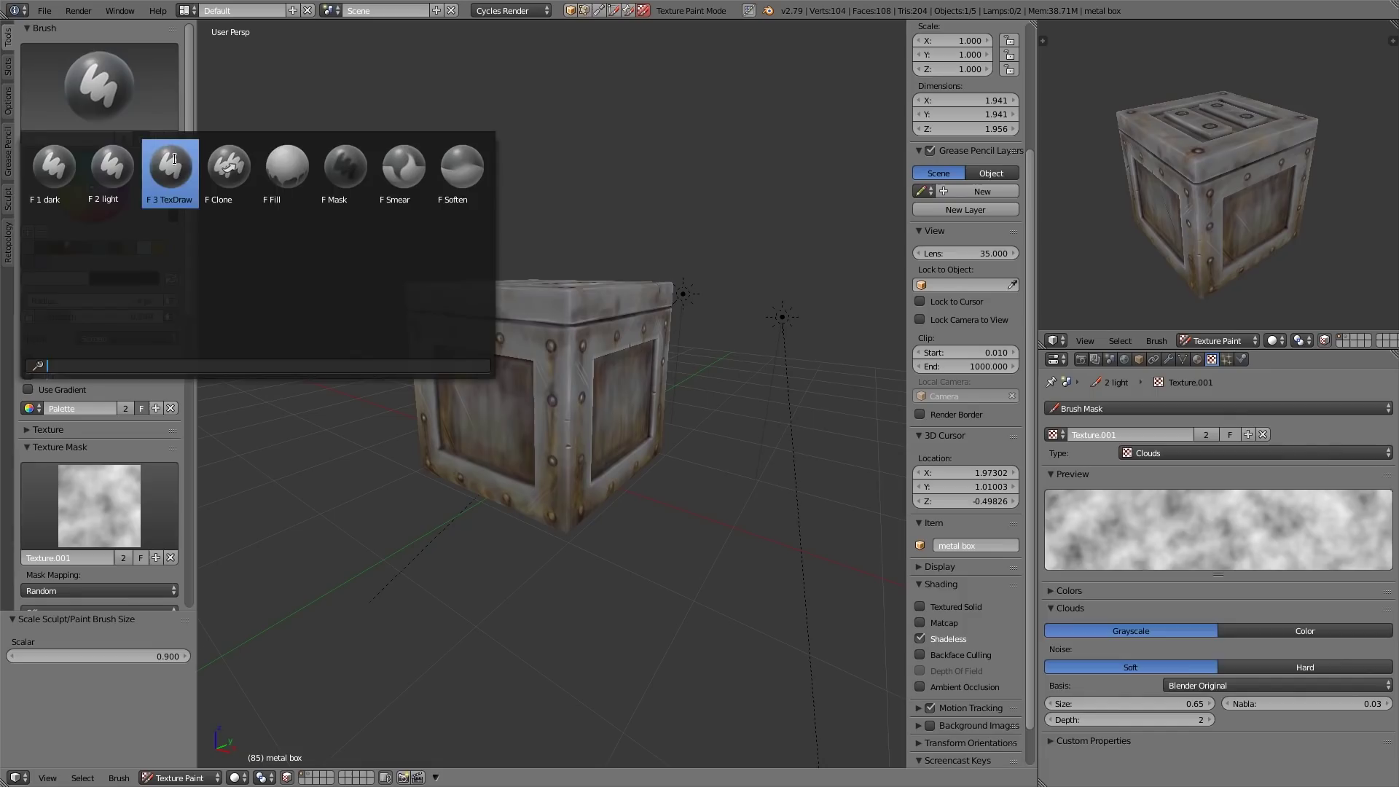
pyautogui.click(174, 158)
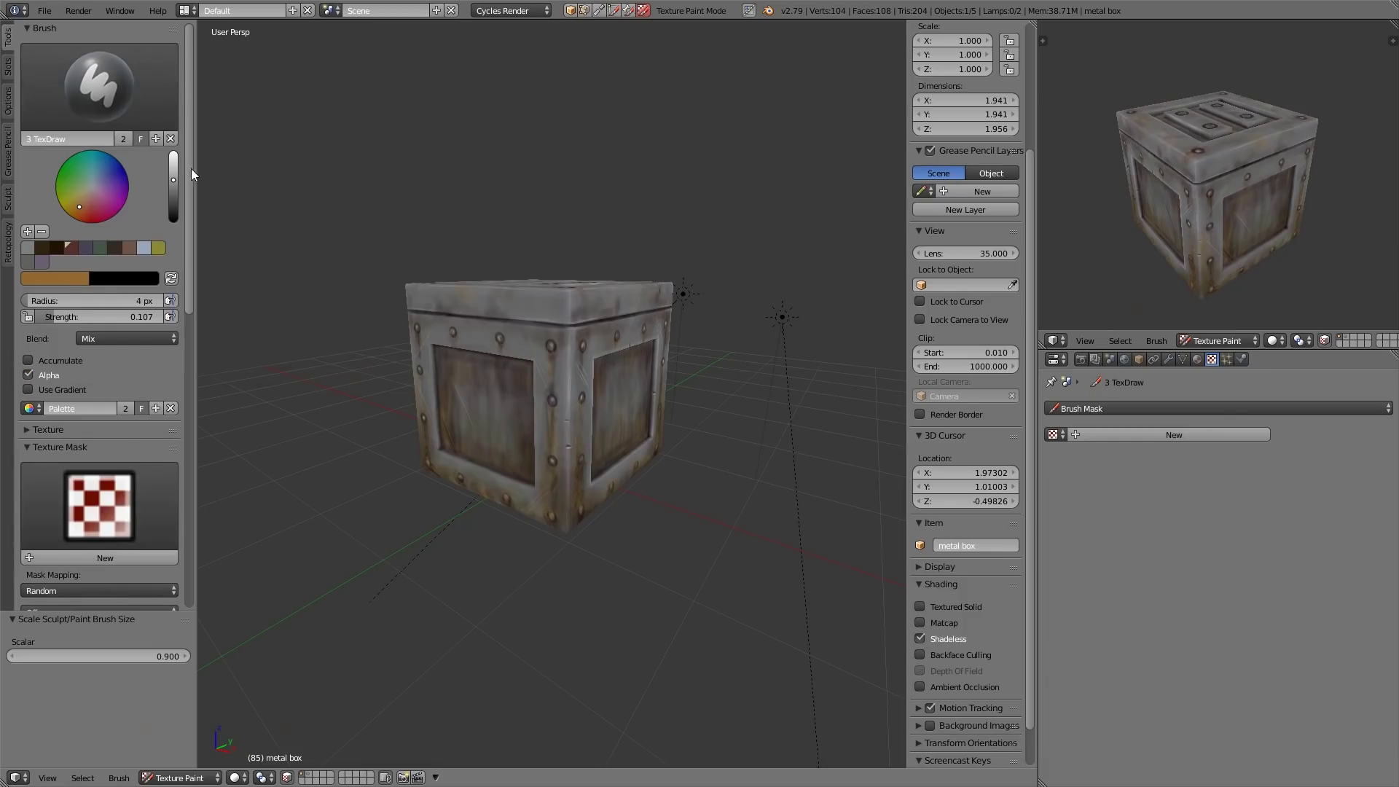
pyautogui.click(37, 427)
pyautogui.click(90, 538)
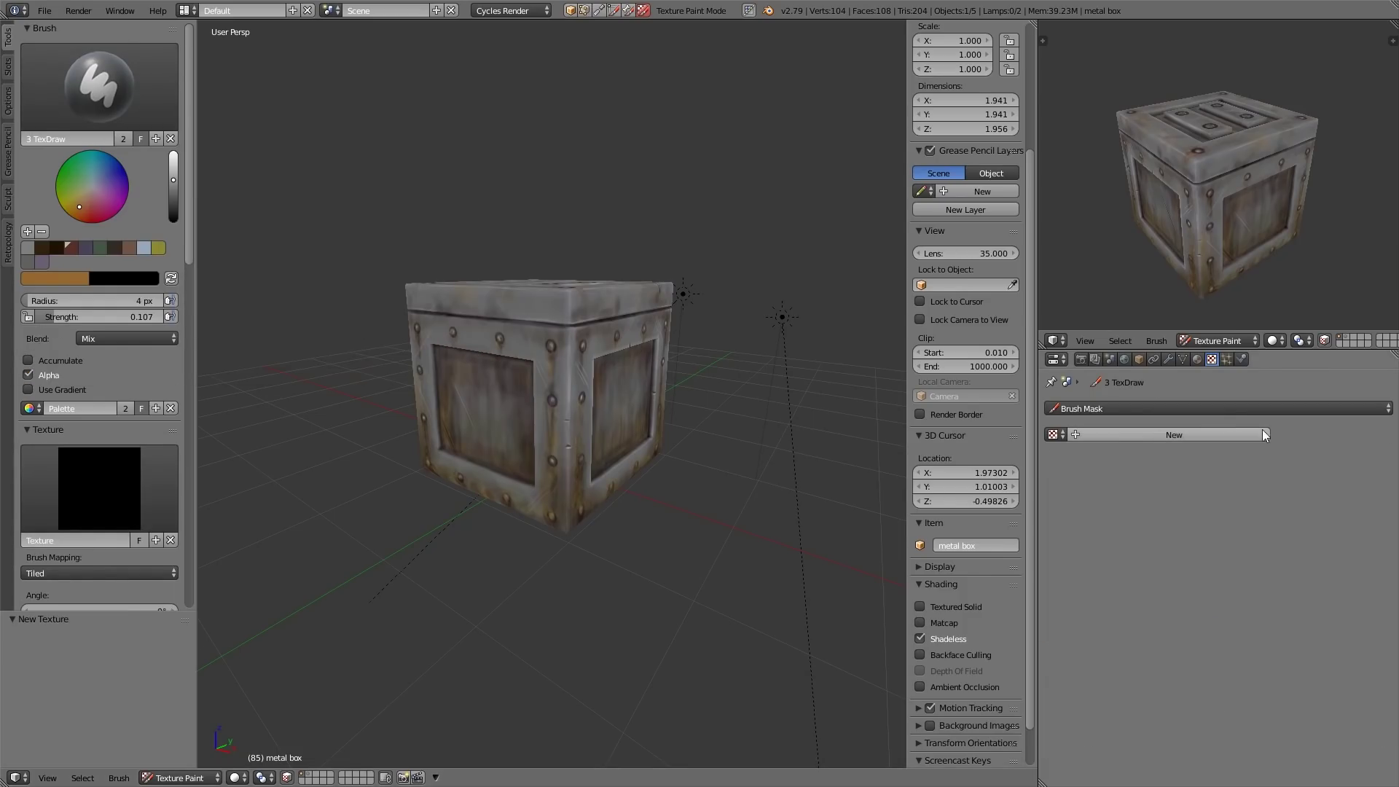
# Load metal crate stnecil.png from the painting metal folder as the image of the brush's texture.
pyautogui.click(1197, 359)
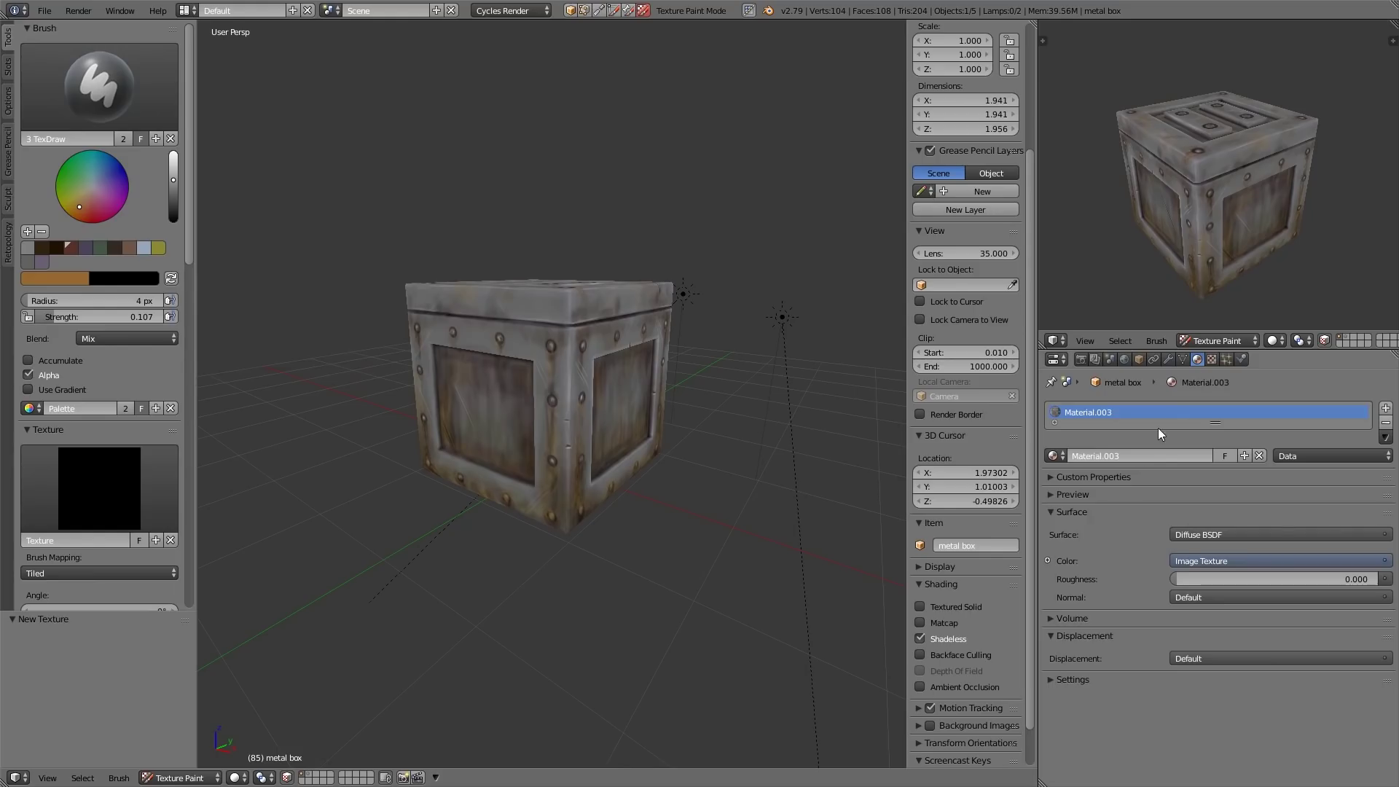
pyautogui.click(1211, 360)
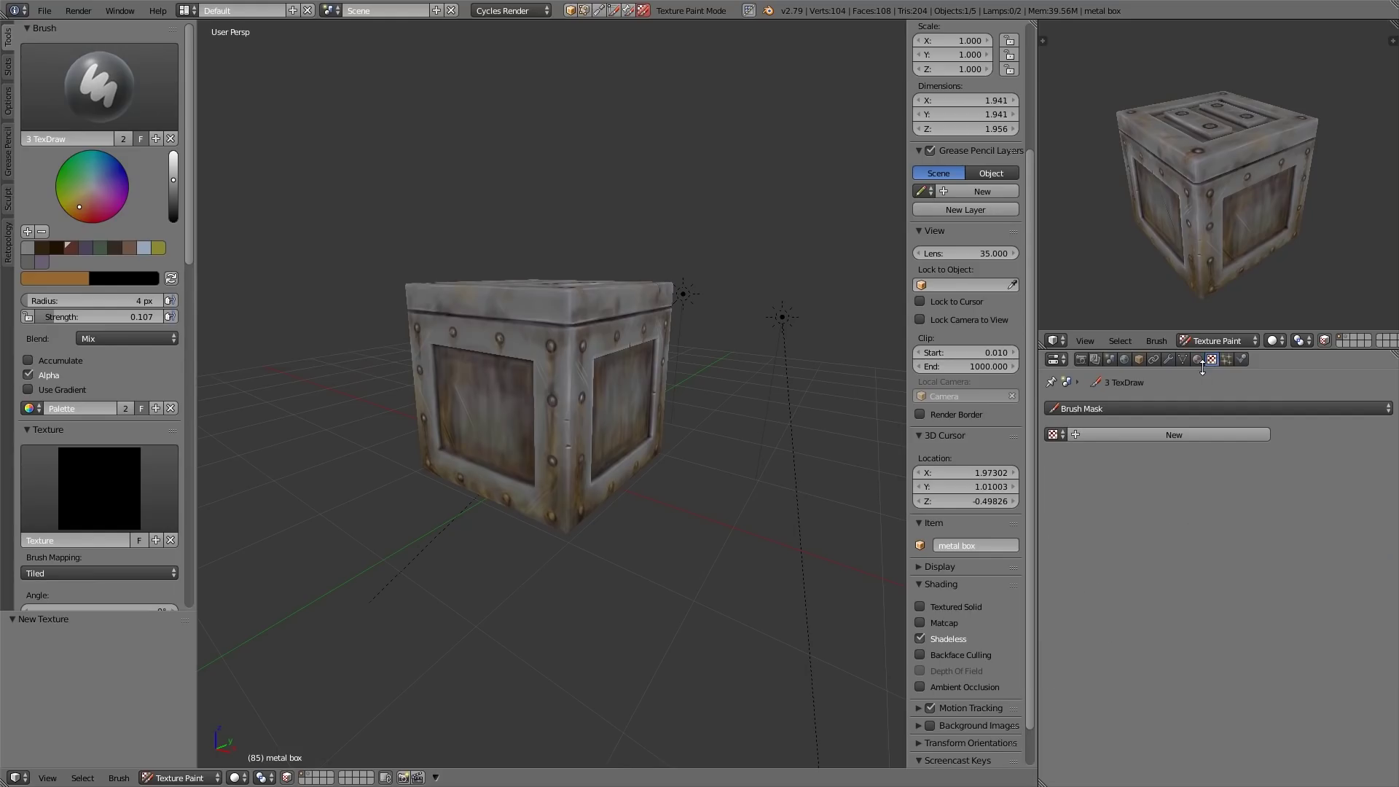
pyautogui.click(1178, 406)
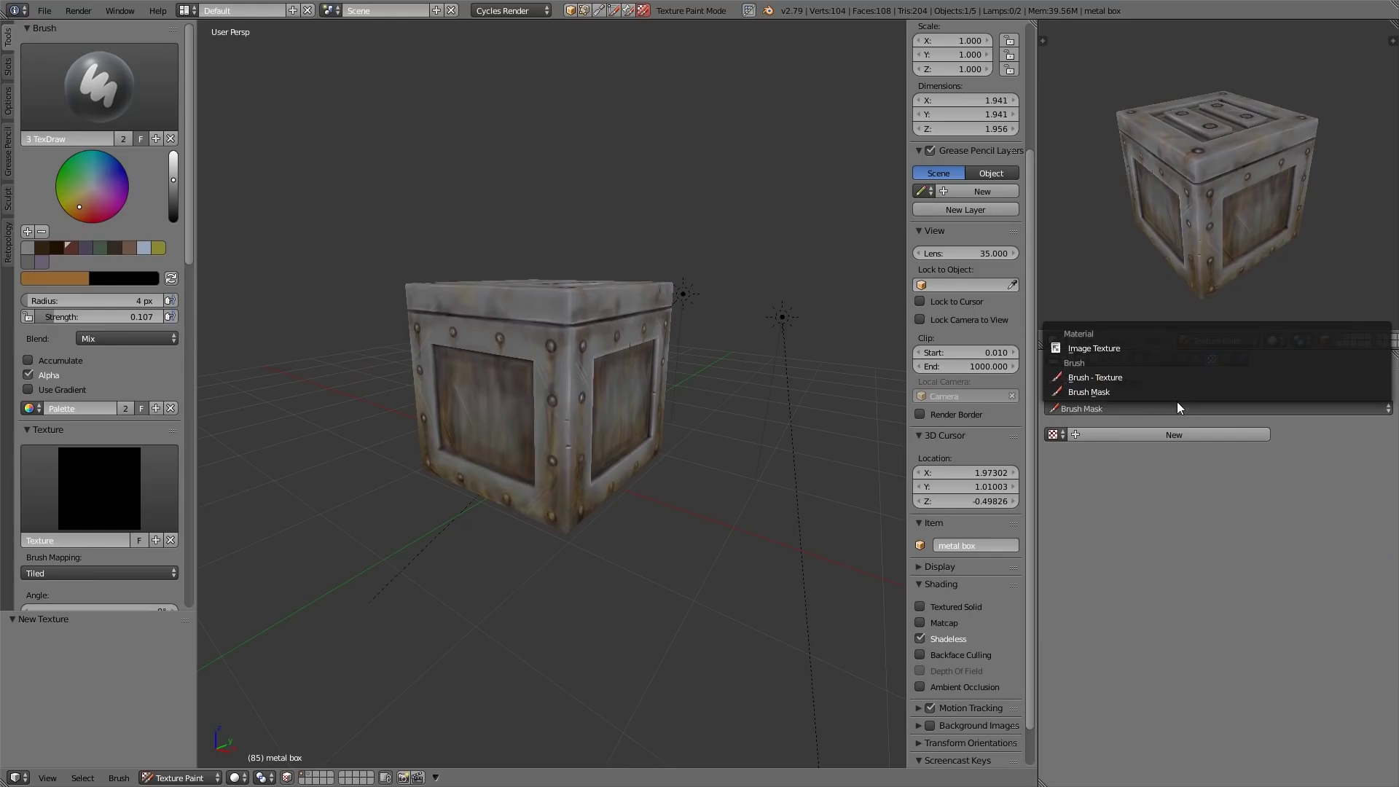
pyautogui.click(1103, 378)
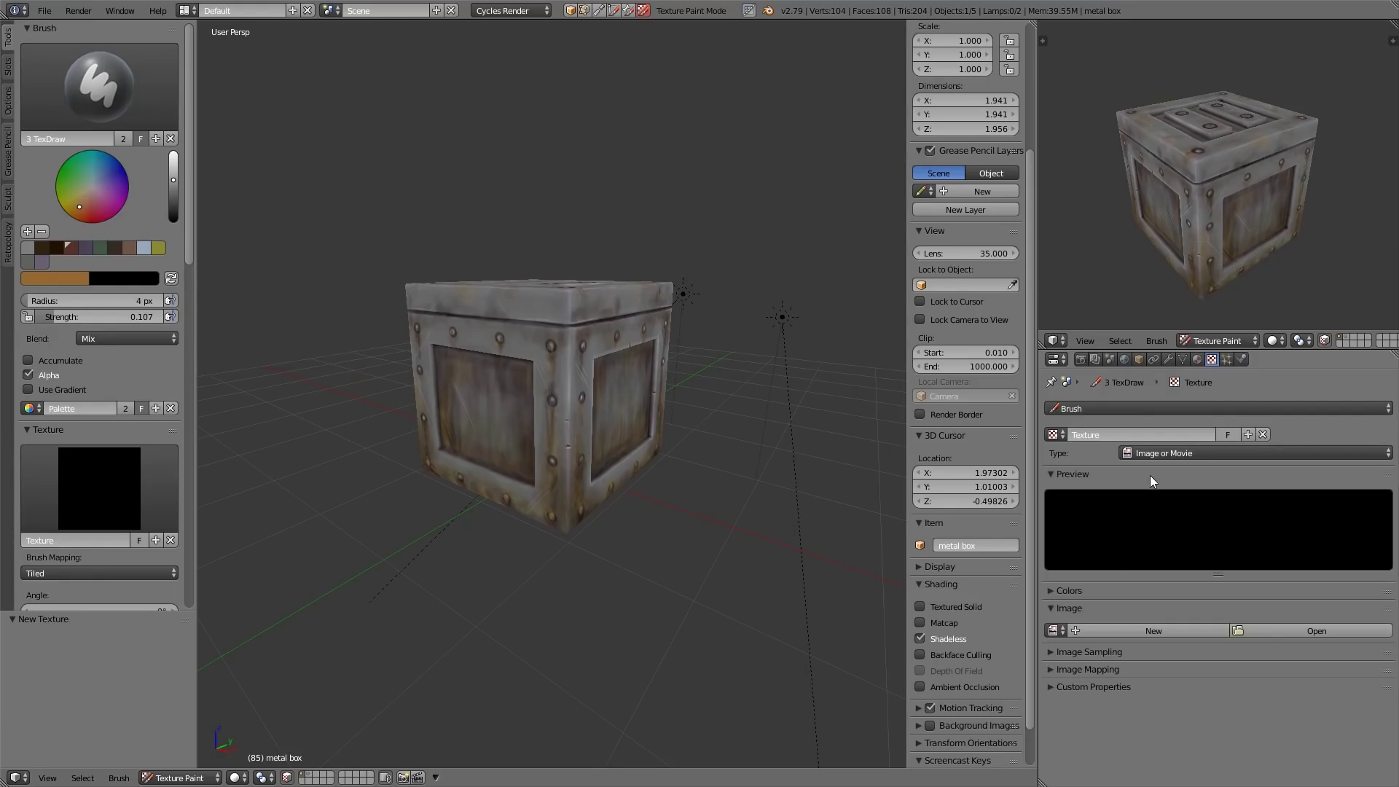
pyautogui.click(1282, 632)
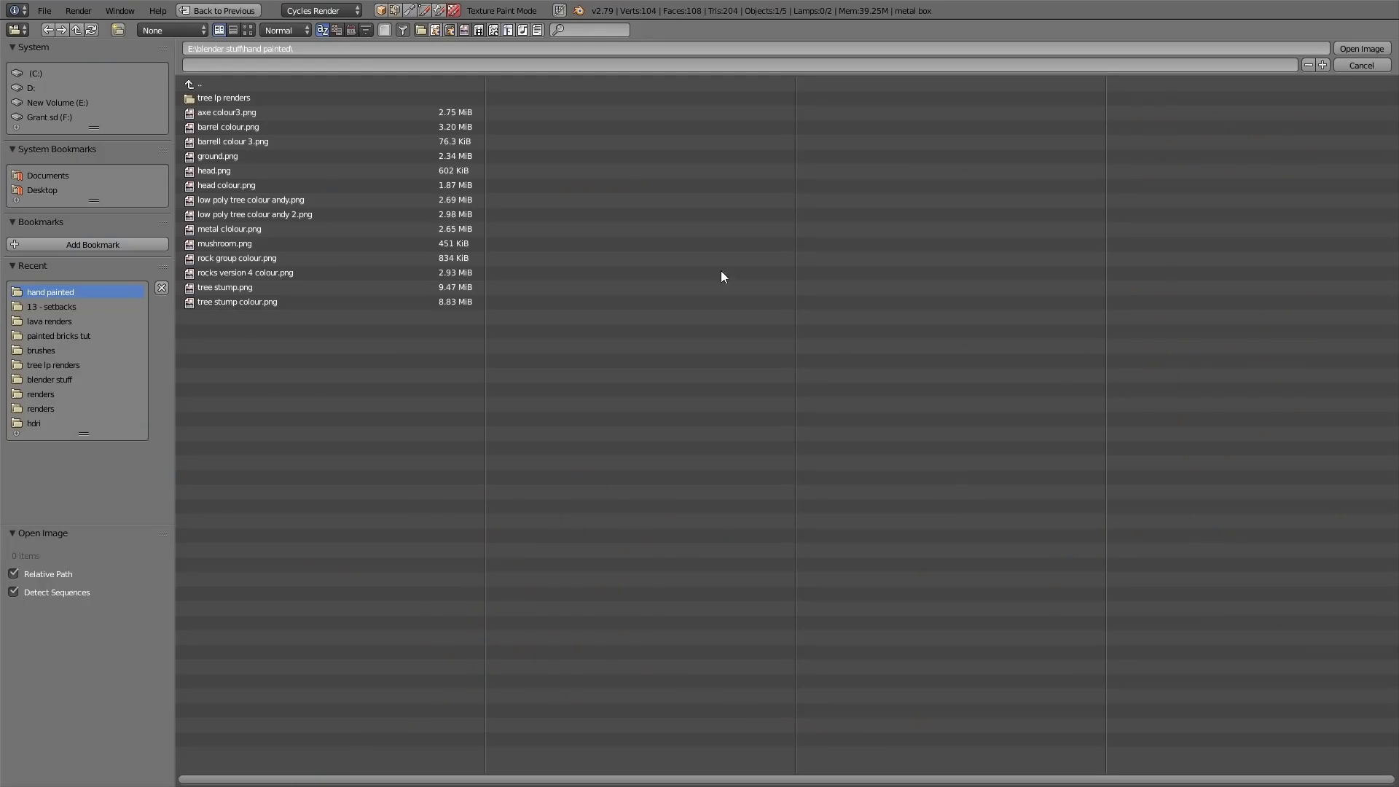
pyautogui.click(265, 102)
pyautogui.click(268, 102)
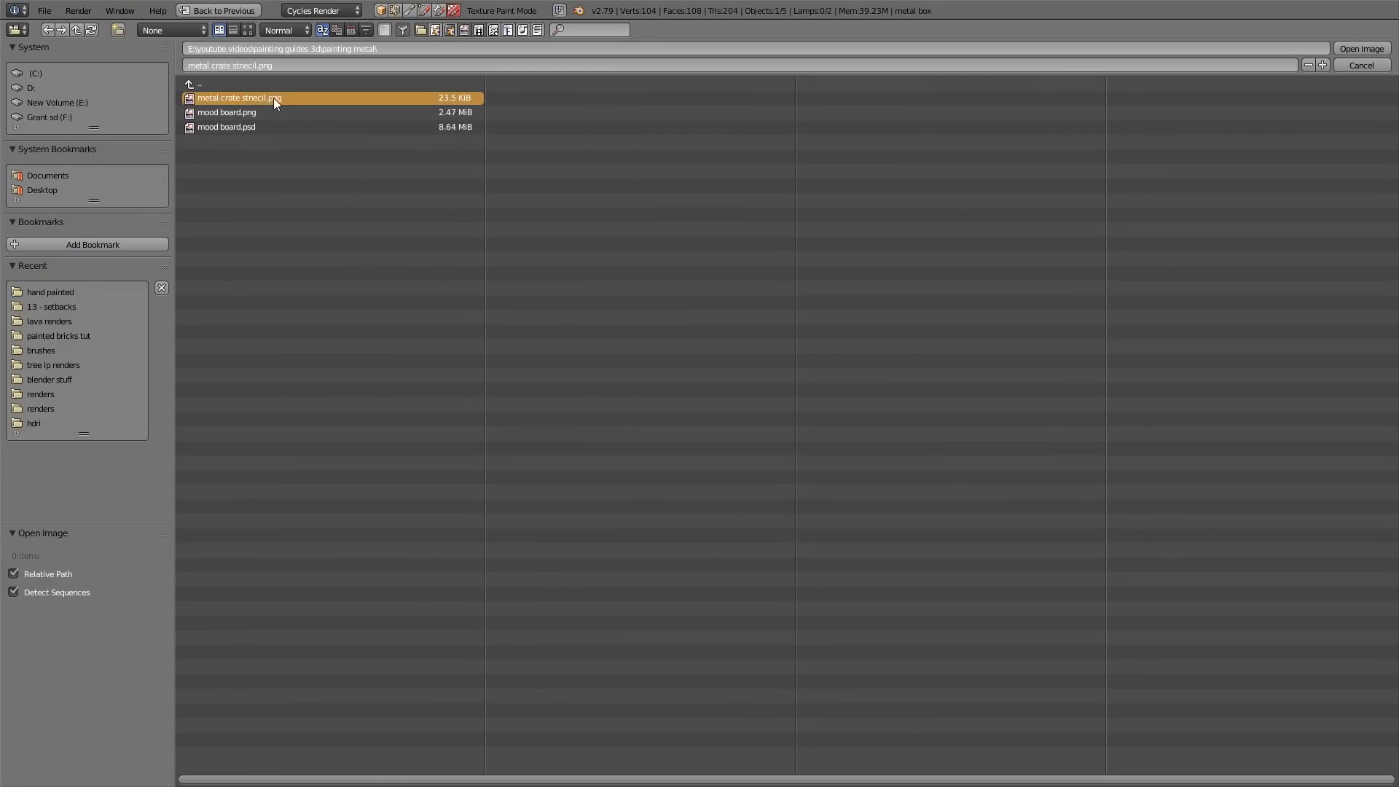
pyautogui.click(1360, 49)
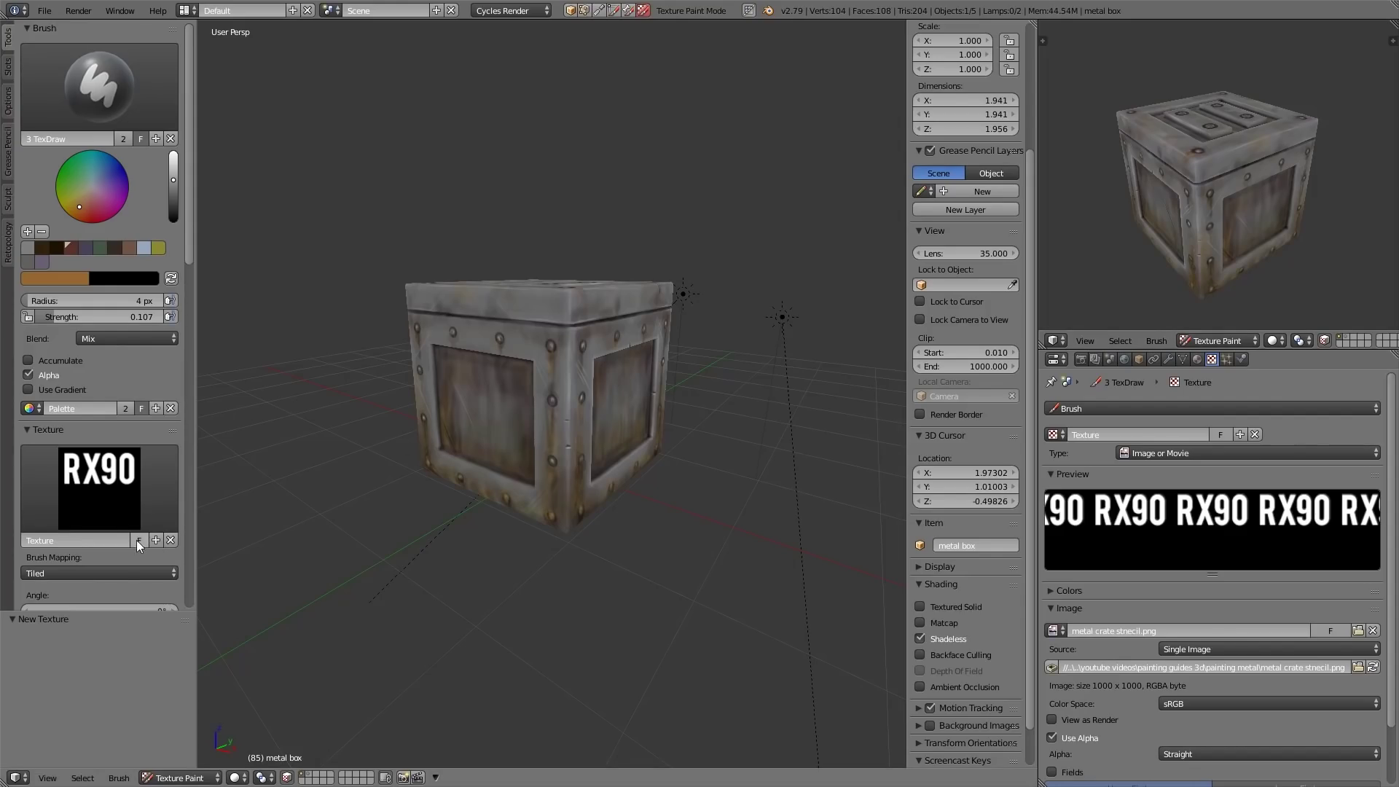
# Set the brush texture's mapping to Stencil and move the RX90 stencil onto the crate.
pyautogui.click(123, 571)
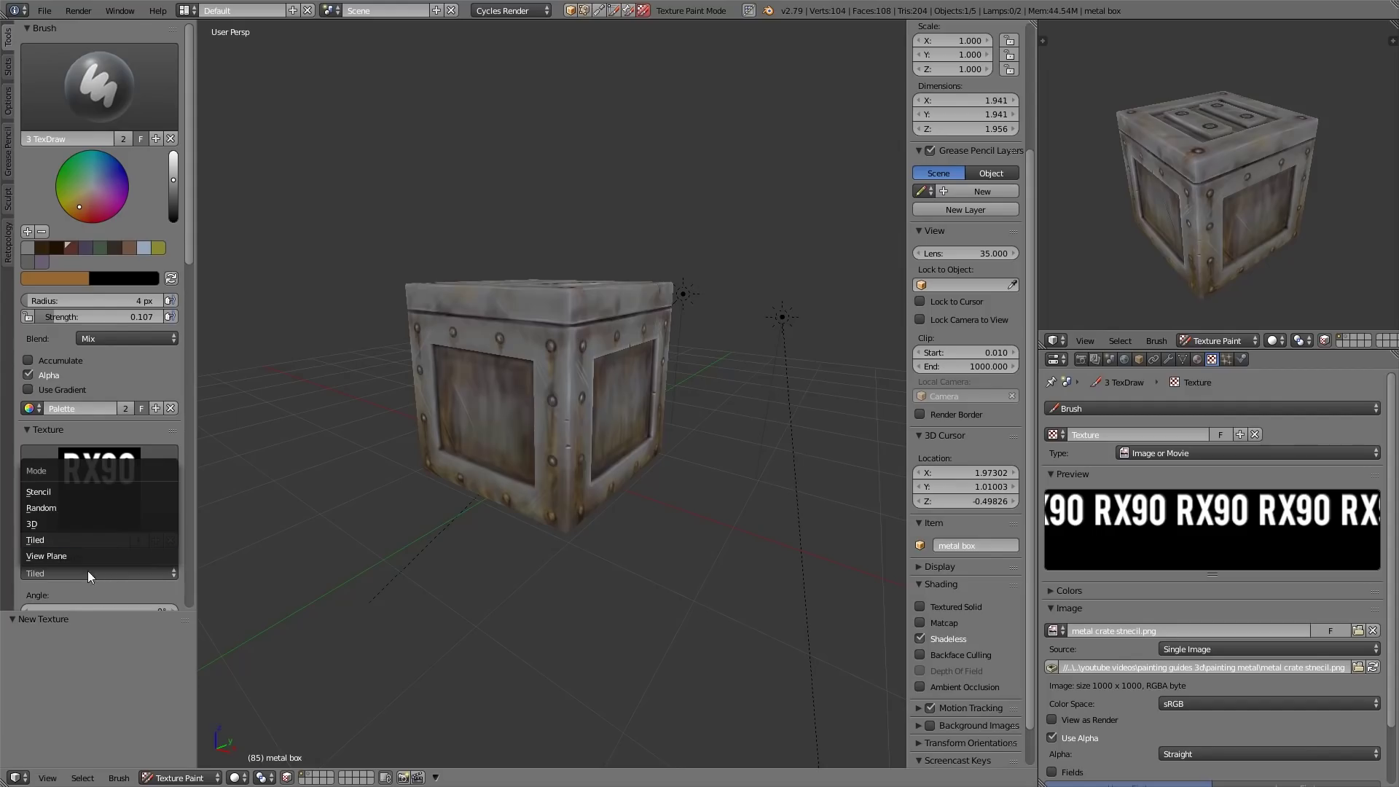
pyautogui.click(51, 492)
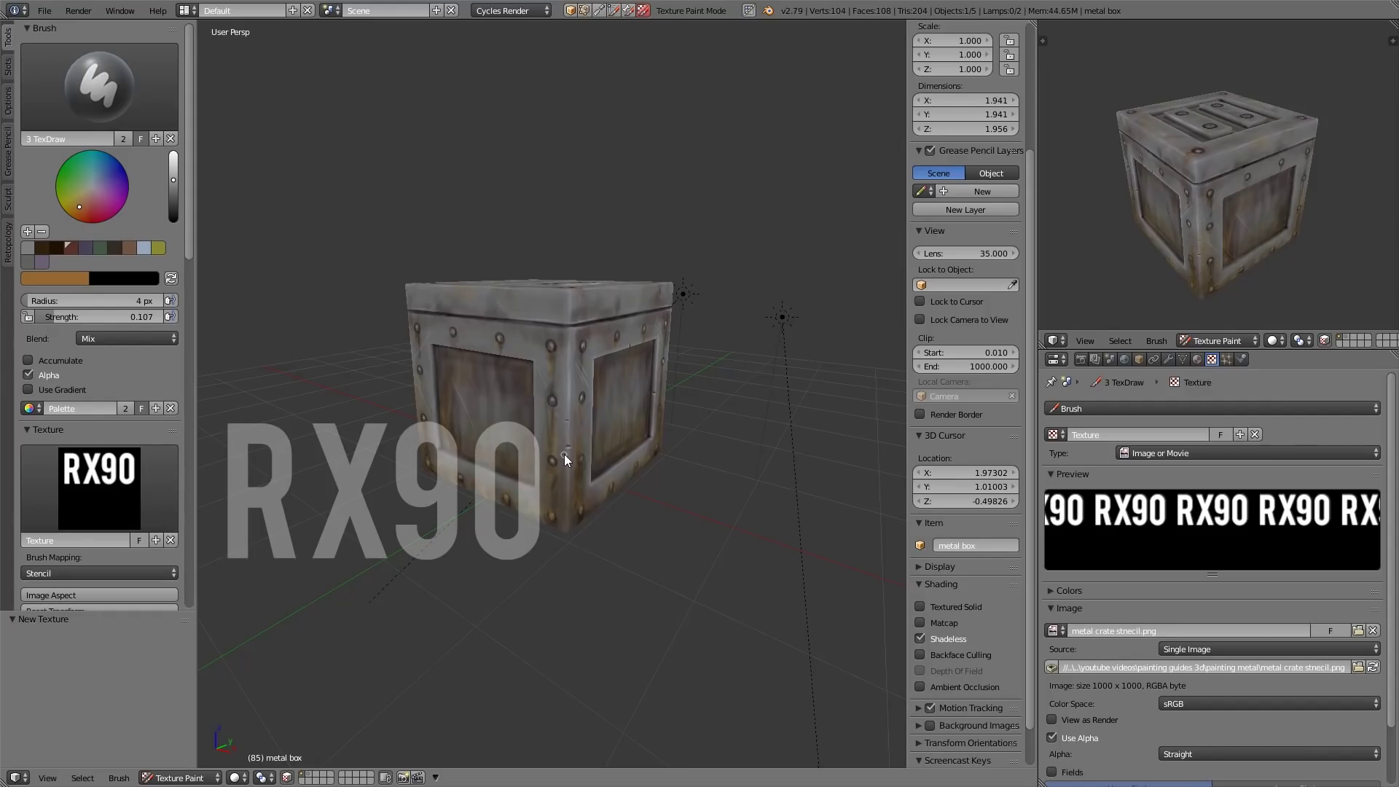
pyautogui.scroll(-15, 182, 438)
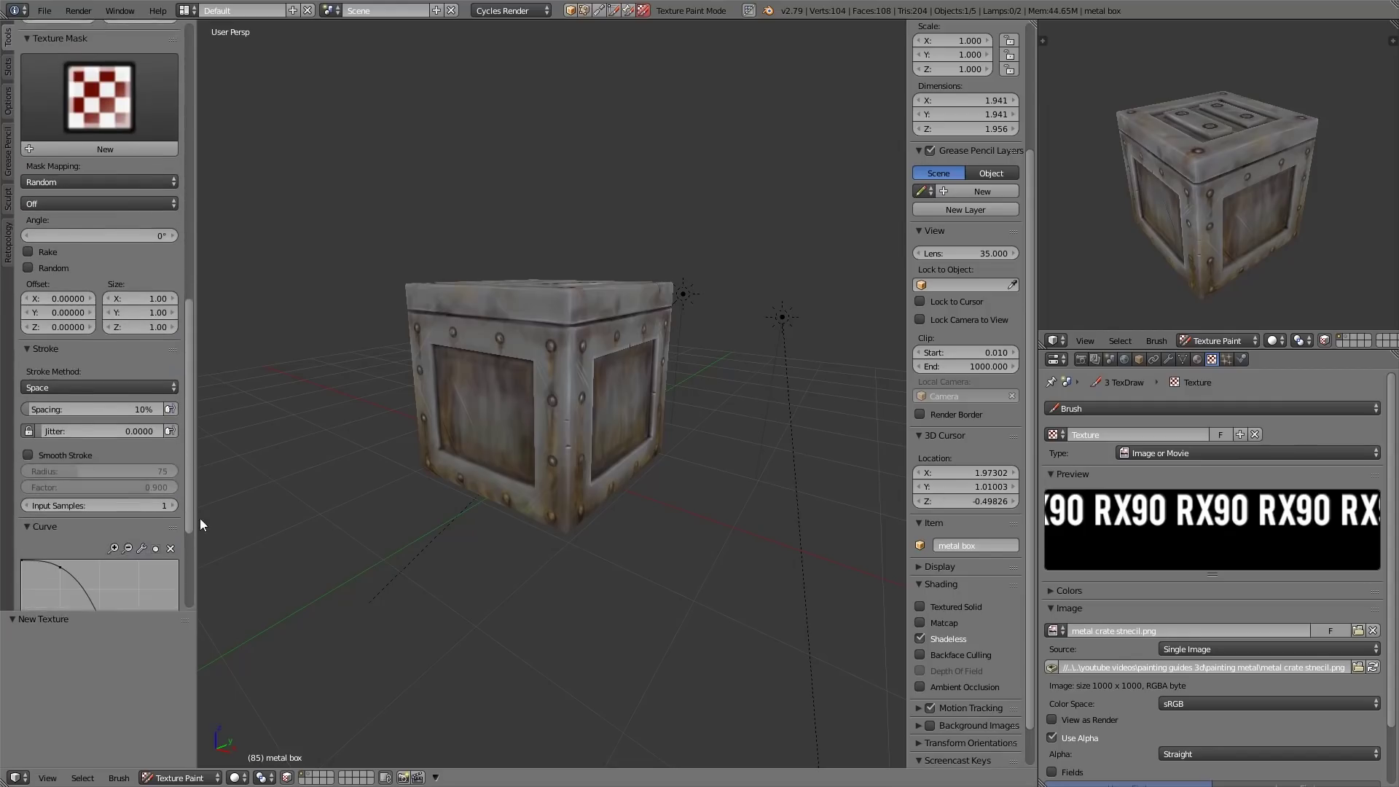
pyautogui.scroll(-6, 146, 554)
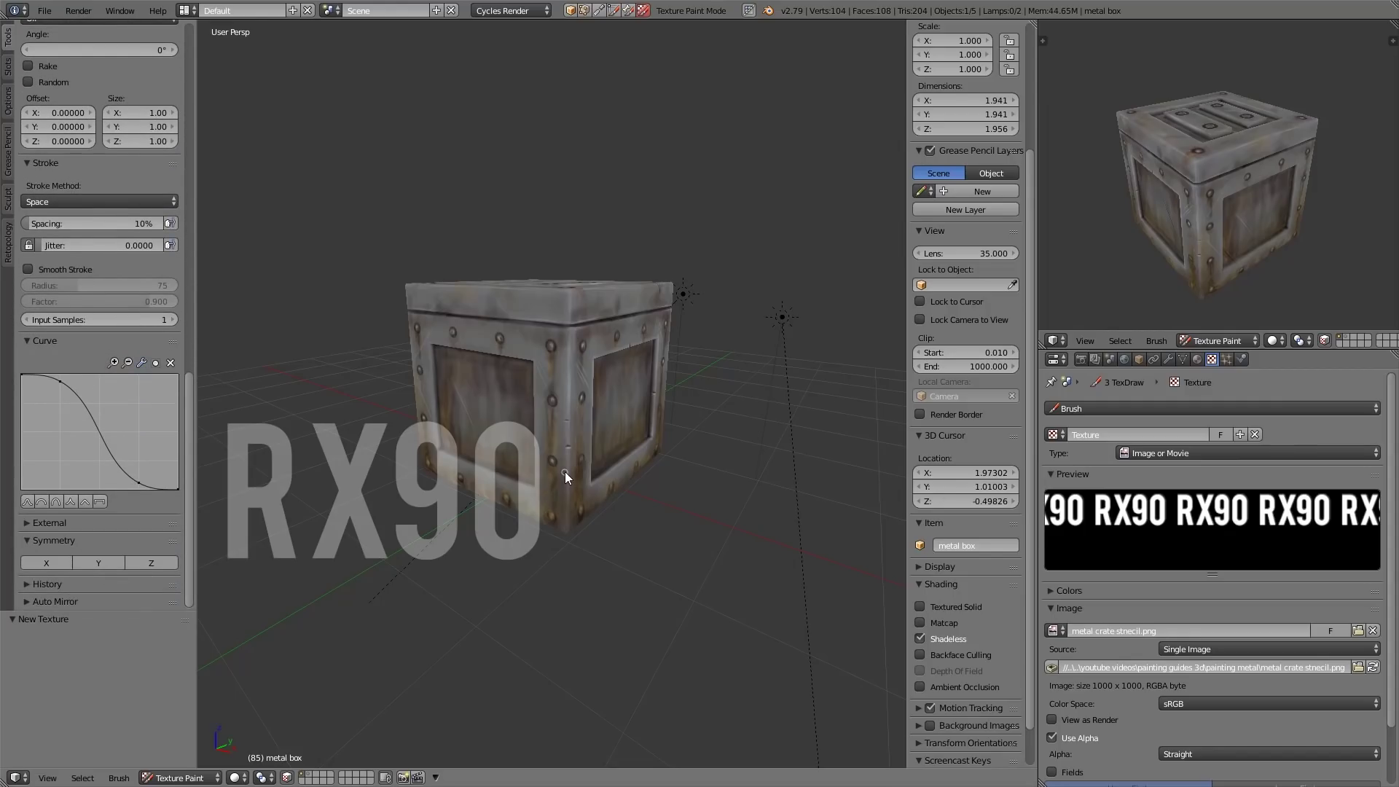
pyautogui.moveTo(437, 489); pyautogui.dragTo(585, 429, button='right')
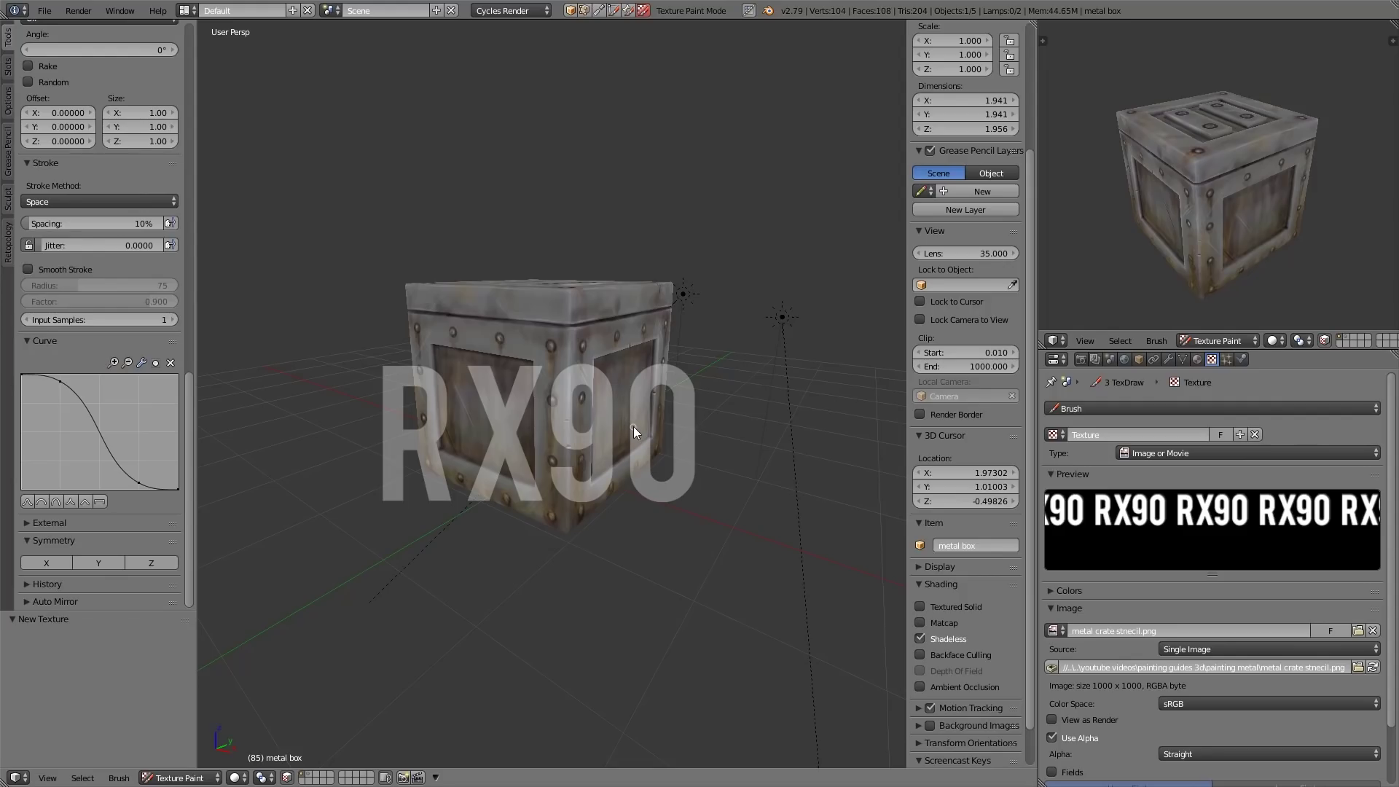
# Show the crate in front orthographic view and position the RX90 stencil over the upper half of its recessed panel.
pyautogui.press('Up')
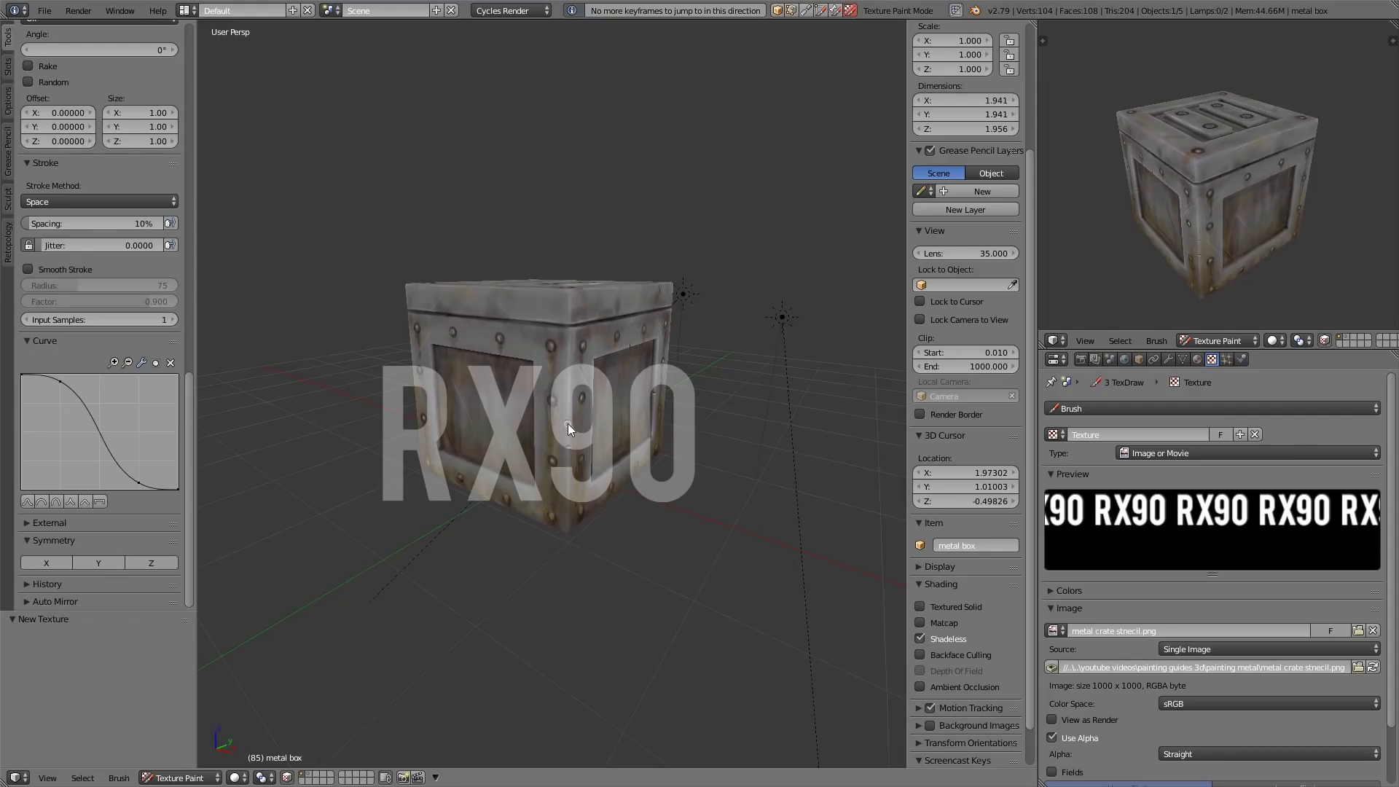
pyautogui.press('KP_1')
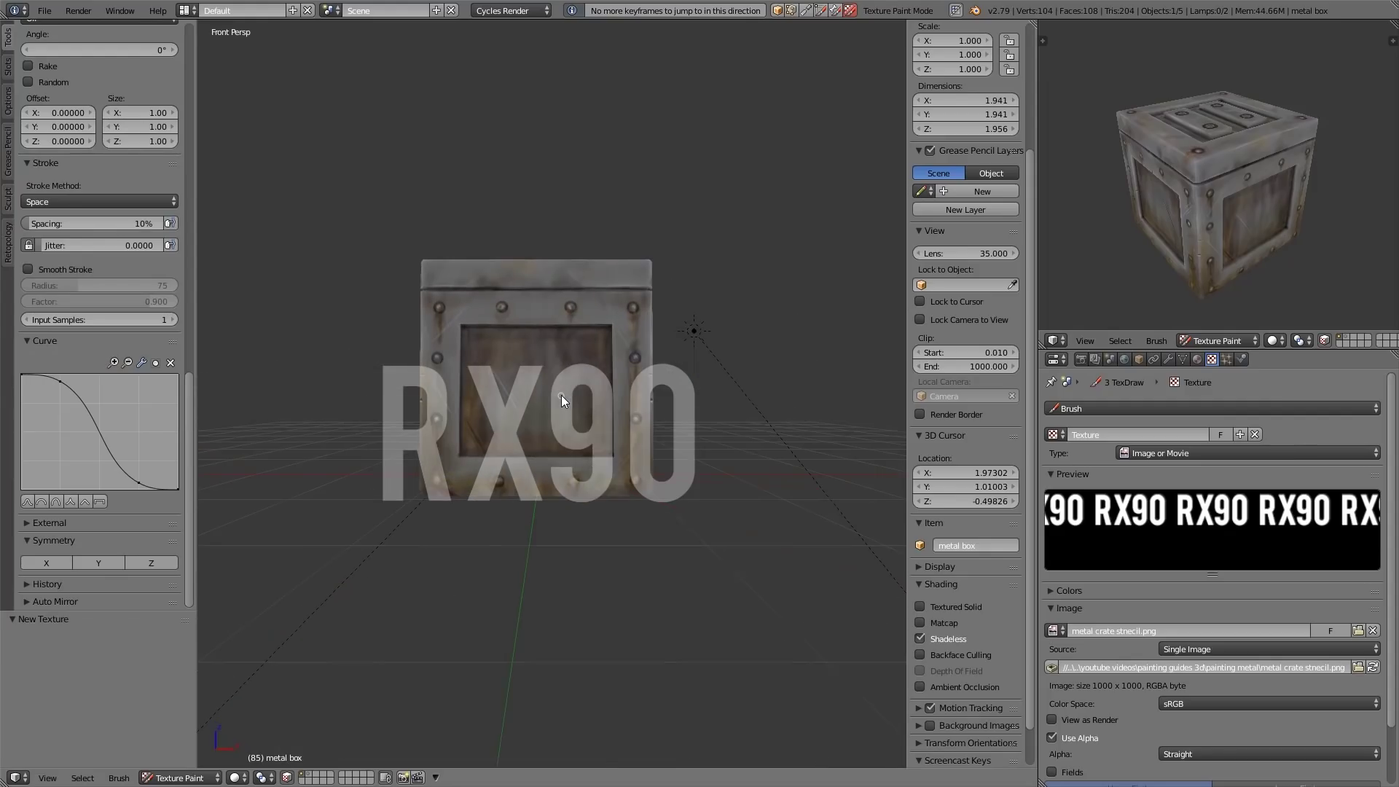
pyautogui.scroll(6, 570, 404)
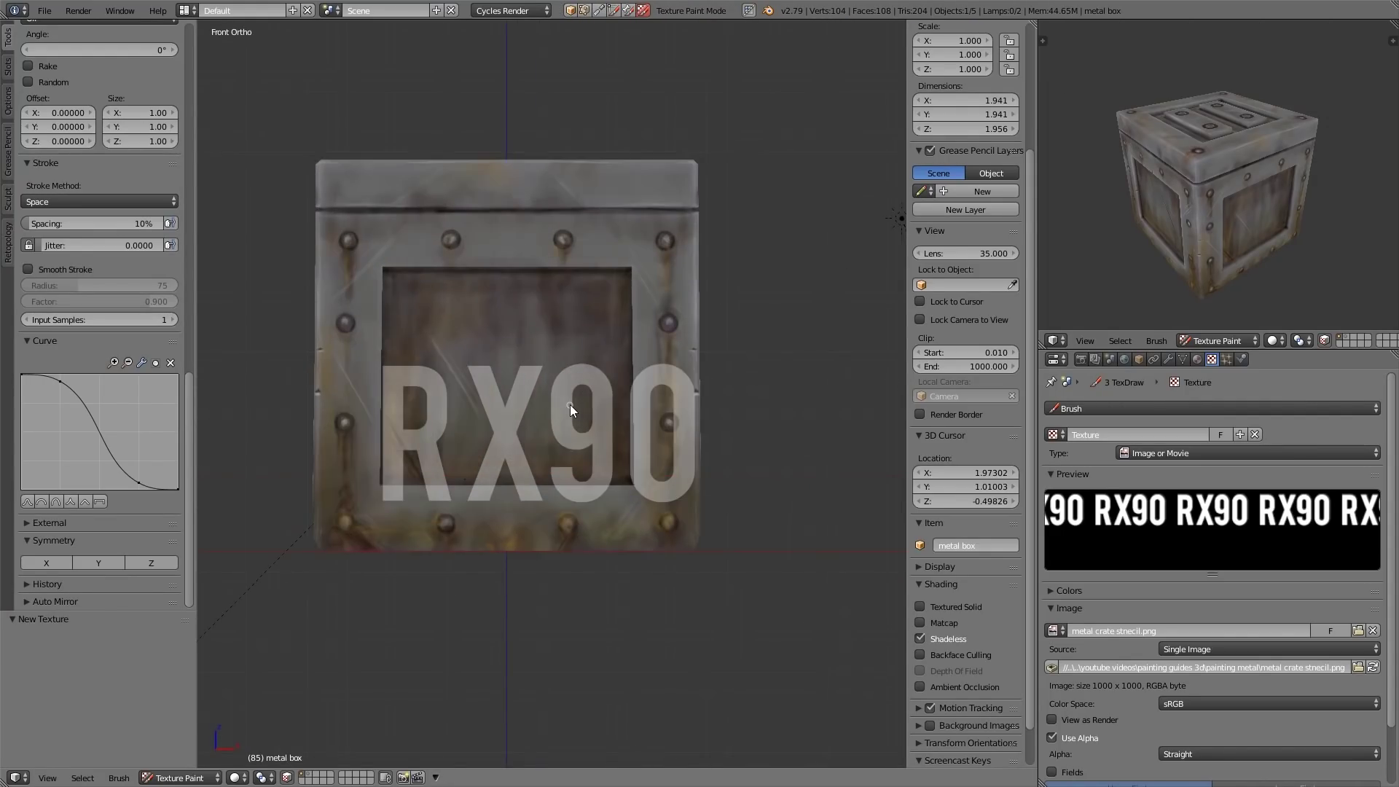
pyautogui.moveTo(575, 409); pyautogui.dragTo(519, 278, button='right')
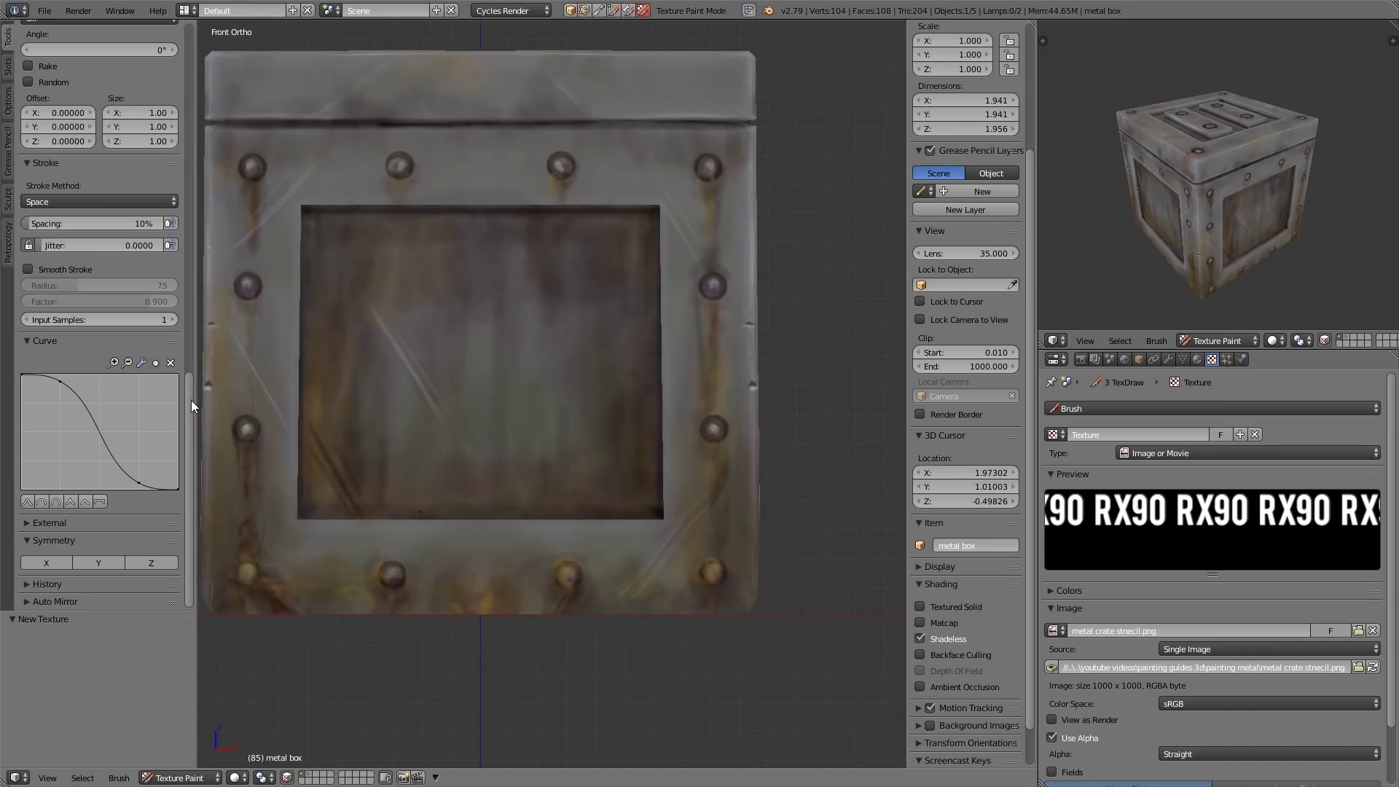
# Choose yellow for the 3 TexDraw brush and set its radius to 37 px and strength to 0.975.
pyautogui.moveTo(191, 400); pyautogui.dragTo(194, 81)
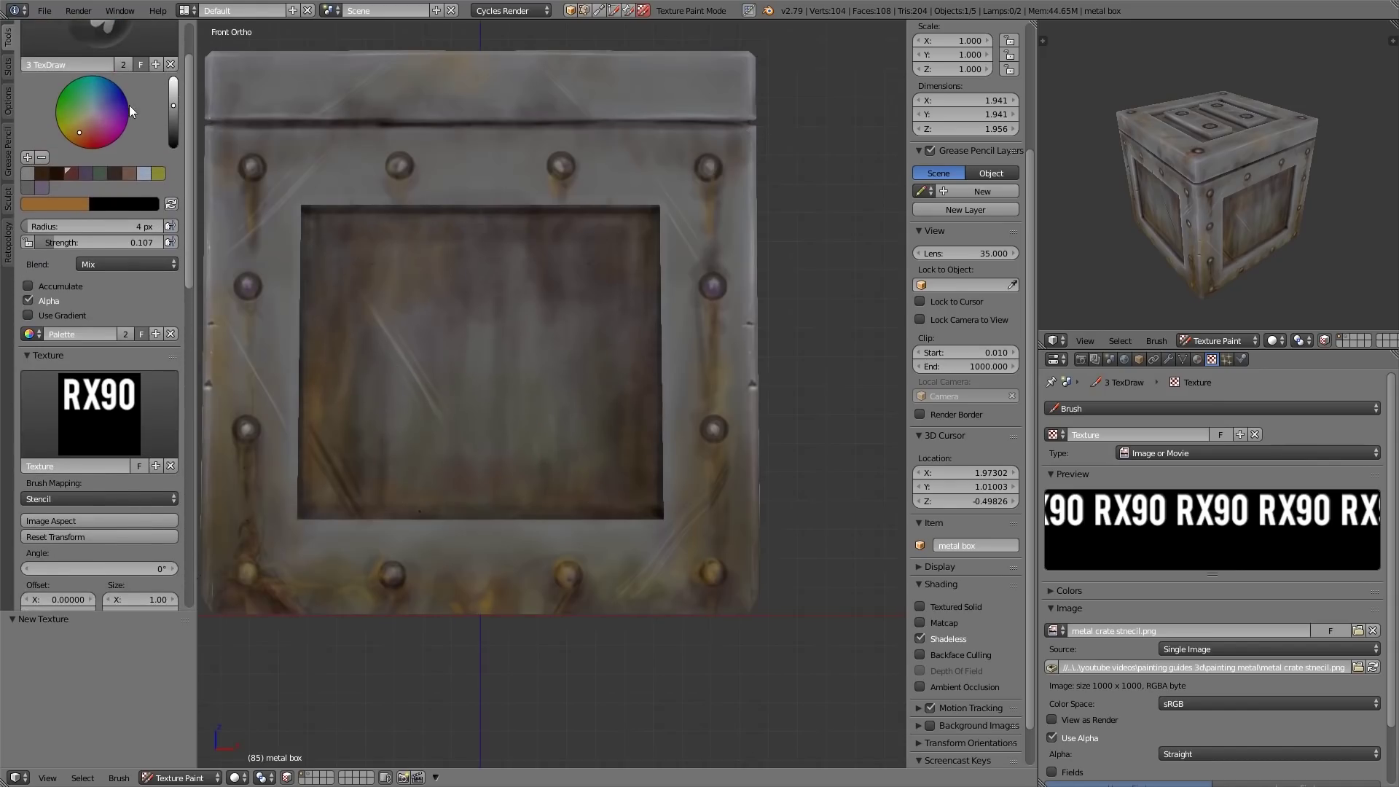
pyautogui.click(61, 132)
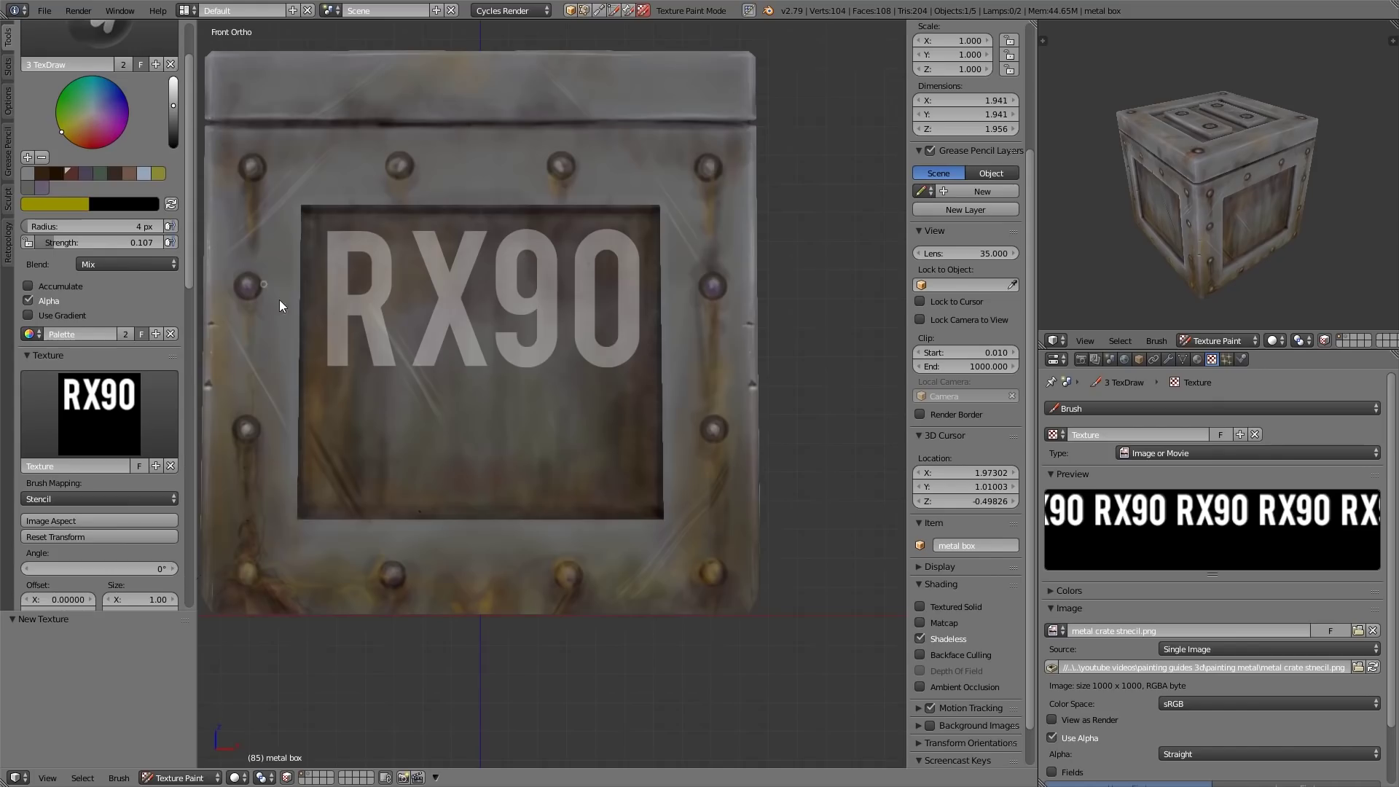
pyautogui.press(']')
pyautogui.press(']')
pyautogui.press(']')
pyautogui.press(']')
pyautogui.press(']')
pyautogui.press(']')
pyautogui.press(']')
pyautogui.press(']')
pyautogui.press(']')
pyautogui.press(']')
pyautogui.press(']')
pyautogui.press(']')
pyautogui.press(']')
pyautogui.press(']')
pyautogui.press(']')
pyautogui.press(']')
pyautogui.press(']')
pyautogui.press(']')
pyautogui.press(']')
pyautogui.press(']')
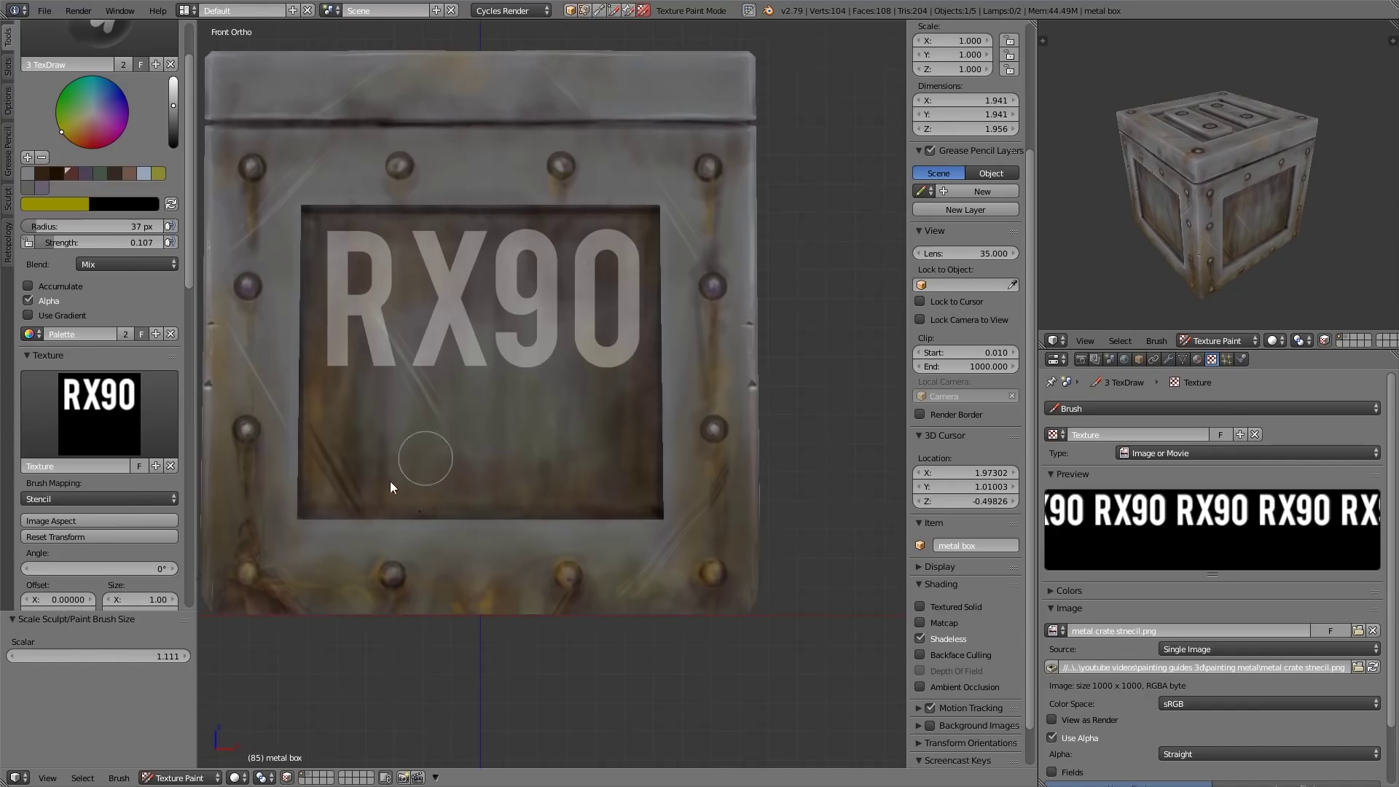
pyautogui.moveTo(103, 247); pyautogui.dragTo(138, 235)
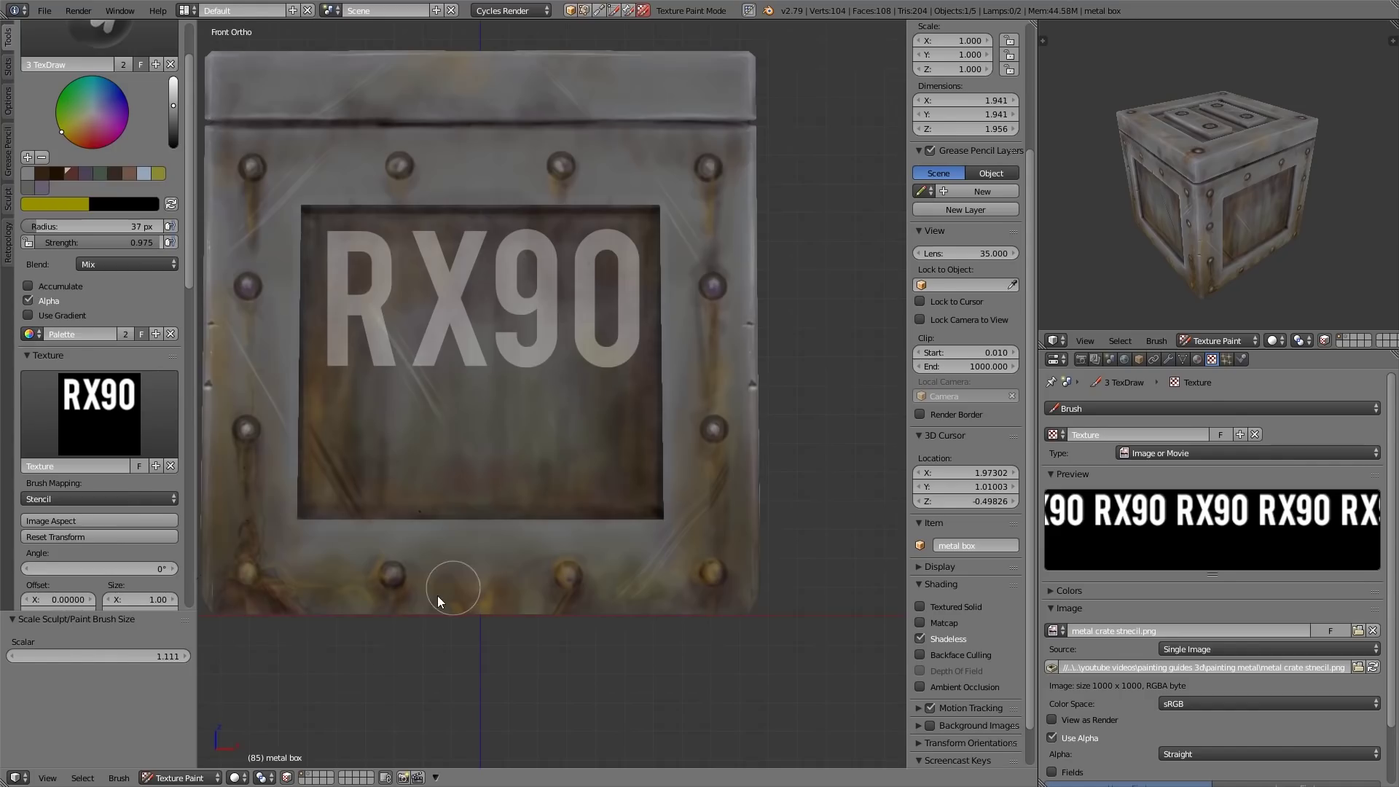
# Adjust the yellow's brightness, undo the bright test dab and dab a darker yellow through the stencil's 0 on the front panel.
pyautogui.moveTo(186, 105); pyautogui.dragTo(199, 97)
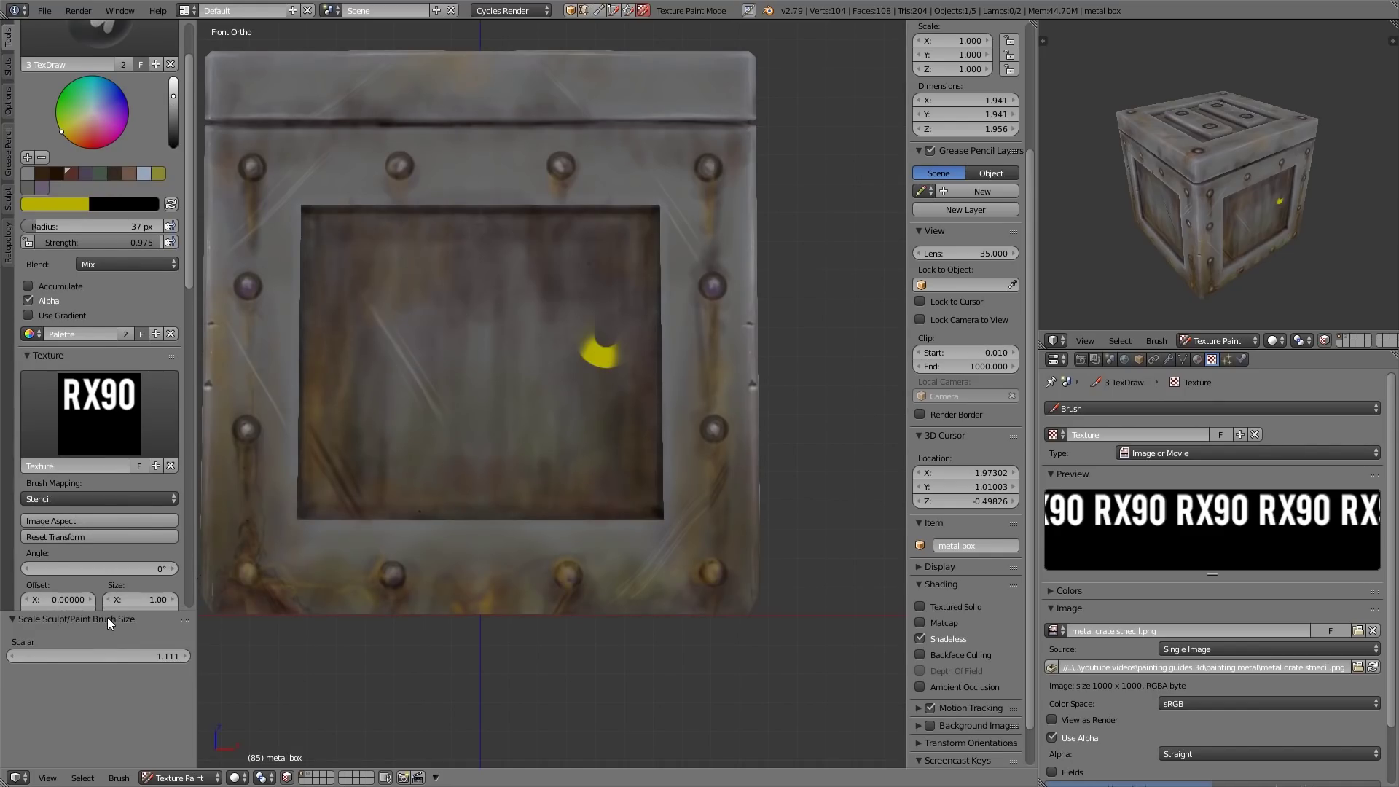
pyautogui.click(174, 110)
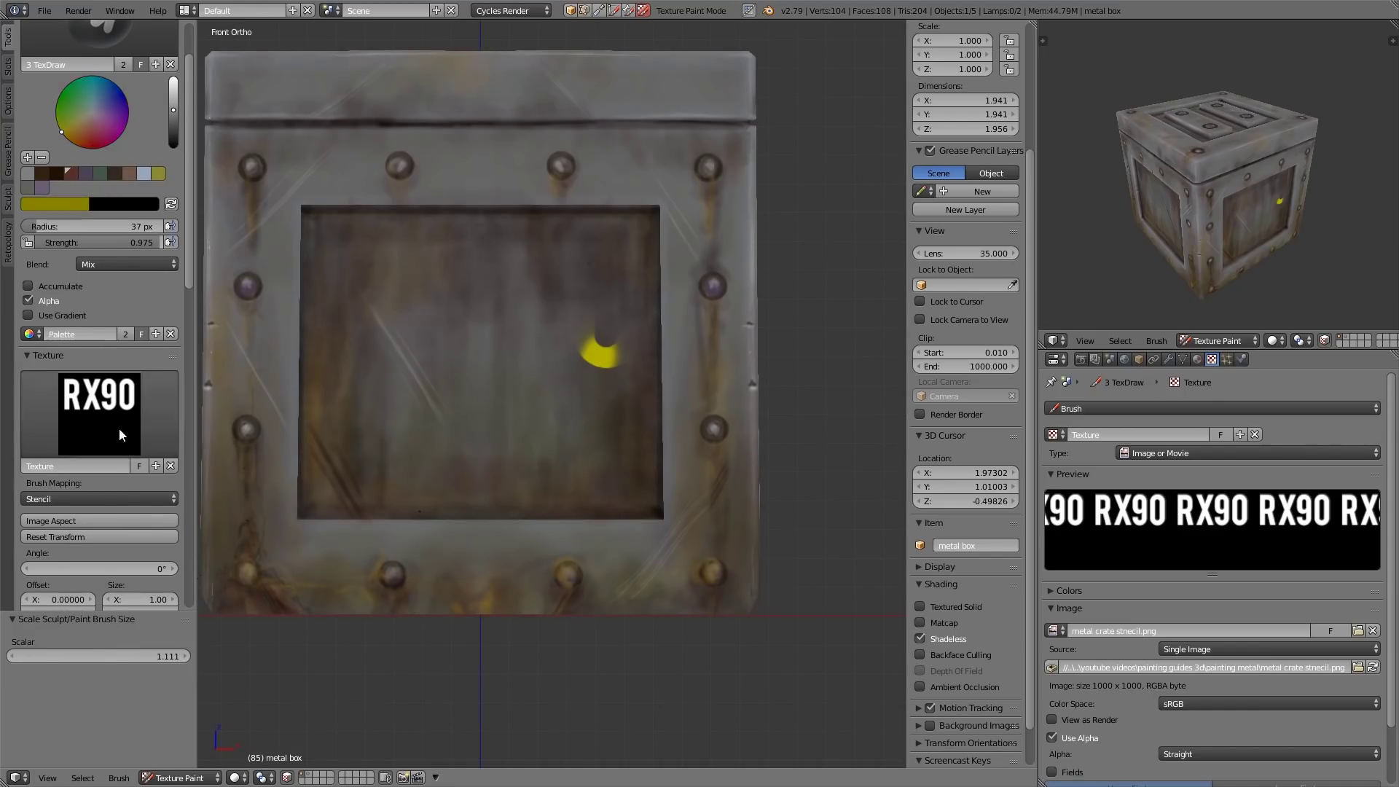
pyautogui.hotkey('ctrl', 'z')
pyautogui.click(610, 360)
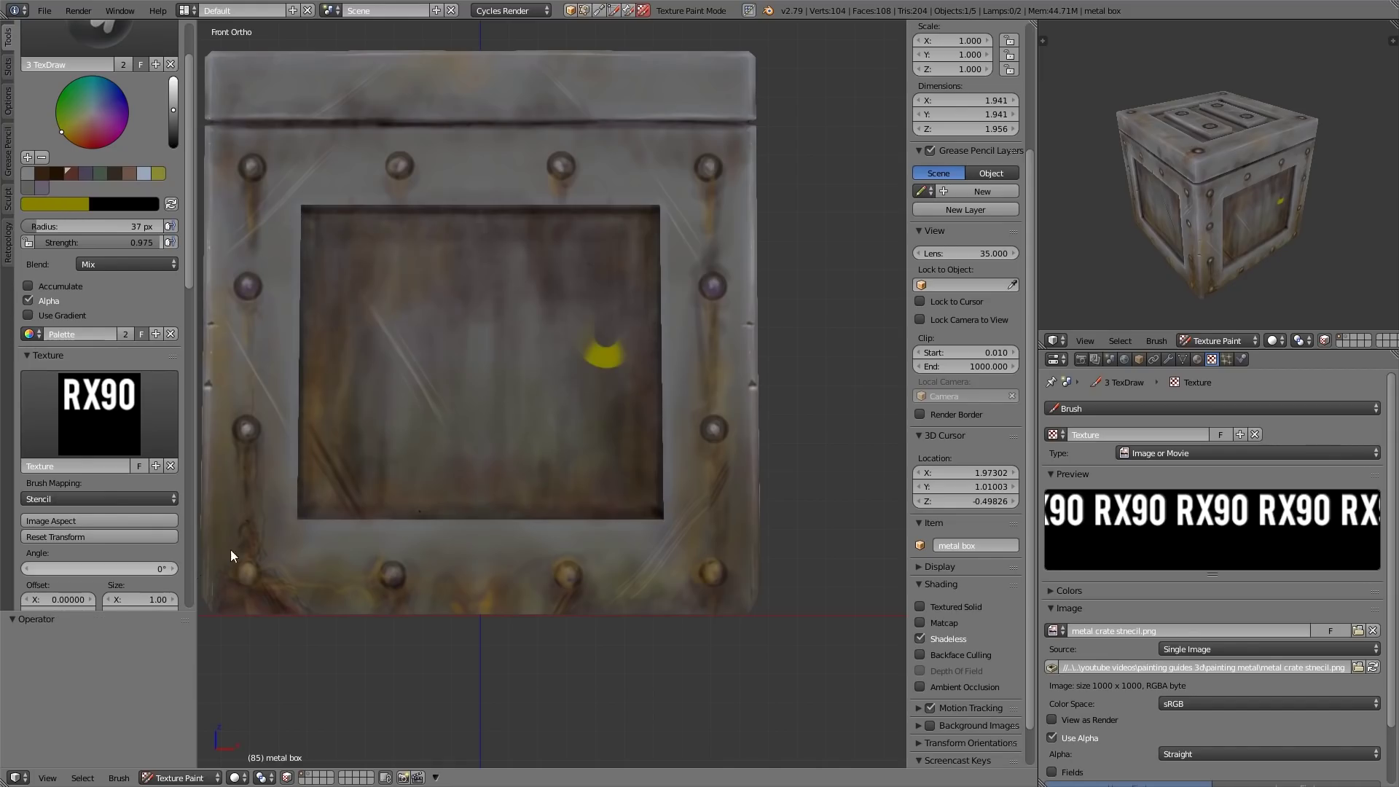
# Assign the existing cloud texture Texture.001 as the brush's texture mask.
pyautogui.moveTo(190, 281); pyautogui.dragTo(198, 395)
pyautogui.scroll(-2, 123, 382)
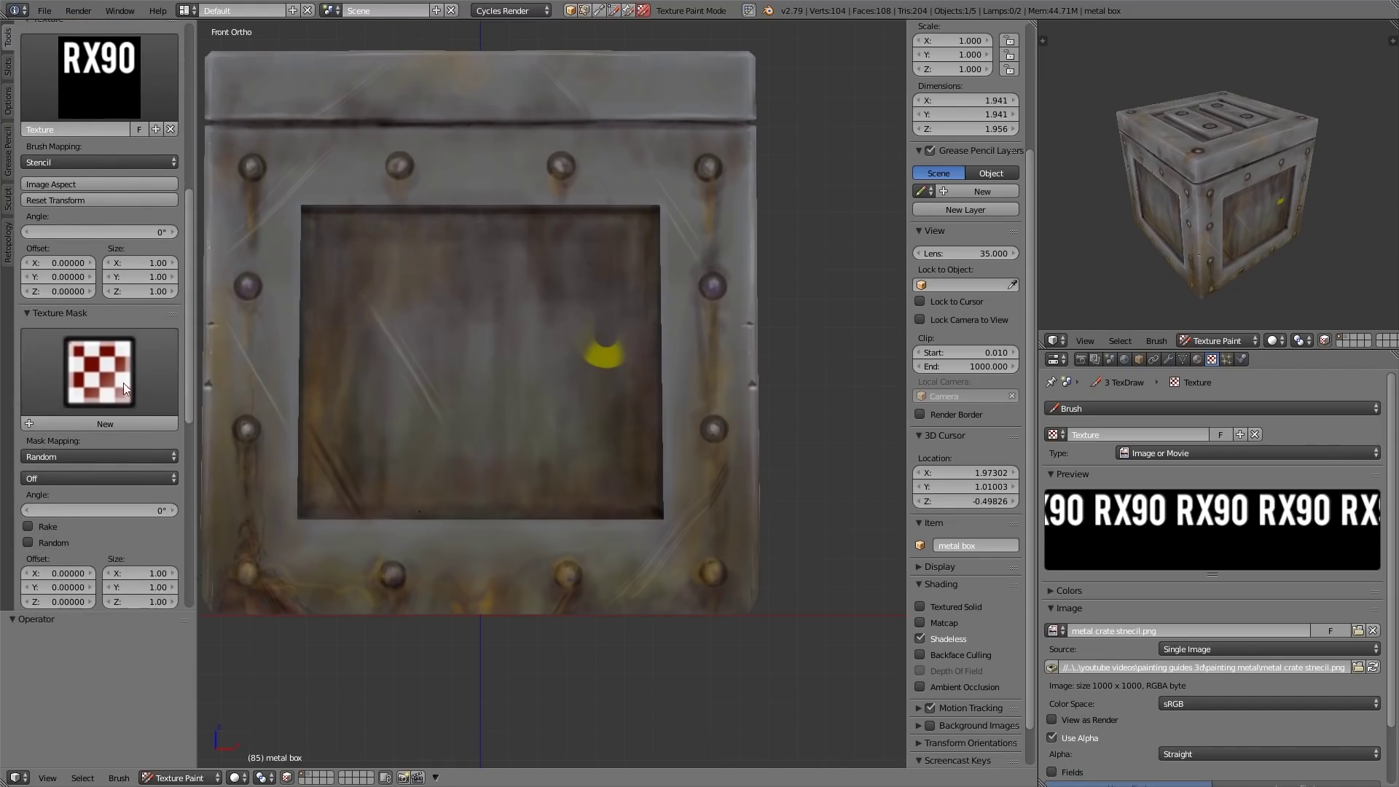
pyautogui.click(109, 375)
pyautogui.click(115, 466)
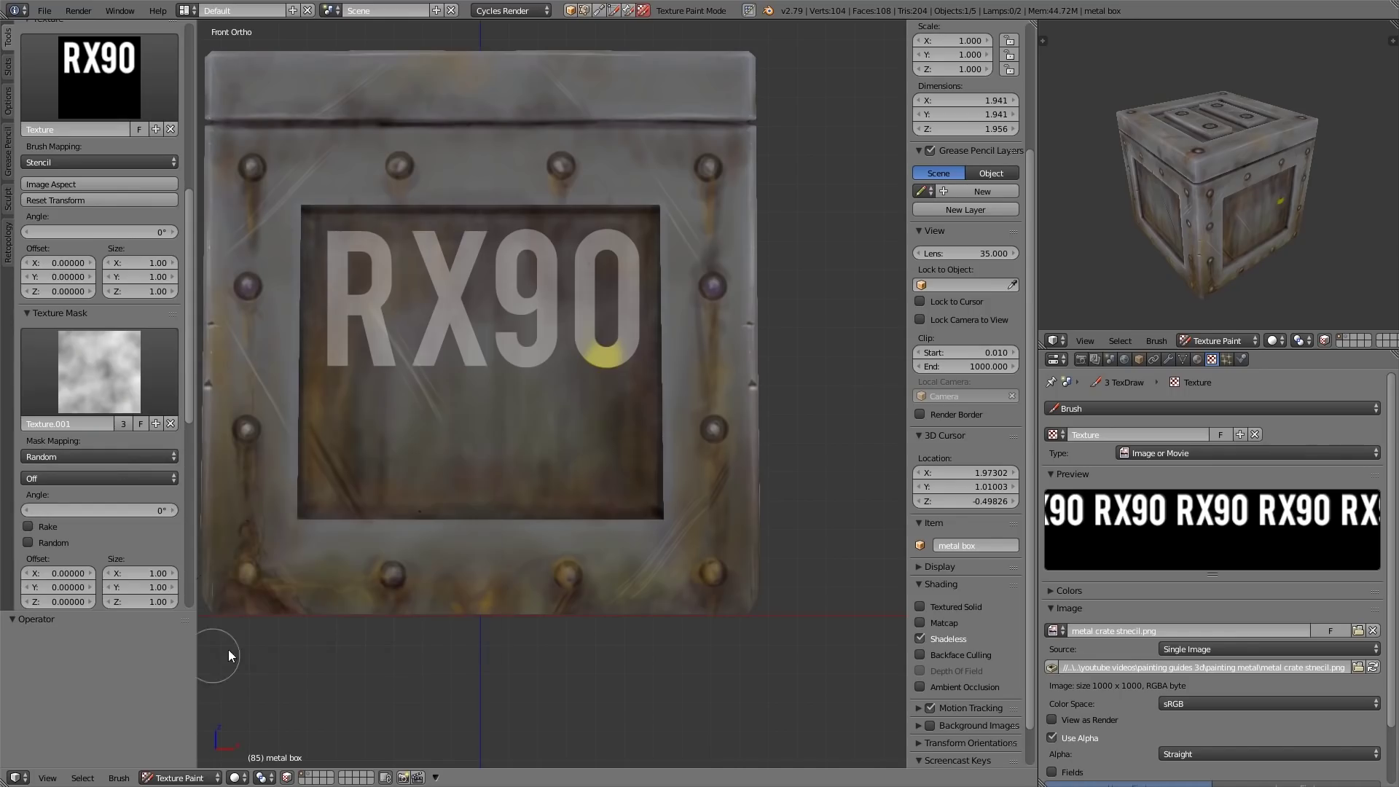
# Try painting yellow through the RX90 stencil with the cloud mask, and undo all the yellow strokes on the front panel.
pyautogui.moveTo(513, 372); pyautogui.dragTo(544, 347)
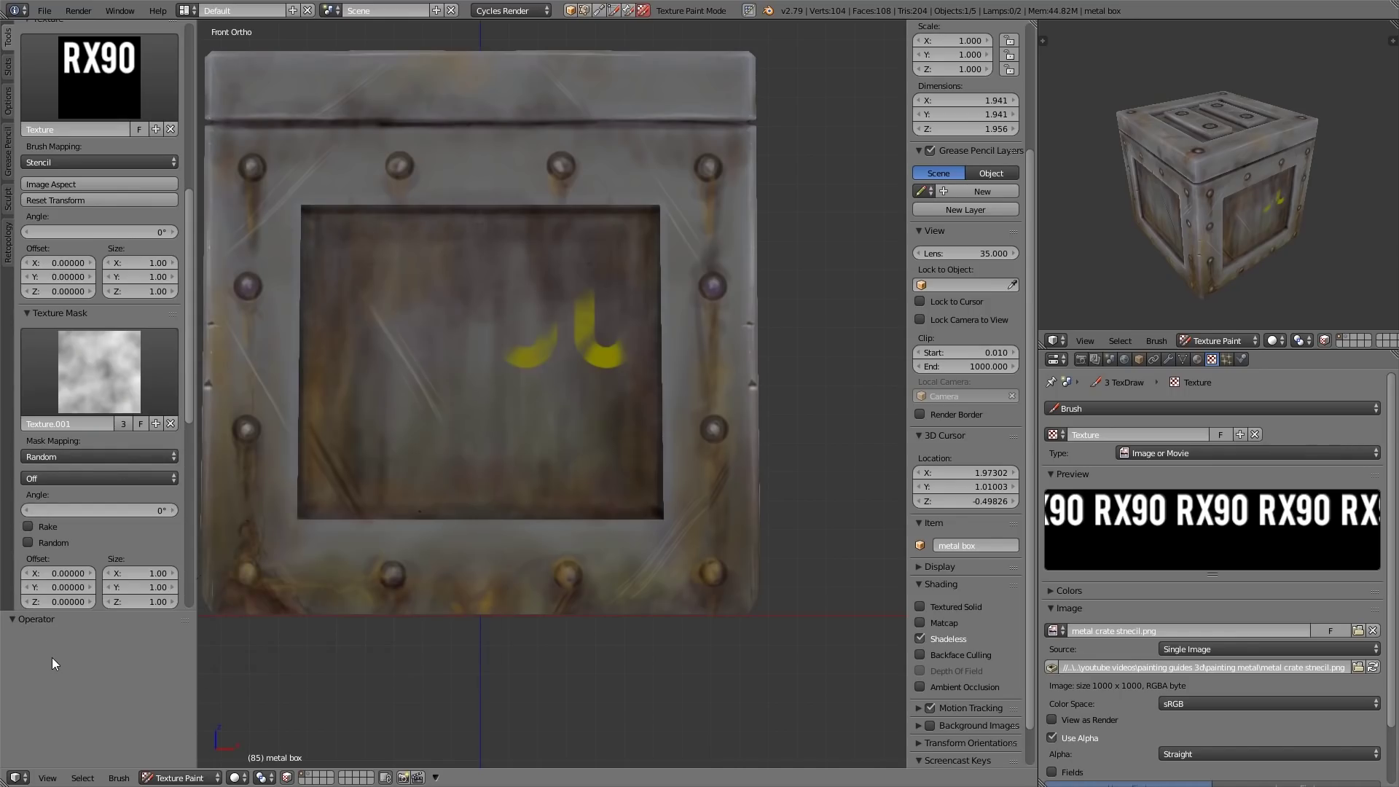
pyautogui.hotkey('ctrl', 'z')
pyautogui.hotkey('ctrl', 'z')
pyautogui.hotkey('ctrl', 'z')
pyautogui.hotkey('ctrl', 'z')
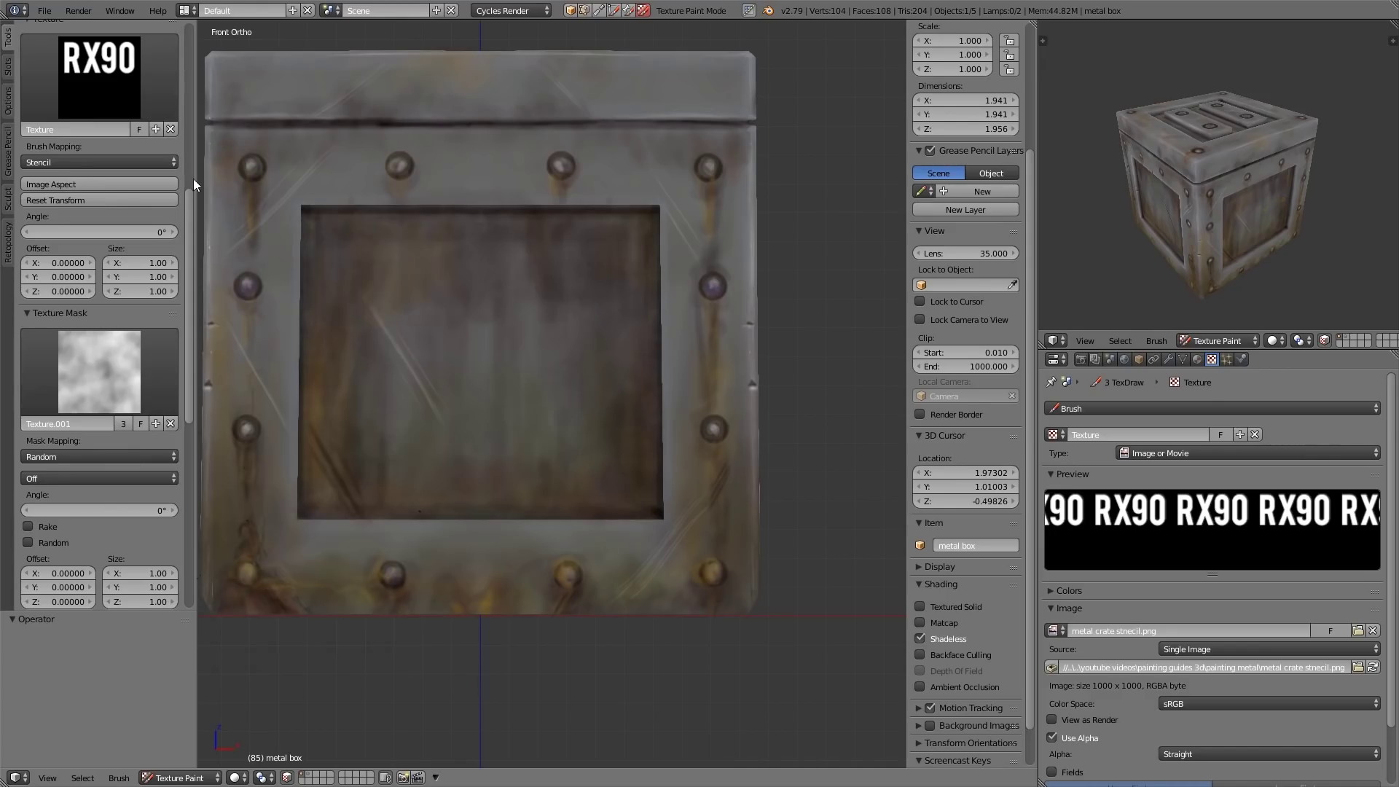
# Set the brush strength to 0.7, paint the full RX90 lettering in yellow on the front panel, and undo the last stroke.
pyautogui.scroll(10, 186, 98)
pyautogui.click(137, 220)
pyautogui.write('0.7')
pyautogui.press('Return')
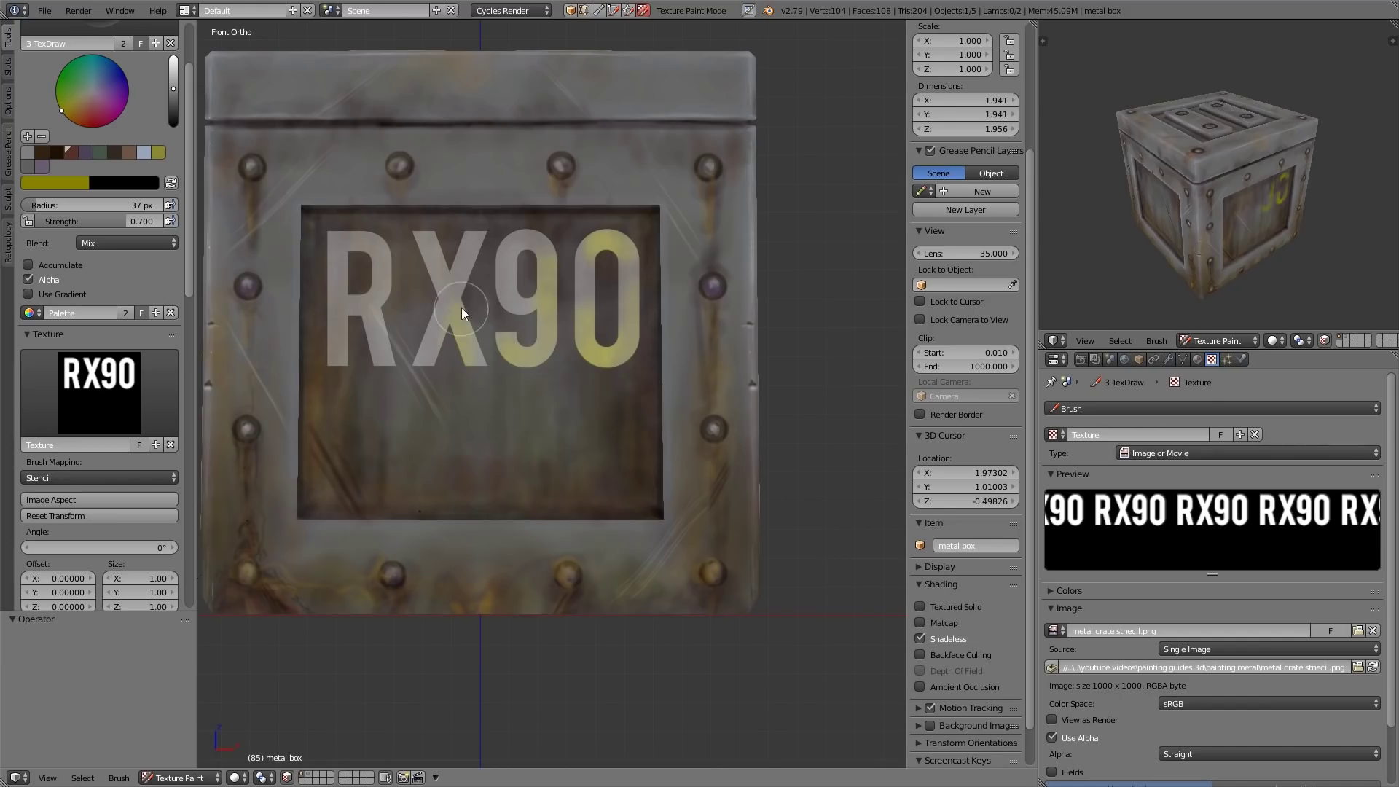
pyautogui.moveTo(461, 308)
pyautogui.mouseDown()
pyautogui.moveTo(444, 246)
pyautogui.moveTo(352, 357)
pyautogui.moveTo(512, 255)
pyautogui.moveTo(319, 394)
pyautogui.mouseUp()
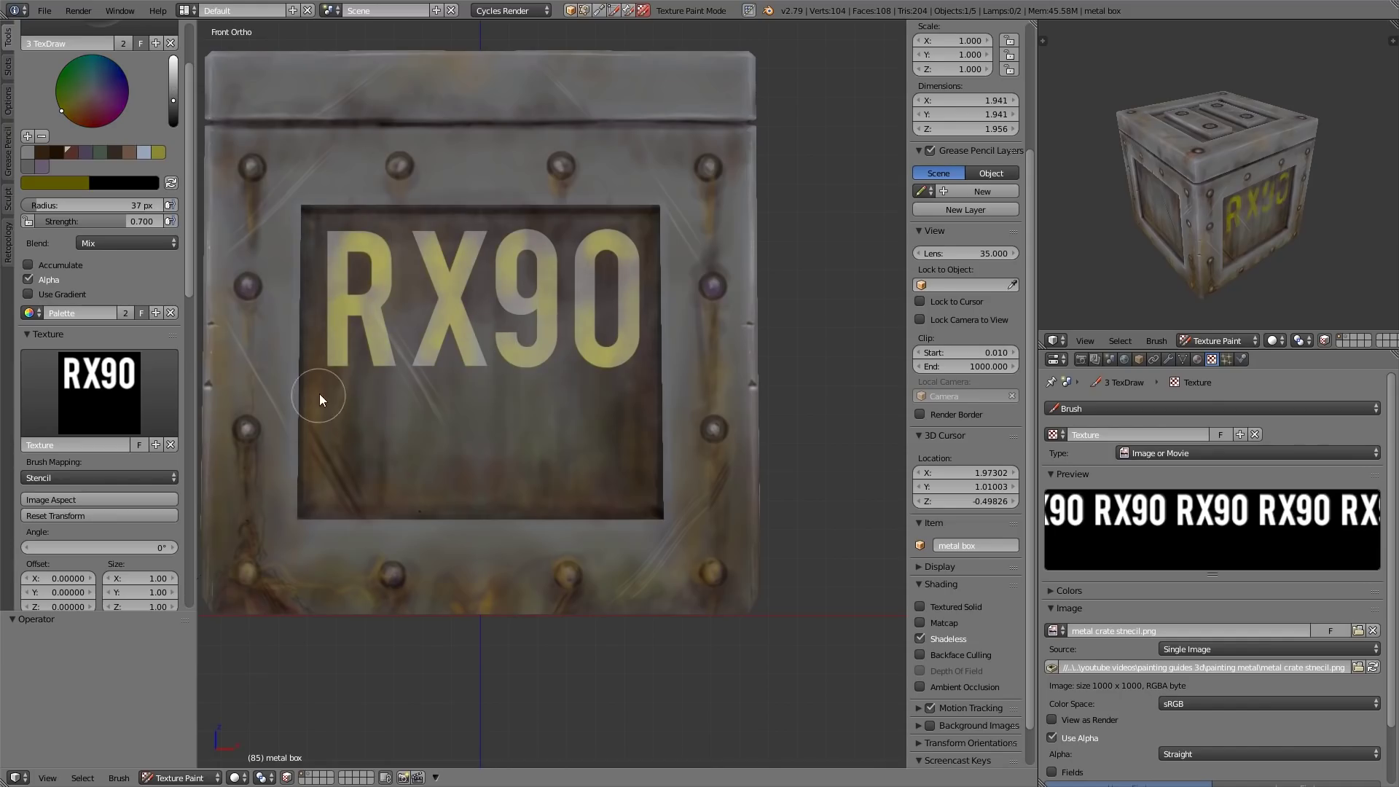
pyautogui.hotkey('ctrl', 'z')
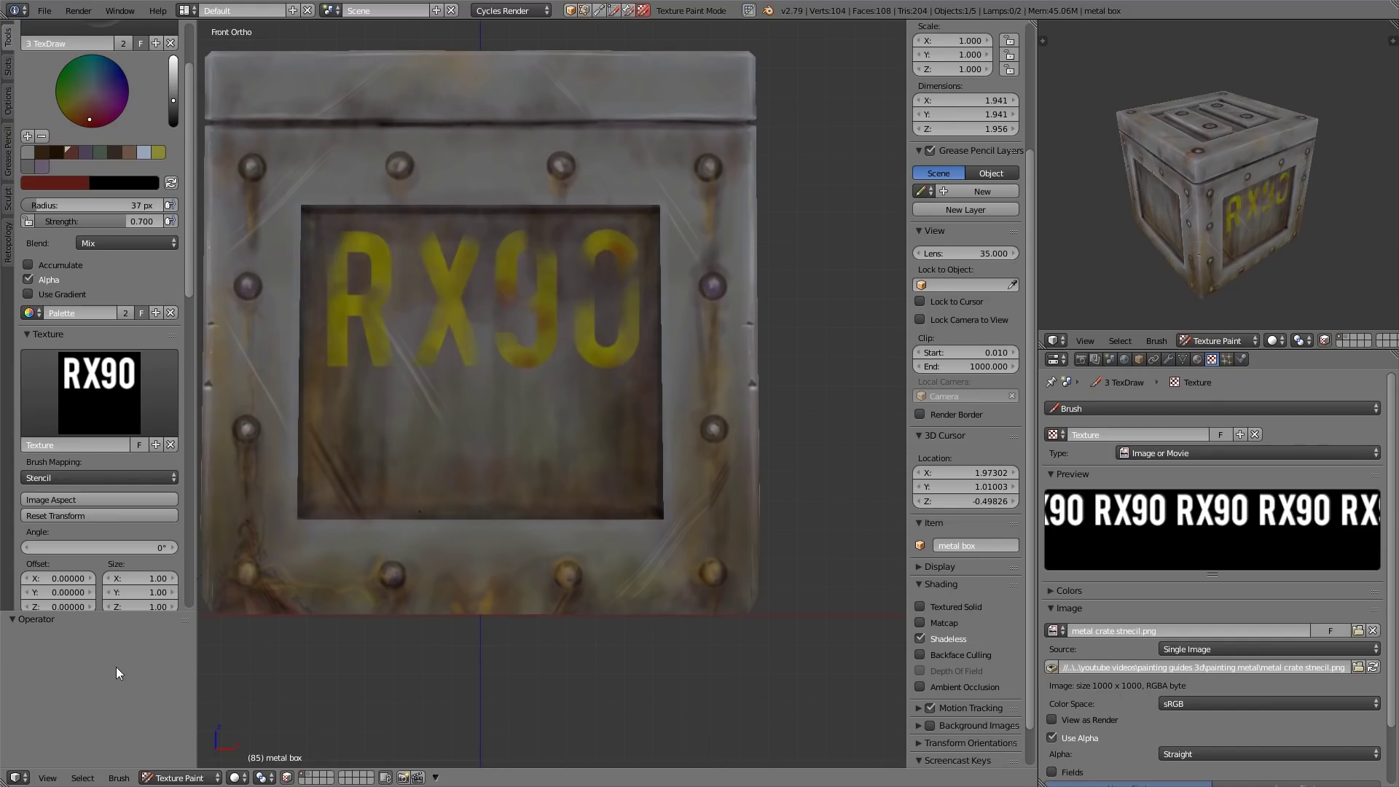
# Set the 3 TexDraw brush to strength 0.101 and radius 5 px, and remove the RX90 texture from it.
pyautogui.moveTo(127, 220); pyautogui.dragTo(40, 221)
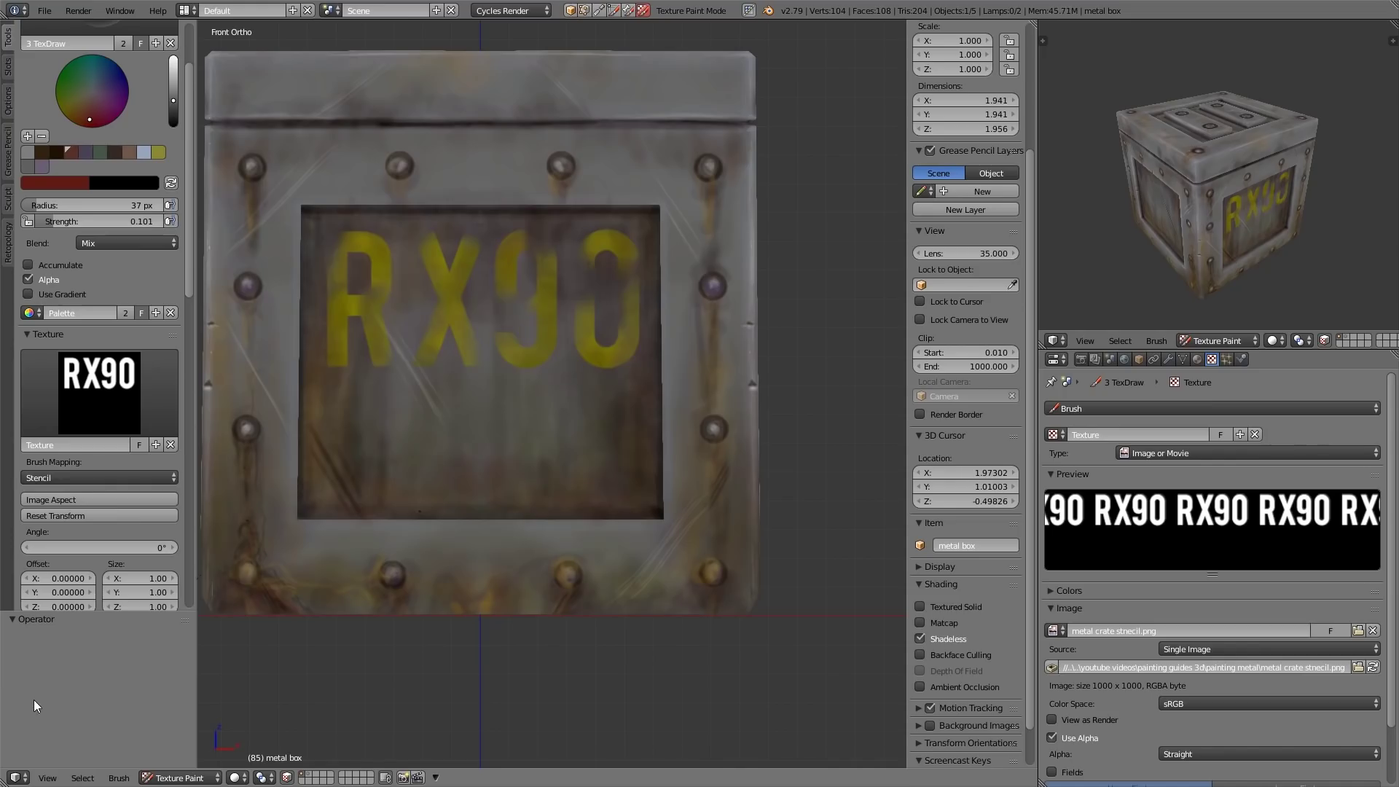
pyautogui.moveTo(556, 469); pyautogui.dragTo(199, 446, button='middle')
pyautogui.click(171, 445)
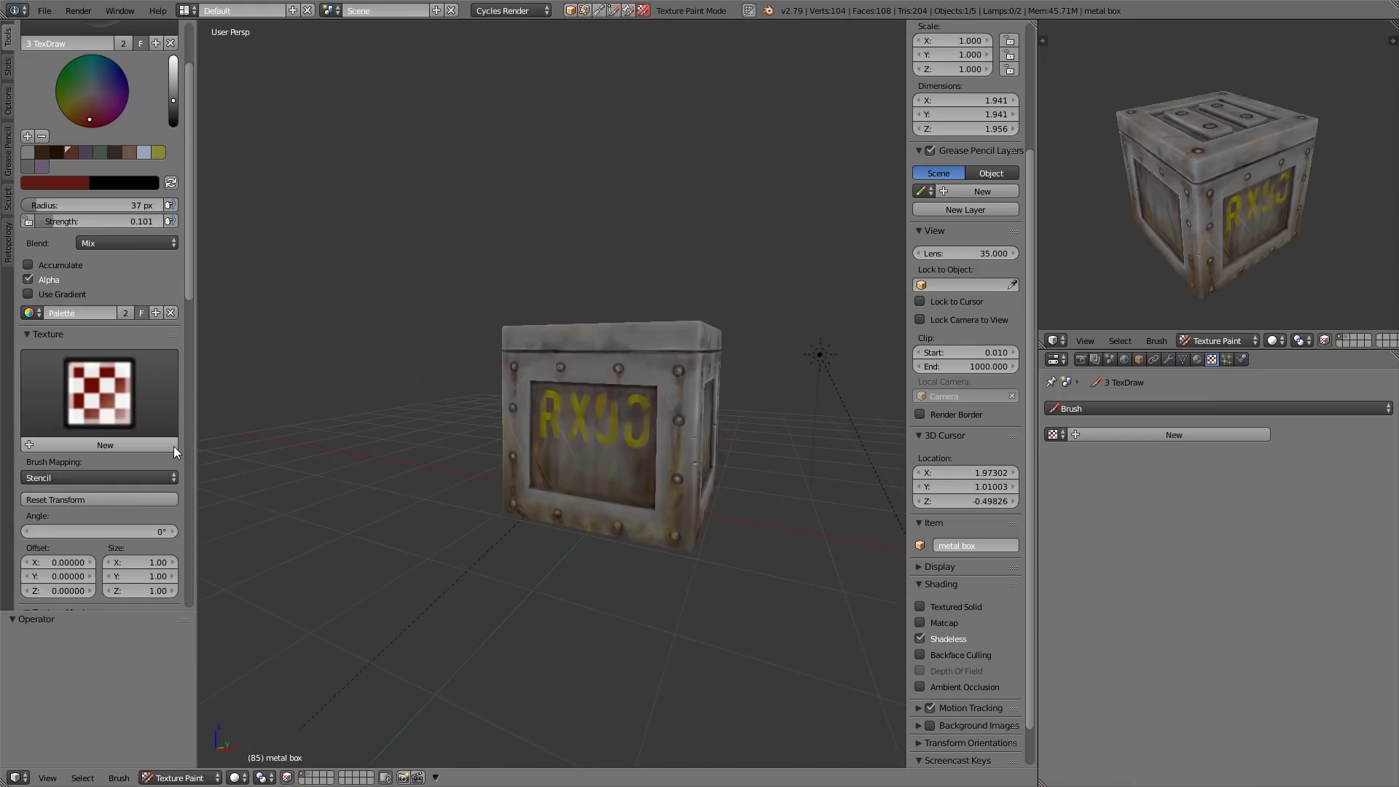
pyautogui.keyDown('ctrl'); pyautogui.moveTo(631, 482); pyautogui.dragTo(530, 325, button='middle'); pyautogui.keyUp('ctrl')
pyautogui.scroll(10, 609, 435)
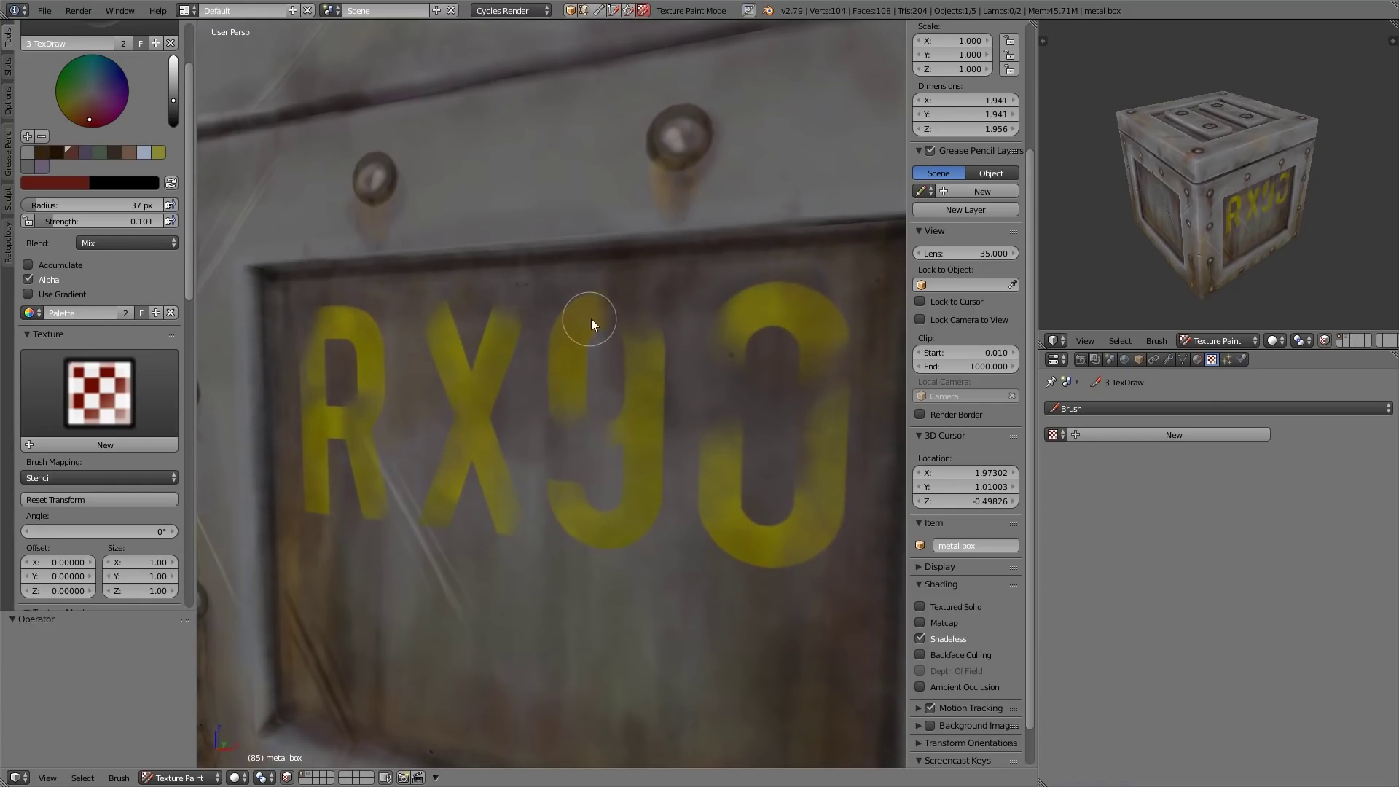
pyautogui.press('f')
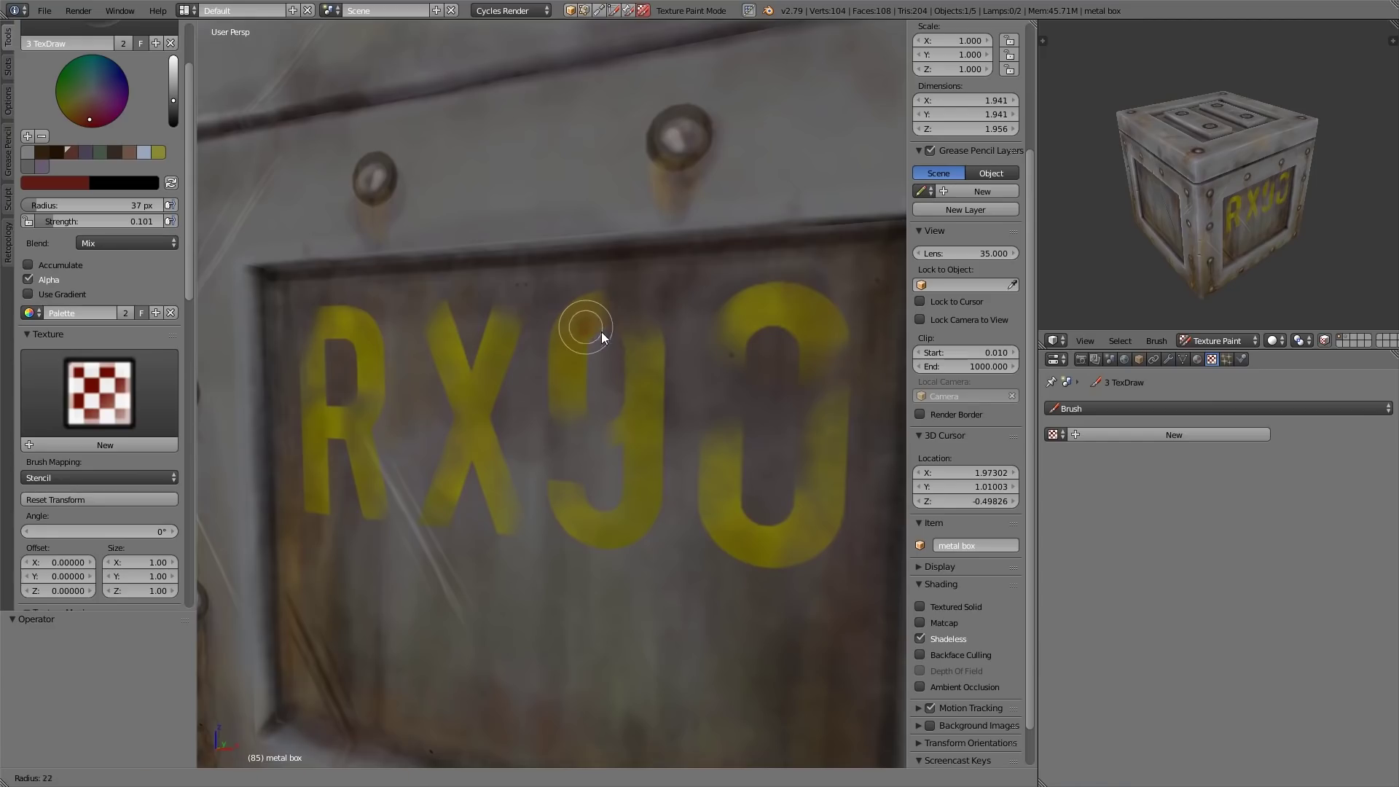
pyautogui.click(589, 329)
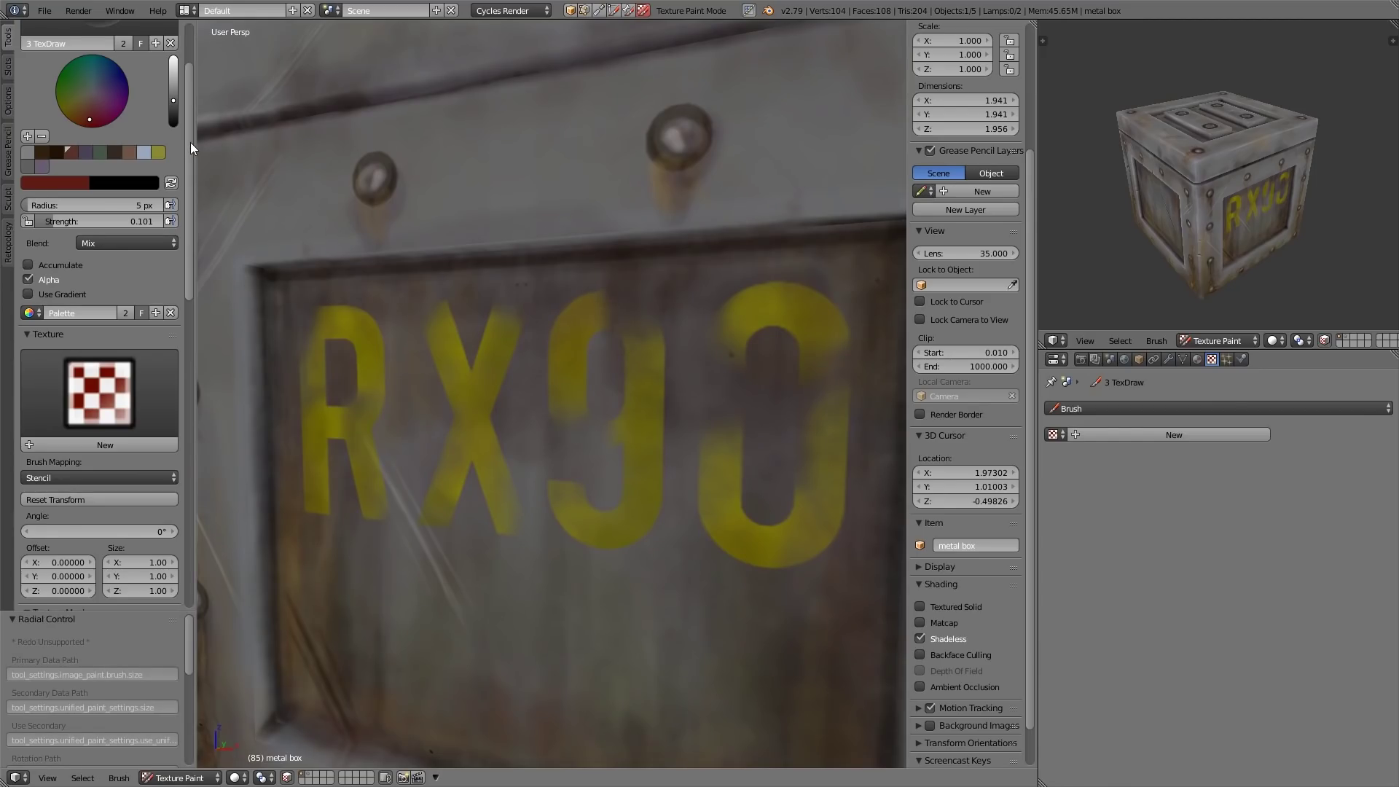
# Switch to the 1 dark brush, set its strength to 0.153 and go along the edges of the front RX90 letters.
pyautogui.scroll(3, 186, 131)
pyautogui.click(124, 80)
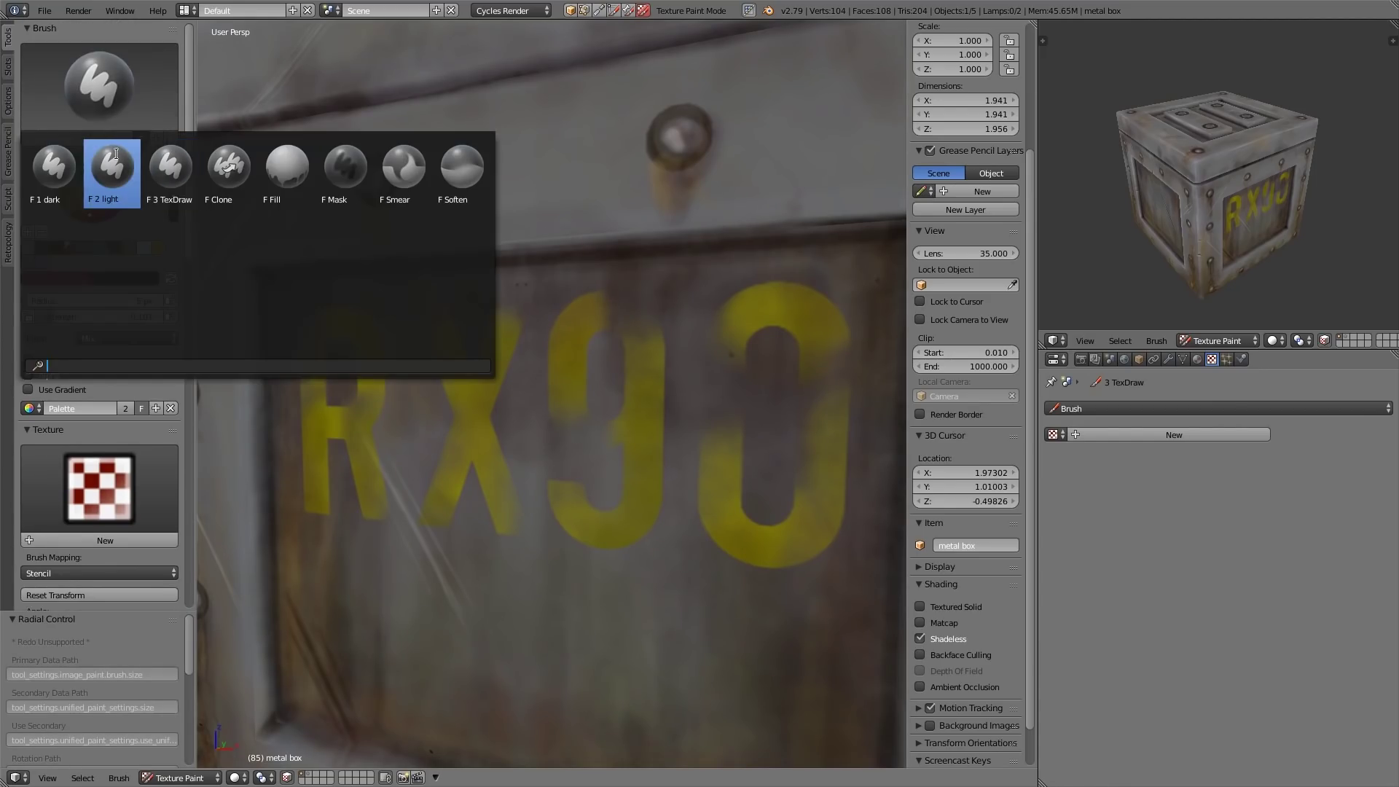
pyautogui.click(54, 167)
pyautogui.moveTo(123, 317); pyautogui.dragTo(86, 316)
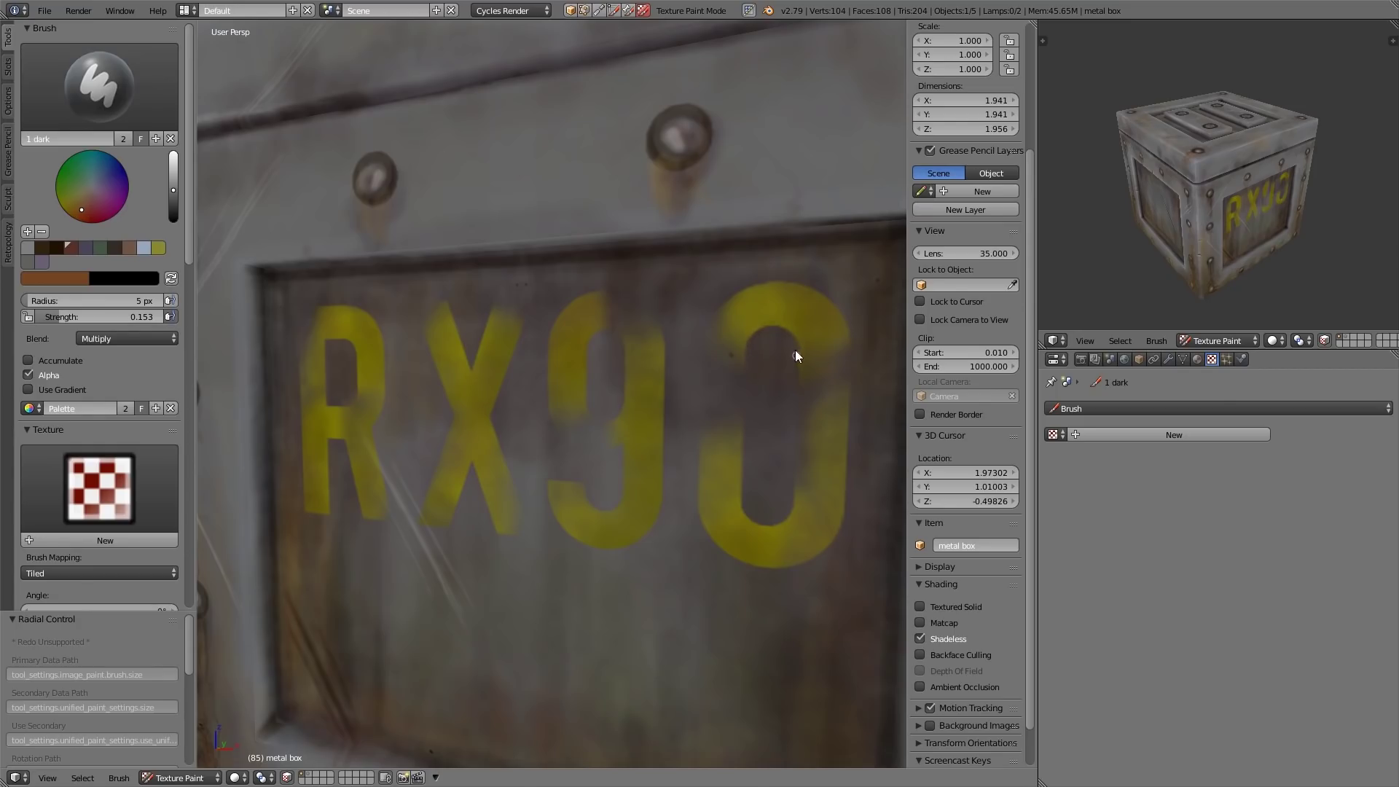
pyautogui.scroll(5, 776, 344)
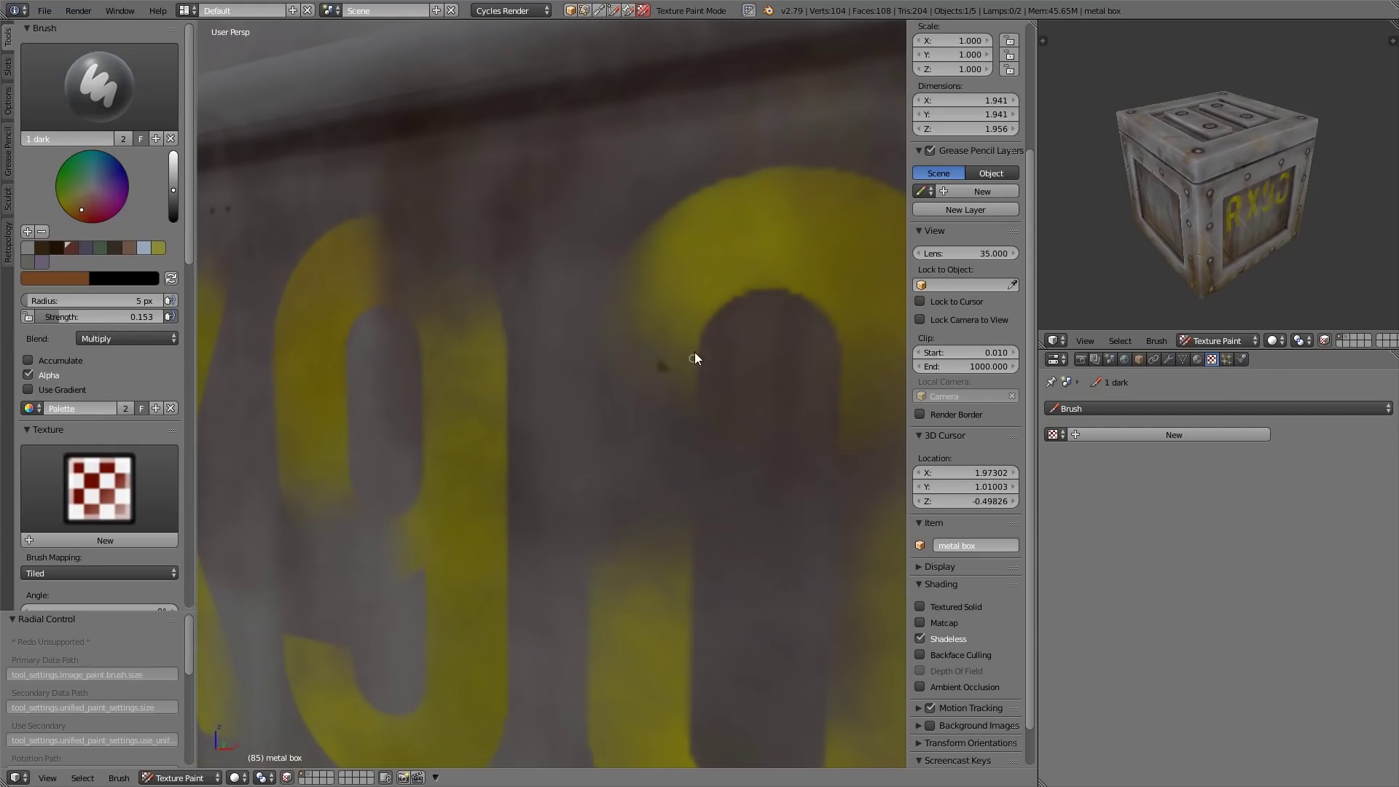
pyautogui.scroll(-3, 731, 541)
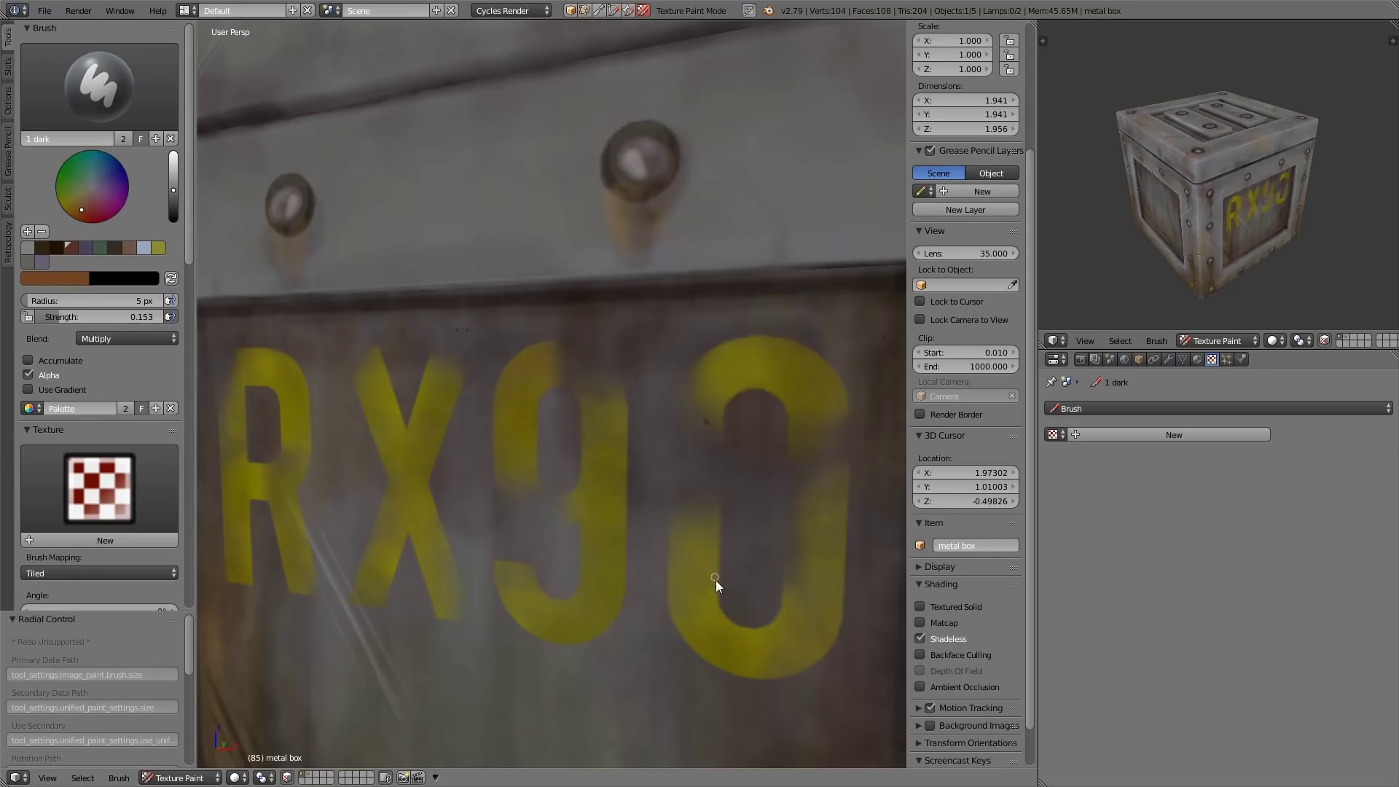
pyautogui.scroll(6, 666, 612)
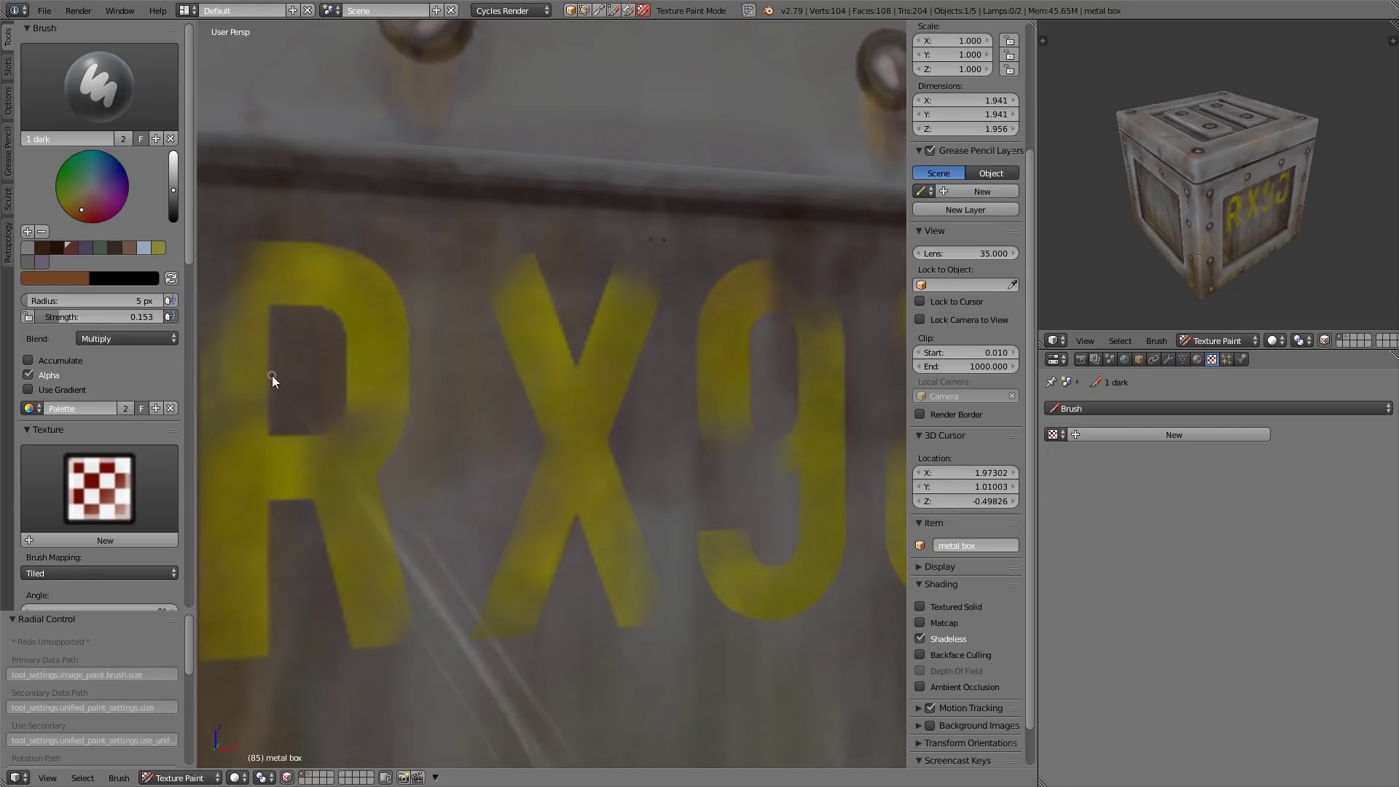
pyautogui.scroll(-6, 612, 590)
# Set the 1 dark brush's radius to 67 px and darken the front panel's RX90 lettering.
pyautogui.moveTo(612, 591); pyautogui.dragTo(693, 571, button='middle')
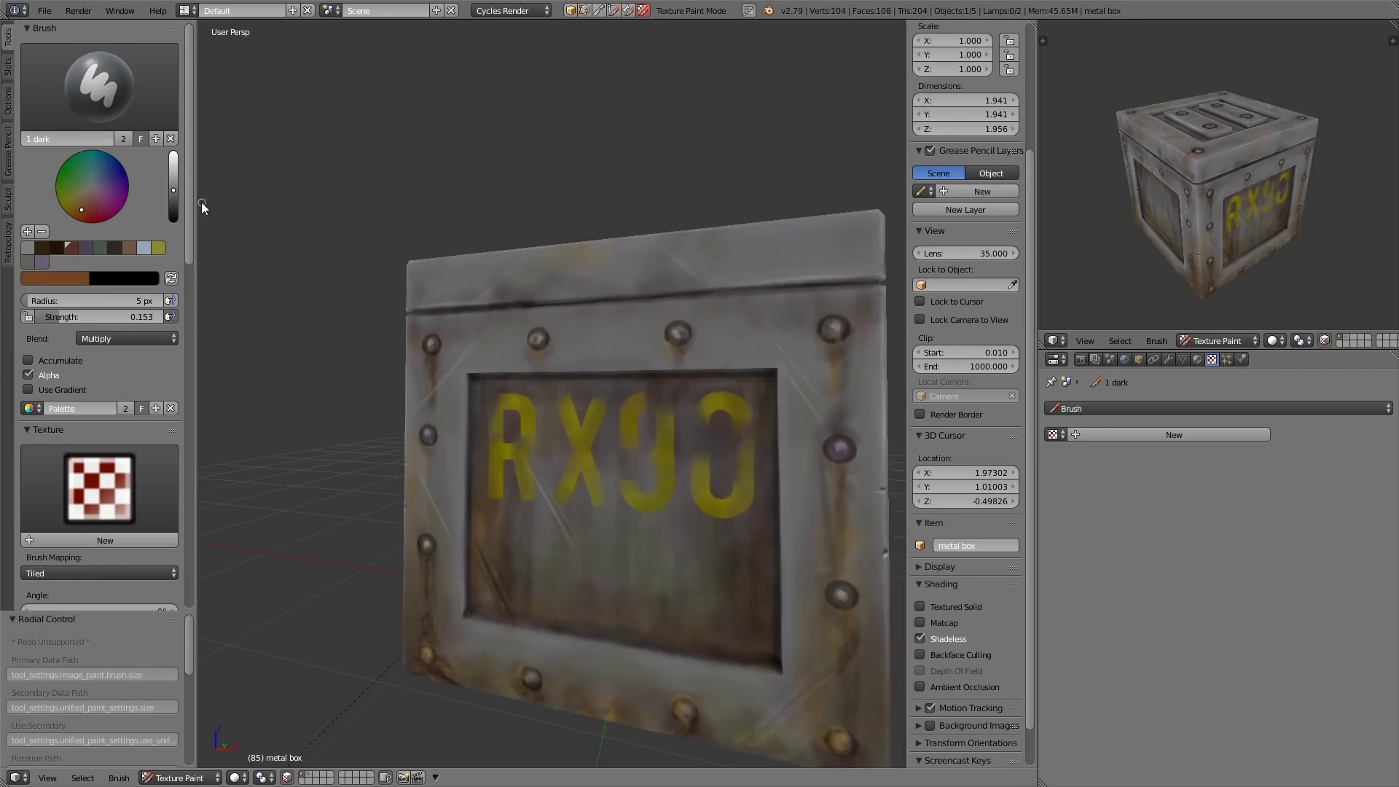
pyautogui.press('f')
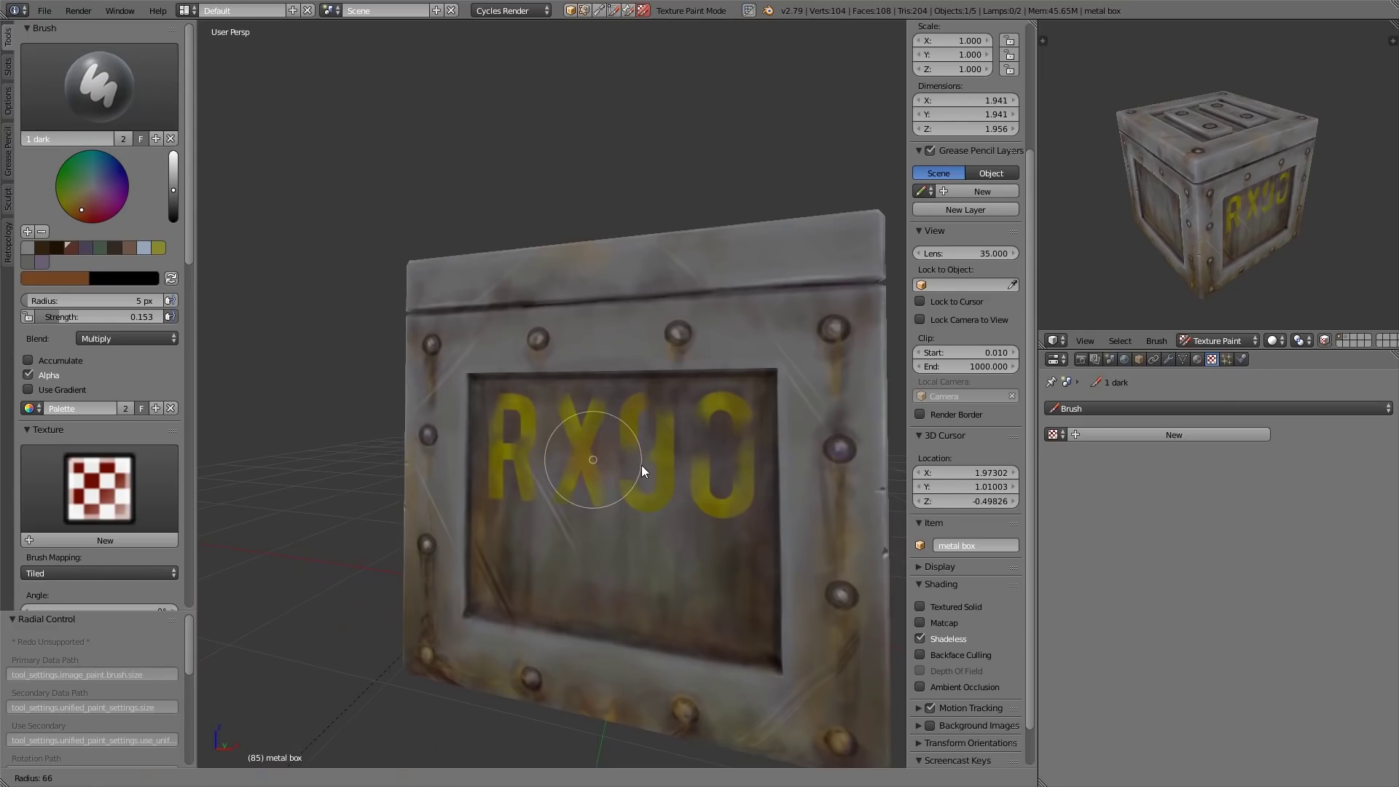
pyautogui.click(641, 465)
pyautogui.moveTo(561, 430); pyautogui.dragTo(578, 442, button='middle')
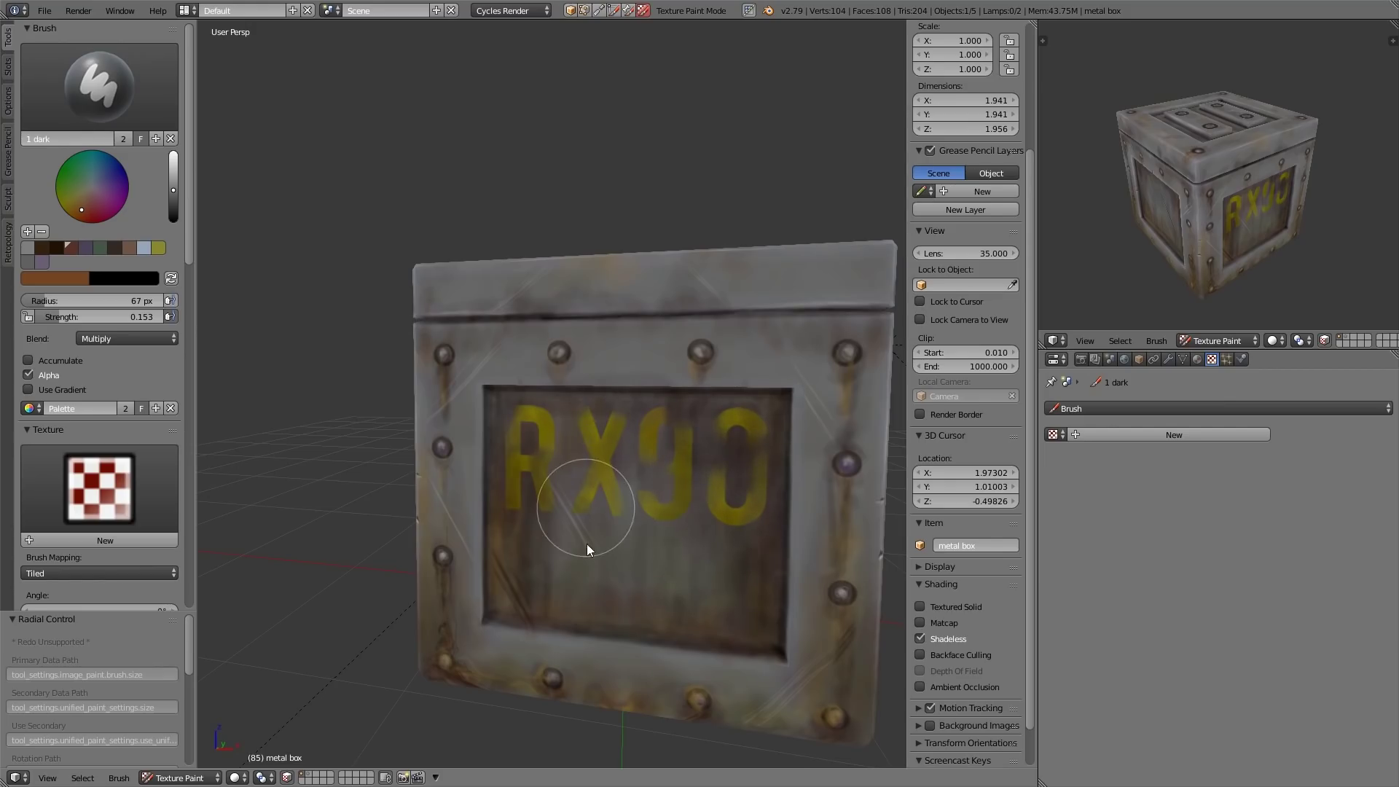
# Examine the painted crate from all around, including the lid and its bolted plates.
pyautogui.scroll(-6, 774, 443)
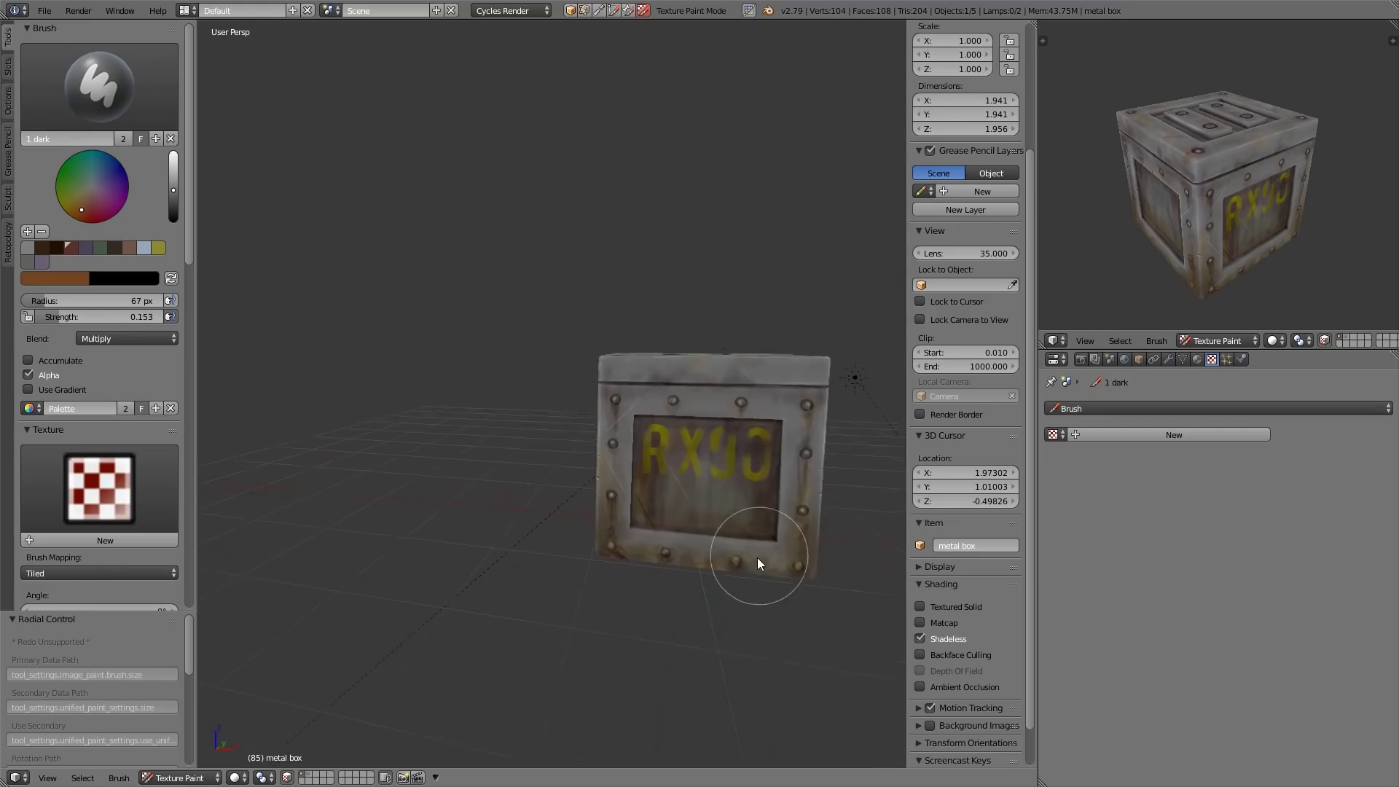
pyautogui.moveTo(758, 558); pyautogui.dragTo(697, 618, button='middle')
pyautogui.scroll(4, 610, 474)
pyautogui.moveTo(481, 339); pyautogui.dragTo(474, 396, button='middle')
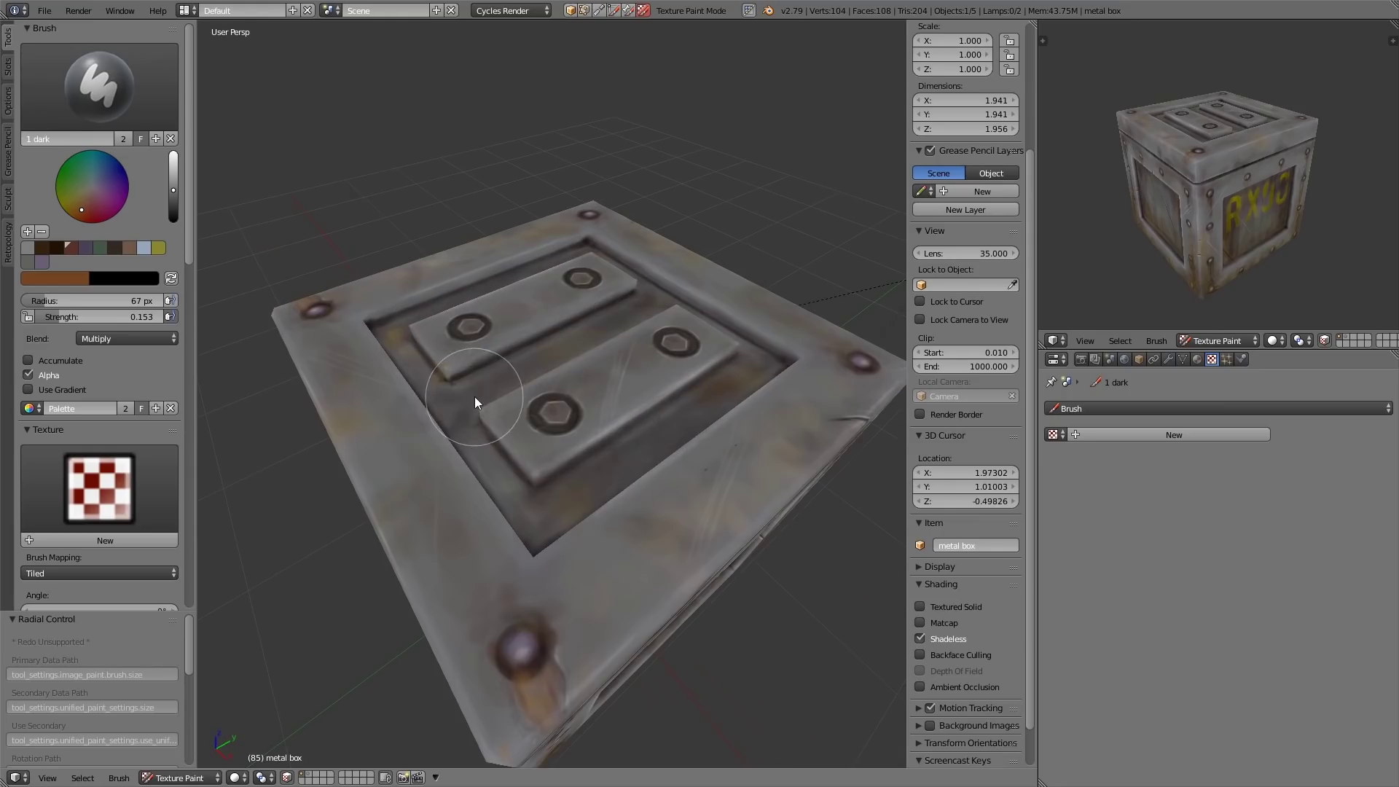
pyautogui.moveTo(474, 396); pyautogui.dragTo(458, 428)
pyautogui.scroll(-5, 469, 447)
pyautogui.moveTo(470, 448); pyautogui.dragTo(525, 392, button='middle')
pyautogui.scroll(5, 525, 392)
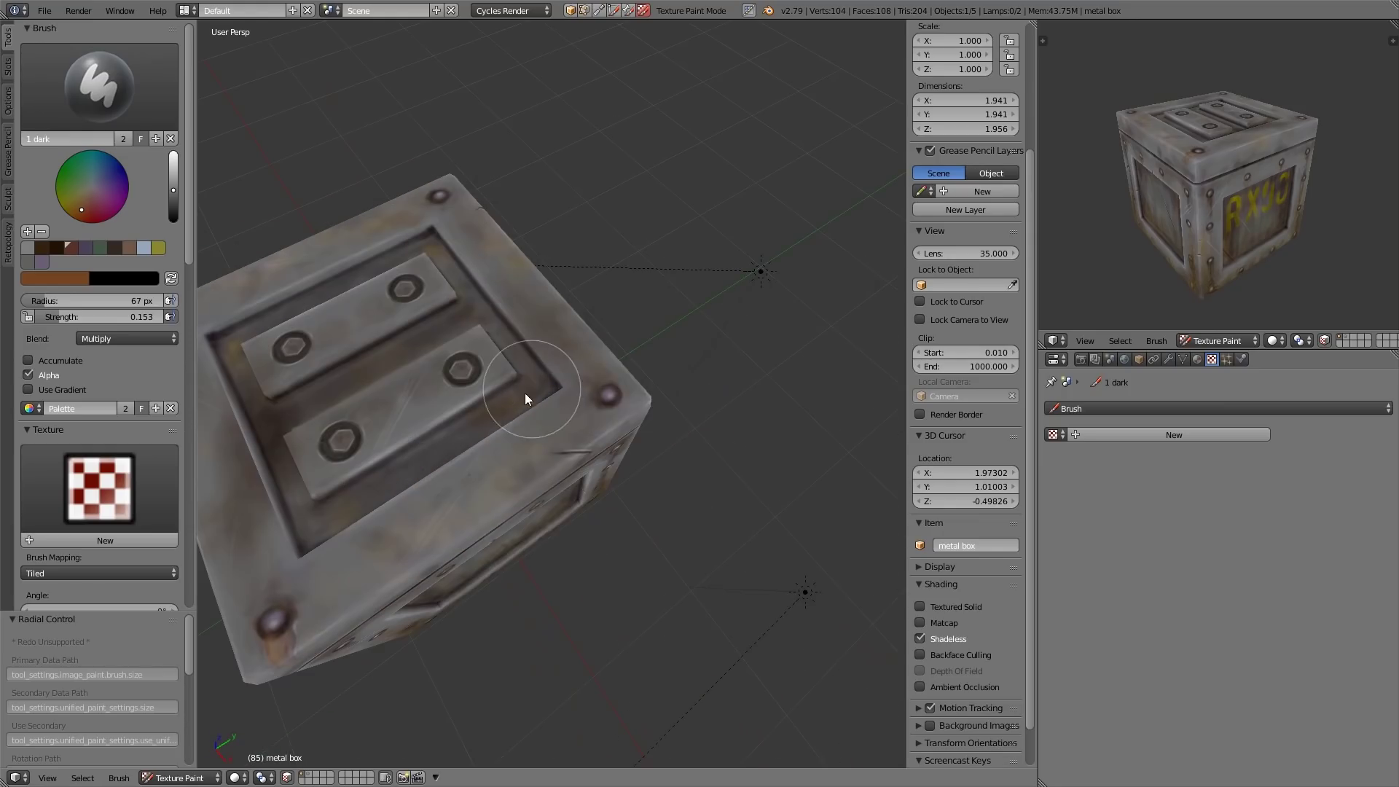
pyautogui.scroll(-3, 479, 465)
pyautogui.moveTo(480, 465); pyautogui.dragTo(685, 486, button='middle')
pyautogui.scroll(1, 607, 572)
pyautogui.scroll(3, 456, 401)
pyautogui.scroll(-4, 456, 401)
pyautogui.scroll(-2, 592, 596)
pyautogui.moveTo(592, 596); pyautogui.dragTo(592, 537, button='middle')
pyautogui.scroll(3, 592, 537)
pyautogui.moveTo(472, 278); pyautogui.dragTo(553, 537, button='middle')
pyautogui.scroll(-3, 617, 574)
pyautogui.keyDown('alt'); pyautogui.moveTo(568, 583); pyautogui.dragTo(575, 568, button='middle'); pyautogui.keyUp('alt')
# Show the crate in back orthographic view and switch to the 3 TexDraw brush with a yellow palette colour.
pyautogui.press('ctrl+KP_1')
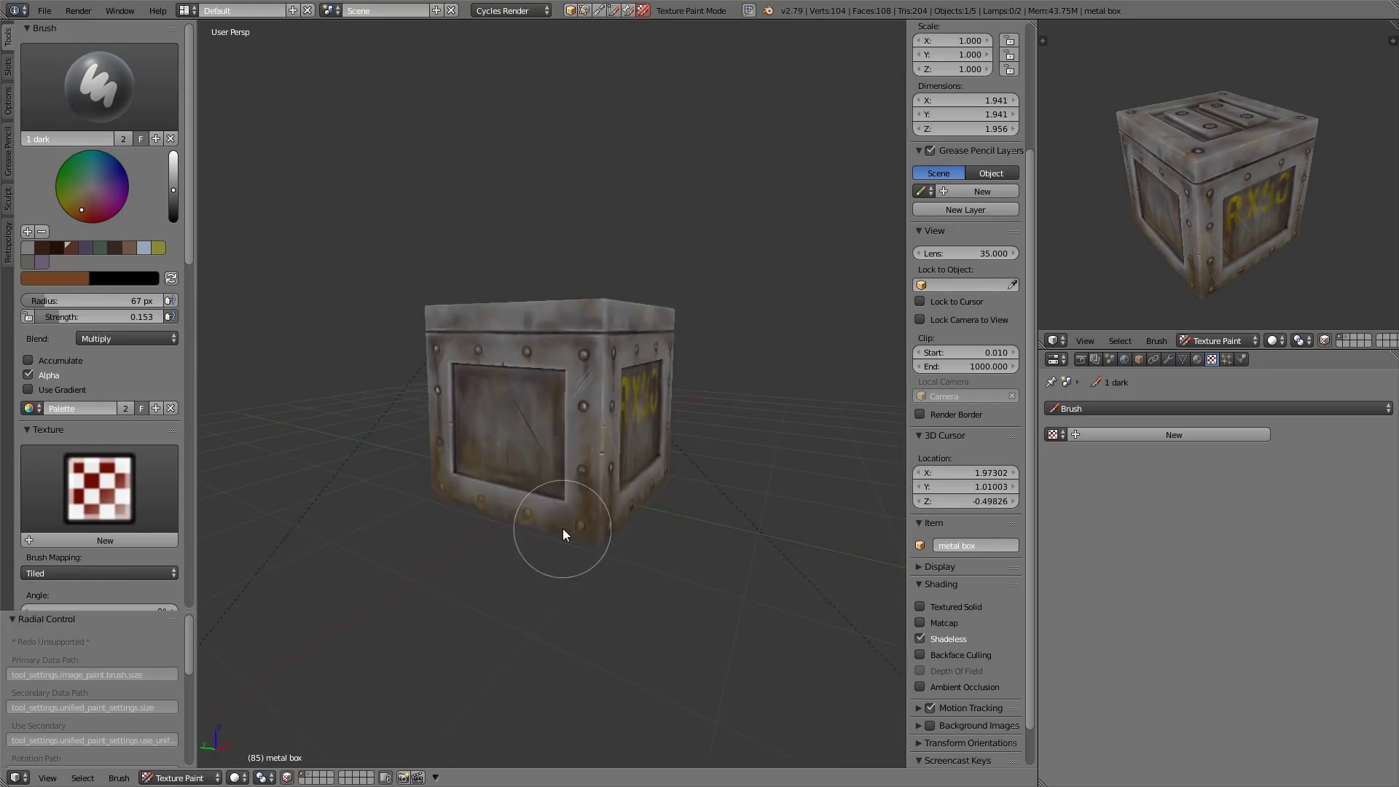
pyautogui.press('KP_5')
pyautogui.press('3')
pyautogui.moveTo(186, 163); pyautogui.dragTo(188, 264)
pyautogui.keyDown('ctrl'); pyautogui.moveTo(588, 422); pyautogui.dragTo(583, 284, button='middle'); pyautogui.keyUp('ctrl')
pyautogui.scroll(6, 188, 221)
pyautogui.click(159, 248)
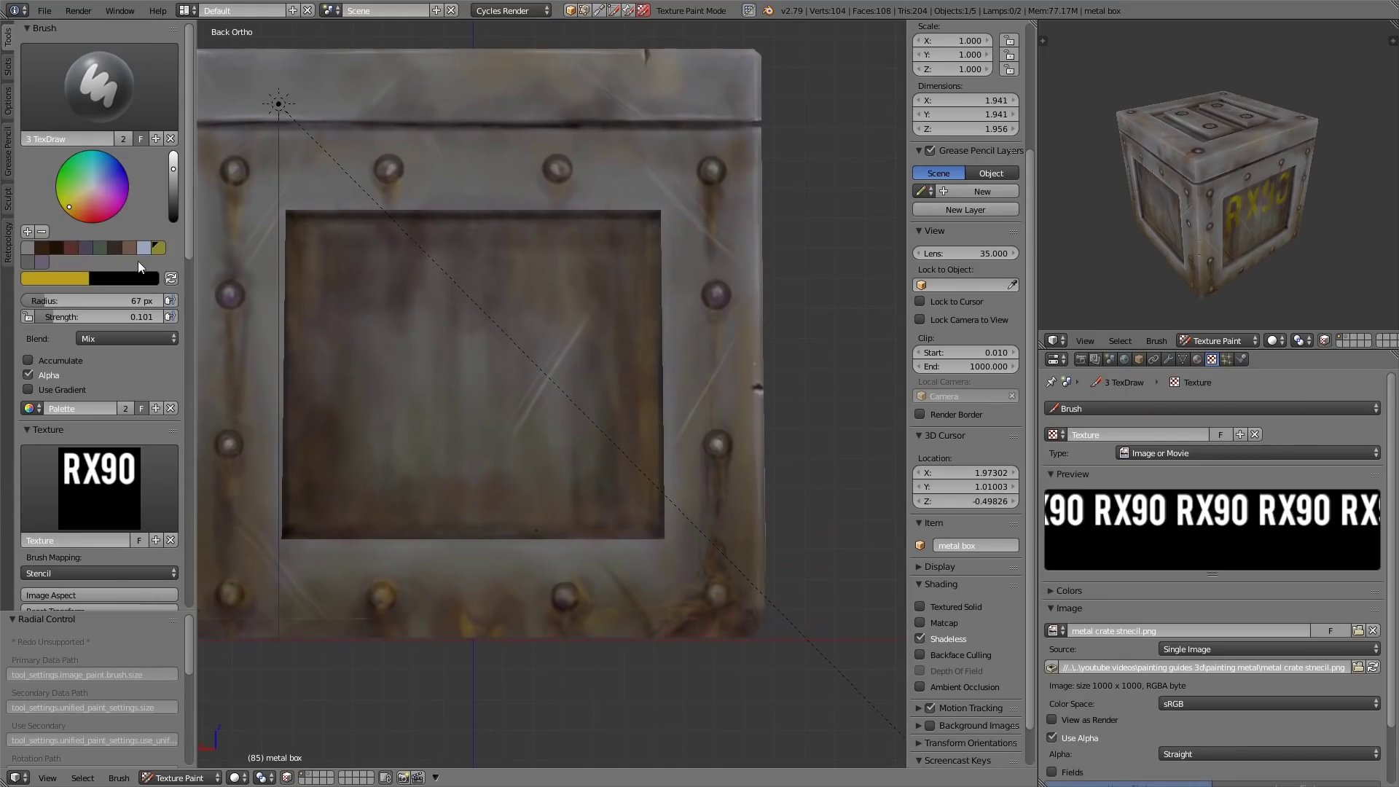
# Adjust the brush strength and paint yellow RX90 lettering through the stencil on the back panel.
pyautogui.moveTo(59, 319); pyautogui.dragTo(76, 318)
pyautogui.moveTo(343, 255)
pyautogui.mouseDown()
pyautogui.moveTo(366, 350)
pyautogui.moveTo(379, 292)
pyautogui.mouseUp()
pyautogui.moveTo(63, 321); pyautogui.dragTo(60, 321)
pyautogui.moveTo(620, 263)
pyautogui.mouseDown()
pyautogui.moveTo(427, 256)
pyautogui.moveTo(619, 313)
pyautogui.mouseUp()
# Change to the 1 dark brush and back to 3 TexDraw, and tint the back RX90 lettering orange at strength 0.209.
pyautogui.click(99, 86)
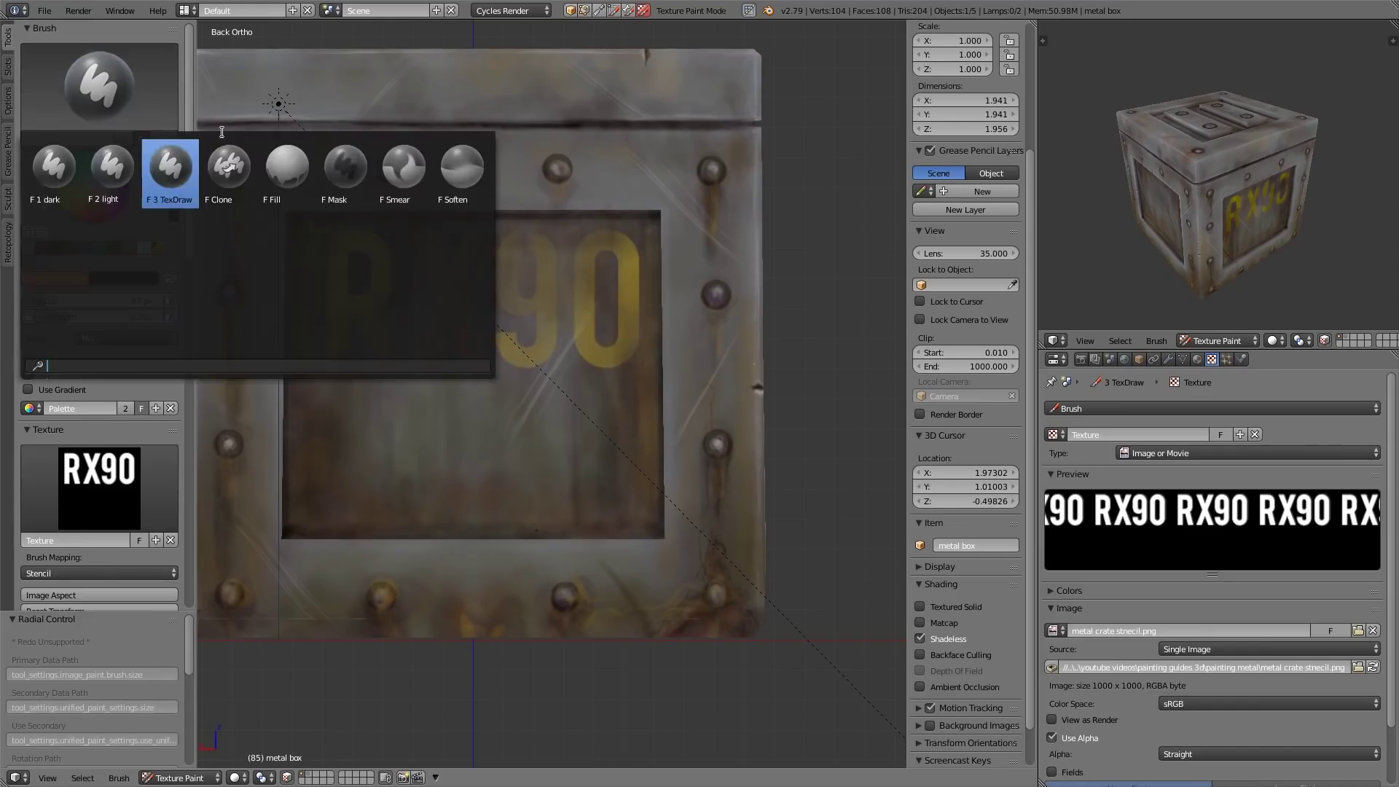
pyautogui.click(52, 162)
pyautogui.click(99, 86)
pyautogui.click(115, 156)
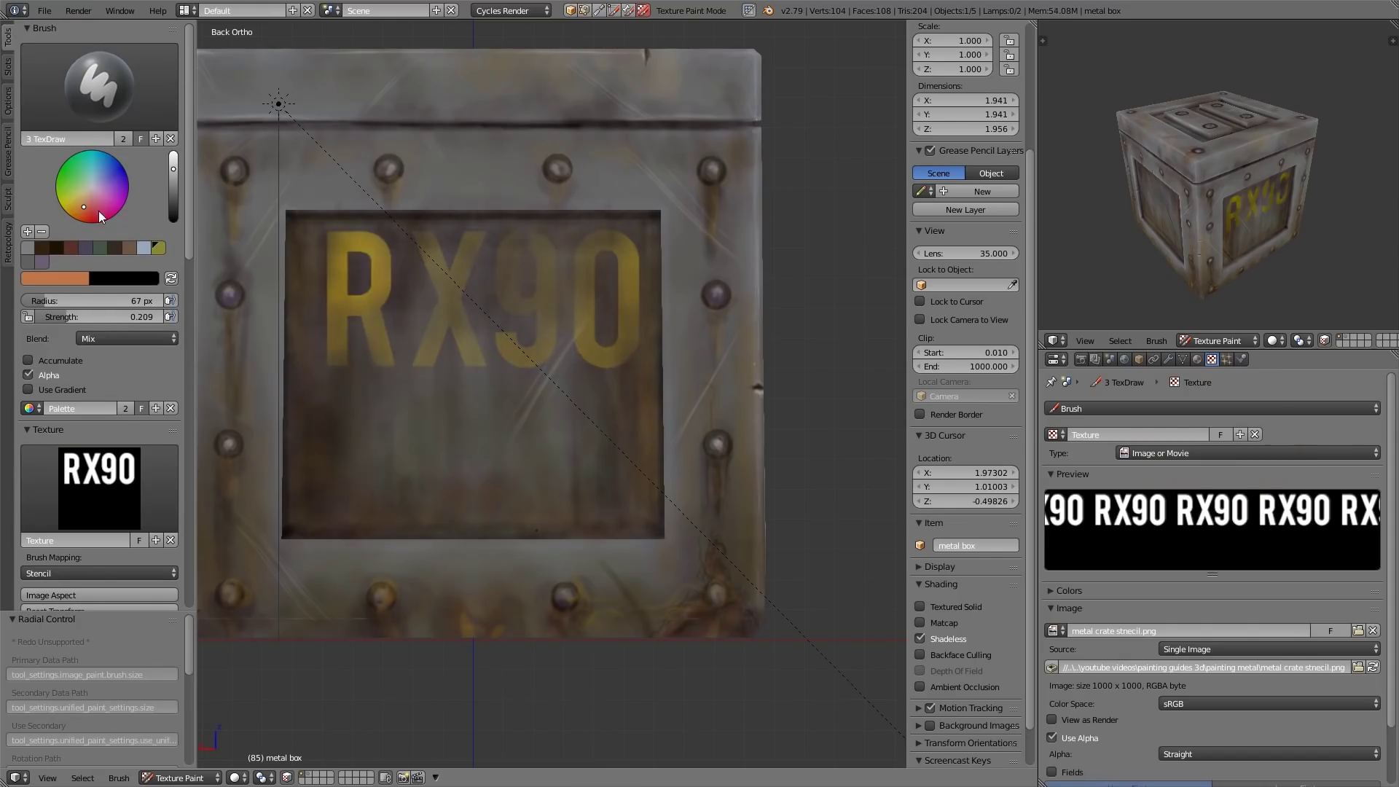
pyautogui.moveTo(1056, 191); pyautogui.dragTo(1304, 191, button='middle')
# Go over the back panel's RX90 lettering with golden yellow tones at strength 0.113 and check it in the preview viewport.
pyautogui.click(62, 206)
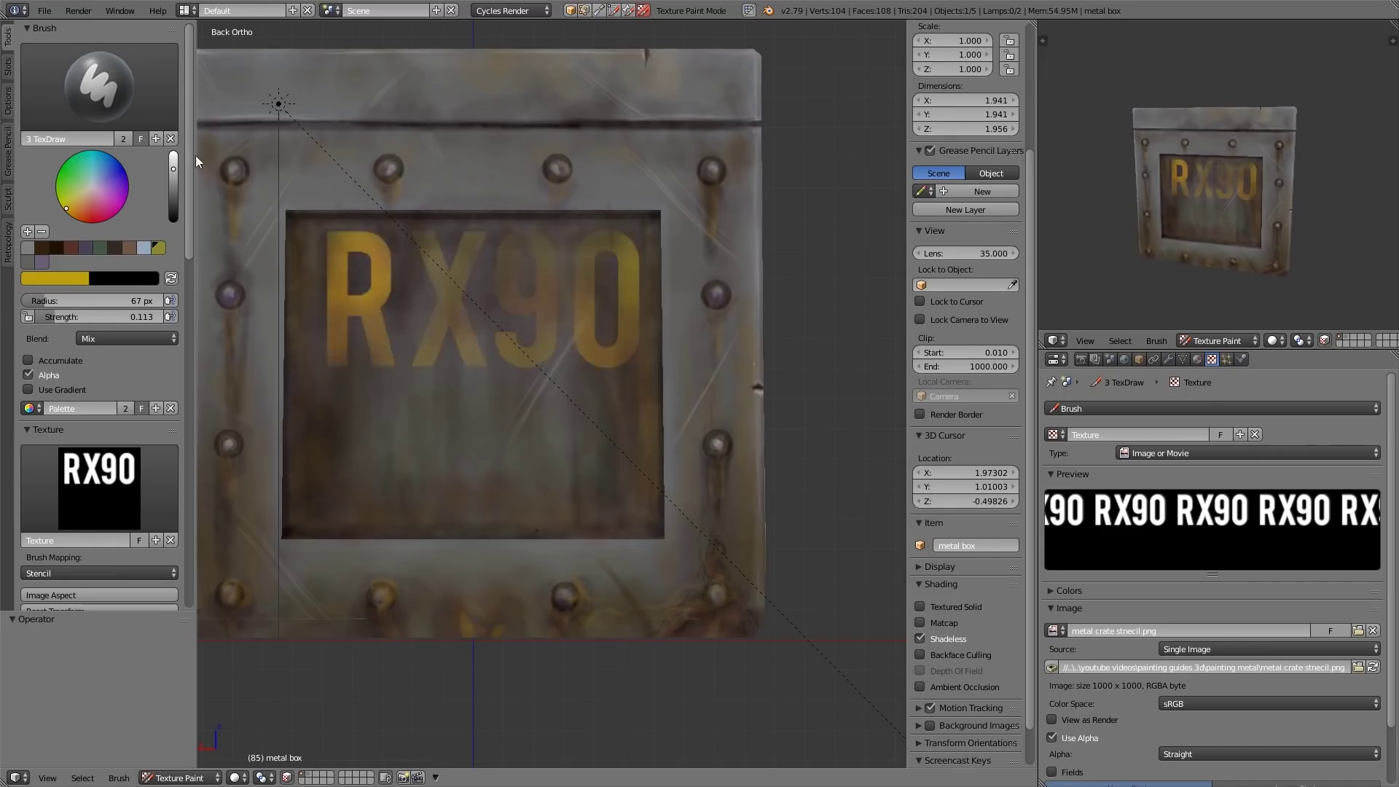
pyautogui.moveTo(525, 292); pyautogui.dragTo(509, 390)
pyautogui.moveTo(1304, 226)
pyautogui.mouseDown(button='middle')
pyautogui.moveTo(1249, 234)
pyautogui.moveTo(1283, 226)
pyautogui.mouseUp(button='middle')
pyautogui.click(67, 204)
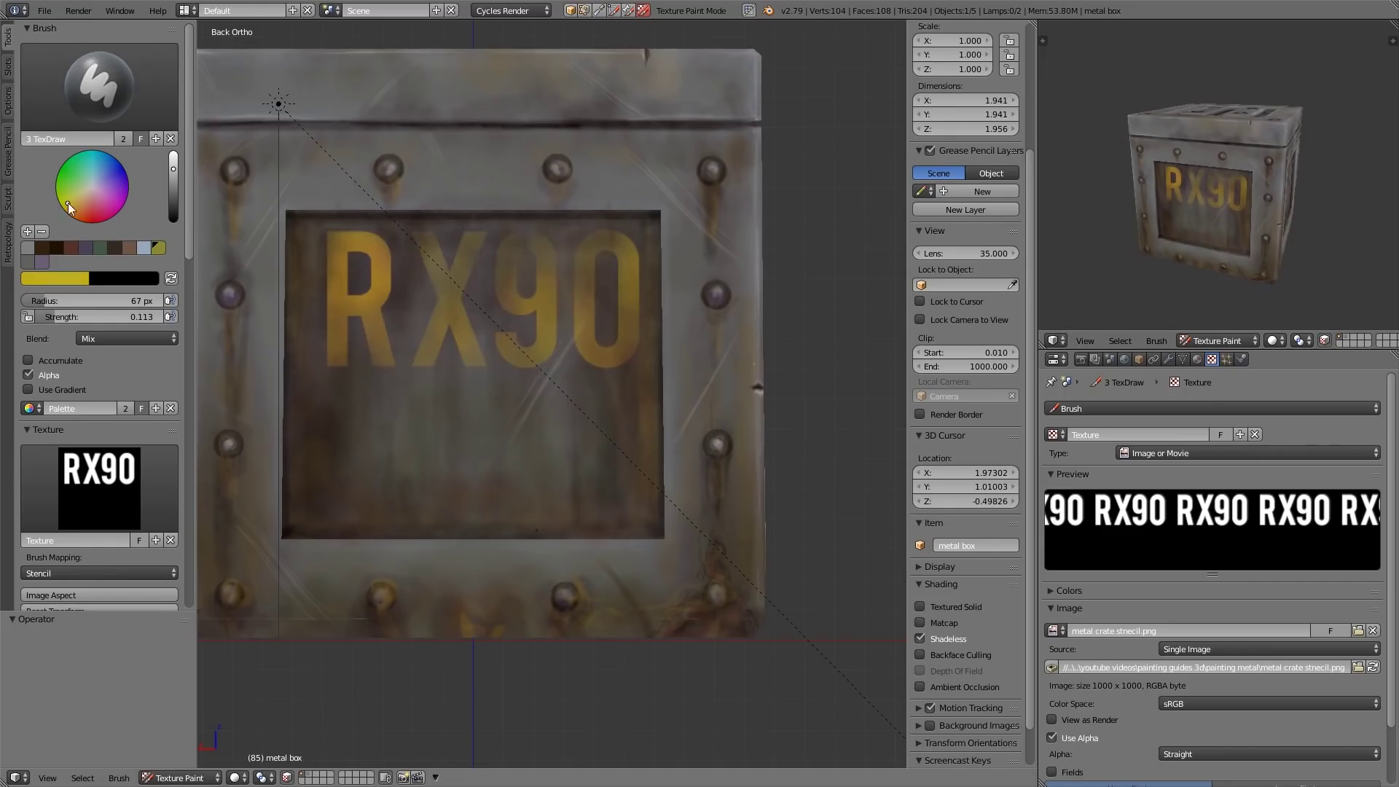
pyautogui.moveTo(525, 277); pyautogui.dragTo(531, 342)
pyautogui.moveTo(1282, 211)
pyautogui.mouseDown(button='middle')
pyautogui.moveTo(1090, 220)
pyautogui.moveTo(1307, 226)
pyautogui.moveTo(1133, 236)
pyautogui.moveTo(1057, 219)
pyautogui.mouseUp(button='middle')
pyautogui.moveTo(1225, 204)
pyautogui.mouseDown(button='middle')
pyautogui.moveTo(1239, 210)
pyautogui.moveTo(1230, 255)
pyautogui.moveTo(1239, 240)
pyautogui.mouseUp(button='middle')
# Shade the back panel's RX90 lettering with the 1 dark brush in a muted reddish grey at strength 0.129.
pyautogui.click(99, 86)
pyautogui.click(51, 128)
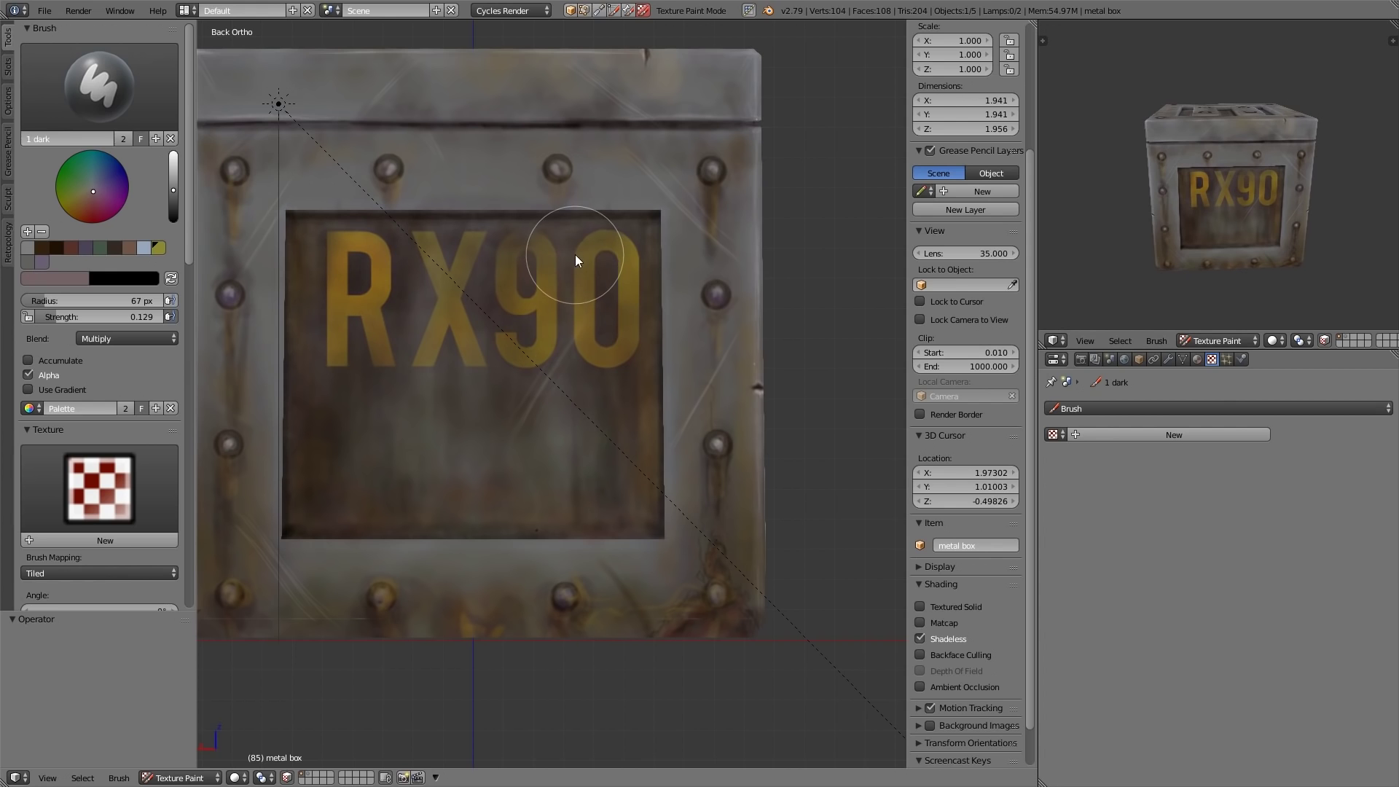
pyautogui.click(99, 86)
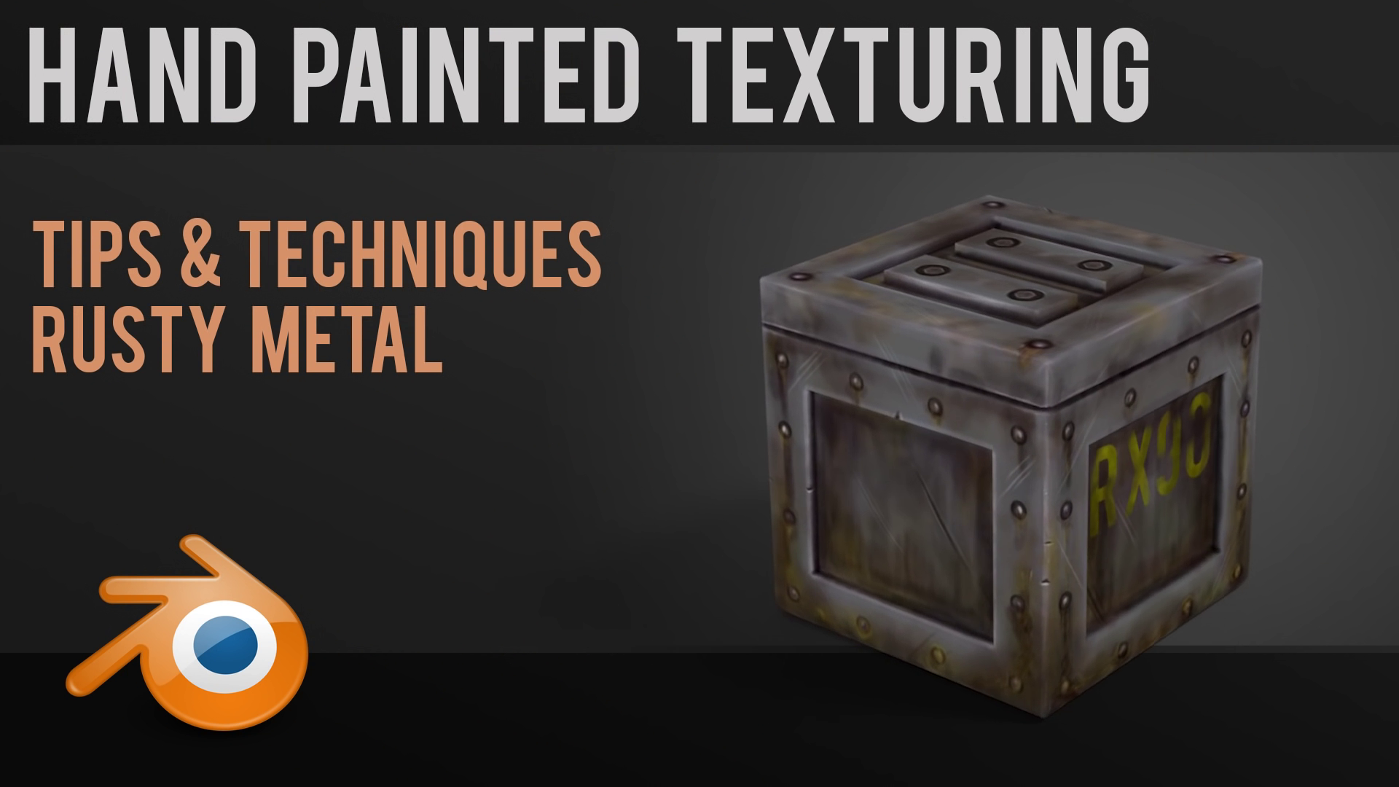